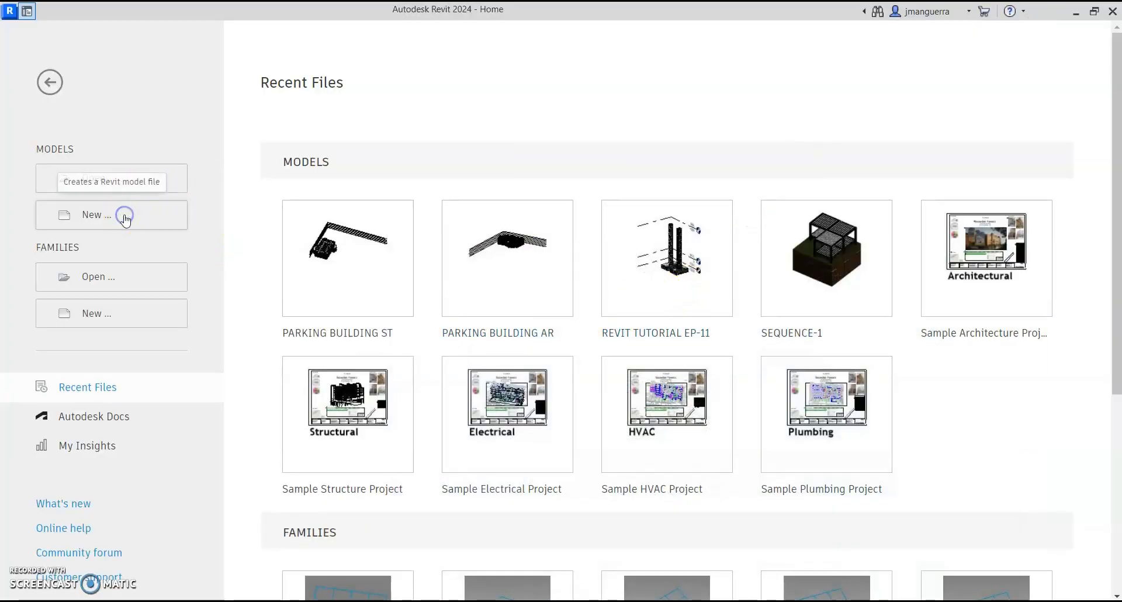
# Create a new project from the Construction Template.
pyautogui.click(95, 225)
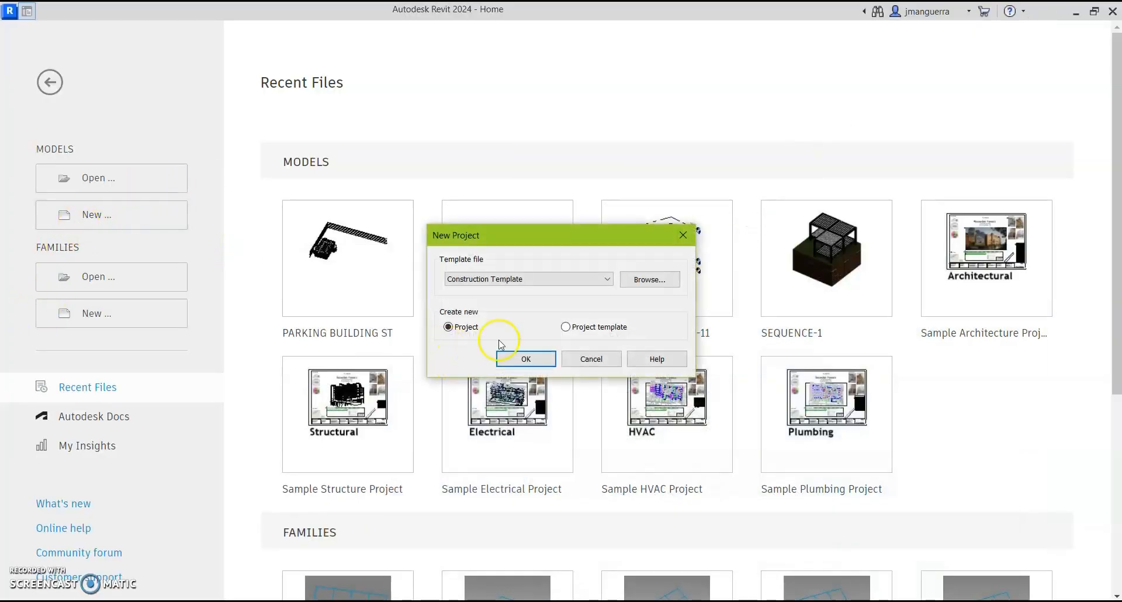
pyautogui.click(527, 359)
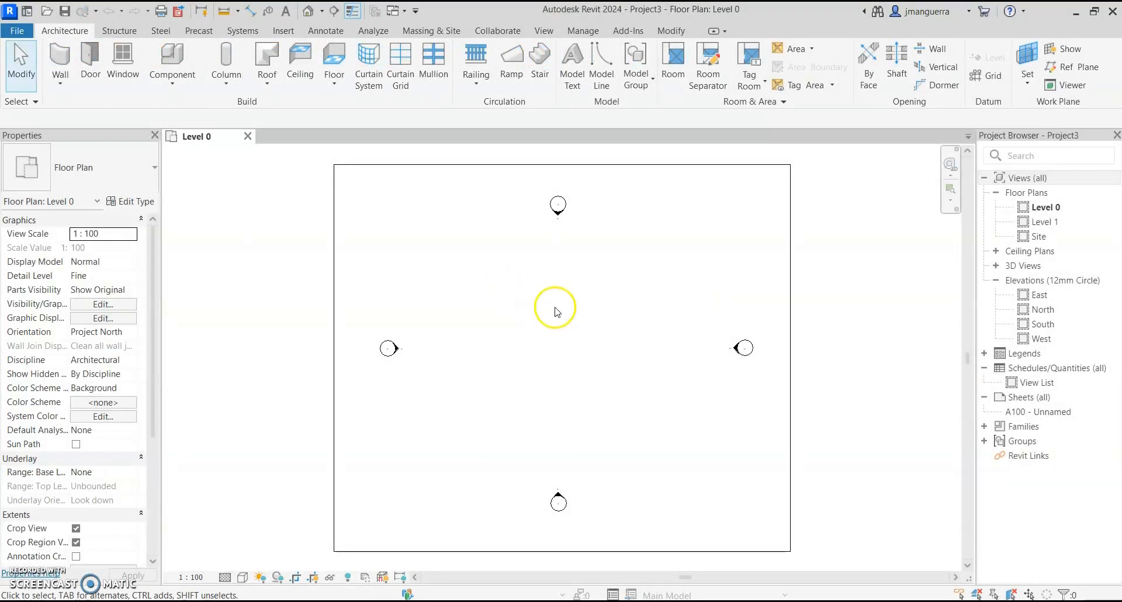
# Enlarge the Level 0 plan's crop region by stretching all four of its sides outward.
pyautogui.scroll(-2, 555, 308)
pyautogui.moveTo(602, 313); pyautogui.dragTo(579, 416, button='middle')
pyautogui.click(587, 330)
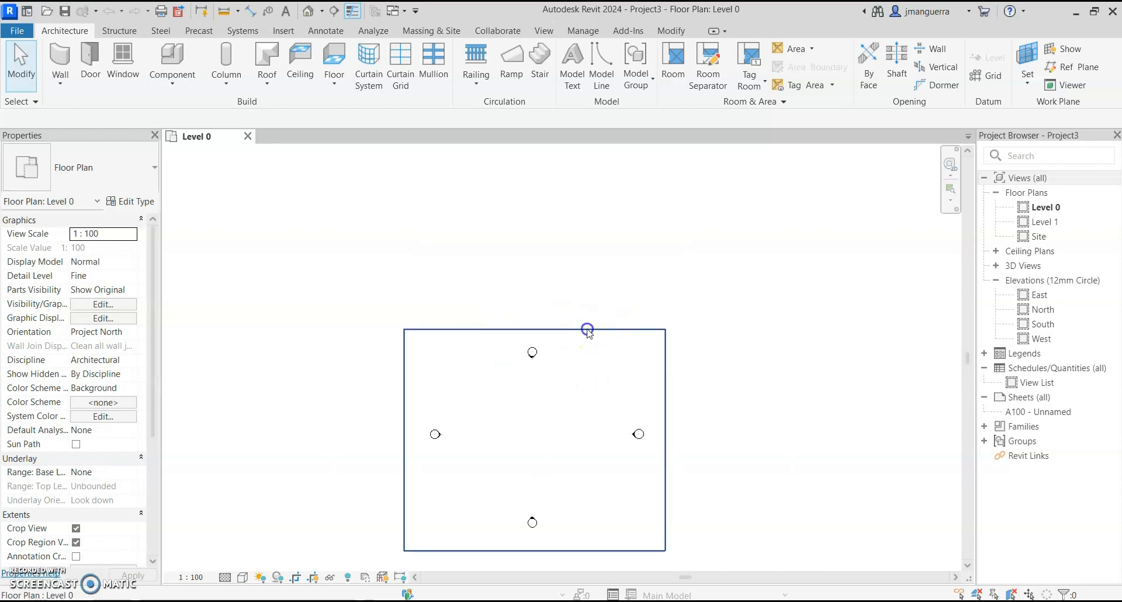
pyautogui.click(538, 330)
pyautogui.scroll(-2, 516, 411)
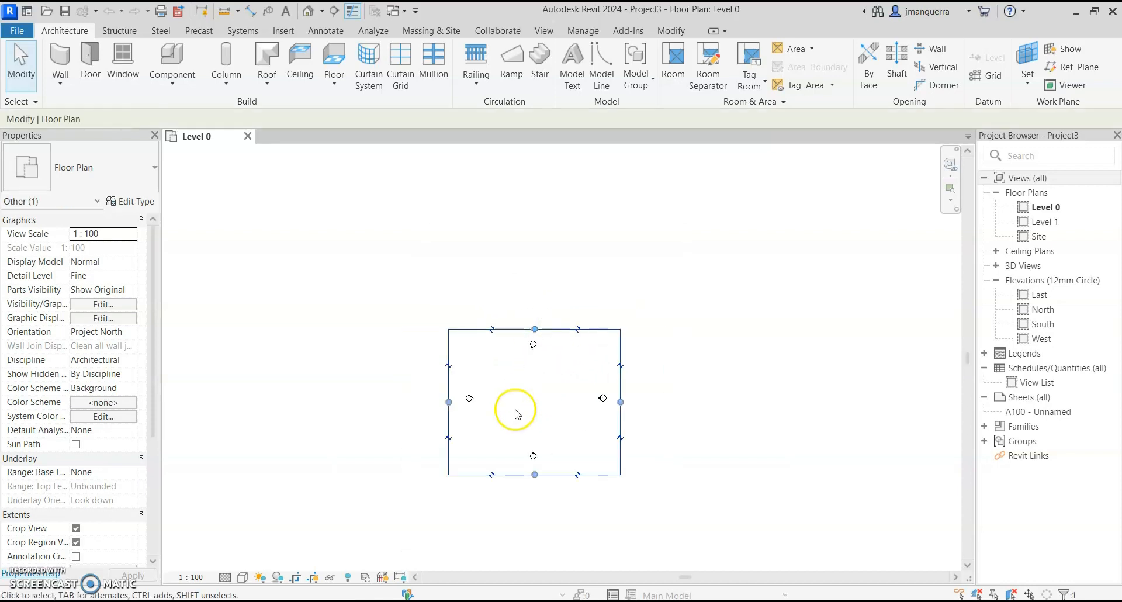
pyautogui.moveTo(535, 330); pyautogui.dragTo(536, 246)
pyautogui.scroll(-3, 536, 267)
pyautogui.moveTo(535, 246); pyautogui.dragTo(536, 351, button='middle')
pyautogui.moveTo(535, 351); pyautogui.dragTo(521, 222)
pyautogui.moveTo(501, 348); pyautogui.dragTo(290, 345)
pyautogui.moveTo(566, 346); pyautogui.dragTo(856, 342)
pyautogui.moveTo(578, 462); pyautogui.dragTo(563, 548)
# Extend the crop region's west and north sides further outward.
pyautogui.scroll(-5, 560, 390)
pyautogui.scroll(4, 548, 444)
pyautogui.moveTo(336, 414); pyautogui.dragTo(229, 415)
pyautogui.moveTo(527, 204); pyautogui.dragTo(528, 150)
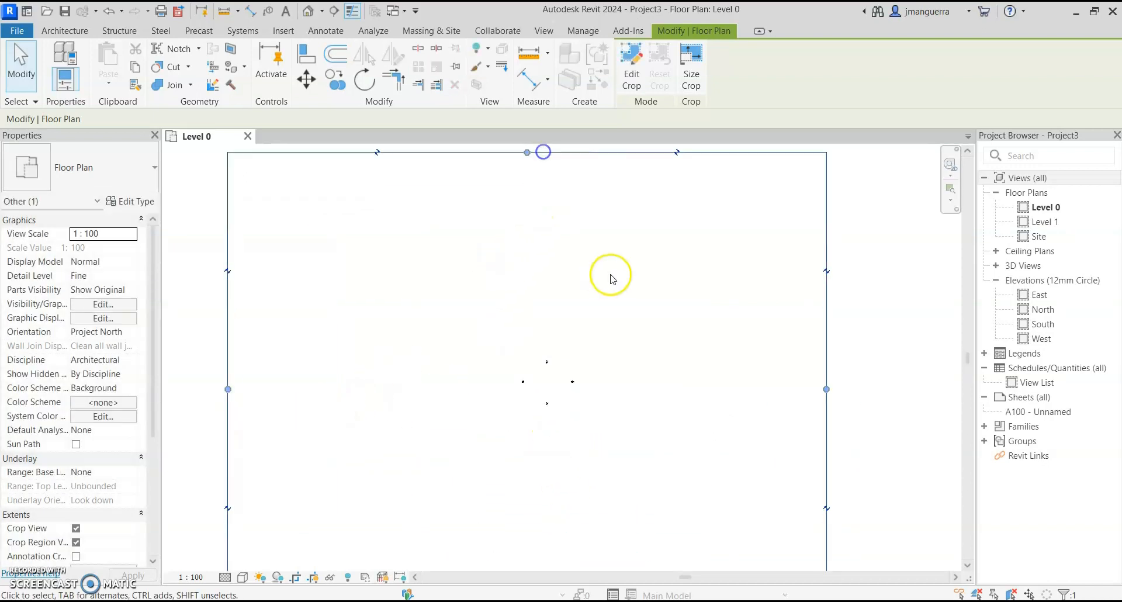
pyautogui.click(608, 276)
# Move the north elevation marker 60000 mm outward, away from the drawing centre.
pyautogui.moveTo(520, 325); pyautogui.dragTo(565, 377)
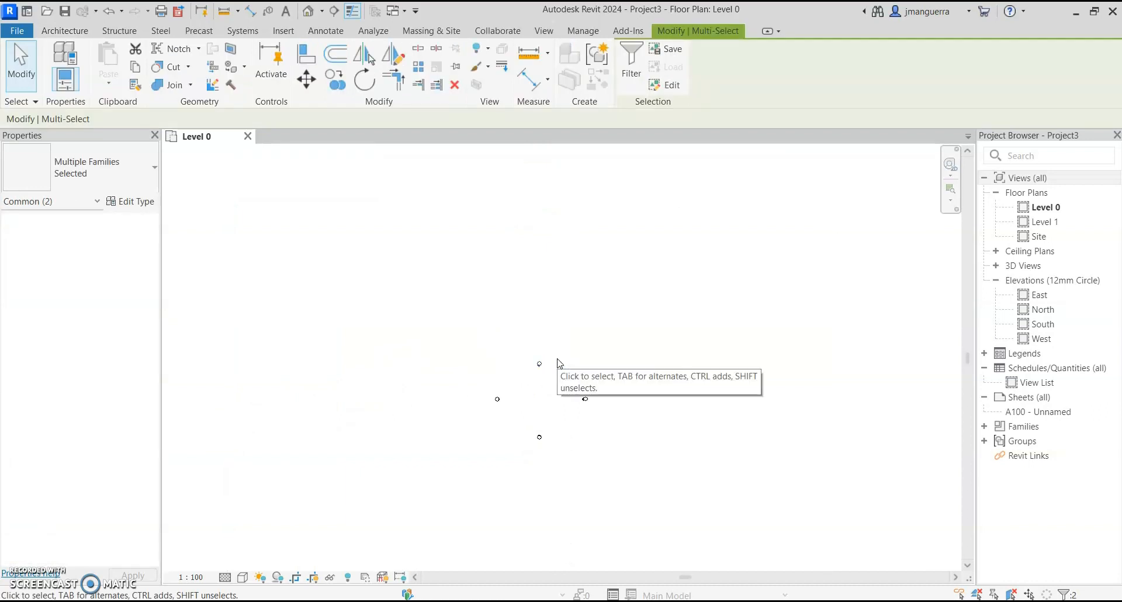
pyautogui.press('m')
pyautogui.press('v')
pyautogui.click(576, 363)
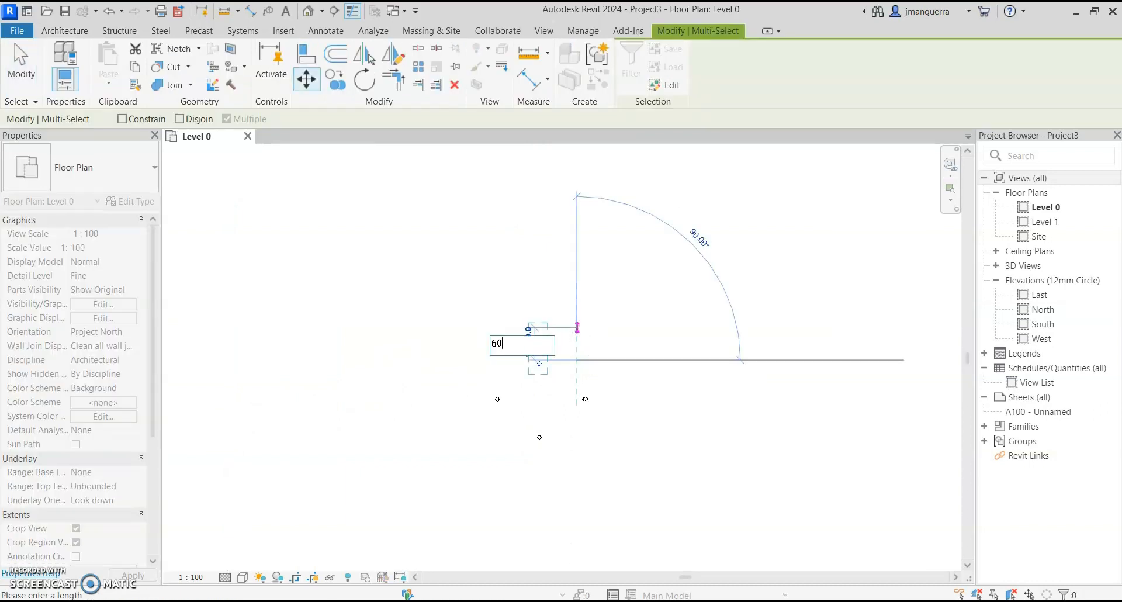
pyautogui.write('60000')
pyautogui.press('Return')
# Move the west elevation marker 60000 mm outward, away from the drawing centre.
pyautogui.moveTo(471, 351)
pyautogui.mouseDown()
pyautogui.moveTo(494, 438)
pyautogui.moveTo(527, 449)
pyautogui.mouseUp()
pyautogui.press('m')
pyautogui.press('v')
pyautogui.click(509, 450)
pyautogui.write('60000')
pyautogui.press('Return')
# Move the south elevation marker 60000 mm outward, away from the drawing centre.
pyautogui.press('m')
pyautogui.press('v')
pyautogui.click(551, 311)
pyautogui.write('60000')
pyautogui.press('Return')
# Move the east elevation marker 60000 mm outward, away from the drawing centre.
pyautogui.moveTo(559, 334); pyautogui.dragTo(628, 443)
pyautogui.press('m')
pyautogui.press('v')
pyautogui.click(627, 439)
pyautogui.write('60000')
pyautogui.press('Return')
pyautogui.scroll(-2, 615, 386)
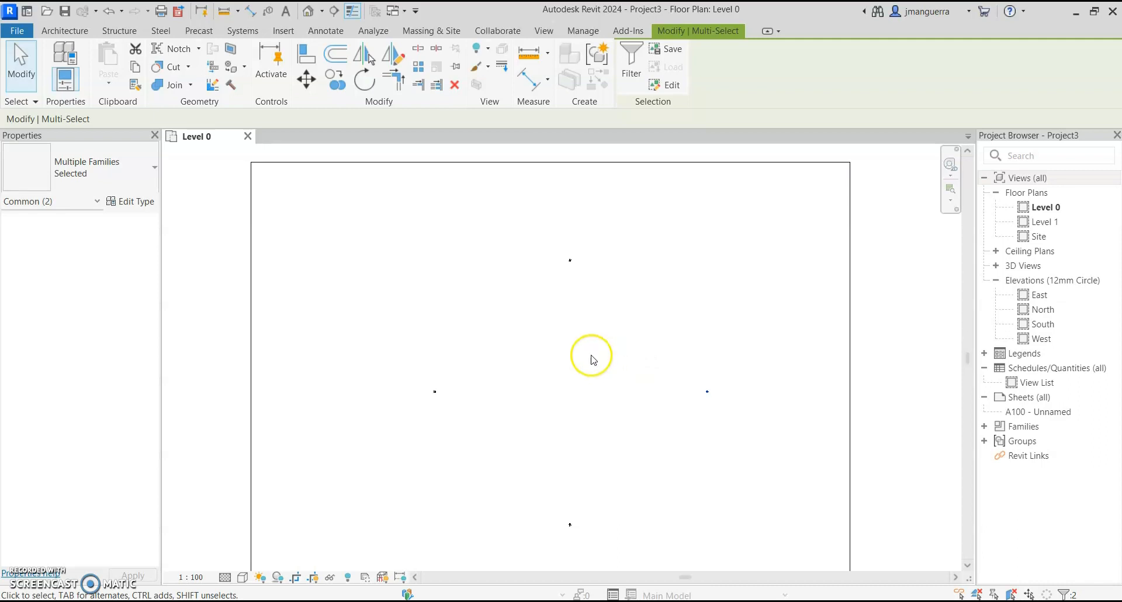
pyautogui.click(581, 342)
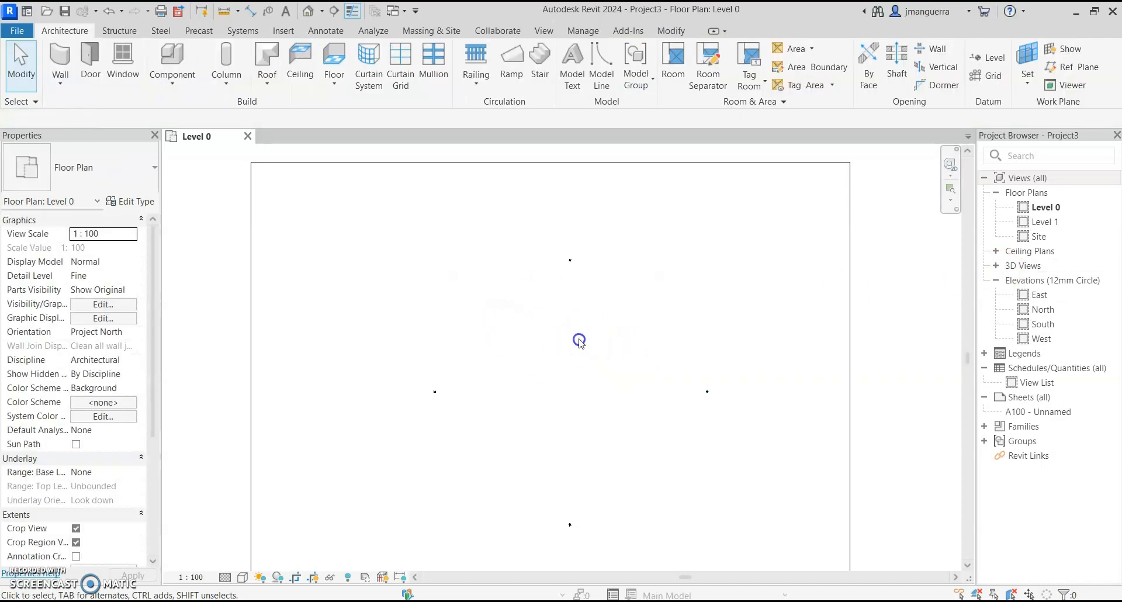
# Draw four reference planes forming a rectangle about 72100 mm wide and 62800 mm high between the elevation markers.
pyautogui.scroll(1, 548, 343)
pyautogui.press('r')
pyautogui.press('p')
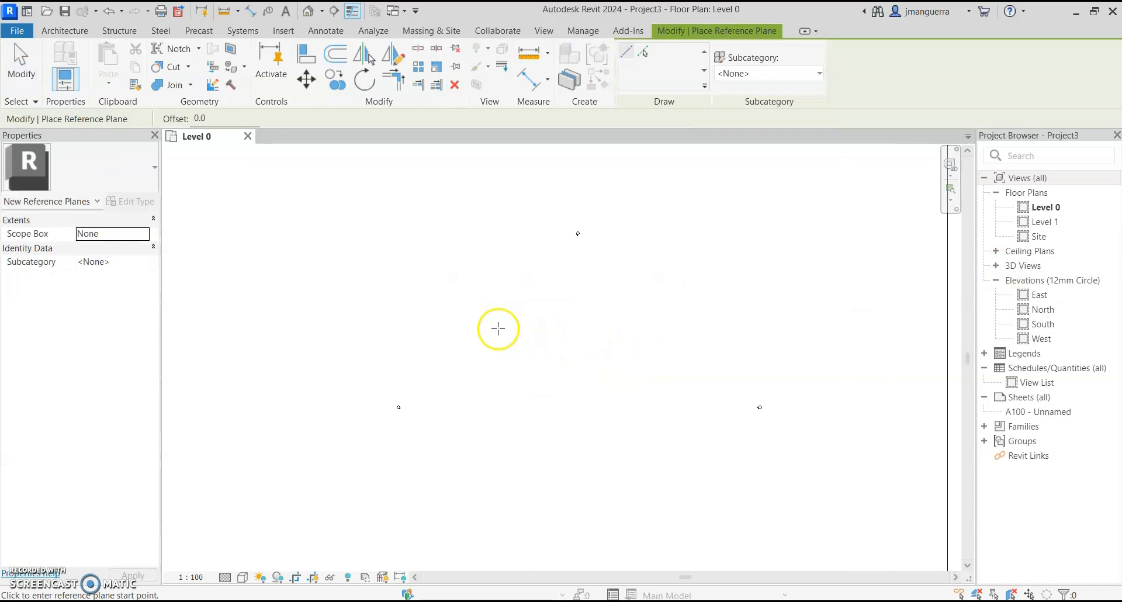
pyautogui.click(482, 317)
pyautogui.click(662, 317)
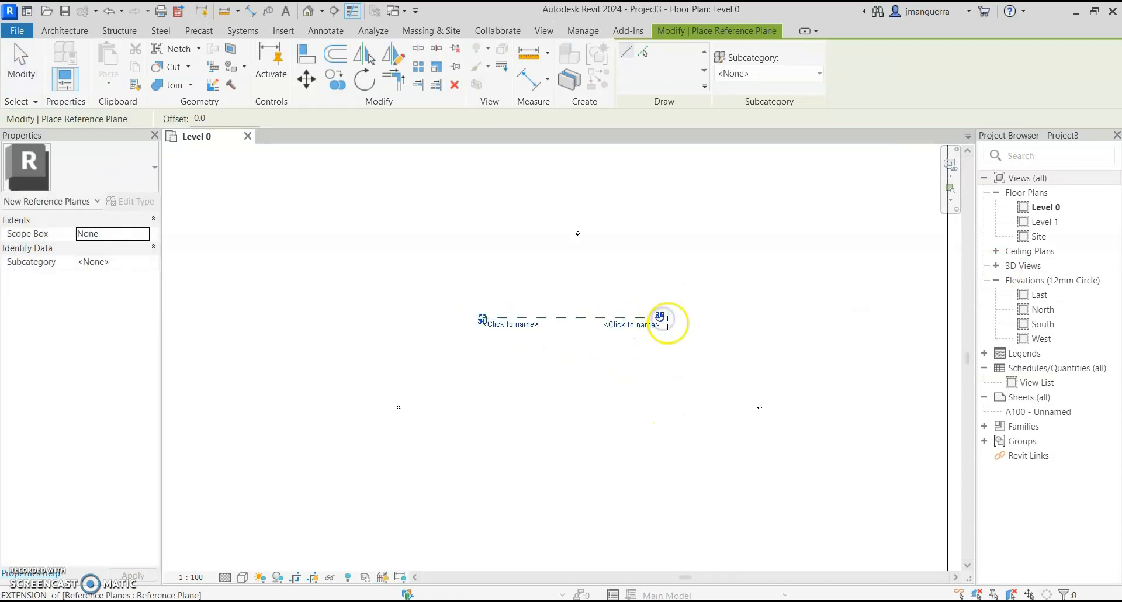
pyautogui.click(482, 318)
pyautogui.click(483, 468)
pyautogui.scroll(1, 482, 469)
pyautogui.click(483, 470)
pyautogui.click(715, 471)
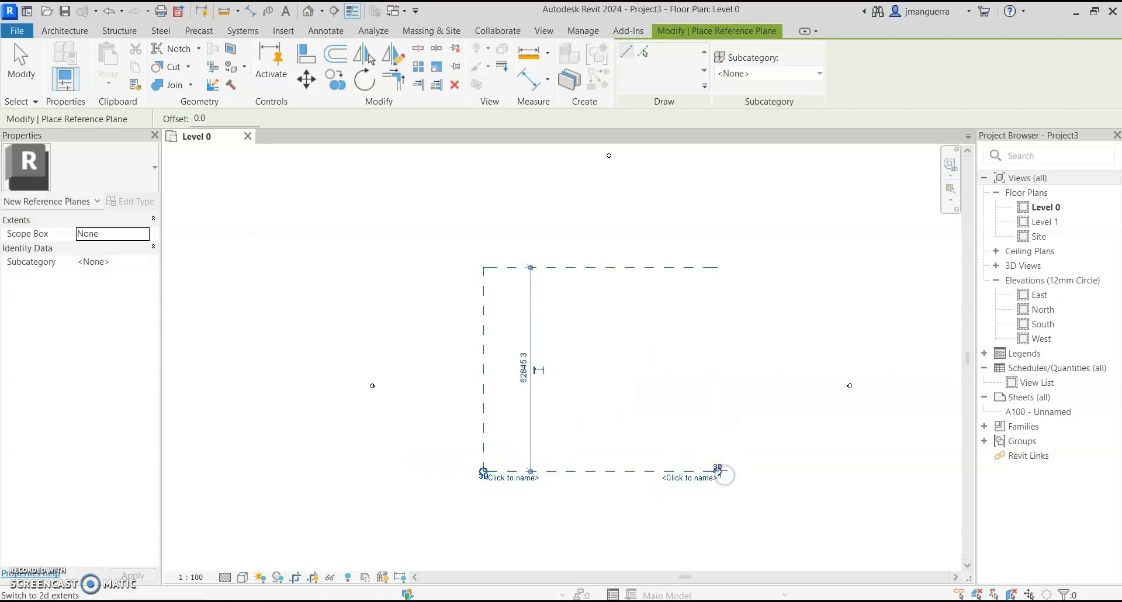
pyautogui.click(718, 470)
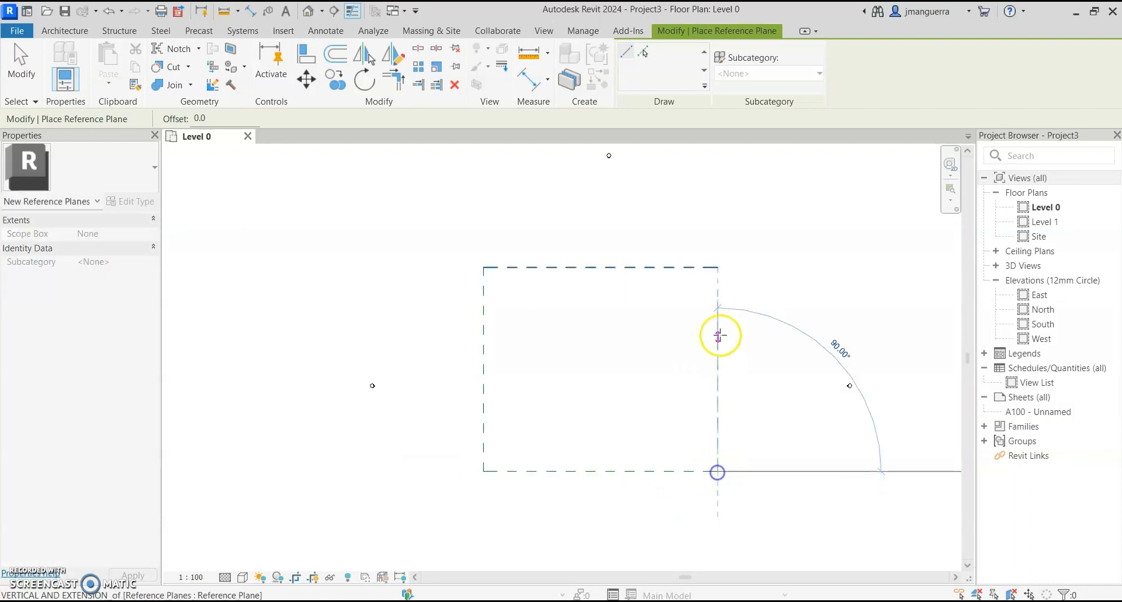
pyautogui.click(719, 267)
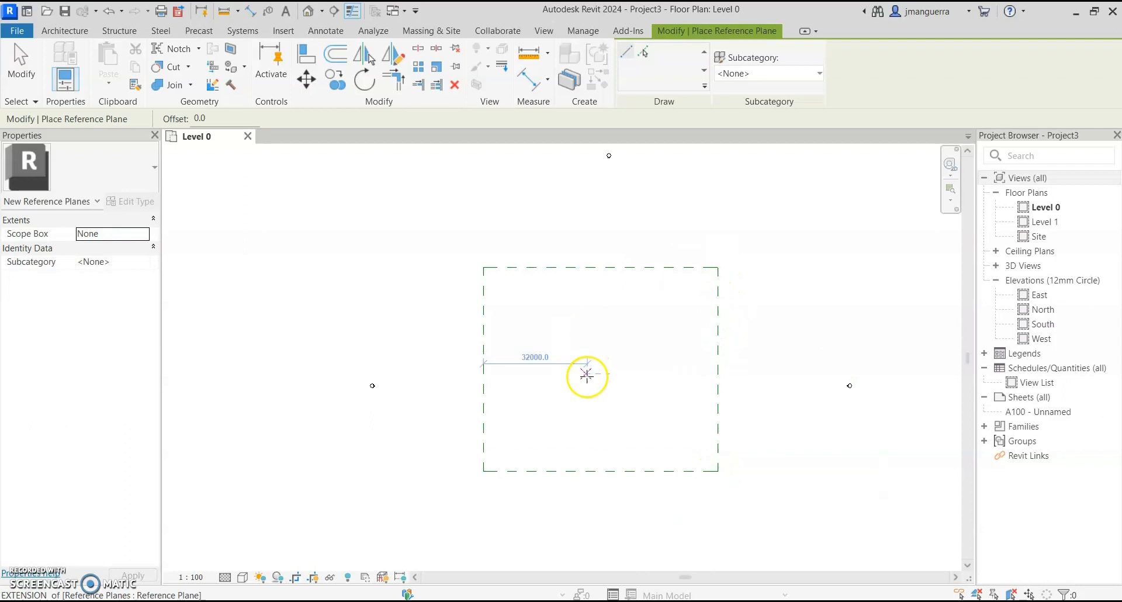
pyautogui.press('Escape')
pyautogui.press('Escape')
# Add aligned dimensions between the two horizontal reference planes and between the two vertical ones.
pyautogui.press('i')
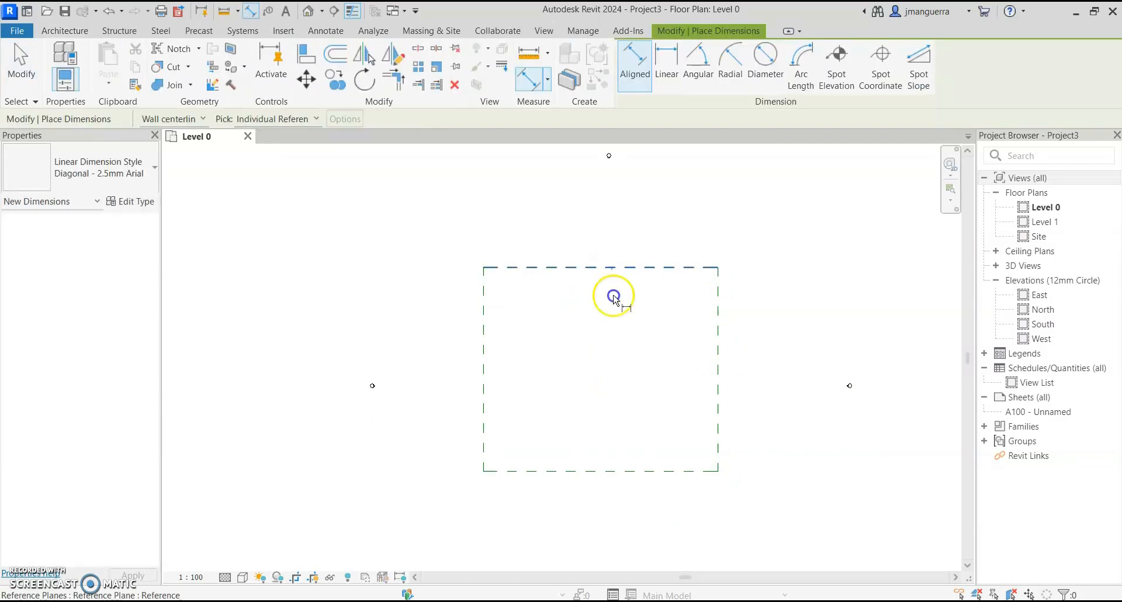
pyautogui.click(633, 472)
pyautogui.scroll(1, 599, 450)
pyautogui.click(596, 453)
pyautogui.click(448, 423)
pyautogui.click(752, 434)
pyautogui.scroll(2, 674, 382)
pyautogui.click(671, 357)
pyautogui.press('Escape')
pyautogui.press('Escape')
# Set both the width and the height between the reference planes to 48000 mm.
pyautogui.scroll(3, 564, 338)
pyautogui.scroll(3, 567, 351)
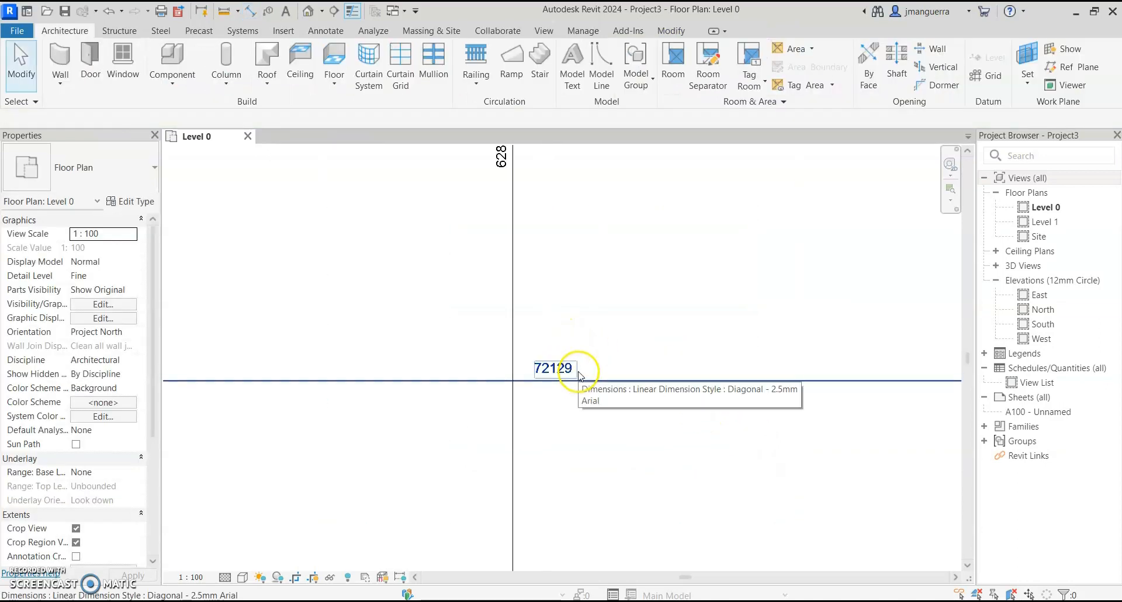
pyautogui.click(578, 376)
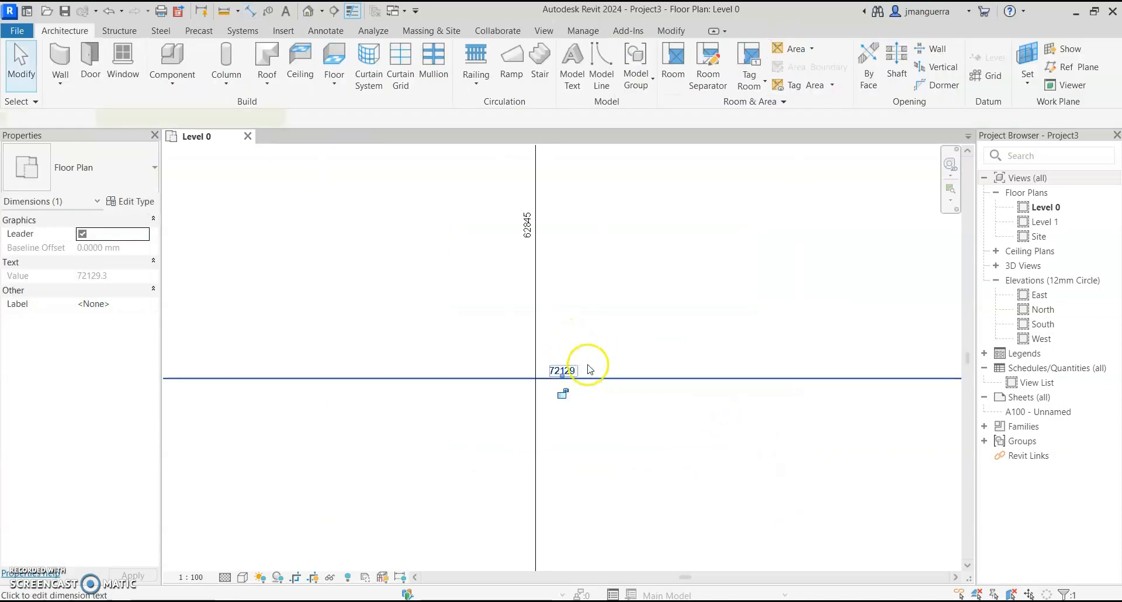
pyautogui.scroll(-5, 647, 365)
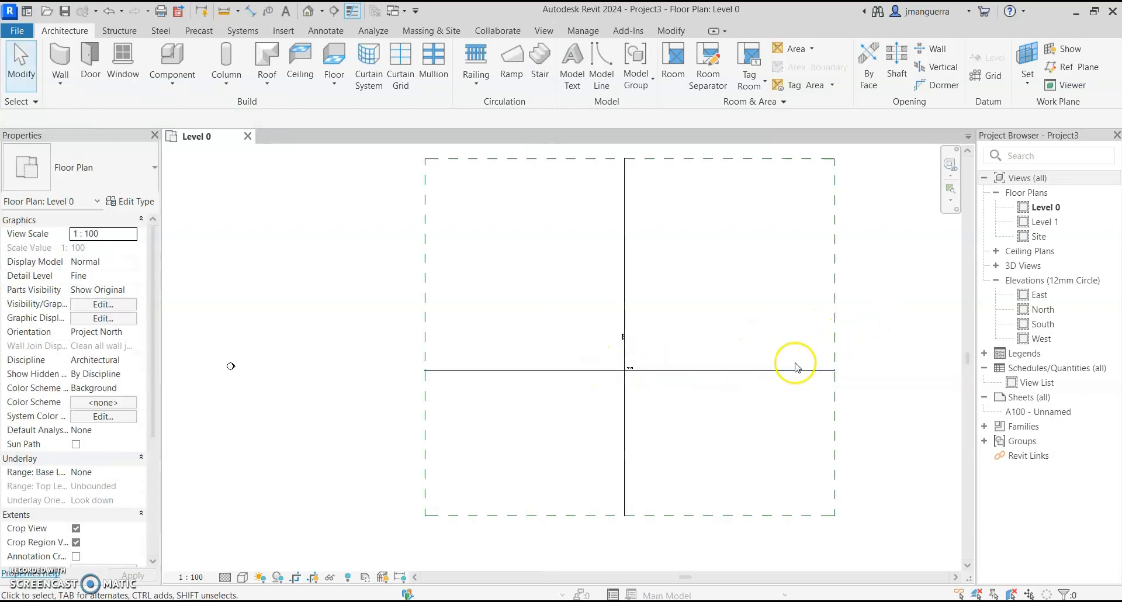
pyautogui.click(649, 372)
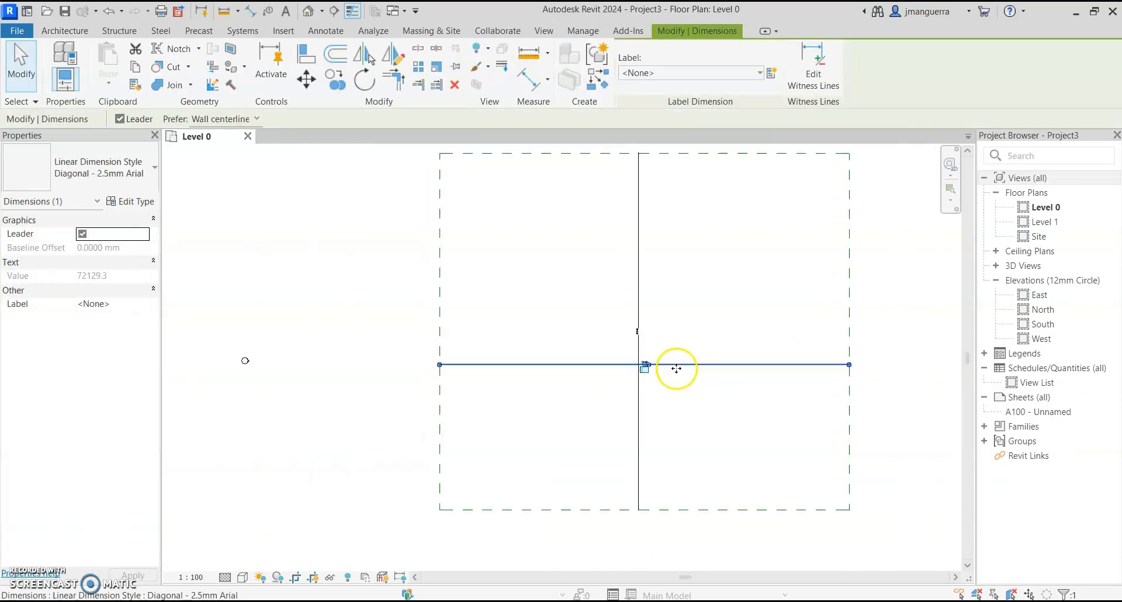
pyautogui.click(849, 344)
pyautogui.click(646, 352)
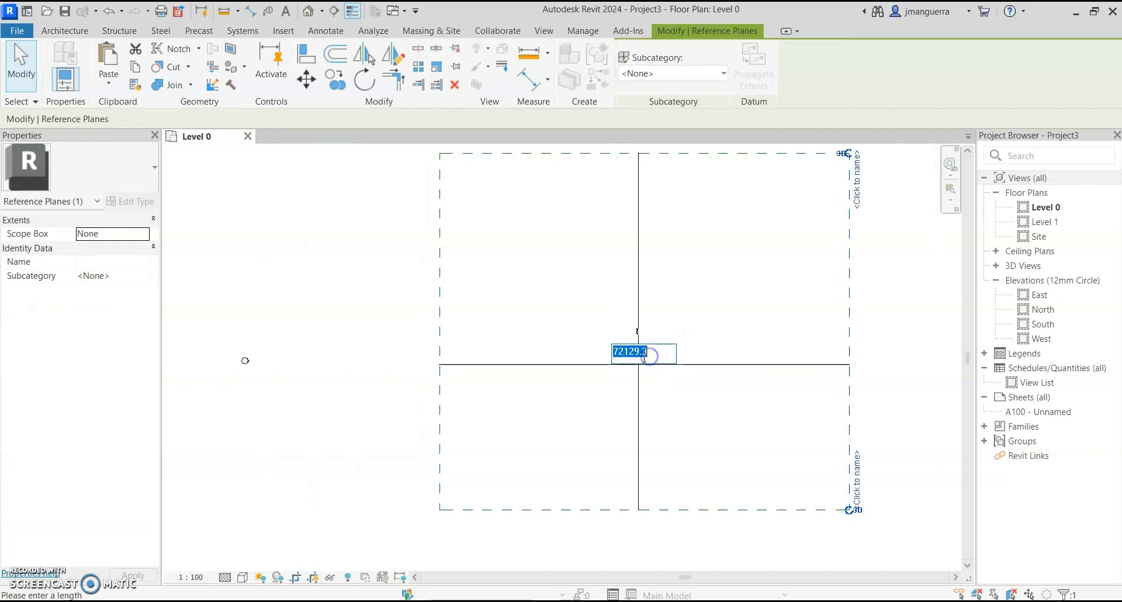
pyautogui.press('Return')
pyautogui.click(592, 153)
pyautogui.click(637, 331)
pyautogui.write('48000')
pyautogui.press('Return')
# Shorten the overhanging reference plane ends so that they meet at the rectangle's upper corners.
pyautogui.click(574, 250)
pyautogui.moveTo(573, 250); pyautogui.dragTo(601, 294, button='middle')
pyautogui.click(602, 281)
pyautogui.click(466, 261)
pyautogui.click(739, 217)
pyautogui.scroll(8, 734, 280)
pyautogui.click(734, 281)
pyautogui.moveTo(753, 282); pyautogui.dragTo(746, 281)
pyautogui.click(726, 326)
pyautogui.scroll(-5, 726, 325)
pyautogui.click(735, 211)
pyautogui.scroll(5, 736, 187)
pyautogui.click(711, 164)
pyautogui.moveTo(736, 164); pyautogui.dragTo(736, 396)
pyautogui.click(701, 461)
# Shorten the lower horizontal reference plane so that it ends at the east vertical plane.
pyautogui.scroll(-3, 727, 467)
pyautogui.click(736, 496)
pyautogui.moveTo(753, 538); pyautogui.dragTo(734, 110, button='middle')
pyautogui.click(803, 541)
pyautogui.moveTo(807, 527); pyautogui.dragTo(638, 431, button='middle')
pyautogui.moveTo(767, 437); pyautogui.dragTo(483, 435)
pyautogui.scroll(-3, 566, 361)
# Move the reference plane rectangle with its dimensions to roughly the middle between the four elevation markers.
pyautogui.moveTo(370, 233); pyautogui.dragTo(571, 444)
pyautogui.press('m')
pyautogui.press('v')
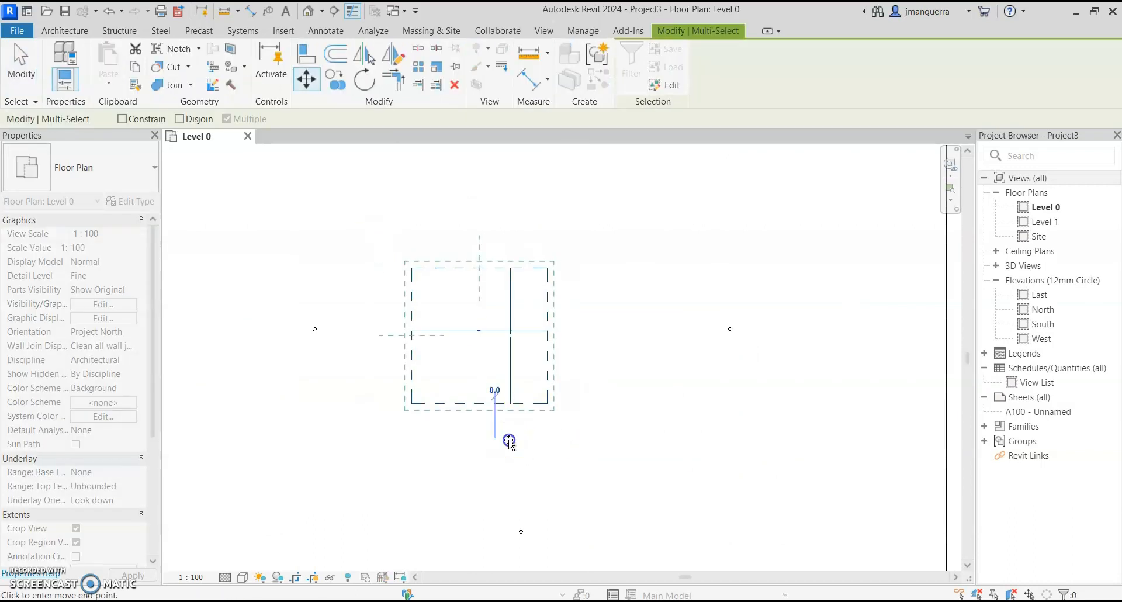
pyautogui.click(542, 443)
pyautogui.press('Escape')
pyautogui.scroll(-1, 536, 342)
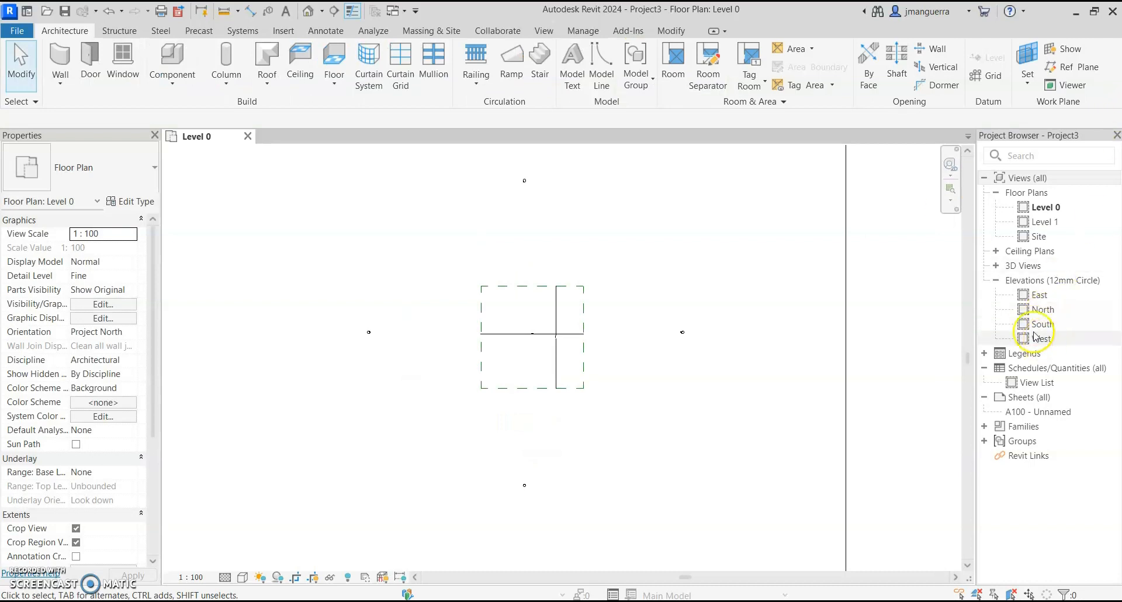
# Examine the four elevation markers and their placement around the reference planes.
pyautogui.click(524, 483)
pyautogui.moveTo(526, 438)
pyautogui.mouseDown()
pyautogui.moveTo(525, 241)
pyautogui.moveTo(539, 545)
pyautogui.mouseUp()
pyautogui.click(524, 182)
pyautogui.scroll(3, 524, 187)
pyautogui.scroll(2, 527, 171)
pyautogui.click(526, 177)
pyautogui.scroll(-4, 536, 228)
pyautogui.click(340, 419)
pyautogui.click(330, 419)
pyautogui.moveTo(400, 421); pyautogui.dragTo(620, 443)
pyautogui.click(621, 445)
pyautogui.click(741, 417)
pyautogui.press('Escape')
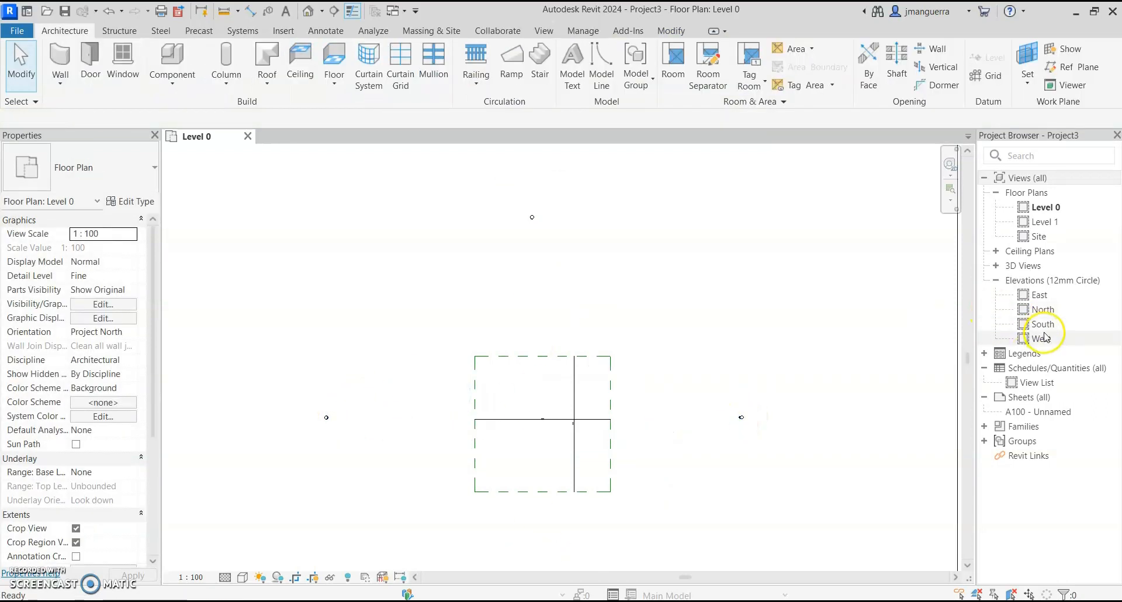
# Open the South elevation and set Level 1's elevation to 1600 mm.
pyautogui.click(1043, 323)
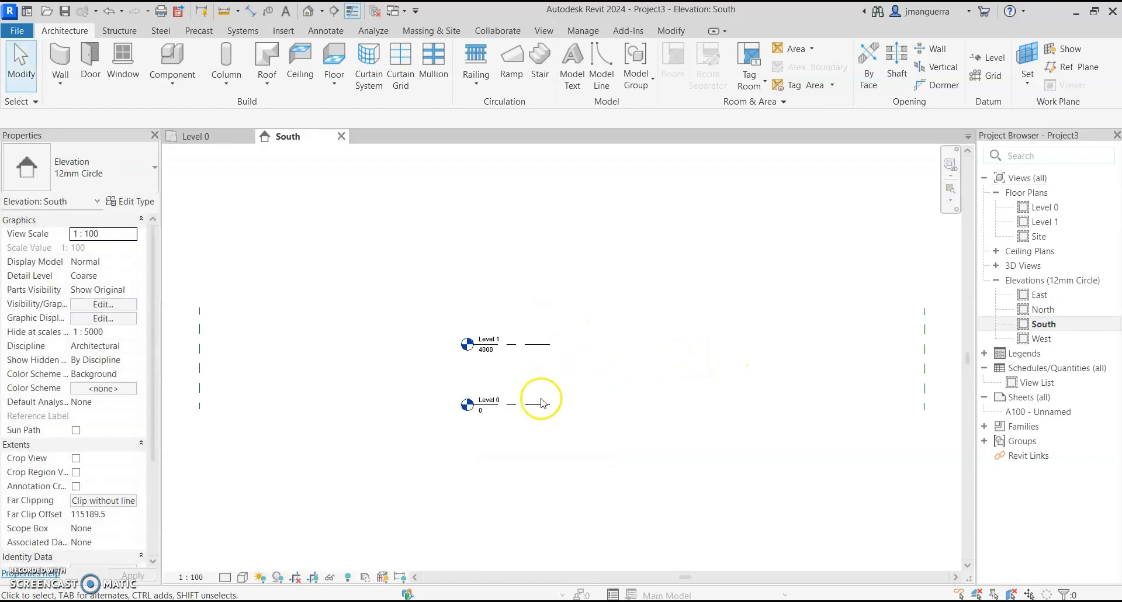
pyautogui.click(521, 323)
pyautogui.scroll(2, 499, 361)
pyautogui.click(436, 365)
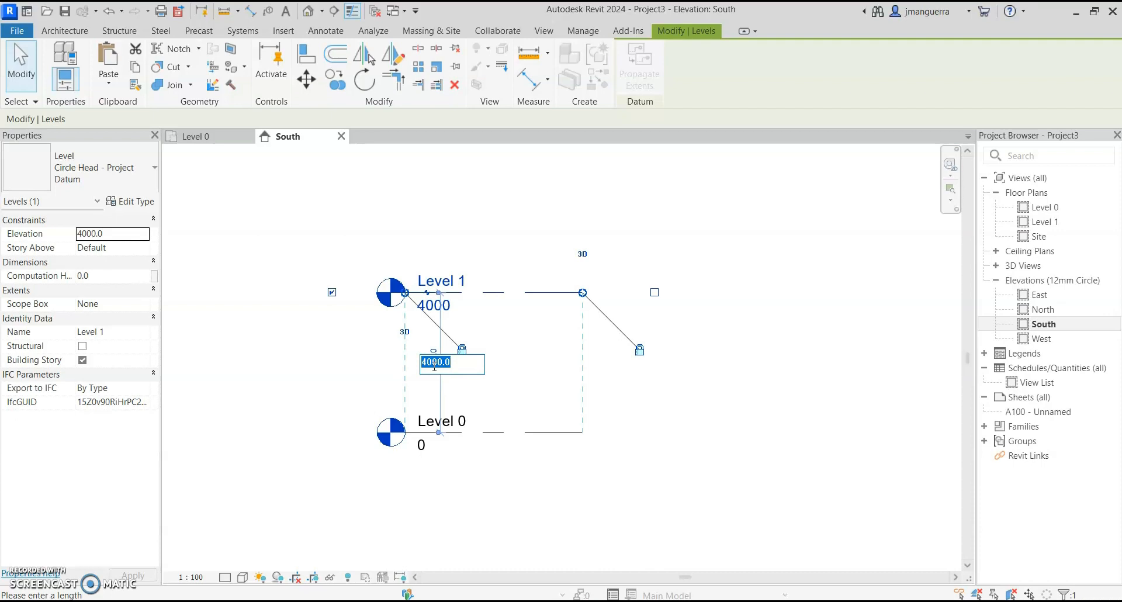
pyautogui.write('1600')
pyautogui.press('Return')
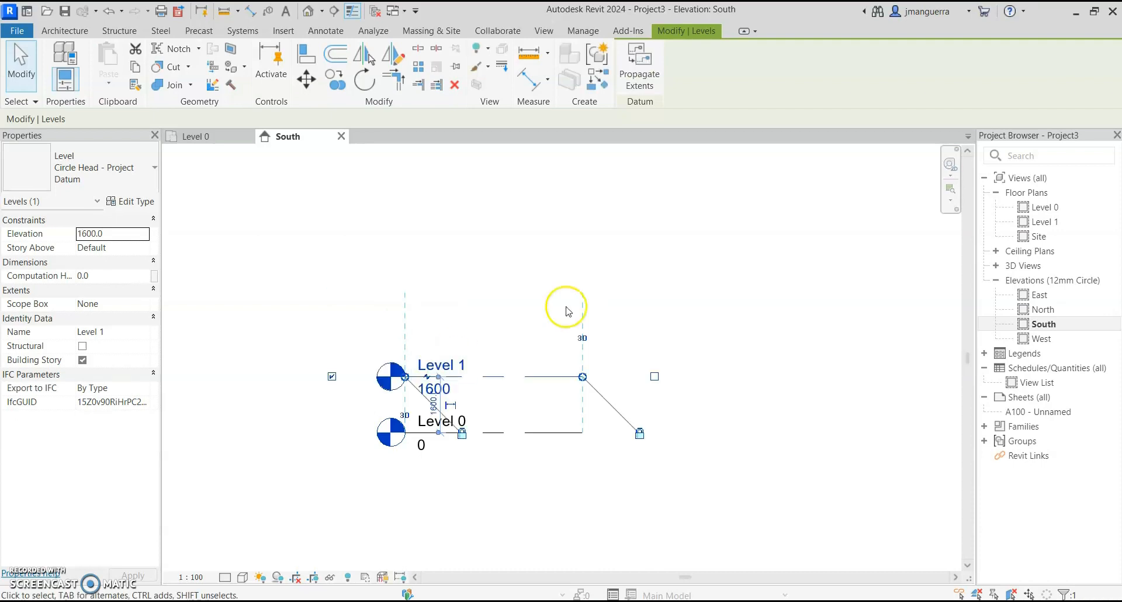
# Extend both level lines across the reference planes, with the level heads beyond the west plane.
pyautogui.click(455, 354)
pyautogui.click(549, 376)
pyautogui.scroll(-2, 550, 376)
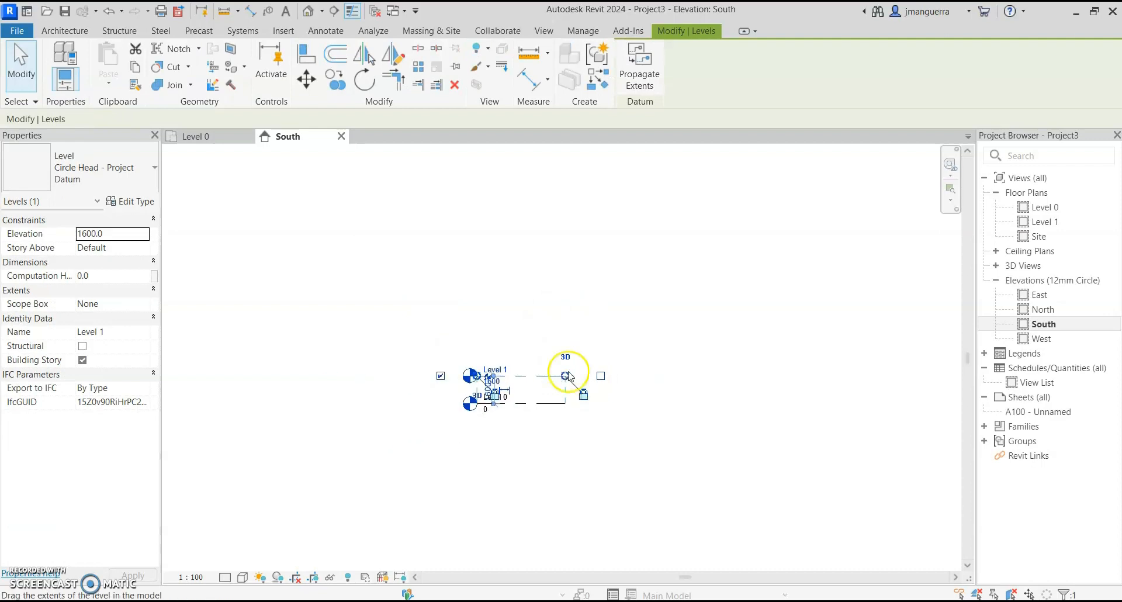
pyautogui.moveTo(568, 375); pyautogui.dragTo(331, 375)
pyautogui.scroll(-2, 646, 358)
pyautogui.scroll(3, 546, 330)
pyautogui.scroll(-4, 584, 376)
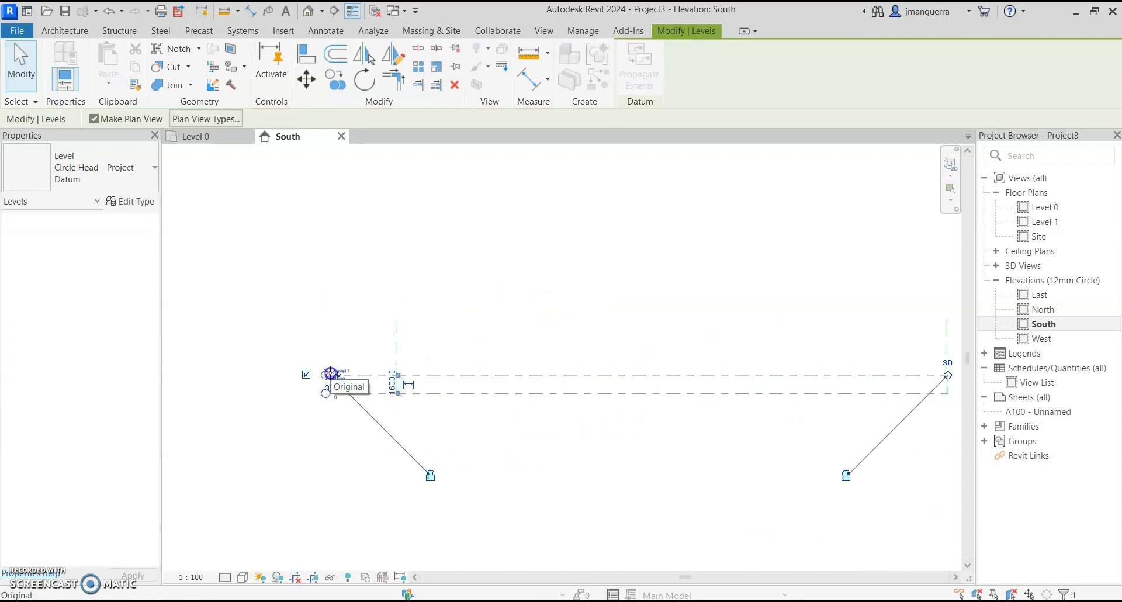
pyautogui.scroll(-2, 332, 374)
pyautogui.click(444, 355)
# Copy Level 1 upward by 5000 mm to make the next level line.
pyautogui.click(511, 373)
pyautogui.press('c')
pyautogui.press('o')
pyautogui.scroll(2, 511, 372)
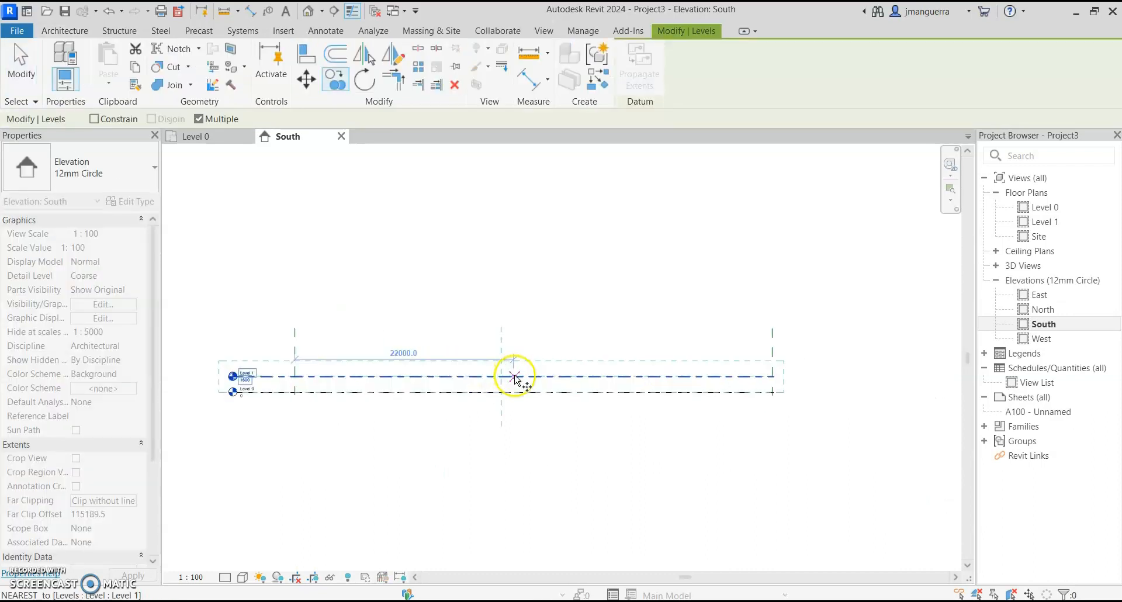
pyautogui.click(527, 392)
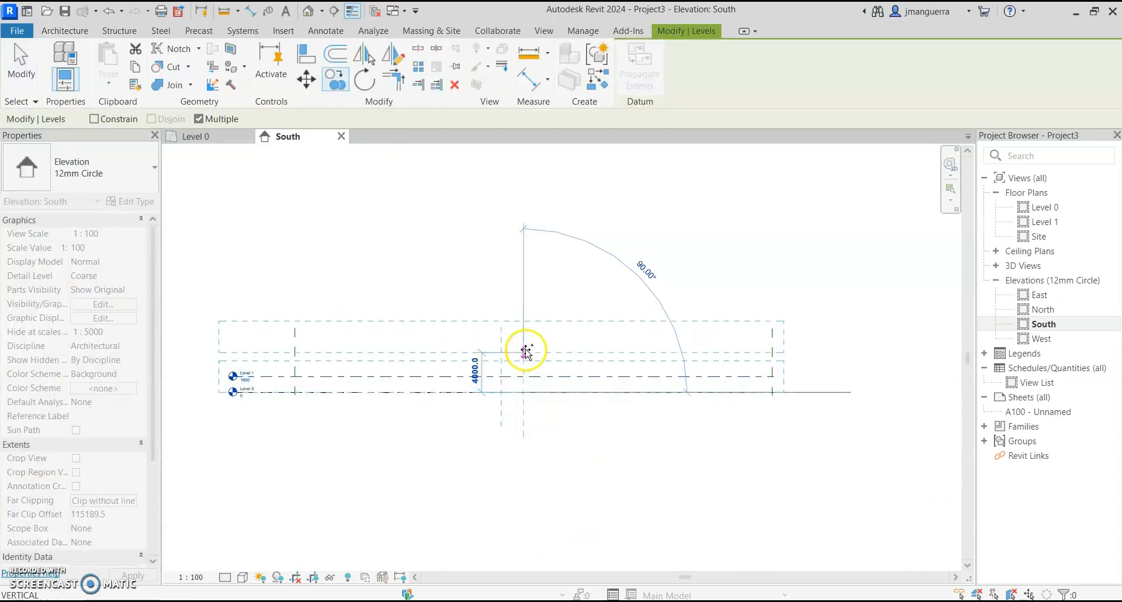
pyautogui.press('Return')
pyautogui.scroll(-2, 525, 347)
pyautogui.press('Escape')
# Copy the new level repeatedly upward at a regular 5000 mm spacing to form a tall stack of levels.
pyautogui.press('c')
pyautogui.press('o')
pyautogui.click(537, 366)
pyautogui.click(539, 334)
pyautogui.click(540, 301)
pyautogui.click(537, 268)
pyautogui.click(537, 236)
pyautogui.click(536, 203)
pyautogui.moveTo(537, 204); pyautogui.dragTo(534, 410, button='middle')
pyautogui.click(534, 376)
pyautogui.click(535, 344)
pyautogui.click(534, 309)
pyautogui.moveTo(543, 330); pyautogui.dragTo(544, 449, button='middle')
pyautogui.click(537, 398)
pyautogui.scroll(2, 541, 398)
pyautogui.moveTo(542, 398); pyautogui.dragTo(734, 419, button='middle')
pyautogui.click(721, 353)
pyautogui.click(722, 290)
pyautogui.moveTo(722, 291); pyautogui.dragTo(714, 477, button='middle')
pyautogui.click(714, 404)
pyautogui.click(716, 343)
pyautogui.click(714, 280)
pyautogui.click(718, 214)
pyautogui.moveTo(718, 214); pyautogui.dragTo(709, 437, button='middle')
pyautogui.click(708, 373)
pyautogui.scroll(-2, 707, 374)
pyautogui.press('Escape')
pyautogui.press('Escape')
pyautogui.scroll(-2, 447, 333)
pyautogui.scroll(-2, 481, 329)
pyautogui.scroll(2, 563, 333)
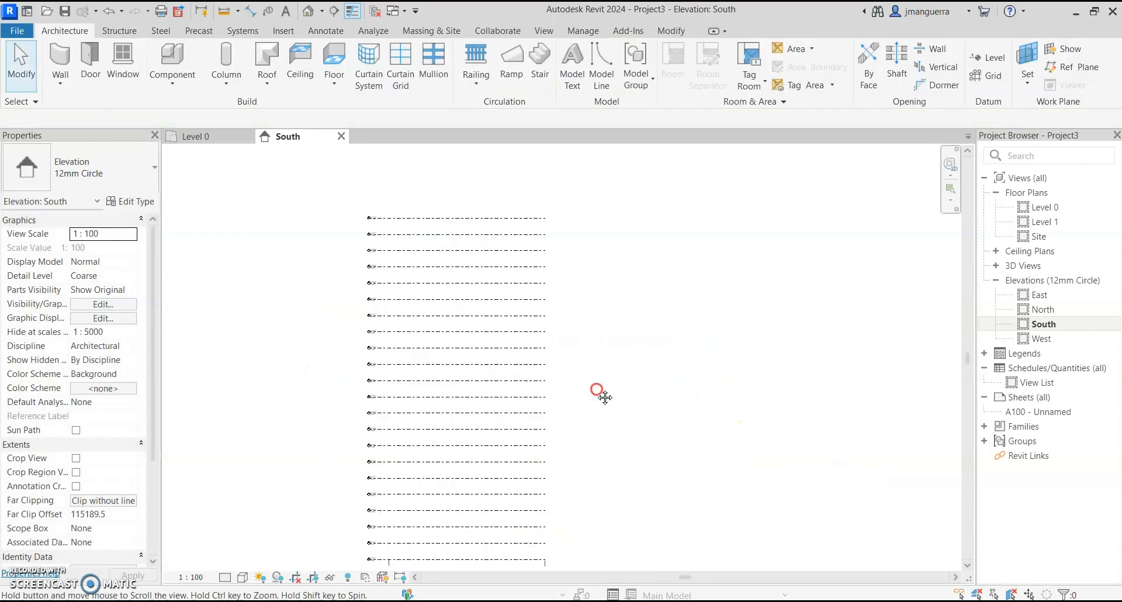
# Open the Level 1 floor plan and start an in-place mass named FACADE.
pyautogui.click(1052, 222)
pyautogui.doubleClick(1052, 223)
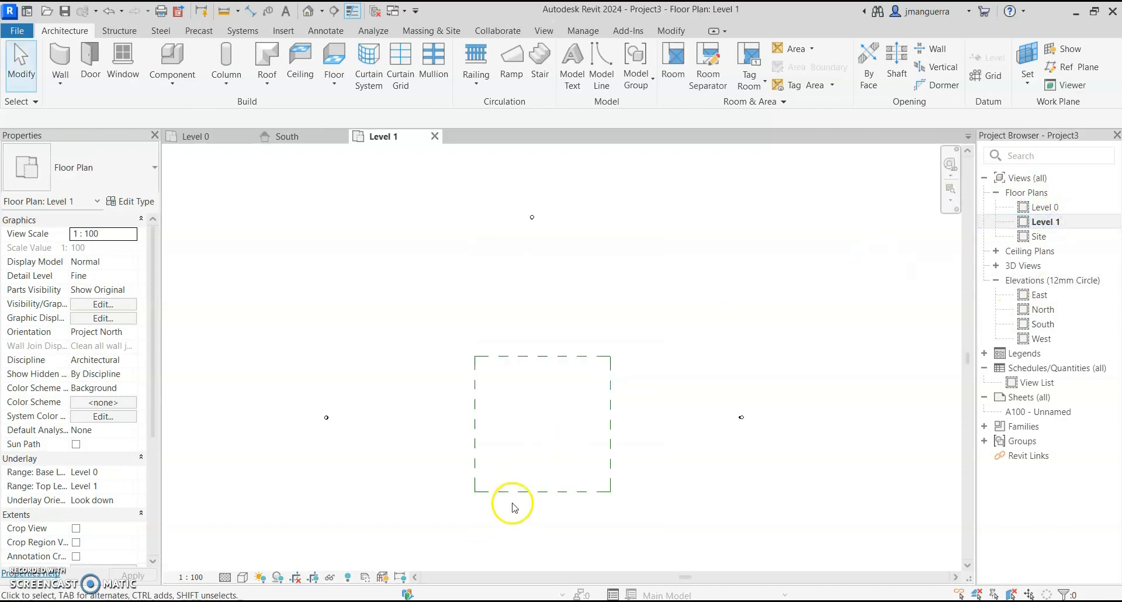
pyautogui.scroll(2, 481, 409)
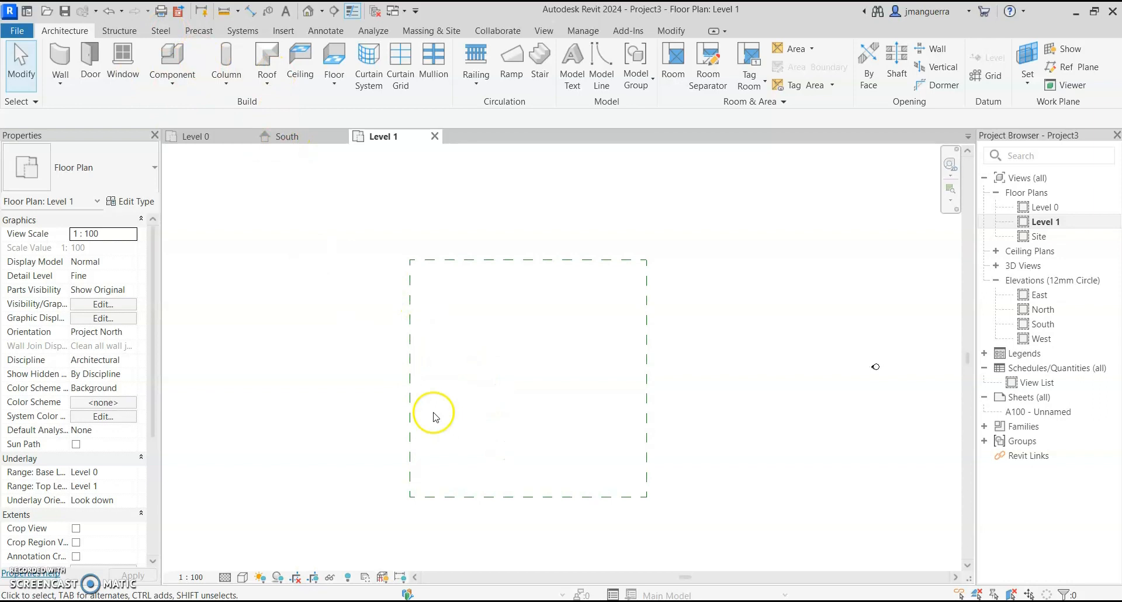
pyautogui.click(425, 34)
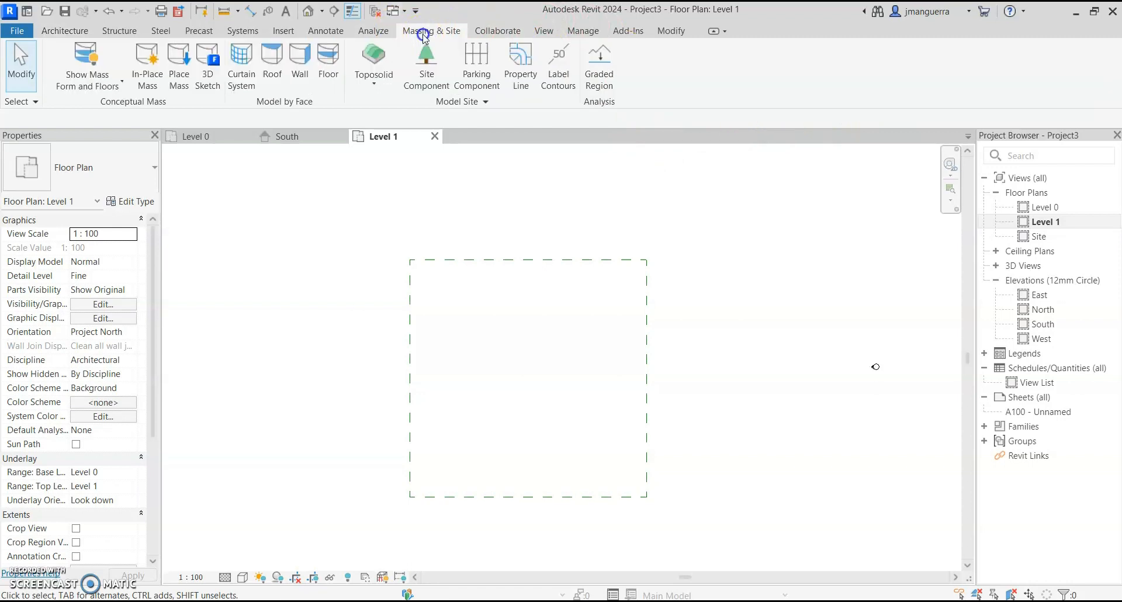
pyautogui.click(147, 76)
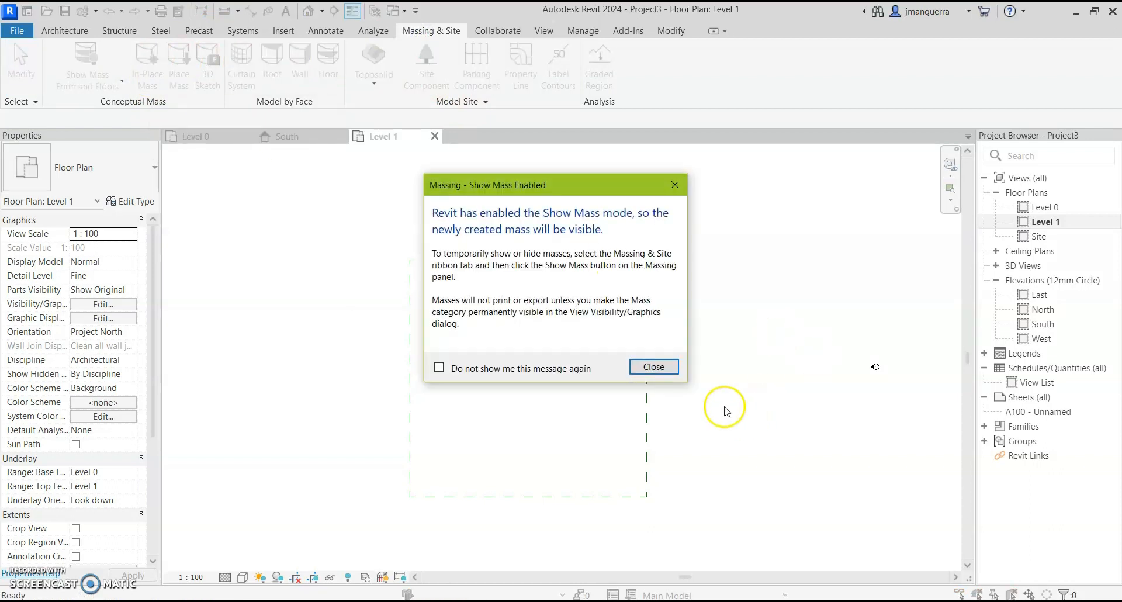
pyautogui.click(665, 367)
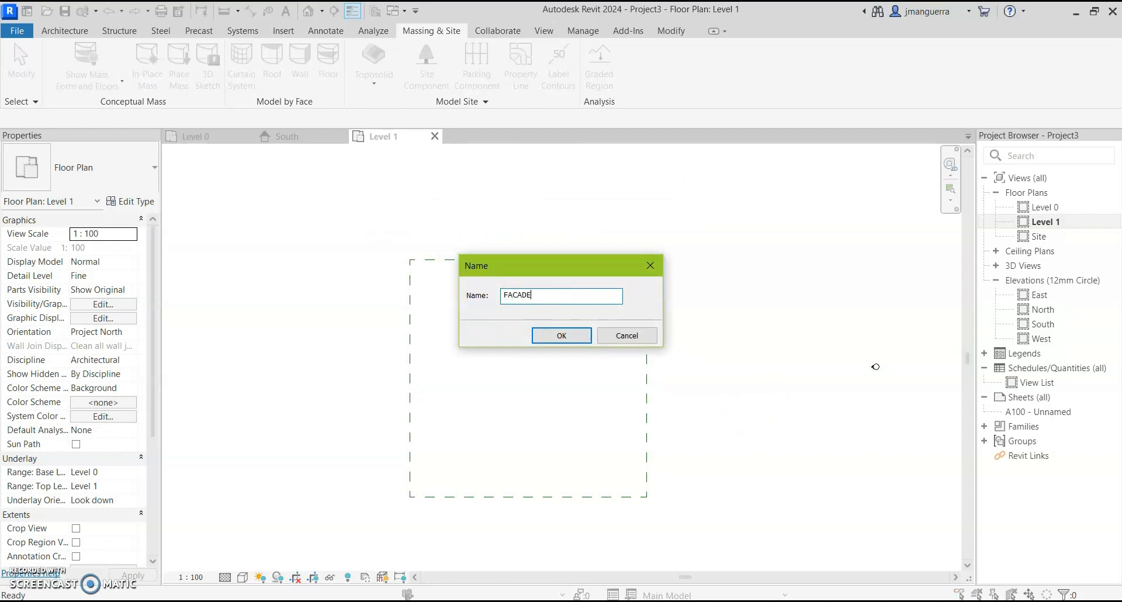
pyautogui.click(565, 335)
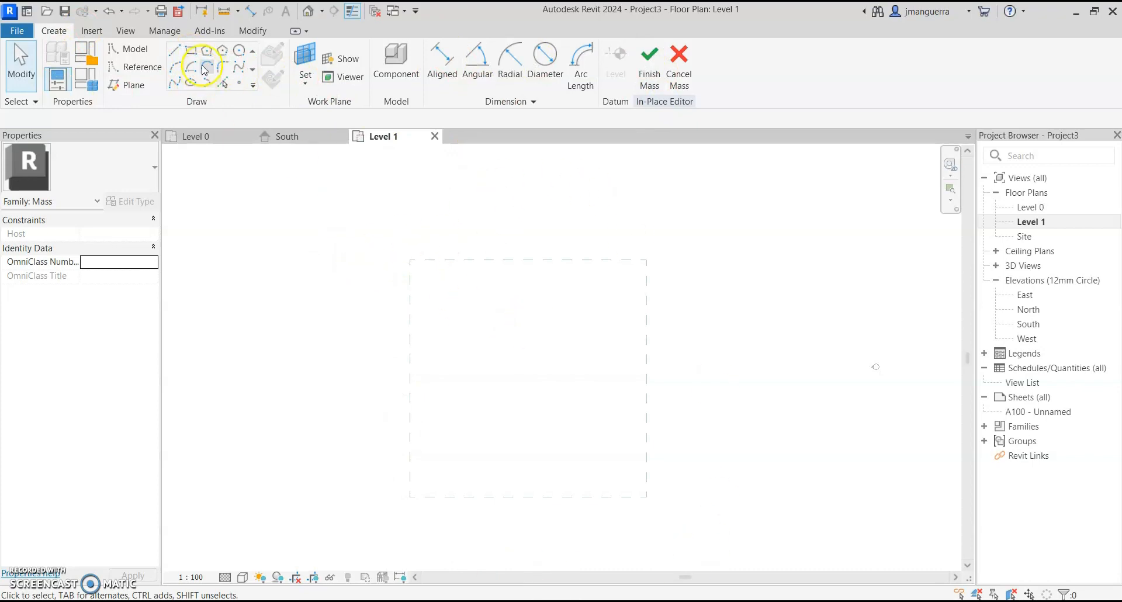
# Draw a 48000 by 48000 mm rectangle of model lines over the reference planes, from corner to opposite corner.
pyautogui.click(187, 56)
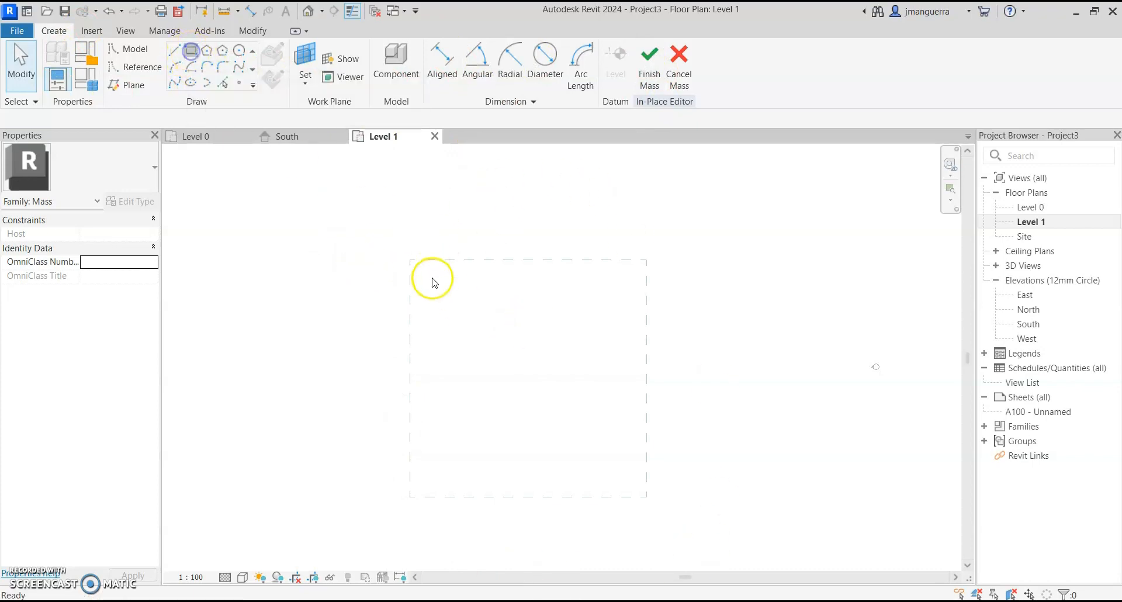
pyautogui.click(410, 258)
pyautogui.click(646, 497)
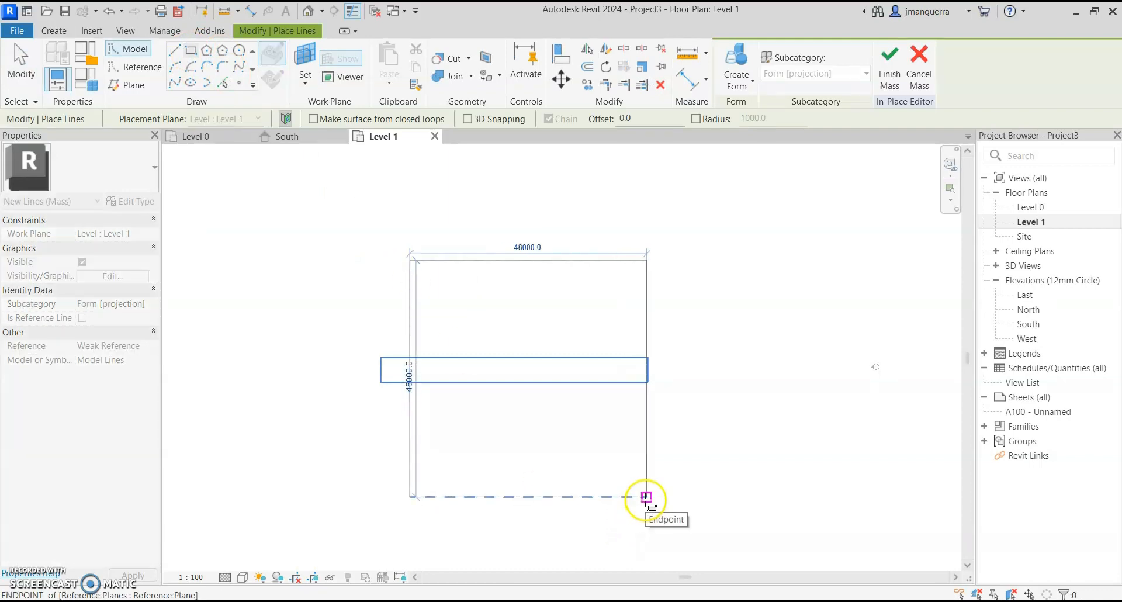
pyautogui.scroll(2, 594, 462)
pyautogui.press('Escape')
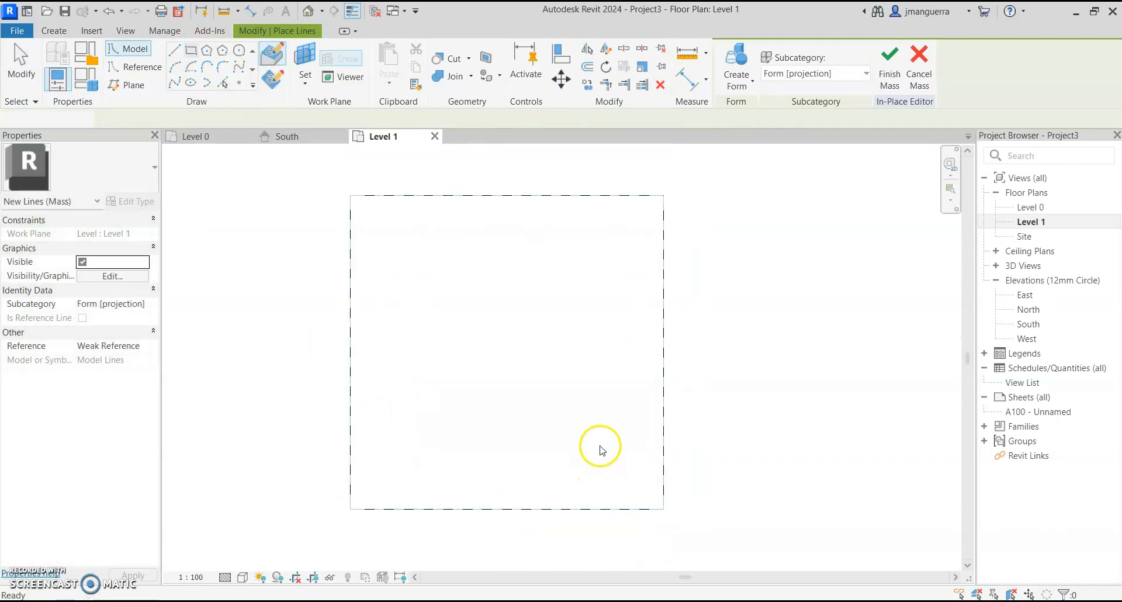
pyautogui.scroll(-2, 600, 449)
pyautogui.scroll(1, 543, 374)
pyautogui.scroll(1, 544, 372)
pyautogui.scroll(-1, 538, 363)
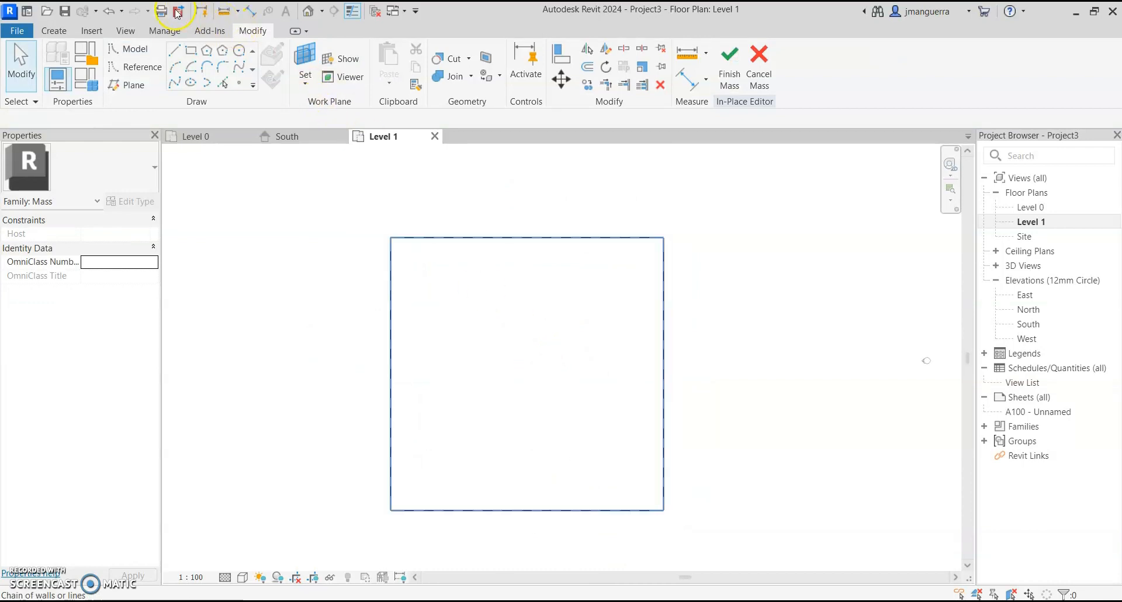
# Open the 3D view and create a solid form from the square outline.
pyautogui.click(311, 14)
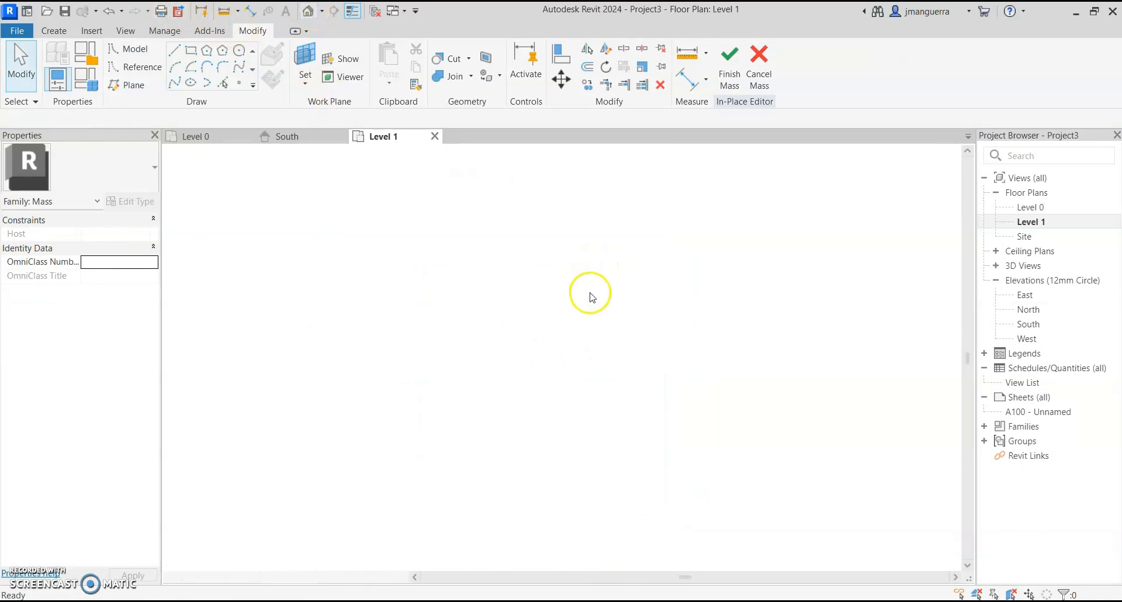
pyautogui.moveTo(601, 376)
pyautogui.keyDown('shift'); pyautogui.mouseDown(button='middle')
pyautogui.moveTo(556, 348)
pyautogui.moveTo(587, 366)
pyautogui.moveTo(487, 369)
pyautogui.mouseUp(button='middle'); pyautogui.keyUp('shift')
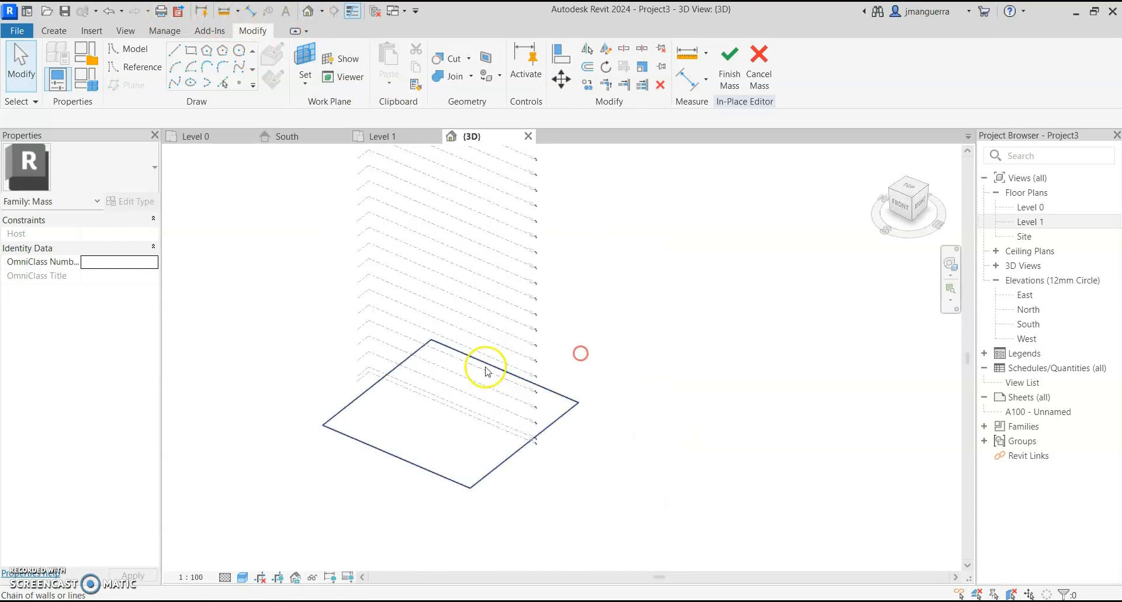
pyautogui.click(479, 363)
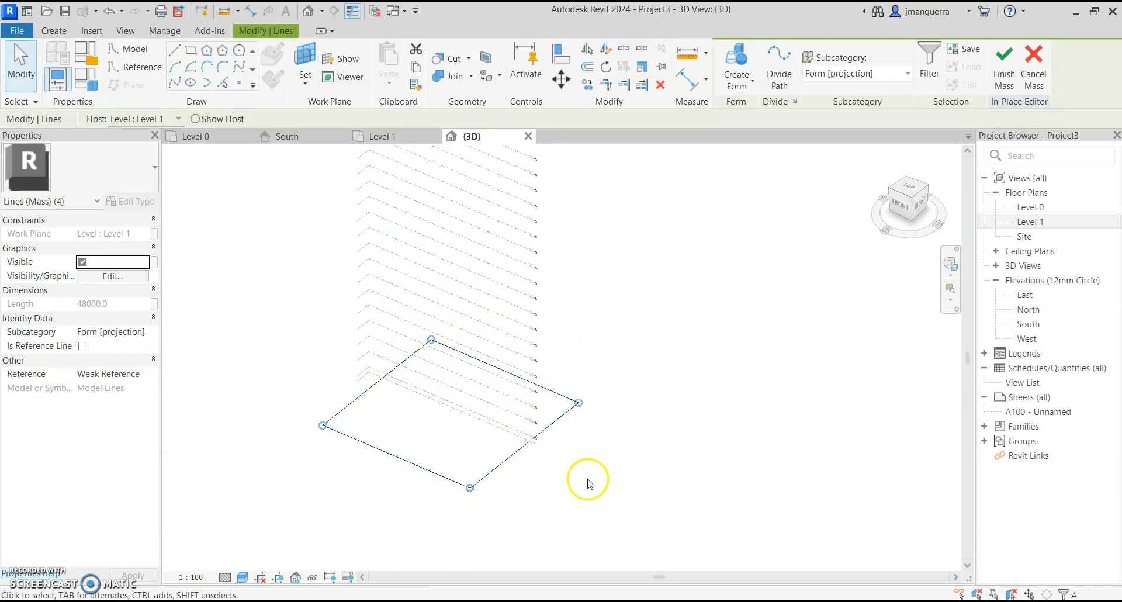
pyautogui.click(739, 54)
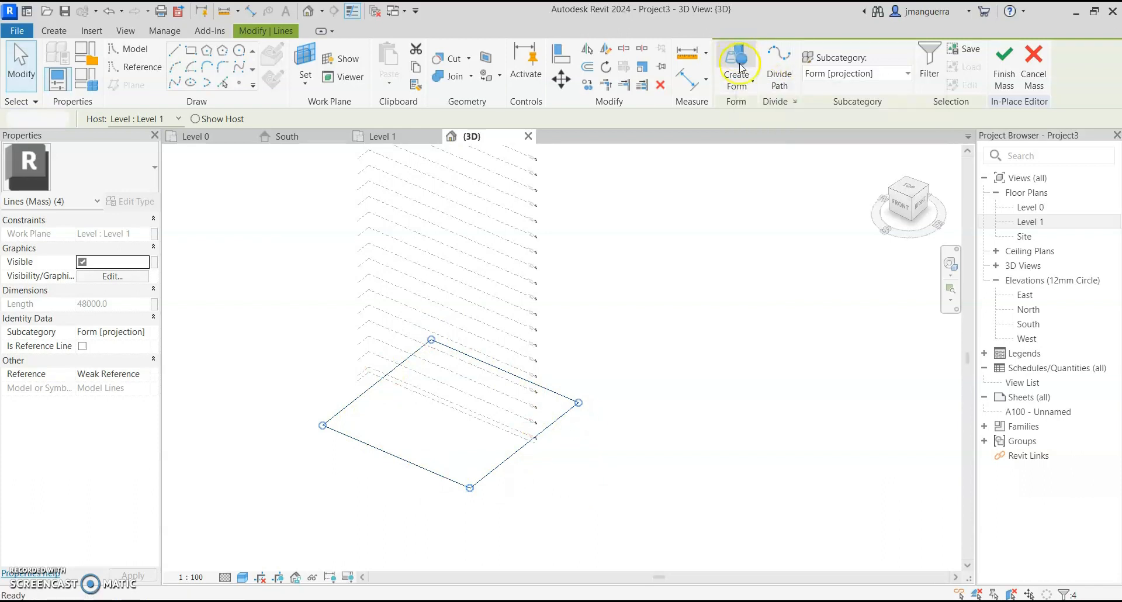
pyautogui.click(530, 334)
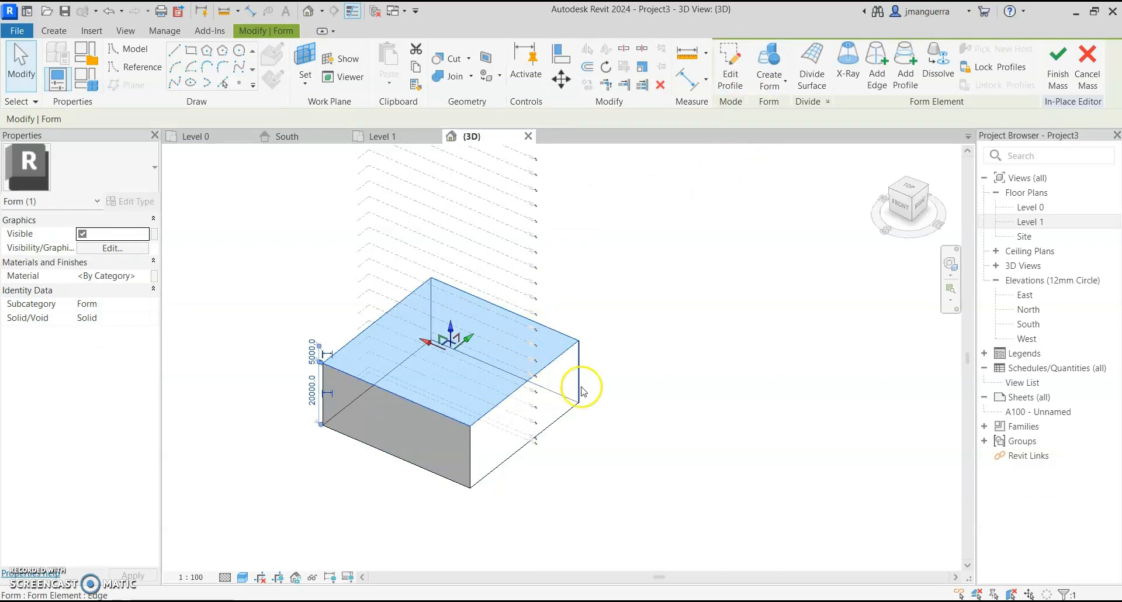
pyautogui.keyDown('shift'); pyautogui.moveTo(612, 392); pyautogui.dragTo(678, 309, button='middle'); pyautogui.keyUp('shift')
pyautogui.scroll(2, 462, 407)
pyautogui.keyDown('shift'); pyautogui.moveTo(618, 399); pyautogui.dragTo(588, 426, button='middle'); pyautogui.keyUp('shift')
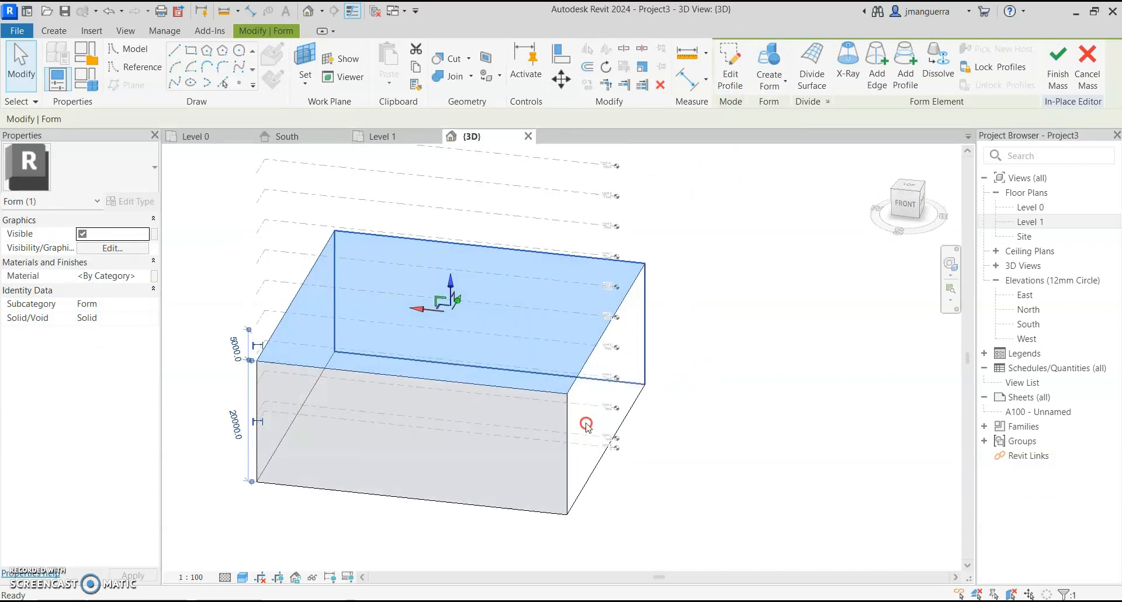
# Set the height of the mass form to 200000 mm at its top face.
pyautogui.click(468, 378)
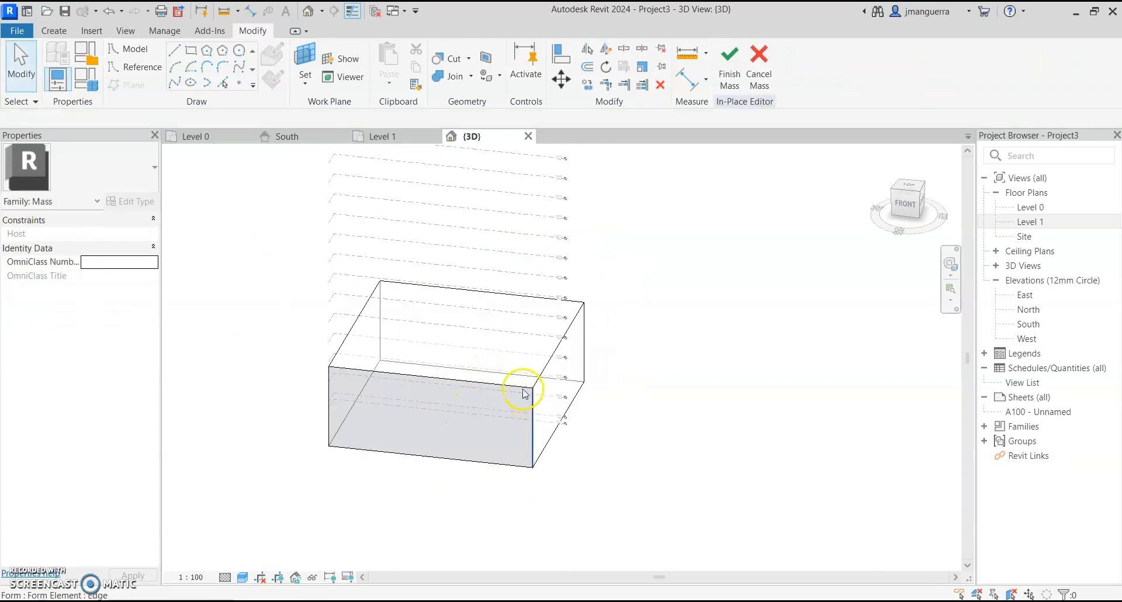
pyautogui.click(506, 300)
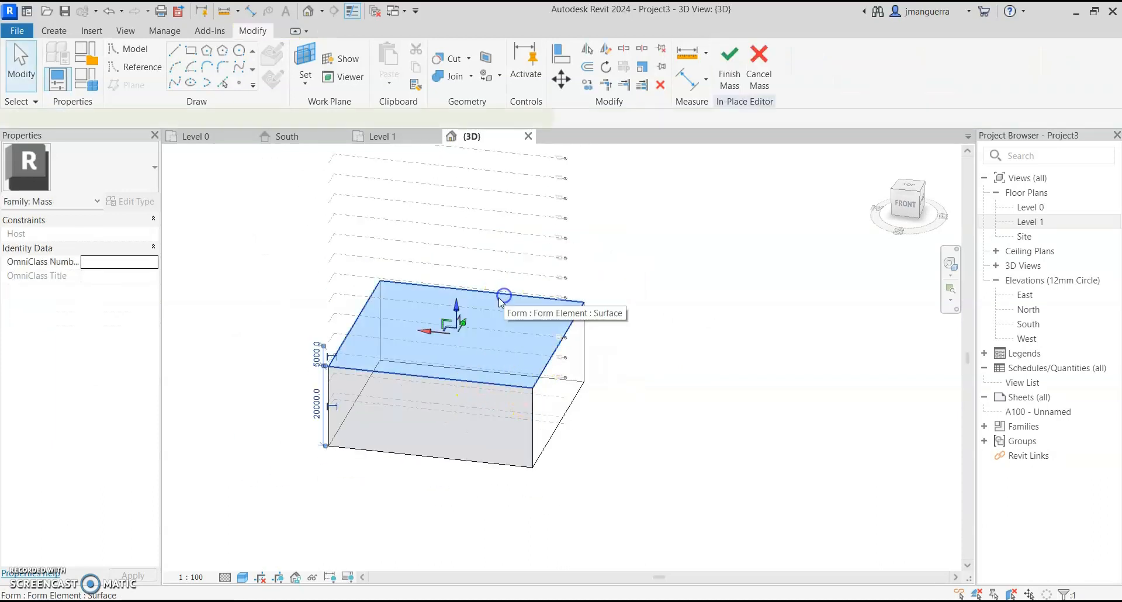
pyautogui.click(316, 408)
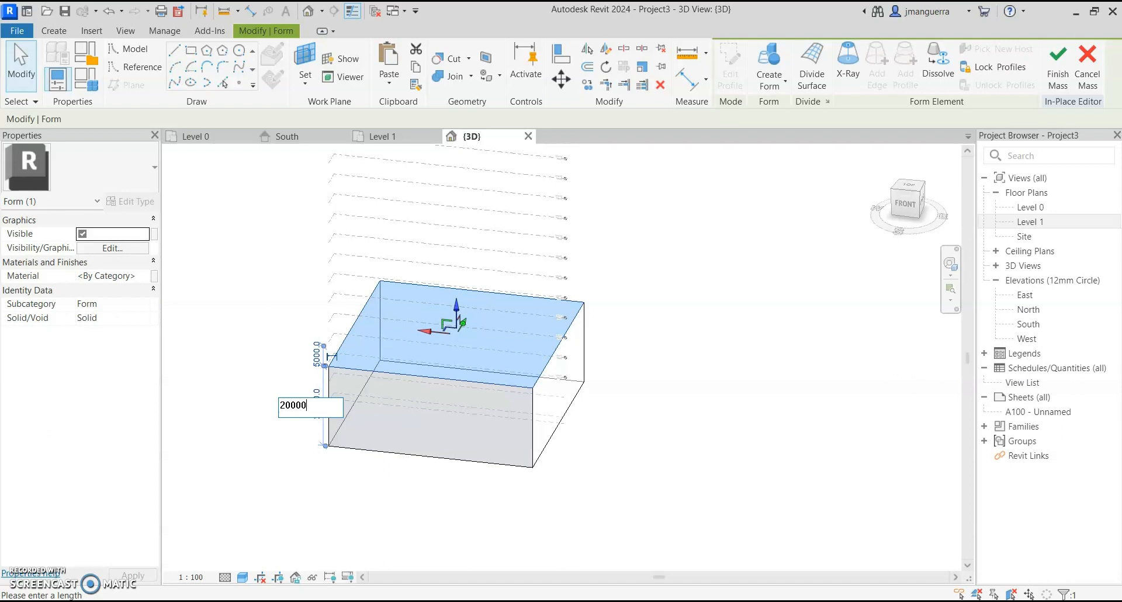
pyautogui.write('200000')
pyautogui.press('Return')
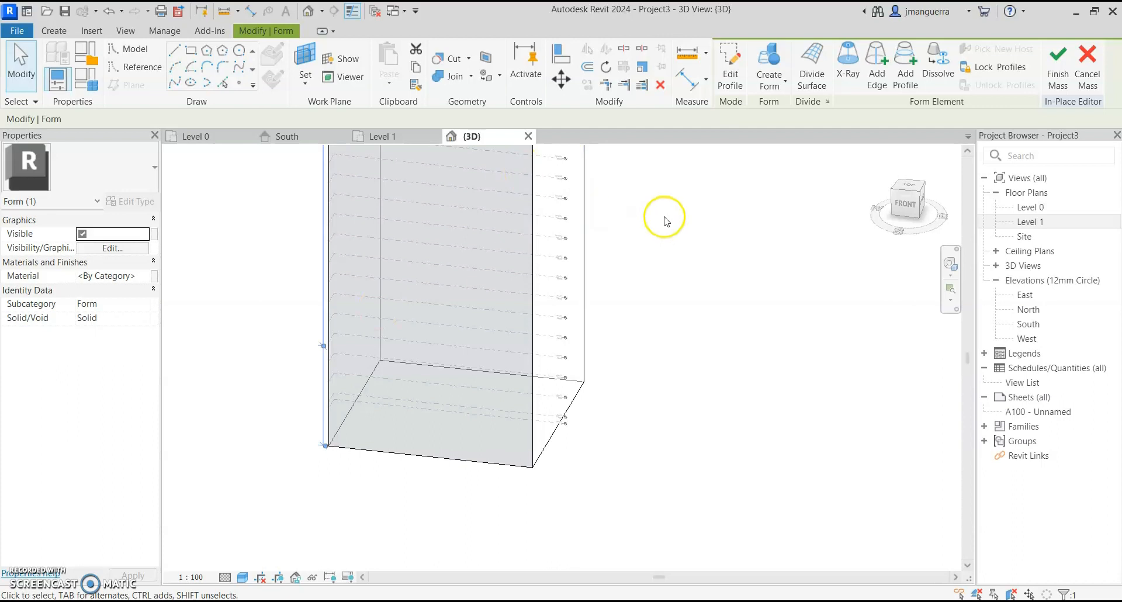
pyautogui.click(681, 283)
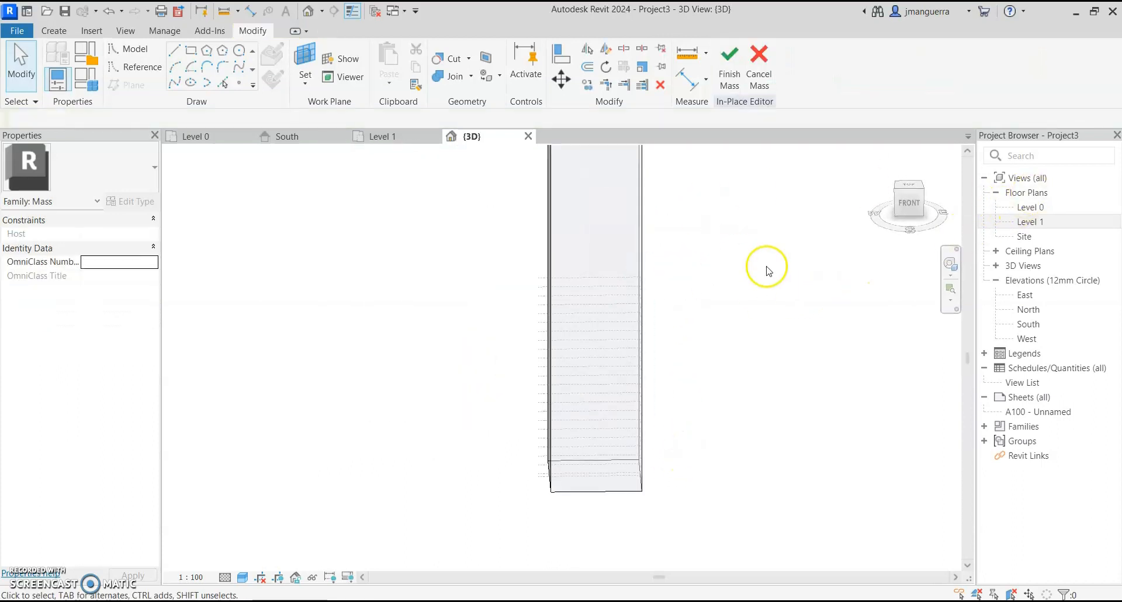
# Divide the front face of the tower mass into a surface grid.
pyautogui.keyDown('shift'); pyautogui.moveTo(668, 339); pyautogui.dragTo(676, 347, button='middle'); pyautogui.keyUp('shift')
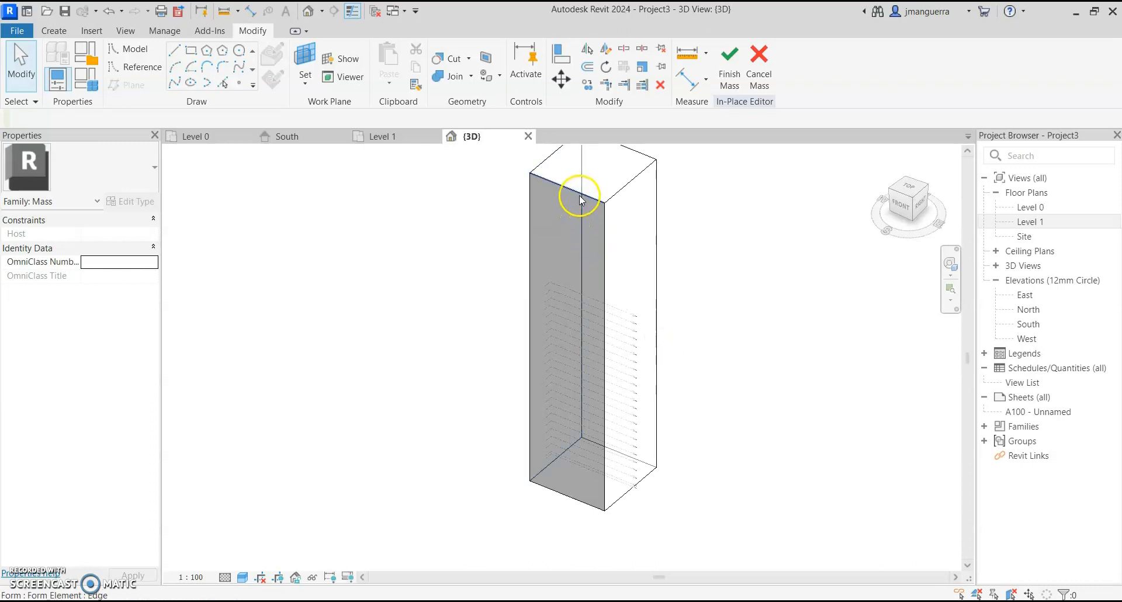
pyautogui.press('Tab')
pyautogui.press('Tab')
pyautogui.click(577, 195)
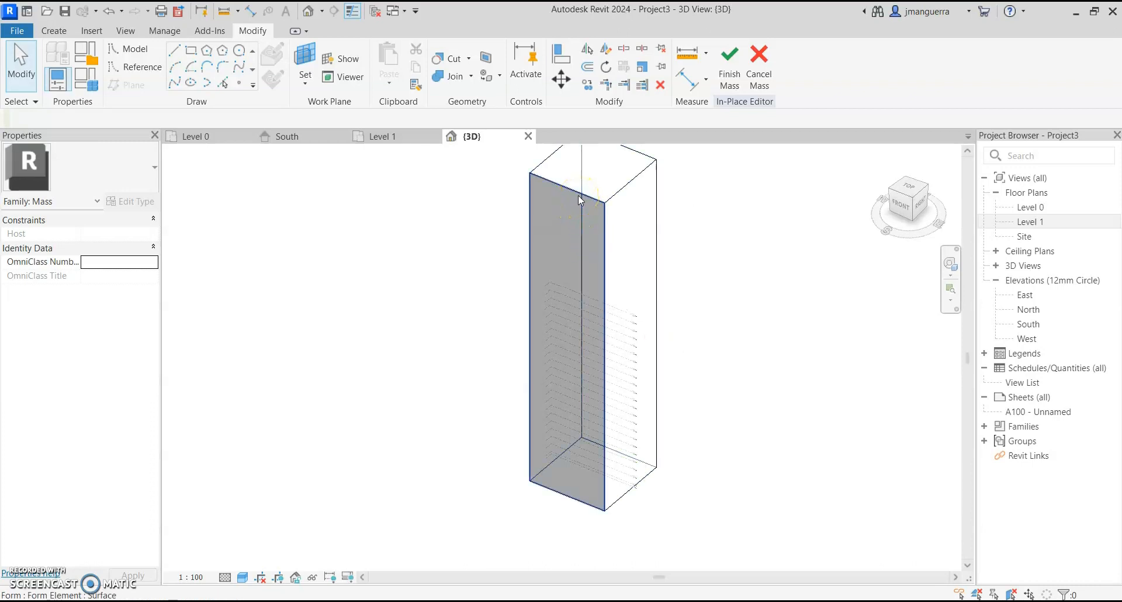
pyautogui.keyDown('shift'); pyautogui.moveTo(666, 267); pyautogui.dragTo(659, 303, button='middle'); pyautogui.keyUp('shift')
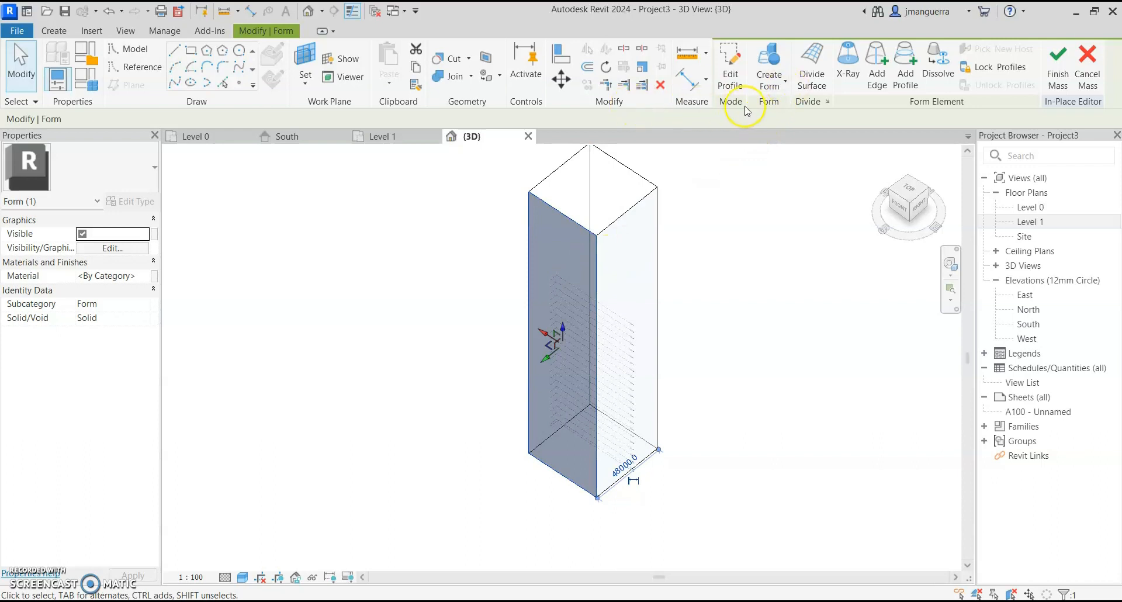
pyautogui.click(811, 84)
pyautogui.click(811, 85)
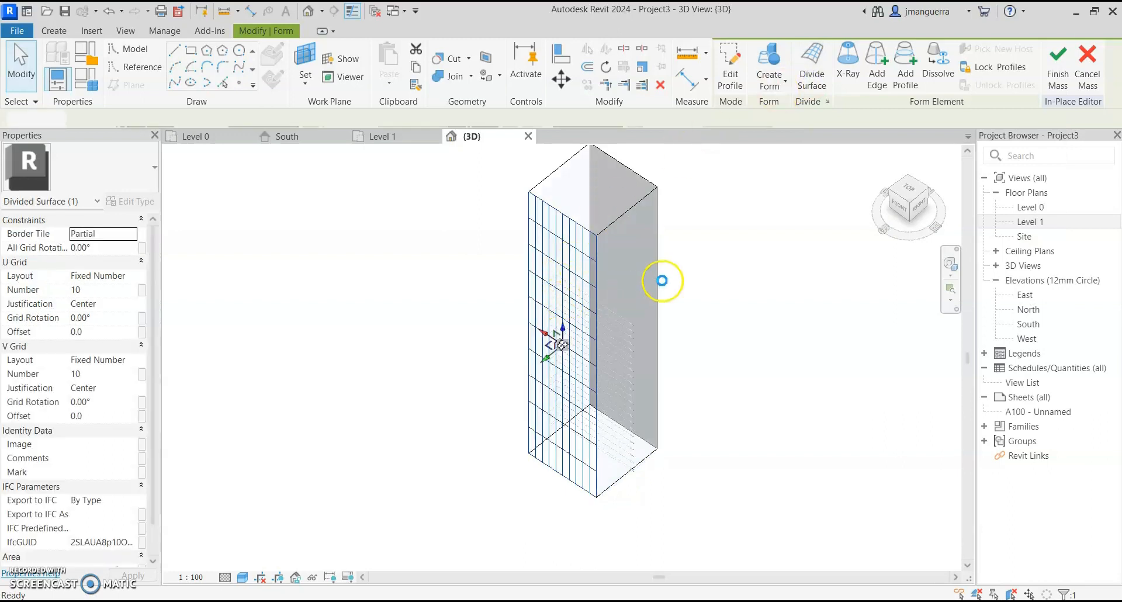
# Apply the Rhomboid pattern to the divided front surface.
pyautogui.keyDown('shift'); pyautogui.moveTo(691, 252); pyautogui.dragTo(712, 250, button='middle'); pyautogui.keyUp('shift')
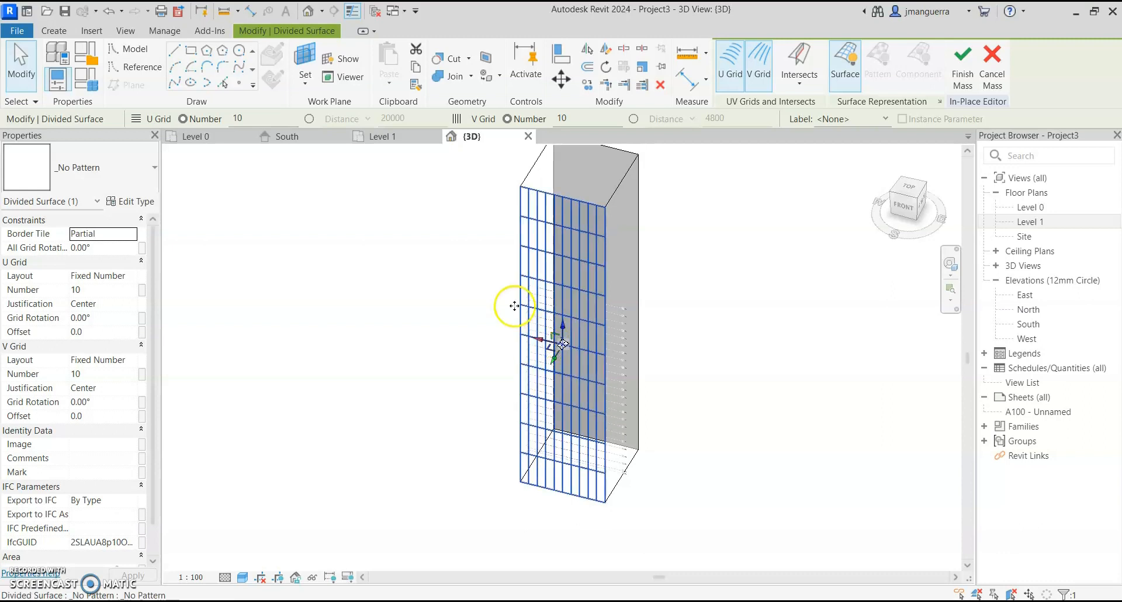
pyautogui.click(100, 178)
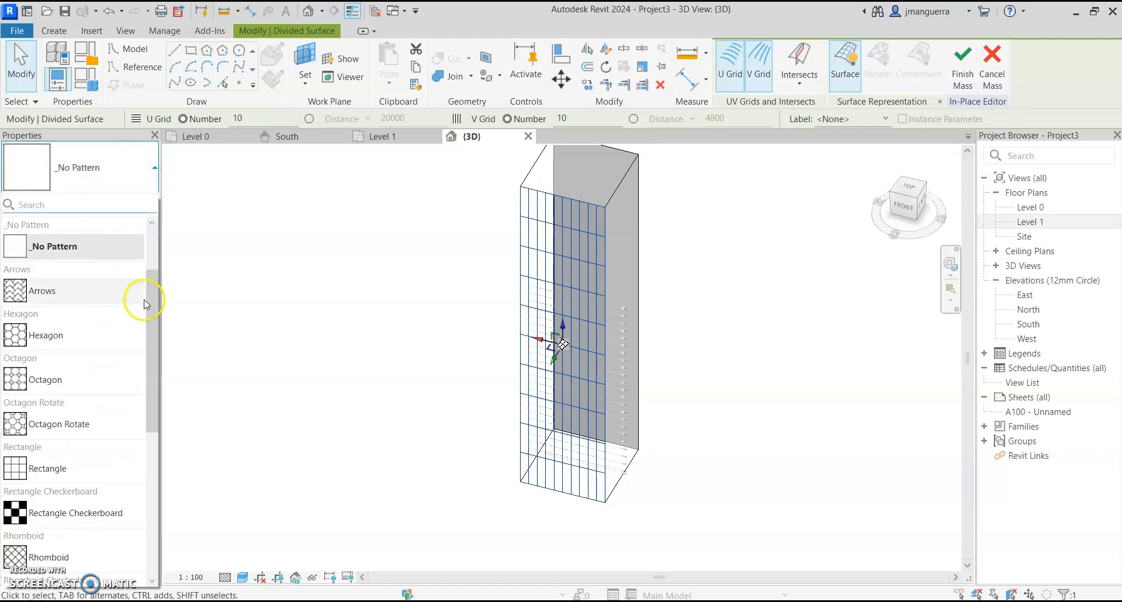
pyautogui.moveTo(151, 301); pyautogui.dragTo(149, 376)
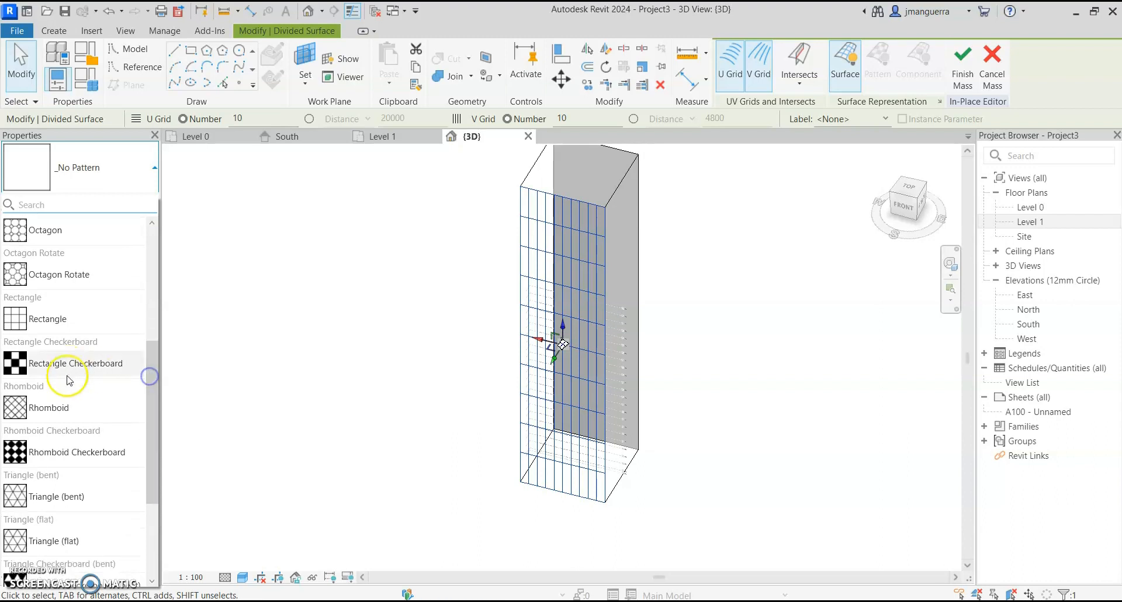
pyautogui.click(42, 407)
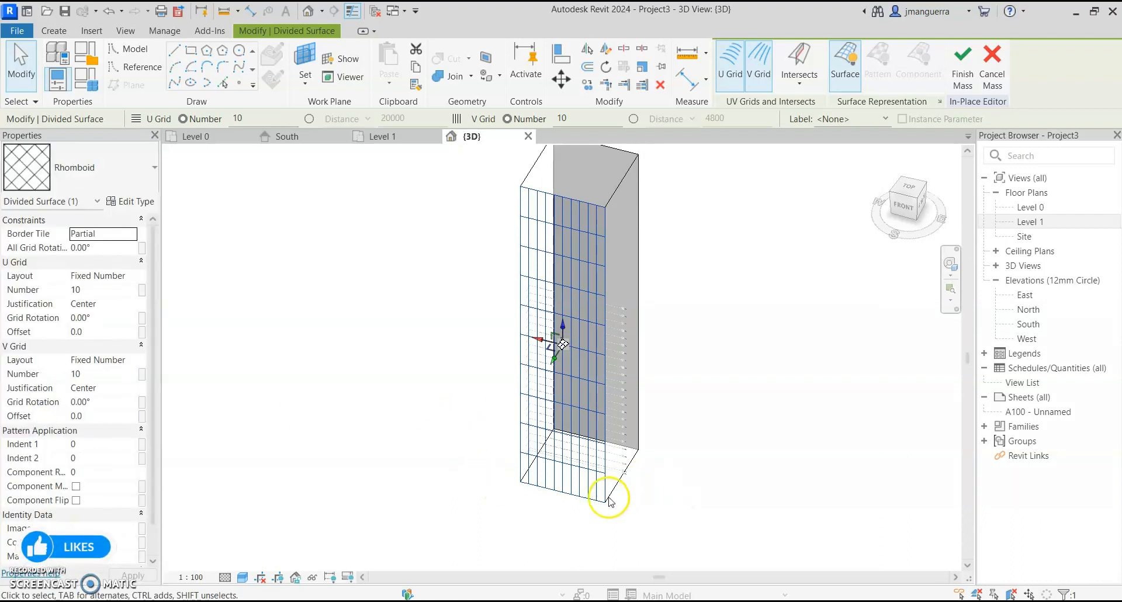
# Set the U grid layout of the divided surface to Fixed Distance.
pyautogui.scroll(3, 546, 493)
pyautogui.keyDown('shift'); pyautogui.moveTo(549, 488); pyautogui.dragTo(693, 378, button='middle'); pyautogui.keyUp('shift')
pyautogui.keyDown('shift'); pyautogui.moveTo(762, 363); pyautogui.dragTo(588, 514, button='middle'); pyautogui.keyUp('shift')
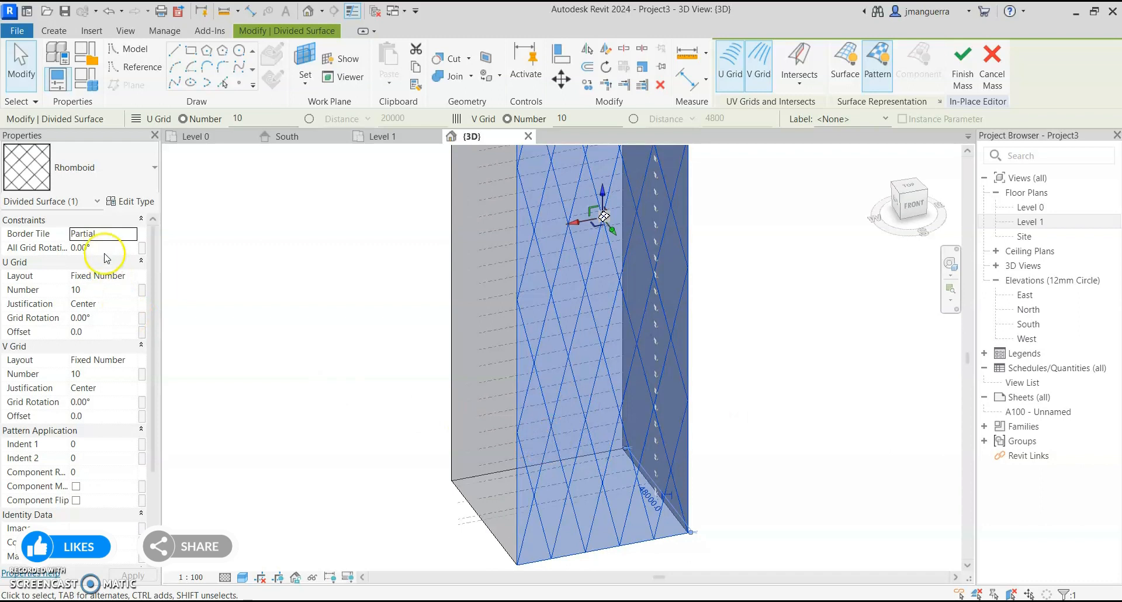
pyautogui.click(132, 279)
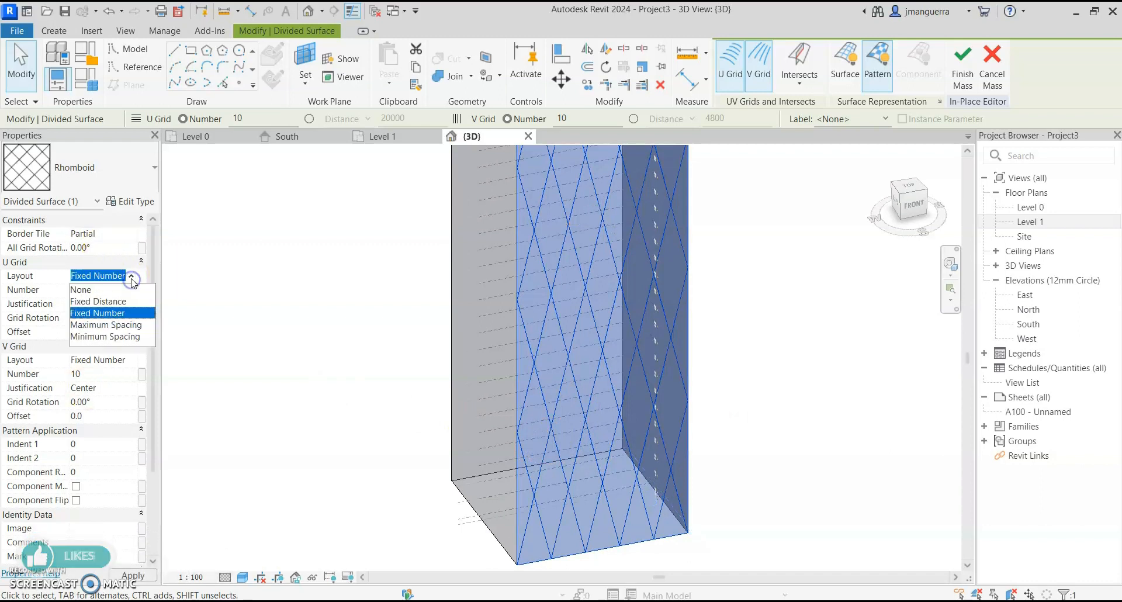
pyautogui.click(110, 302)
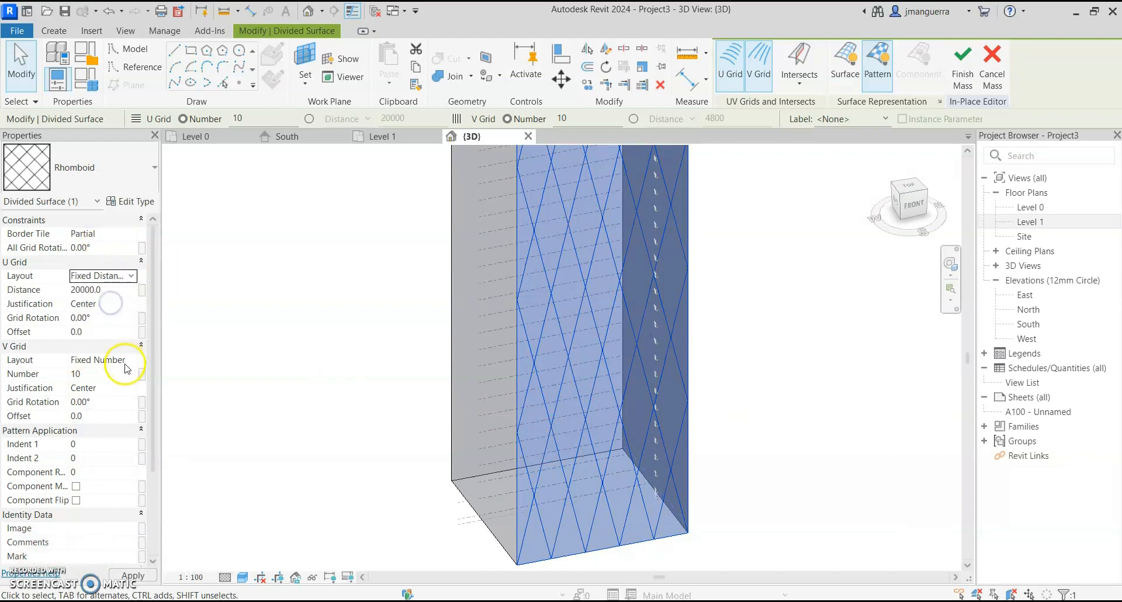
# Set the V grid layout of the front divided surface to Fixed Distance.
pyautogui.click(126, 360)
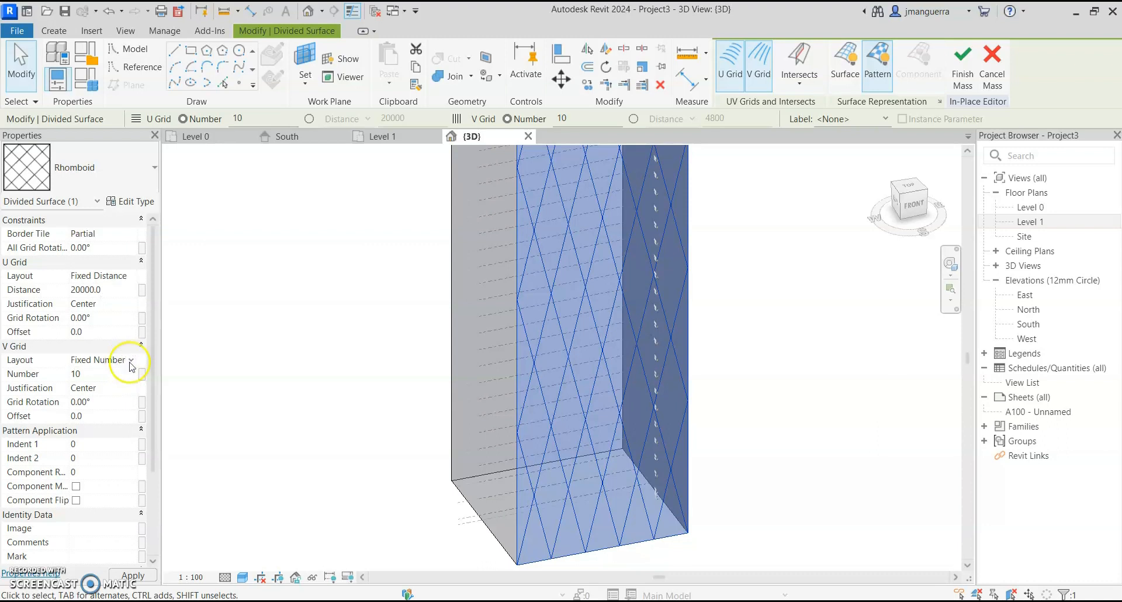
pyautogui.click(131, 361)
pyautogui.click(101, 385)
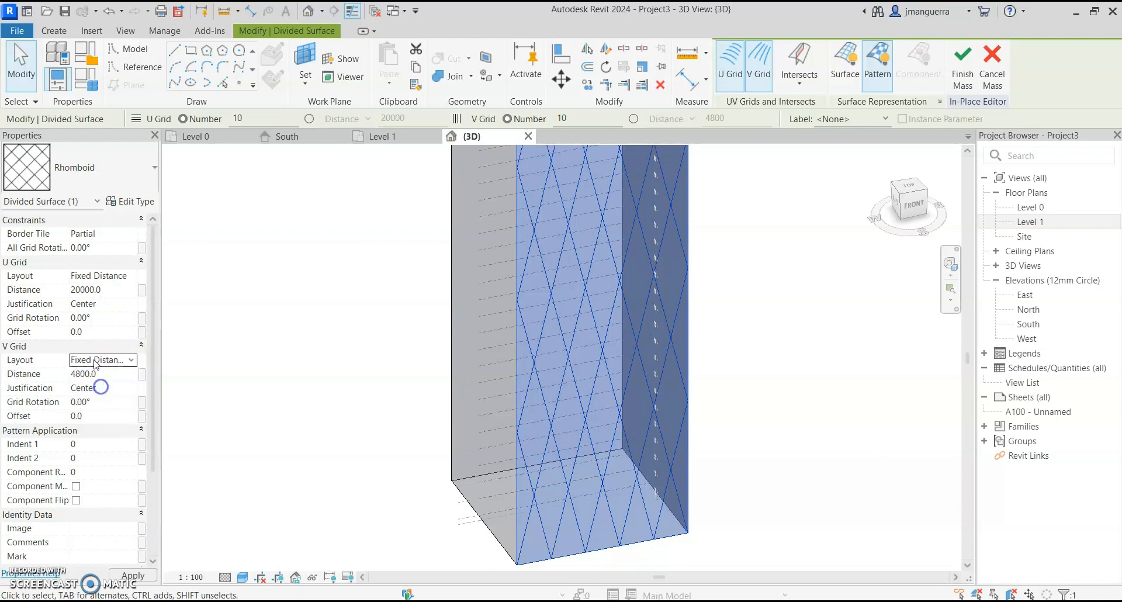
# Set the front divided surface's grid distances to 5000 for the U grid and 4000 for the V grid.
pyautogui.click(108, 290)
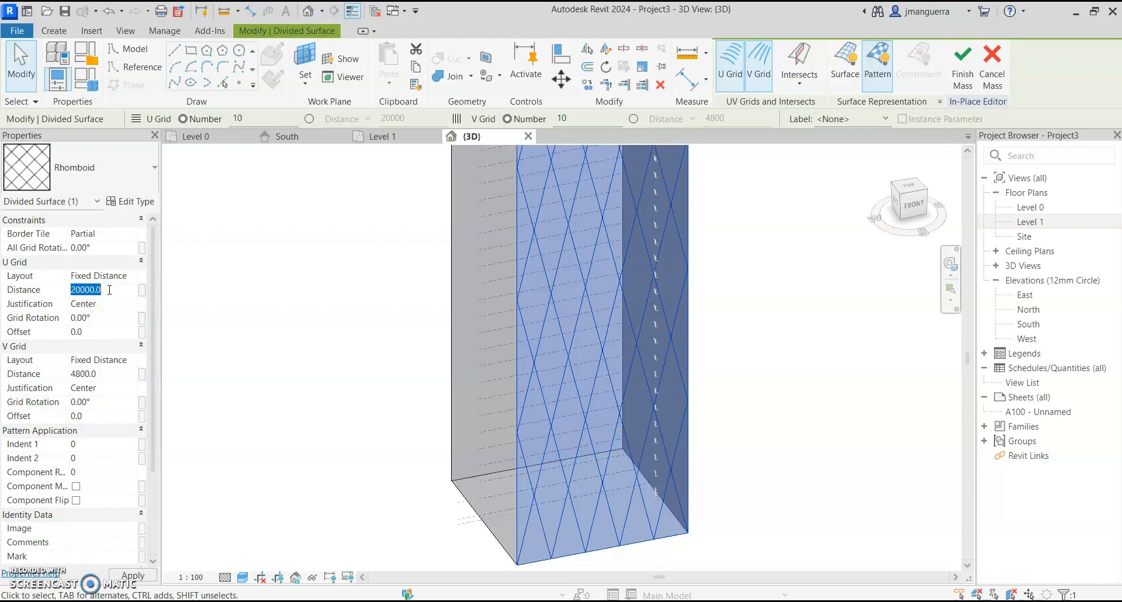
pyautogui.click(105, 375)
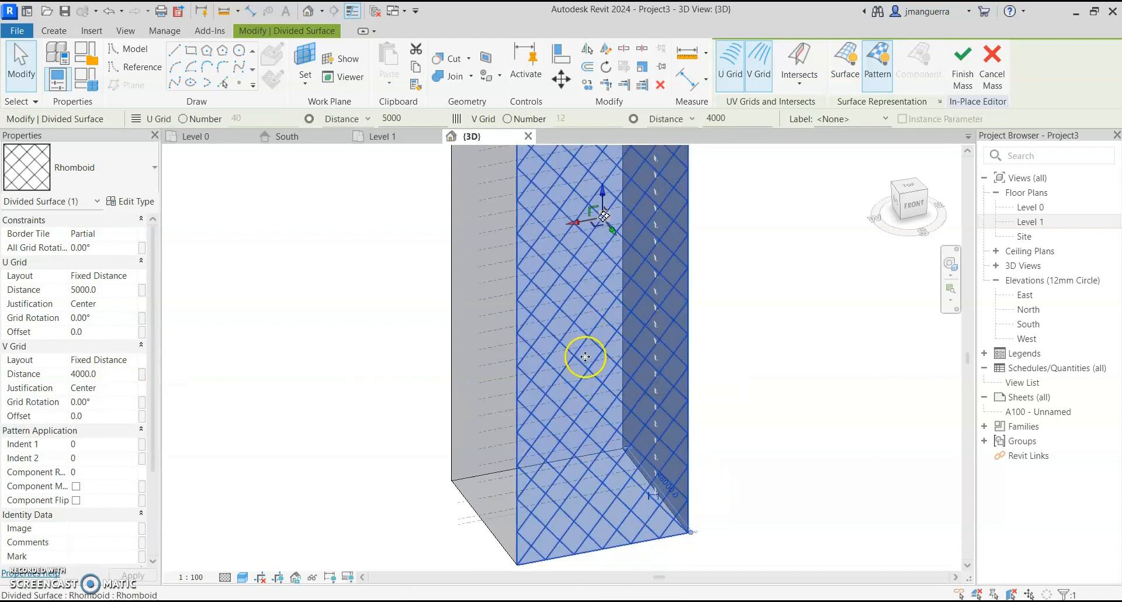
pyautogui.moveTo(914, 477); pyautogui.dragTo(869, 408, button='middle')
pyautogui.click(726, 456)
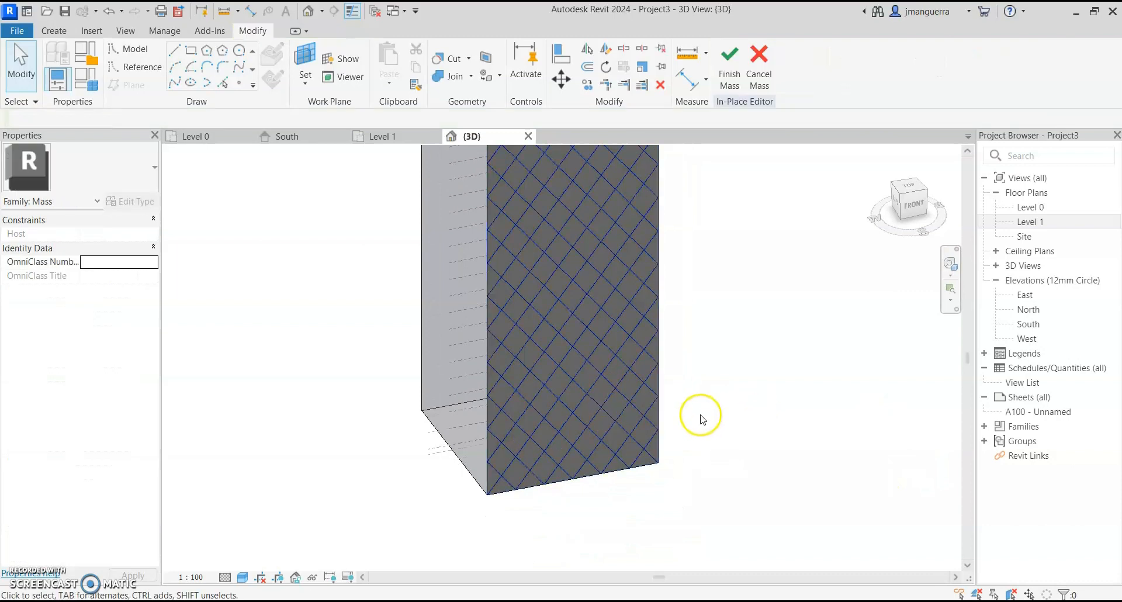
# Select the three remaining side faces of the tower mass together and divide them into surface grids.
pyautogui.scroll(-2, 701, 416)
pyautogui.keyDown('shift'); pyautogui.moveTo(691, 527); pyautogui.dragTo(762, 377, button='middle'); pyautogui.keyUp('shift')
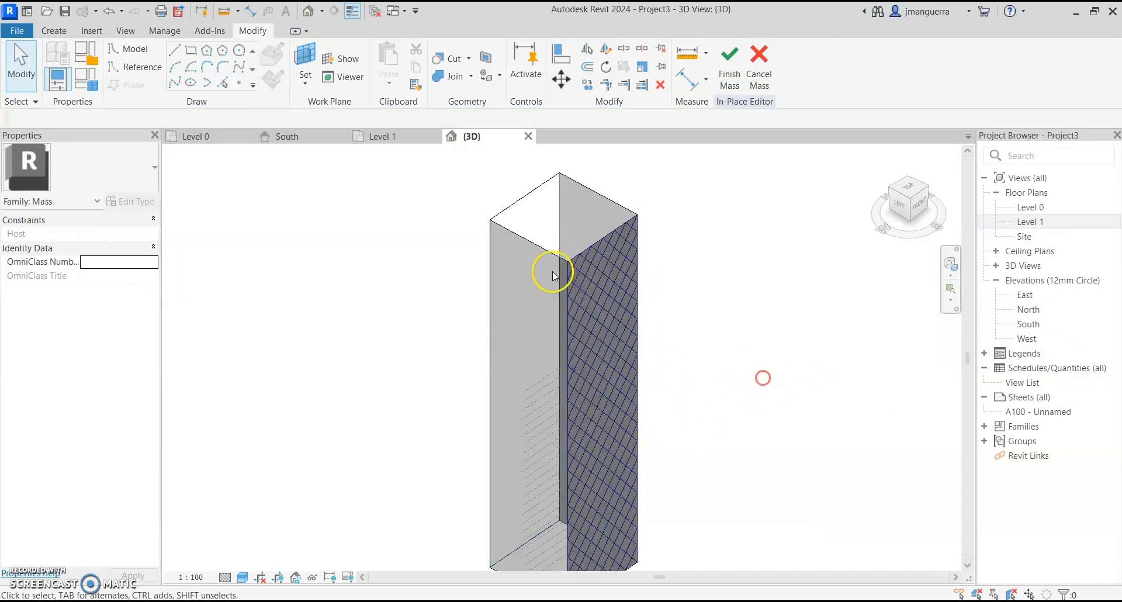
pyautogui.click(528, 242)
pyautogui.click(528, 201)
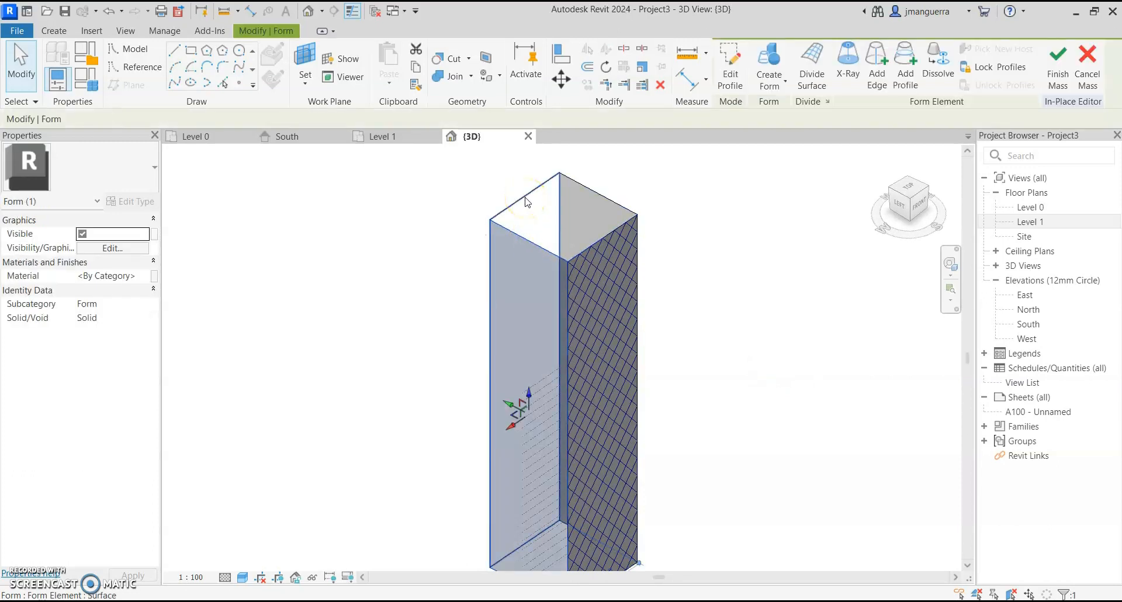
pyautogui.keyDown('ctrl'); pyautogui.click(524, 197); pyautogui.keyUp('ctrl')
pyautogui.keyDown('shift'); pyautogui.moveTo(811, 328); pyautogui.dragTo(532, 331, button='middle'); pyautogui.keyUp('shift')
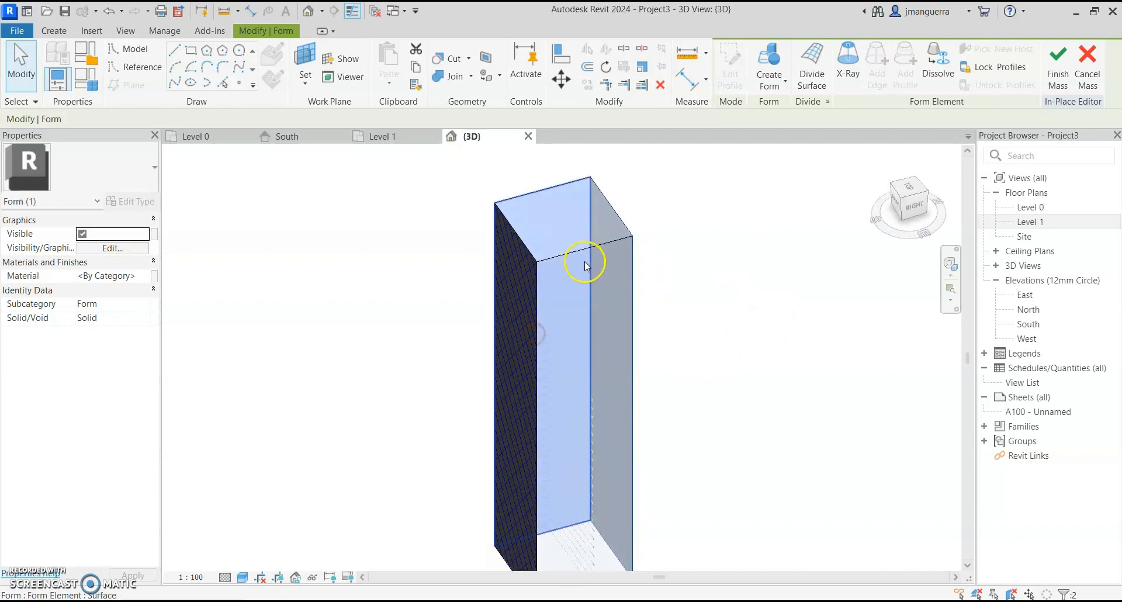
pyautogui.press('Tab')
pyautogui.press('Tab')
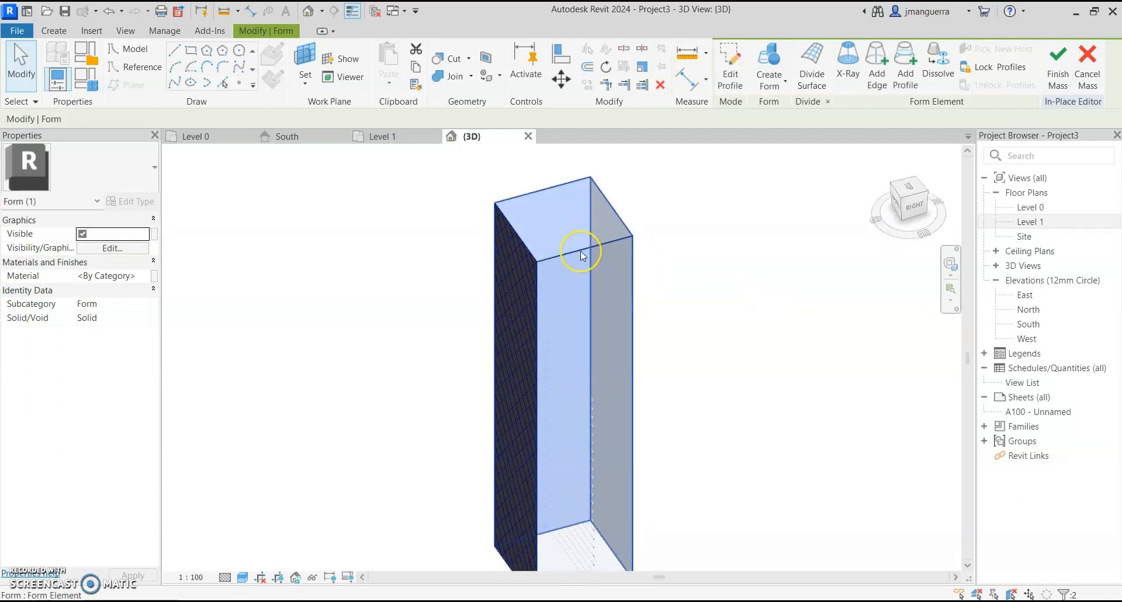
pyautogui.keyDown('ctrl'); pyautogui.click(580, 251); pyautogui.keyUp('ctrl')
pyautogui.scroll(-3, 696, 316)
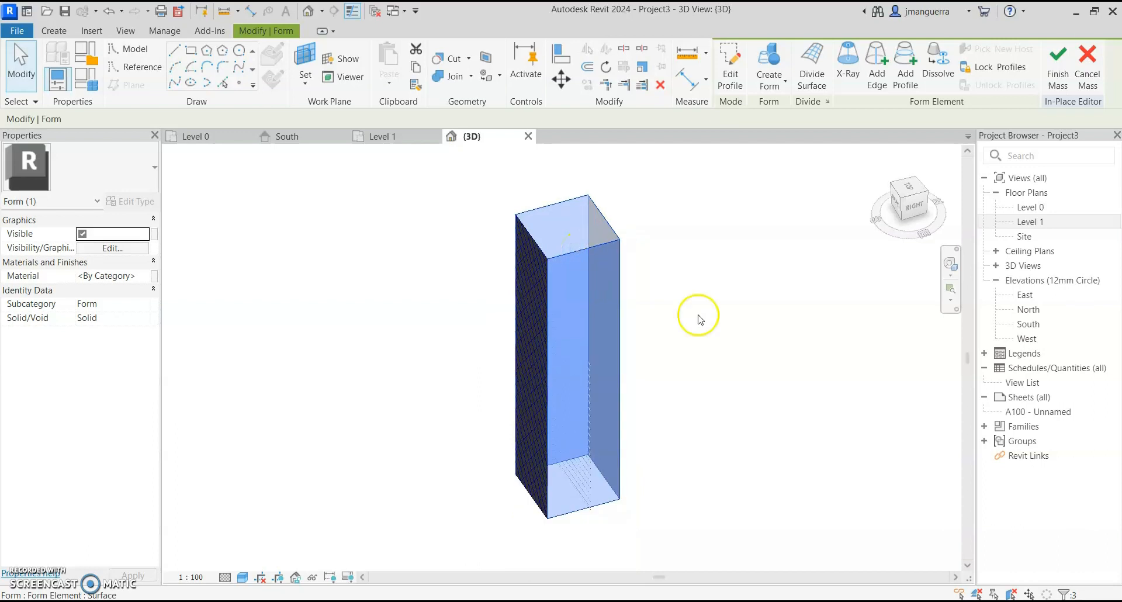
pyautogui.click(812, 64)
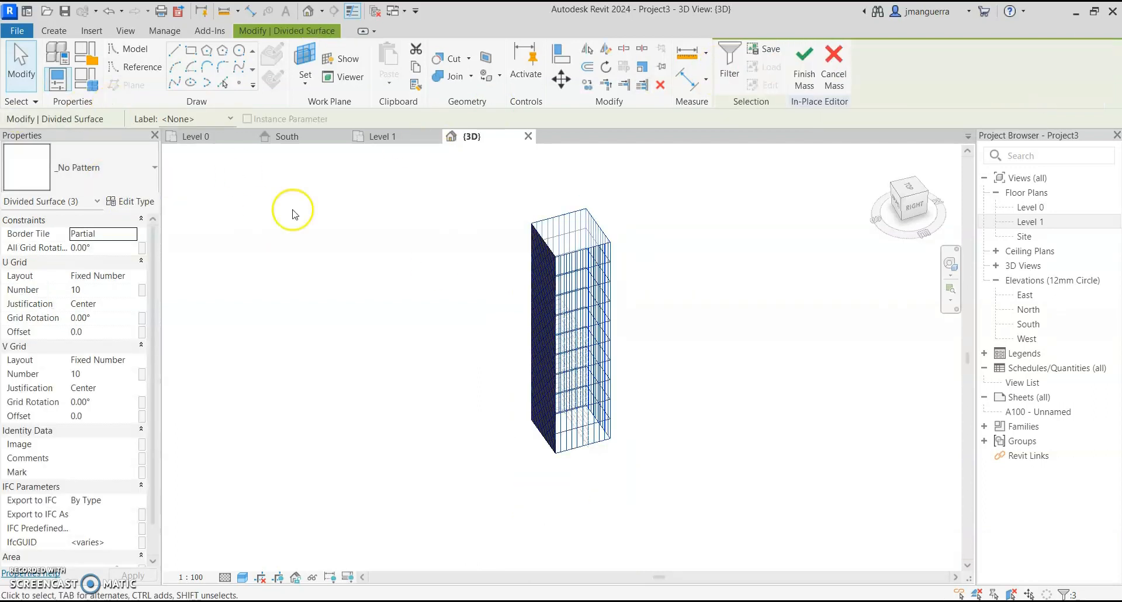
# Apply the Rhomboid pattern to the three newly divided side surfaces.
pyautogui.click(126, 175)
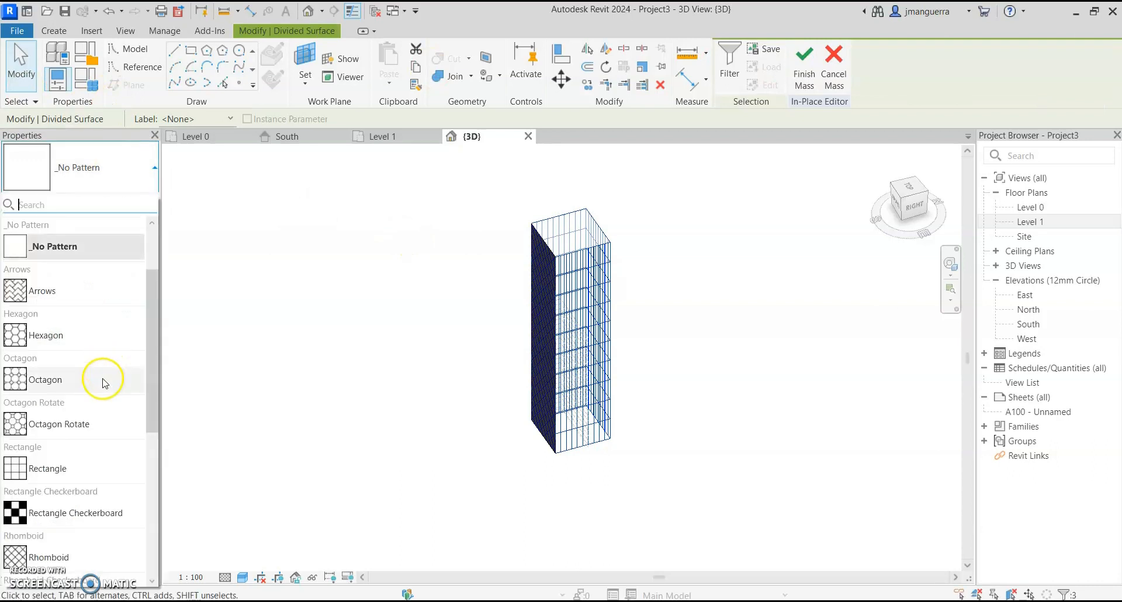
pyautogui.scroll(-3, 65, 497)
pyautogui.scroll(-2, 65, 501)
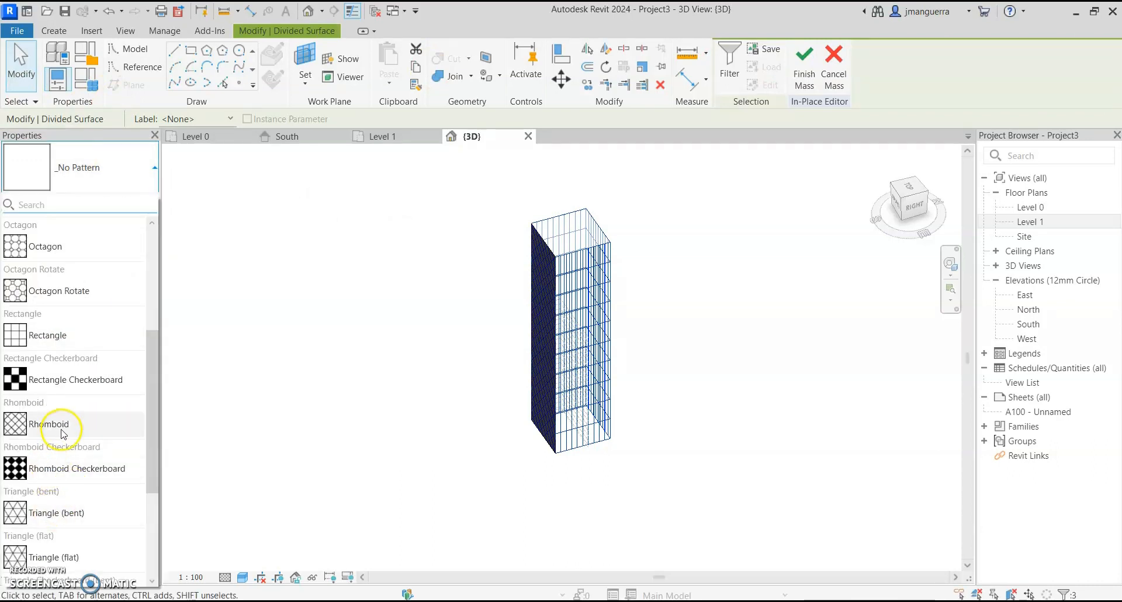
pyautogui.click(67, 500)
# Set both the U grid and V grid layouts of the three side surfaces to Fixed Distance.
pyautogui.click(116, 276)
pyautogui.click(131, 275)
pyautogui.click(112, 302)
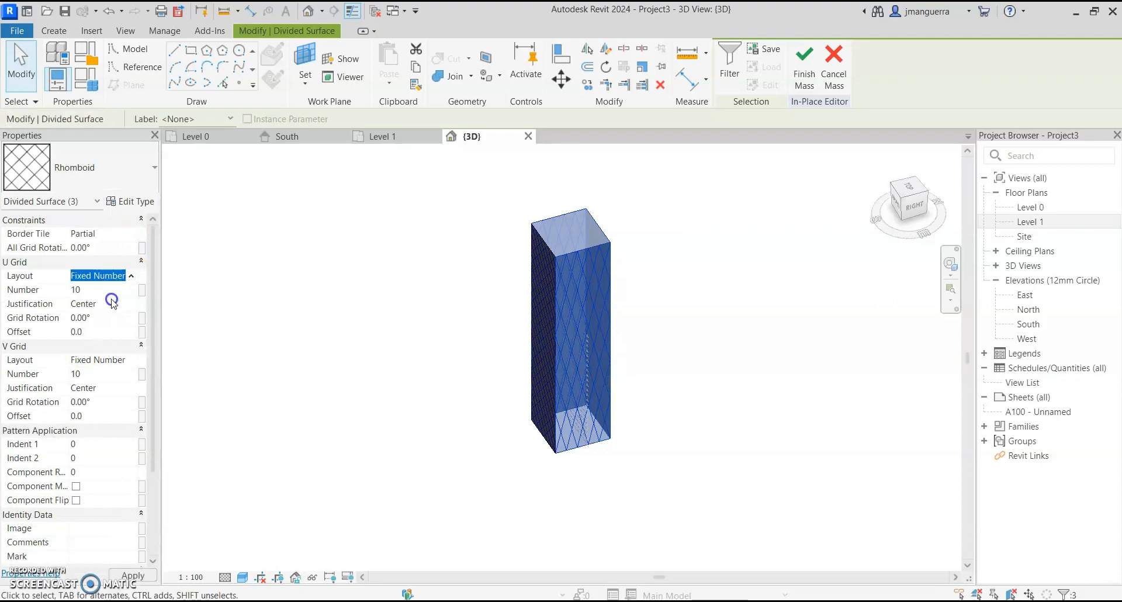
pyautogui.click(120, 360)
pyautogui.click(130, 360)
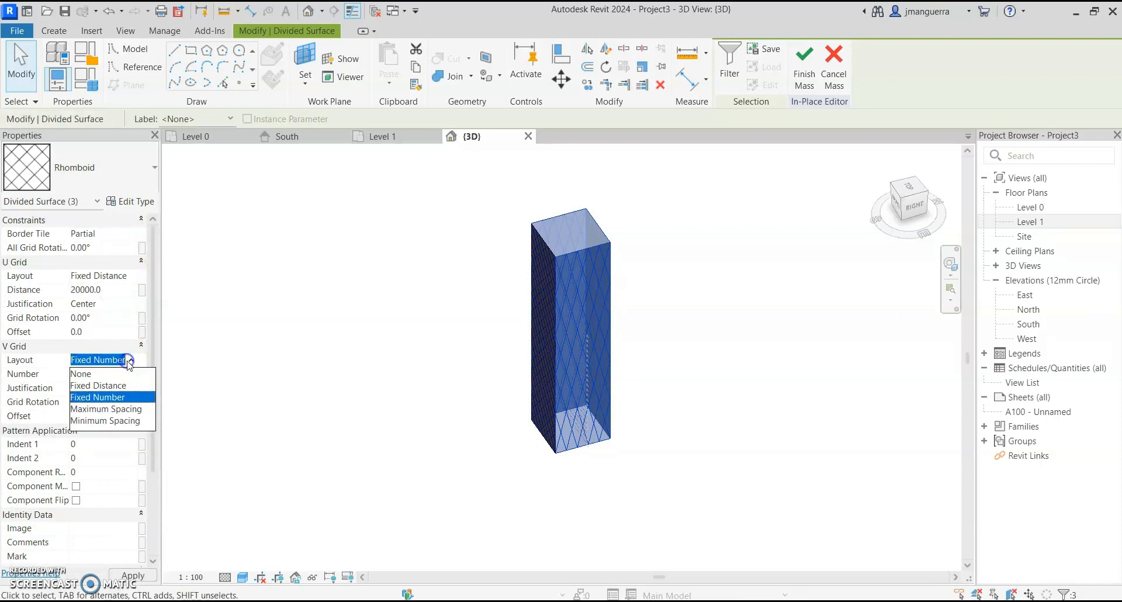
pyautogui.click(106, 385)
# Set the three side surfaces' grid distances to 5000 for the U grid and 4000 for the V grid.
pyautogui.click(107, 290)
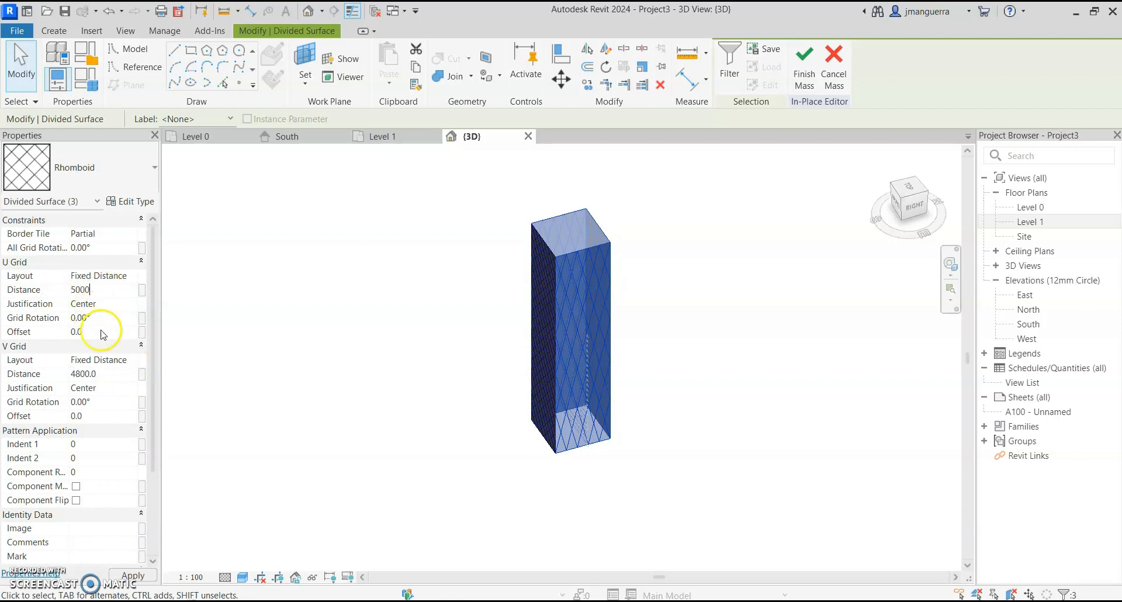
pyautogui.click(112, 377)
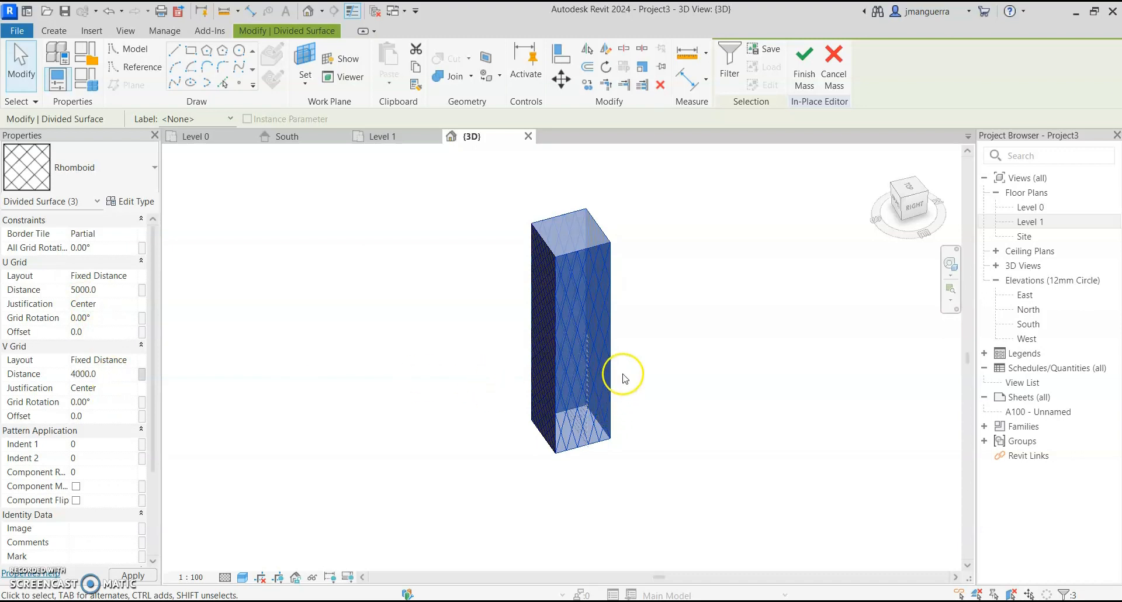
pyautogui.scroll(3, 623, 374)
pyautogui.click(640, 427)
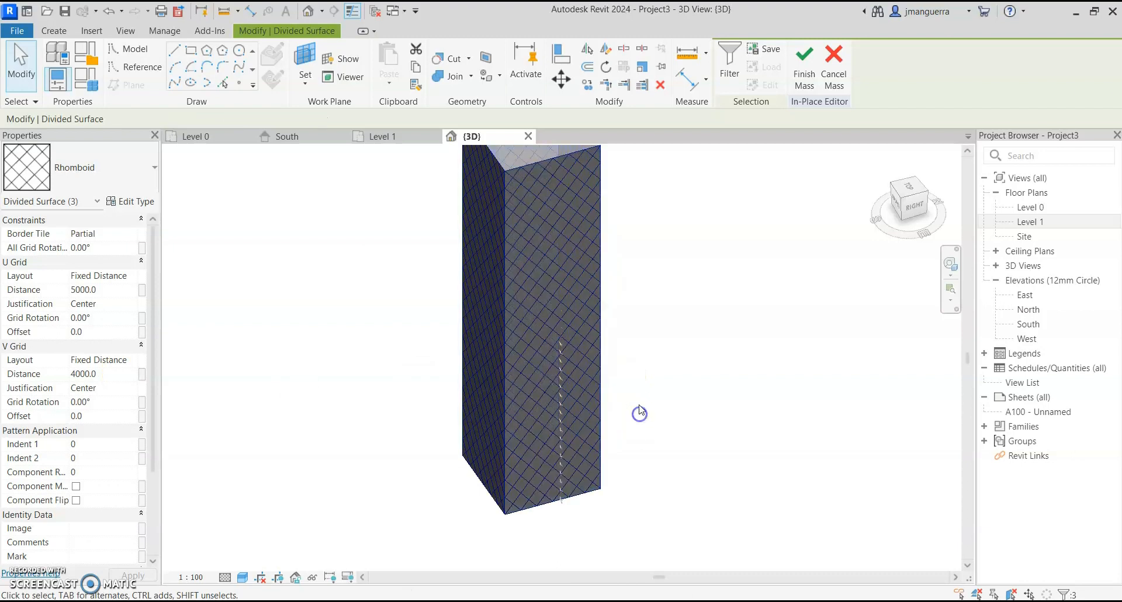
pyautogui.keyDown('shift'); pyautogui.moveTo(688, 413); pyautogui.dragTo(817, 384, button='middle'); pyautogui.keyUp('shift')
pyautogui.scroll(2, 634, 393)
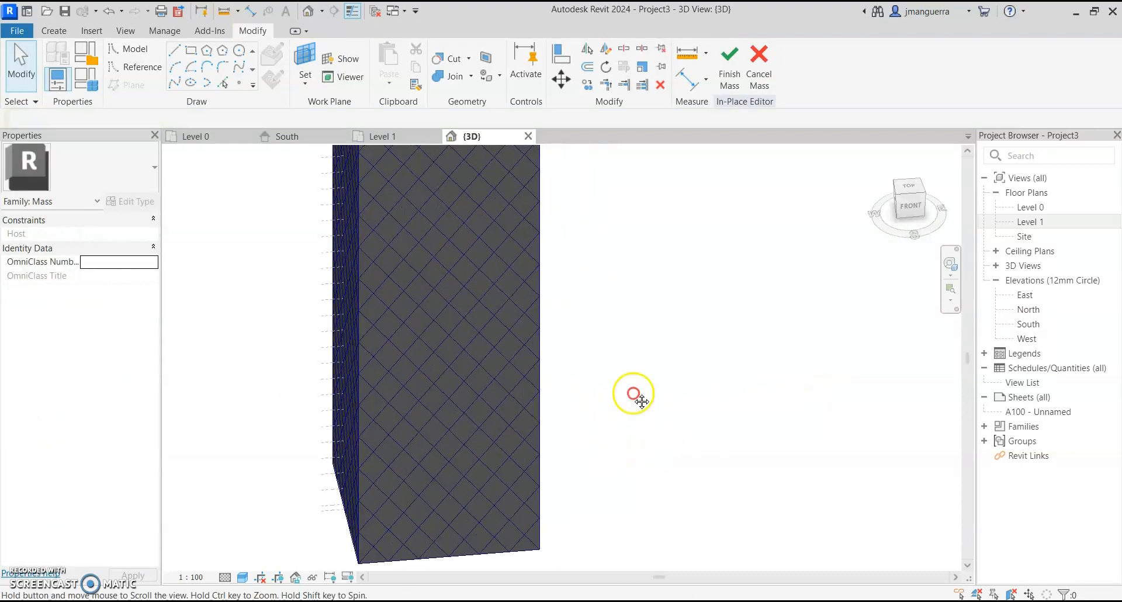
pyautogui.moveTo(633, 393); pyautogui.dragTo(673, 360, button='middle')
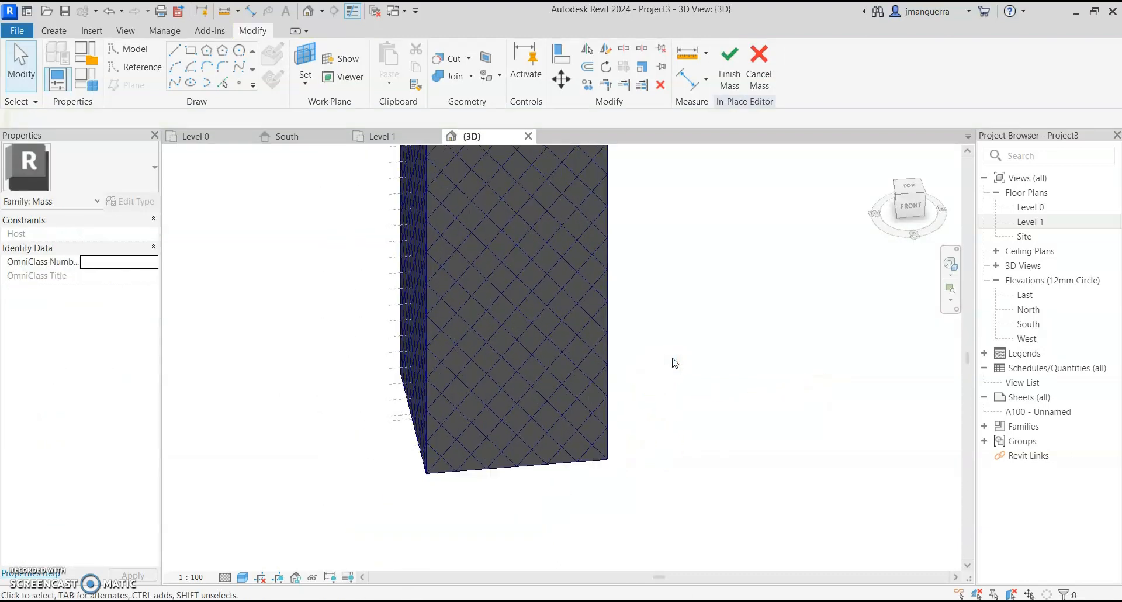
pyautogui.keyDown('shift'); pyautogui.moveTo(654, 389); pyautogui.dragTo(664, 445, button='middle'); pyautogui.keyUp('shift')
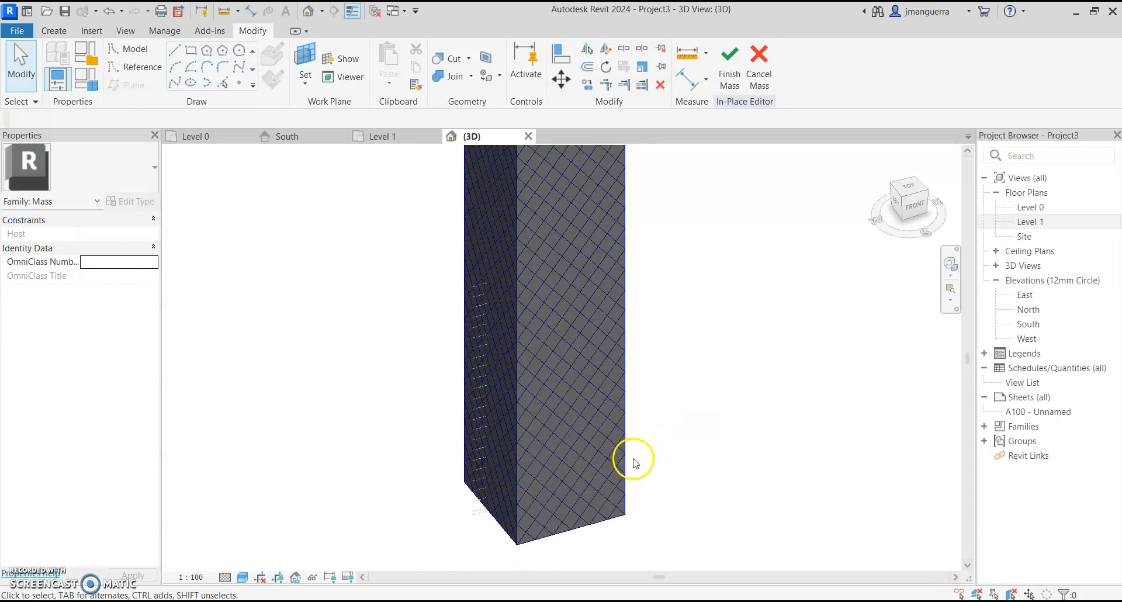
pyautogui.scroll(4, 588, 548)
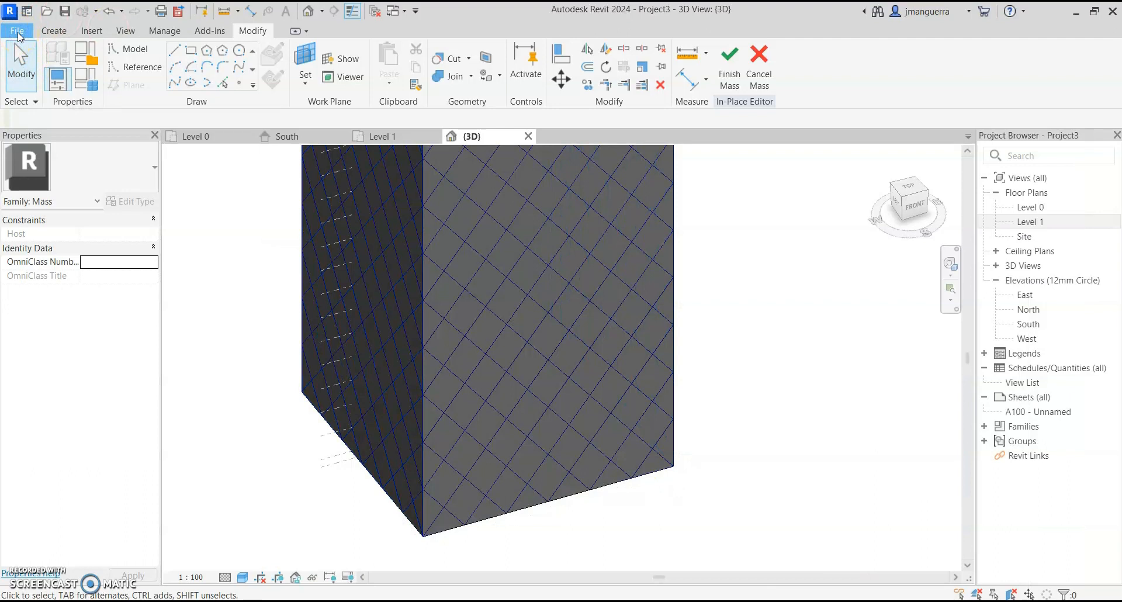
# Create a new family from the Metric Curtain Panel Pattern Based.rft template.
pyautogui.click(17, 33)
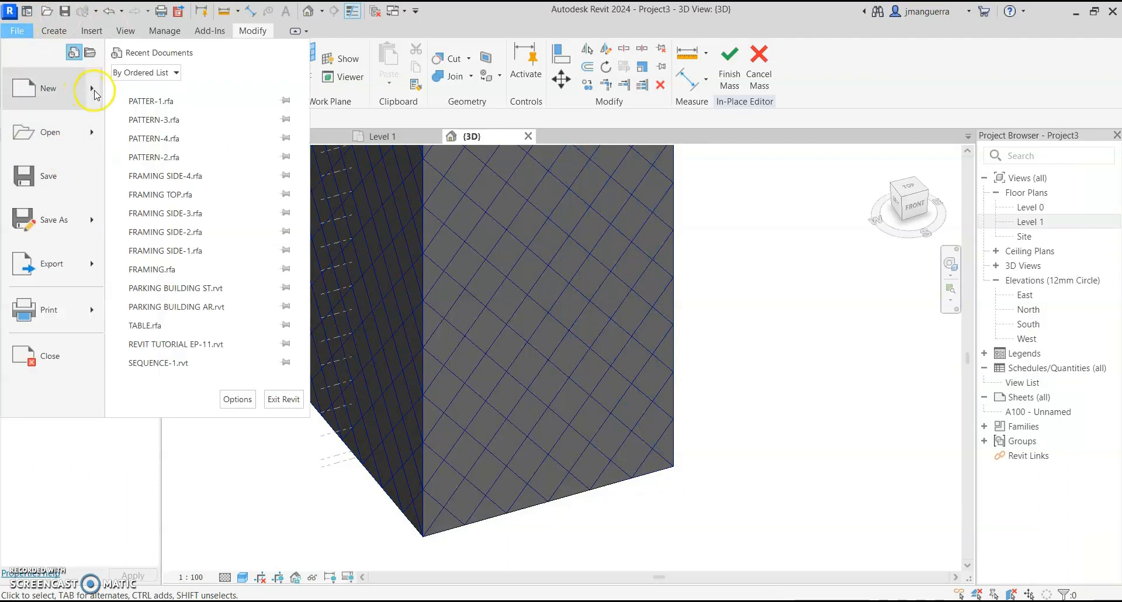
pyautogui.moveTo(94, 91)
pyautogui.click(230, 143)
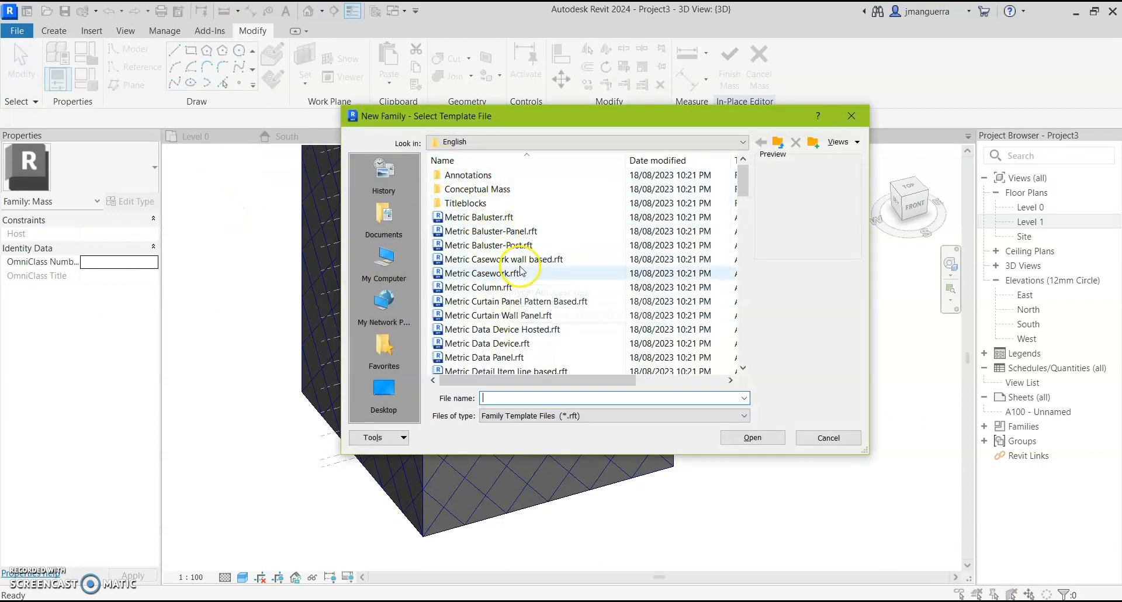
pyautogui.click(527, 302)
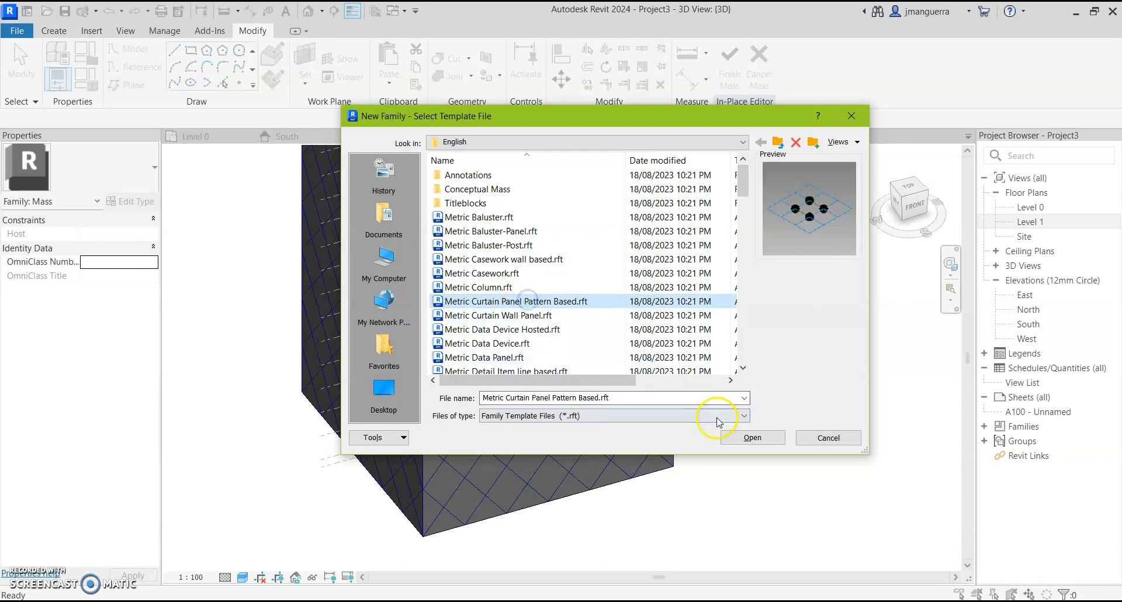
pyautogui.click(737, 443)
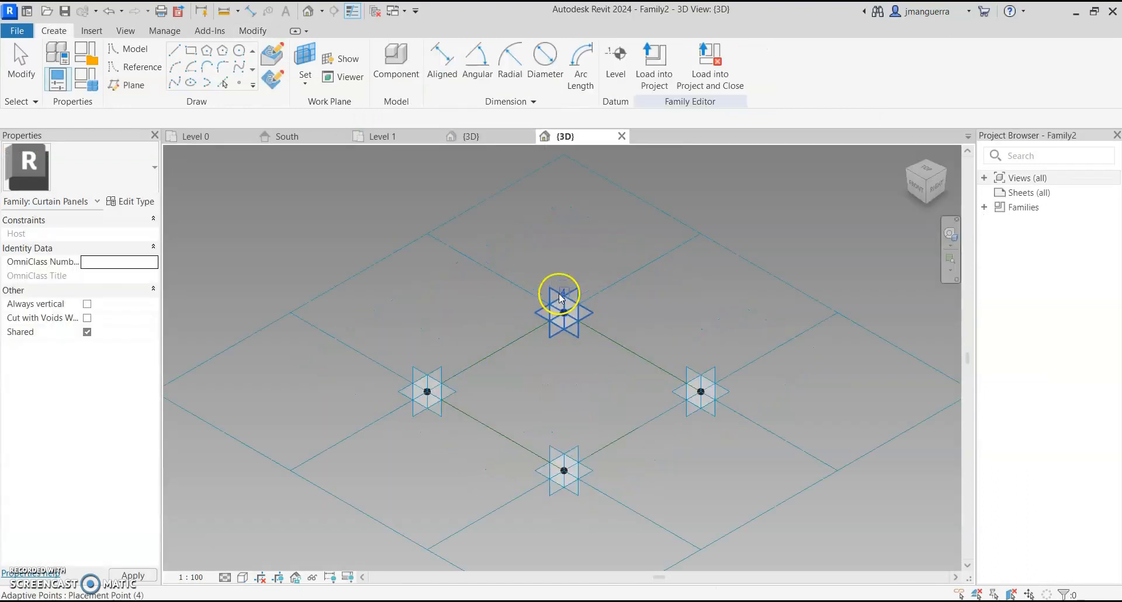
# Change the tile pattern grid of the curtain panel family to Rhomboid.
pyautogui.keyDown('shift'); pyautogui.moveTo(640, 326); pyautogui.dragTo(663, 396, button='middle'); pyautogui.keyUp('shift')
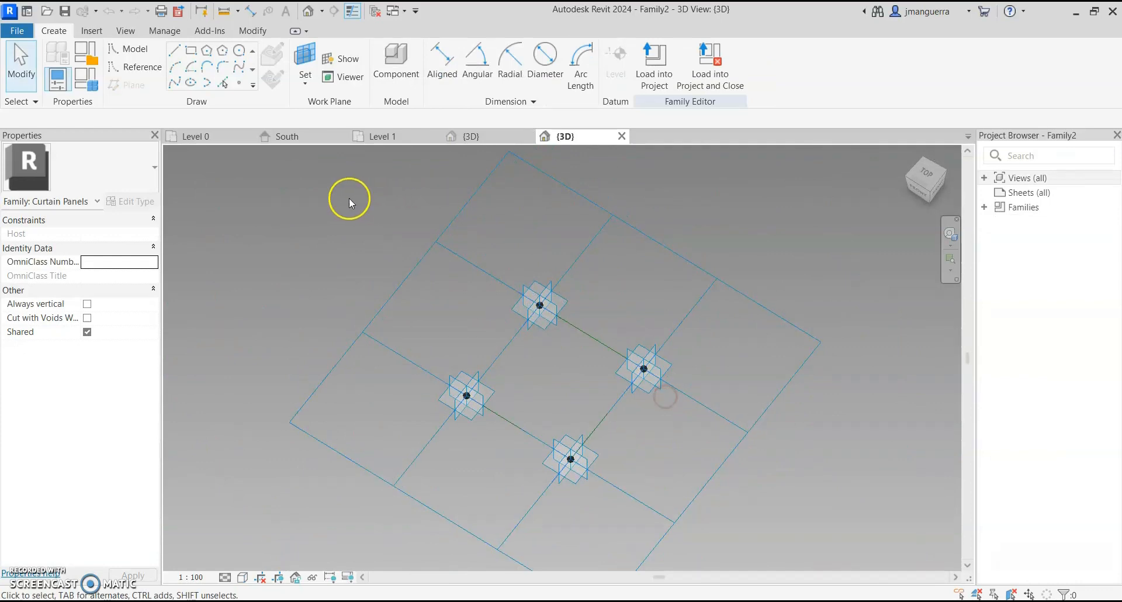
pyautogui.click(446, 233)
pyautogui.click(100, 168)
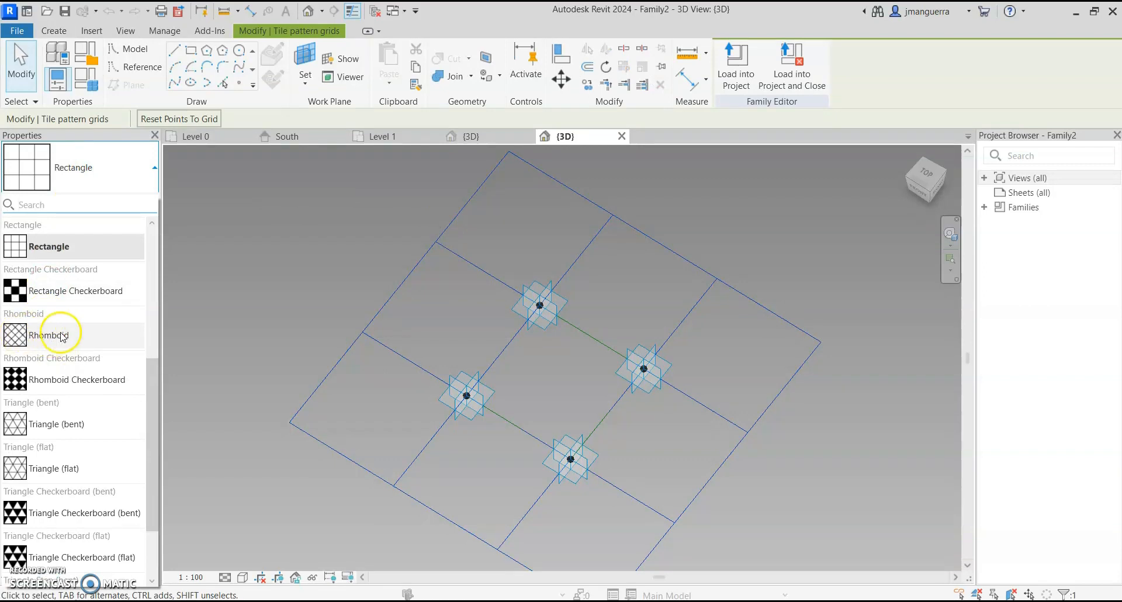
pyautogui.click(62, 334)
# Set the tile pattern grid's horizontal spacing to 4000 and its vertical spacing to 5000.
pyautogui.keyDown('shift'); pyautogui.moveTo(237, 298); pyautogui.dragTo(315, 316, button='middle'); pyautogui.keyUp('shift')
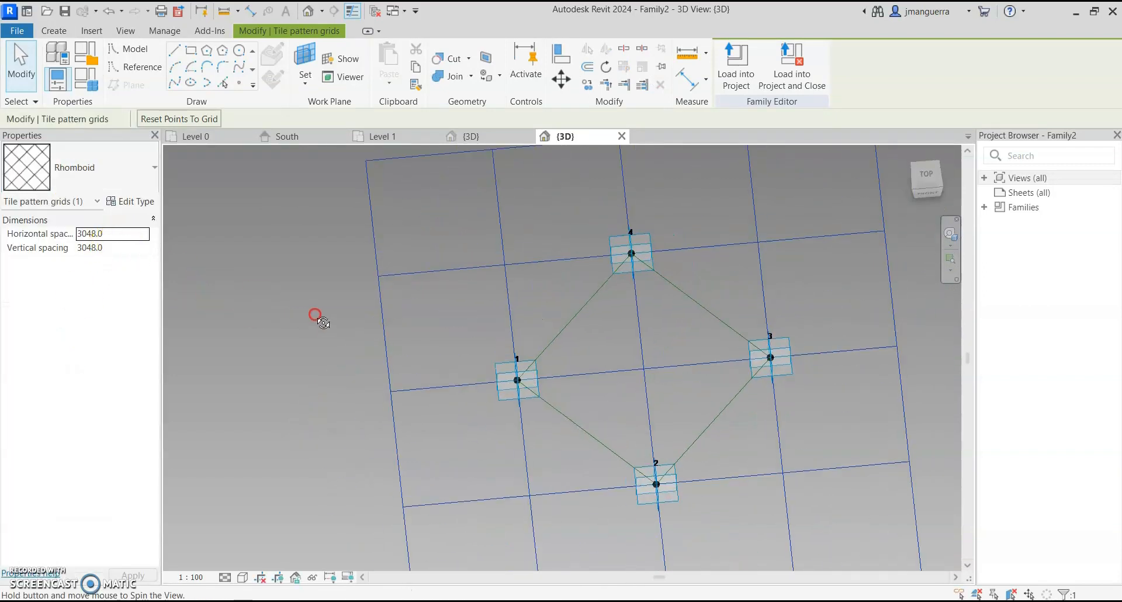
pyautogui.click(128, 238)
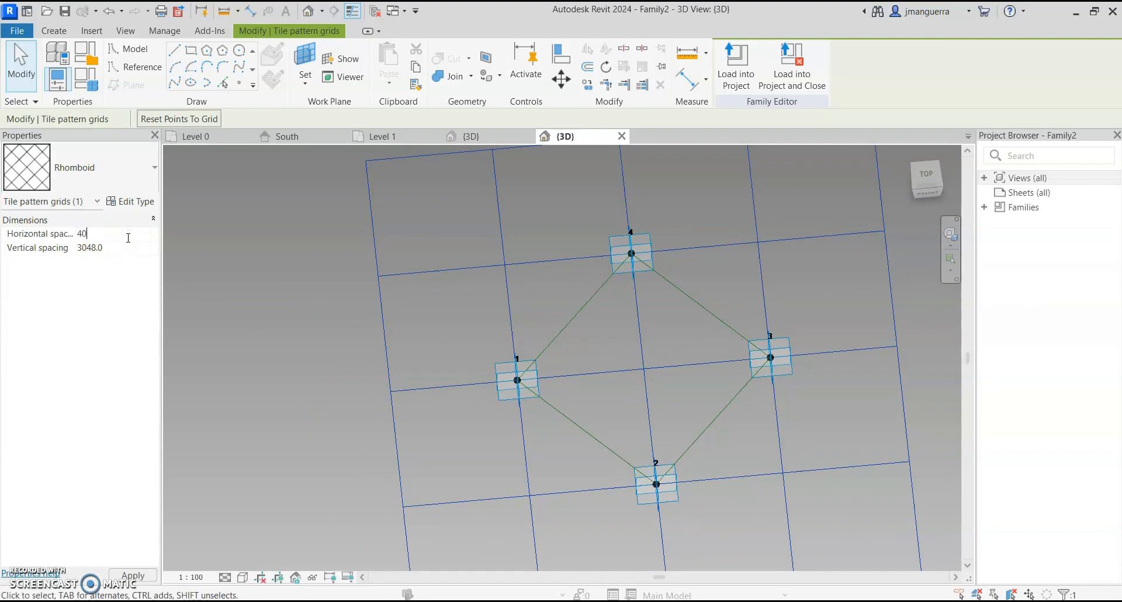
pyautogui.click(121, 247)
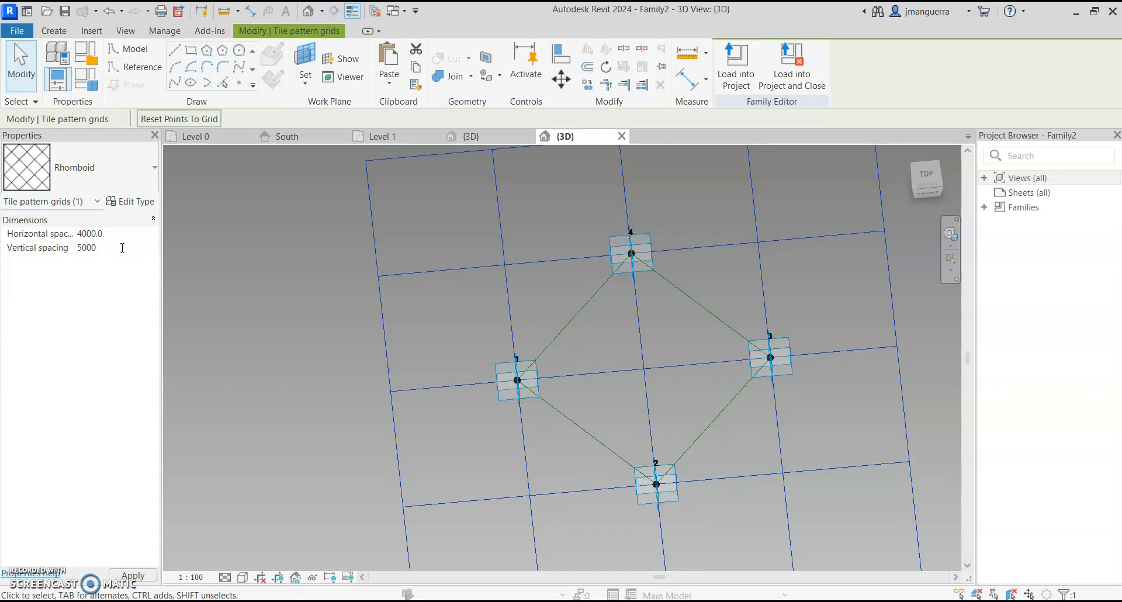
pyautogui.scroll(-3, 575, 291)
pyautogui.moveTo(637, 275); pyautogui.dragTo(593, 370, button='middle')
pyautogui.scroll(2, 674, 288)
pyautogui.scroll(-3, 636, 286)
pyautogui.keyDown('shift'); pyautogui.moveTo(637, 287); pyautogui.dragTo(642, 317, button='middle'); pyautogui.keyUp('shift')
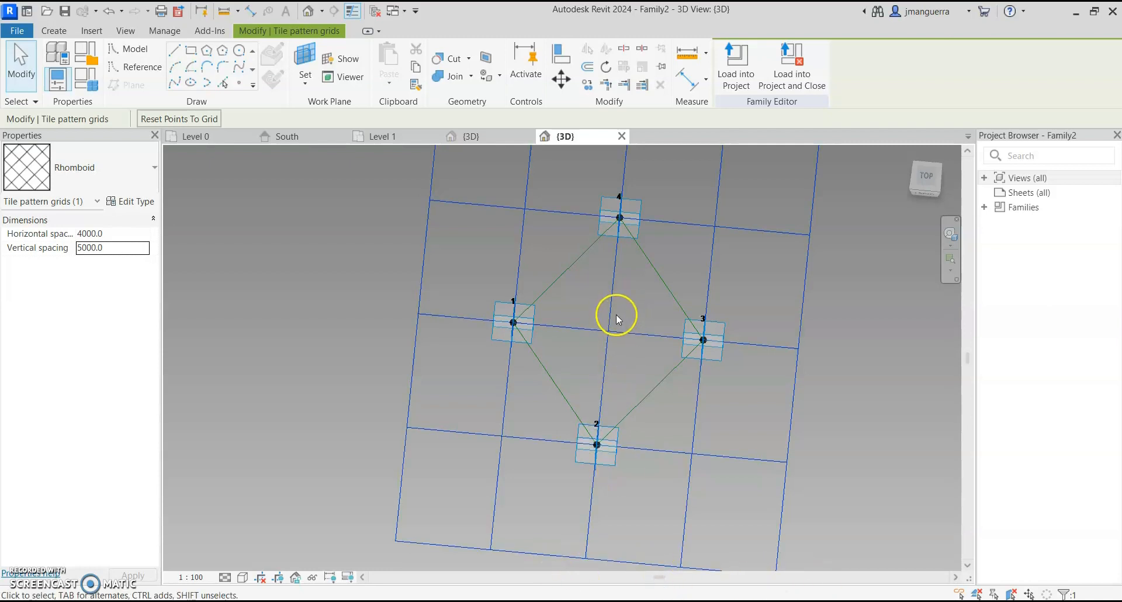
pyautogui.click(637, 310)
# Place a reference point at the midpoint of the reference line between adaptive points 1 and 4.
pyautogui.moveTo(638, 311)
pyautogui.keyDown('shift'); pyautogui.mouseDown(button='middle')
pyautogui.moveTo(657, 308)
pyautogui.moveTo(634, 196)
pyautogui.moveTo(583, 307)
pyautogui.moveTo(555, 315)
pyautogui.mouseUp(button='middle'); pyautogui.keyUp('shift')
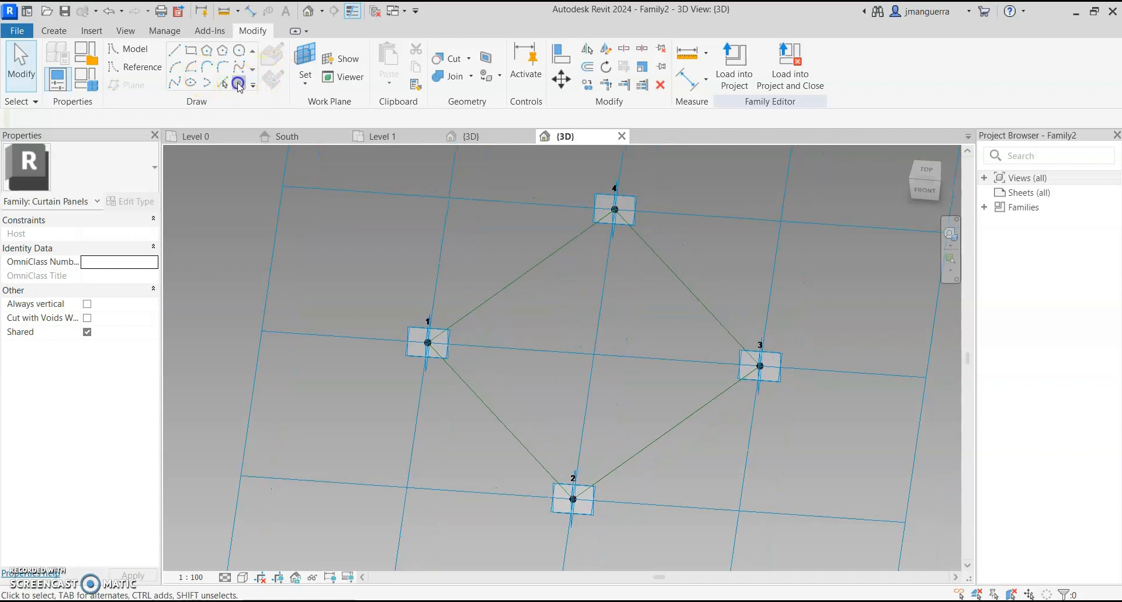
pyautogui.click(240, 84)
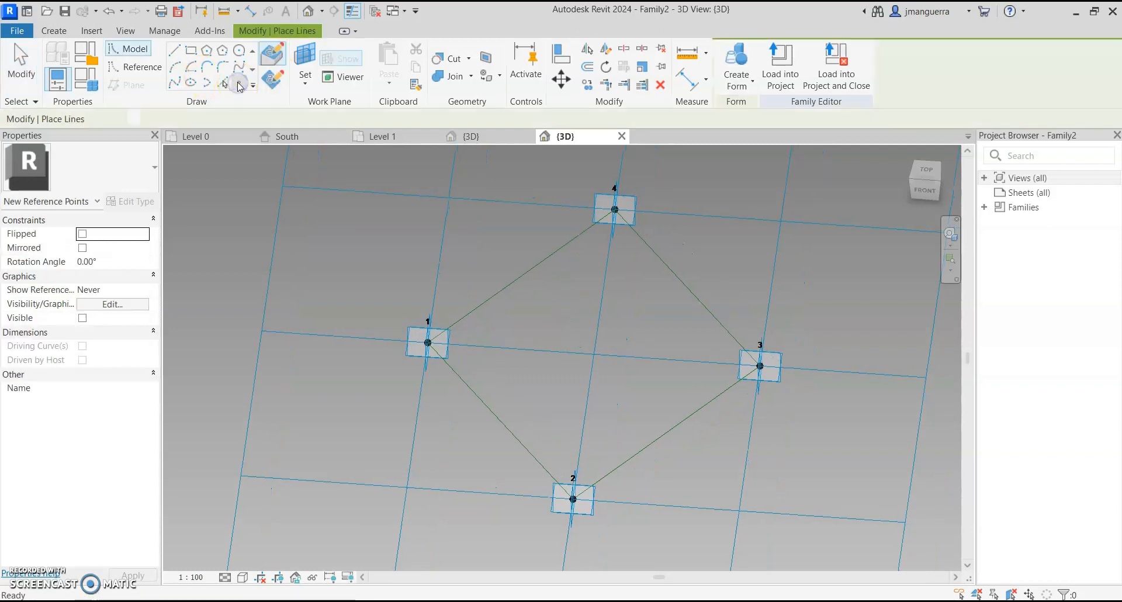
pyautogui.click(521, 275)
pyautogui.scroll(2, 520, 273)
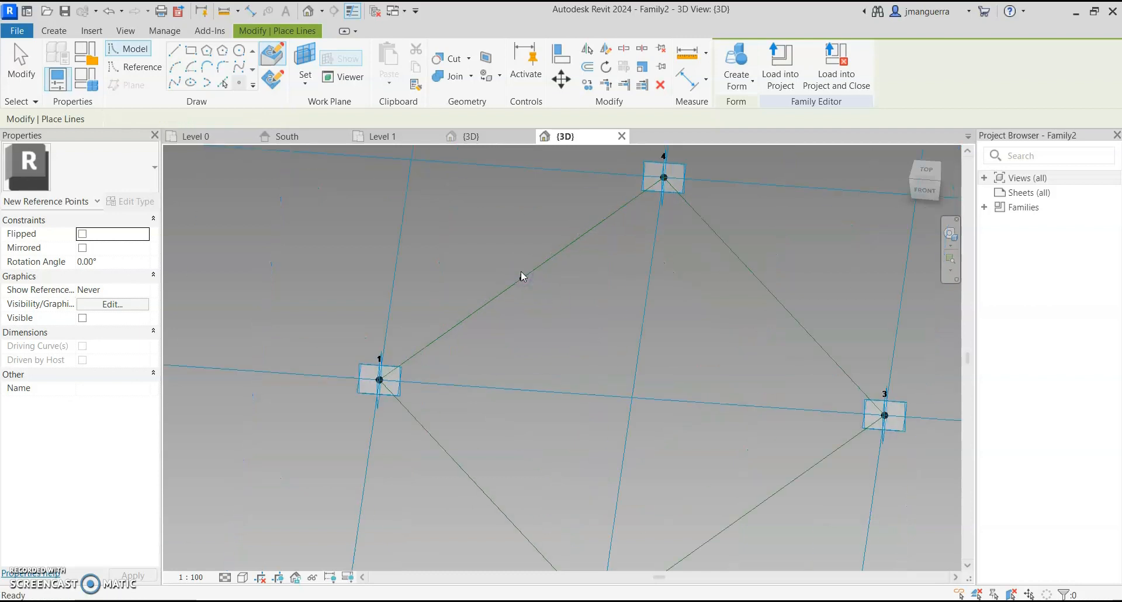
pyautogui.press('Escape')
pyautogui.press('Escape')
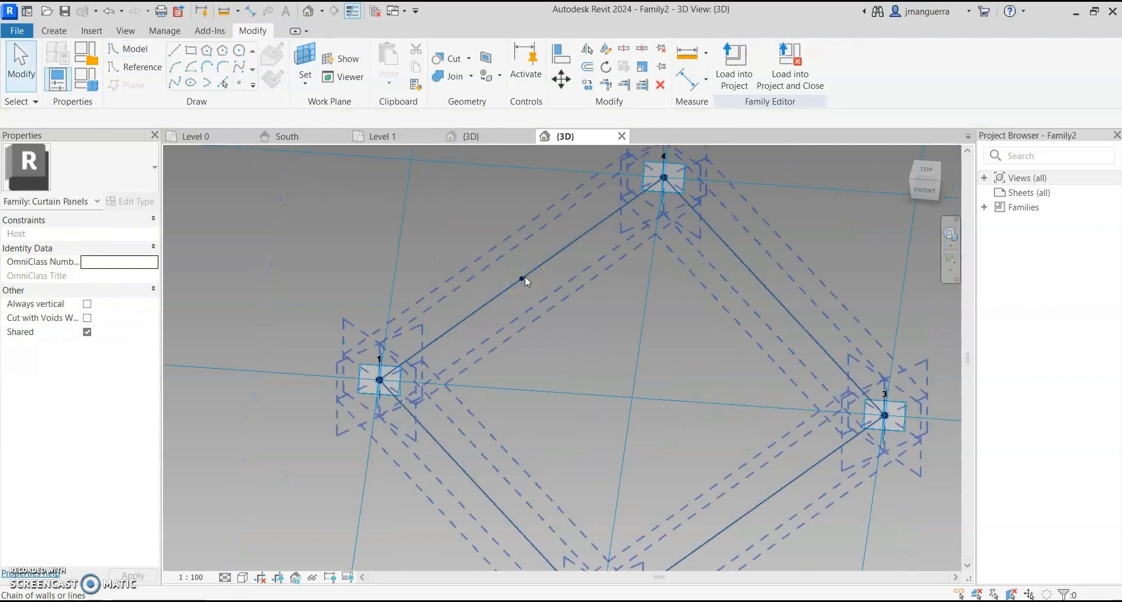
# Sketch a rectangular profile of about 500 by 1100 mm on the midpoint reference point's work plane, starting at that point.
pyautogui.click(522, 279)
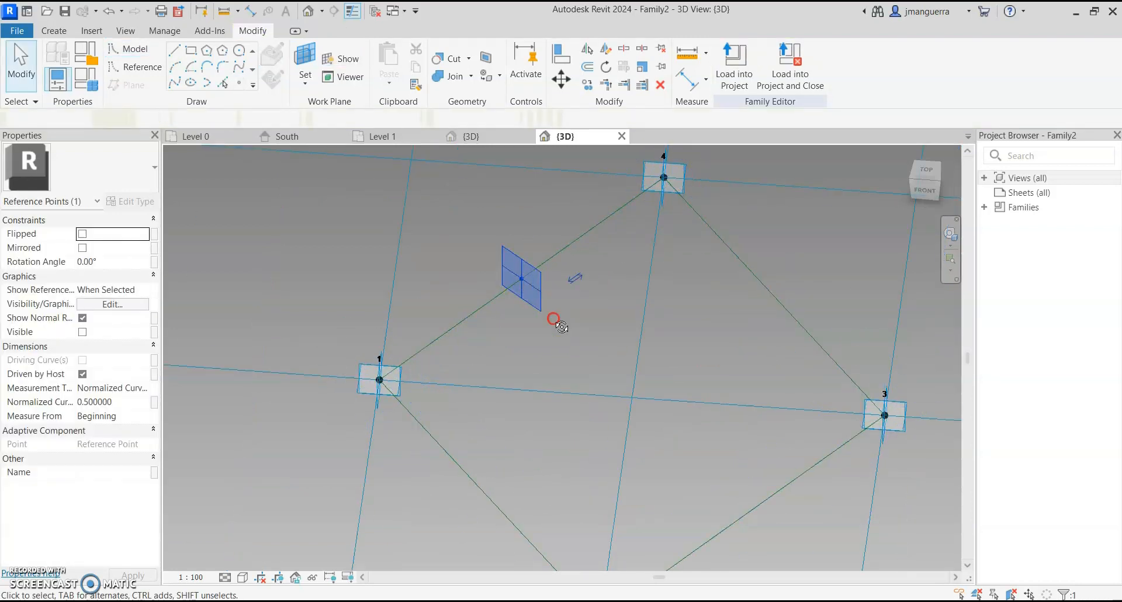
pyautogui.keyDown('shift'); pyautogui.moveTo(522, 282); pyautogui.dragTo(542, 283, button='middle'); pyautogui.keyUp('shift')
pyautogui.scroll(2, 517, 287)
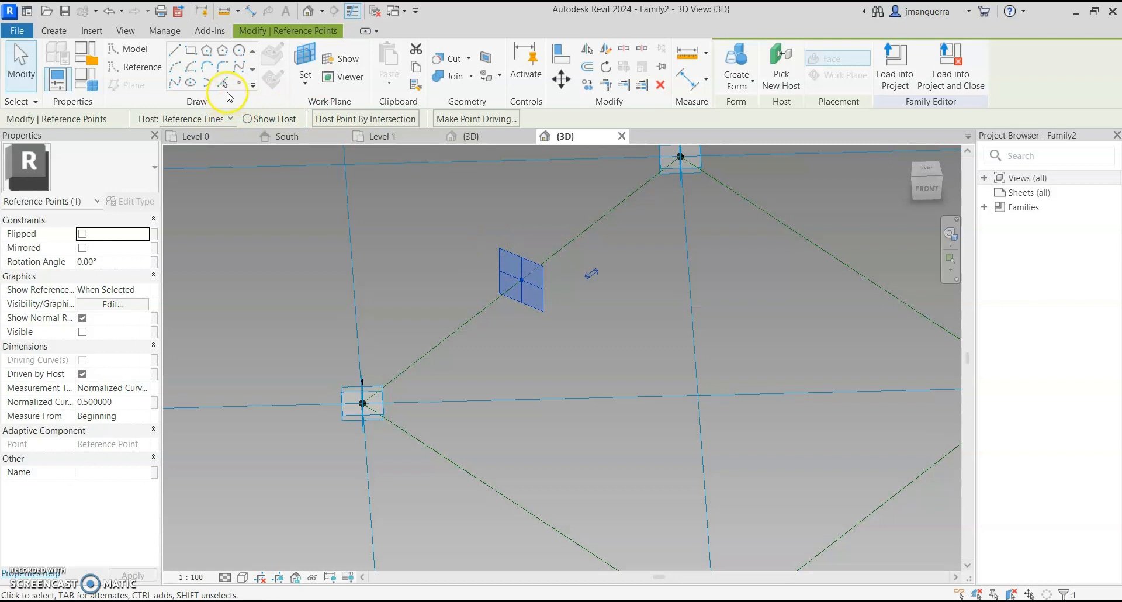
pyautogui.click(191, 52)
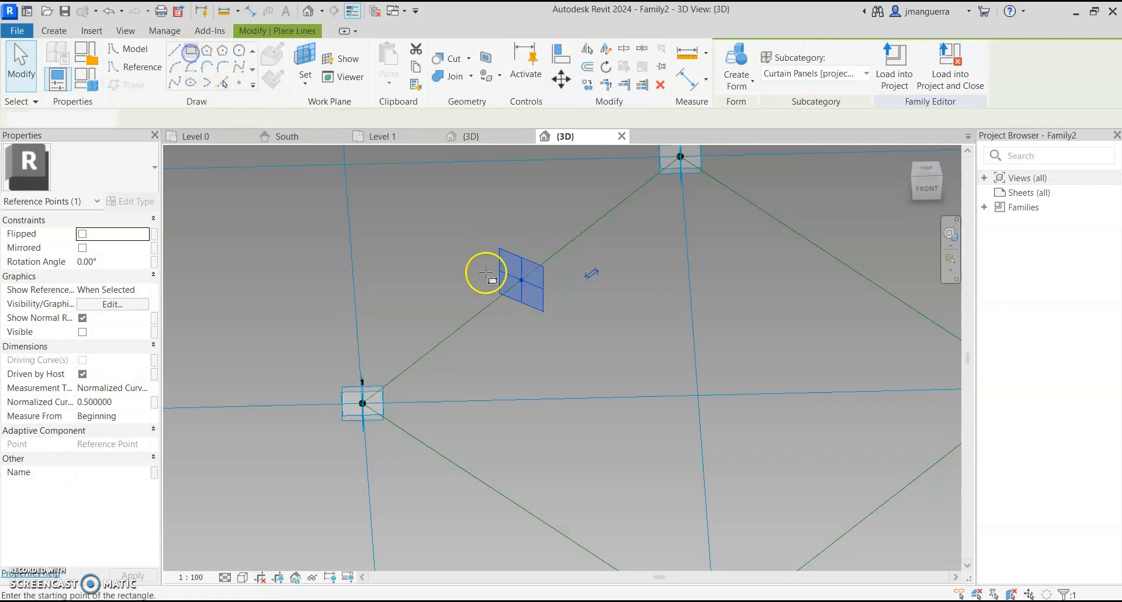
pyautogui.click(521, 280)
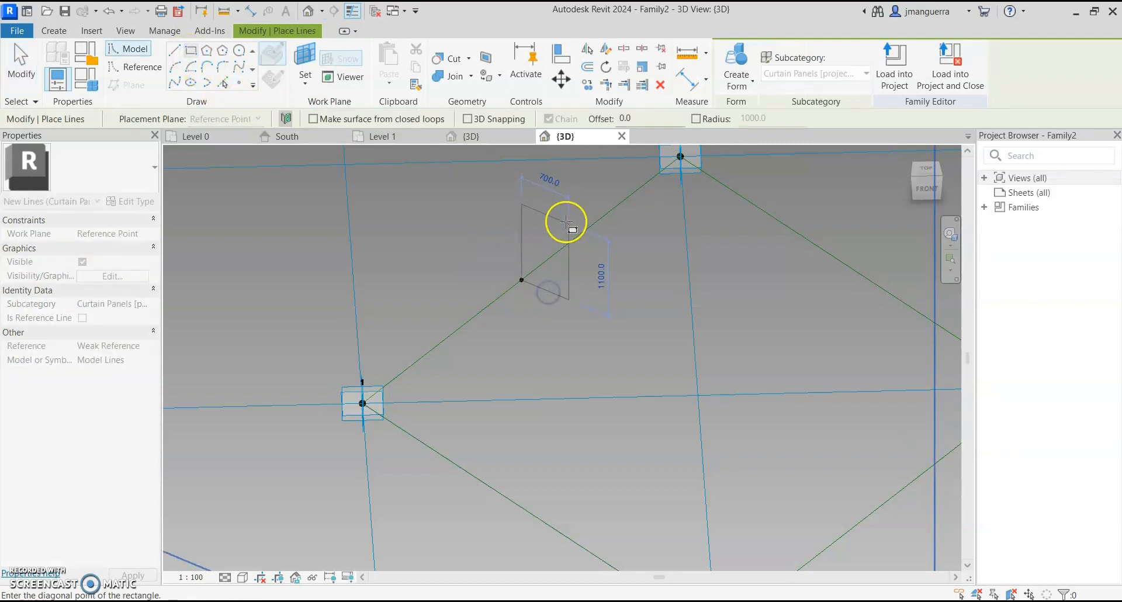
pyautogui.scroll(1, 565, 221)
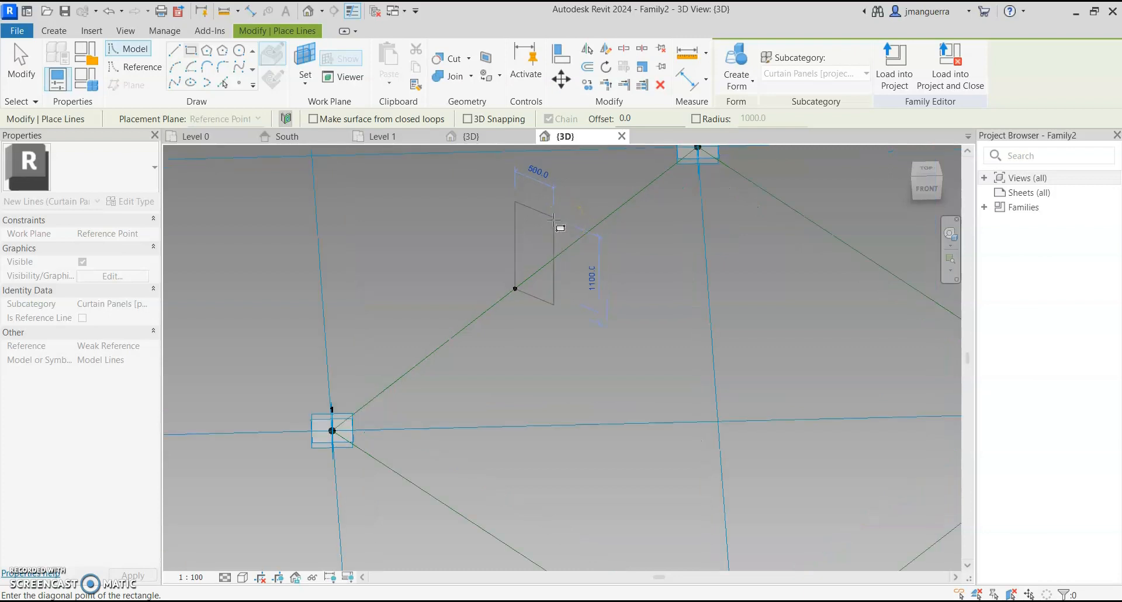
pyautogui.click(554, 221)
pyautogui.press('Escape')
pyautogui.press('Escape')
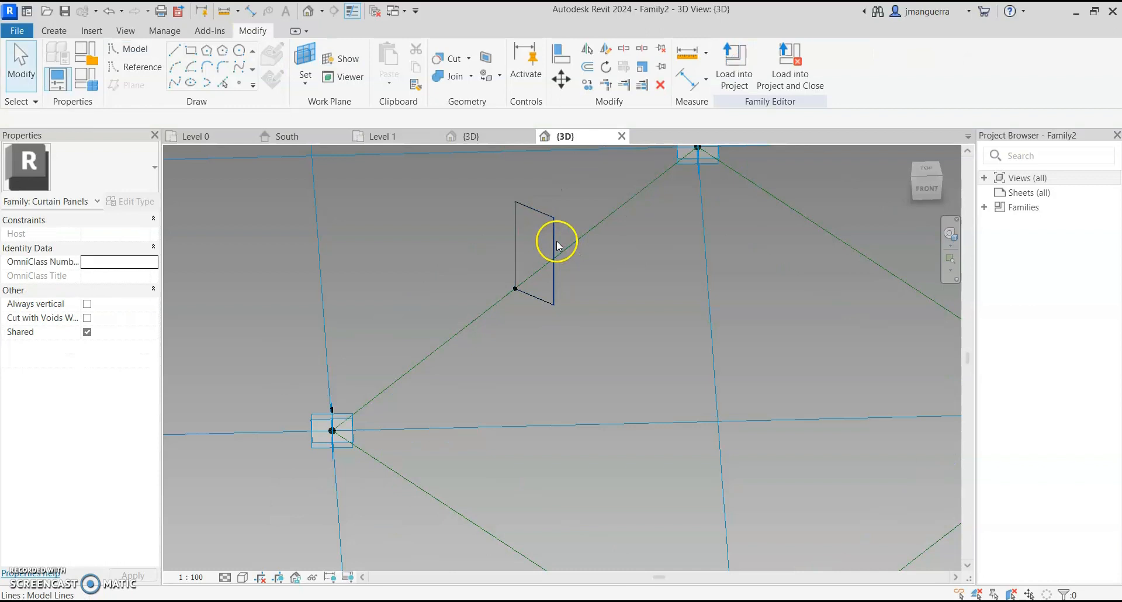
# Set the rectangular profile's height to 800 mm.
pyautogui.click(555, 241)
pyautogui.click(537, 215)
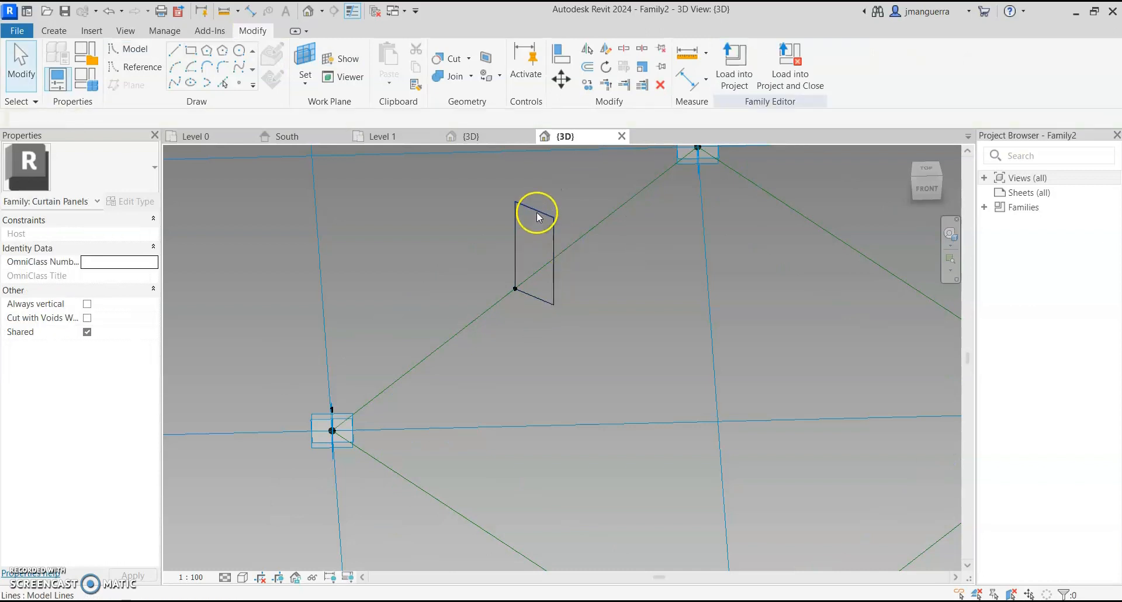
pyautogui.click(569, 273)
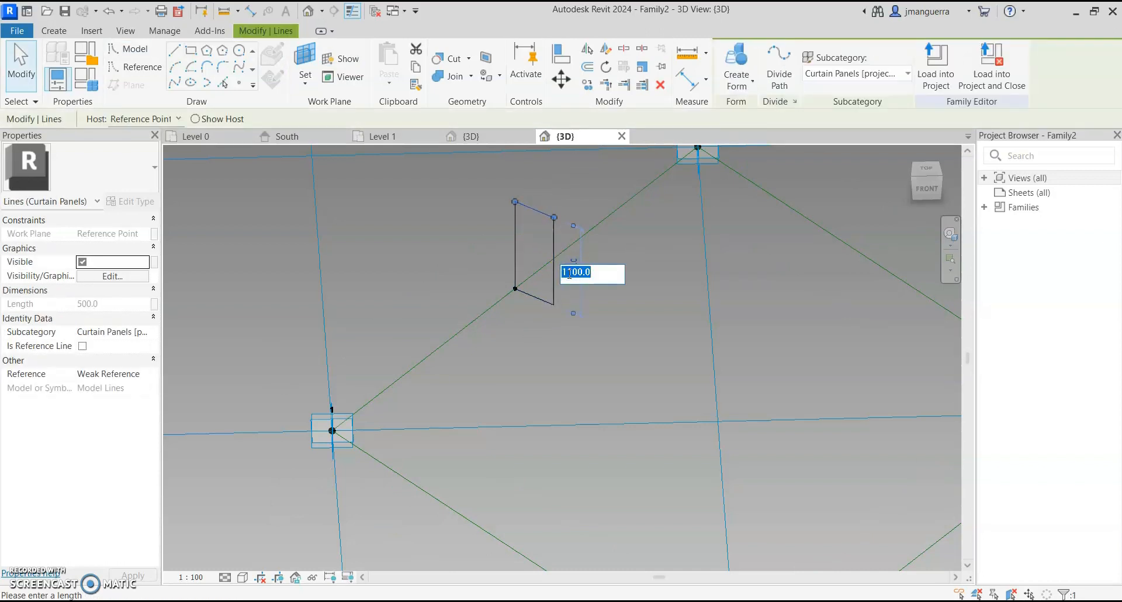
pyautogui.press('Return')
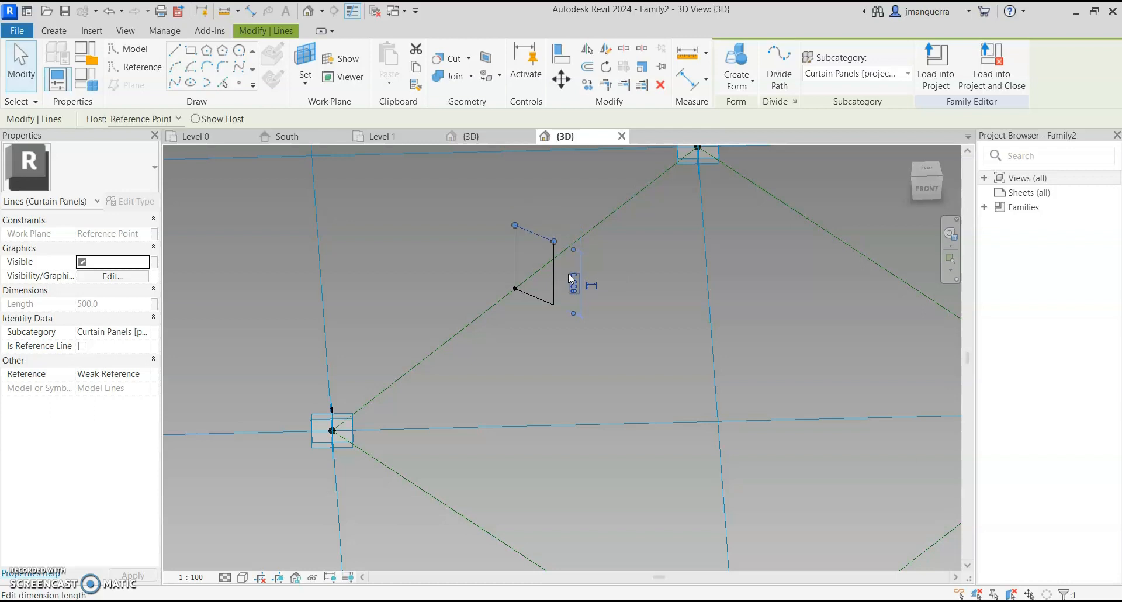
pyautogui.click(542, 321)
# Create a solid frame form from the rectangular profile and the chain of four rhomboid reference lines.
pyautogui.scroll(-1, 544, 320)
pyautogui.keyDown('shift'); pyautogui.moveTo(528, 325); pyautogui.dragTo(564, 258, button='middle'); pyautogui.keyUp('shift')
pyautogui.click(549, 254)
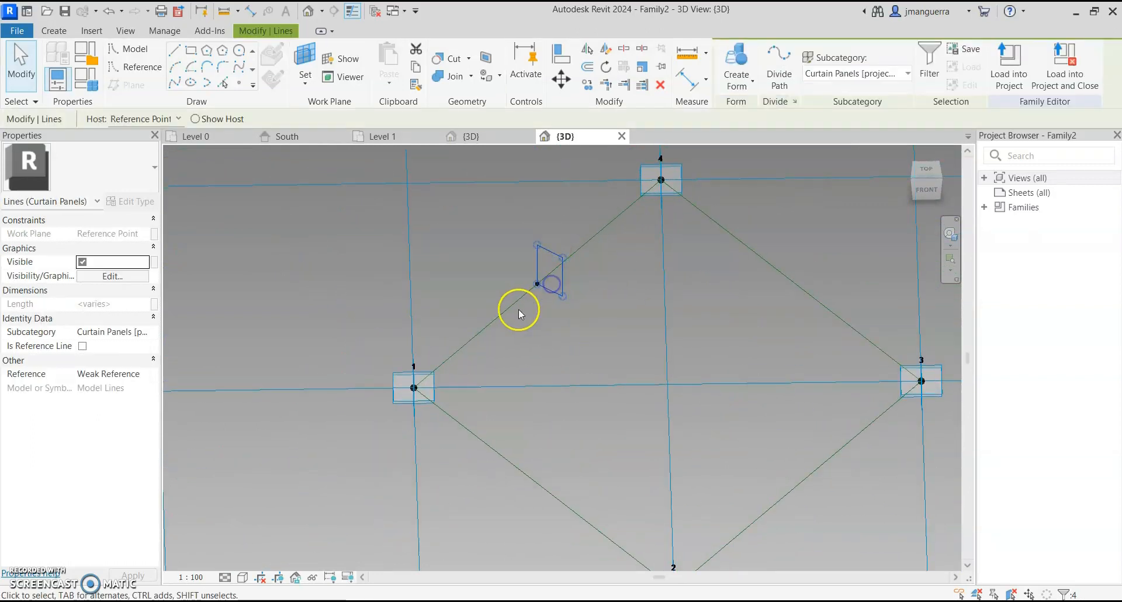
pyautogui.press('Tab')
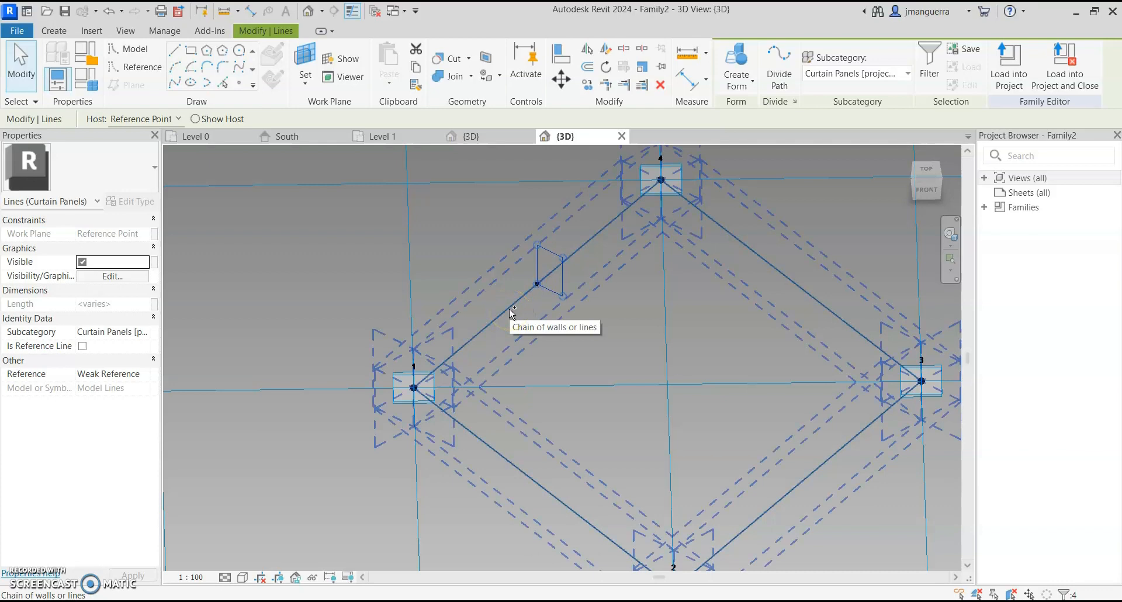
pyautogui.keyDown('ctrl'); pyautogui.click(512, 314); pyautogui.keyUp('ctrl')
pyautogui.scroll(-2, 510, 311)
pyautogui.click(745, 64)
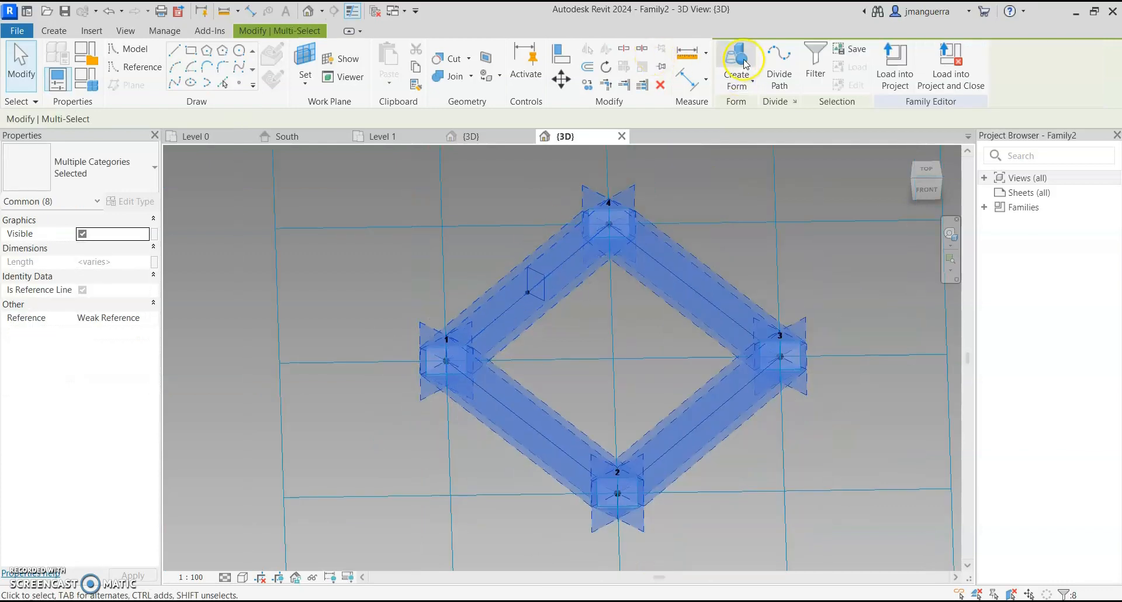
pyautogui.click(745, 63)
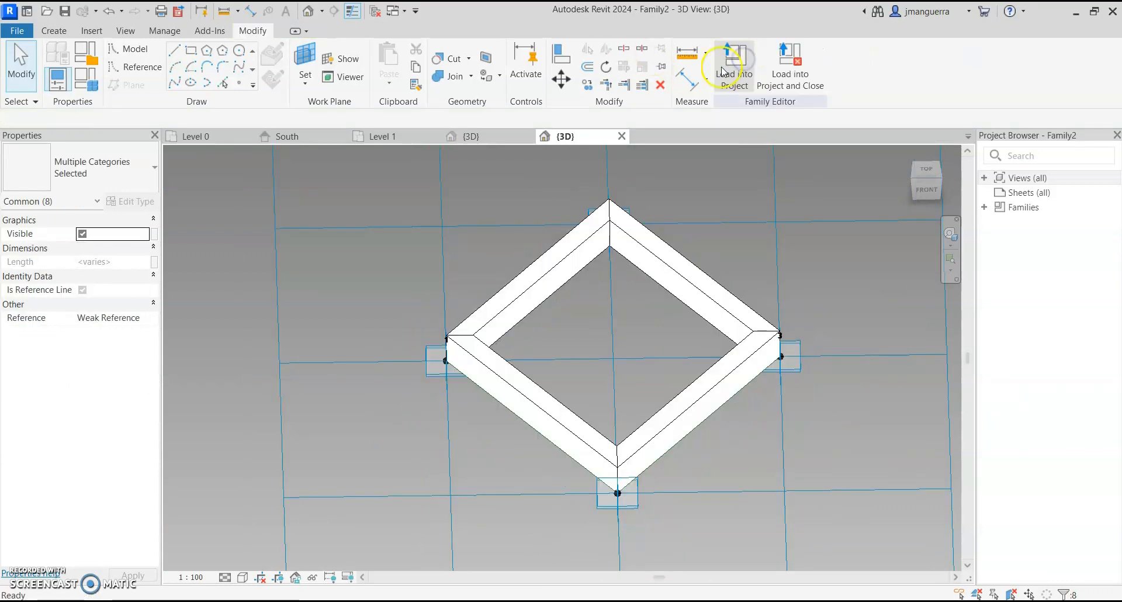
# Associate the frame form's material with a new family type parameter named _FRAME MATERIAL.
pyautogui.keyDown('shift'); pyautogui.moveTo(533, 292); pyautogui.dragTo(576, 262, button='middle'); pyautogui.keyUp('shift')
pyautogui.click(563, 279)
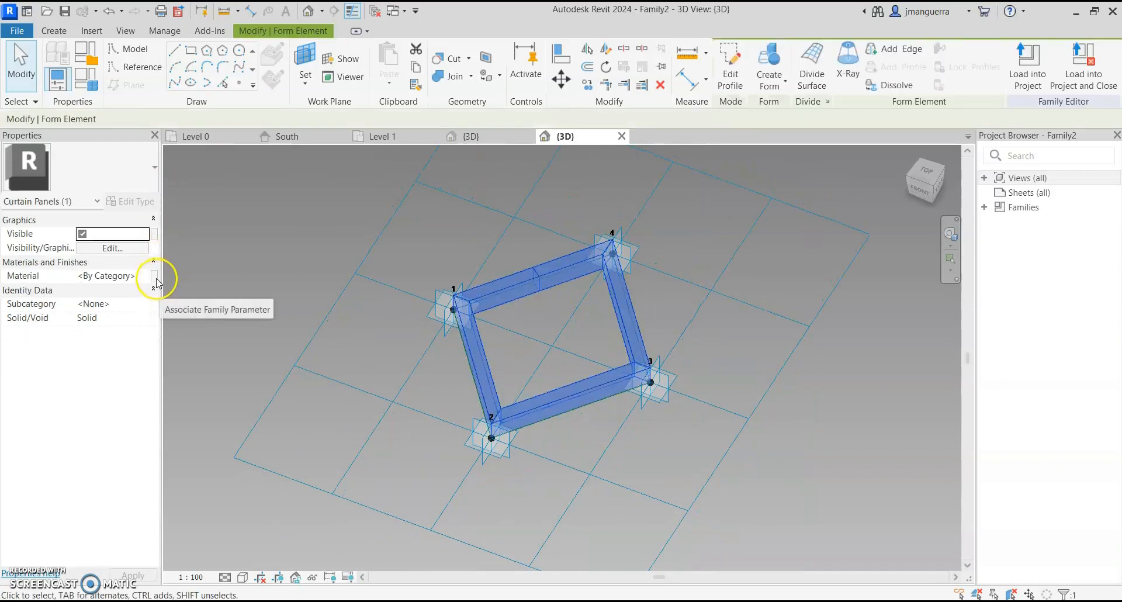
pyautogui.click(155, 277)
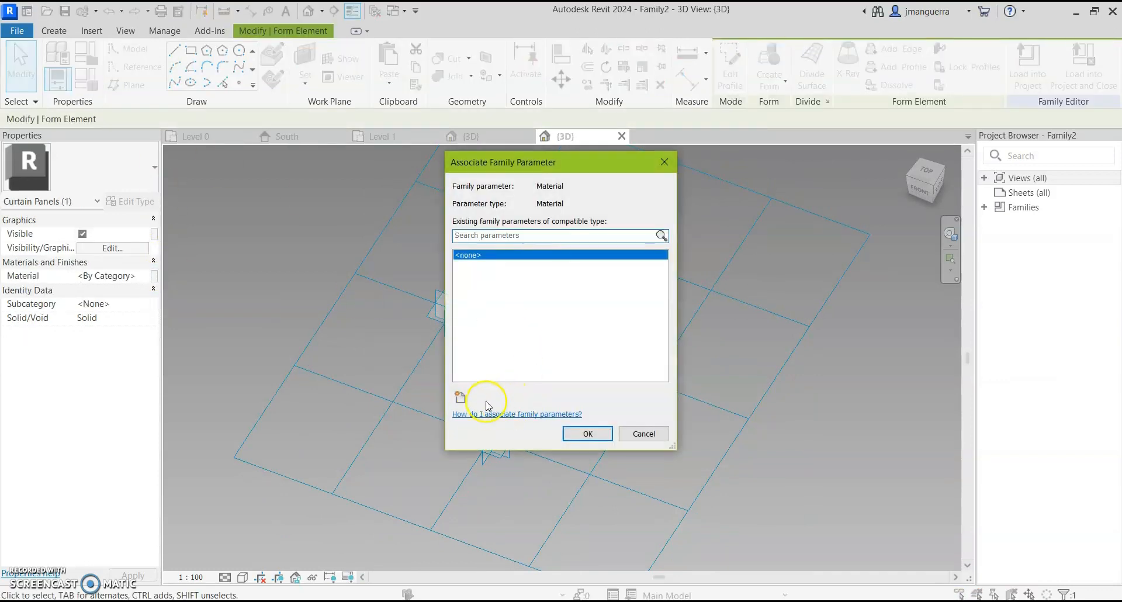
pyautogui.click(462, 398)
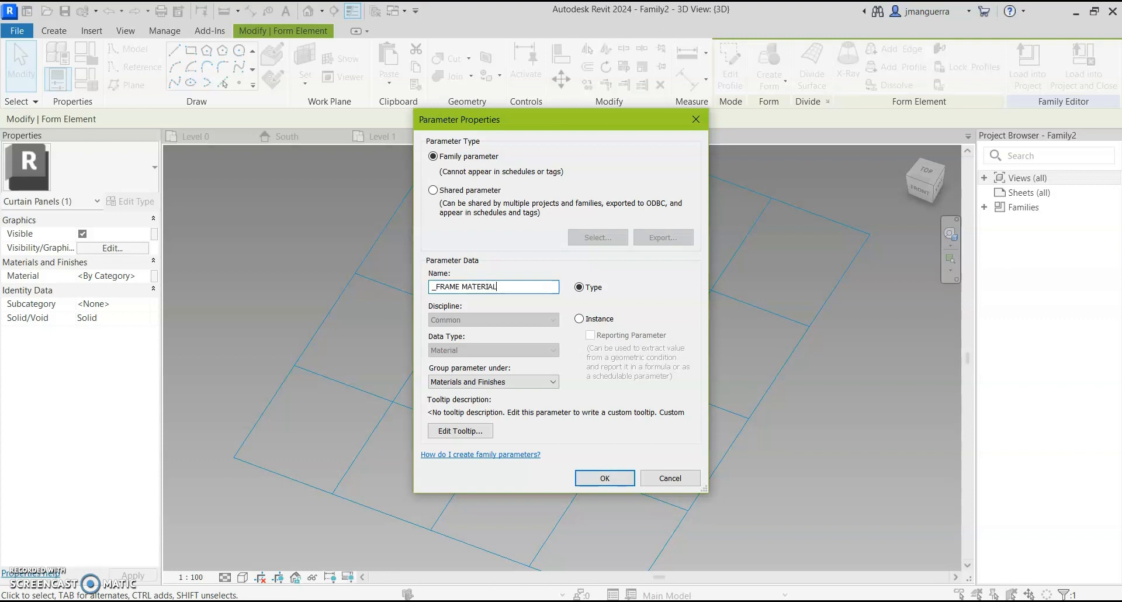
pyautogui.click(604, 478)
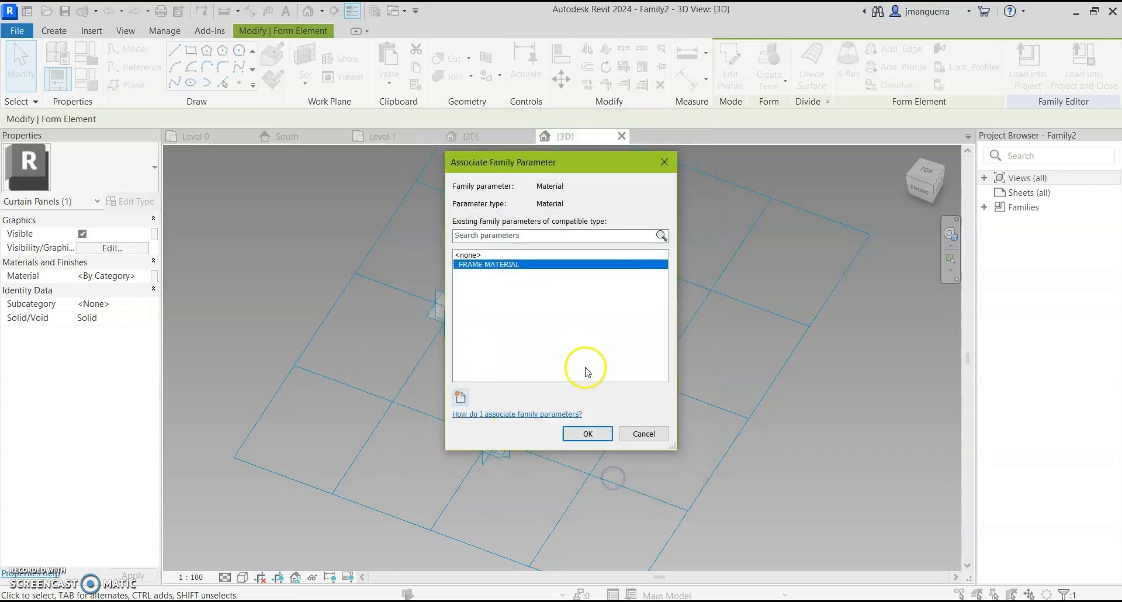
pyautogui.click(569, 439)
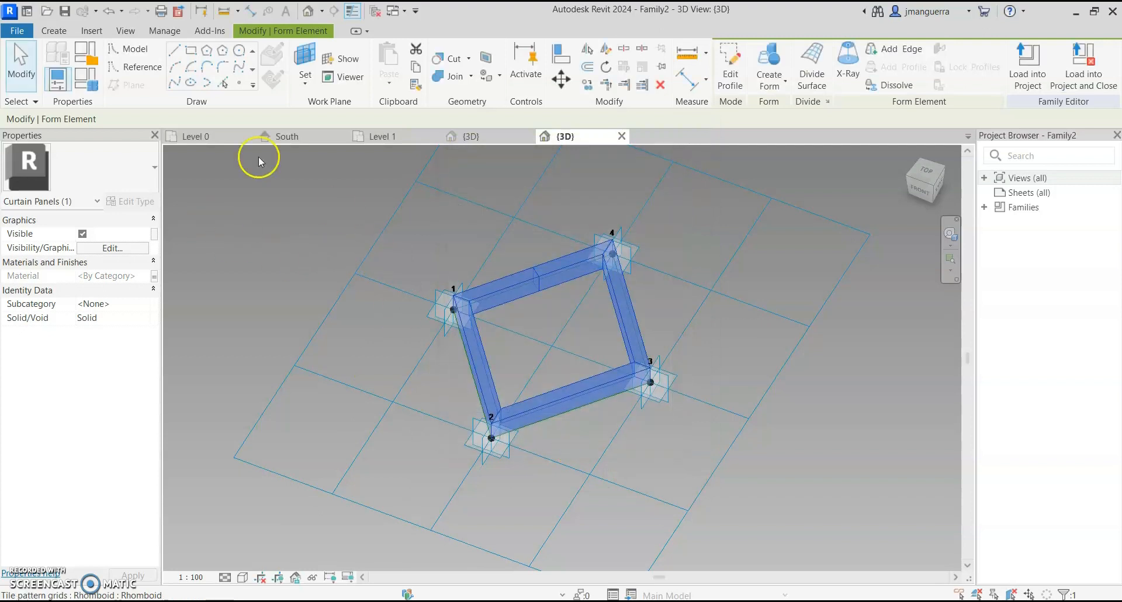
# Start assigning a material to the _FRAME MATERIAL parameter in the family types, creating a new material named _FRAME.
pyautogui.click(96, 87)
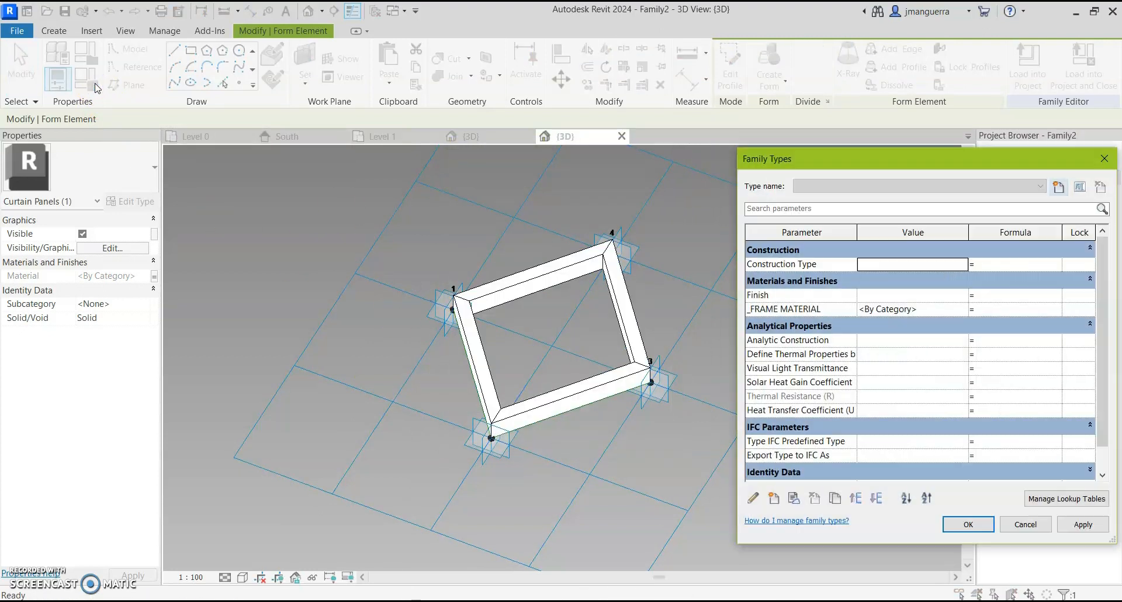
pyautogui.click(911, 326)
pyautogui.click(969, 308)
pyautogui.click(957, 315)
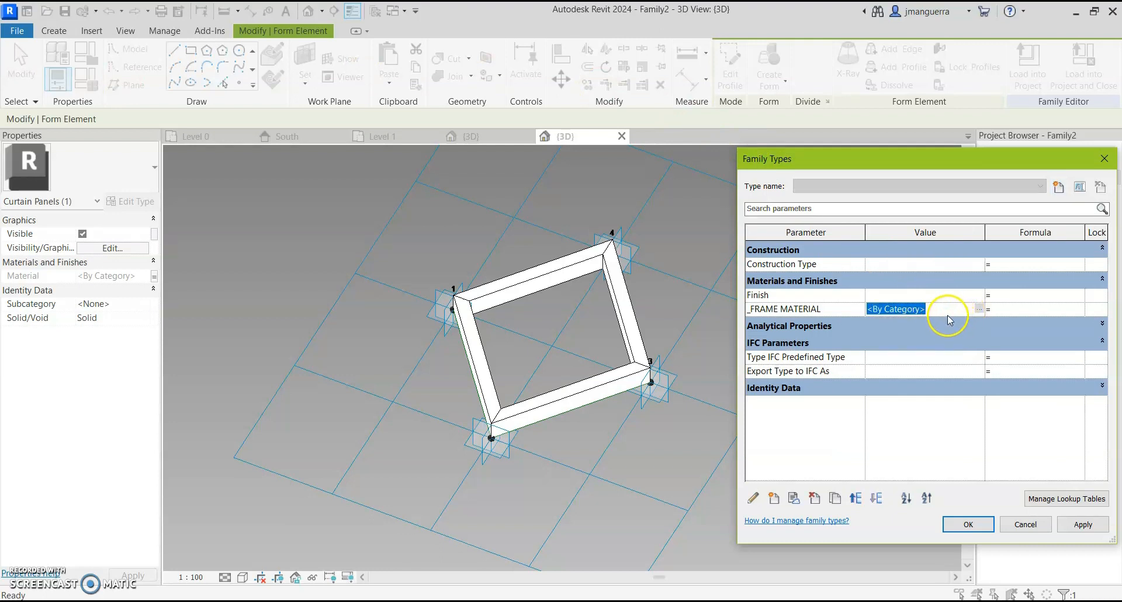
pyautogui.click(979, 309)
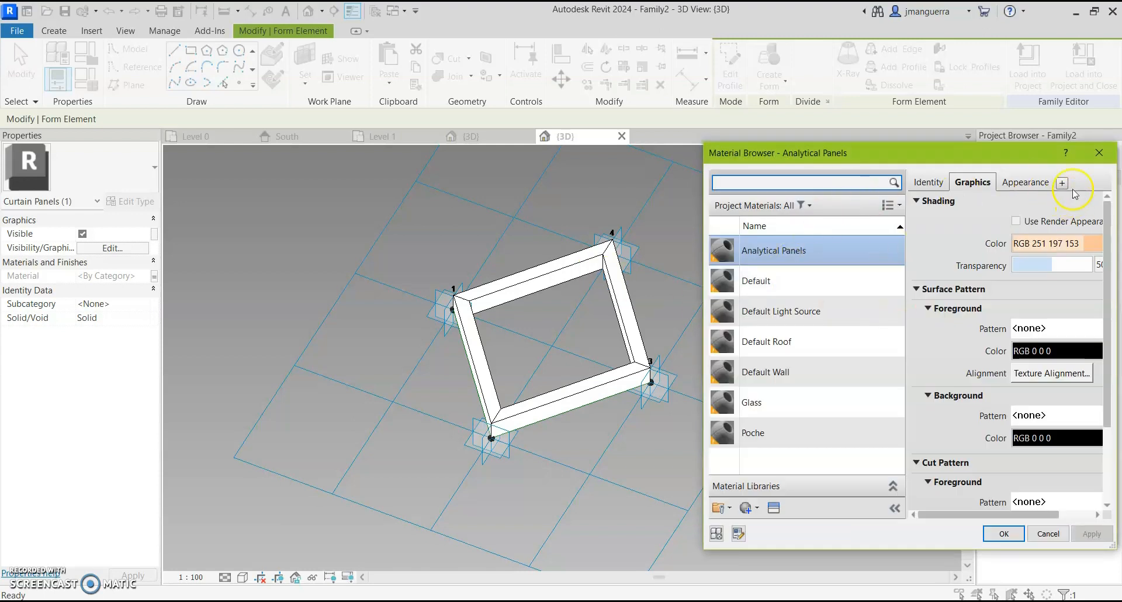
pyautogui.click(1028, 183)
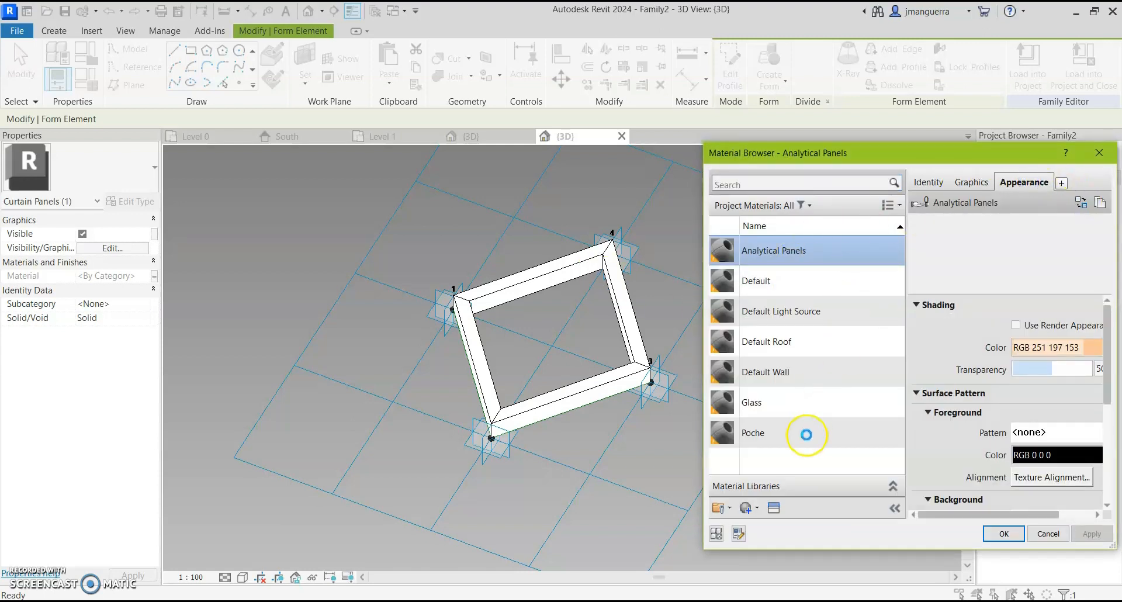
pyautogui.click(747, 508)
pyautogui.click(777, 527)
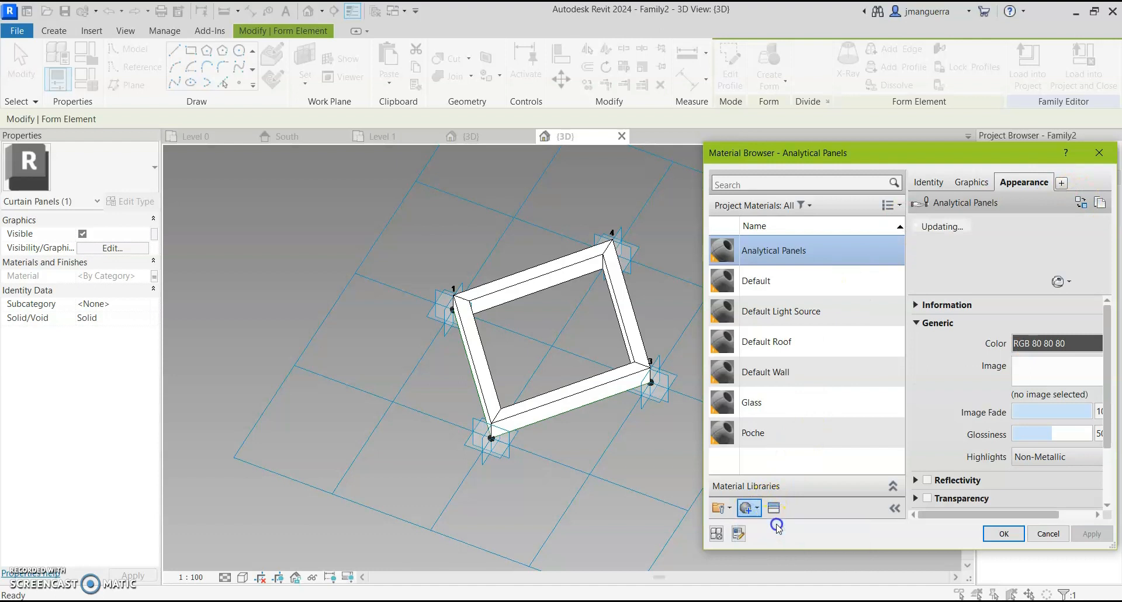
pyautogui.rightClick(781, 343)
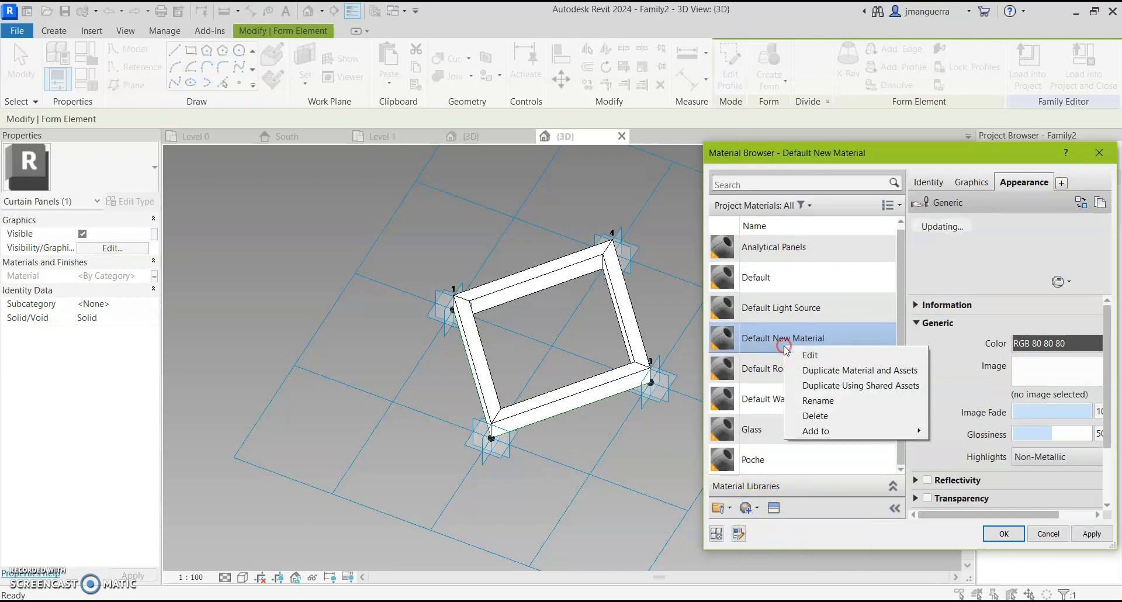
pyautogui.click(836, 401)
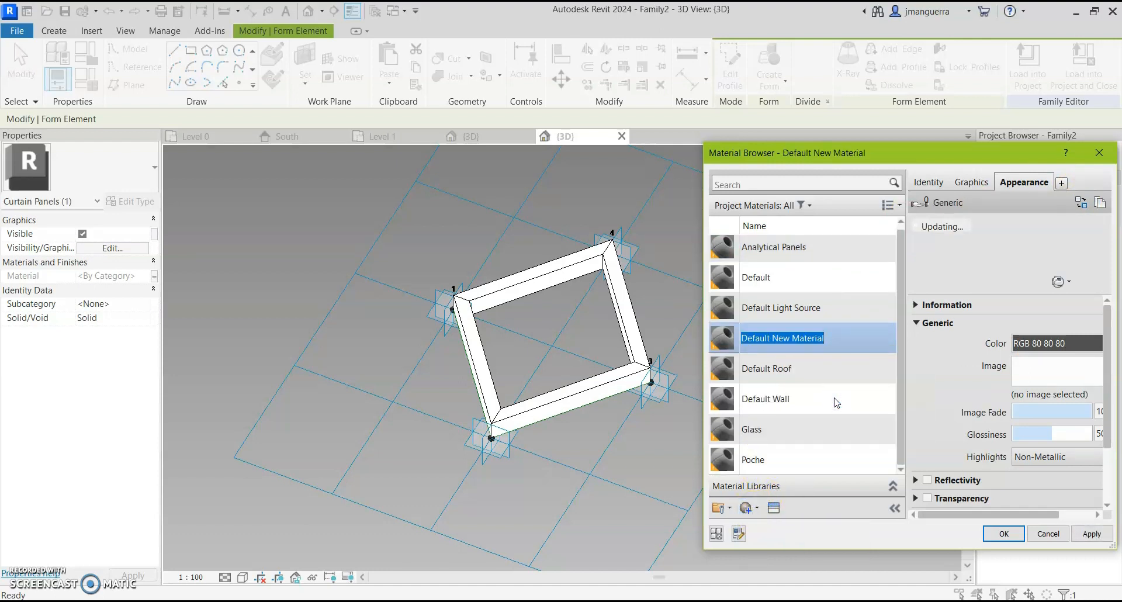
pyautogui.press('BackSpace')
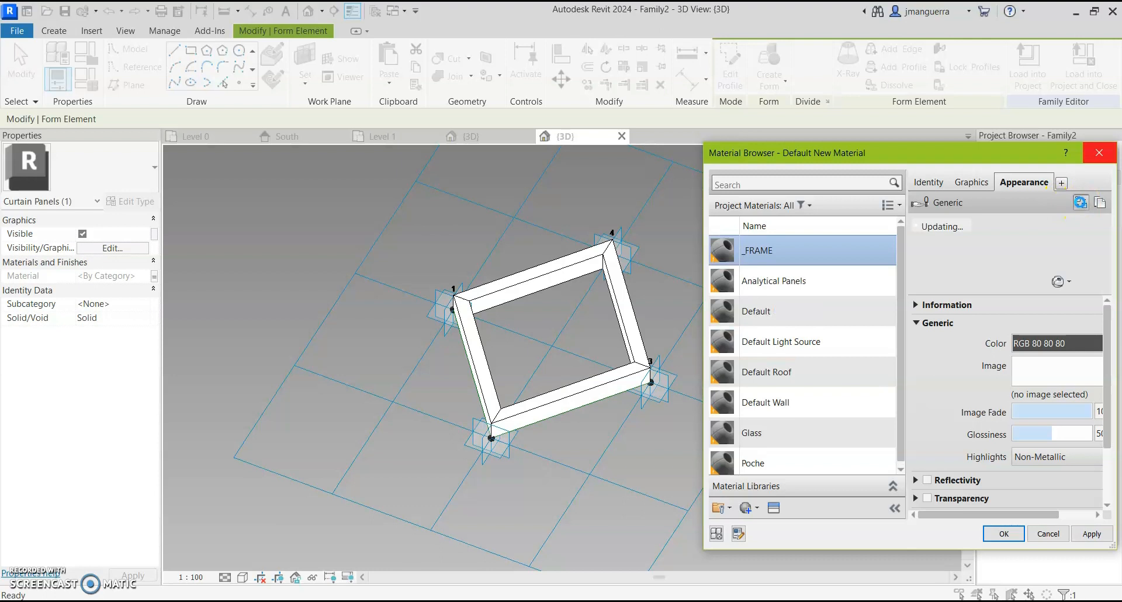
# Replace the _FRAME material's appearance asset with Fine Textured - White from the Appearance Library's Plastic category.
pyautogui.click(1081, 204)
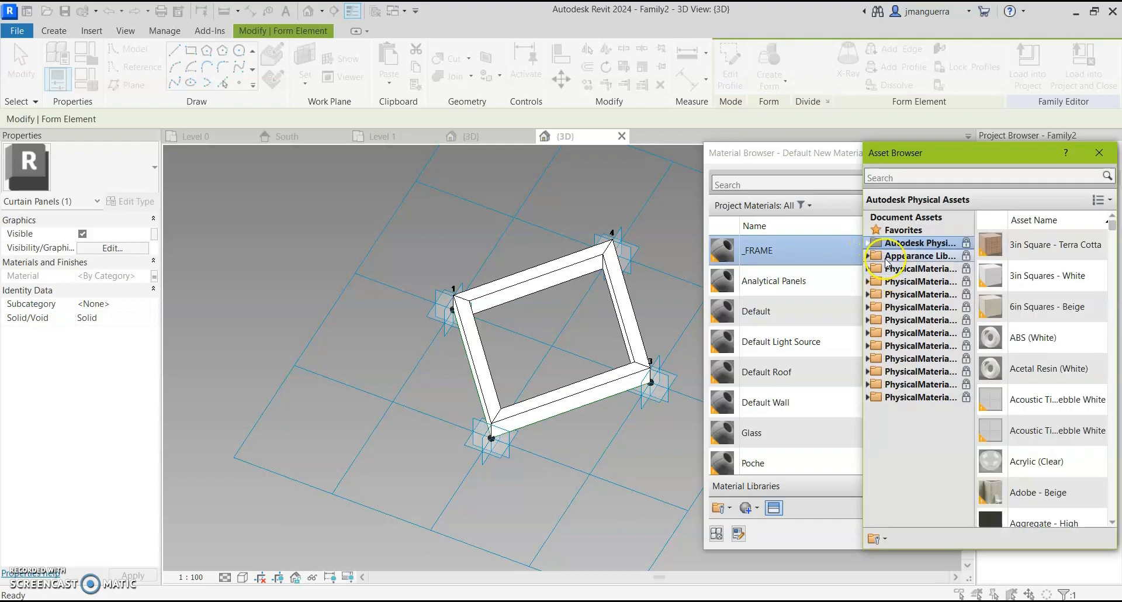
pyautogui.click(867, 256)
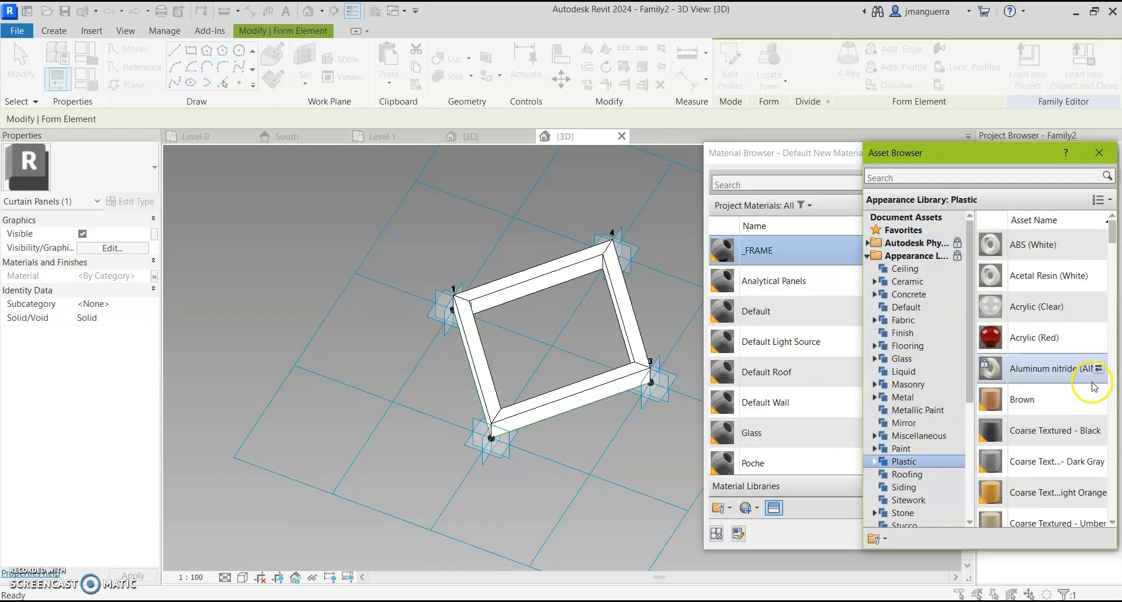
pyautogui.scroll(-3, 1087, 467)
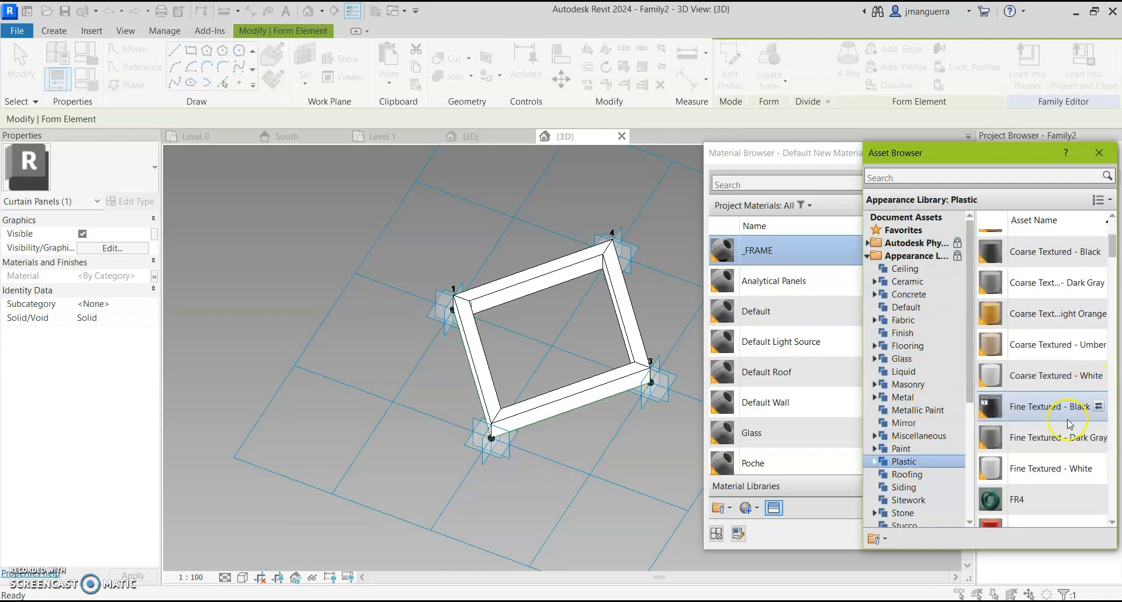
pyautogui.click(1099, 468)
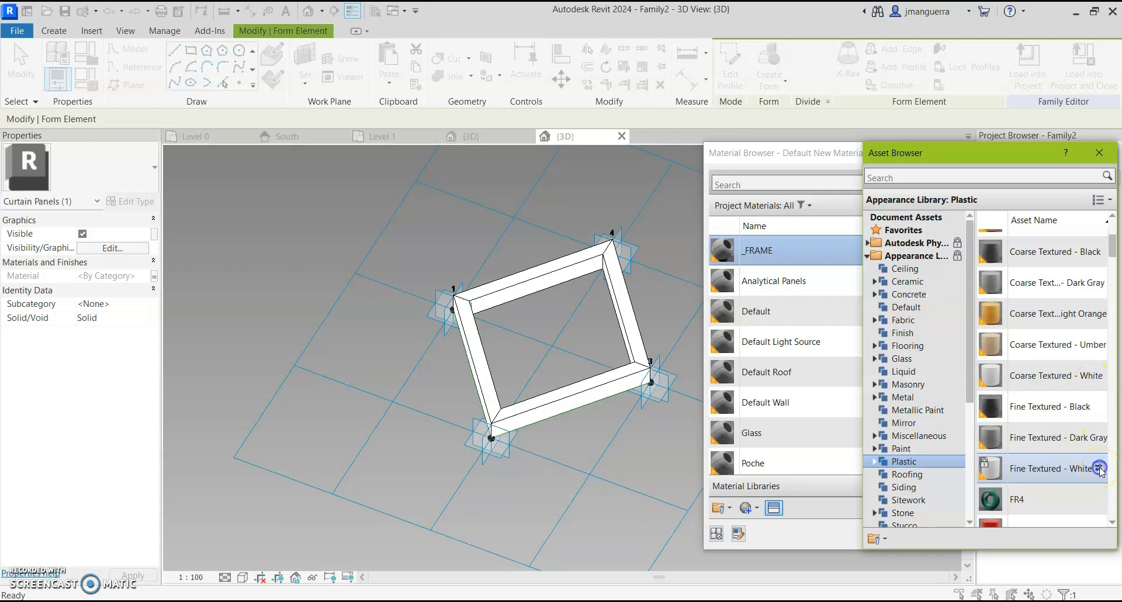
pyautogui.click(1099, 153)
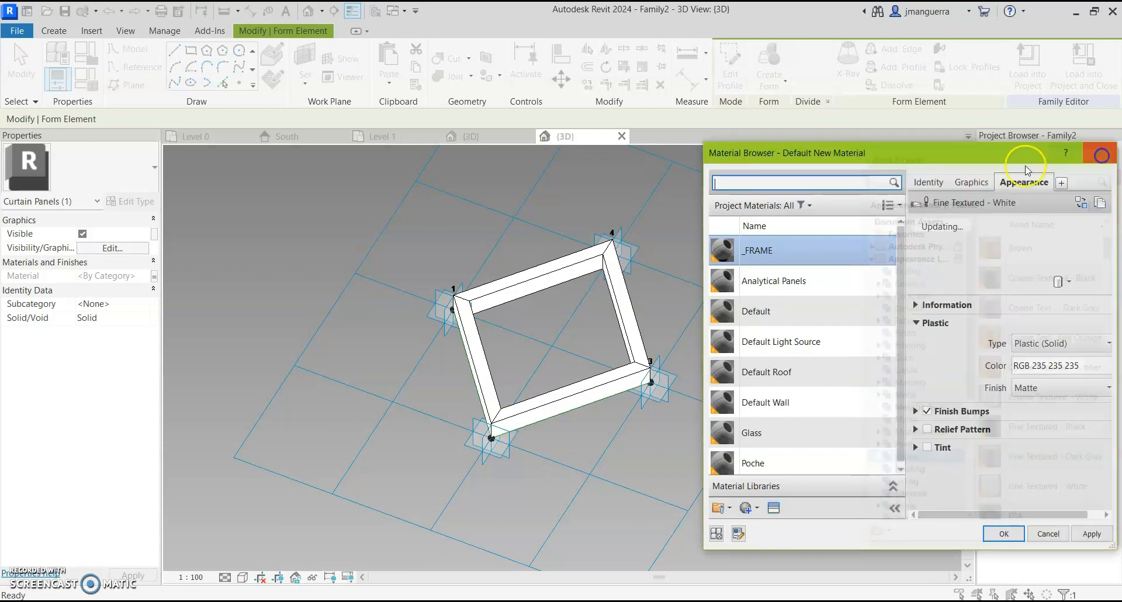
# Make the _FRAME material use its render appearance for shading, and accept the material and family type settings.
pyautogui.click(970, 183)
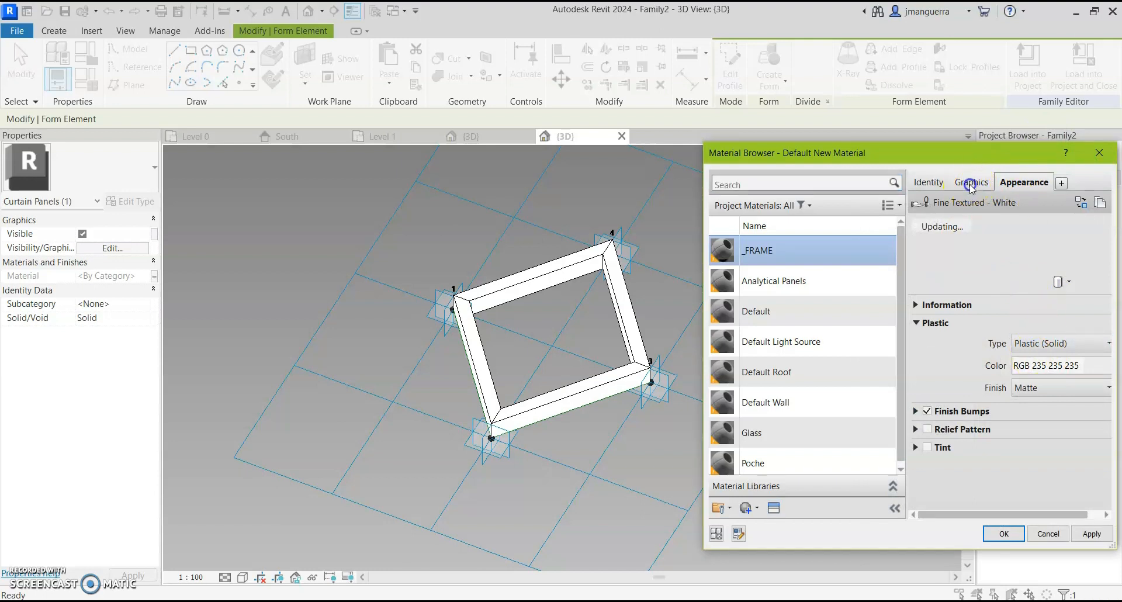
pyautogui.click(1016, 221)
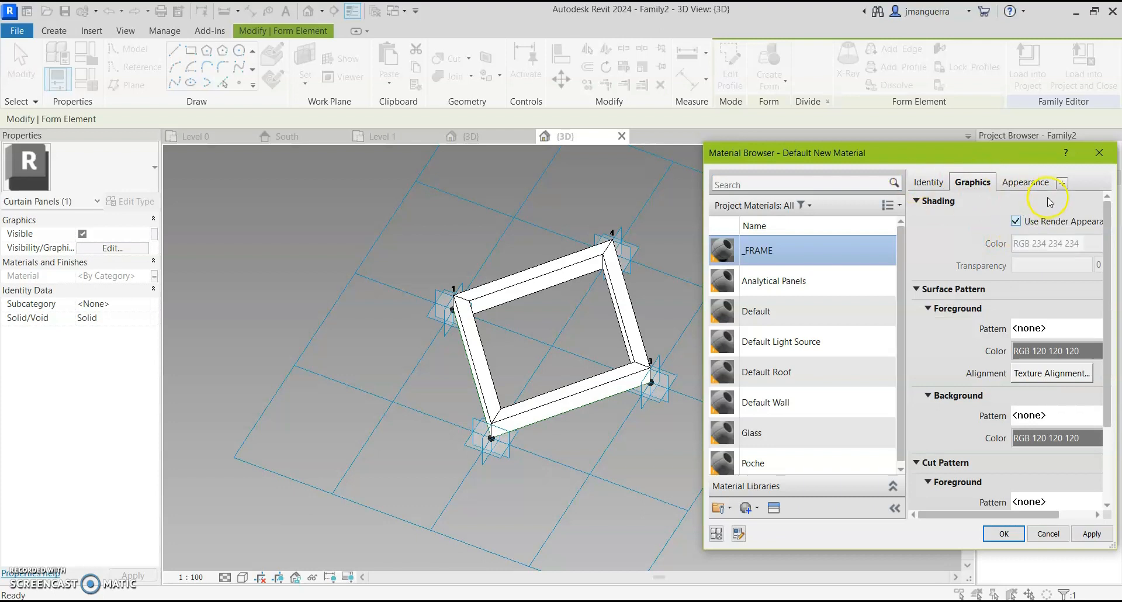
pyautogui.click(1031, 183)
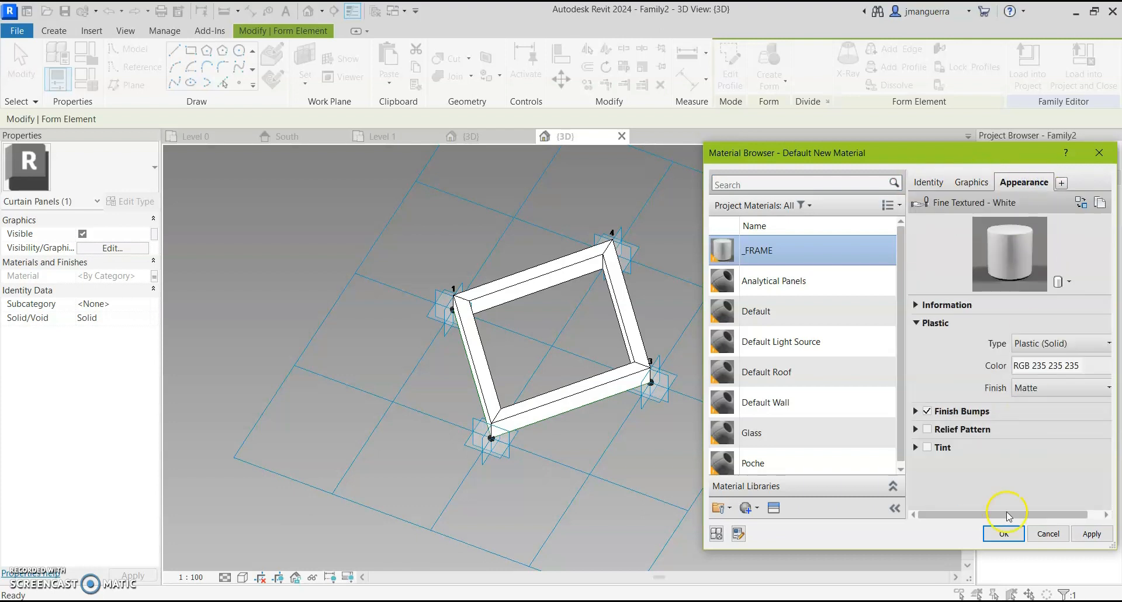
pyautogui.click(1007, 534)
pyautogui.click(976, 522)
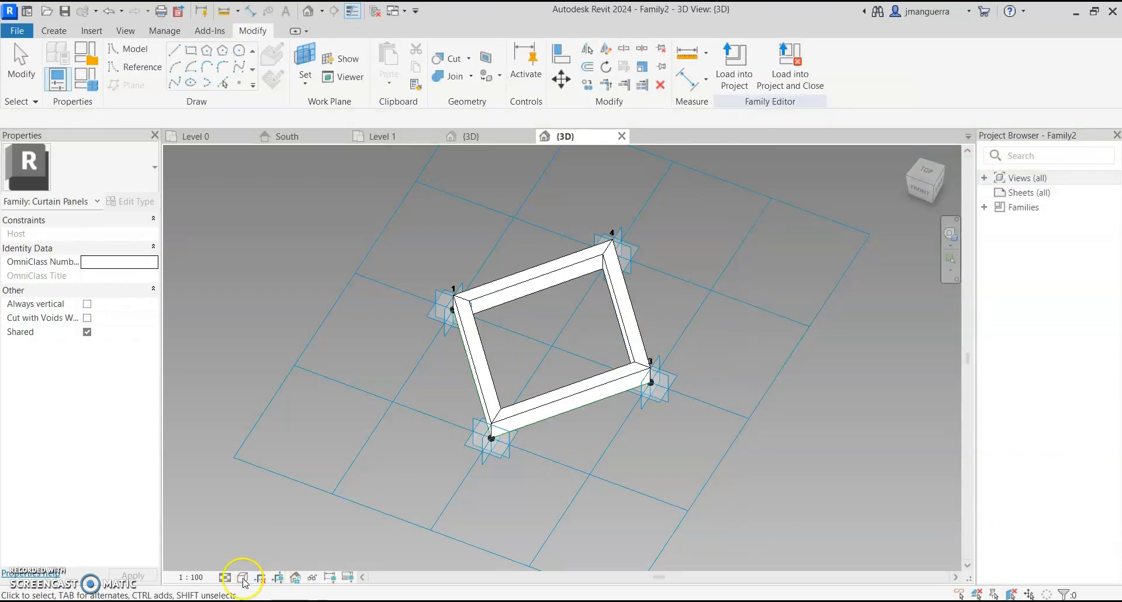
# Change the 3D view's visual style to Shaded and inspect the frame from a steeper angle.
pyautogui.click(243, 578)
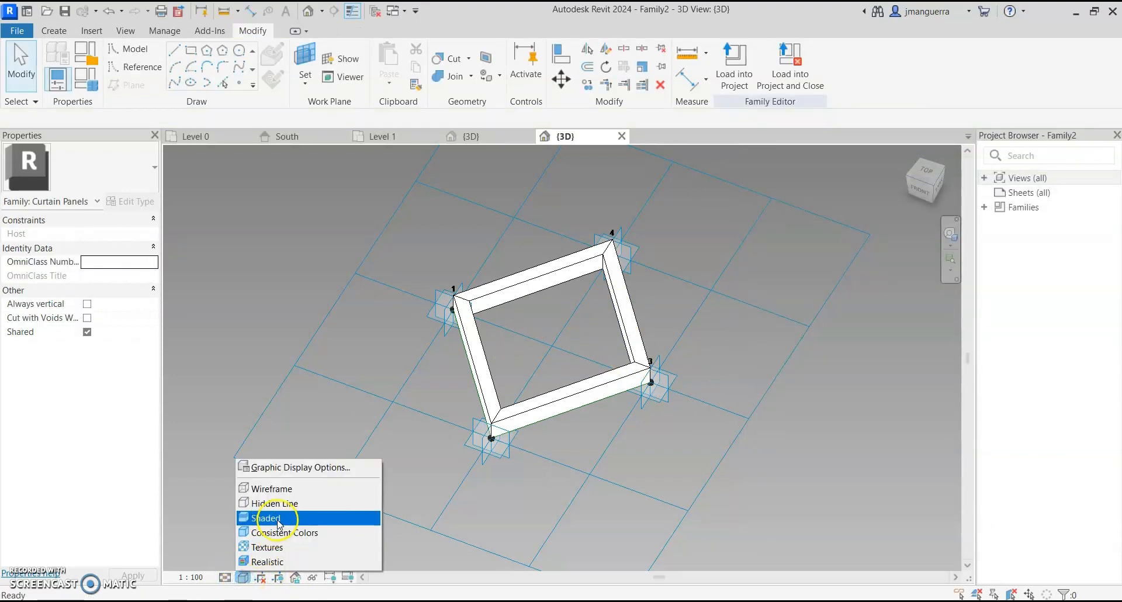
pyautogui.click(274, 518)
pyautogui.moveTo(556, 358)
pyautogui.keyDown('shift'); pyautogui.mouseDown(button='middle')
pyautogui.moveTo(571, 333)
pyautogui.moveTo(691, 252)
pyautogui.moveTo(709, 326)
pyautogui.moveTo(608, 371)
pyautogui.moveTo(594, 395)
pyautogui.mouseUp(button='middle'); pyautogui.keyUp('shift')
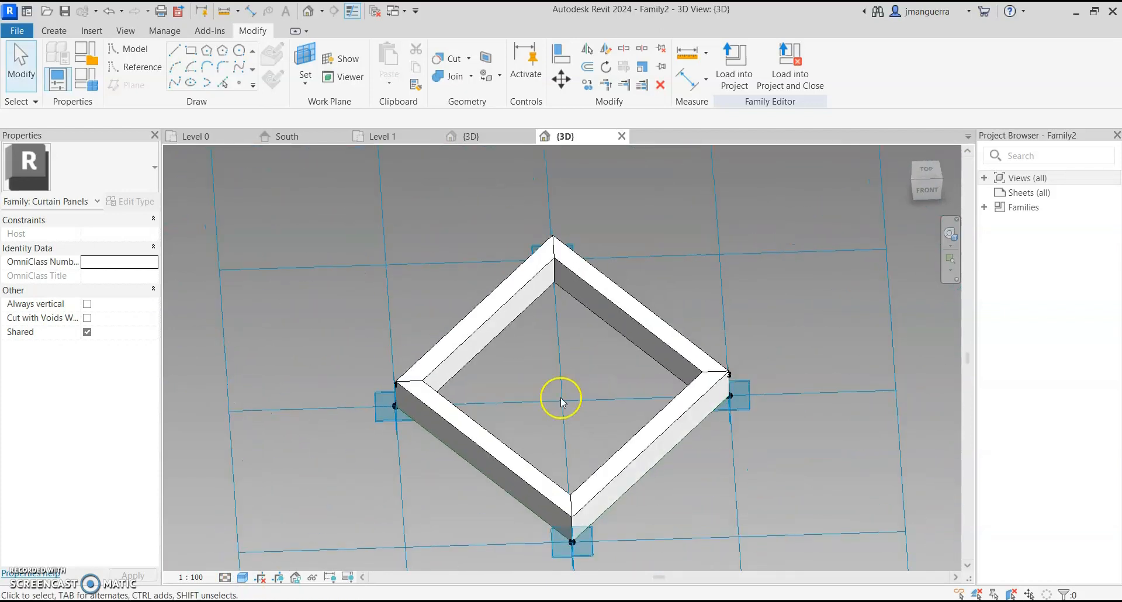
pyautogui.scroll(-2, 560, 397)
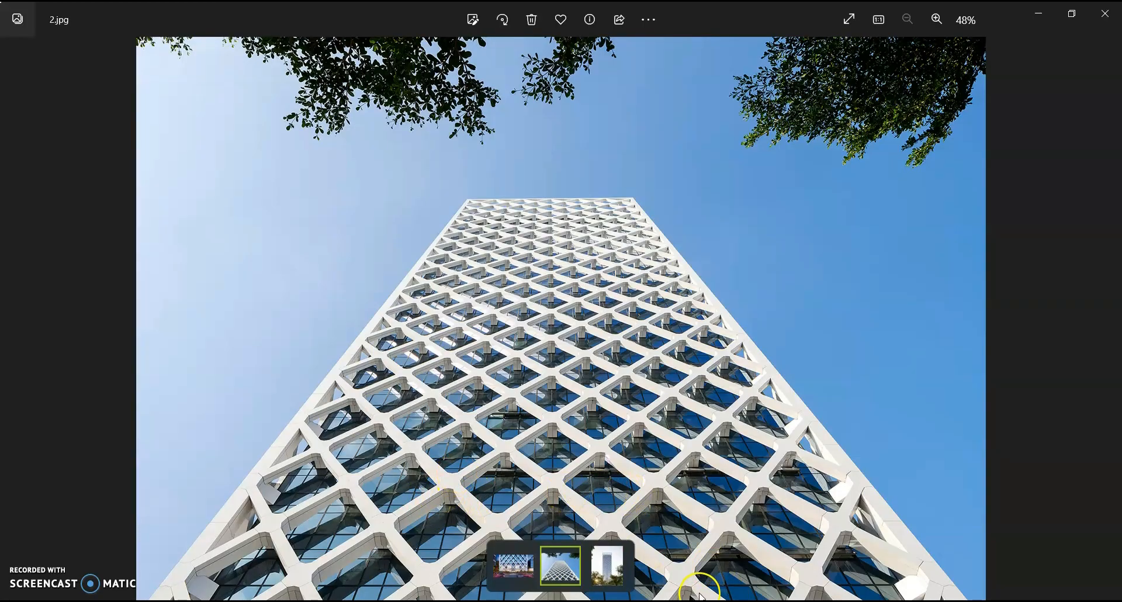
# Examine the facade's rhomboid corner joints in reference image 1.jpg in the photo viewer, and return to Revit.
pyautogui.press('Left')
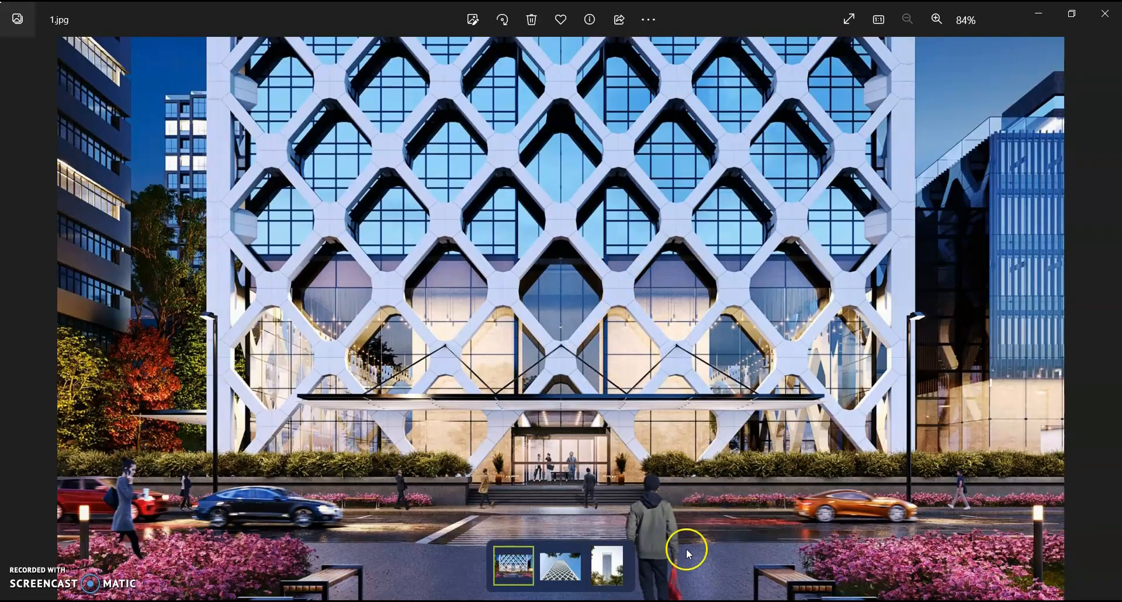
pyautogui.click(727, 601)
pyautogui.keyDown('shift'); pyautogui.moveTo(556, 356); pyautogui.dragTo(1001, 155, button='middle'); pyautogui.keyUp('shift')
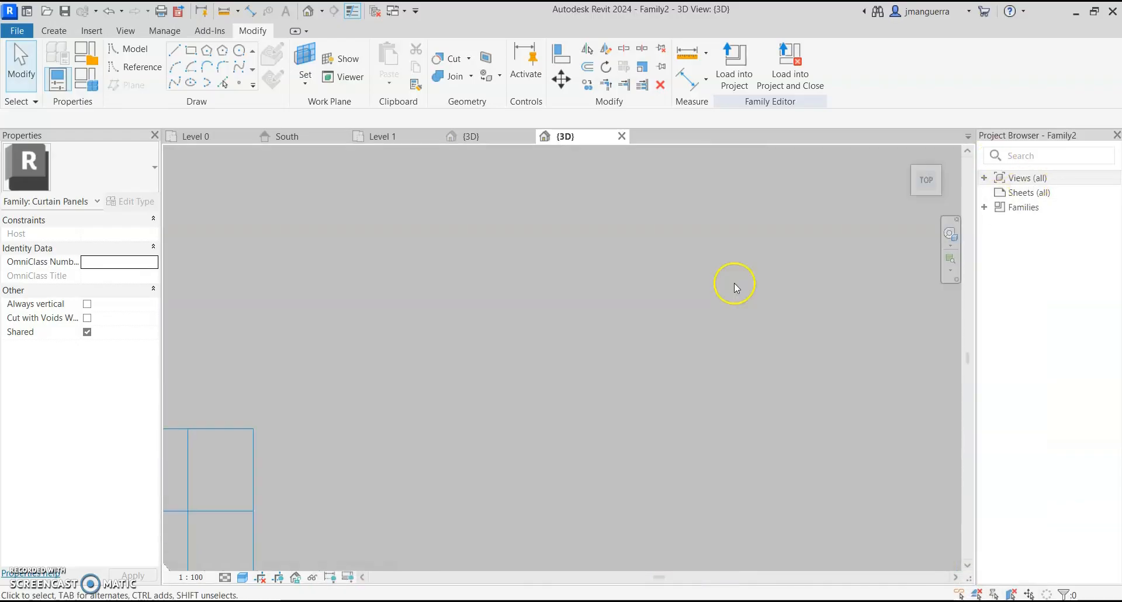
# Draw an 800 mm model line along the frame's inner vertical edge at the corner of adaptive point 4.
pyautogui.scroll(5, 549, 286)
pyautogui.click(174, 50)
pyautogui.moveTo(583, 281)
pyautogui.keyDown('shift'); pyautogui.mouseDown(button='middle')
pyautogui.moveTo(622, 219)
pyautogui.moveTo(631, 146)
pyautogui.mouseUp(button='middle'); pyautogui.keyUp('shift')
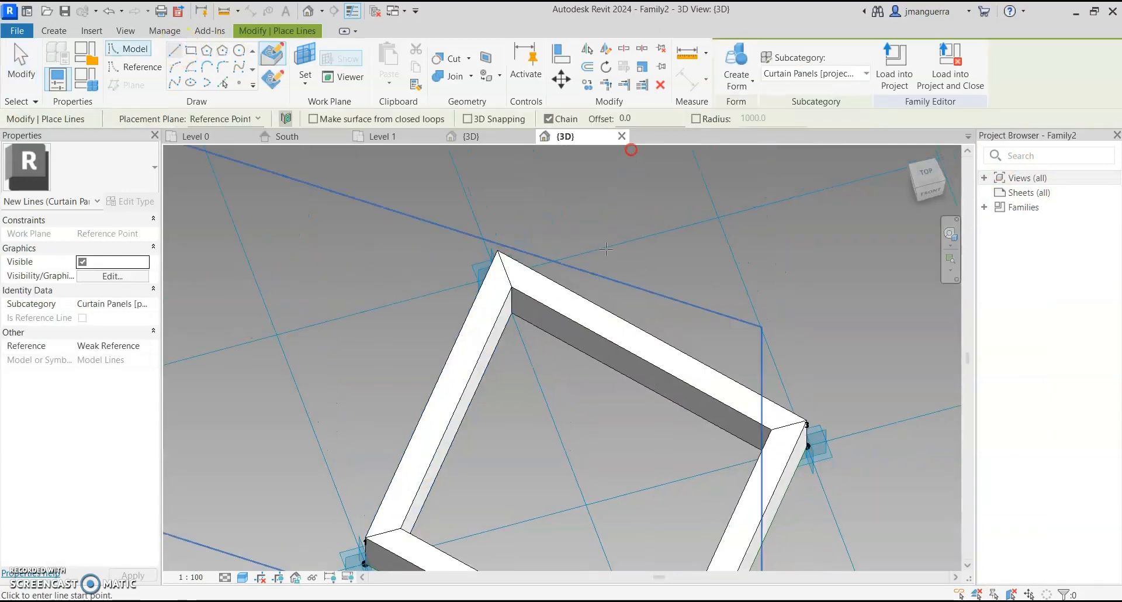
pyautogui.scroll(4, 513, 318)
pyautogui.click(457, 311)
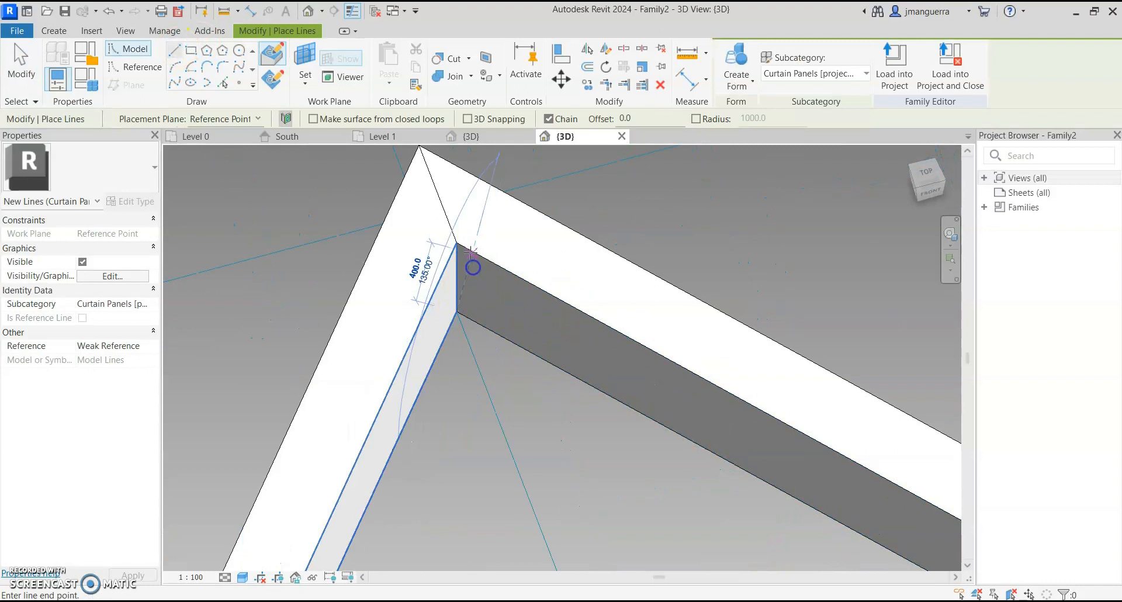
pyautogui.click(456, 241)
pyautogui.press('Escape')
pyautogui.press('Escape')
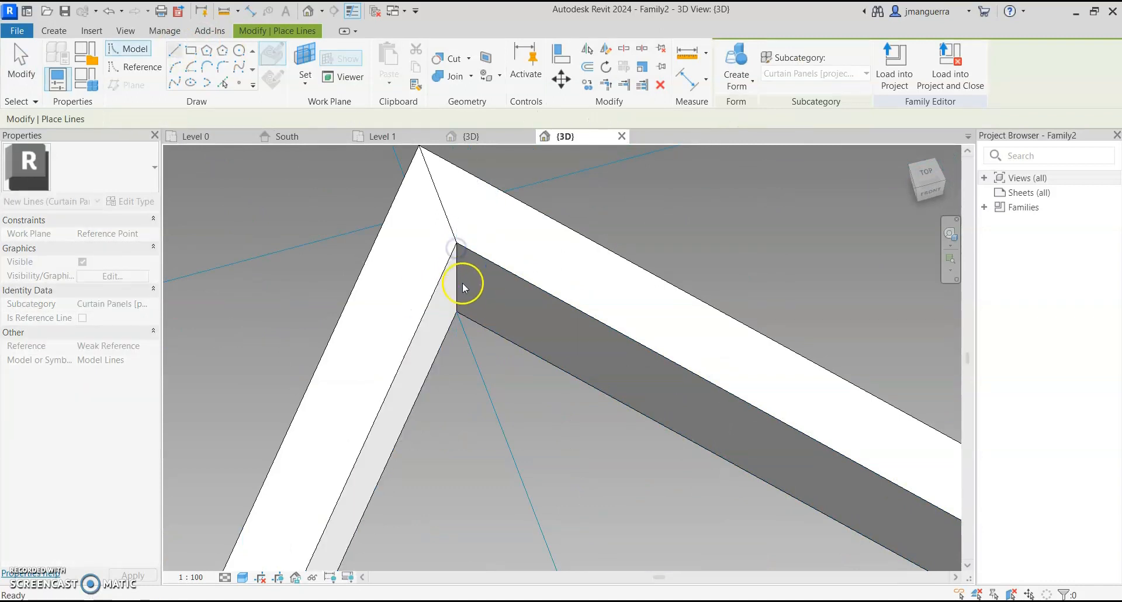
# Convert the model line on the frame's inner vertical edge into a reference line.
pyautogui.click(458, 273)
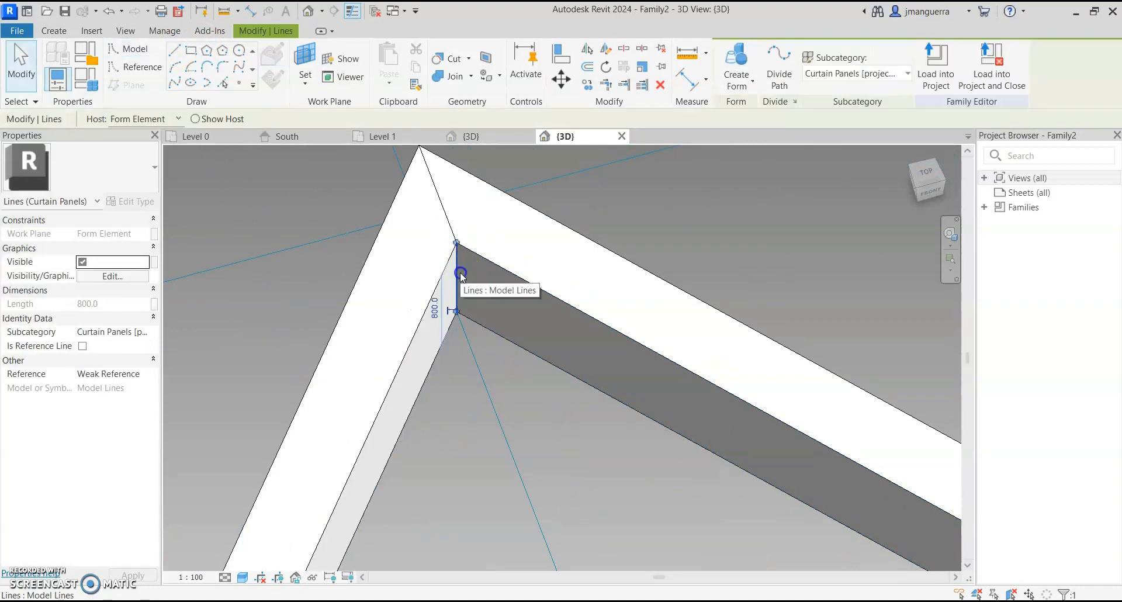
pyautogui.click(84, 349)
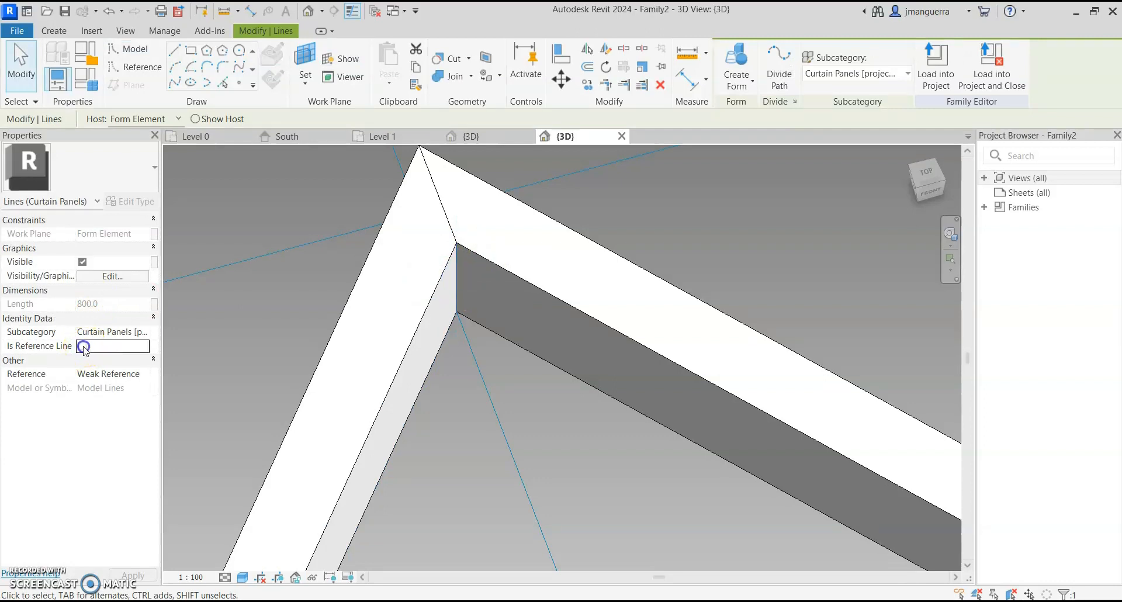
pyautogui.scroll(-2, 483, 342)
pyautogui.scroll(-1, 483, 343)
pyautogui.keyDown('shift'); pyautogui.moveTo(483, 343); pyautogui.dragTo(482, 364, button='middle'); pyautogui.keyUp('shift')
pyautogui.press('Escape')
pyautogui.scroll(2, 457, 332)
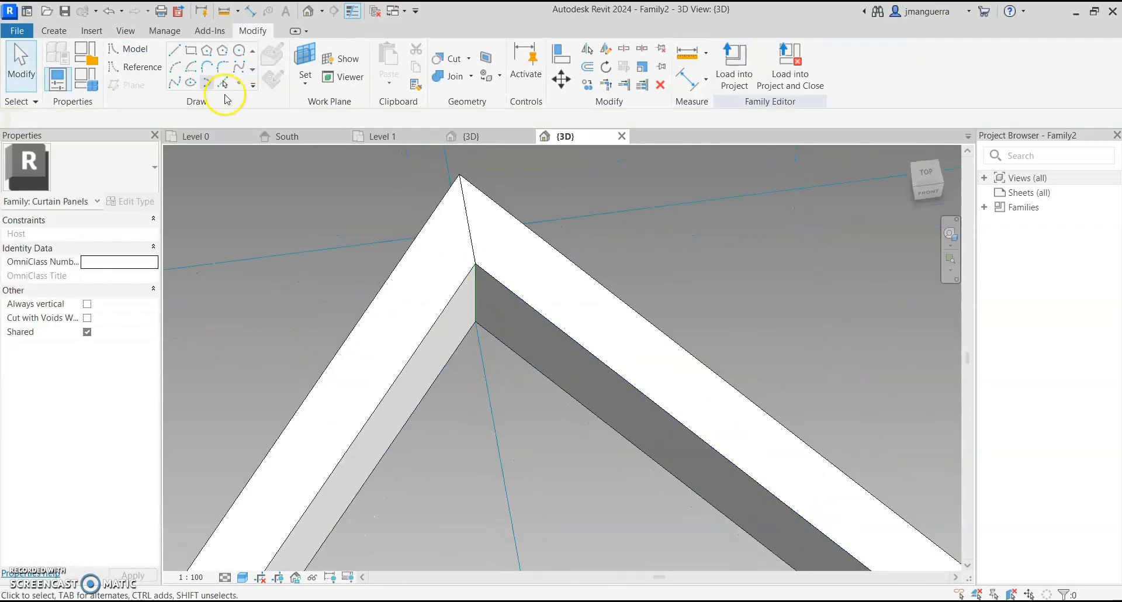
pyautogui.click(174, 51)
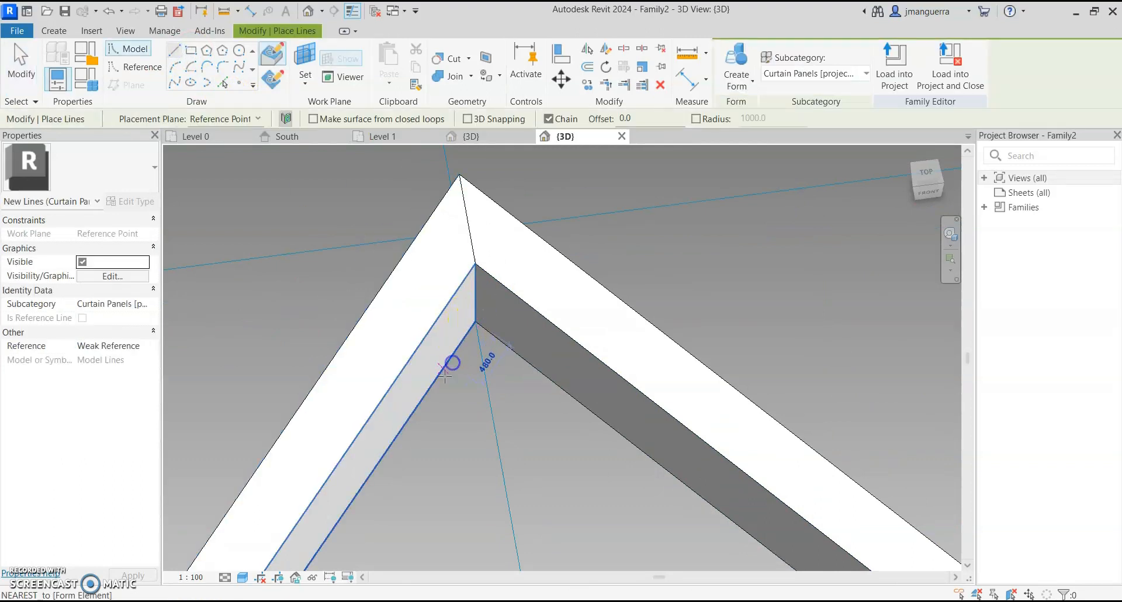
pyautogui.click(475, 320)
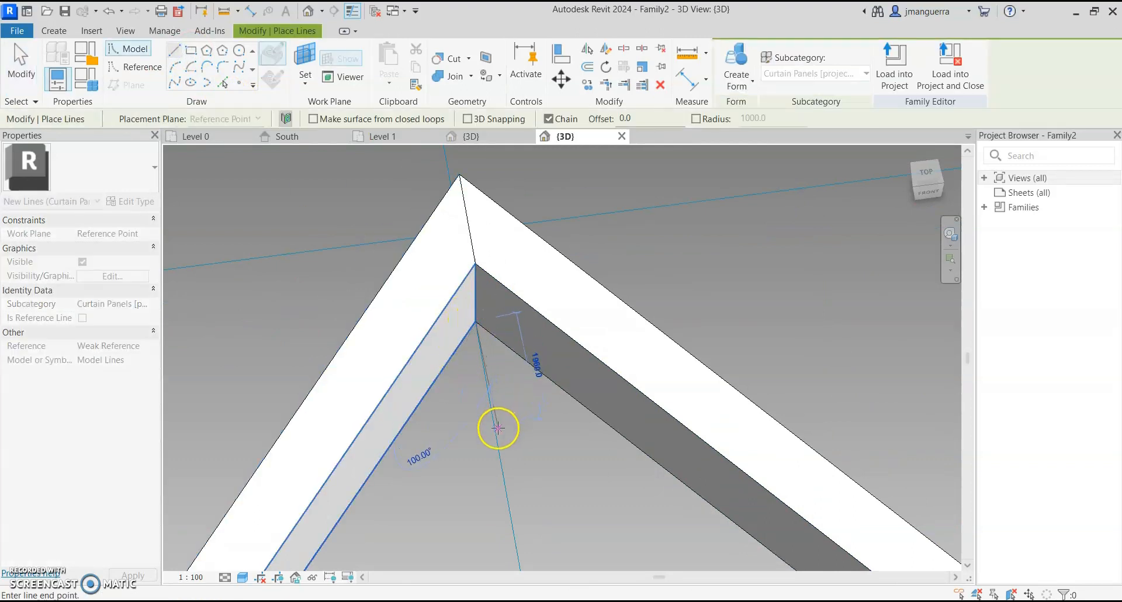
pyautogui.press('Escape')
pyautogui.press('Escape')
pyautogui.scroll(-2, 481, 336)
pyautogui.scroll(-3, 621, 326)
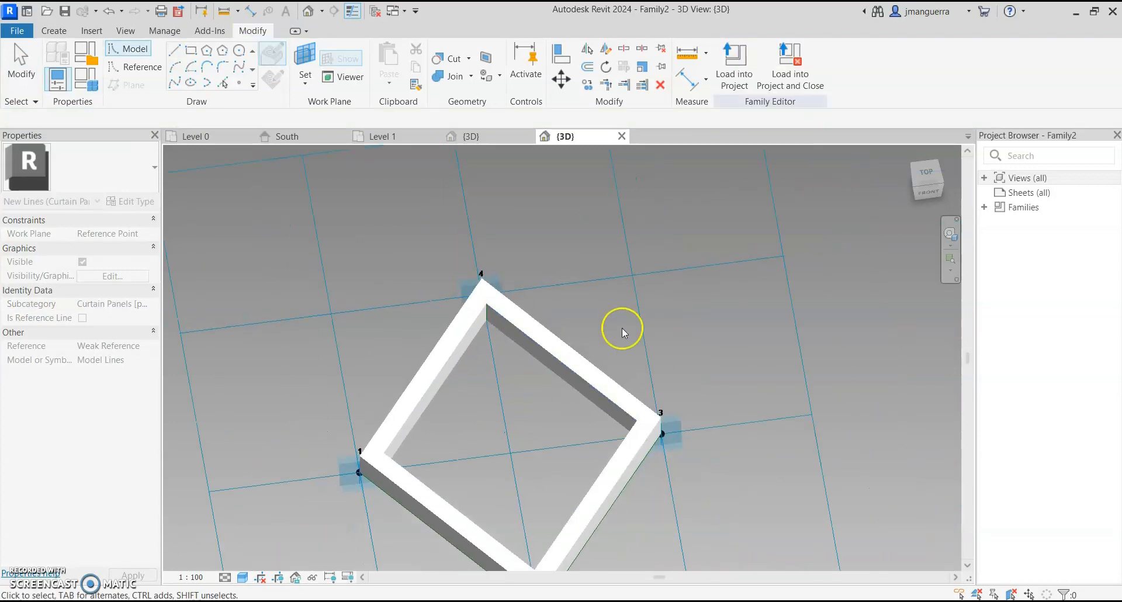
# Draw a 400 mm model line on the placement point's work plane, directed into the opening from the frame's inner corner at point 4.
pyautogui.keyDown('shift'); pyautogui.moveTo(621, 325); pyautogui.dragTo(531, 245, button='middle'); pyautogui.keyUp('shift')
pyautogui.scroll(5, 528, 300)
pyautogui.click(514, 300)
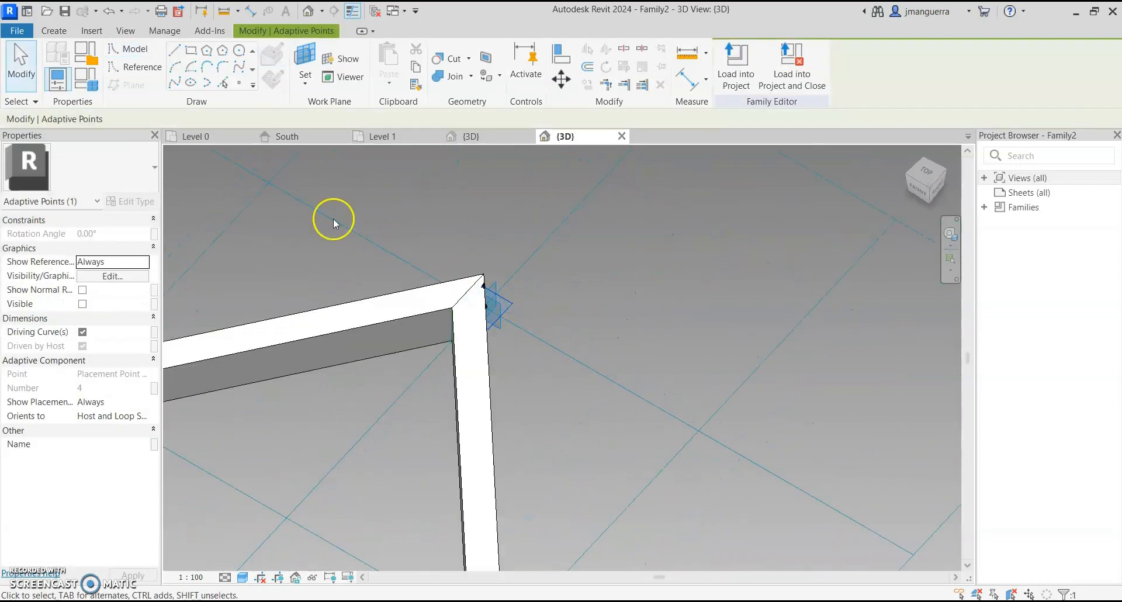
pyautogui.press('Escape')
pyautogui.click(431, 328)
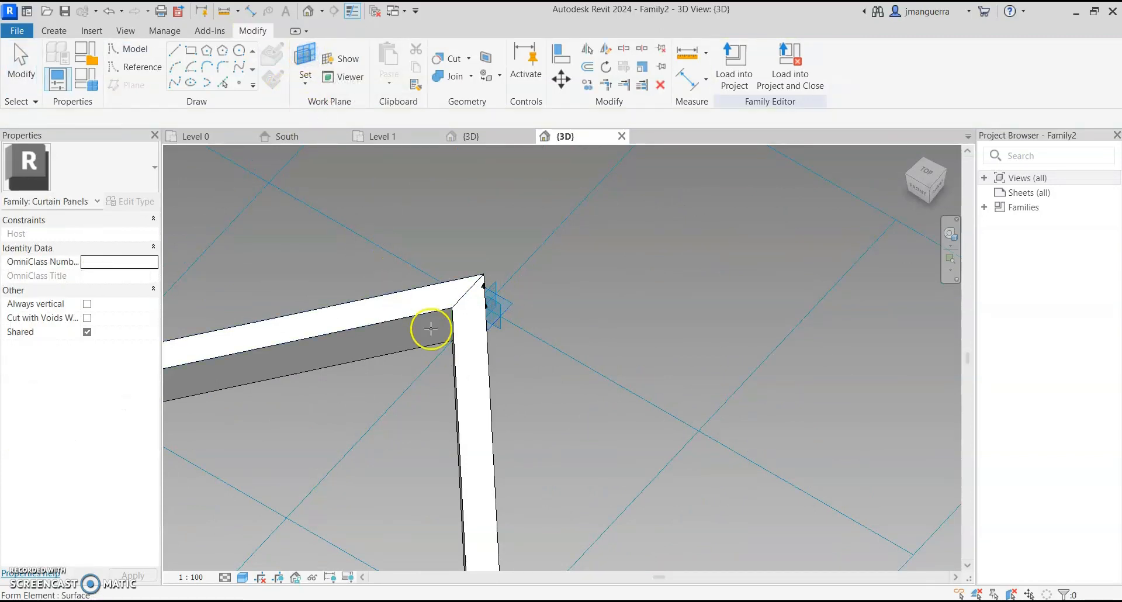
pyautogui.moveTo(426, 345)
pyautogui.keyDown('shift'); pyautogui.mouseDown(button='middle')
pyautogui.moveTo(500, 343)
pyautogui.moveTo(468, 355)
pyautogui.moveTo(425, 325)
pyautogui.mouseUp(button='middle'); pyautogui.keyUp('shift')
pyautogui.click(174, 55)
pyautogui.scroll(-2, 456, 350)
pyautogui.click(452, 343)
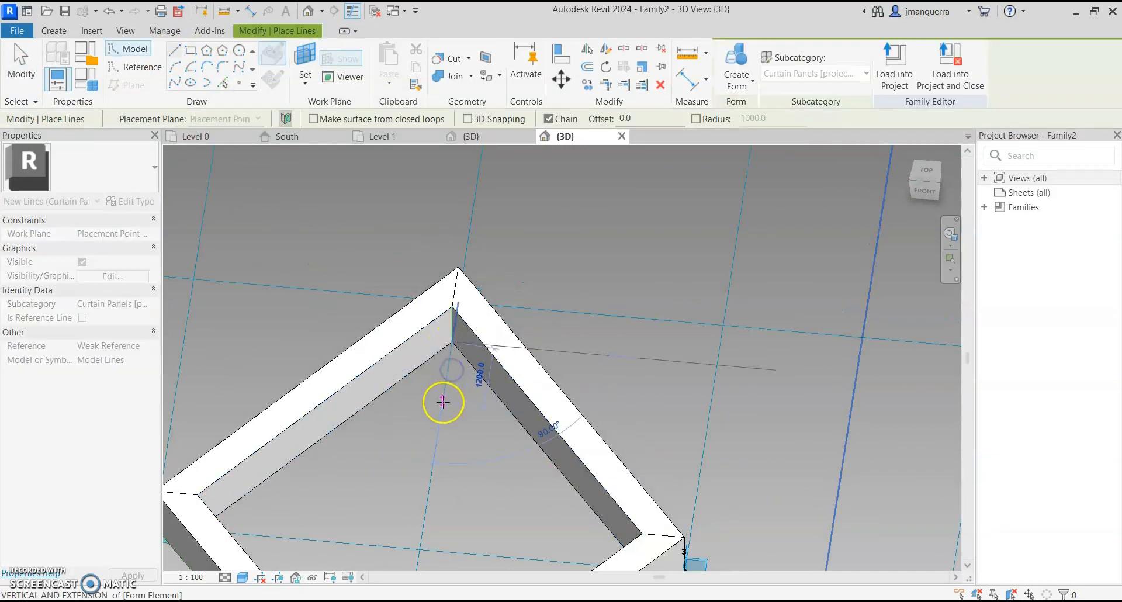
pyautogui.write('5')
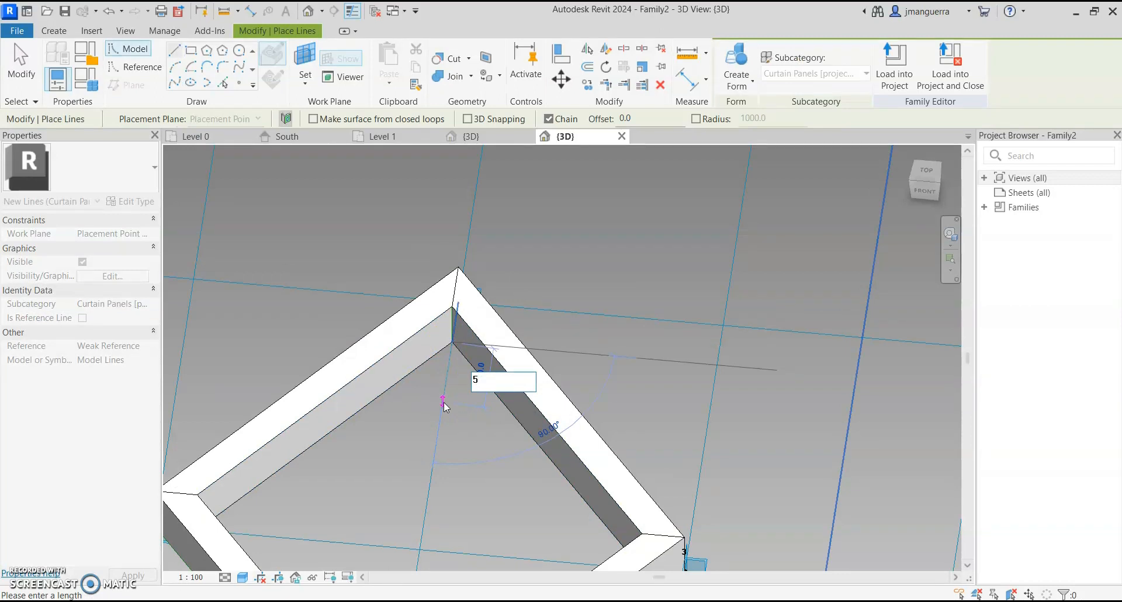
pyautogui.press('Return')
pyautogui.press('Escape')
pyautogui.press('Escape')
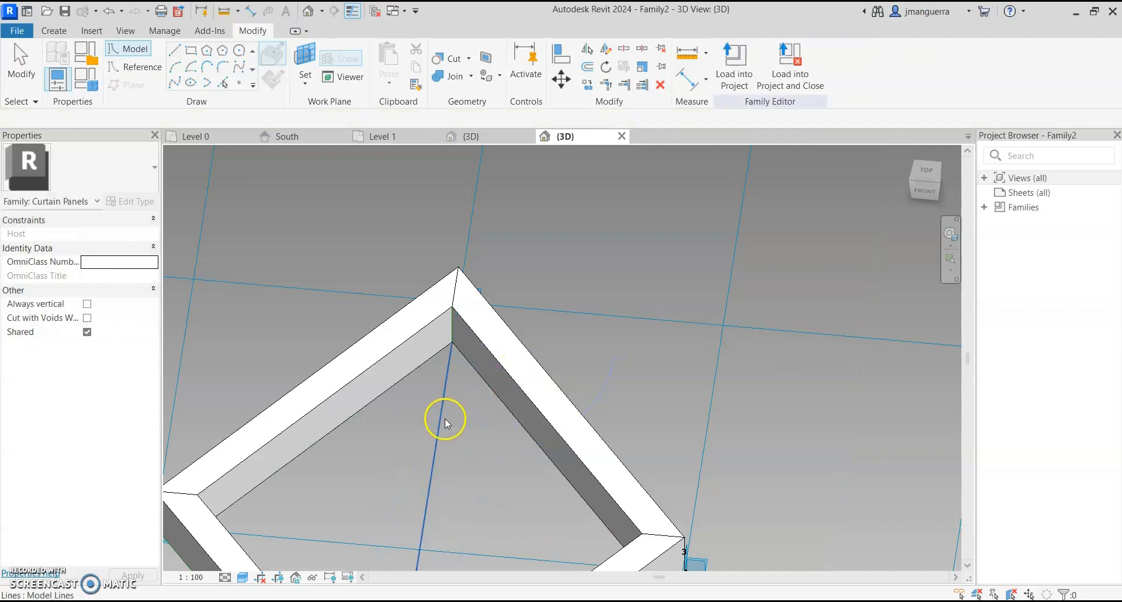
# Move the 400 mm model line in the top view so its upper end meets the frame's inner corner at point 4.
pyautogui.click(444, 419)
pyautogui.scroll(-3, 443, 411)
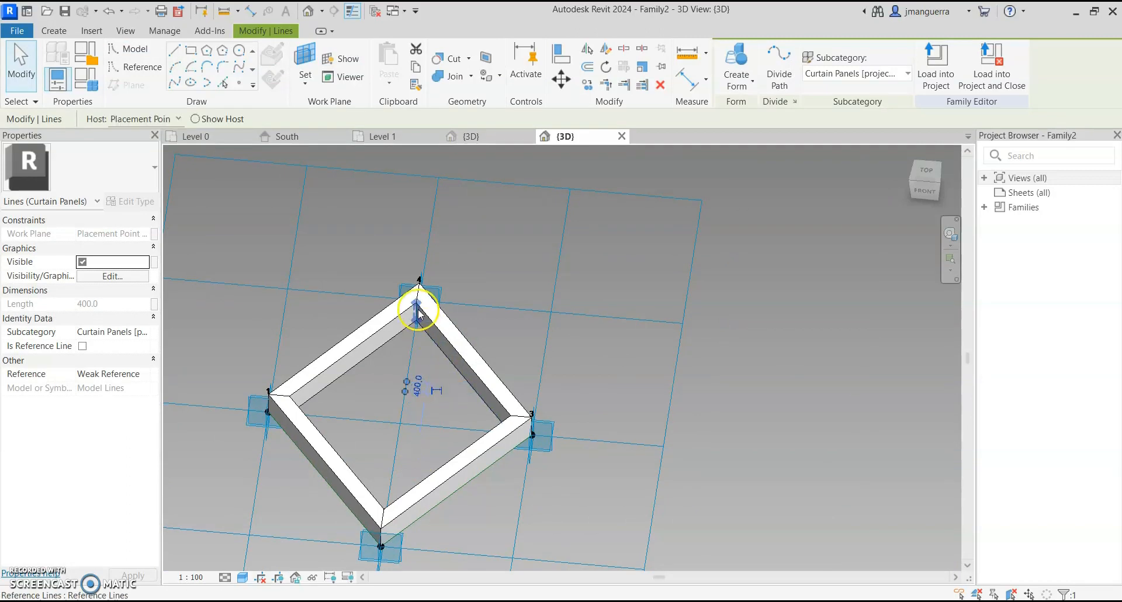
pyautogui.scroll(6, 419, 316)
pyautogui.scroll(-2, 412, 363)
pyautogui.click(407, 437)
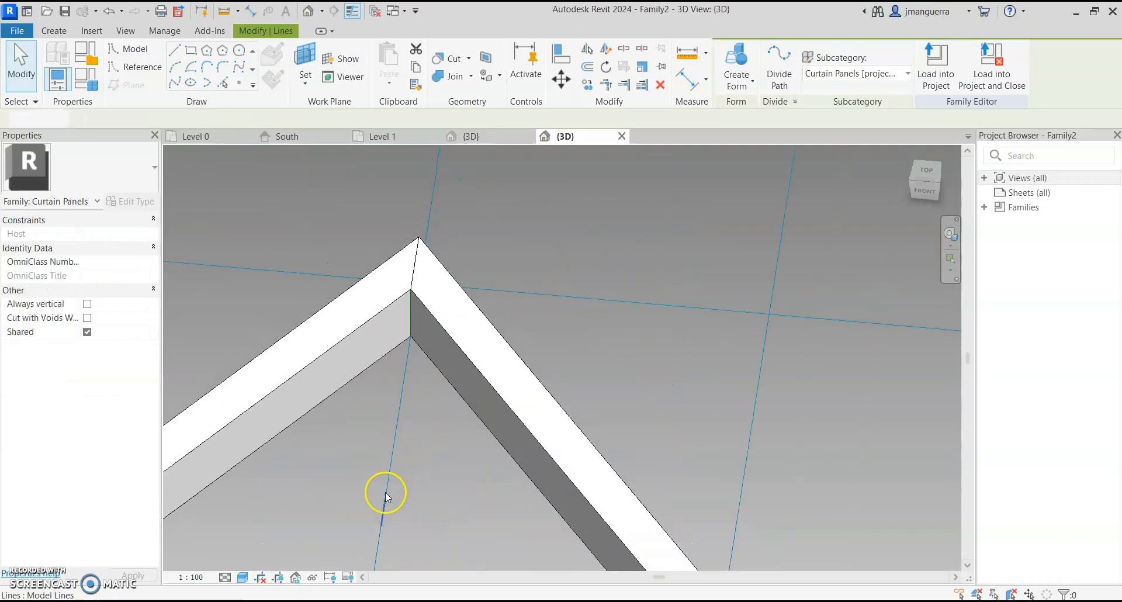
pyautogui.click(385, 502)
pyautogui.scroll(-4, 426, 420)
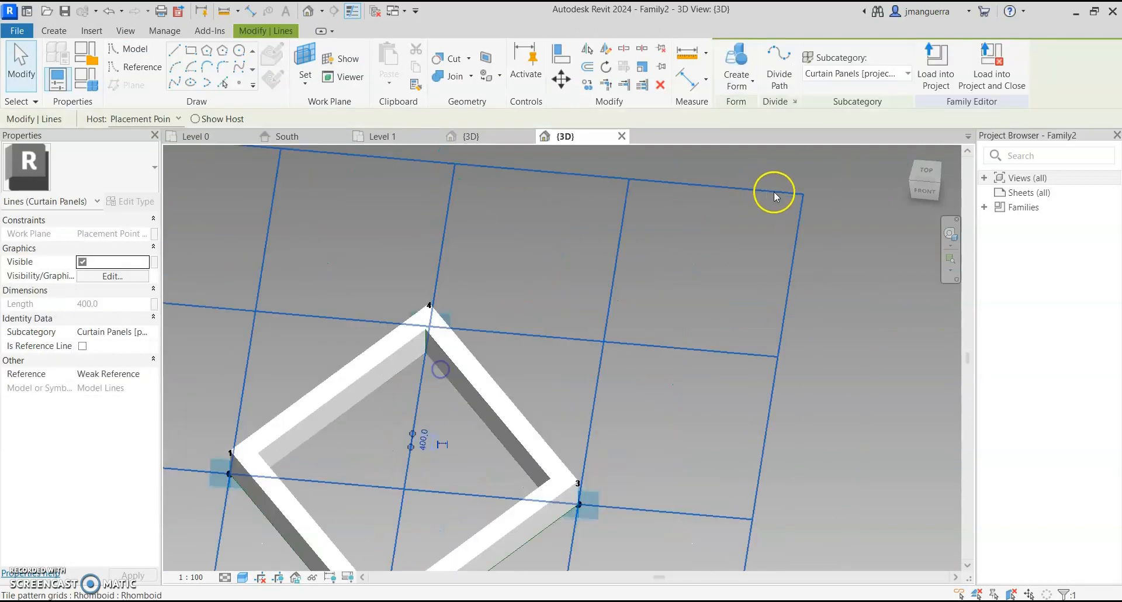
pyautogui.click(930, 171)
pyautogui.press('m')
pyautogui.press('v')
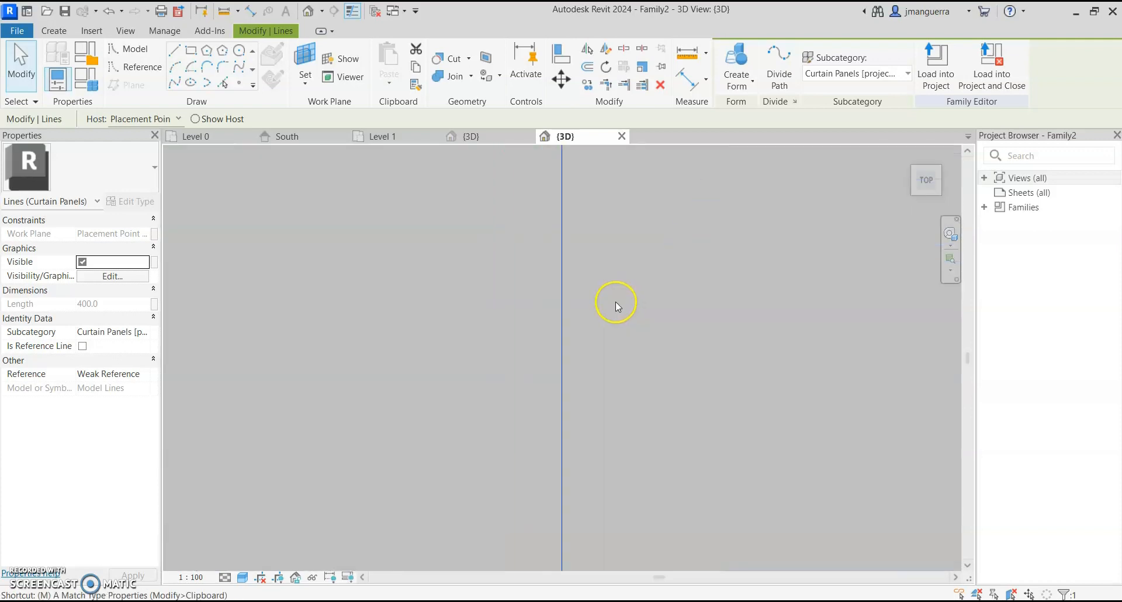
pyautogui.click(555, 301)
pyautogui.scroll(4, 493, 320)
pyautogui.scroll(-3, 494, 320)
pyautogui.click(513, 284)
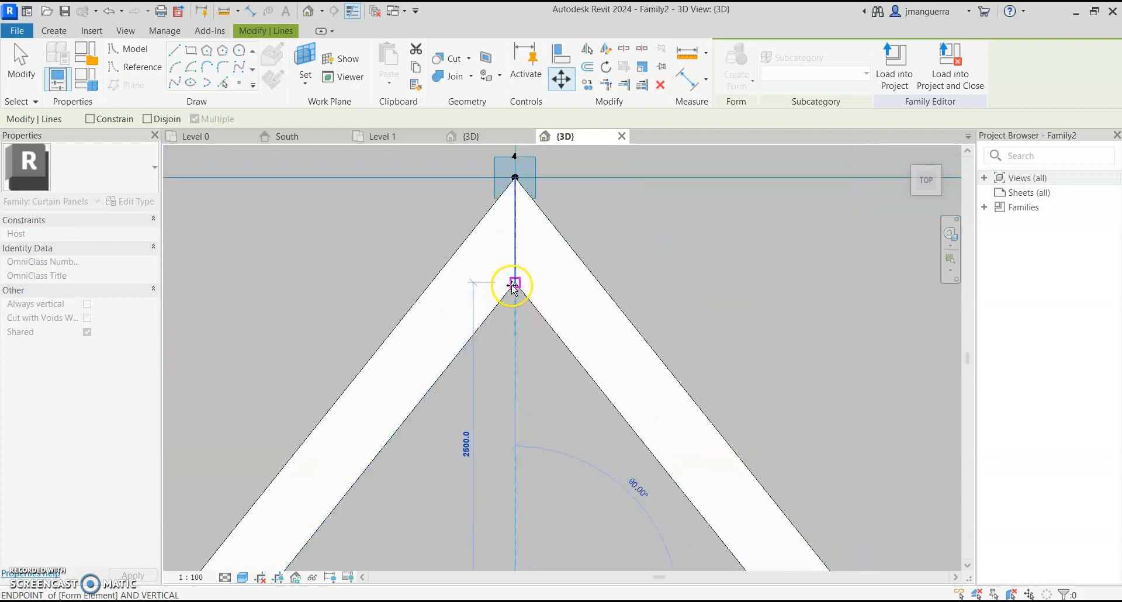
pyautogui.press('Escape')
# Draw a 320 mm horizontal model line from the lower end of the vertical line to the frame's left inner edge.
pyautogui.scroll(2, 511, 345)
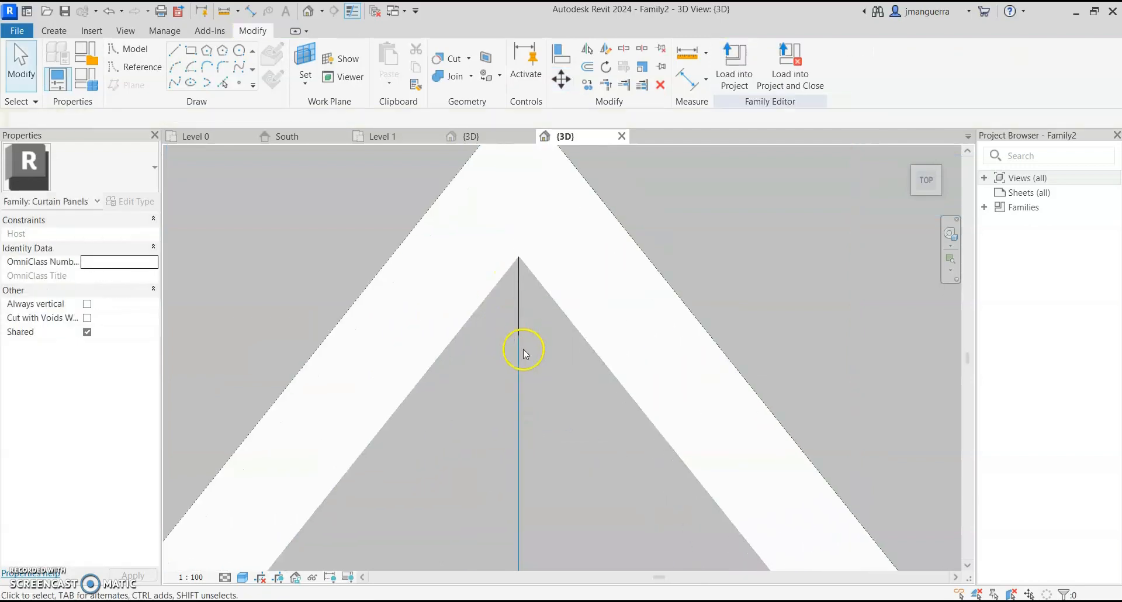
pyautogui.press('l')
pyautogui.press('i')
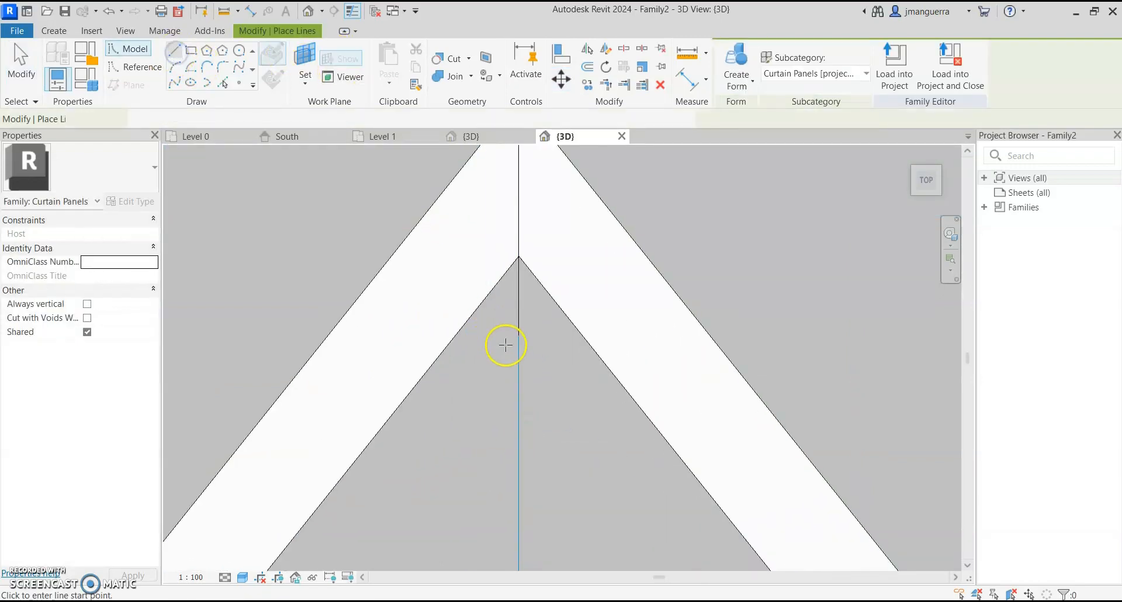
pyautogui.click(501, 333)
pyautogui.click(458, 335)
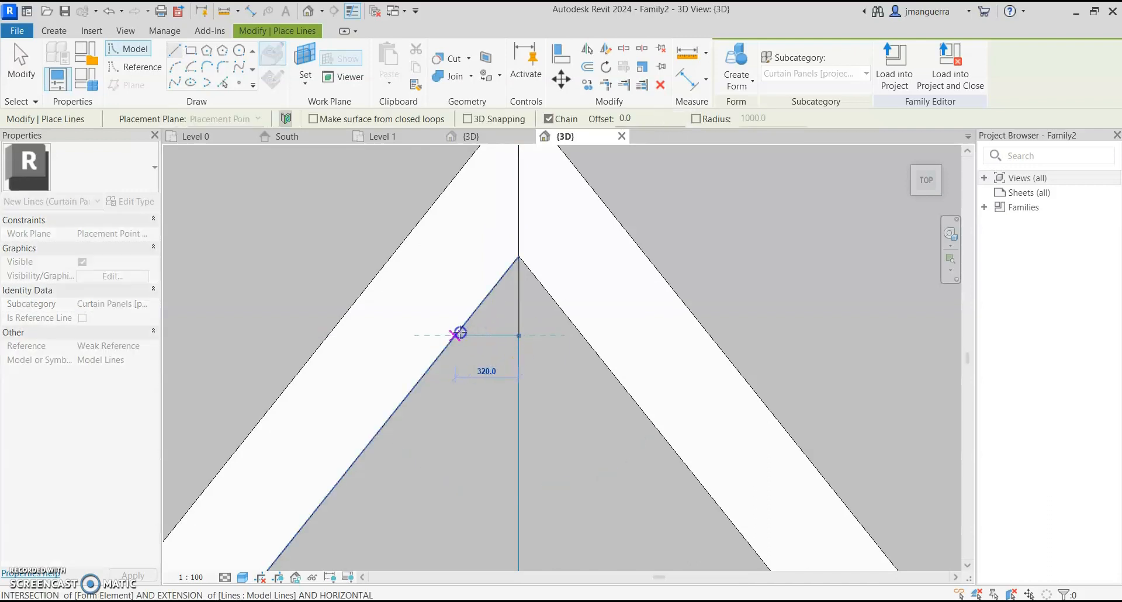
pyautogui.press('Escape')
pyautogui.press('Escape')
# Copy the horizontal model line 100 mm straight down.
pyautogui.click(503, 340)
pyautogui.press('Escape')
pyautogui.press('Tab')
pyautogui.click(503, 340)
pyautogui.click(503, 340)
pyautogui.click(503, 340)
pyautogui.click(499, 334)
pyautogui.press('c')
pyautogui.press('o')
pyautogui.click(519, 320)
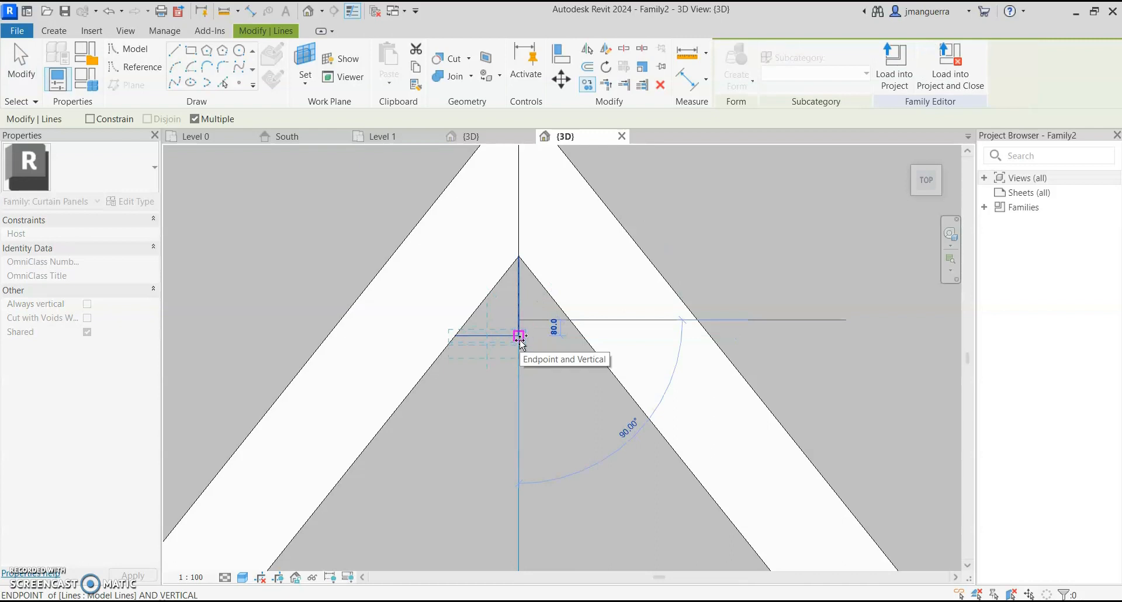
pyautogui.write('100')
pyautogui.press('Return')
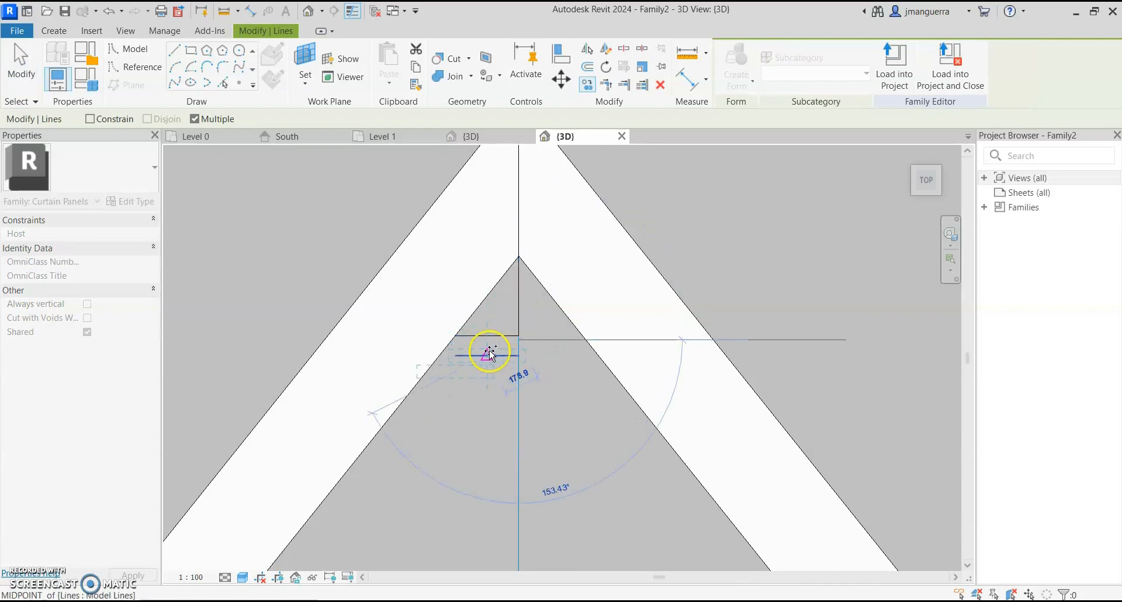
# Stretch the copied line's left end to the frame's inner edge and attach its right end to the vertical line's lower end.
pyautogui.press('Escape')
pyautogui.click(499, 352)
pyautogui.moveTo(456, 357); pyautogui.dragTo(439, 356)
pyautogui.moveTo(525, 355); pyautogui.dragTo(521, 336)
# Delete the 320 mm horizontal model line and mirror the slanted line about the vertical line.
pyautogui.click(481, 336)
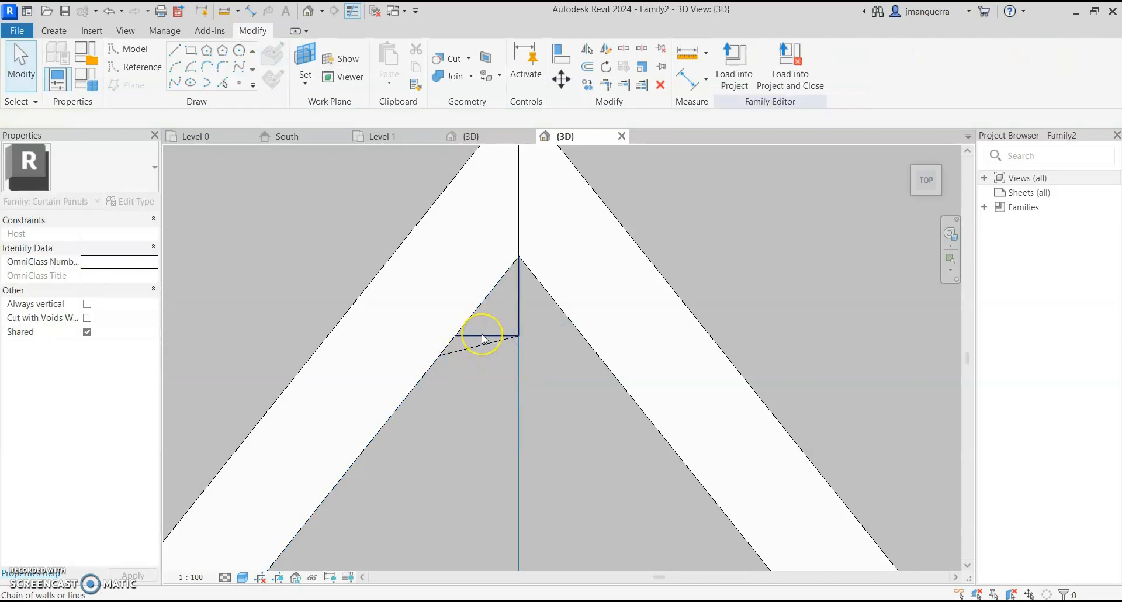
pyautogui.click(482, 336)
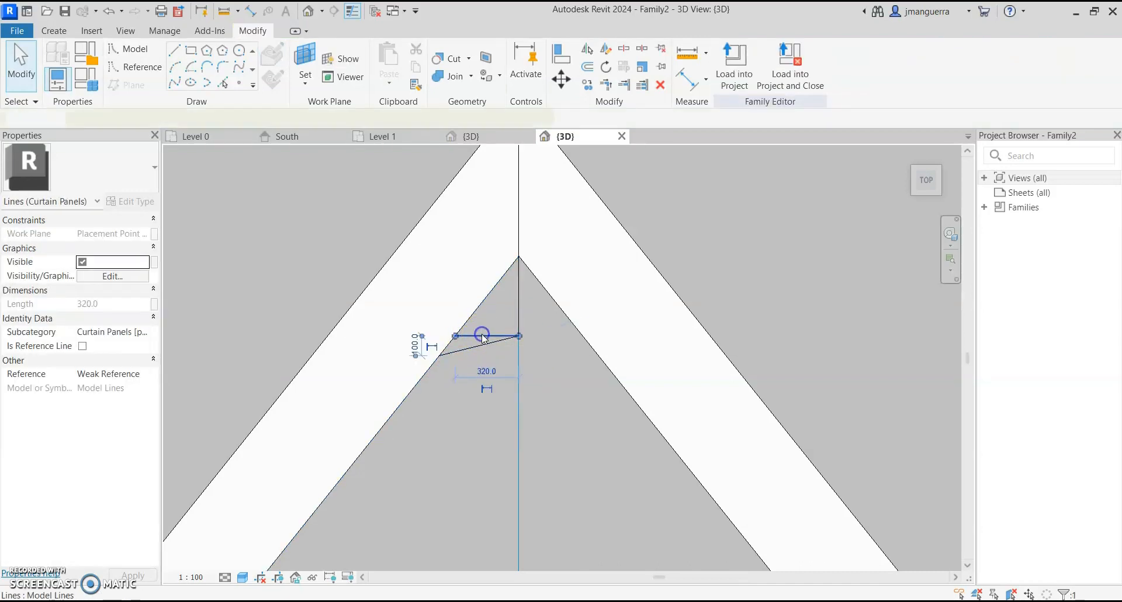
pyautogui.press('Delete')
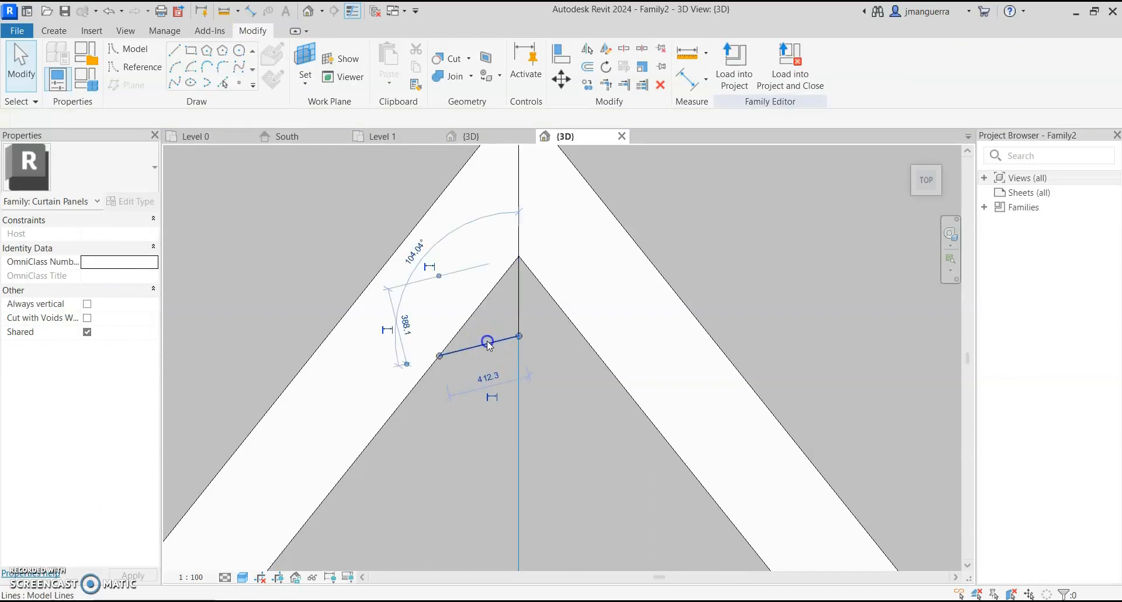
pyautogui.click(489, 344)
pyautogui.press('m')
pyautogui.press('m')
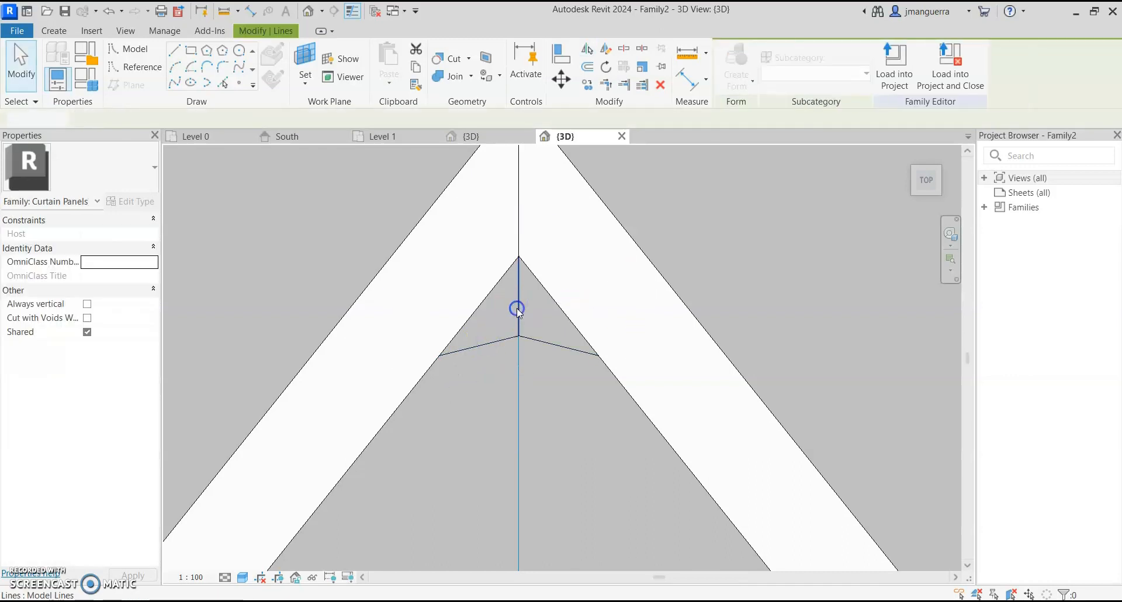
# Close the gusset profile with model lines along the frame's two inner edges and delete the vertical model line inside it.
pyautogui.scroll(-2, 517, 309)
pyautogui.keyDown('shift'); pyautogui.moveTo(545, 349); pyautogui.dragTo(531, 251, button='middle'); pyautogui.keyUp('shift')
pyautogui.scroll(1, 531, 251)
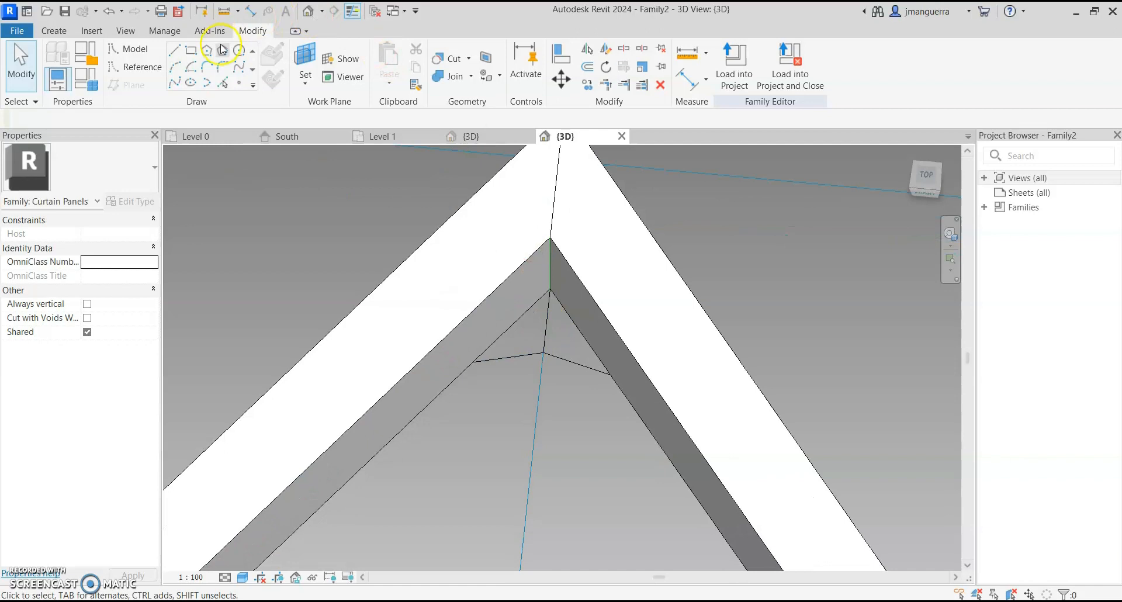
pyautogui.click(177, 51)
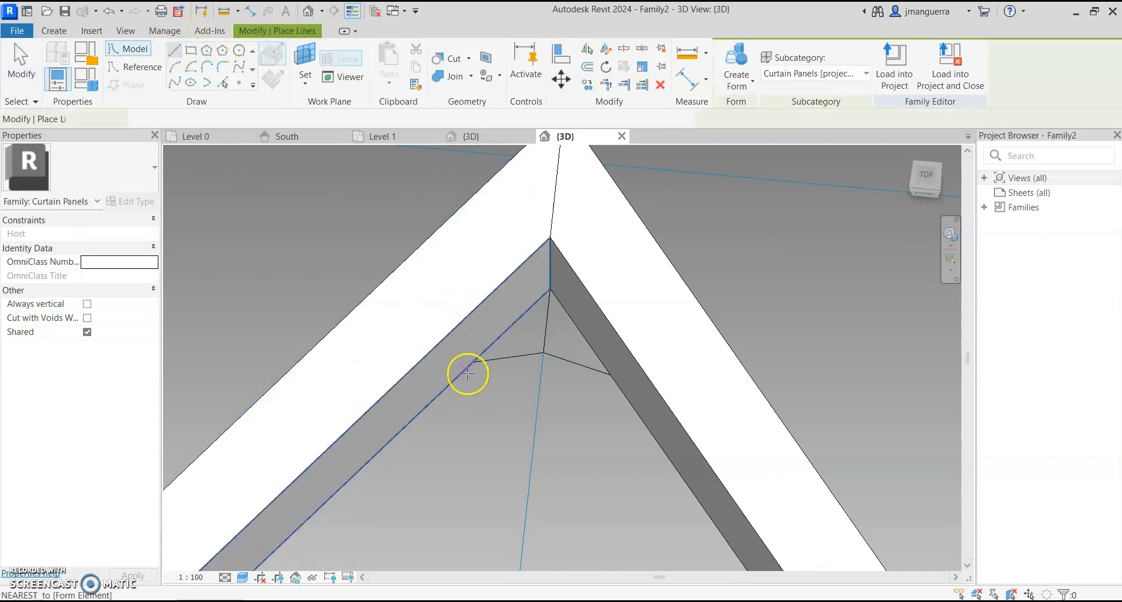
pyautogui.click(547, 289)
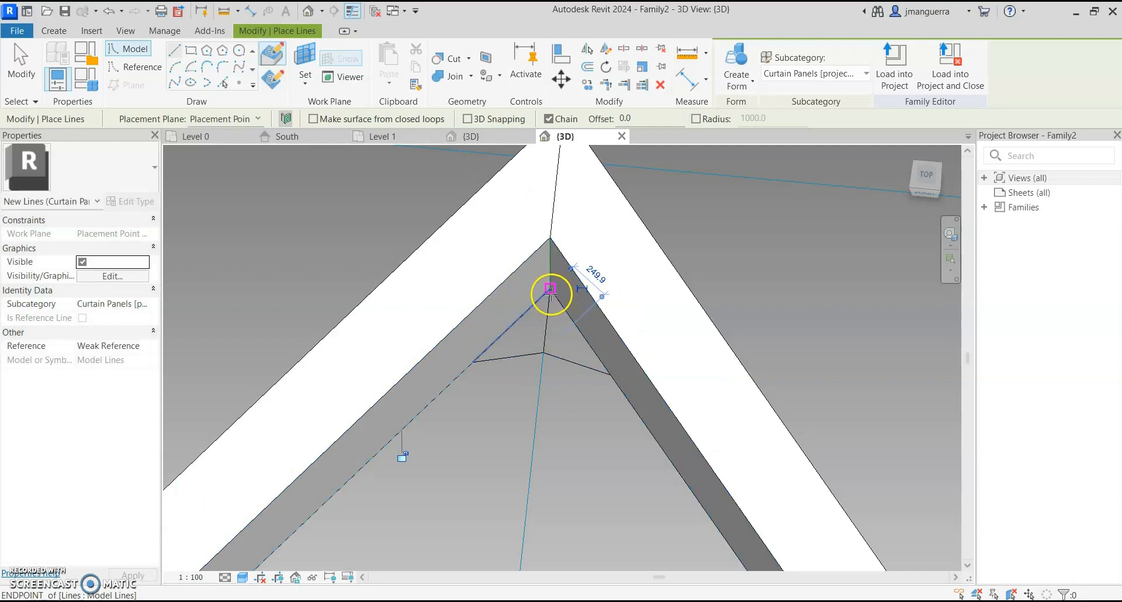
pyautogui.click(547, 288)
pyautogui.click(611, 372)
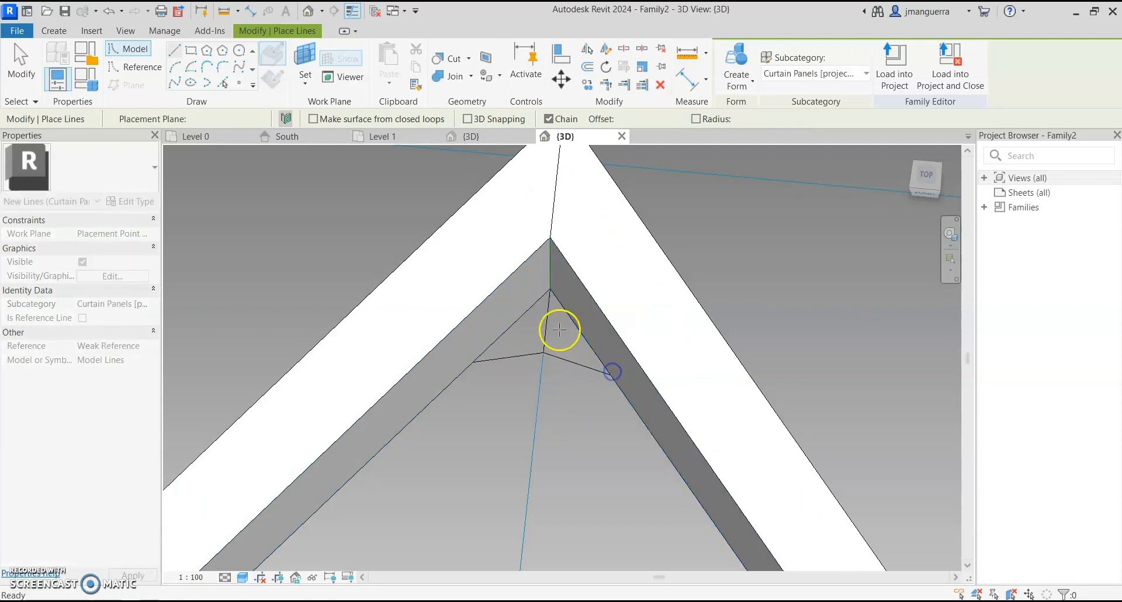
pyautogui.press('Escape')
pyautogui.press('Escape')
pyautogui.click(550, 325)
# Create a solid form from the closed gusset profile and the reference line at the frame's inner corner.
pyautogui.press('Tab')
pyautogui.click(532, 311)
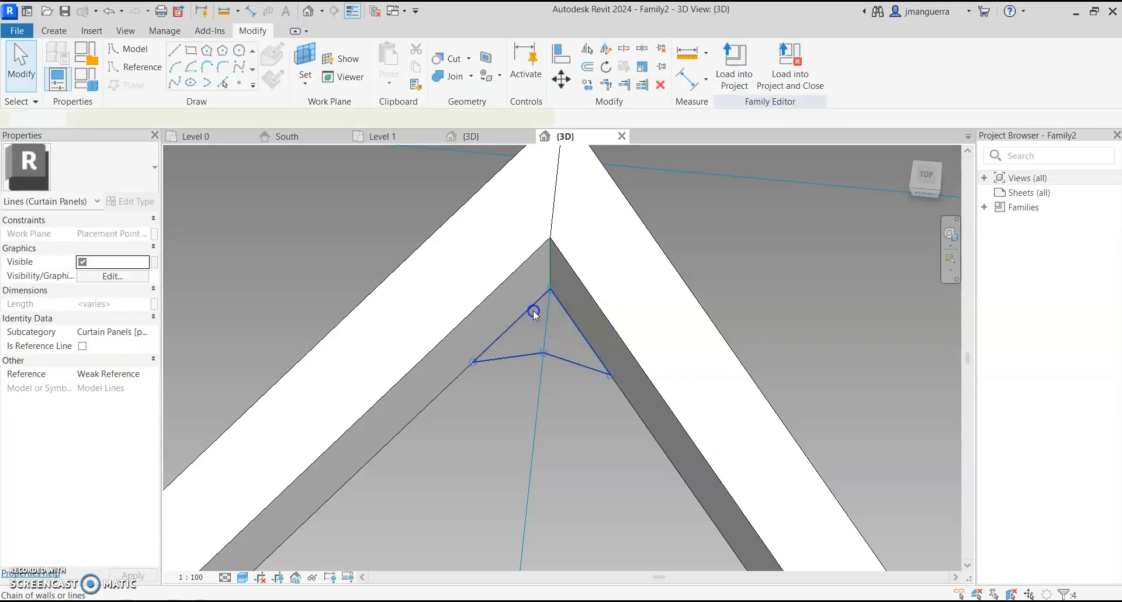
pyautogui.keyDown('ctrl'); pyautogui.click(553, 269); pyautogui.keyUp('ctrl')
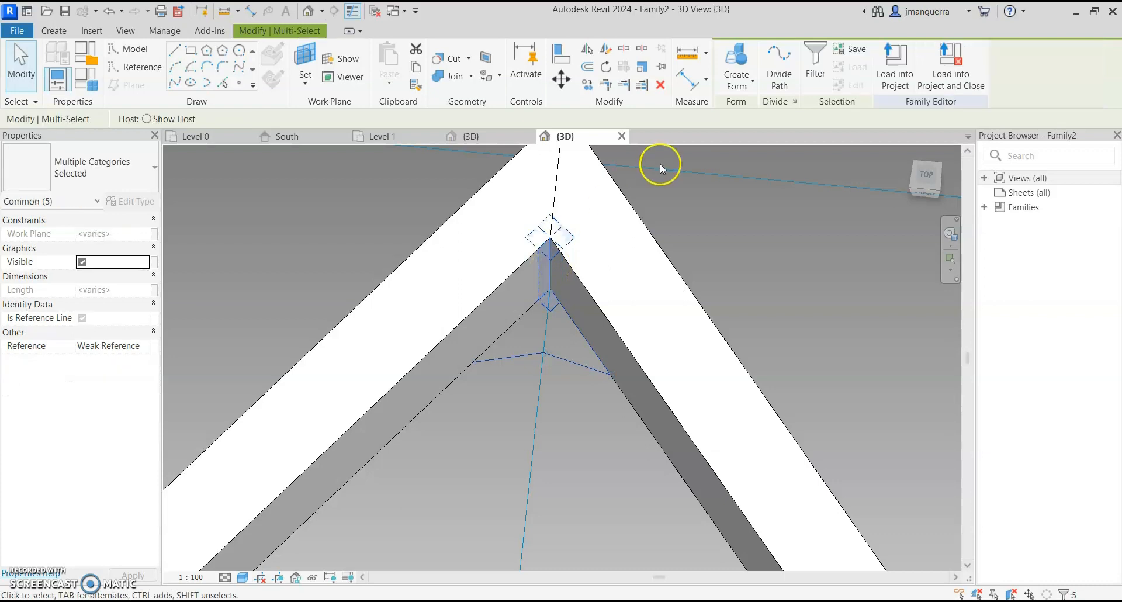
pyautogui.click(742, 65)
pyautogui.scroll(-2, 562, 270)
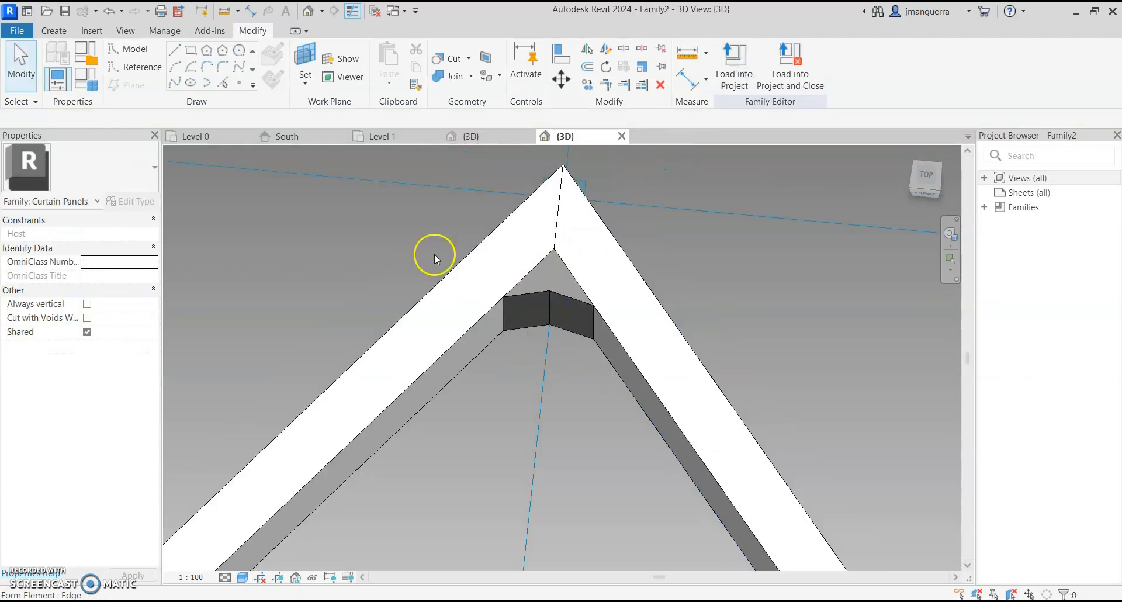
# Associate the corner gusset's material with the existing FRAME MATERIAL family parameter.
pyautogui.scroll(-4, 532, 279)
pyautogui.keyDown('shift'); pyautogui.moveTo(555, 370); pyautogui.dragTo(576, 361, button='middle'); pyautogui.keyUp('shift')
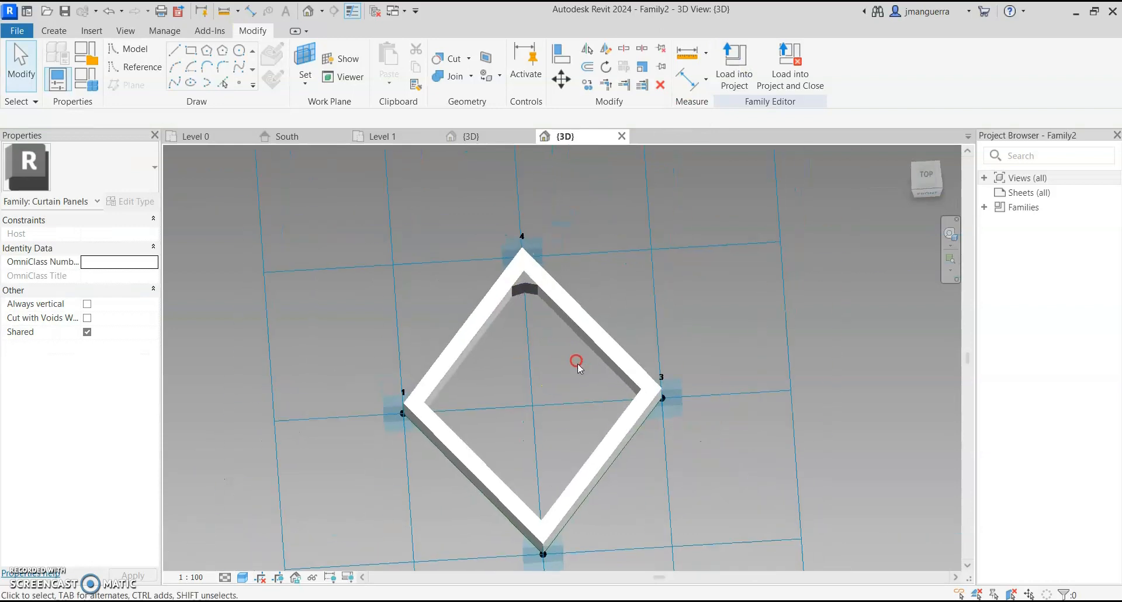
pyautogui.scroll(2, 544, 280)
pyautogui.scroll(-3, 526, 273)
pyautogui.scroll(5, 481, 269)
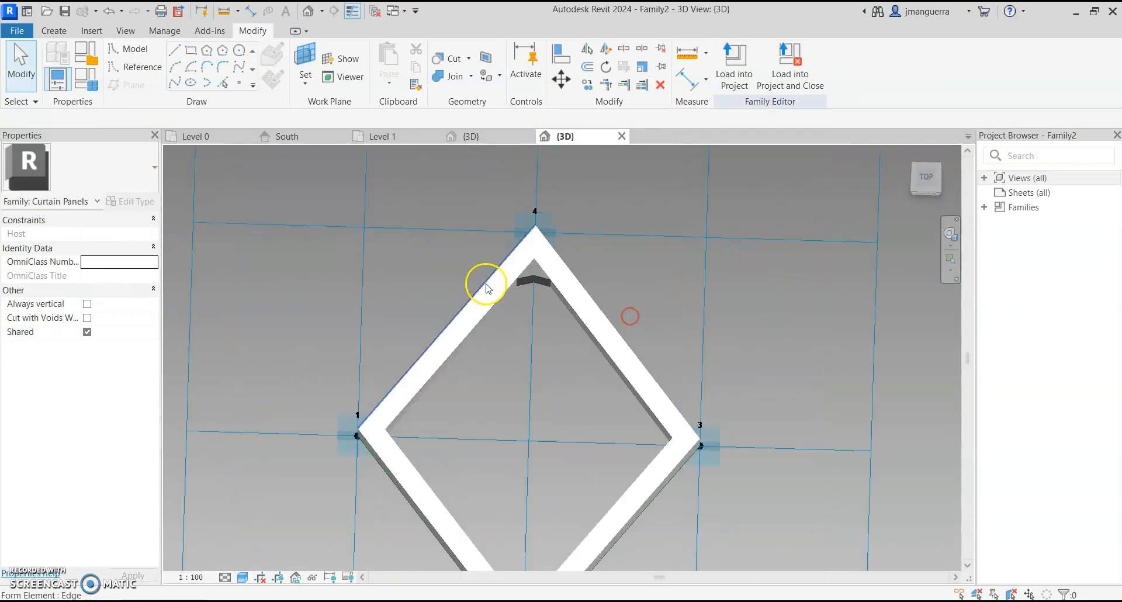
pyautogui.moveTo(467, 202); pyautogui.dragTo(385, 223)
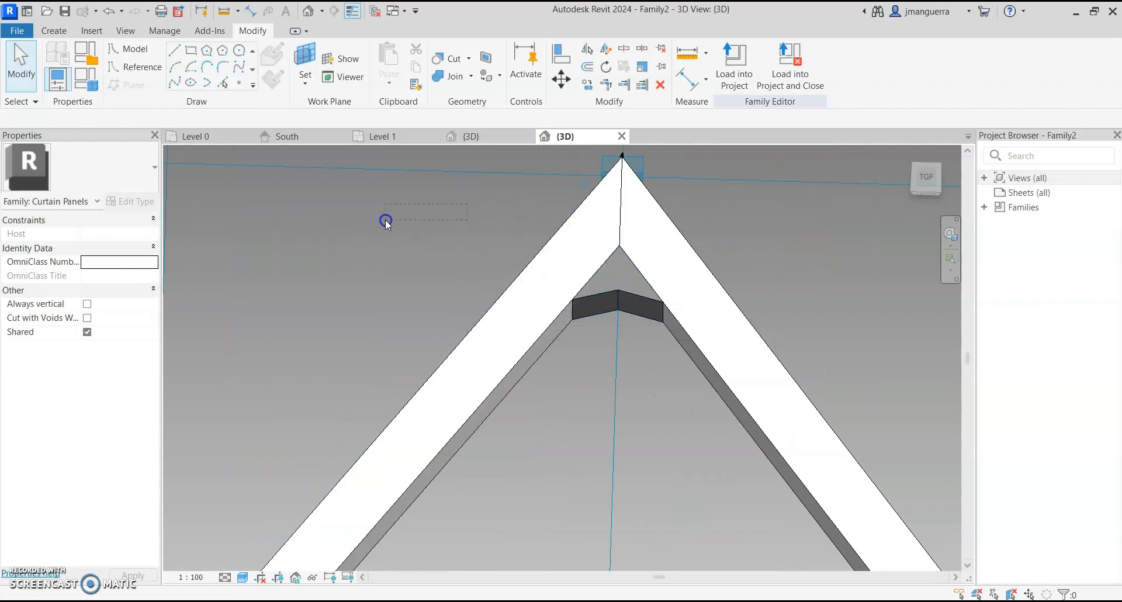
pyautogui.click(590, 304)
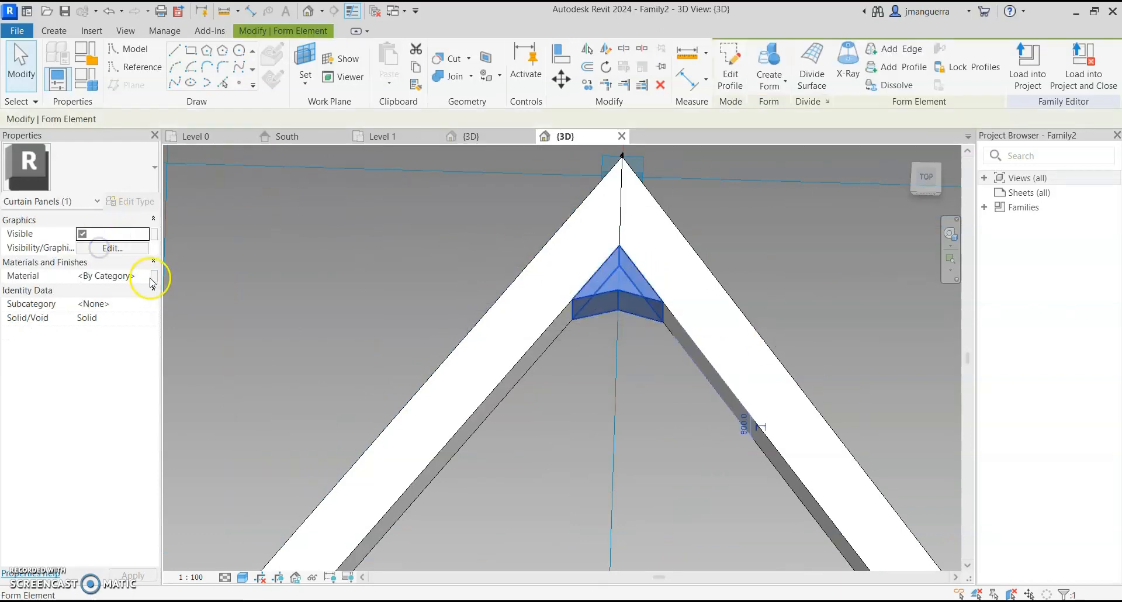
pyautogui.click(153, 277)
pyautogui.click(490, 264)
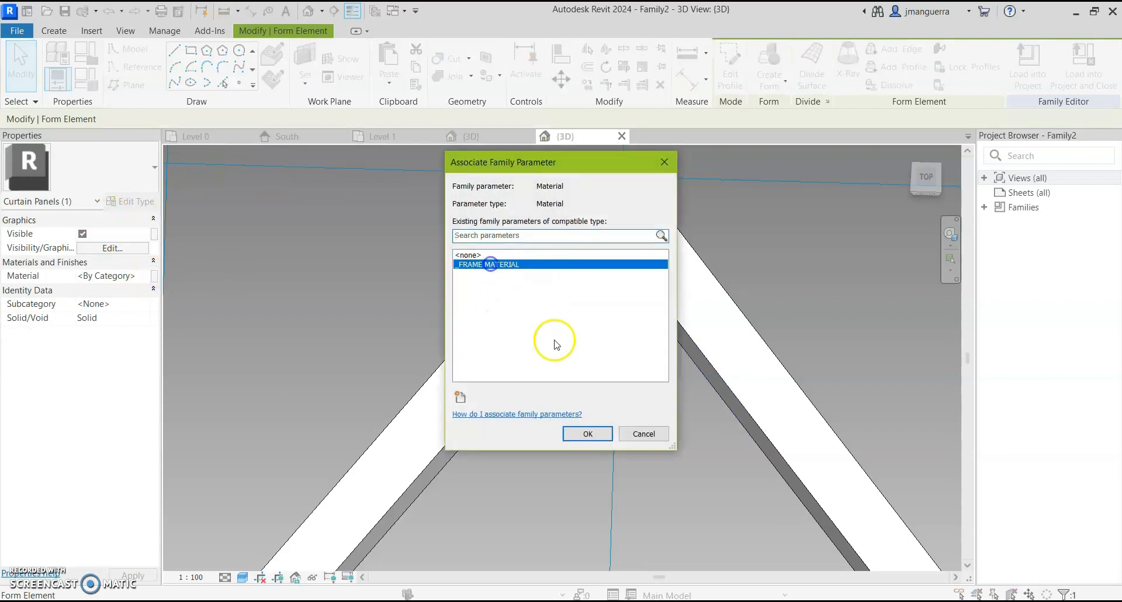
pyautogui.click(588, 434)
pyautogui.click(784, 271)
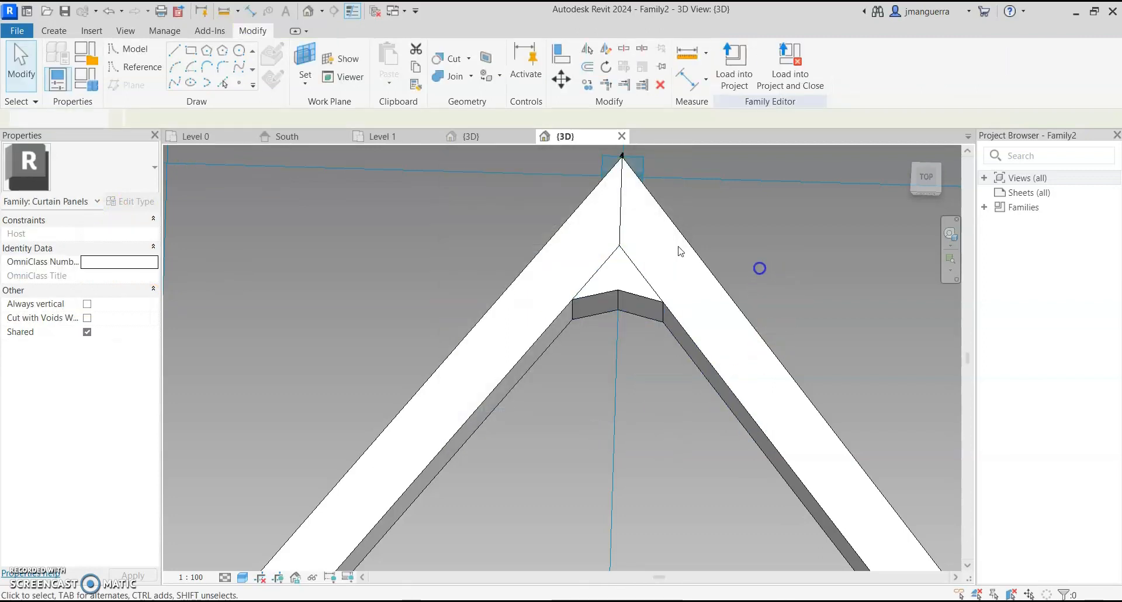
pyautogui.scroll(-2, 681, 264)
pyautogui.moveTo(748, 301); pyautogui.dragTo(694, 280, button='middle')
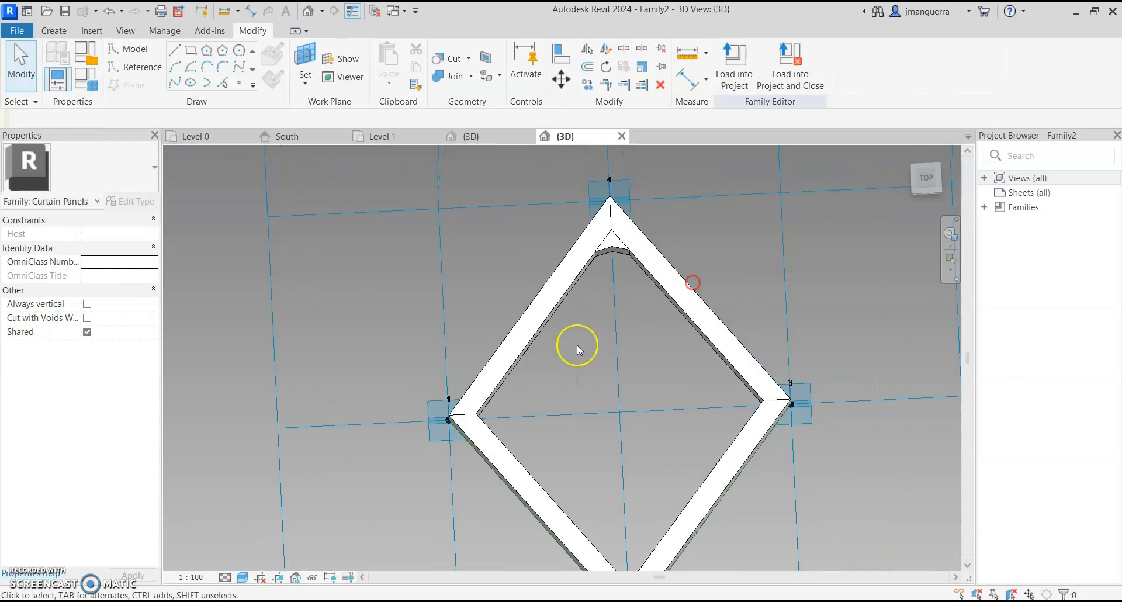
pyautogui.moveTo(561, 382); pyautogui.dragTo(523, 344, button='middle')
pyautogui.click(475, 361)
pyautogui.click(641, 563)
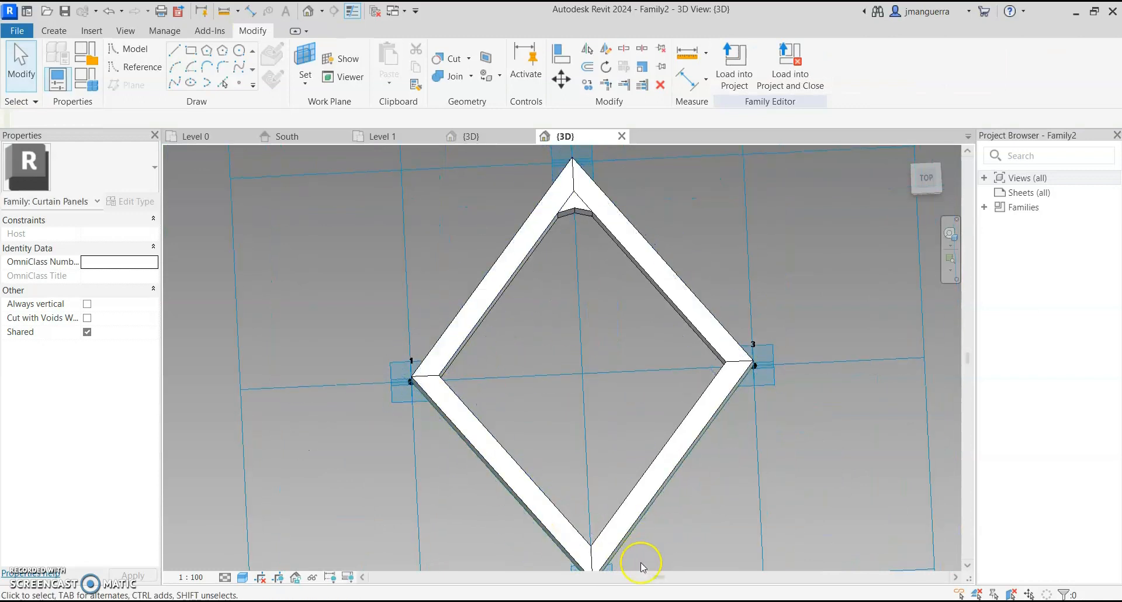
pyautogui.click(670, 431)
pyautogui.click(659, 195)
# Mirror the gusset and its reference line in the top view about the axis through points 1 and 3 to the opposite corner.
pyautogui.scroll(5, 546, 180)
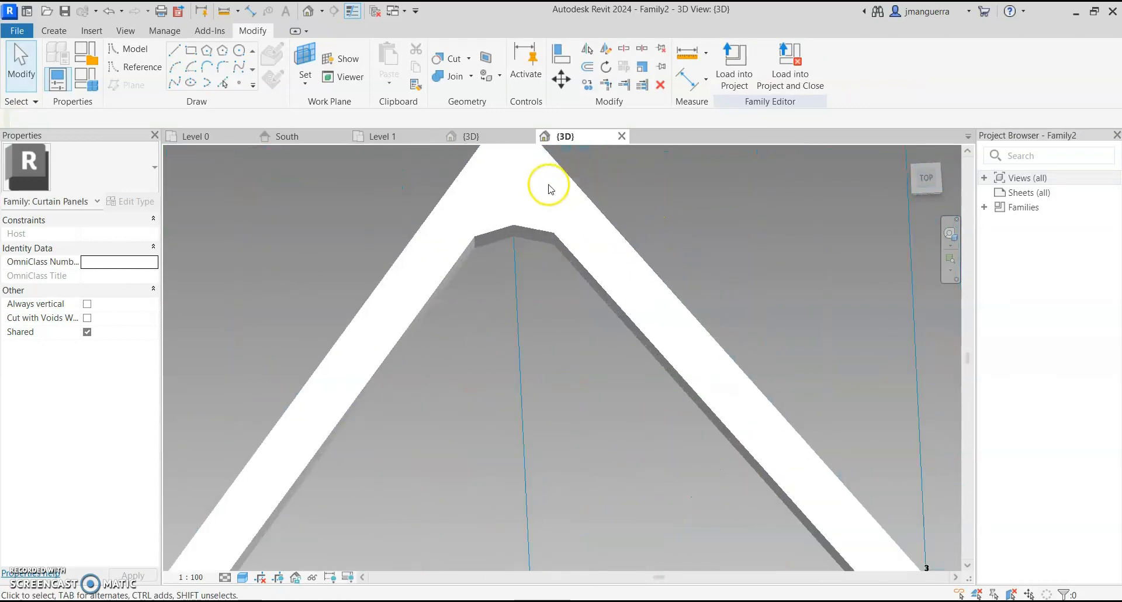
pyautogui.moveTo(355, 171); pyautogui.dragTo(724, 350)
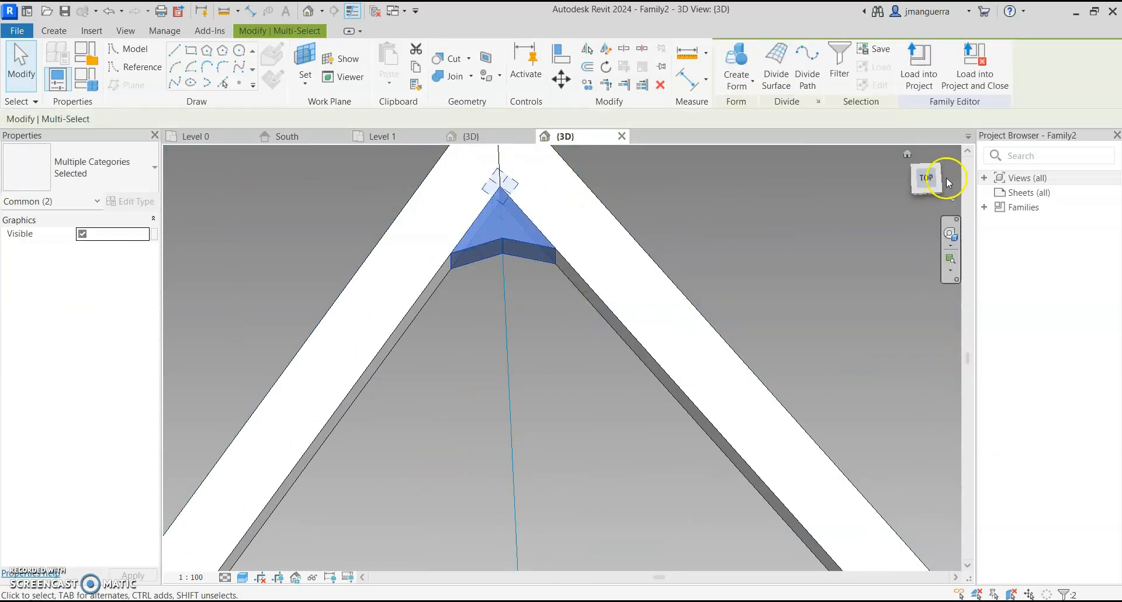
pyautogui.click(931, 181)
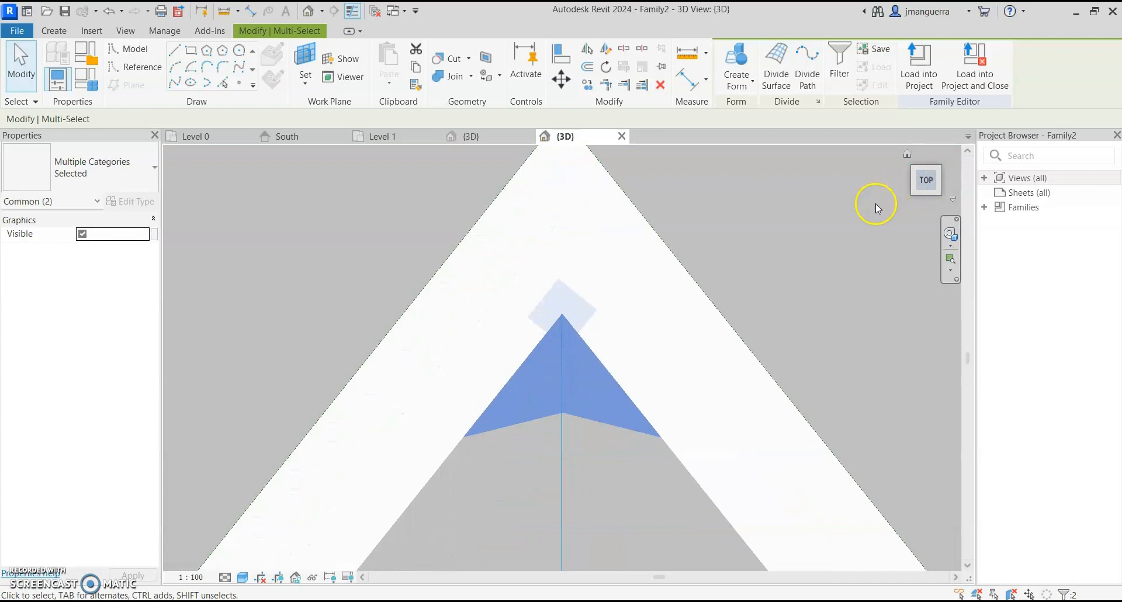
pyautogui.moveTo(708, 471); pyautogui.dragTo(626, 170, button='middle')
pyautogui.scroll(-3, 584, 188)
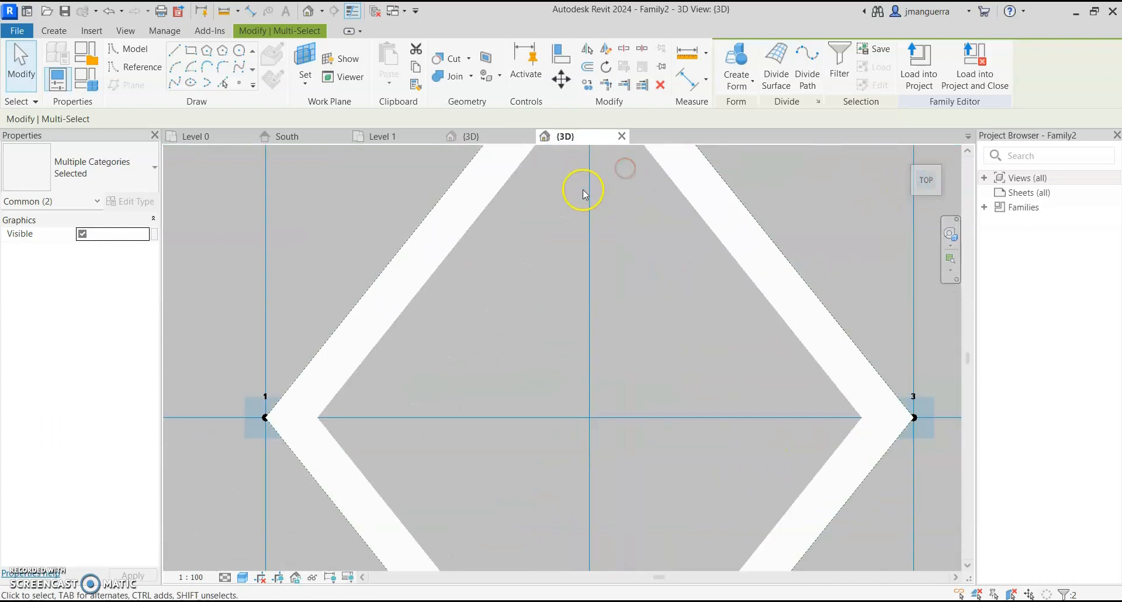
pyautogui.press('m')
pyautogui.press('m')
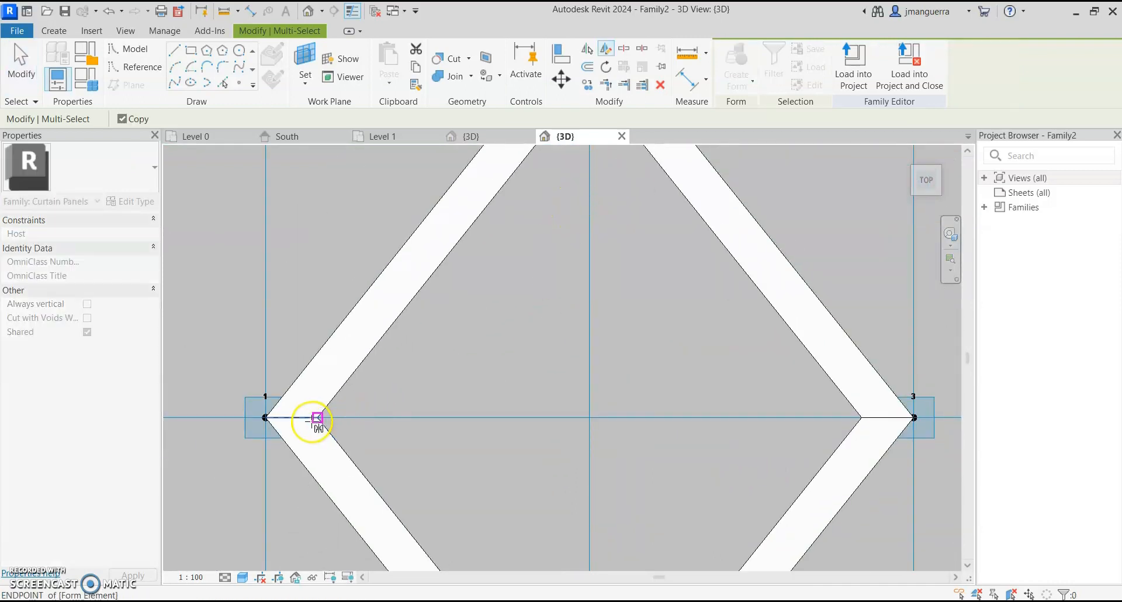
pyautogui.scroll(-4, 355, 421)
pyautogui.moveTo(523, 414); pyautogui.dragTo(512, 280, button='middle')
pyautogui.click(512, 280)
pyautogui.scroll(-3, 517, 335)
pyautogui.click(442, 269)
pyautogui.scroll(2, 441, 268)
pyautogui.scroll(1, 489, 390)
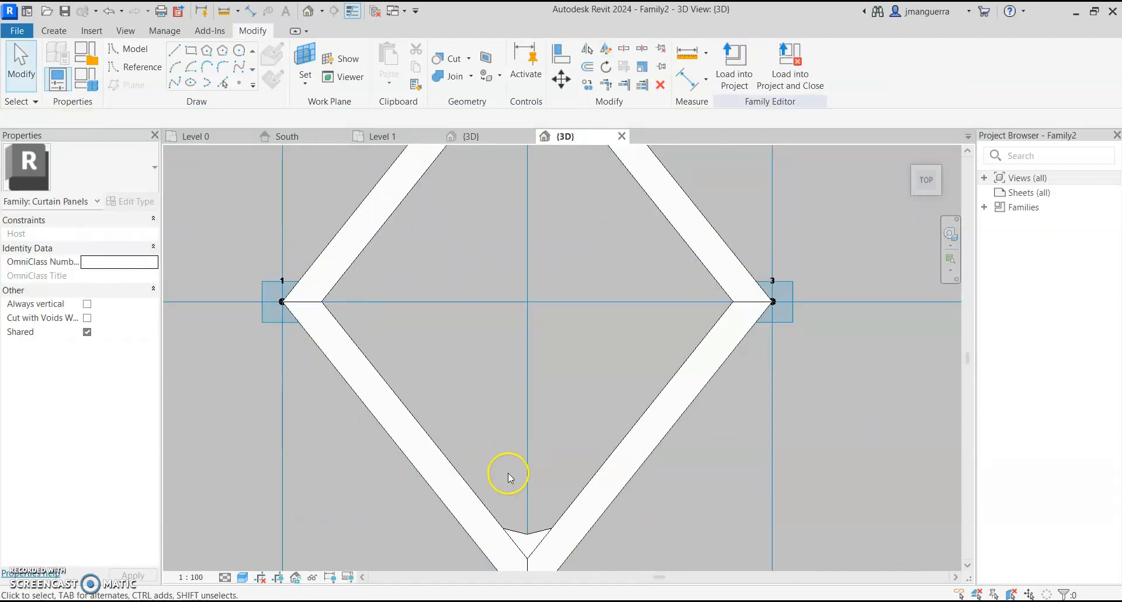
# Copy the mirrored gusset with its reference line onto the frame's inner edge between points 1 and 2.
pyautogui.moveTo(507, 472); pyautogui.dragTo(481, 376, button='middle')
pyautogui.moveTo(463, 367); pyautogui.dragTo(596, 477)
pyautogui.press('o')
pyautogui.click(446, 433)
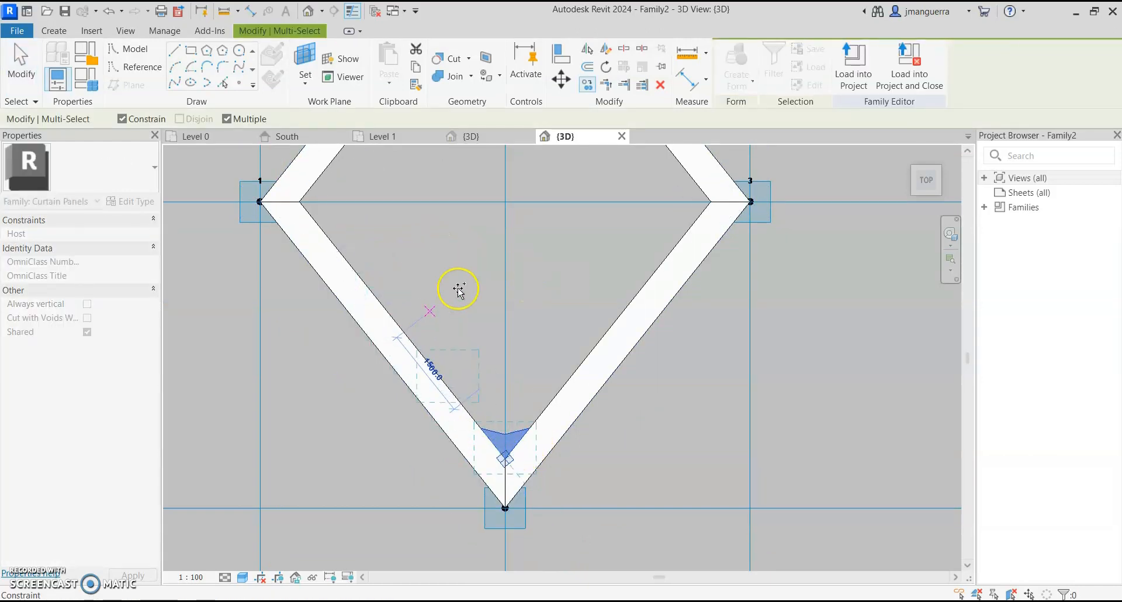
pyautogui.moveTo(373, 225); pyautogui.dragTo(413, 295, button='middle')
pyautogui.press('Escape')
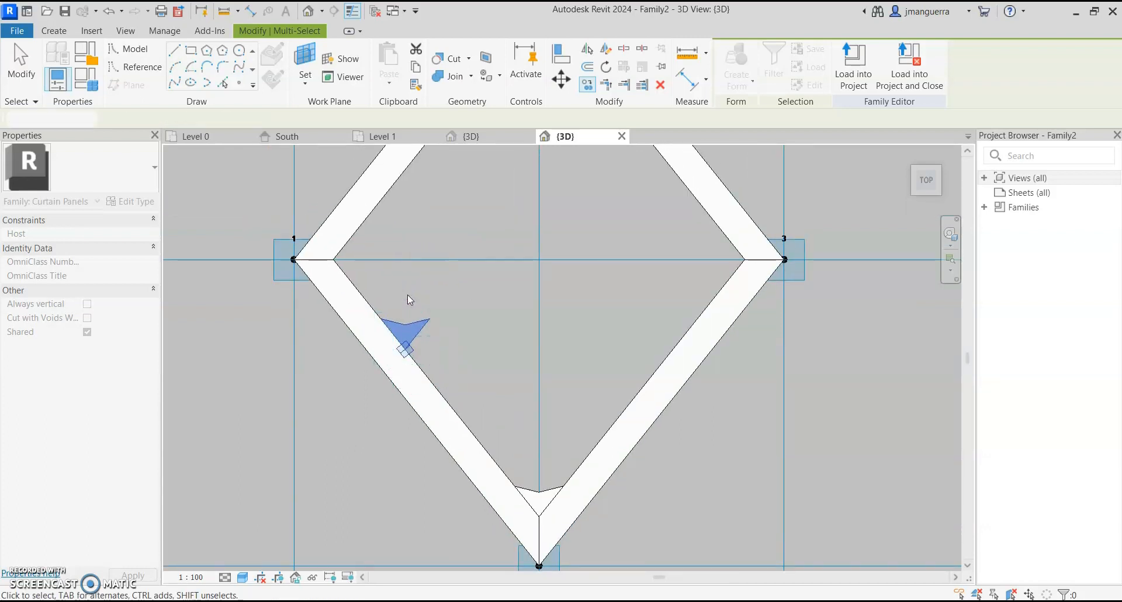
# Try to rotate the copied gusset 90° clockwise about its pointed tip.
pyautogui.press('r')
pyautogui.press('o')
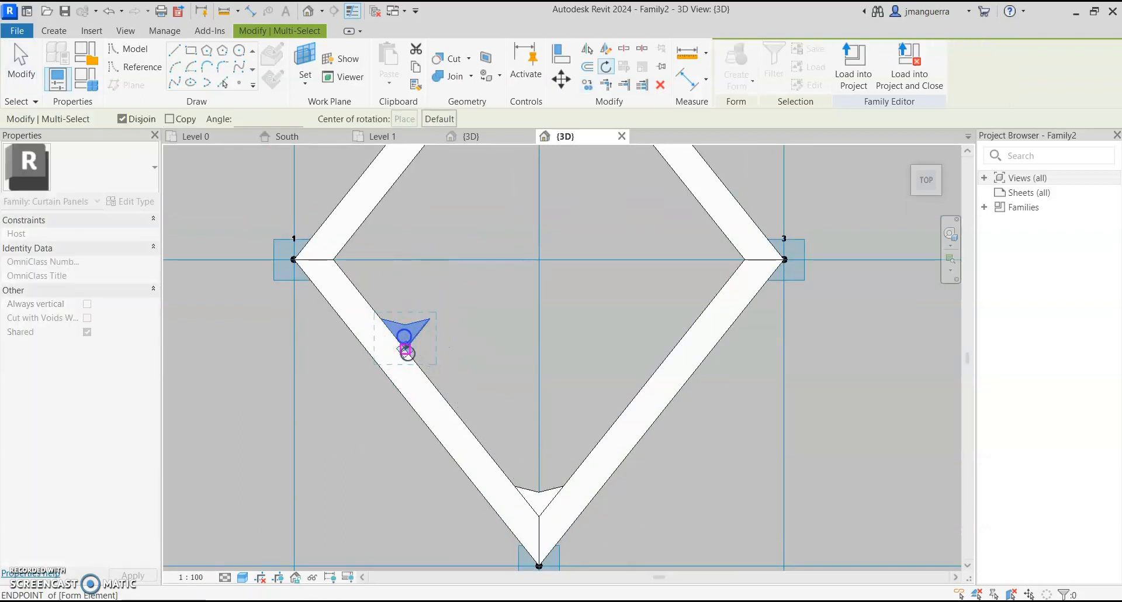
pyautogui.scroll(2, 406, 353)
pyautogui.click(404, 346)
pyautogui.click(405, 302)
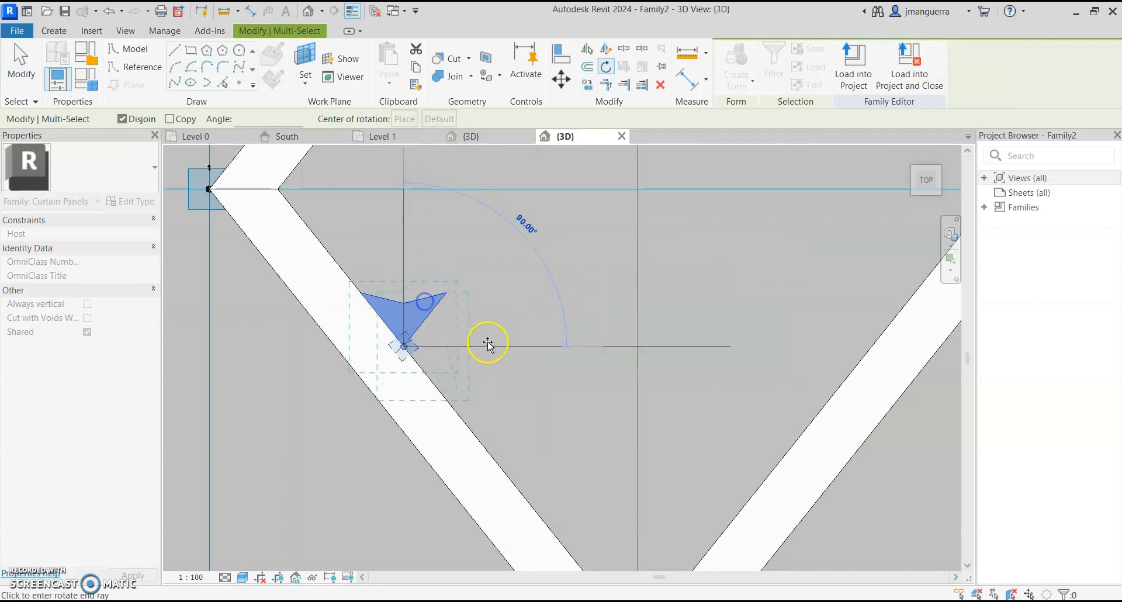
pyautogui.click(492, 347)
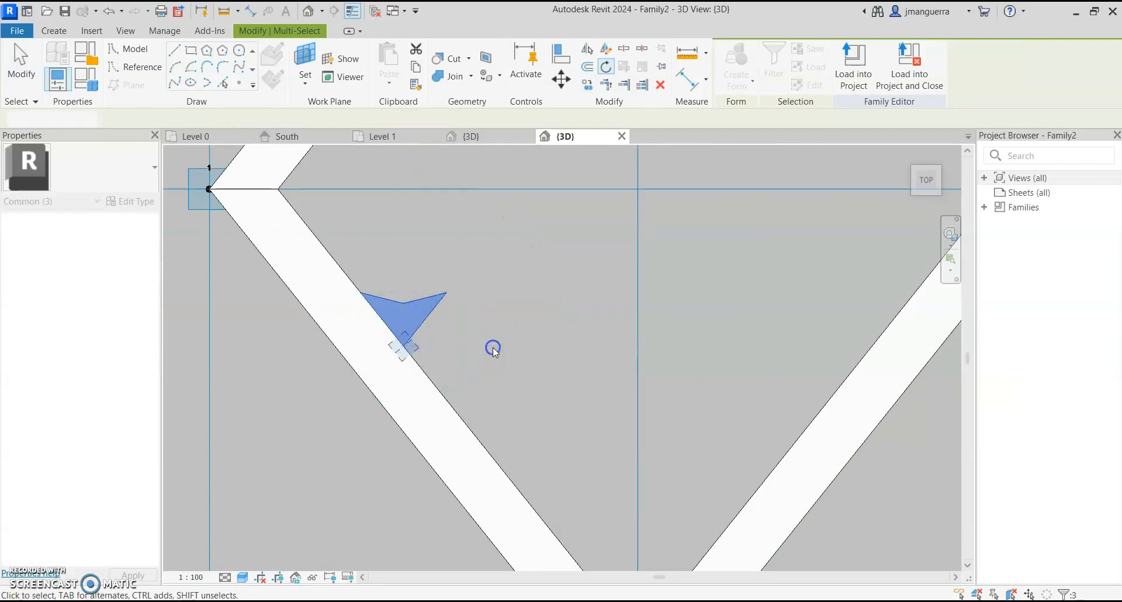
pyautogui.press('Escape')
pyautogui.scroll(-2, 415, 327)
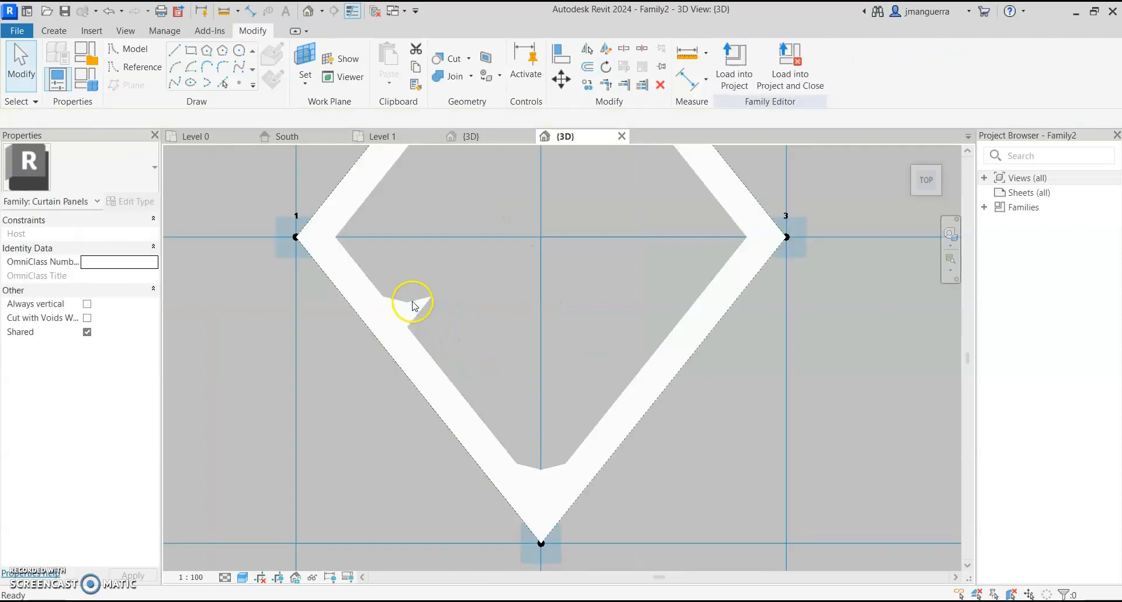
# Delete the copied gusset on the frame's inner edge and try to move its leftover reference line.
pyautogui.click(425, 300)
pyautogui.press('Delete')
pyautogui.click(413, 328)
pyautogui.press('m')
pyautogui.press('v')
pyautogui.scroll(1, 390, 333)
pyautogui.scroll(1, 390, 333)
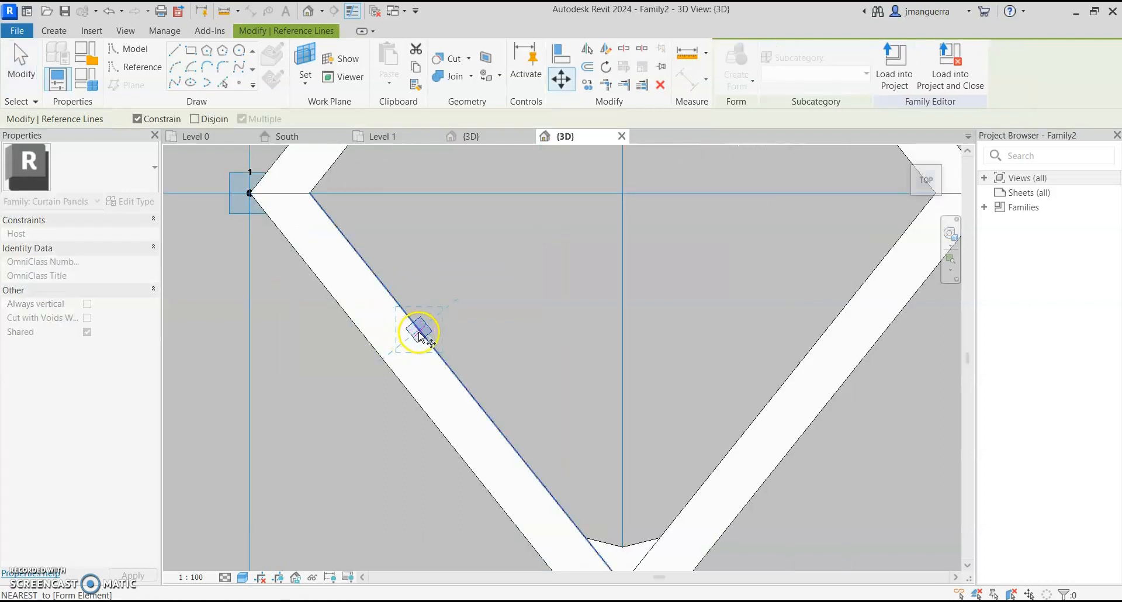
pyautogui.press('Escape')
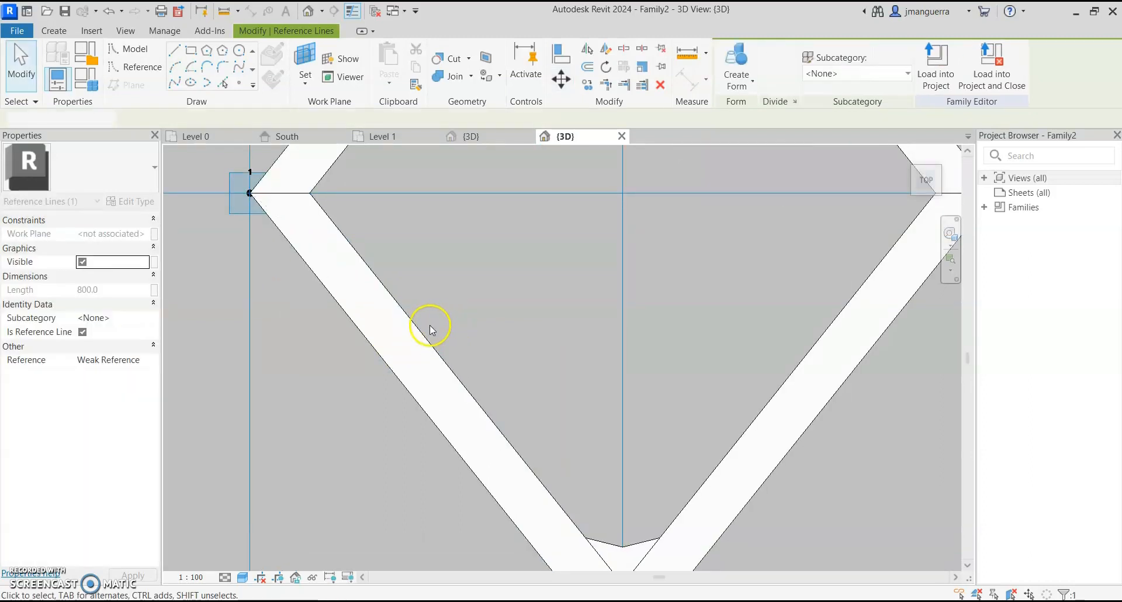
pyautogui.press('Escape')
pyautogui.click(415, 332)
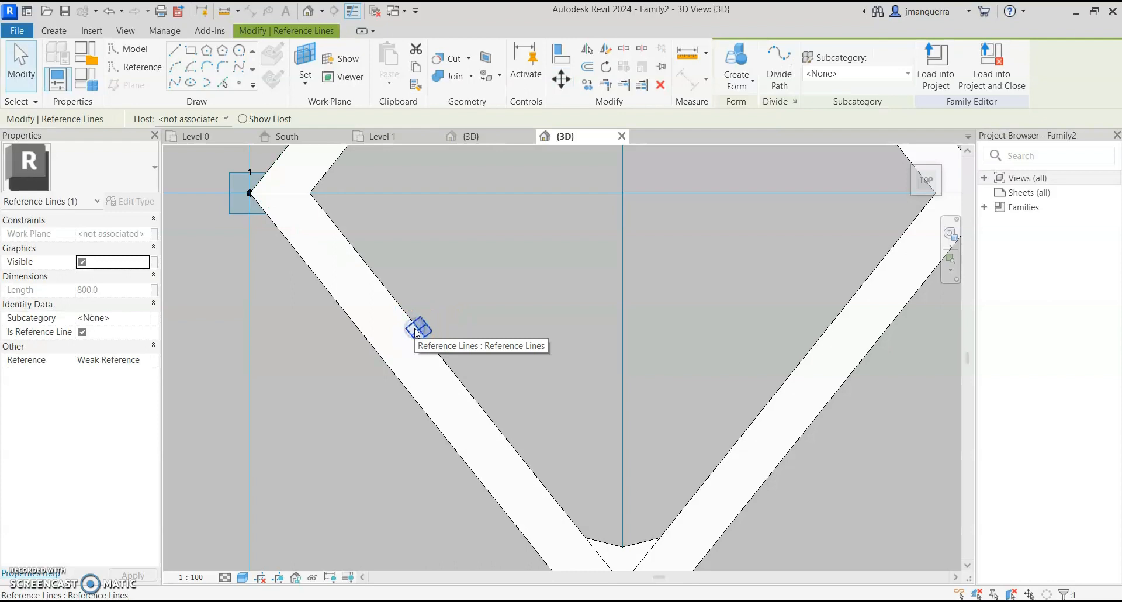
pyautogui.click(444, 314)
pyautogui.moveTo(444, 315)
pyautogui.keyDown('shift'); pyautogui.mouseDown(button='middle')
pyautogui.moveTo(571, 295)
pyautogui.moveTo(517, 301)
pyautogui.moveTo(534, 391)
pyautogui.moveTo(428, 302)
pyautogui.mouseUp(button='middle'); pyautogui.keyUp('shift')
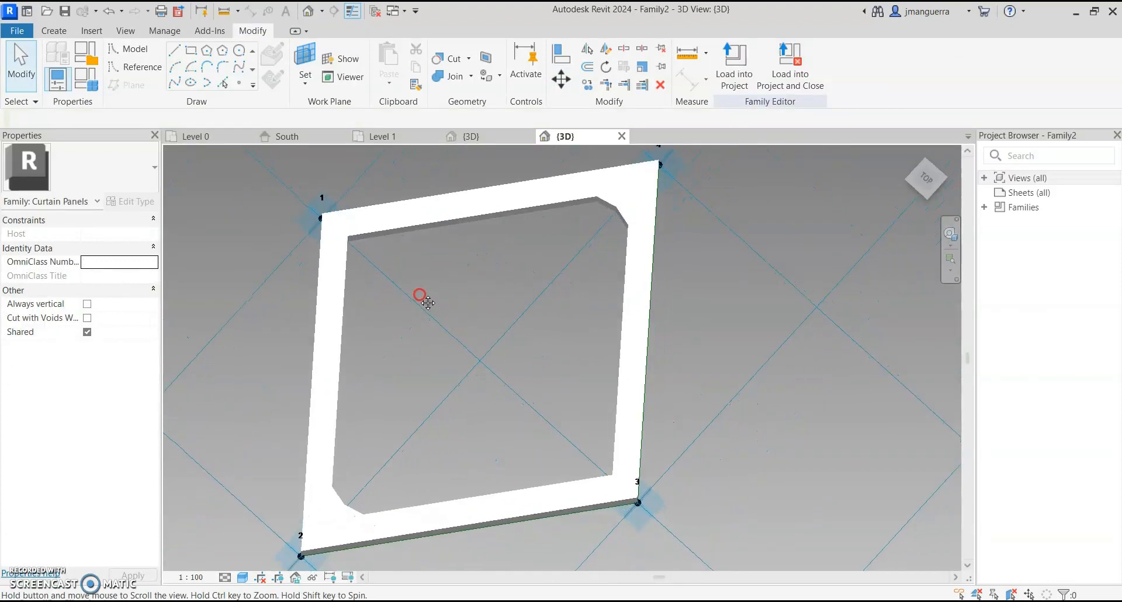
# Draw a vertical line along the frame's inner corner edge at point 1 and convert it to a reference line.
pyautogui.scroll(6, 315, 221)
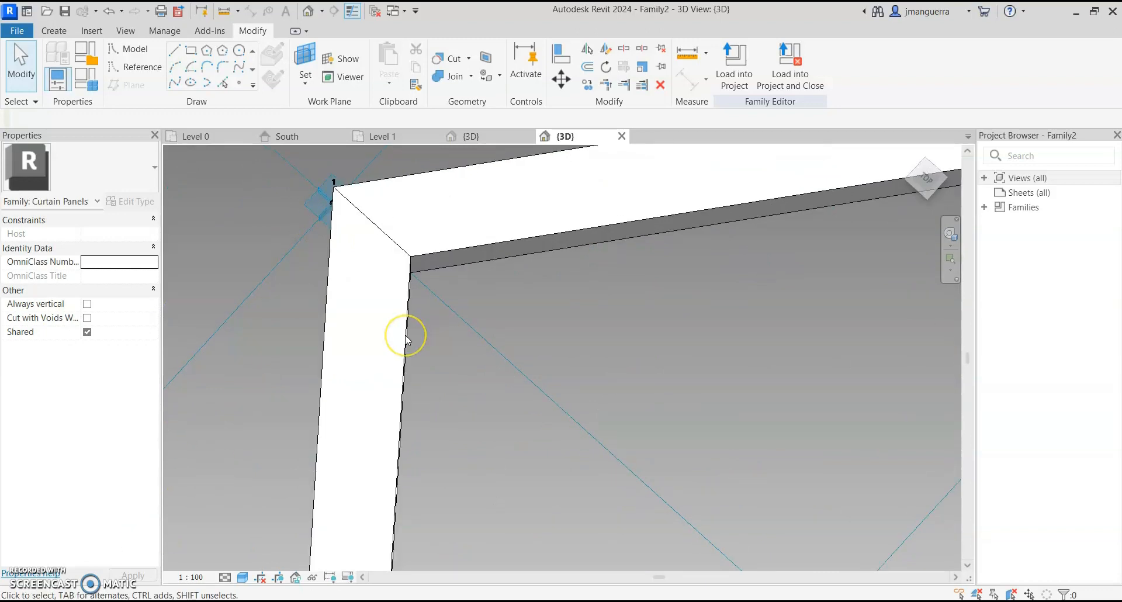
pyautogui.scroll(-6, 406, 335)
pyautogui.keyDown('shift'); pyautogui.moveTo(507, 372); pyautogui.dragTo(496, 321, button='middle'); pyautogui.keyUp('shift')
pyautogui.scroll(4, 419, 293)
pyautogui.scroll(-1, 490, 323)
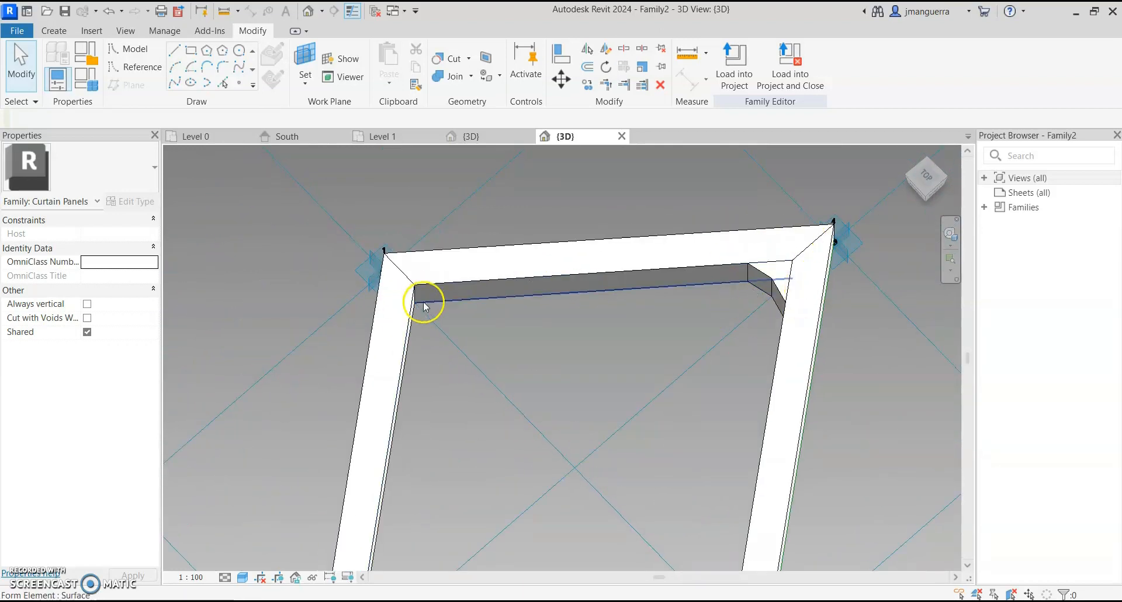
pyautogui.keyDown('shift'); pyautogui.moveTo(453, 334); pyautogui.dragTo(484, 372, button='middle'); pyautogui.keyUp('shift')
pyautogui.scroll(1, 475, 406)
pyautogui.keyDown('shift'); pyautogui.moveTo(475, 419); pyautogui.dragTo(468, 574, button='middle'); pyautogui.keyUp('shift')
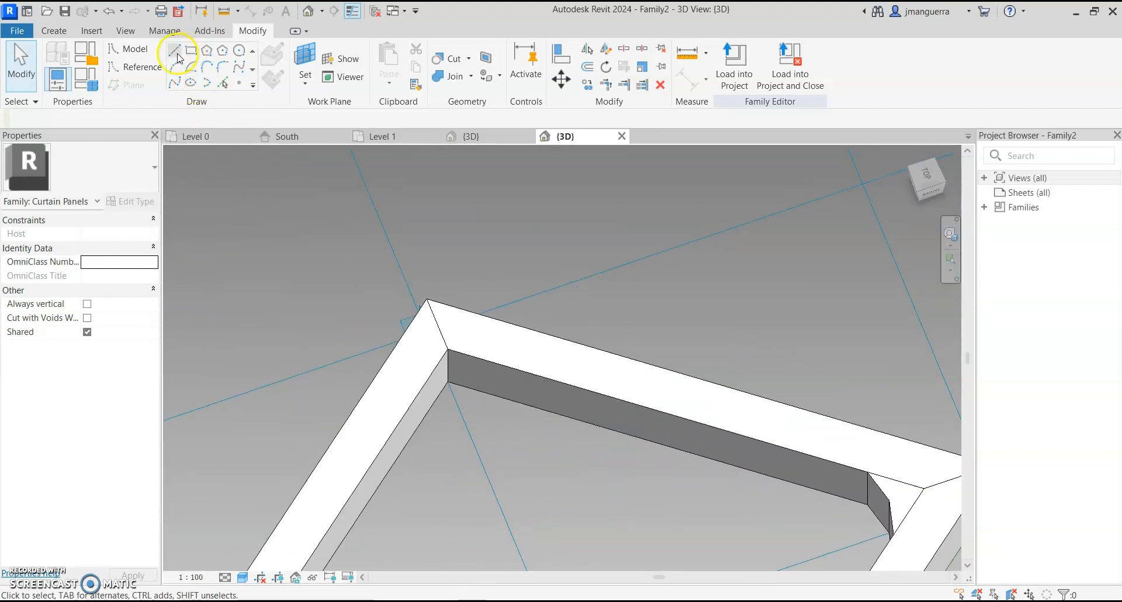
pyautogui.scroll(2, 490, 417)
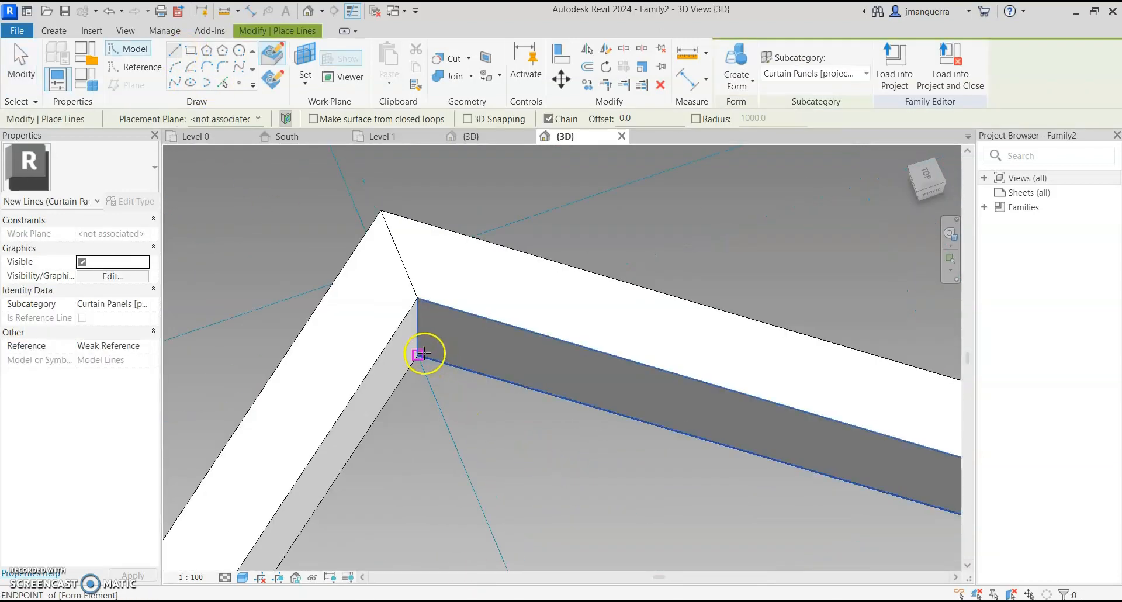
pyautogui.click(418, 354)
pyautogui.click(417, 298)
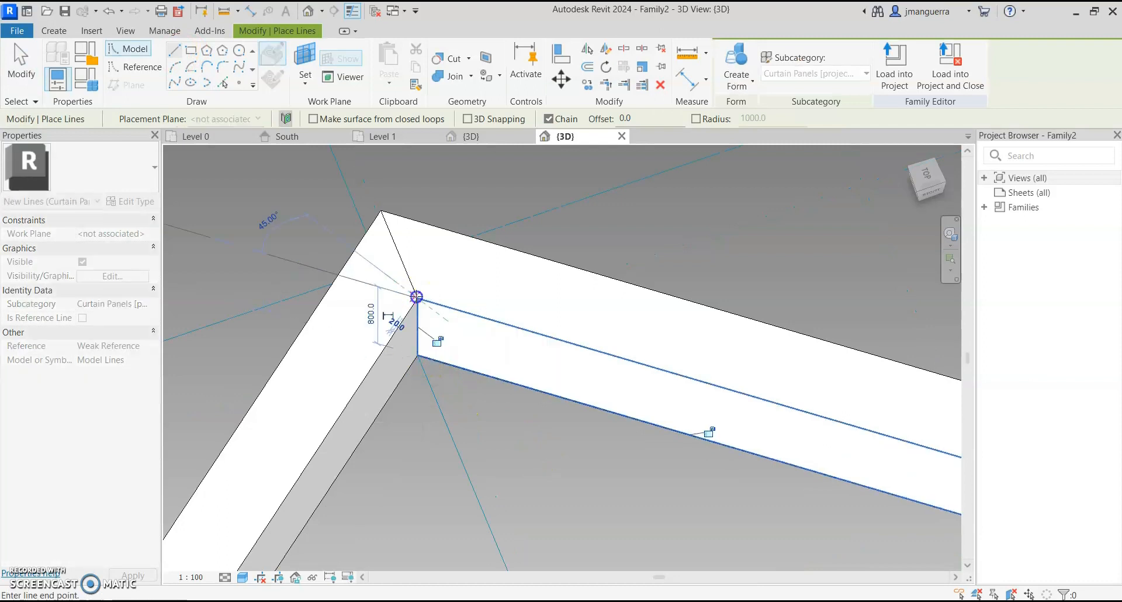
pyautogui.press('Escape')
pyautogui.press('Escape')
pyautogui.click(412, 327)
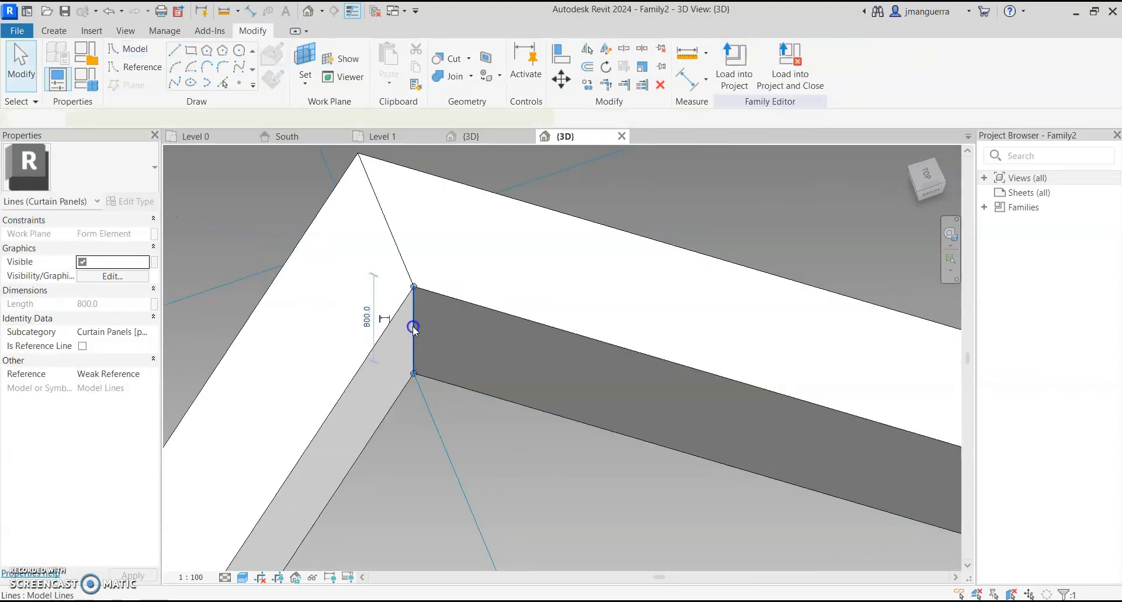
pyautogui.click(83, 347)
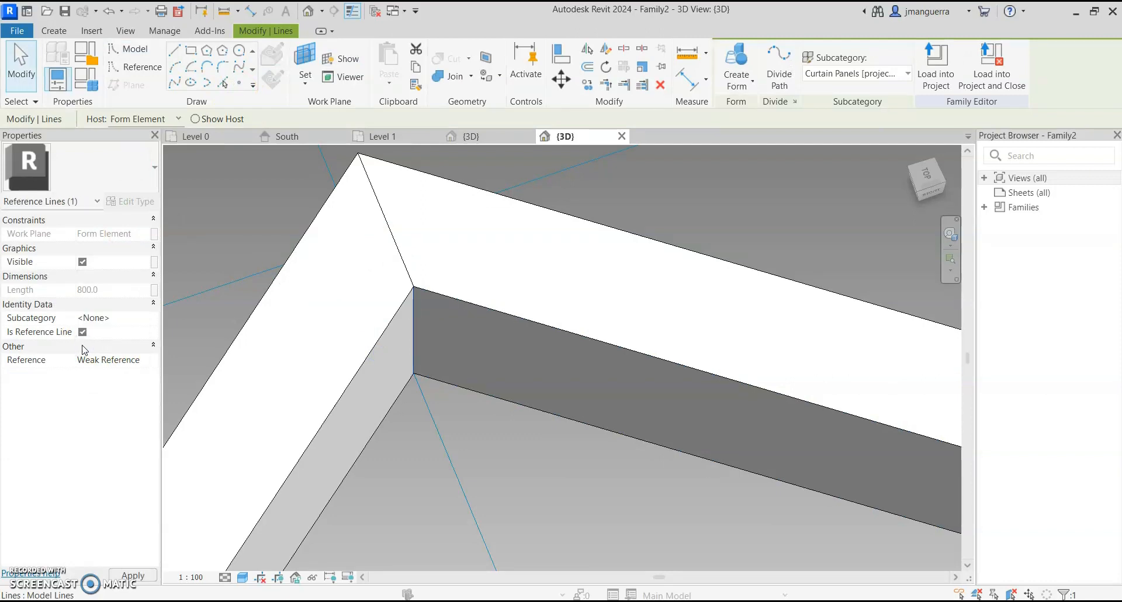
# Set the work plane to the horizontal plane of adaptive point 1.
pyautogui.scroll(-2, 434, 381)
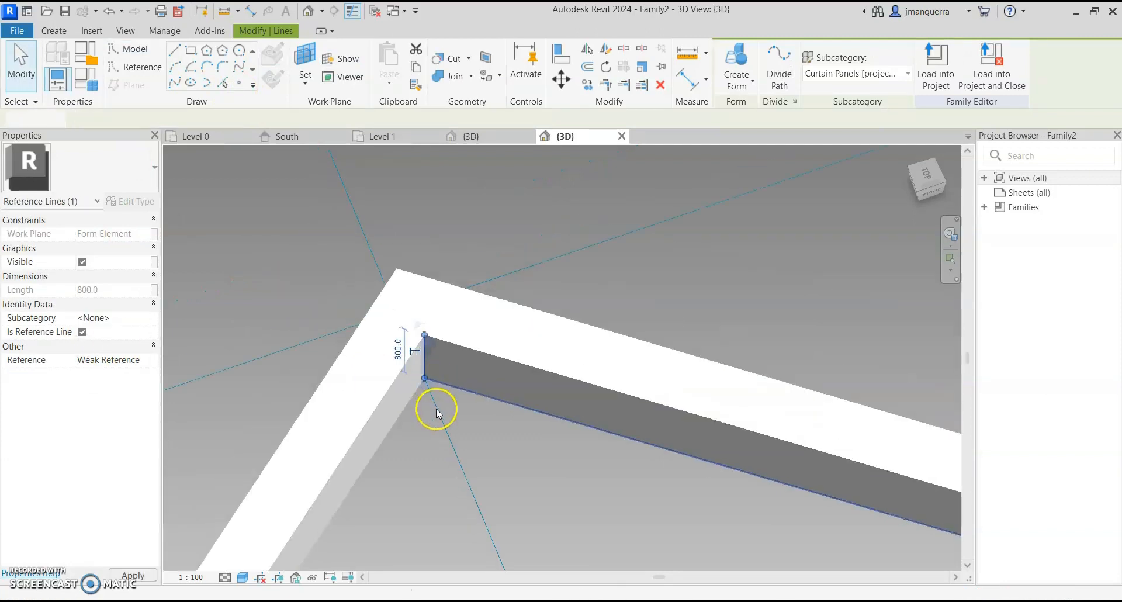
pyautogui.keyDown('shift'); pyautogui.moveTo(436, 407); pyautogui.dragTo(465, 419, button='middle'); pyautogui.keyUp('shift')
pyautogui.scroll(2, 350, 302)
pyautogui.keyDown('shift'); pyautogui.moveTo(355, 336); pyautogui.dragTo(396, 343, button='middle'); pyautogui.keyUp('shift')
pyautogui.click(335, 374)
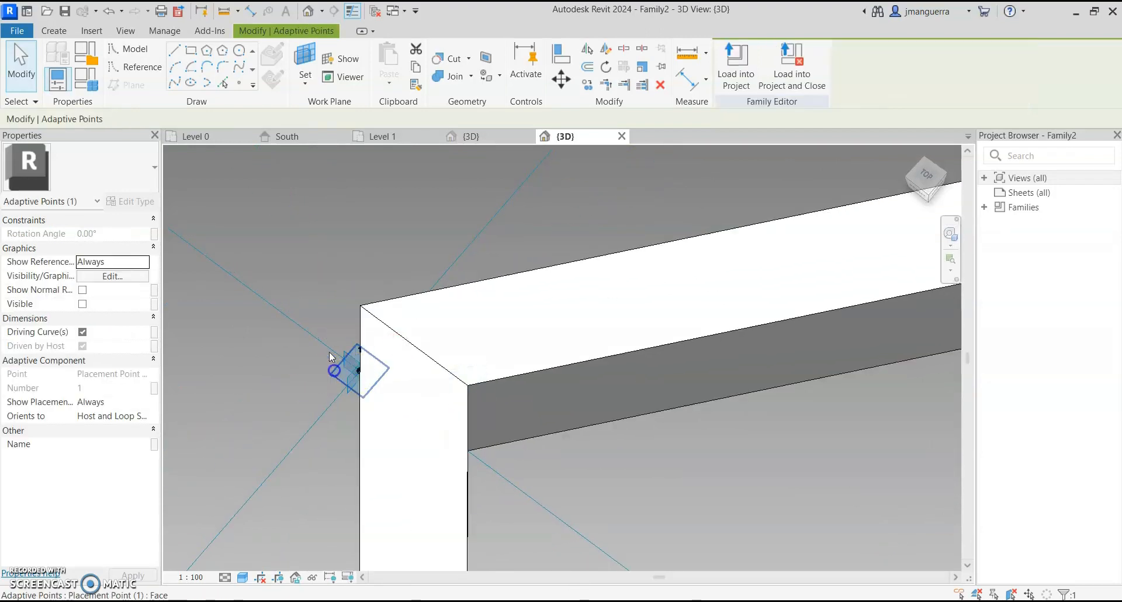
pyautogui.click(299, 66)
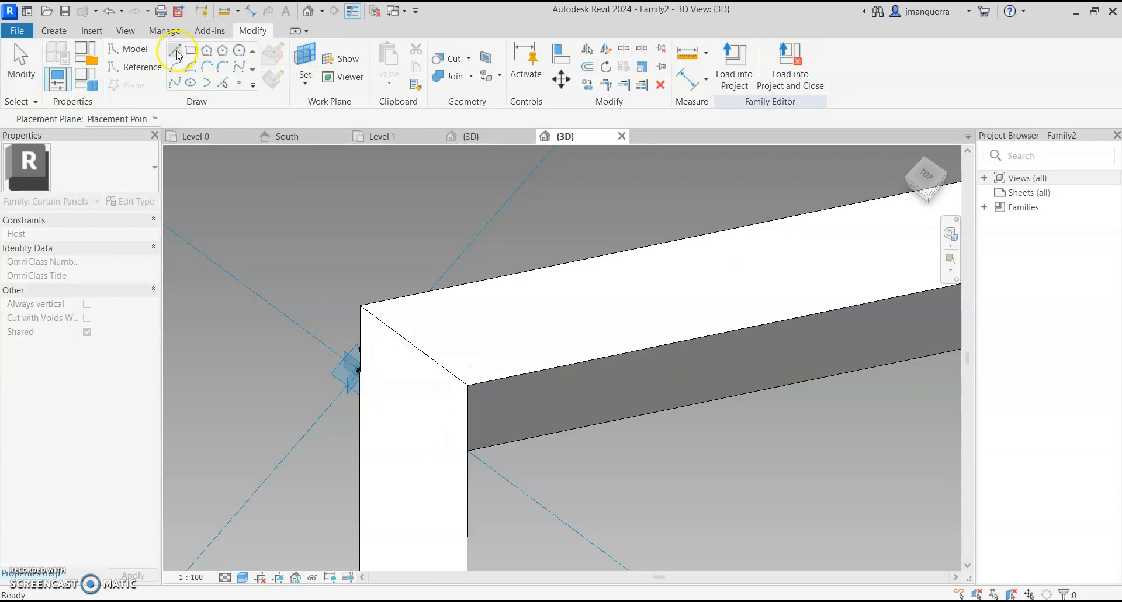
# Draw a 400 mm line from the inner corner along the diagonal, continued by a 500 mm line to the frame's inner edge.
pyautogui.scroll(-3, 327, 220)
pyautogui.moveTo(501, 365); pyautogui.dragTo(348, 286, button='middle')
pyautogui.scroll(1, 356, 290)
pyautogui.scroll(2, 297, 307)
pyautogui.click(329, 292)
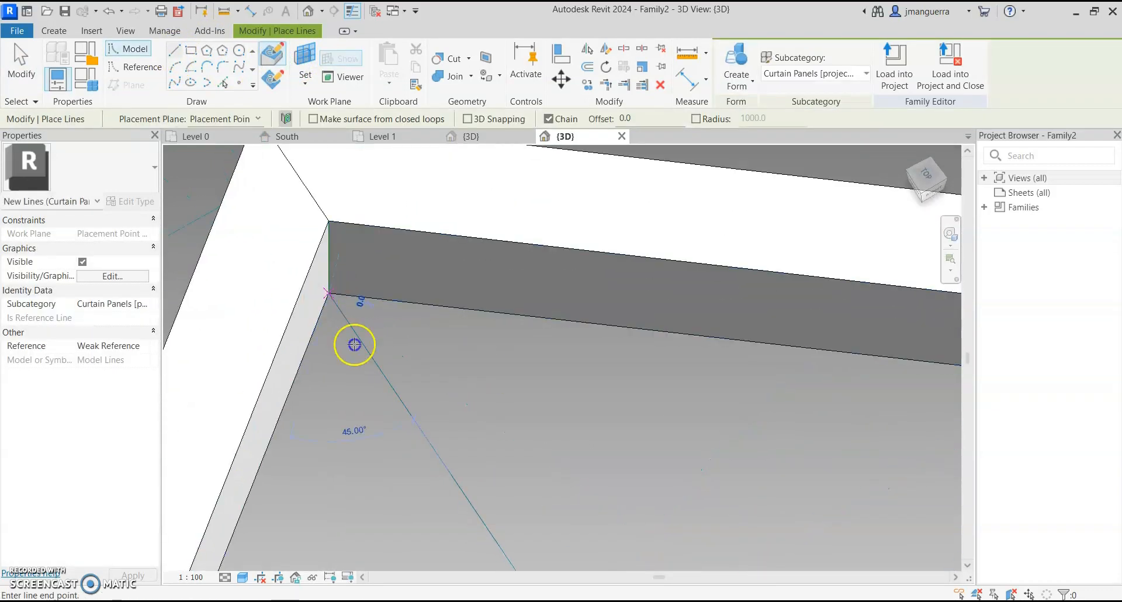
pyautogui.write('4')
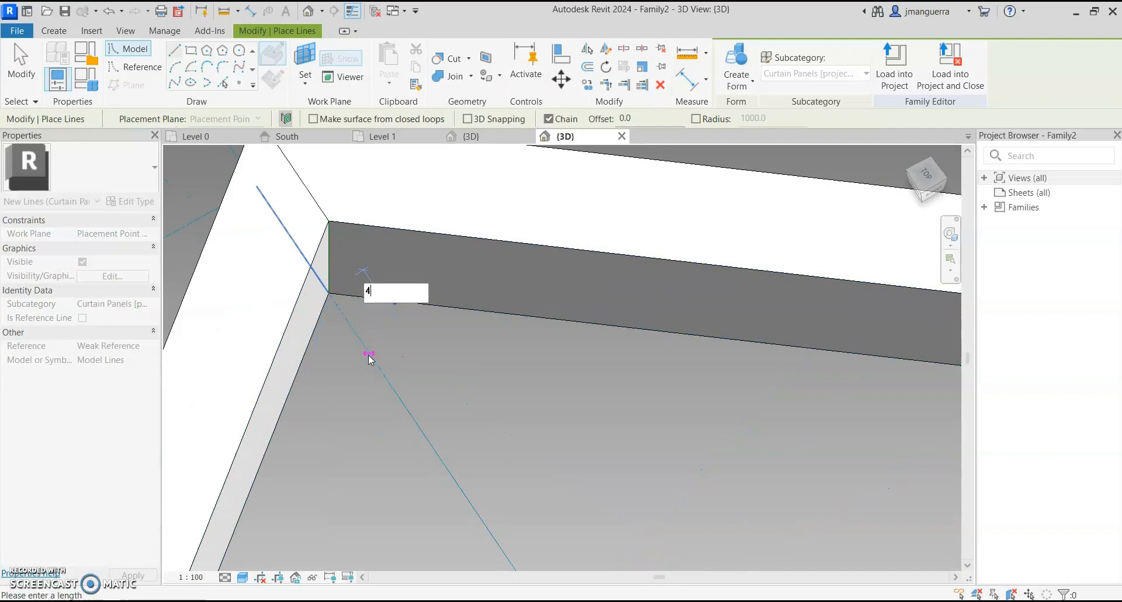
pyautogui.press('Return')
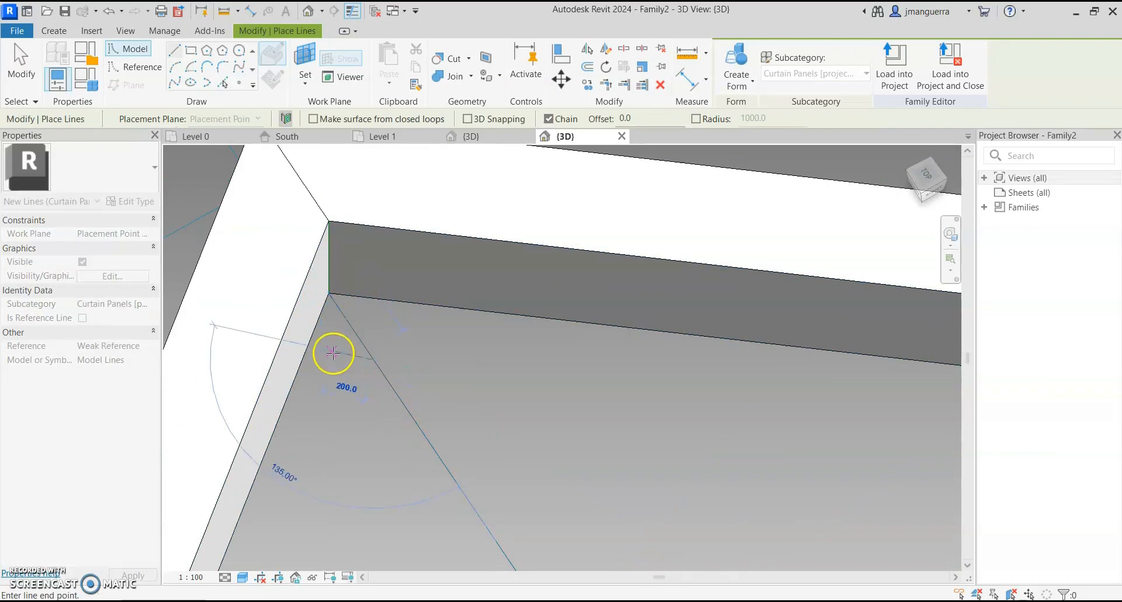
pyautogui.click(281, 412)
pyautogui.press('Escape')
pyautogui.press('Escape')
# Copy the 500 mm line 100 mm further along the diagonal.
pyautogui.click(353, 374)
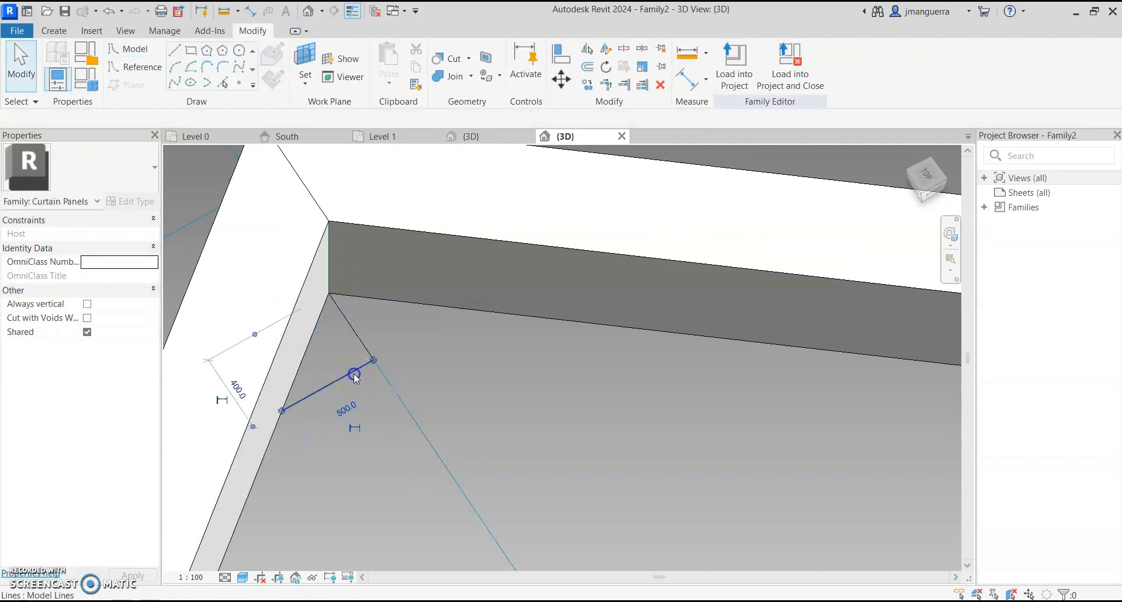
pyautogui.press('c')
pyautogui.press('o')
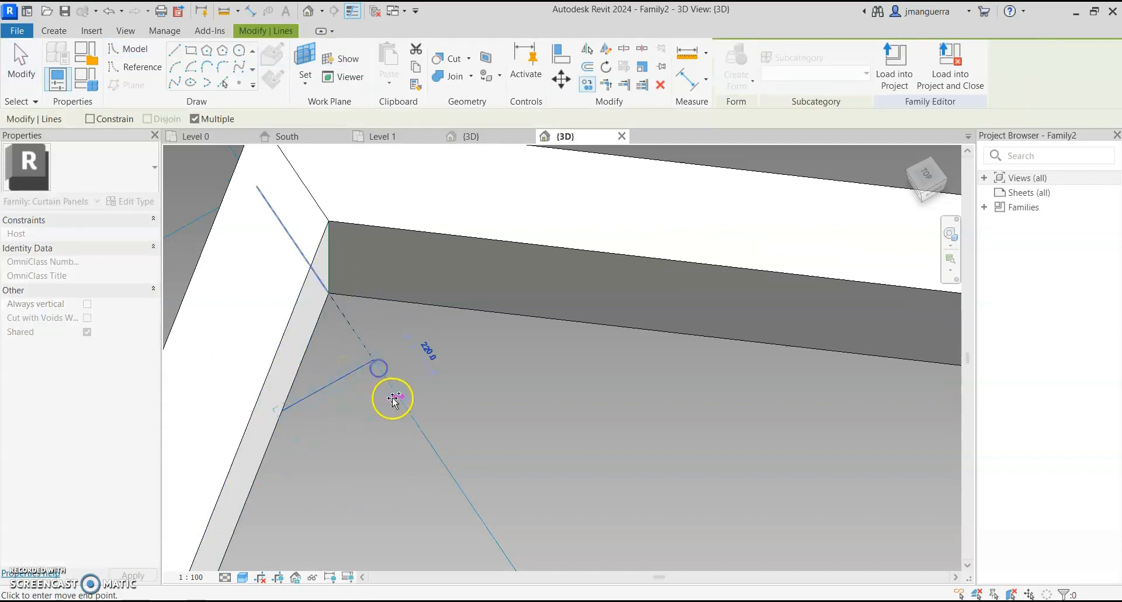
pyautogui.write('00')
pyautogui.press('Return')
pyautogui.press('Escape')
# Stretch the copied line between the frame's inner edge and the end of the 400 mm line, and delete the original 500 mm line.
pyautogui.click(325, 413)
pyautogui.press('l')
pyautogui.press('i')
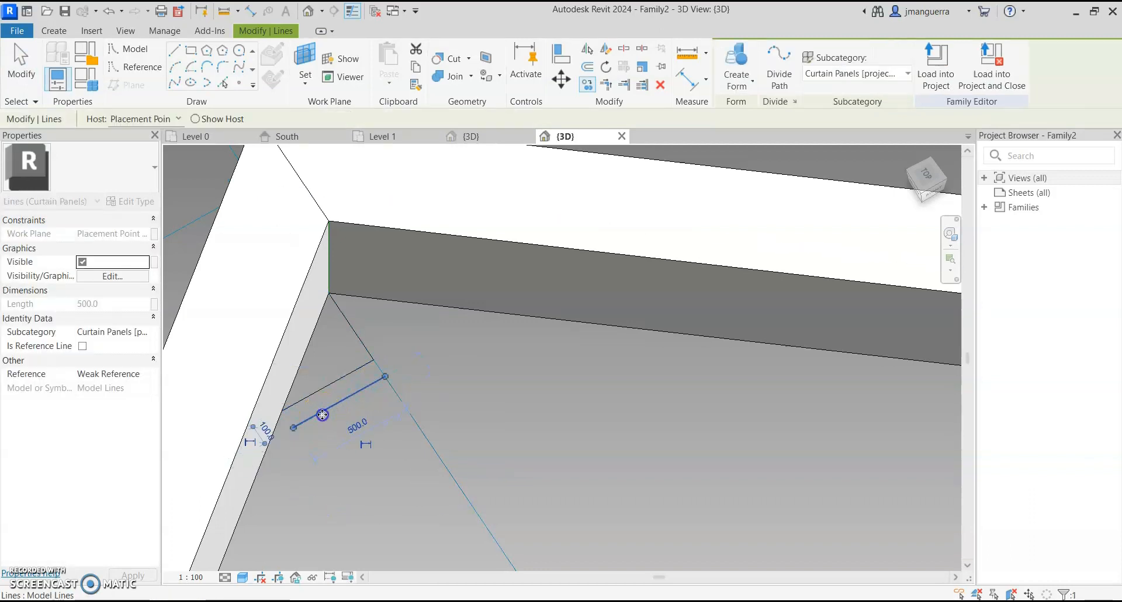
pyautogui.click(273, 443)
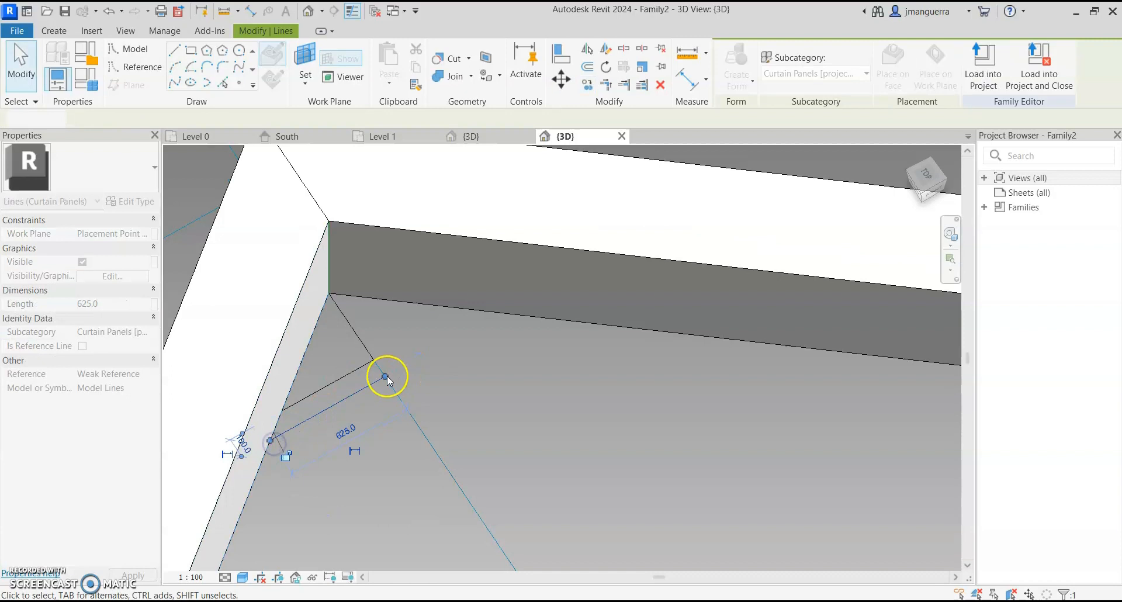
pyautogui.click(373, 360)
pyautogui.press('Escape')
pyautogui.press('Escape')
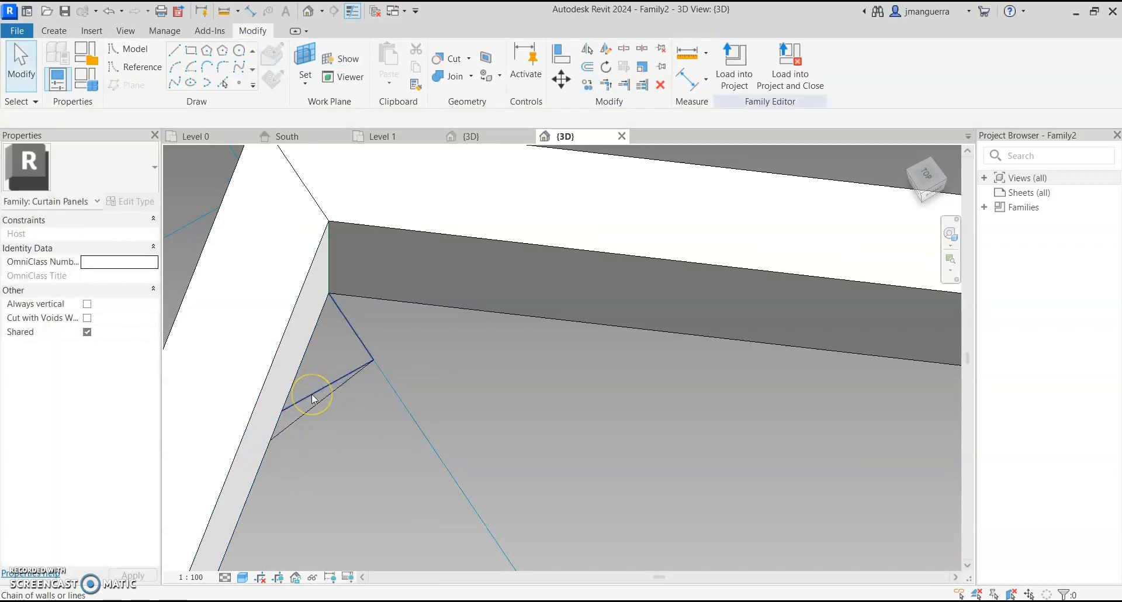
pyautogui.click(312, 395)
pyautogui.press('Delete')
# Mirror the slanted line about the 400 mm diagonal line to the frame's other inner edge.
pyautogui.scroll(-1, 313, 394)
pyautogui.press('Tab')
pyautogui.press('Tab')
pyautogui.click(328, 394)
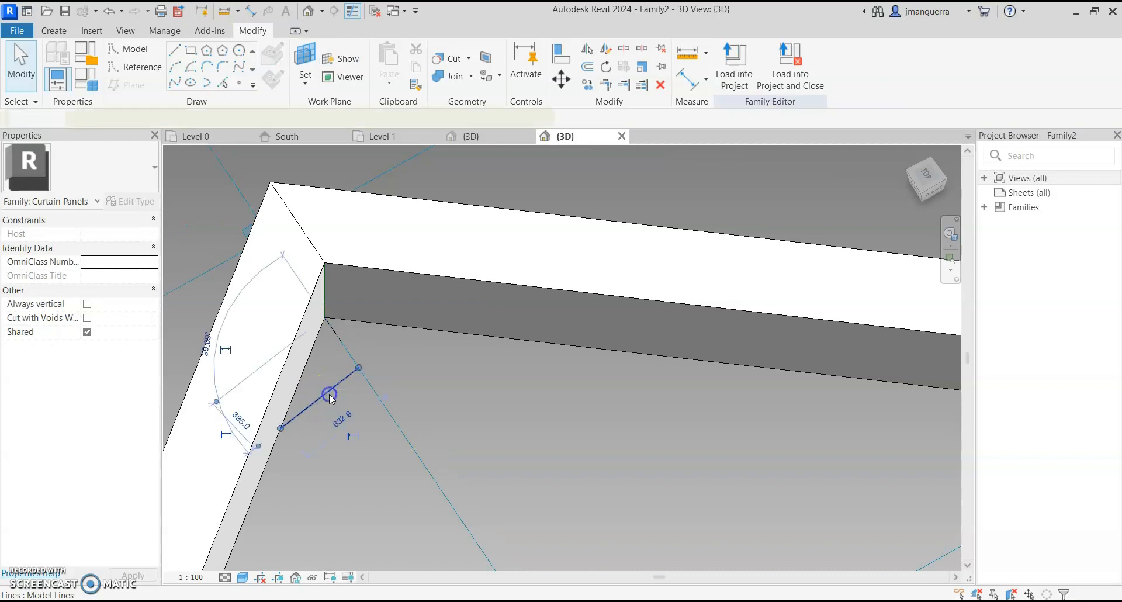
pyautogui.click(346, 351)
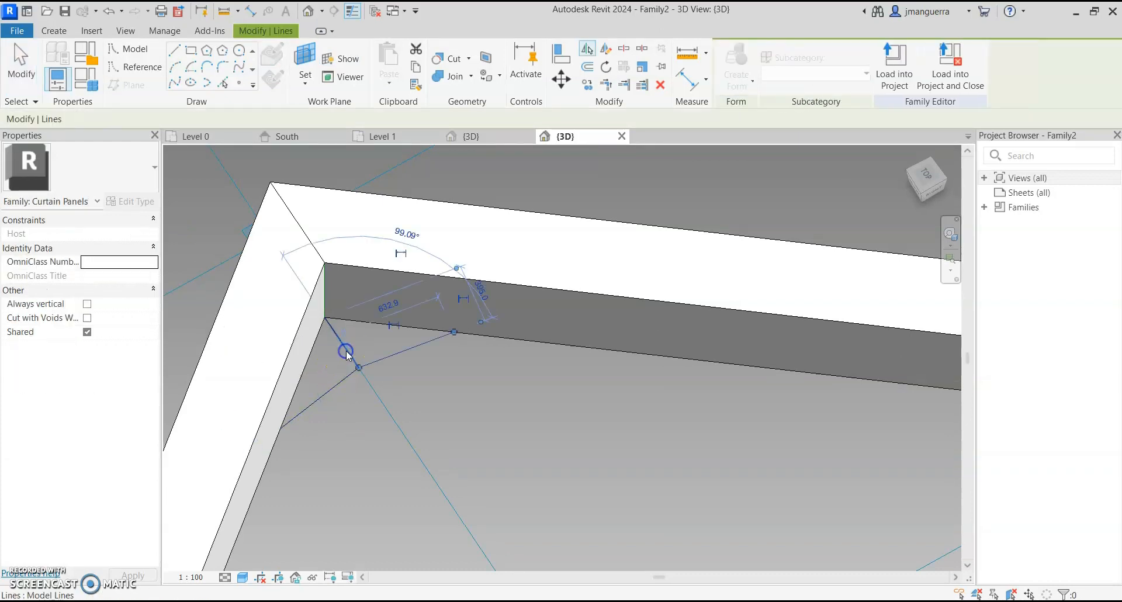
pyautogui.scroll(-5, 362, 369)
pyautogui.click(413, 392)
pyautogui.keyDown('shift'); pyautogui.moveTo(413, 393); pyautogui.dragTo(493, 471, button='middle'); pyautogui.keyUp('shift')
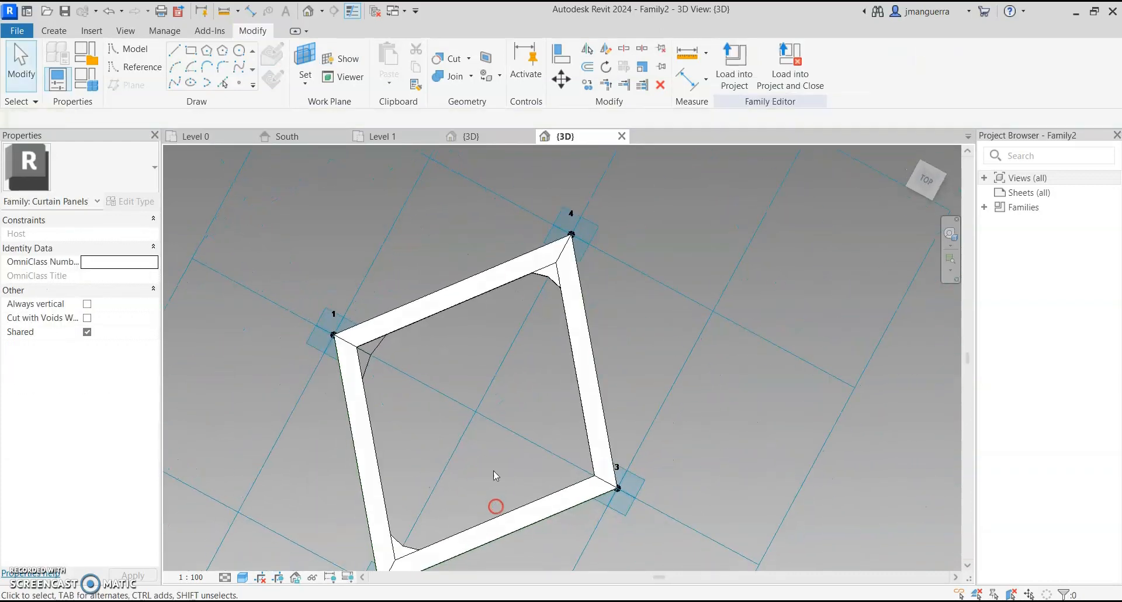
pyautogui.scroll(2, 408, 341)
pyautogui.keyDown('shift'); pyautogui.moveTo(416, 387); pyautogui.dragTo(501, 281, button='middle'); pyautogui.keyUp('shift')
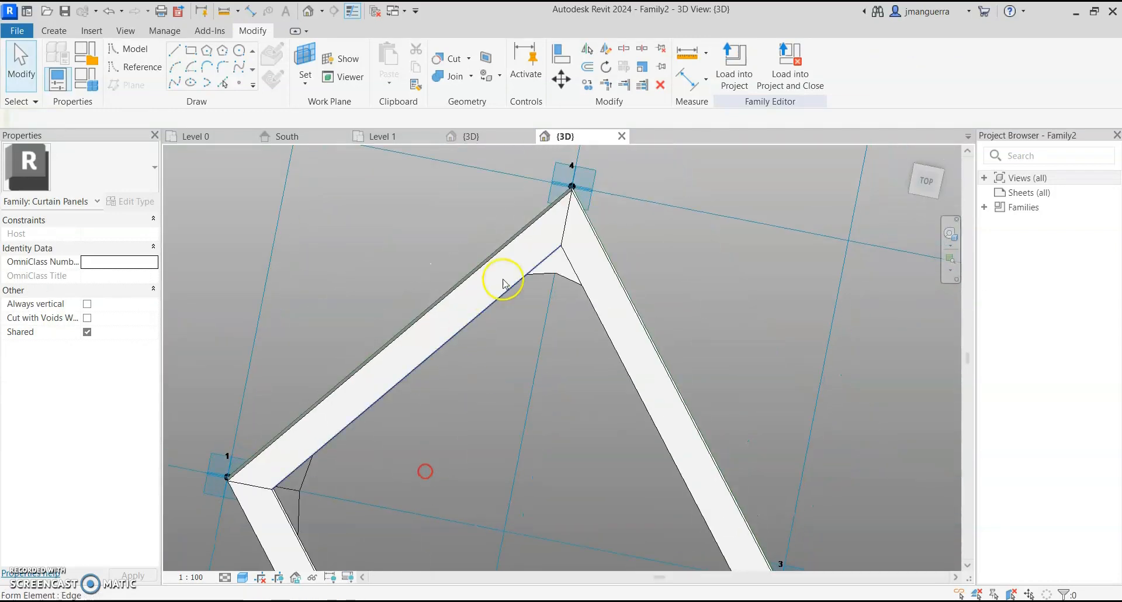
pyautogui.click(175, 53)
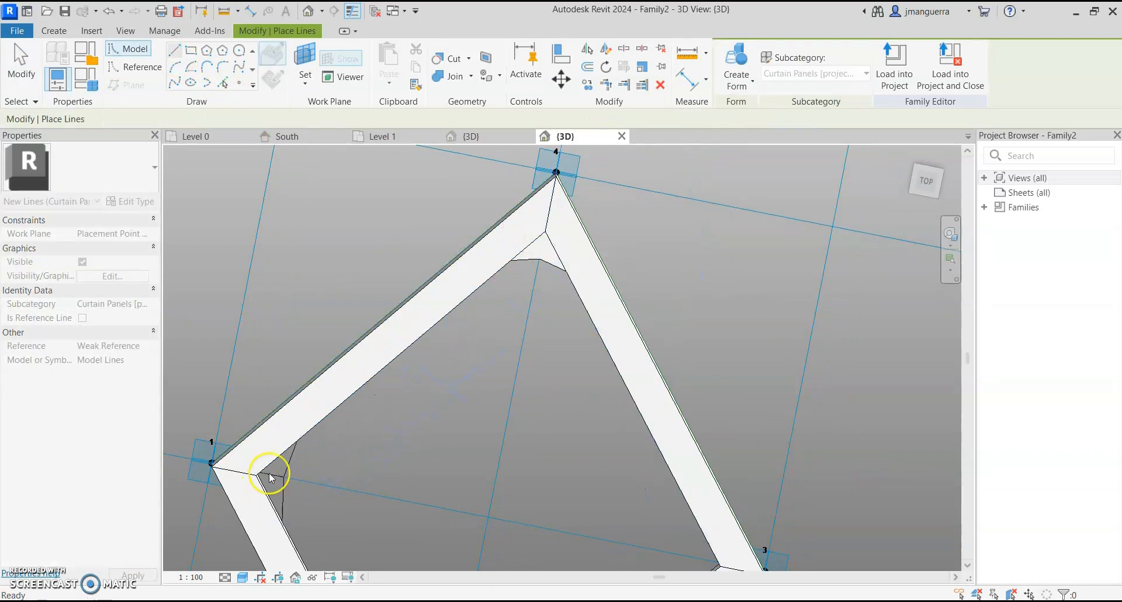
pyautogui.press('Escape')
pyautogui.press('Escape')
# Delete the 400 mm diagonal line at the corner of point 1.
pyautogui.keyDown('shift'); pyautogui.moveTo(313, 475); pyautogui.dragTo(278, 394, button='middle'); pyautogui.keyUp('shift')
pyautogui.click(278, 394)
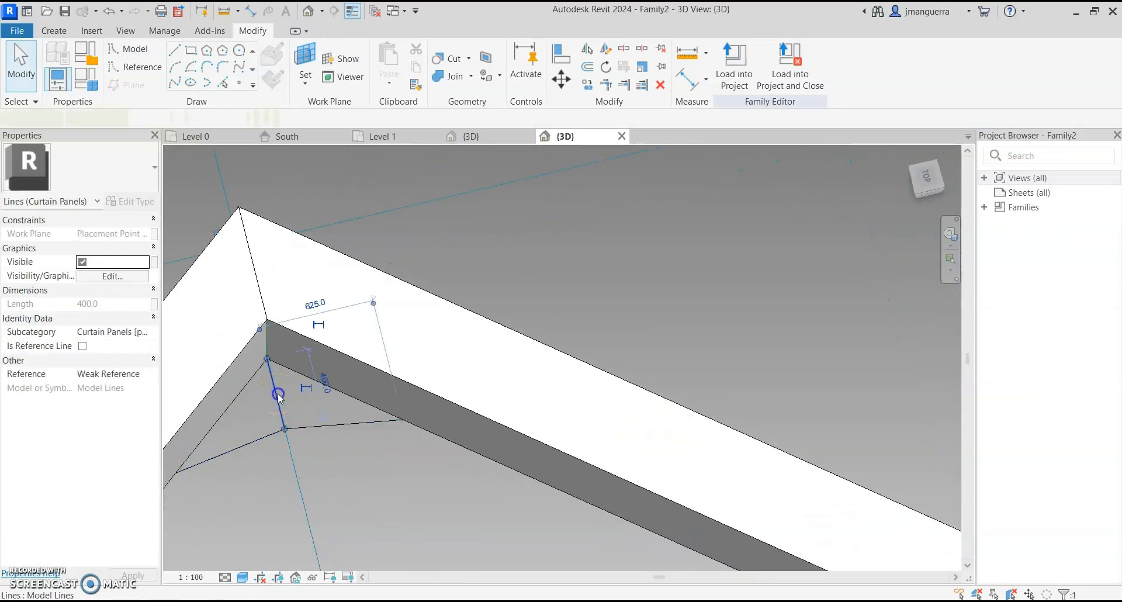
pyautogui.click(272, 390)
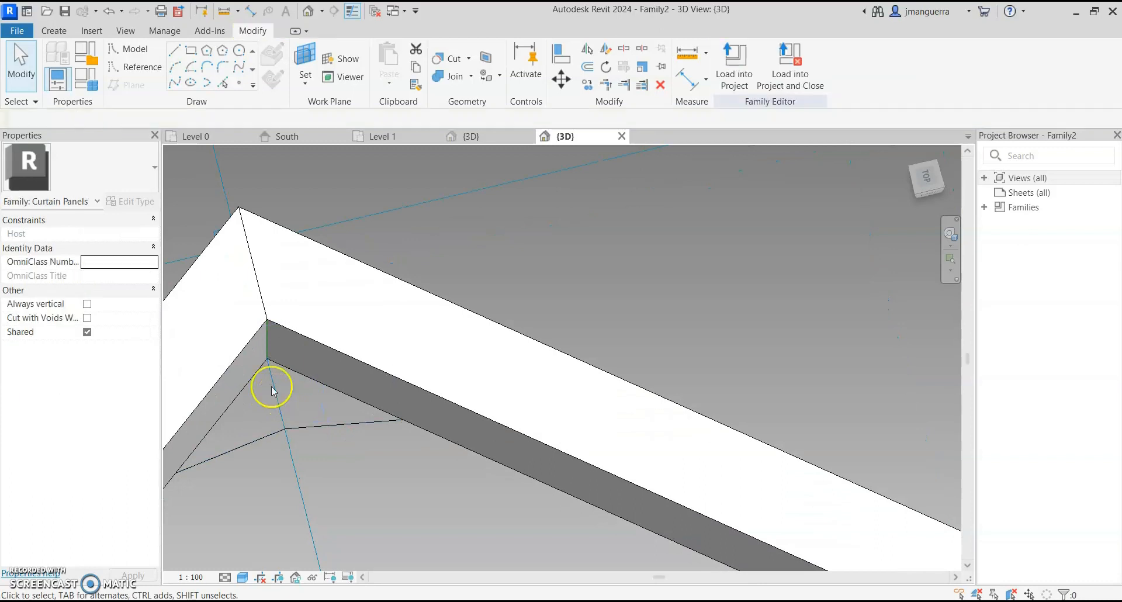
# Close the gusset outline with lines from both outer line ends to the frame's lower inner corner.
pyautogui.click(176, 58)
pyautogui.click(174, 471)
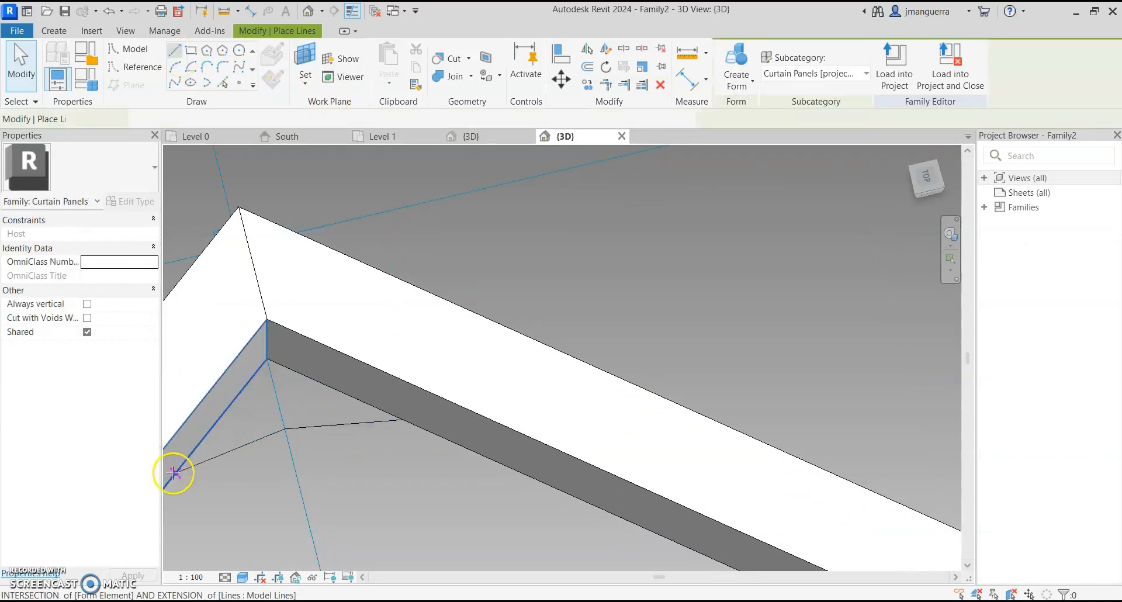
pyautogui.click(267, 358)
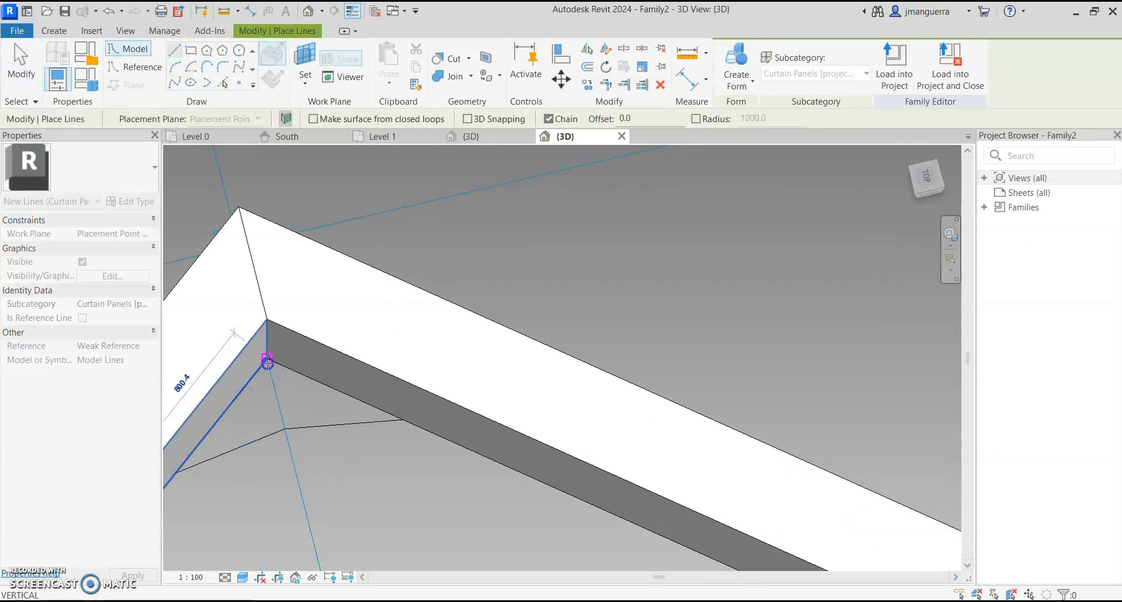
pyautogui.press('Escape')
pyautogui.click(401, 420)
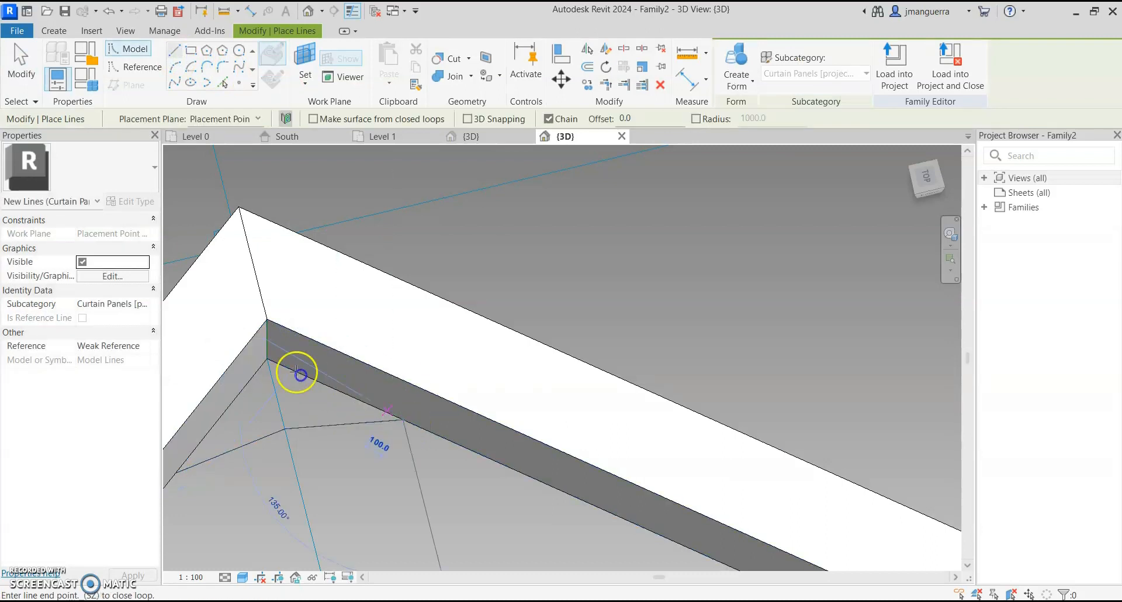
pyautogui.click(267, 358)
pyautogui.scroll(-2, 291, 396)
pyautogui.press('Escape')
pyautogui.press('Escape')
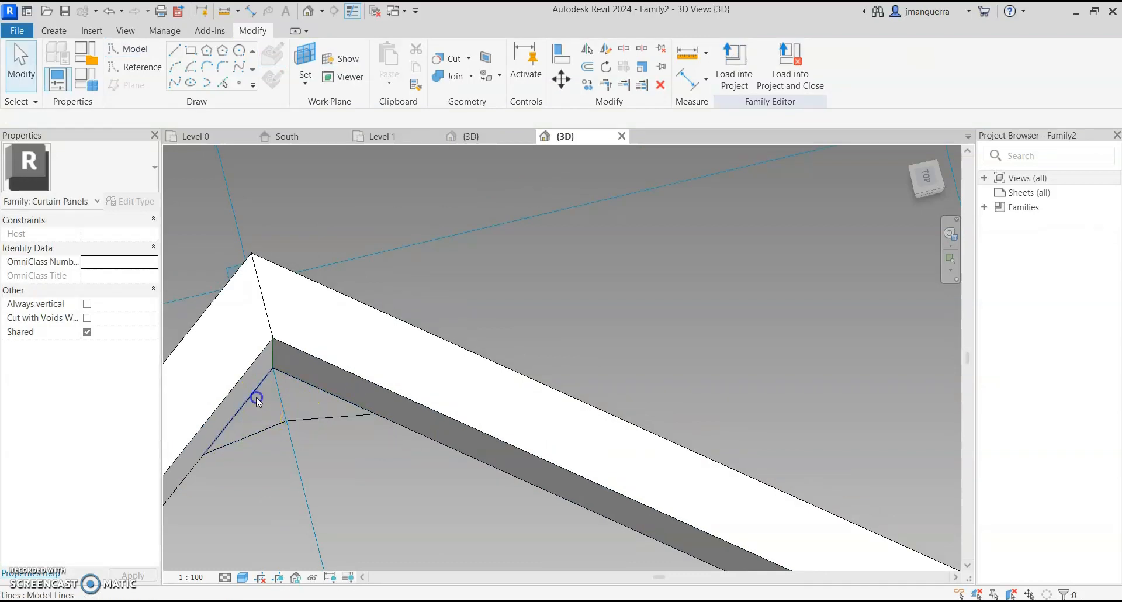
# Create a form from the four gusset outline lines and the vertical reference line at point 1.
pyautogui.click(268, 425)
pyautogui.click(314, 407)
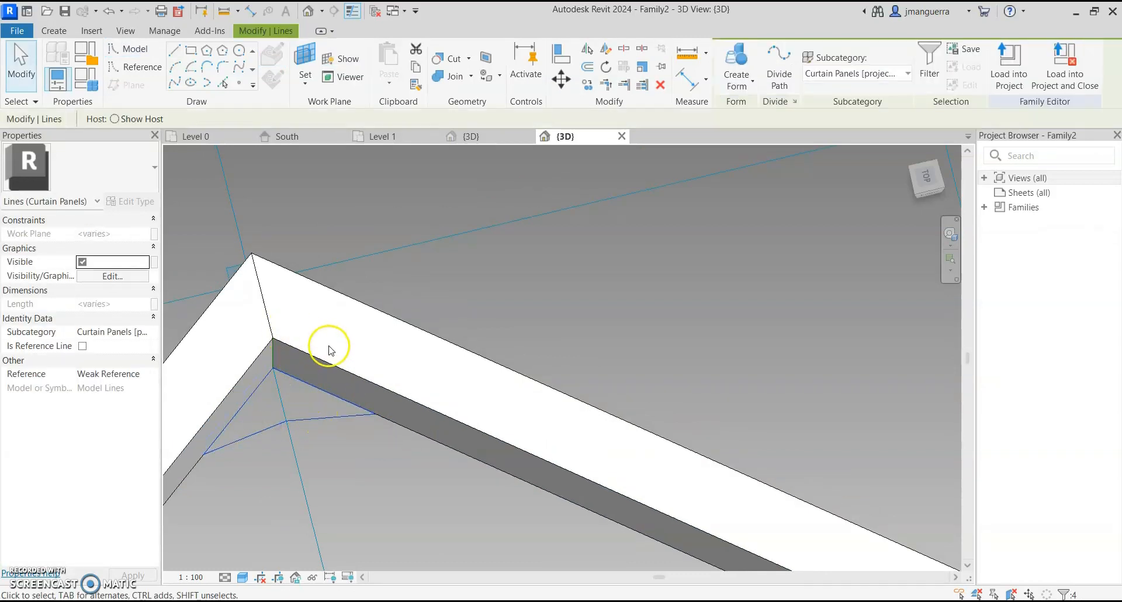
pyautogui.keyDown('ctrl'); pyautogui.click(273, 357); pyautogui.keyUp('ctrl')
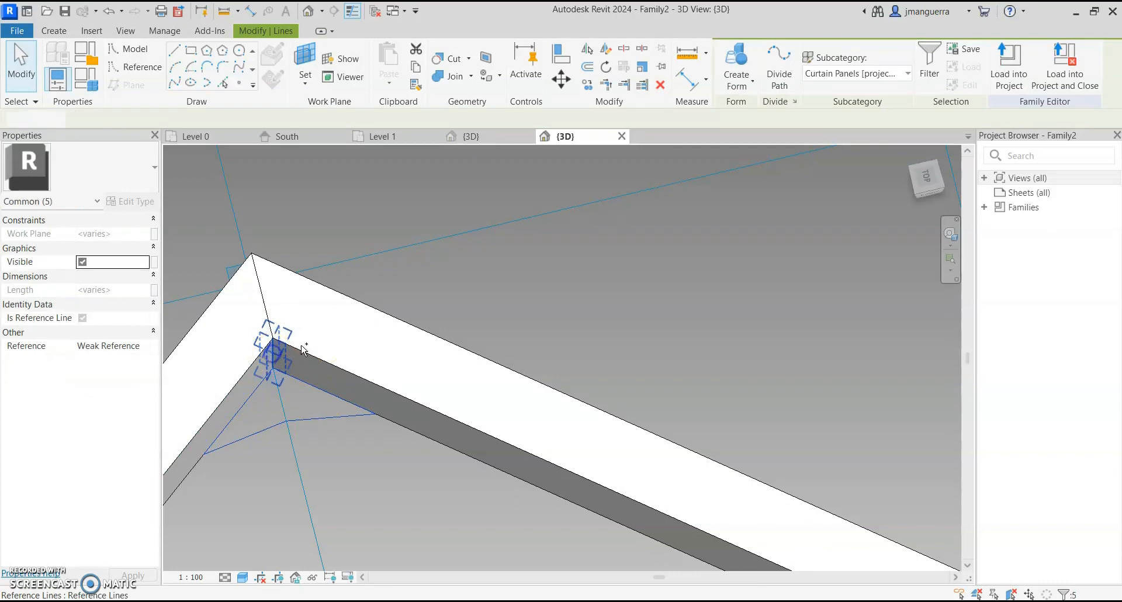
pyautogui.click(738, 75)
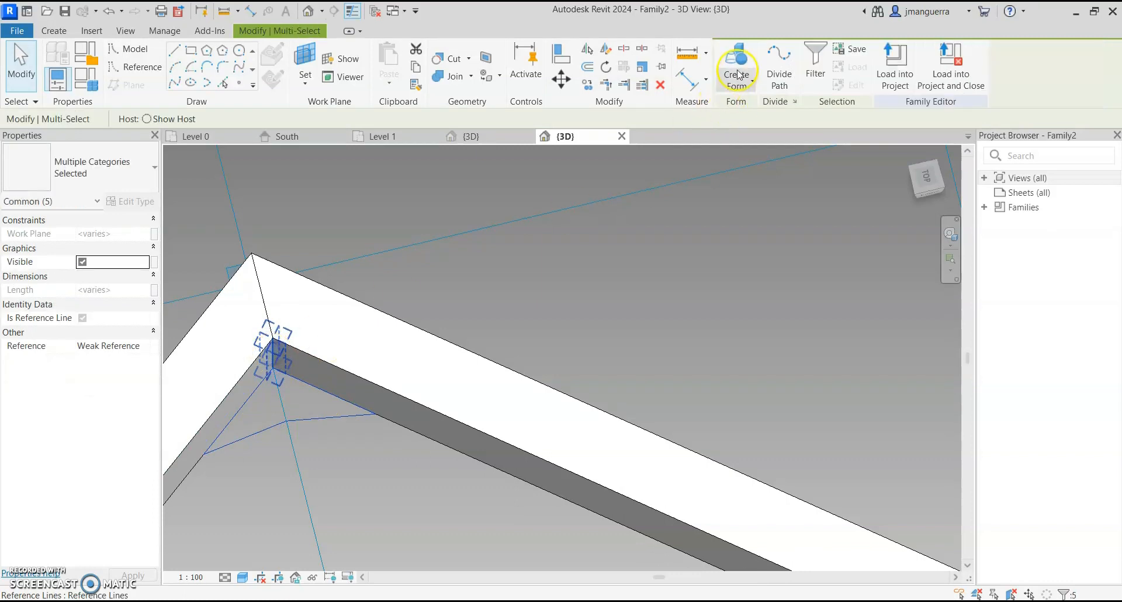
pyautogui.click(369, 270)
# Mirror a copy of the gusset form from point 1 to point 3 about the frame's vertical centre axis.
pyautogui.scroll(-5, 254, 410)
pyautogui.scroll(-5, 330, 342)
pyautogui.keyDown('shift'); pyautogui.moveTo(416, 373); pyautogui.dragTo(586, 340, button='middle'); pyautogui.keyUp('shift')
pyautogui.scroll(3, 359, 349)
pyautogui.moveTo(260, 329); pyautogui.dragTo(323, 451)
pyautogui.click(923, 180)
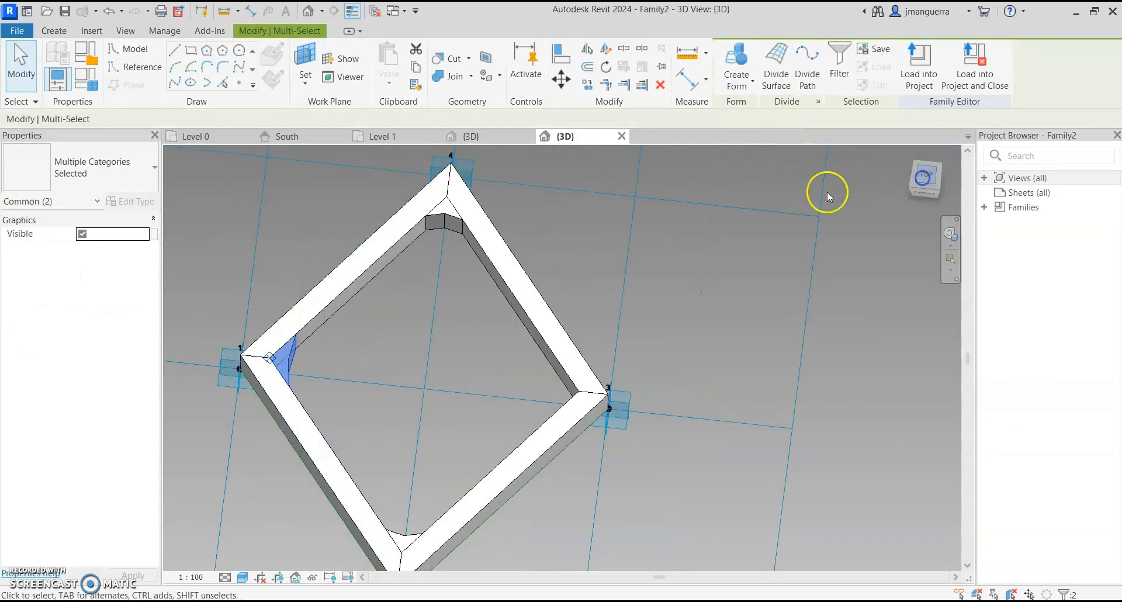
pyautogui.scroll(-5, 493, 340)
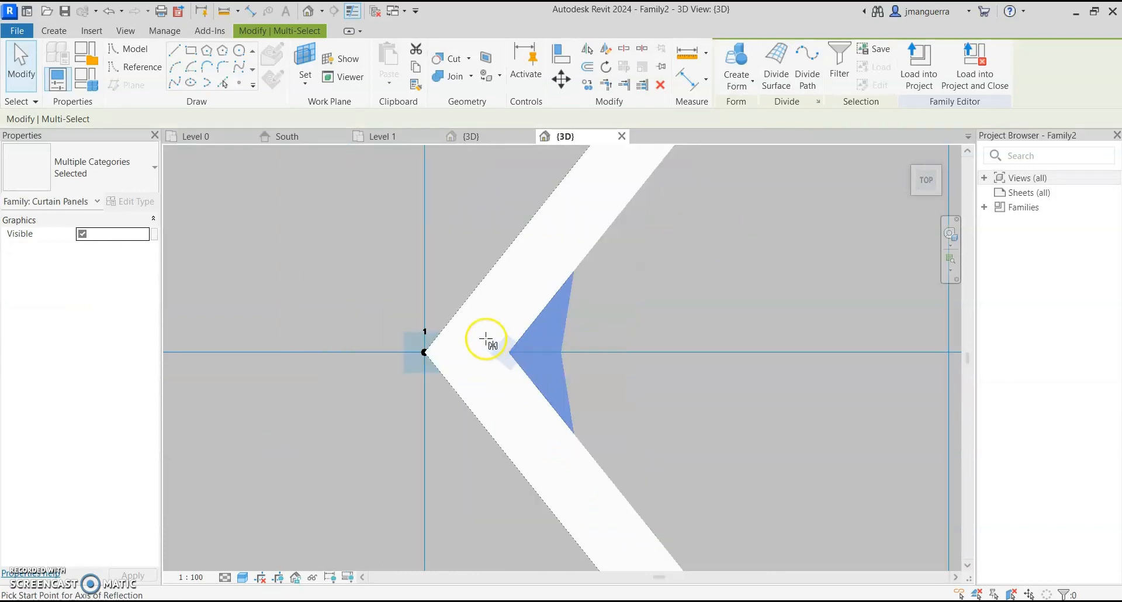
pyautogui.moveTo(674, 442); pyautogui.dragTo(569, 365, button='middle')
pyautogui.click(582, 478)
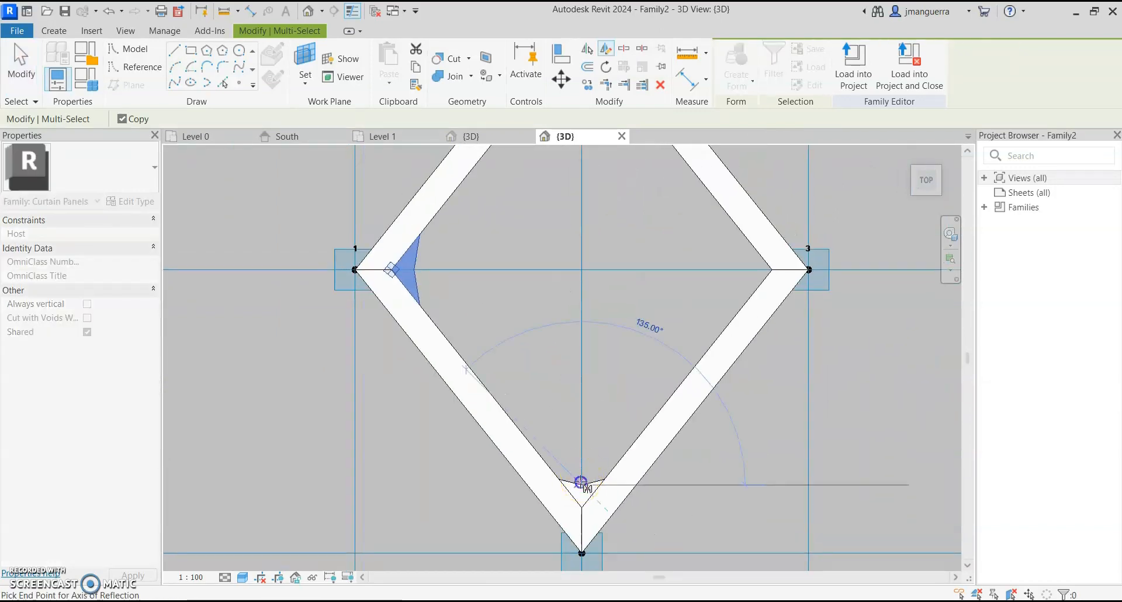
pyautogui.click(580, 455)
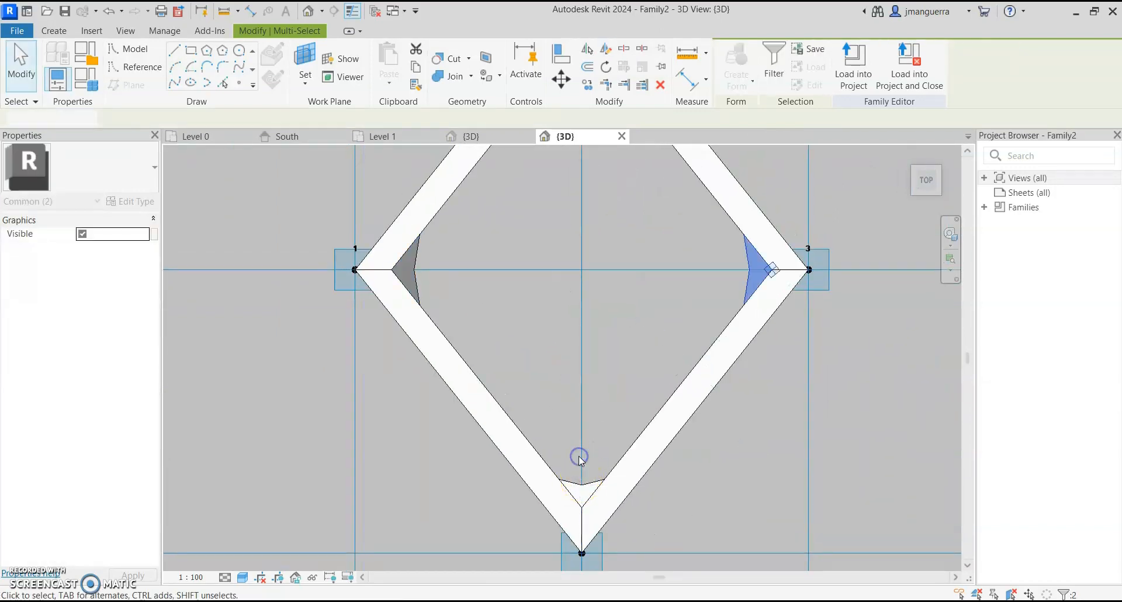
pyautogui.click(450, 243)
pyautogui.moveTo(374, 199); pyautogui.dragTo(468, 366)
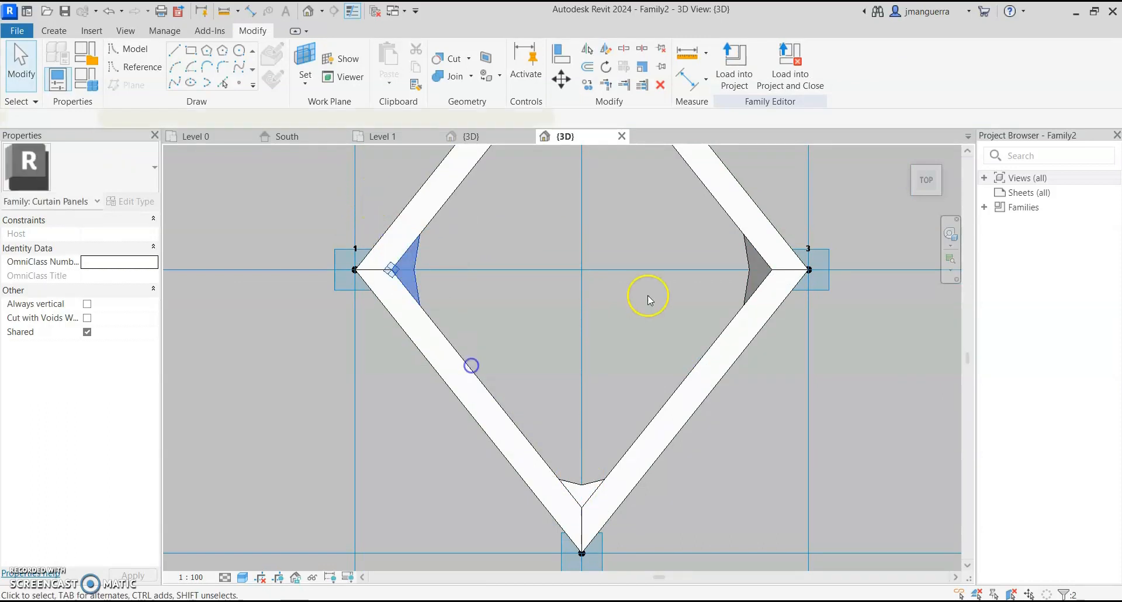
pyautogui.moveTo(654, 293); pyautogui.dragTo(593, 318, button='middle')
pyautogui.keyDown('ctrl'); pyautogui.moveTo(630, 237); pyautogui.dragTo(713, 394); pyautogui.keyUp('ctrl')
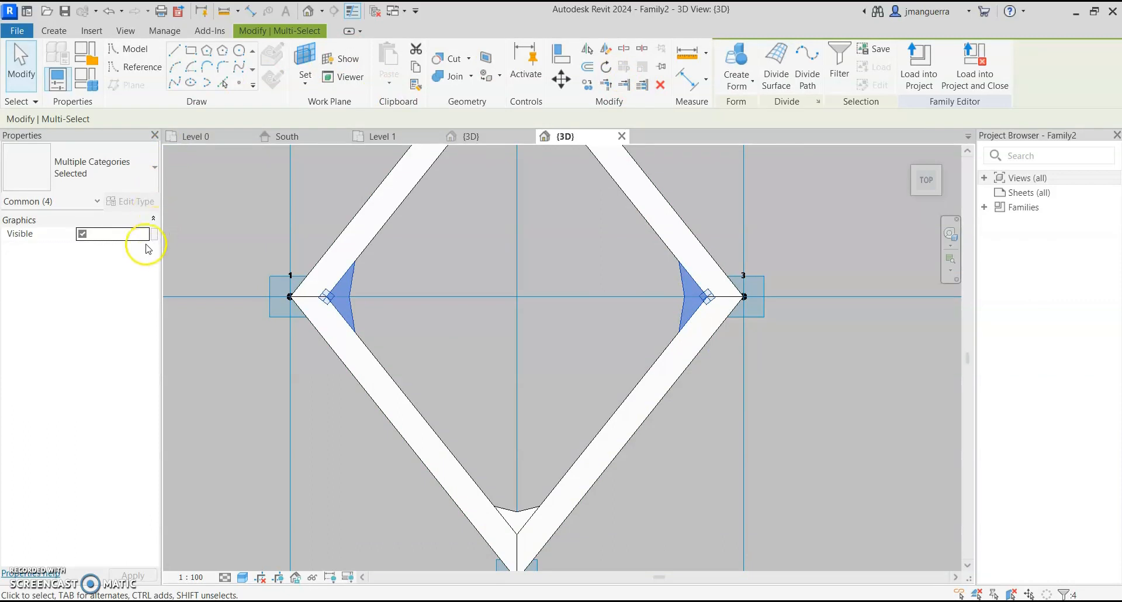
pyautogui.click(374, 272)
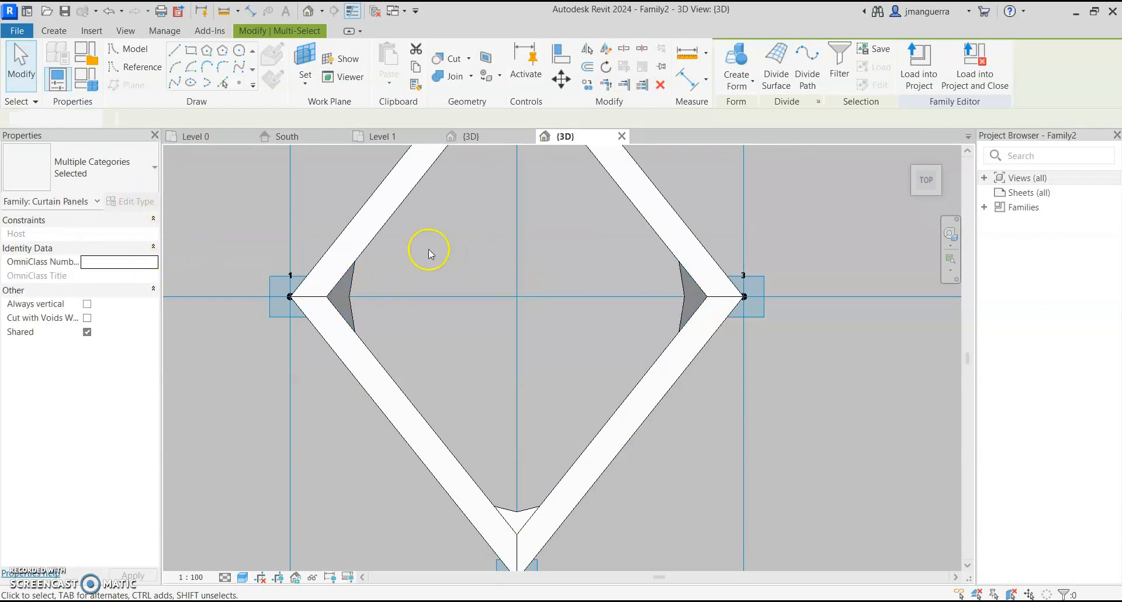
# Associate the material of the gusset forms at points 1 and 3 with the _FRAME MATERIAL parameter.
pyautogui.click(356, 287)
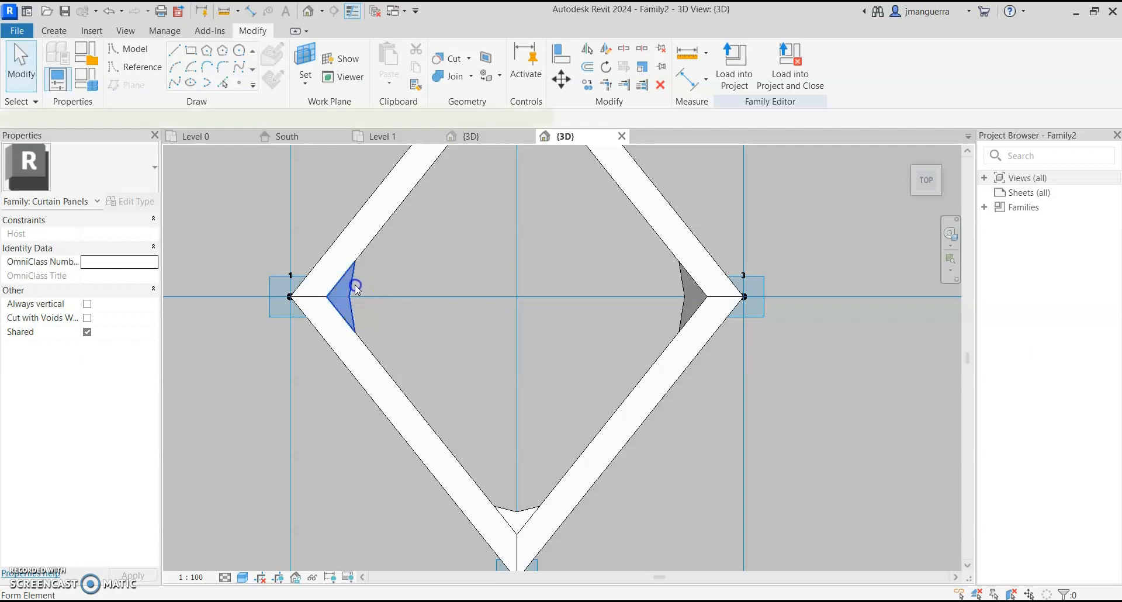
pyautogui.keyDown('ctrl'); pyautogui.click(685, 286); pyautogui.keyUp('ctrl')
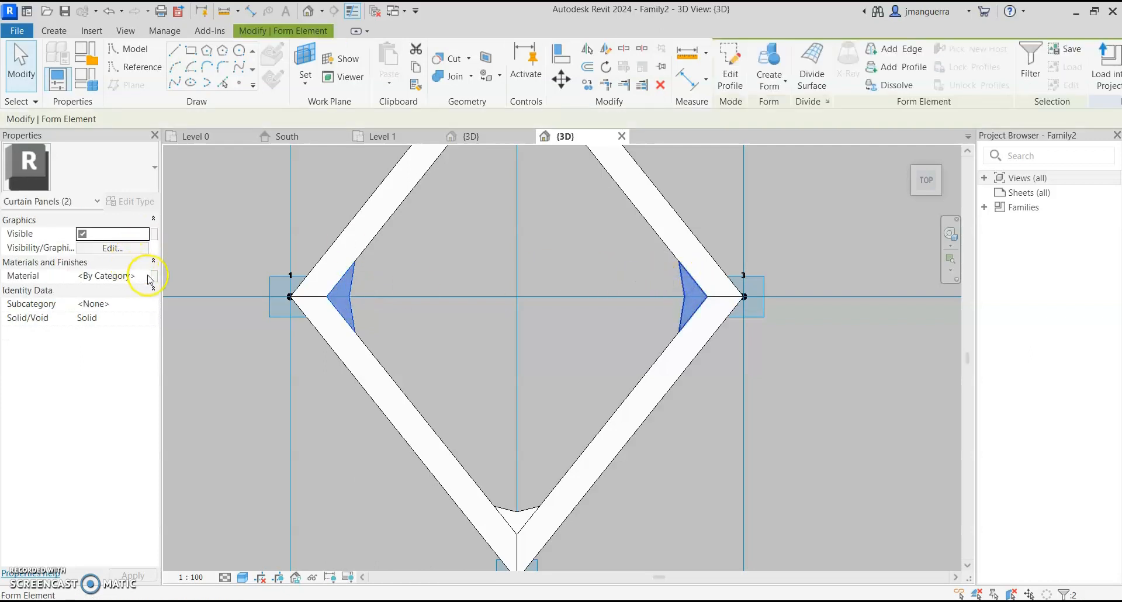
pyautogui.click(154, 276)
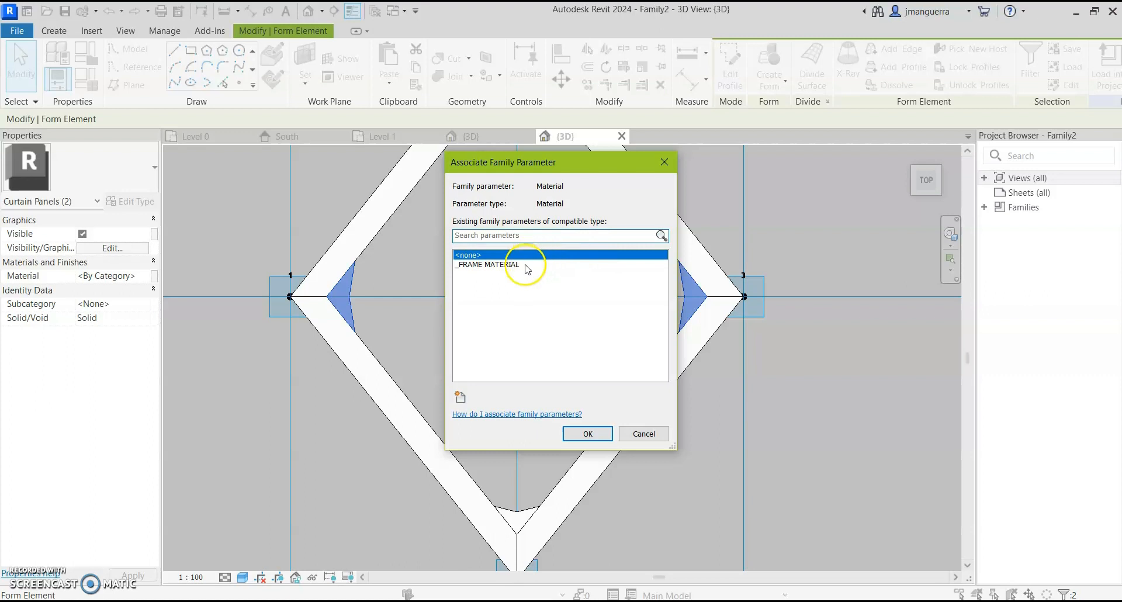
pyautogui.click(526, 266)
pyautogui.click(588, 433)
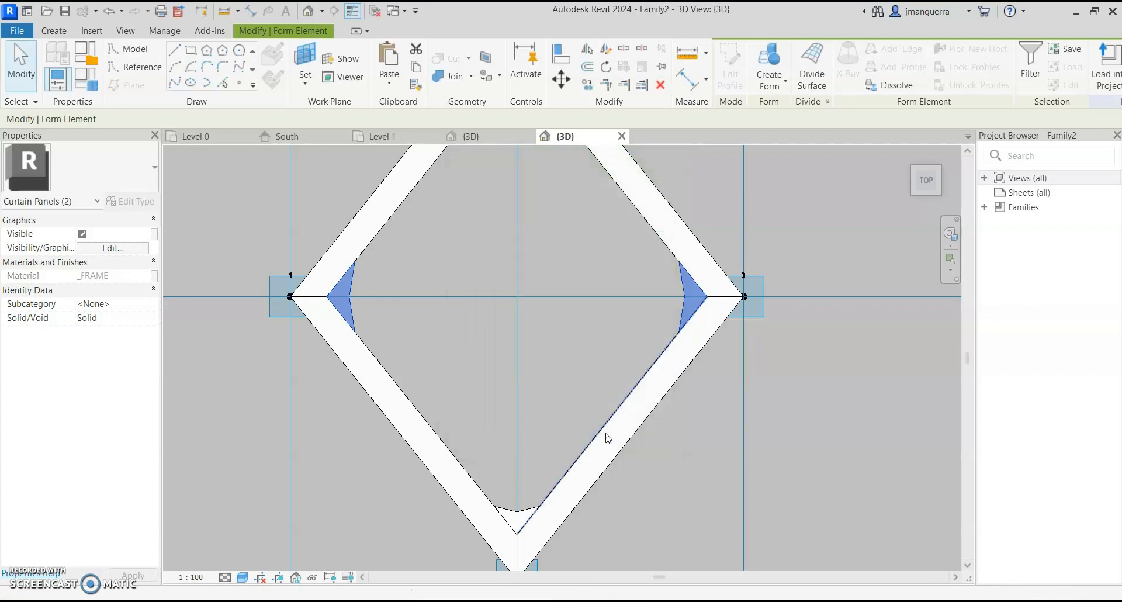
pyautogui.click(552, 276)
pyautogui.scroll(-2, 451, 279)
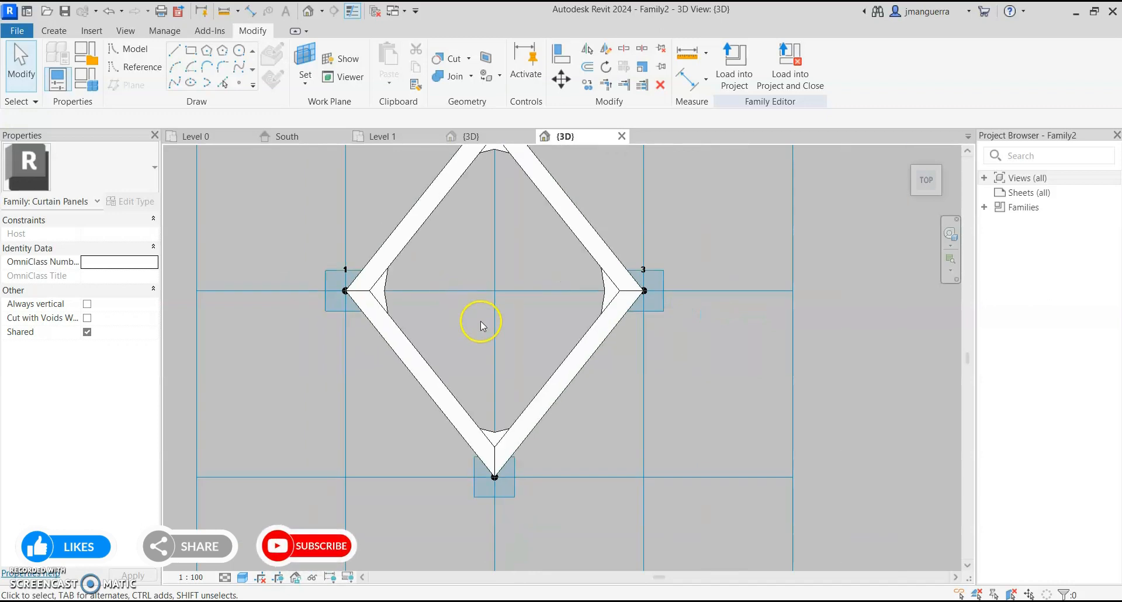
pyautogui.keyDown('shift'); pyautogui.moveTo(522, 382); pyautogui.dragTo(458, 313, button='middle'); pyautogui.keyUp('shift')
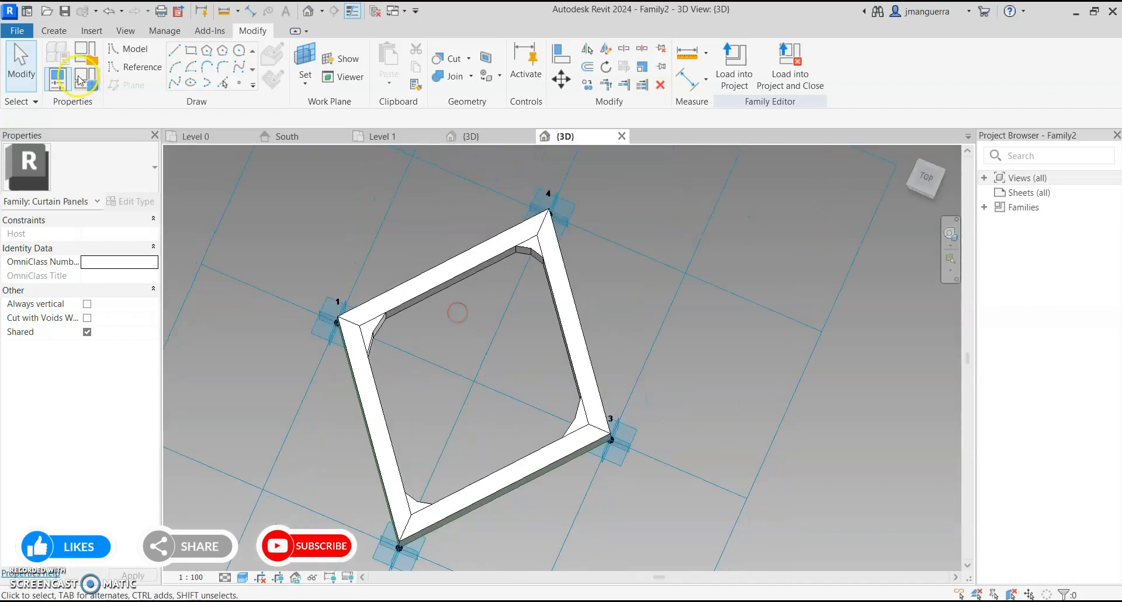
# Start saving the family under a new name and create a folder named FACADE DESIGN PATTERN in 2023-09-09.
pyautogui.click(7, 31)
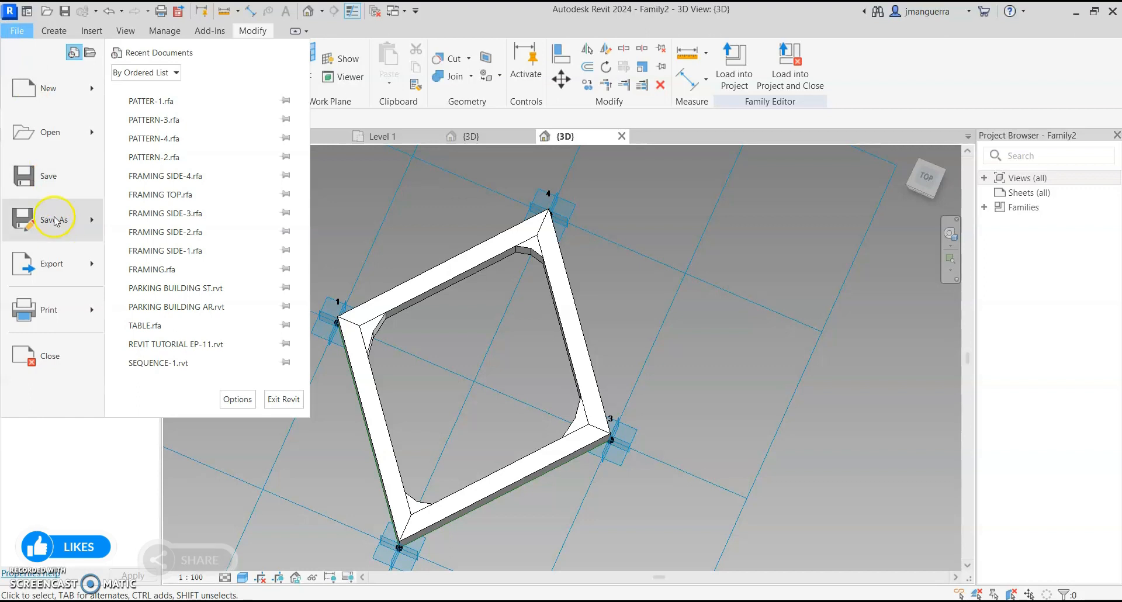
pyautogui.moveTo(65, 230)
pyautogui.click(232, 204)
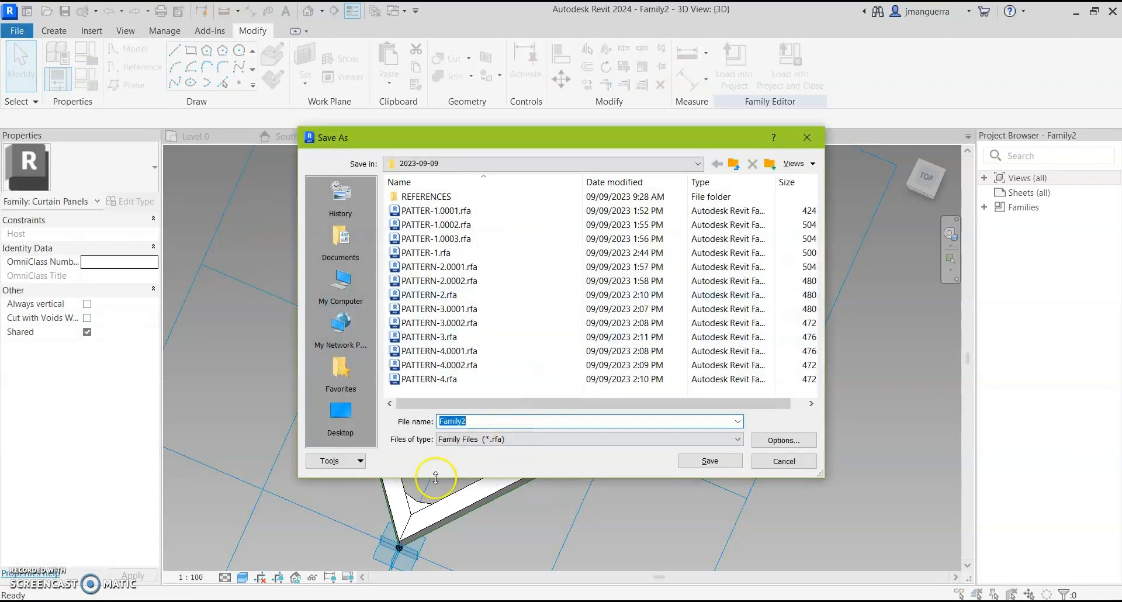
pyautogui.rightClick(482, 392)
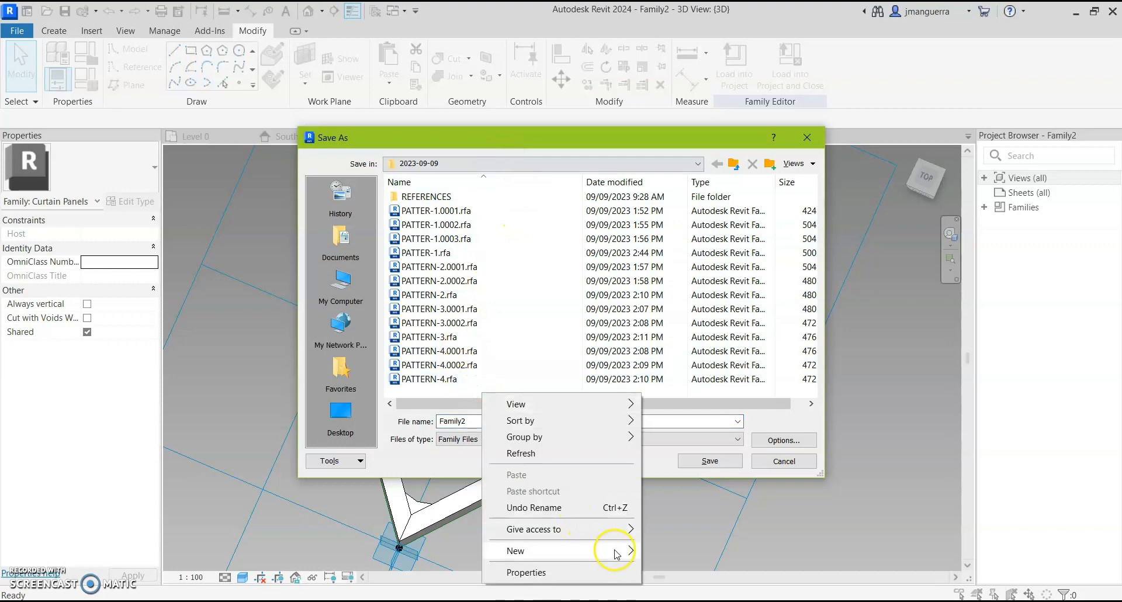
pyautogui.moveTo(616, 553)
pyautogui.click(710, 363)
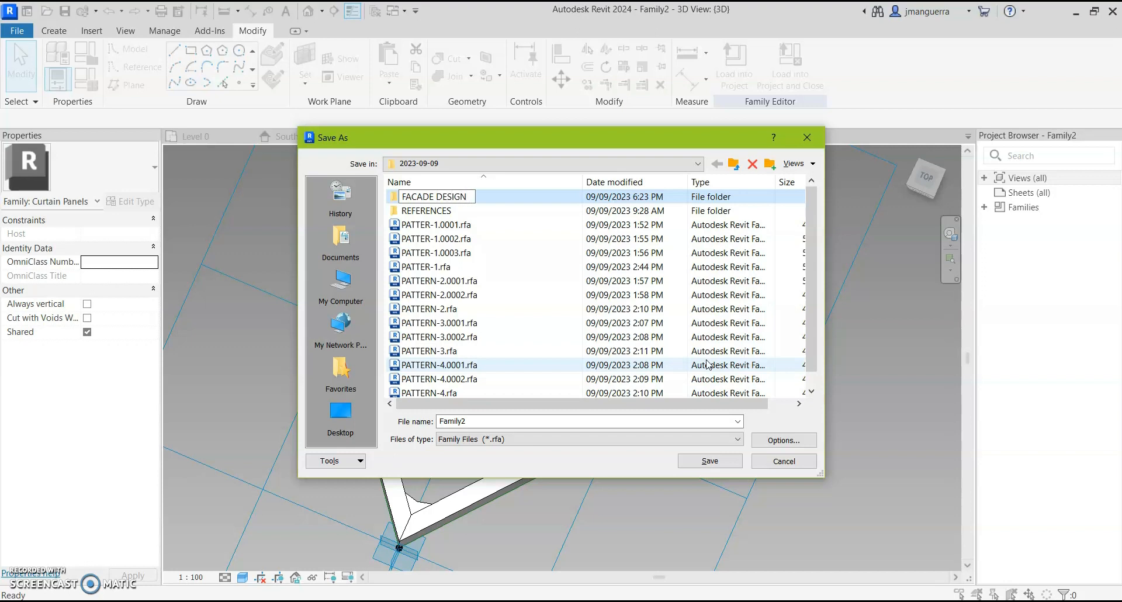
pyautogui.click(688, 294)
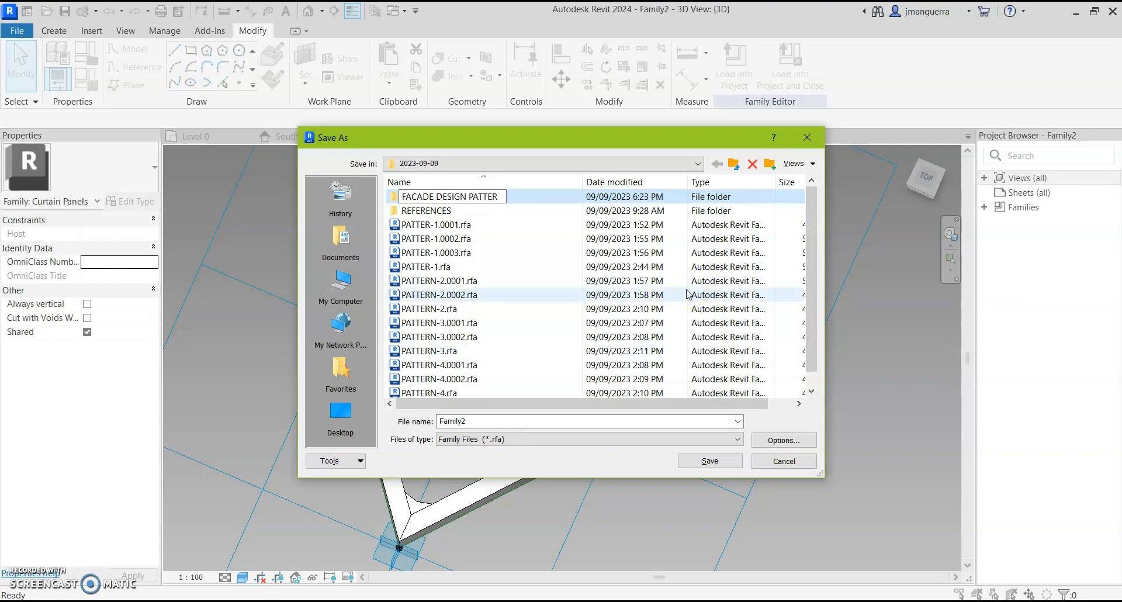
pyautogui.click(529, 201)
# Save the family as P-1 in the FACADE DESIGN PATTERN folder, keeping the file save options as they are.
pyautogui.doubleClick(523, 199)
pyautogui.doubleClick(494, 422)
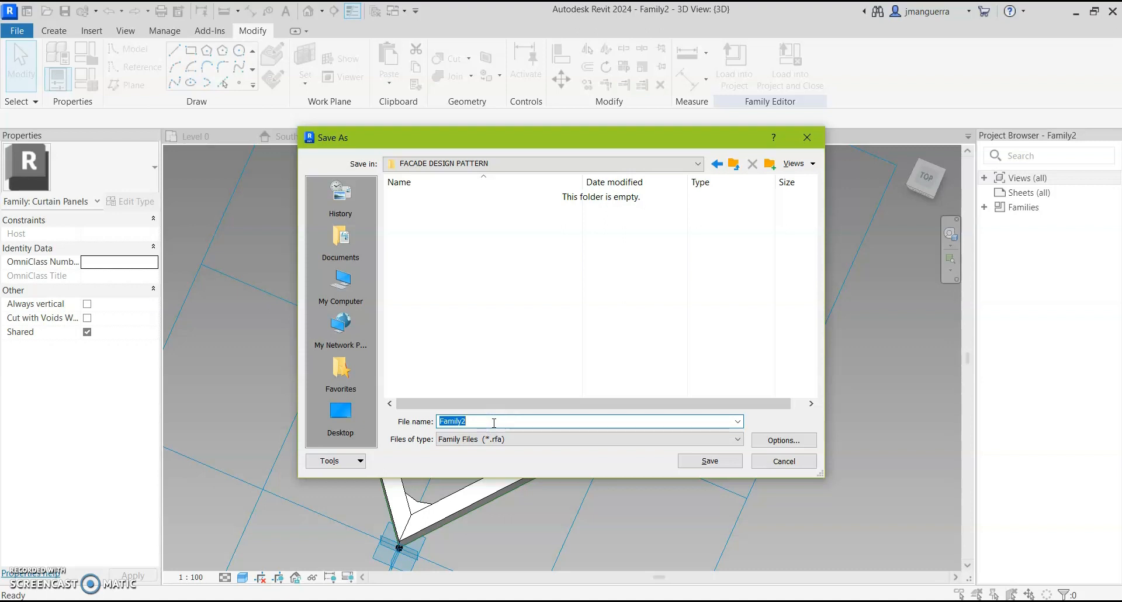
pyautogui.write('P-1')
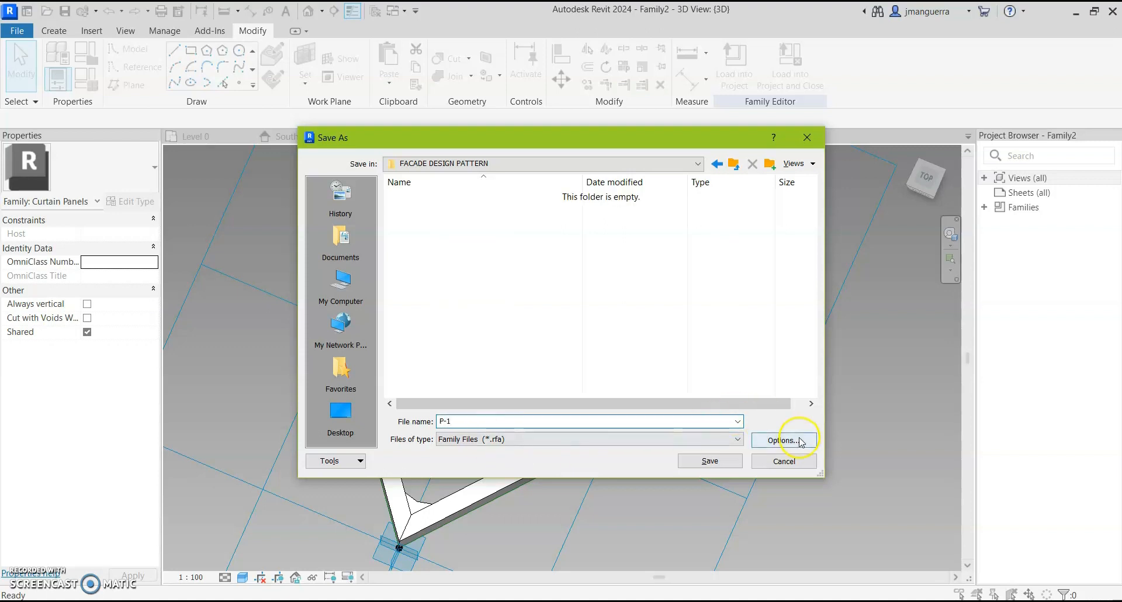
pyautogui.click(783, 440)
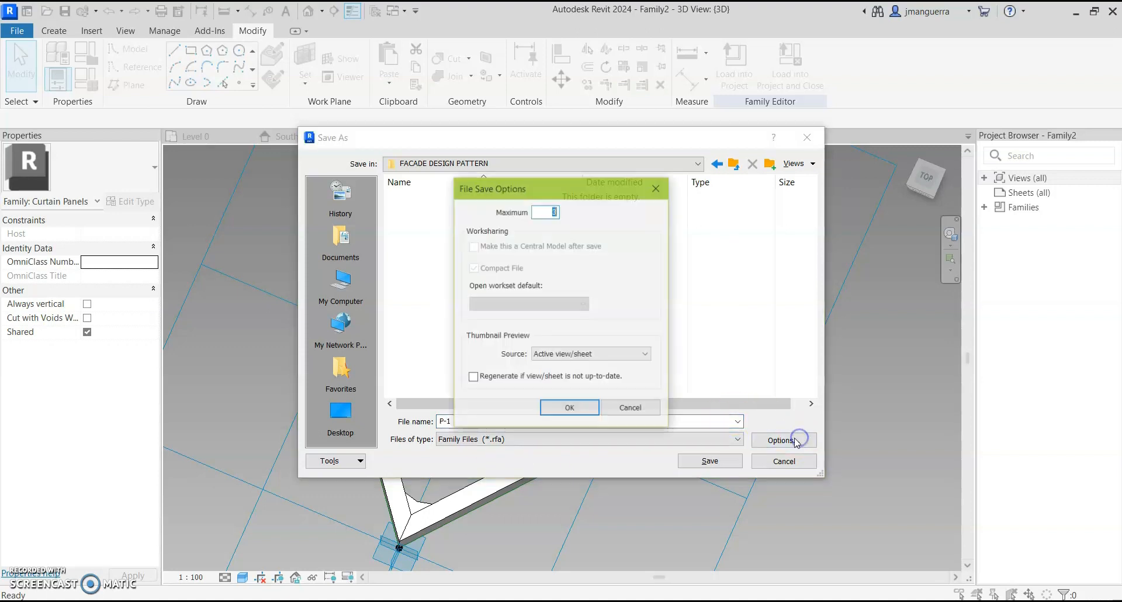
pyautogui.click(570, 405)
pyautogui.click(720, 464)
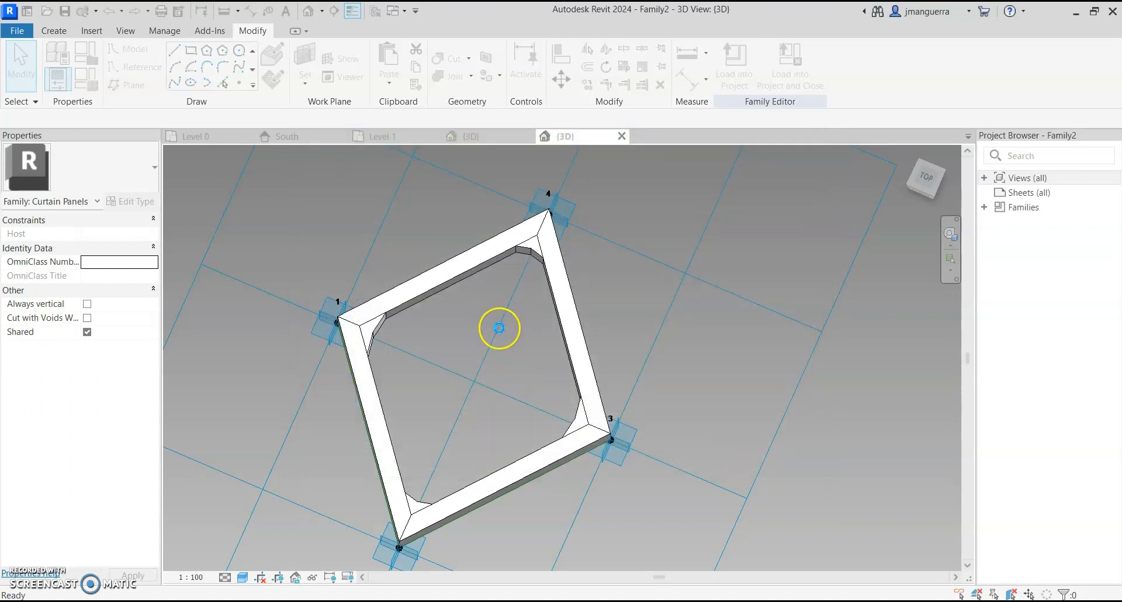
# Load the P-1 family into the project, close the family, and show the project's 3D view.
pyautogui.keyDown('shift'); pyautogui.moveTo(511, 338); pyautogui.dragTo(540, 276, button='middle'); pyautogui.keyUp('shift')
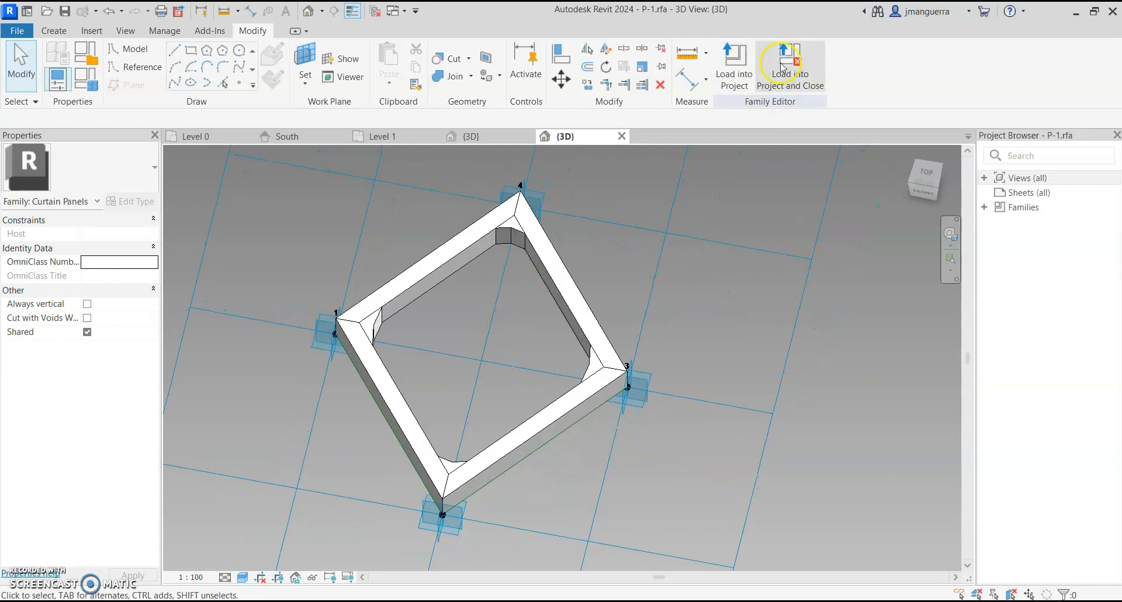
pyautogui.click(795, 83)
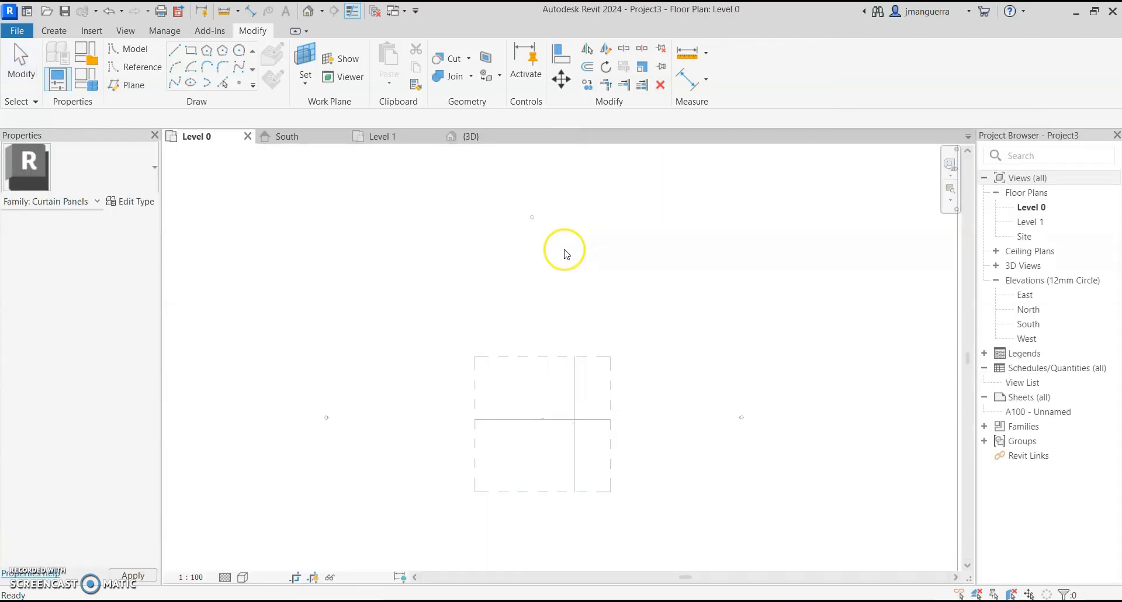
pyautogui.click(464, 136)
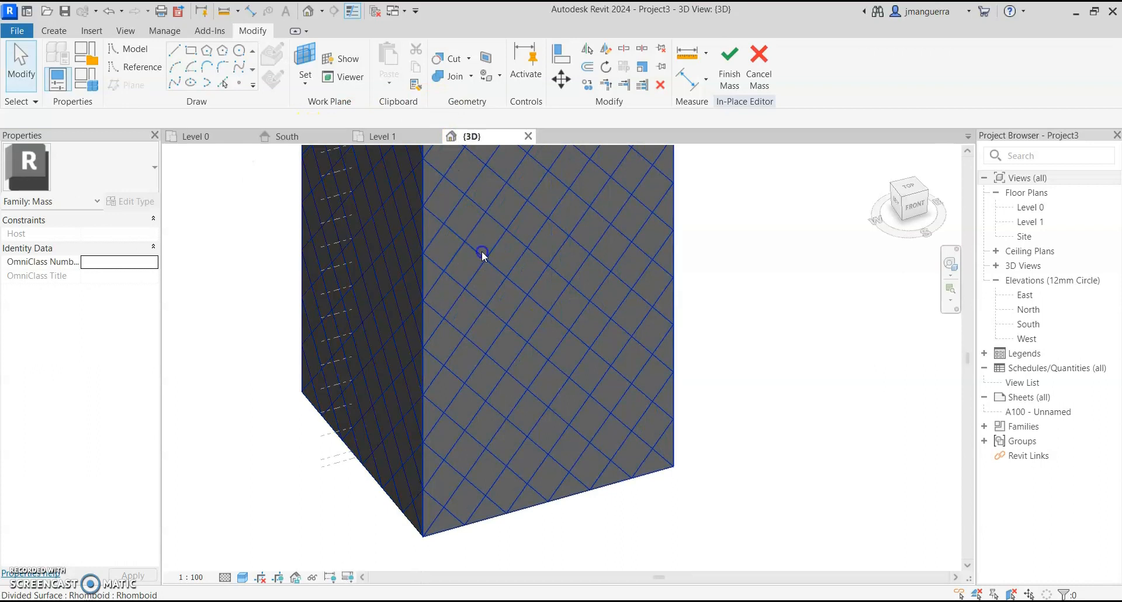
# Change the front divided surface's type from the plain Rhomboid pattern to the P-1 panel.
pyautogui.click(481, 252)
pyautogui.click(123, 190)
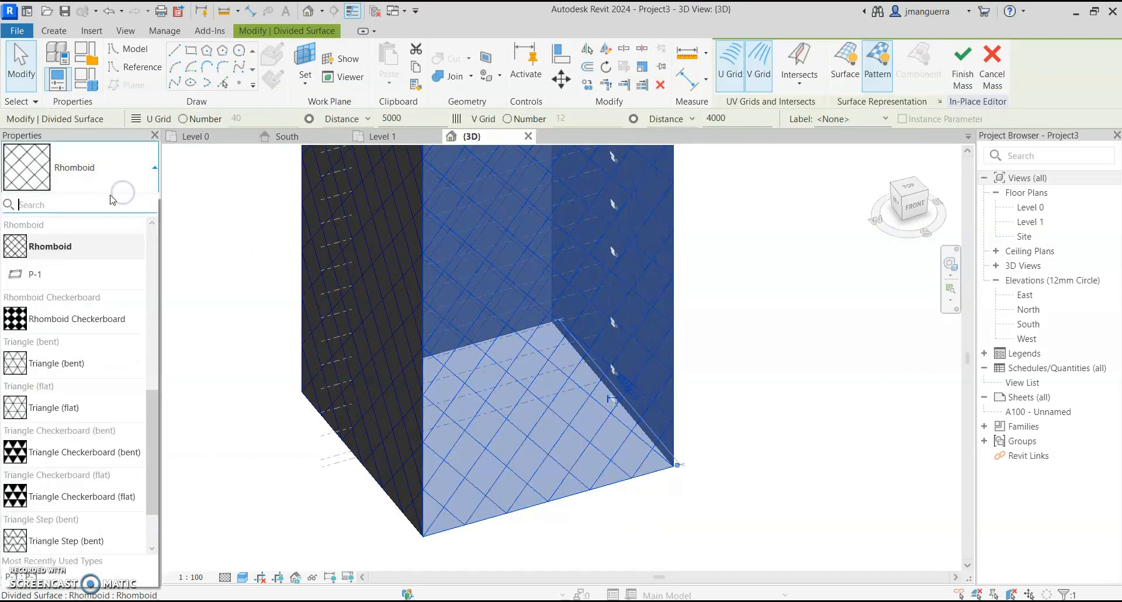
pyautogui.click(39, 276)
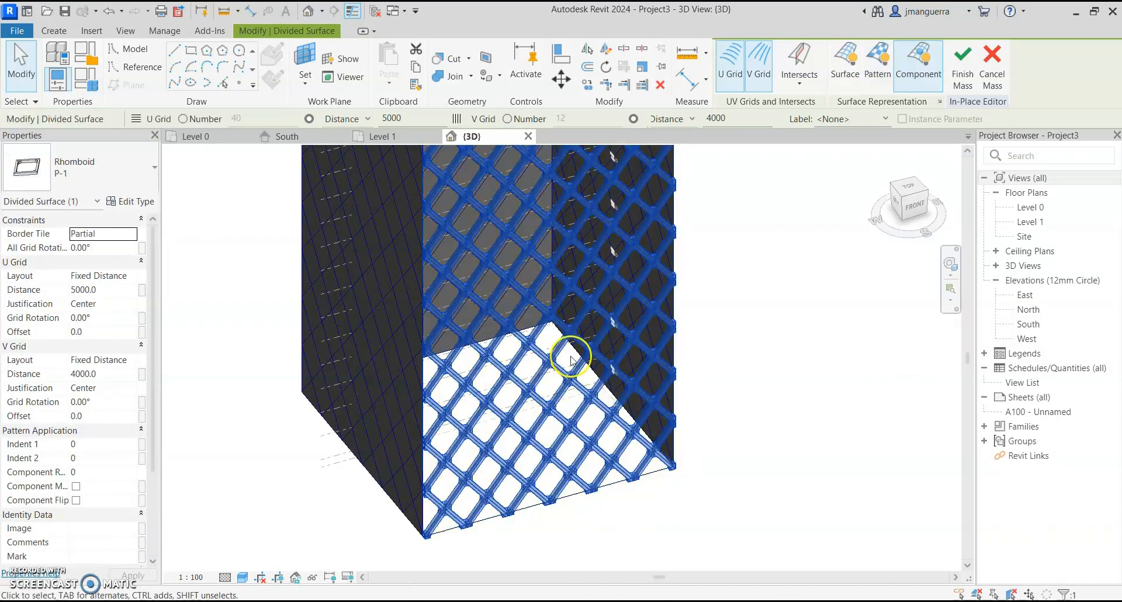
pyautogui.keyDown('shift'); pyautogui.moveTo(723, 431); pyautogui.dragTo(735, 308, button='middle'); pyautogui.keyUp('shift')
pyautogui.click(777, 351)
# Examine the panel frames and gussets near the front facade's base and compare them with the reference image 1.jpg.
pyautogui.scroll(4, 453, 452)
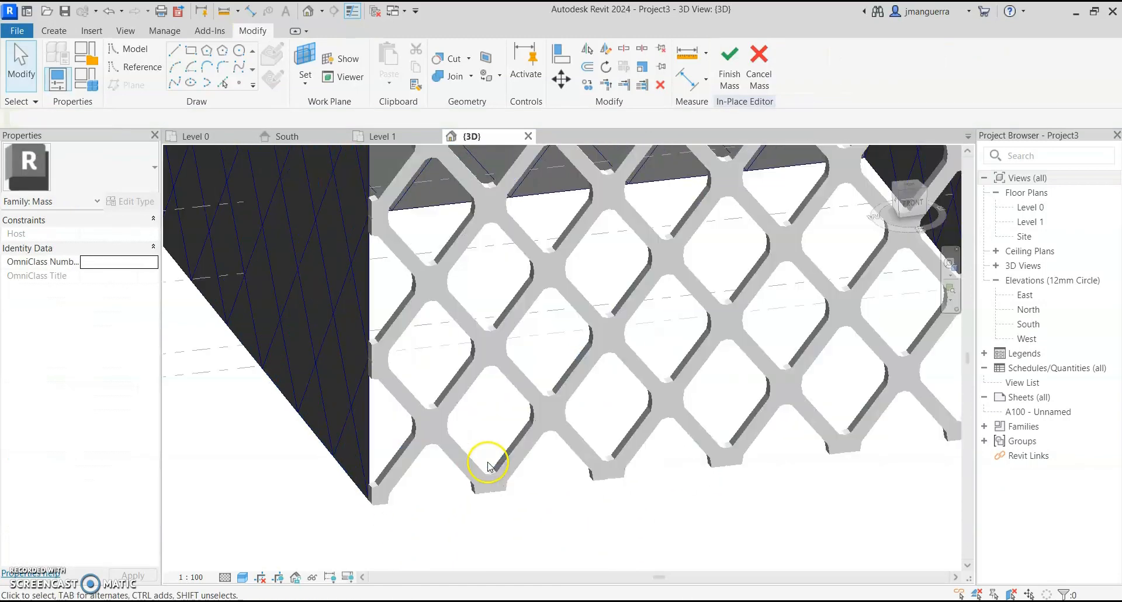
pyautogui.scroll(-1, 375, 376)
pyautogui.scroll(-2, 375, 374)
pyautogui.keyDown('shift'); pyautogui.moveTo(612, 476); pyautogui.dragTo(596, 438, button='middle'); pyautogui.keyUp('shift')
pyautogui.scroll(5, 454, 401)
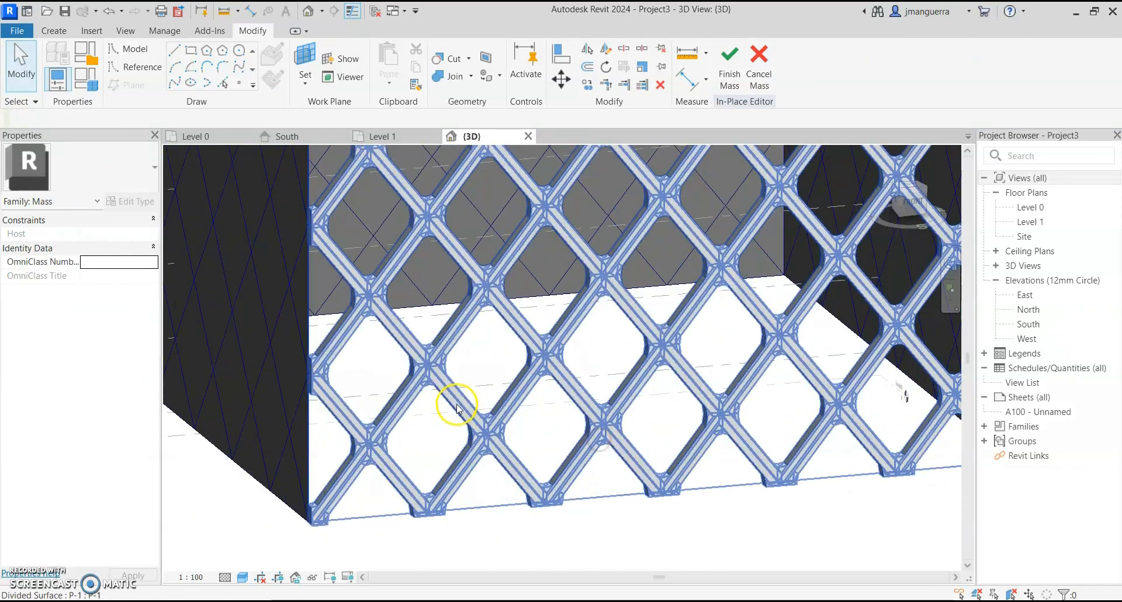
pyautogui.moveTo(420, 448); pyautogui.dragTo(391, 336, button='middle')
pyautogui.keyDown('shift'); pyautogui.moveTo(390, 336); pyautogui.dragTo(415, 398, button='middle'); pyautogui.keyUp('shift')
pyautogui.scroll(-2, 406, 382)
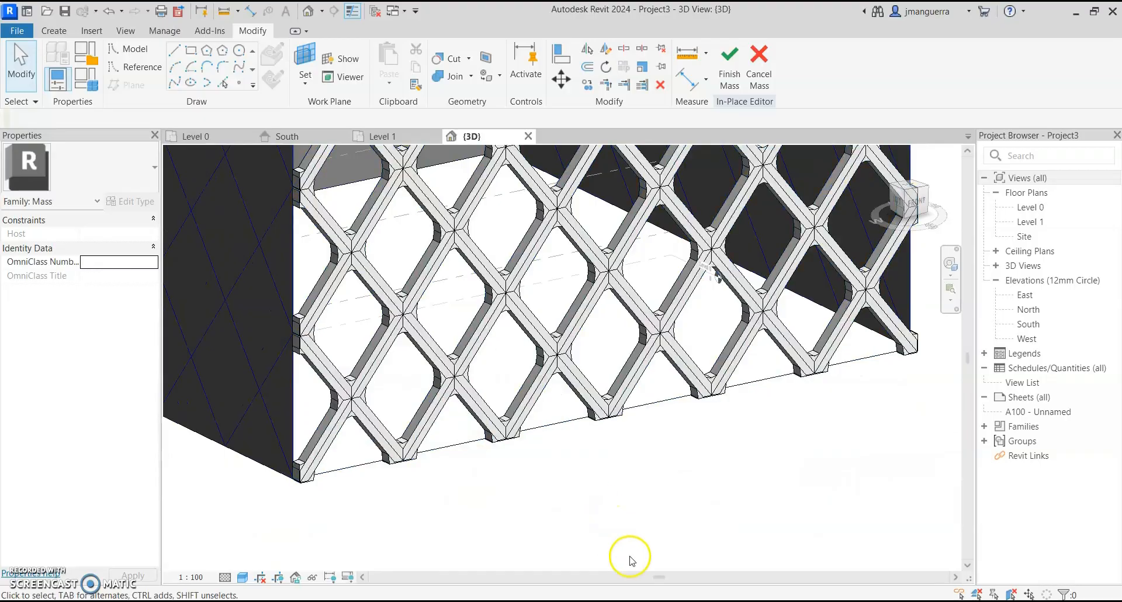
pyautogui.click(631, 601)
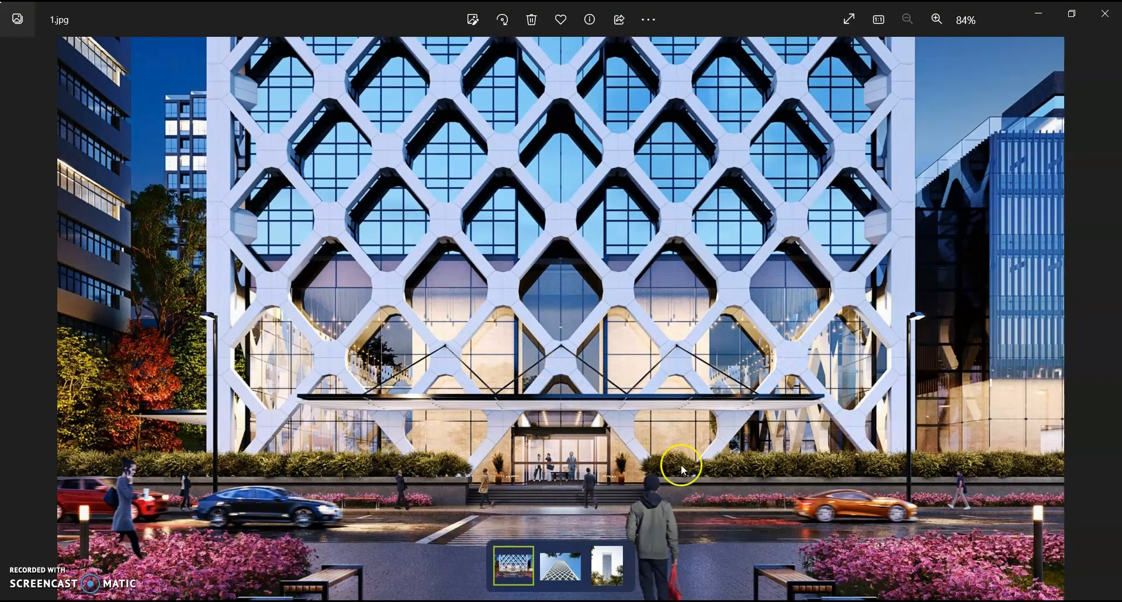
pyautogui.click(1039, 14)
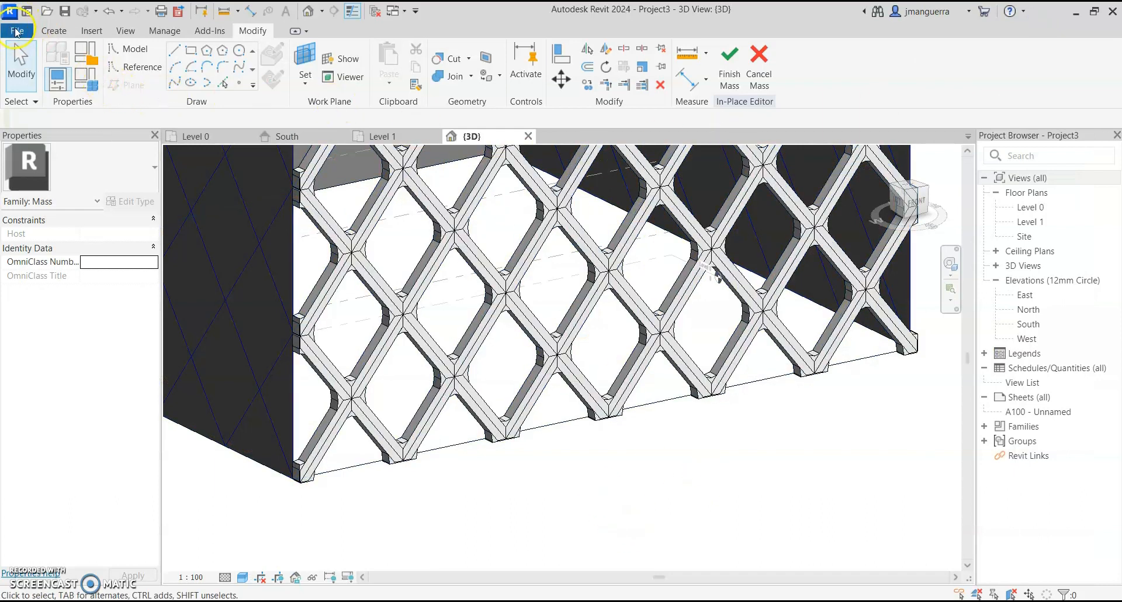
# Reopen the P-1.rfa curtain panel family from the recently used files.
pyautogui.click(18, 31)
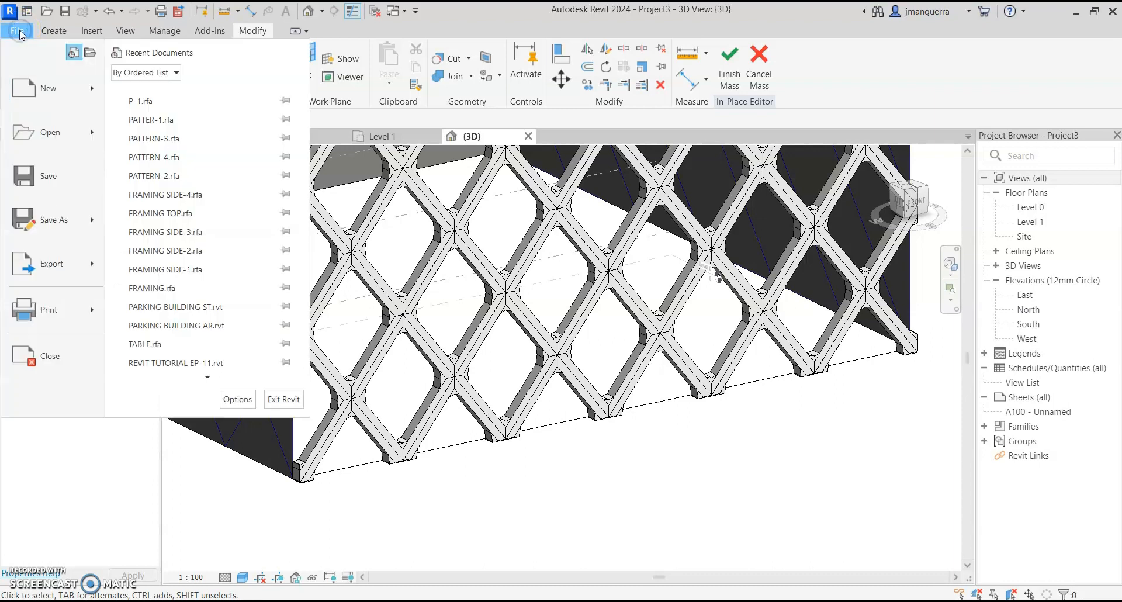
pyautogui.moveTo(74, 232)
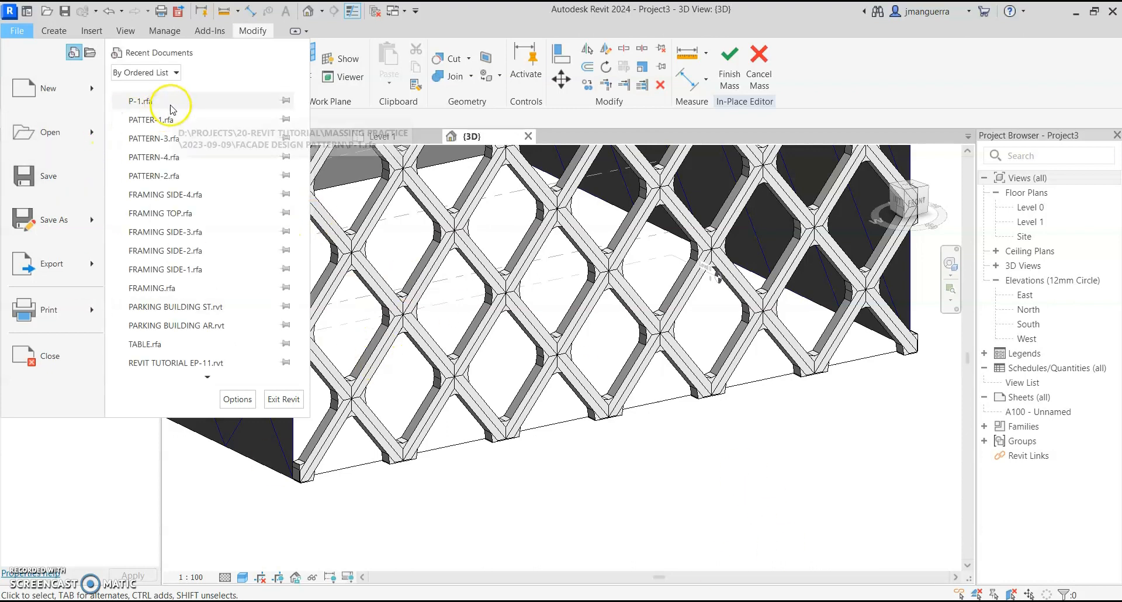
pyautogui.click(20, 29)
pyautogui.click(18, 31)
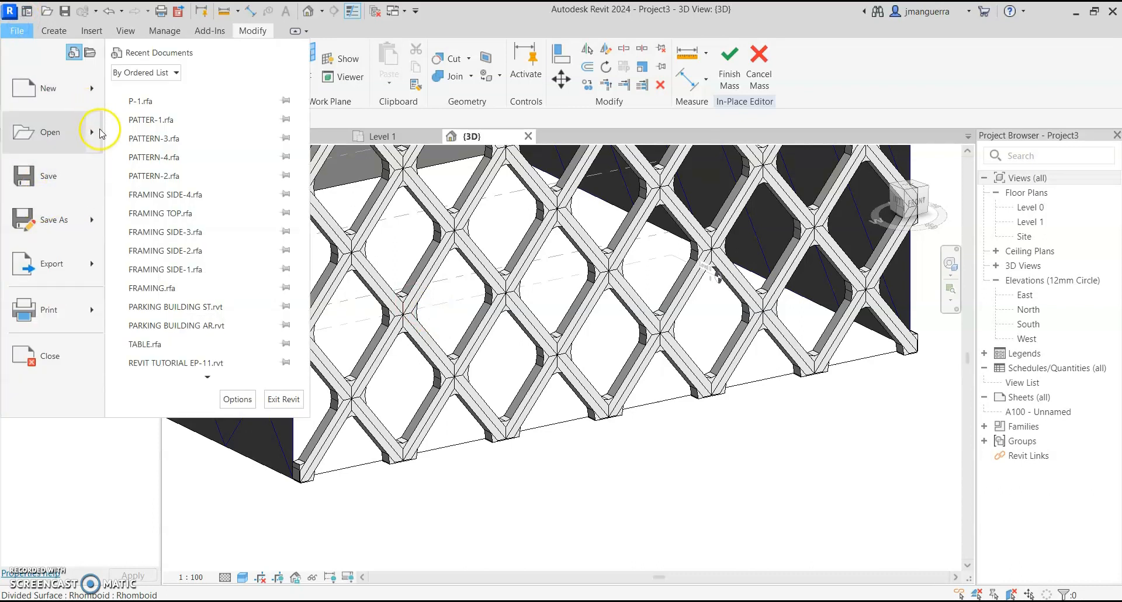
pyautogui.click(159, 100)
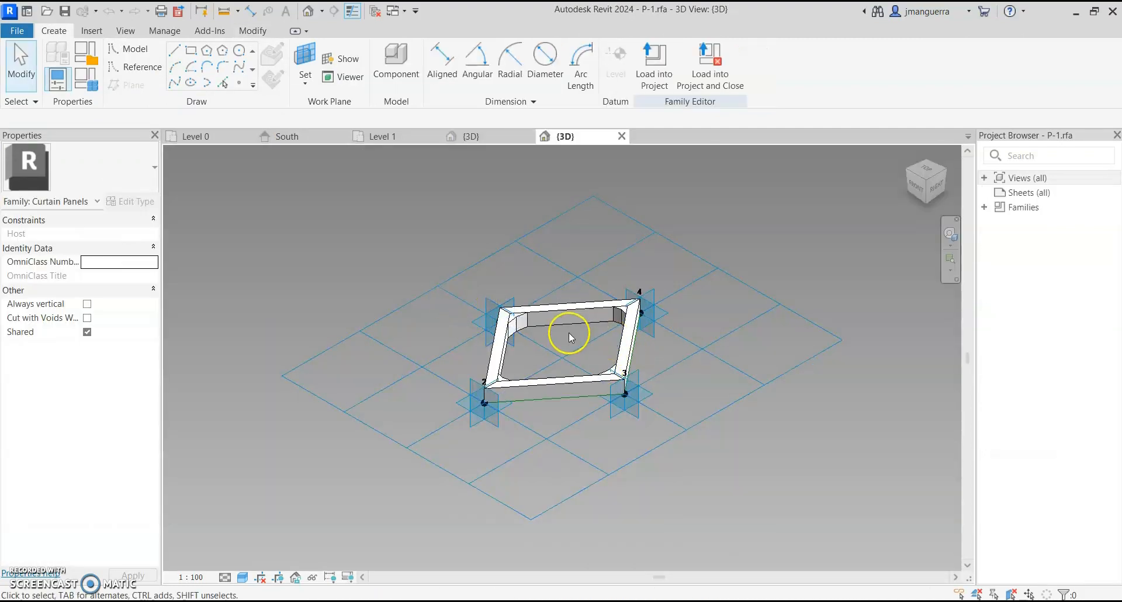
# Delete the four-sided perimeter frame form that runs between the corner gussets of the panel.
pyautogui.keyDown('shift'); pyautogui.moveTo(570, 337); pyautogui.dragTo(577, 378, button='middle'); pyautogui.keyUp('shift')
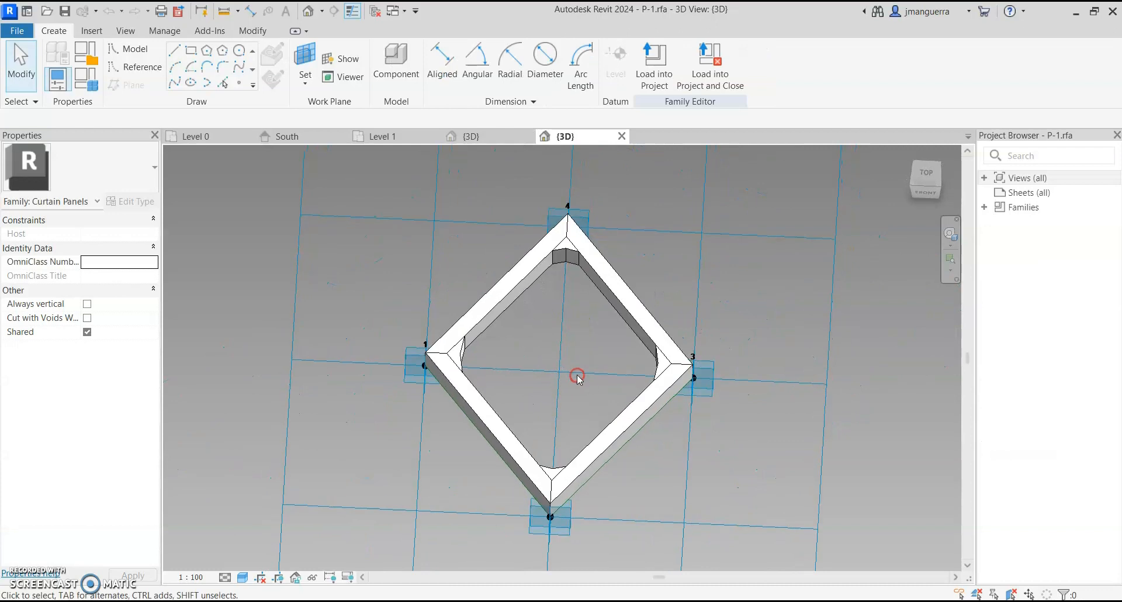
pyautogui.keyDown('shift'); pyautogui.moveTo(544, 331); pyautogui.dragTo(512, 298, button='middle'); pyautogui.keyUp('shift')
pyautogui.click(514, 304)
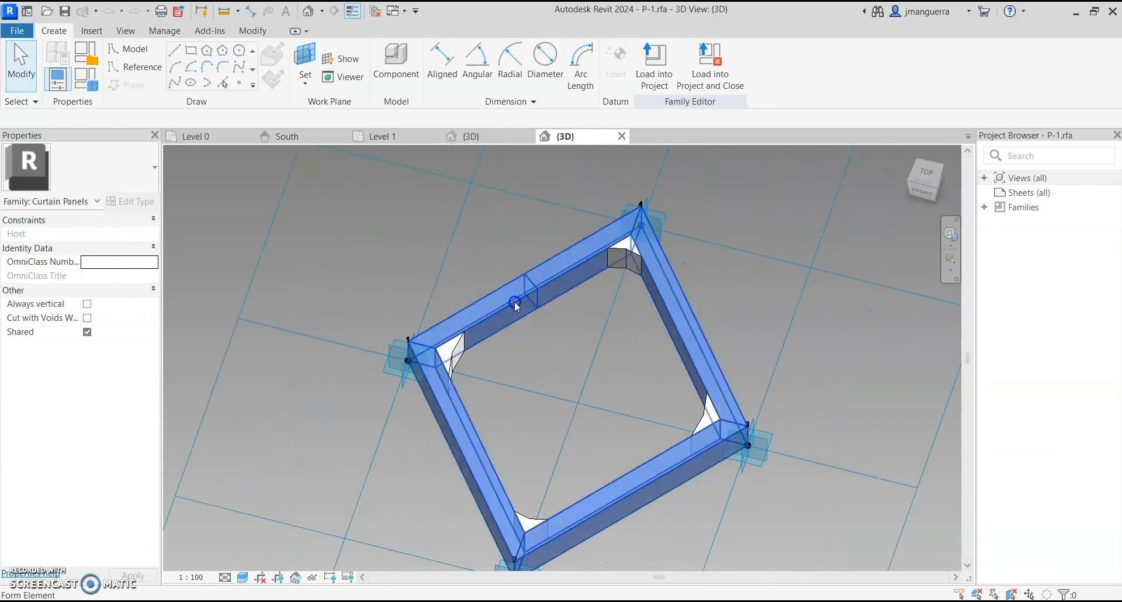
pyautogui.press('Delete')
# Place a reference point at the midpoint of the reference line between adaptive points 1 and 4.
pyautogui.keyDown('shift'); pyautogui.moveTo(560, 338); pyautogui.dragTo(520, 317, button='middle'); pyautogui.keyUp('shift')
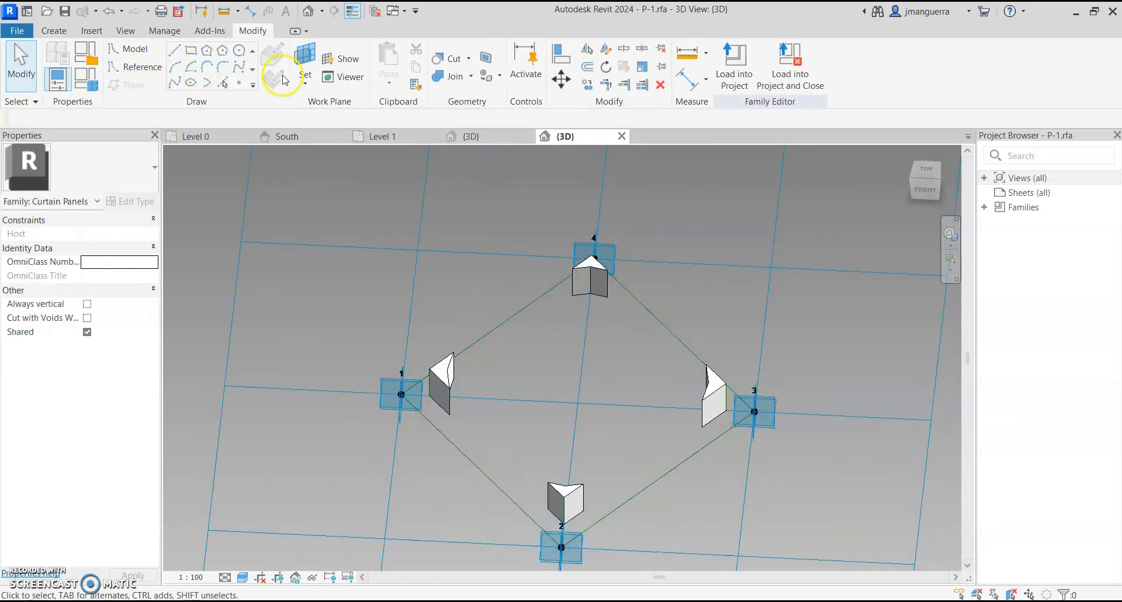
pyautogui.click(240, 84)
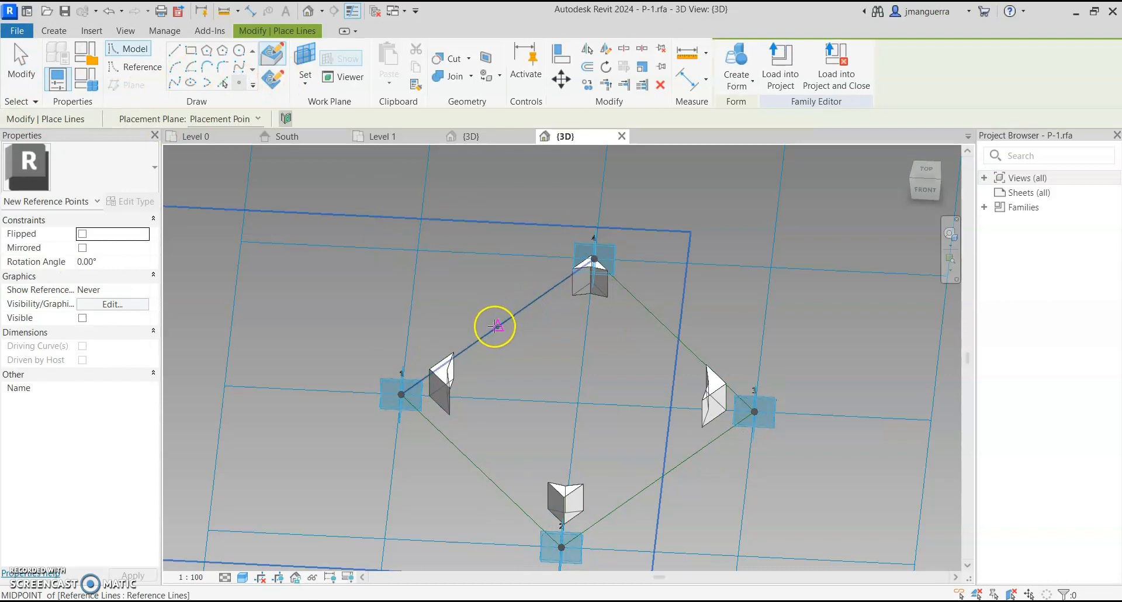
pyautogui.click(497, 326)
pyautogui.scroll(3, 497, 327)
pyautogui.press('Escape')
pyautogui.press('Escape')
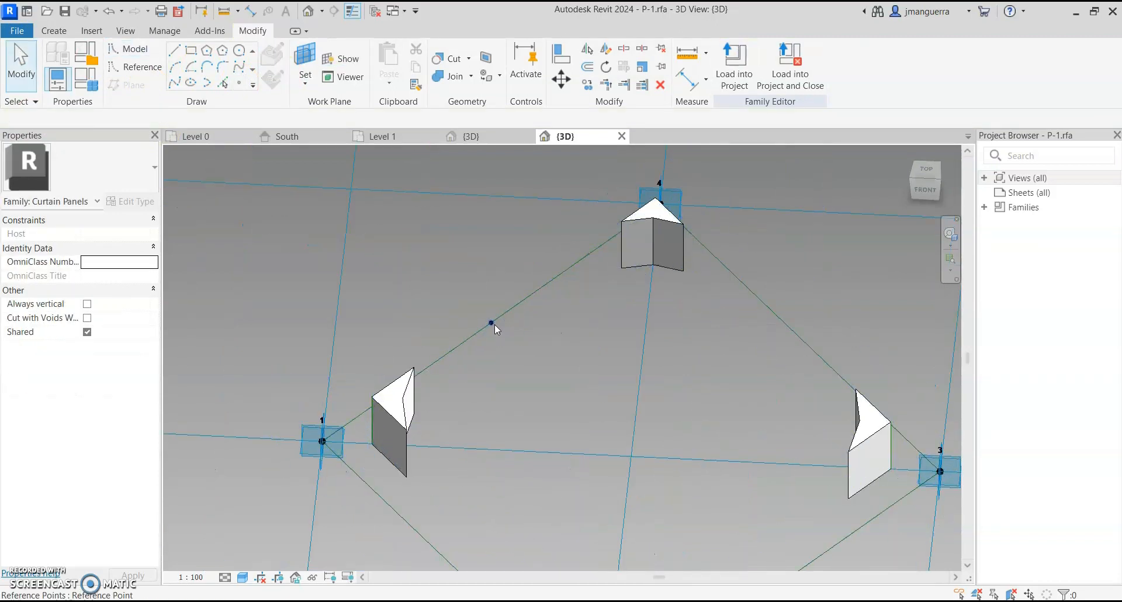
# Draw a rectangular profile about 1020 mm high on the midpoint reference point's work plane, with one corner at the point.
pyautogui.click(492, 323)
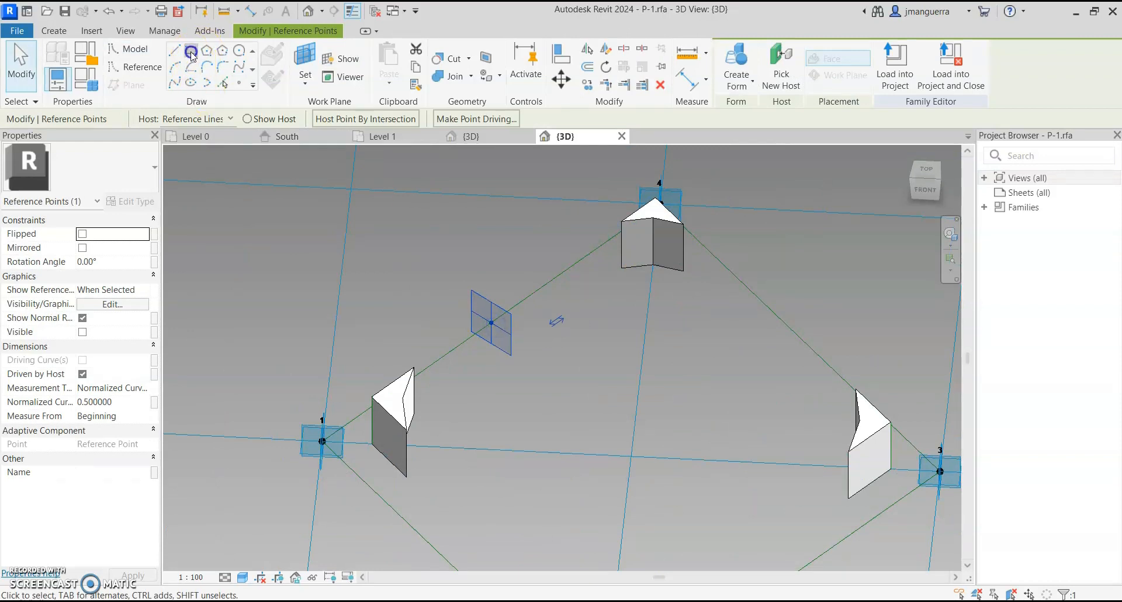
pyautogui.click(191, 51)
pyautogui.click(491, 322)
pyautogui.click(520, 281)
pyautogui.scroll(2, 513, 278)
pyautogui.press('Escape')
pyautogui.press('Escape')
# Set the rectangular profile's width to 500 mm and its height to 800 mm.
pyautogui.click(528, 299)
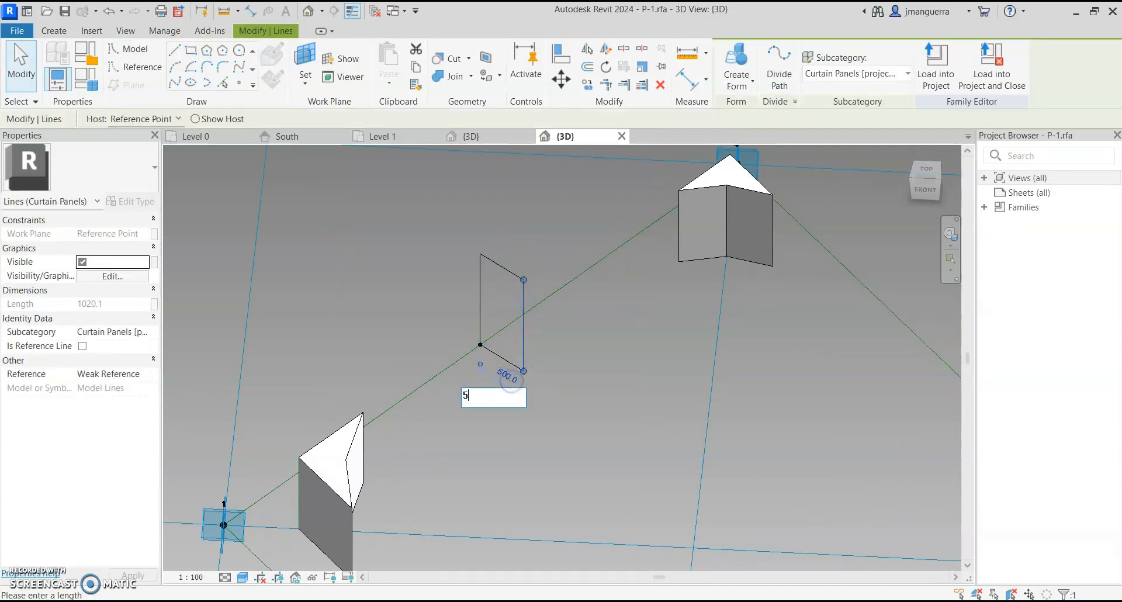
pyautogui.press('Return')
pyautogui.press('Escape')
pyautogui.press('Escape')
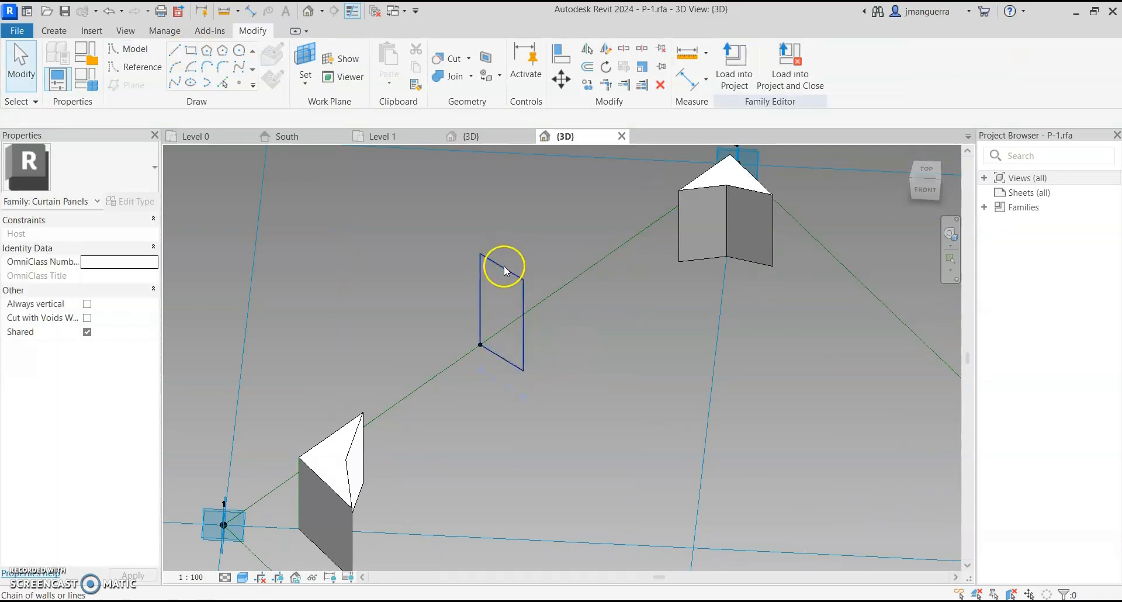
pyautogui.click(504, 266)
pyautogui.click(540, 337)
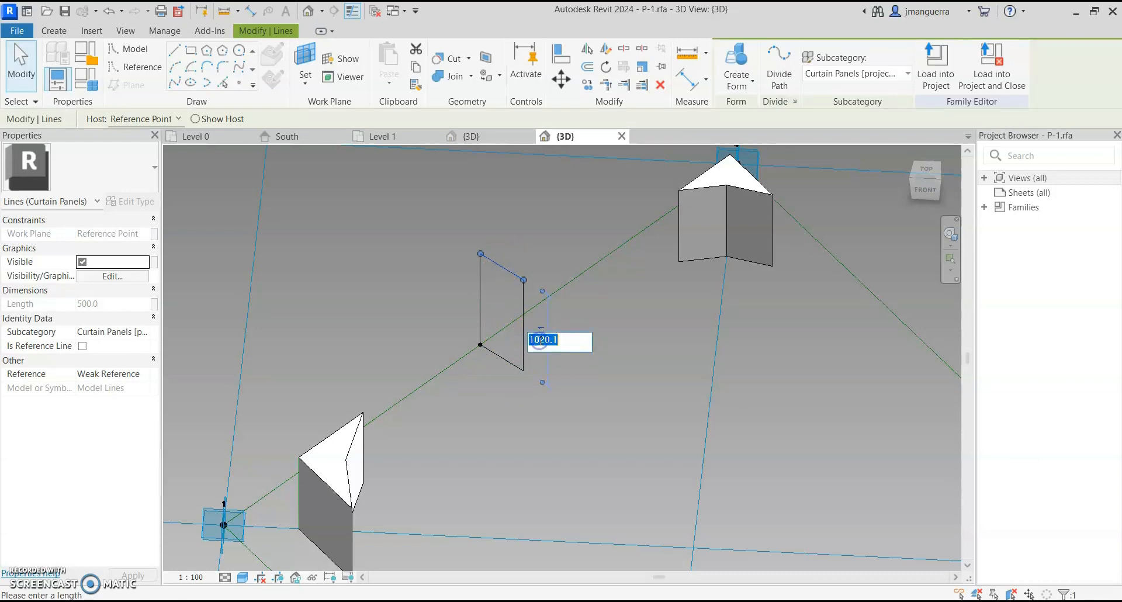
pyautogui.write('800')
pyautogui.press('Return')
pyautogui.scroll(-5, 520, 320)
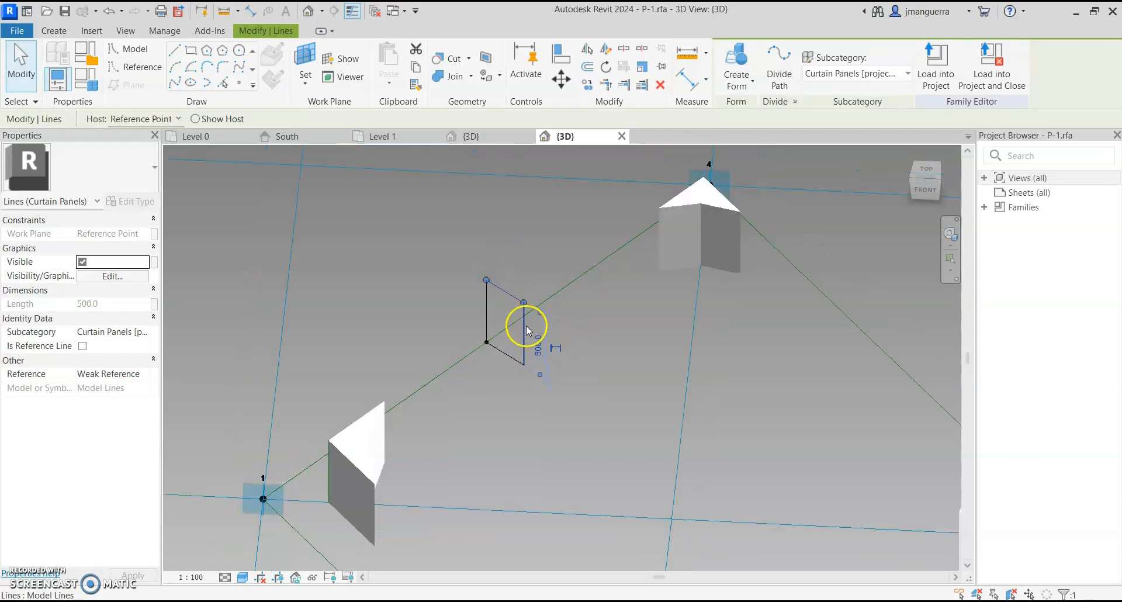
pyautogui.press('Escape')
# Create a solid form by sweeping the rectangular profile along the reference lines from point 1 to 4 and from 4 to 3.
pyautogui.click(549, 300)
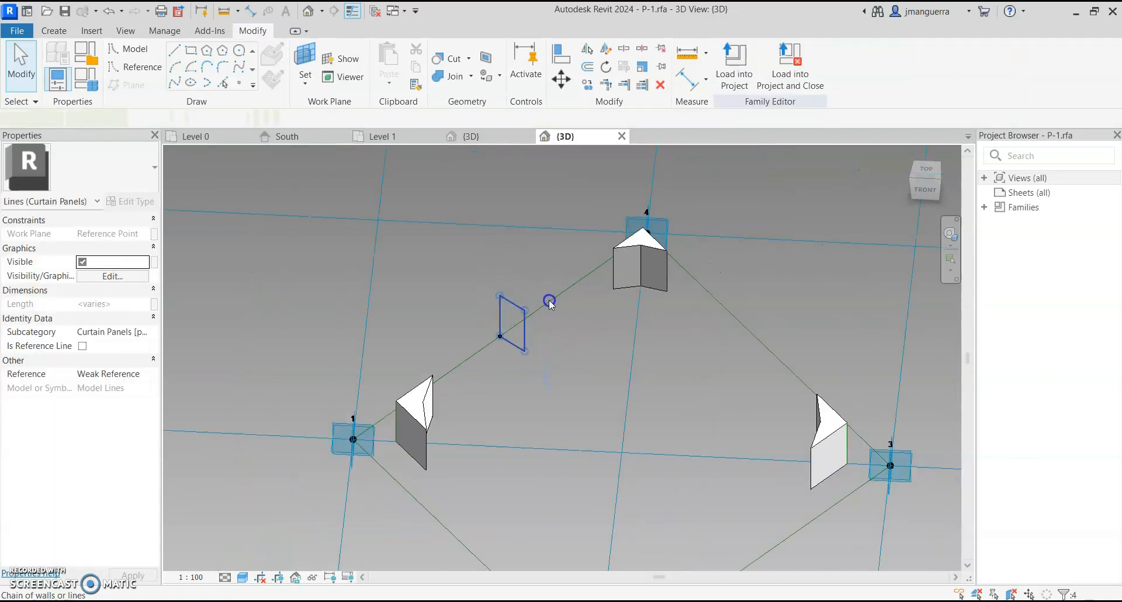
pyautogui.click(555, 299)
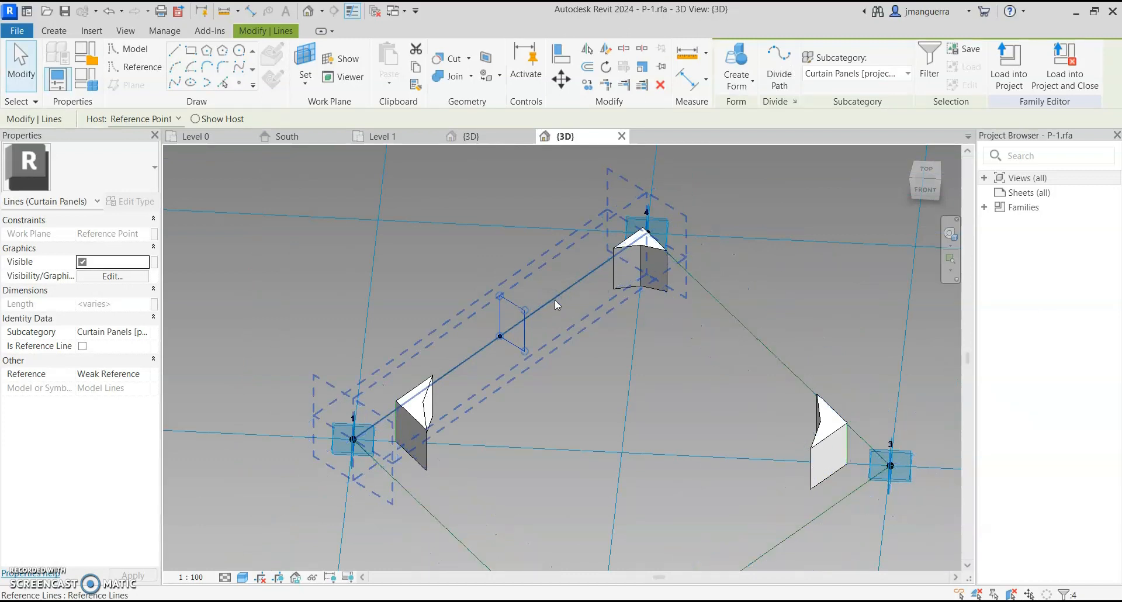
pyautogui.keyDown('ctrl'); pyautogui.click(733, 324); pyautogui.keyUp('ctrl')
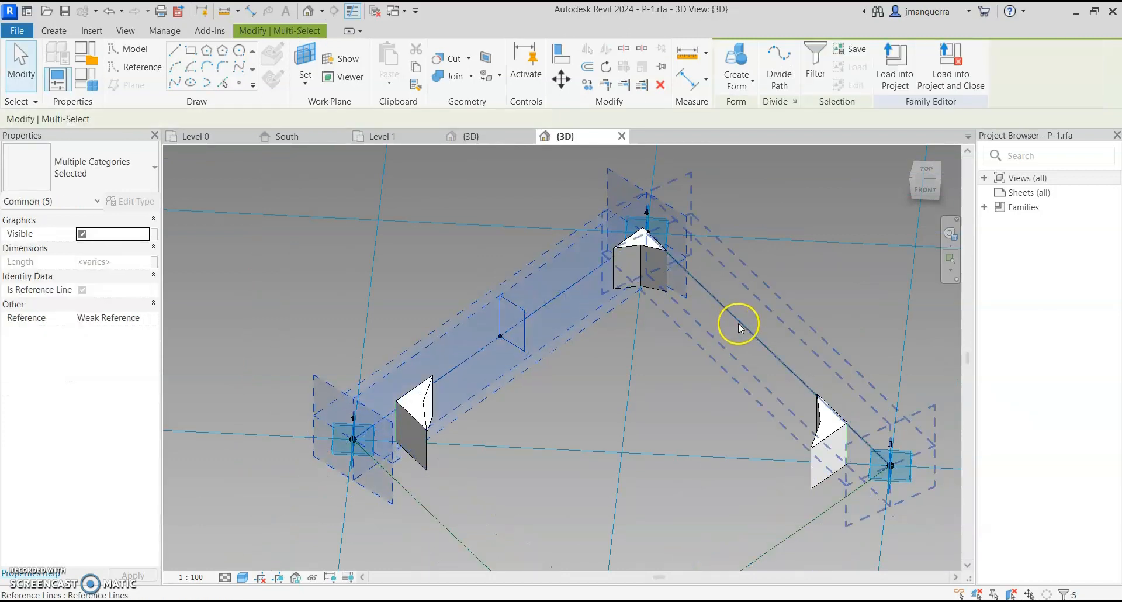
pyautogui.scroll(-2, 738, 324)
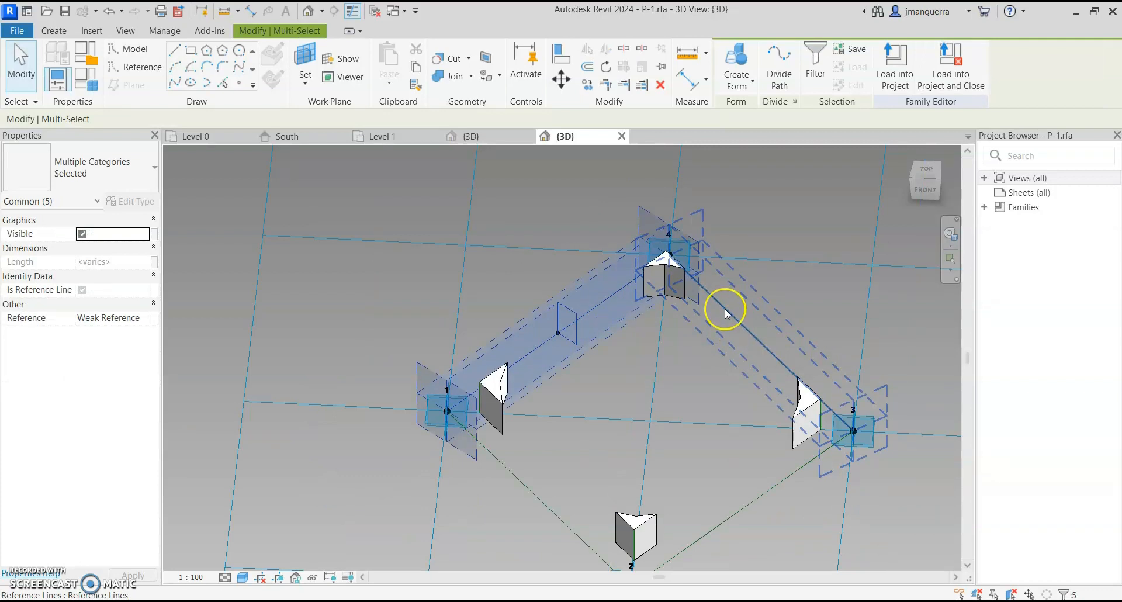
pyautogui.keyDown('ctrl'); pyautogui.click(729, 315); pyautogui.keyUp('ctrl')
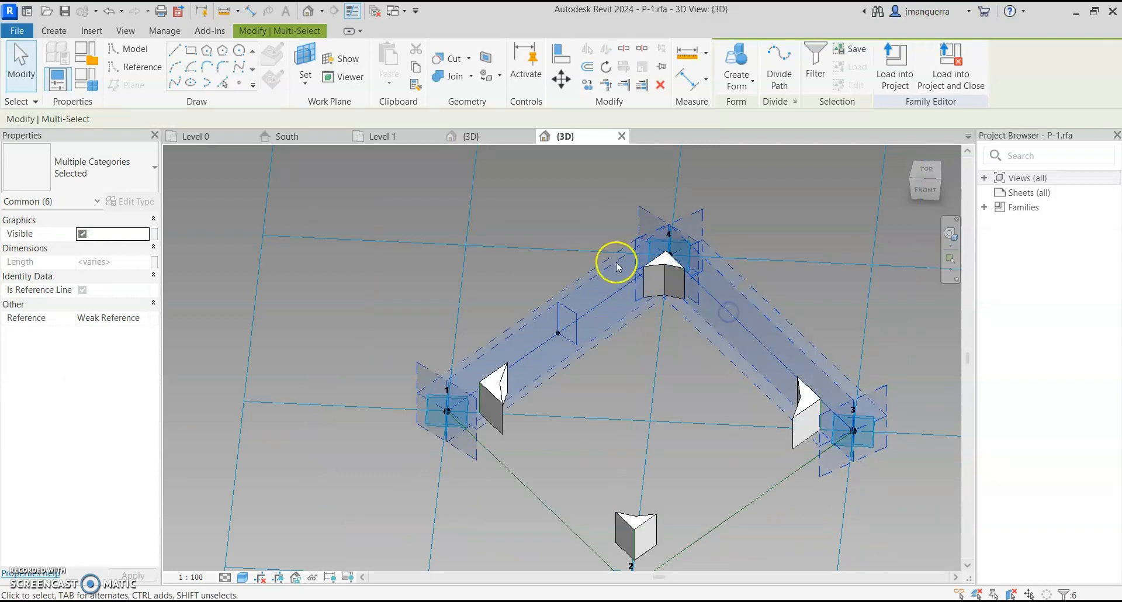
pyautogui.click(753, 59)
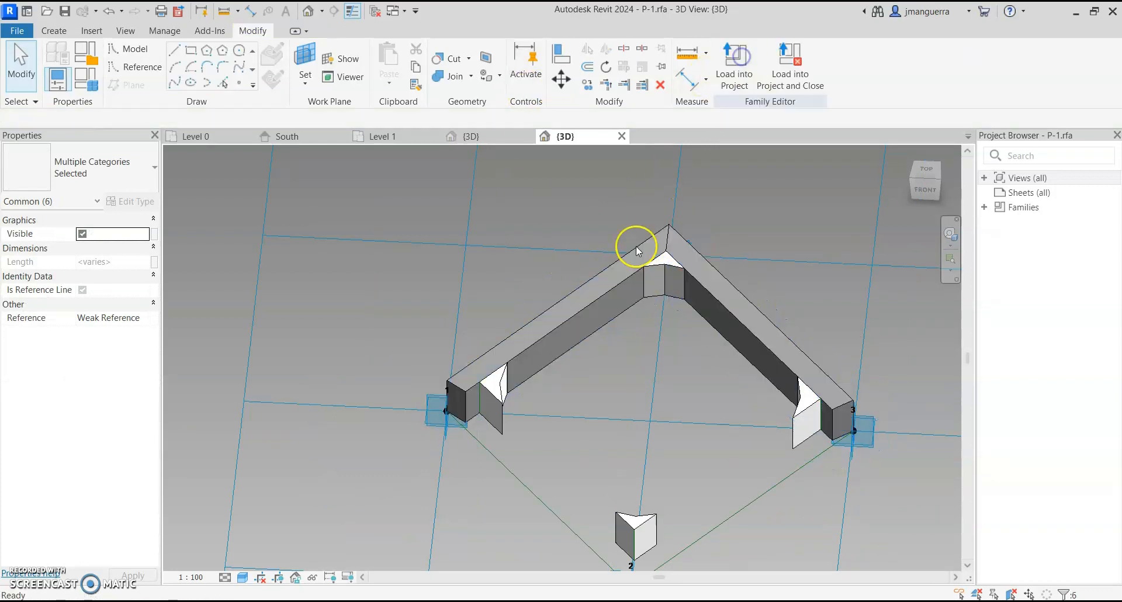
# Associate the new two-sided frame form's material with the FRAME MATERIAL family parameter.
pyautogui.click(591, 310)
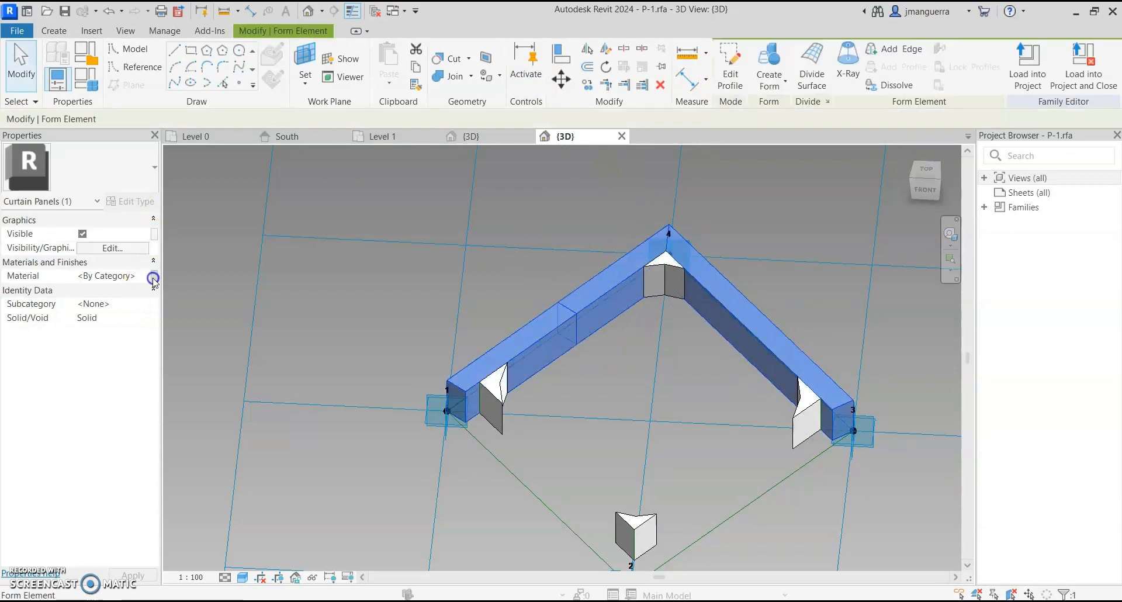
pyautogui.click(153, 276)
pyautogui.click(488, 265)
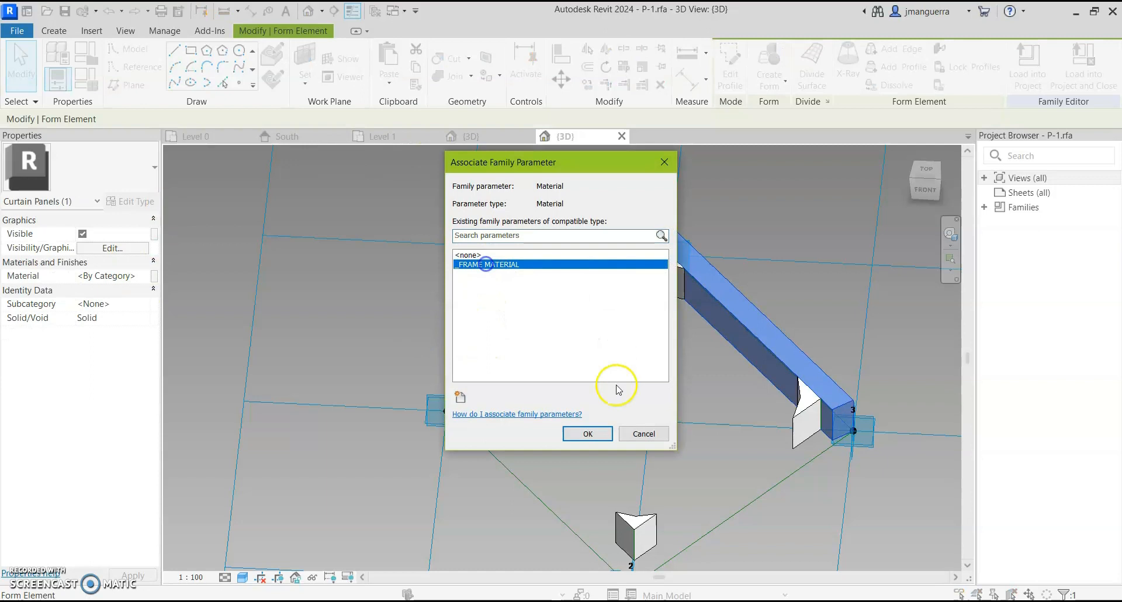
# Associate the frame's material with the FRAME MATERIAL family parameter and deselect the frame.
pyautogui.click(585, 436)
pyautogui.click(654, 331)
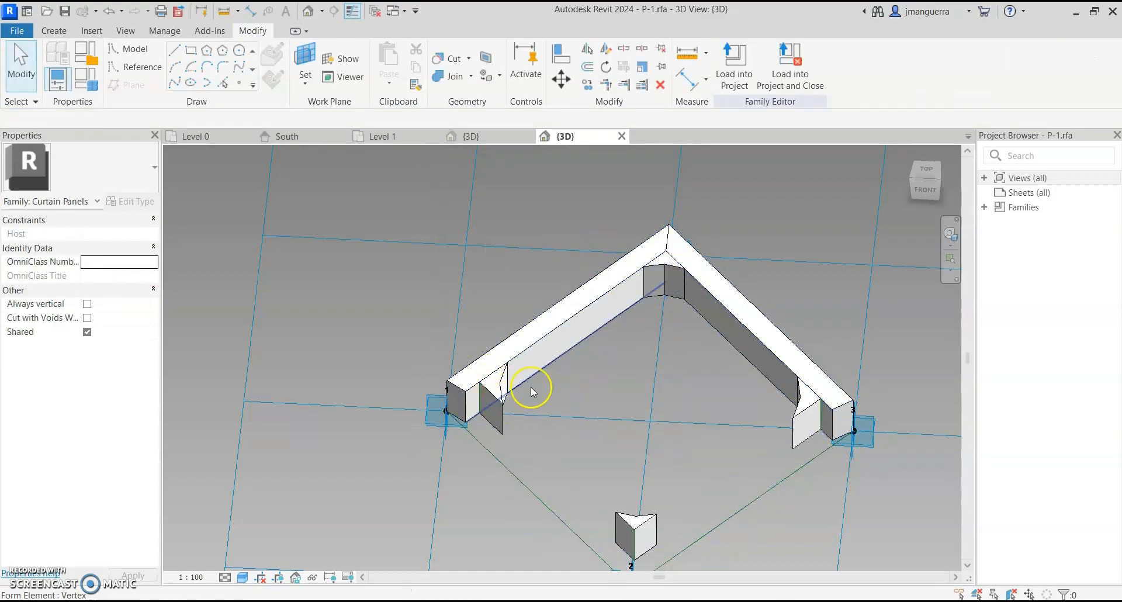
# Delete the small wedge-shaped corner pieces near points 1, 2 and 3.
pyautogui.moveTo(466, 311); pyautogui.dragTo(532, 452)
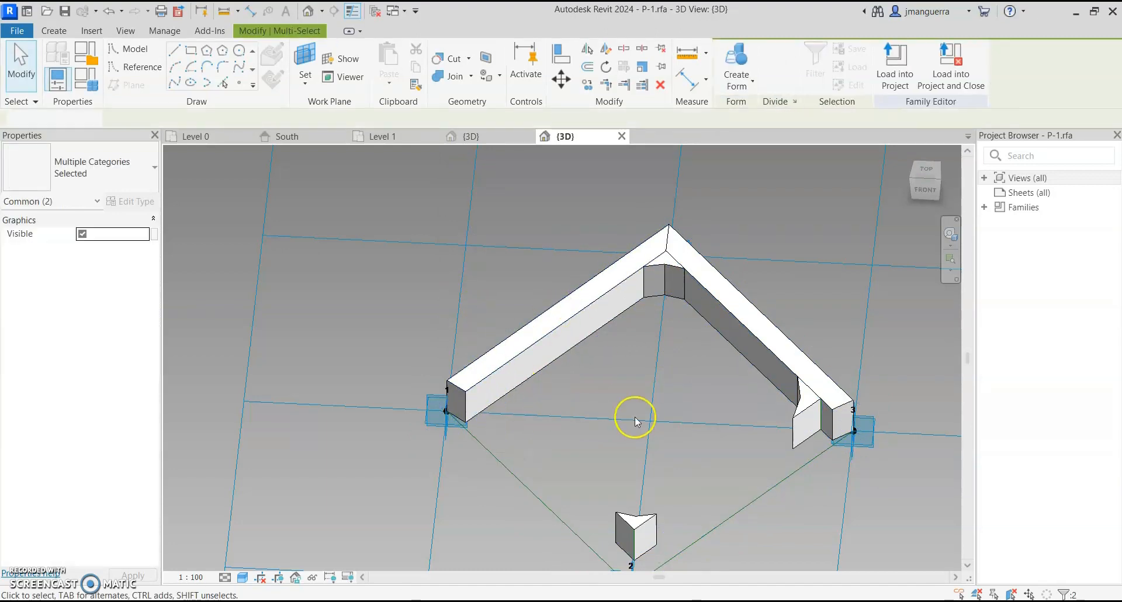
pyautogui.press('Escape')
pyautogui.moveTo(645, 456); pyautogui.dragTo(571, 321, button='middle')
pyautogui.moveTo(518, 345); pyautogui.dragTo(619, 443)
pyautogui.press('Escape')
pyautogui.moveTo(630, 330); pyautogui.dragTo(586, 422, button='middle')
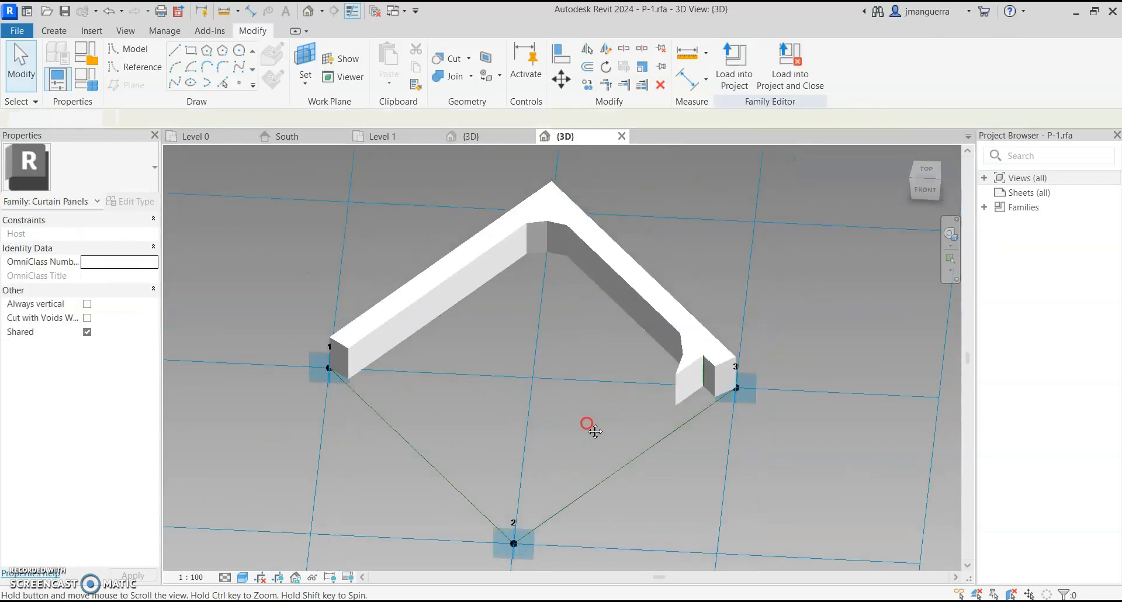
pyautogui.moveTo(656, 250); pyautogui.dragTo(711, 453)
pyautogui.press('Delete')
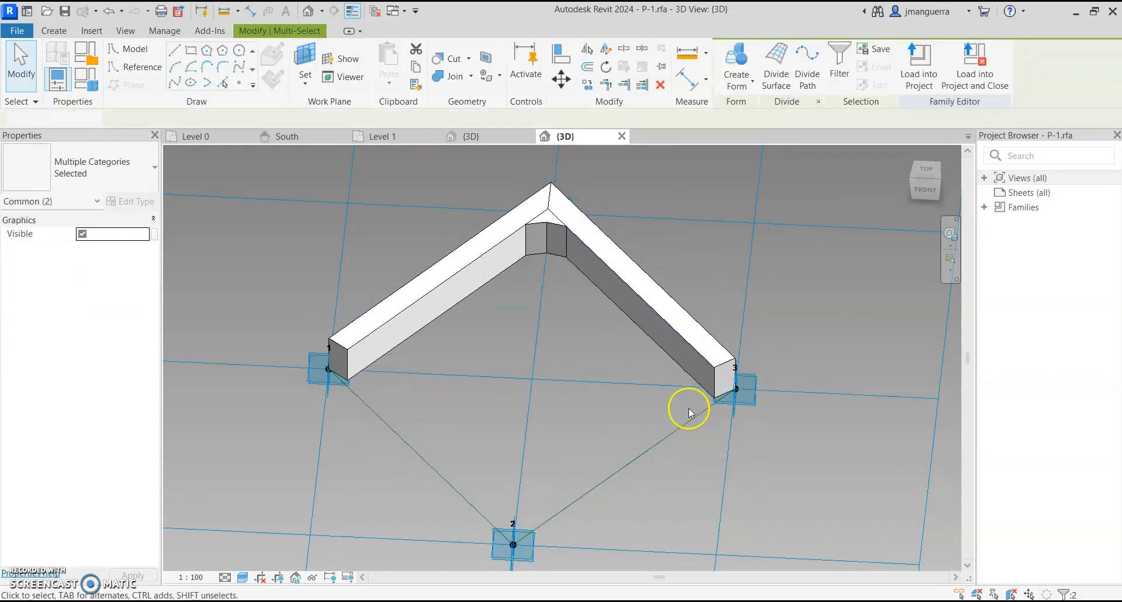
# Save the family as P-2rfa.rfa in the FACADE DESIGN PATTERN folder.
pyautogui.scroll(-2, 681, 356)
pyautogui.keyDown('shift'); pyautogui.moveTo(718, 294); pyautogui.dragTo(731, 409, button='middle'); pyautogui.keyUp('shift')
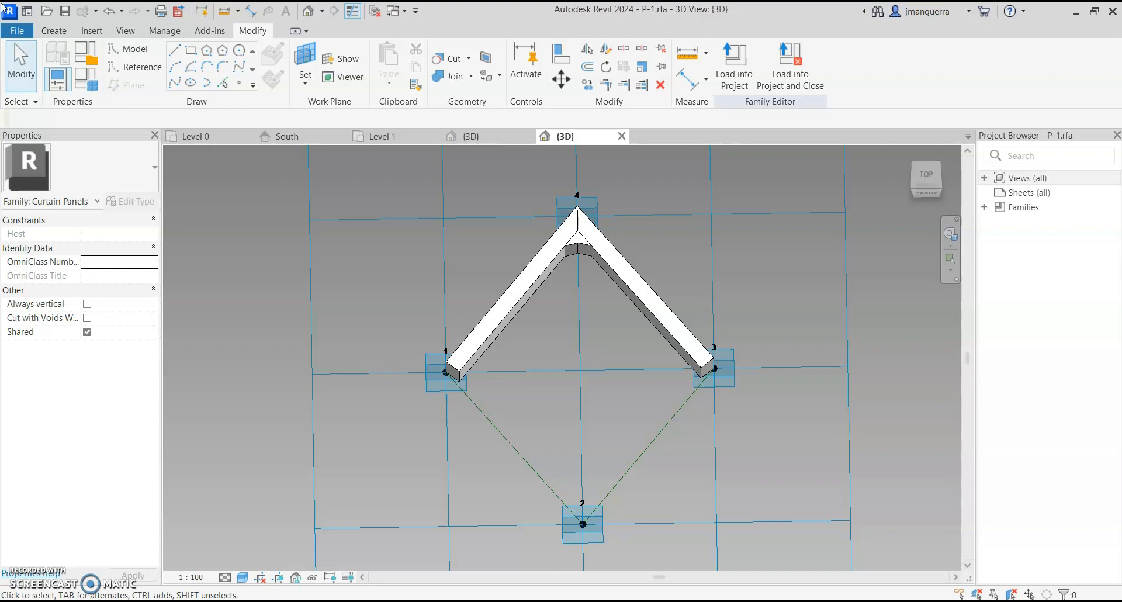
pyautogui.click(18, 34)
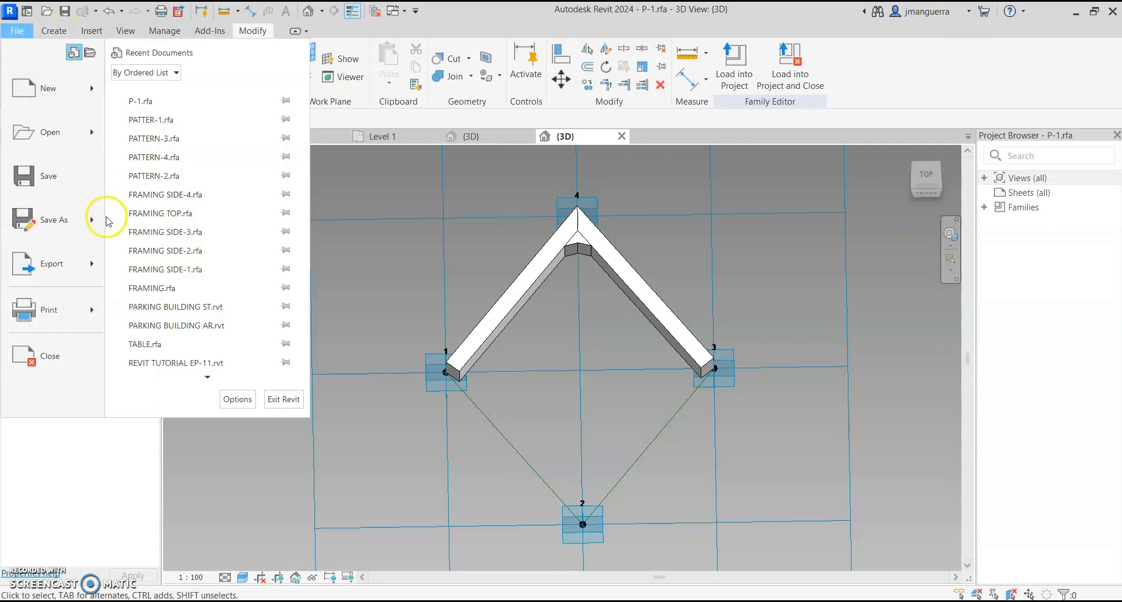
pyautogui.moveTo(90, 218)
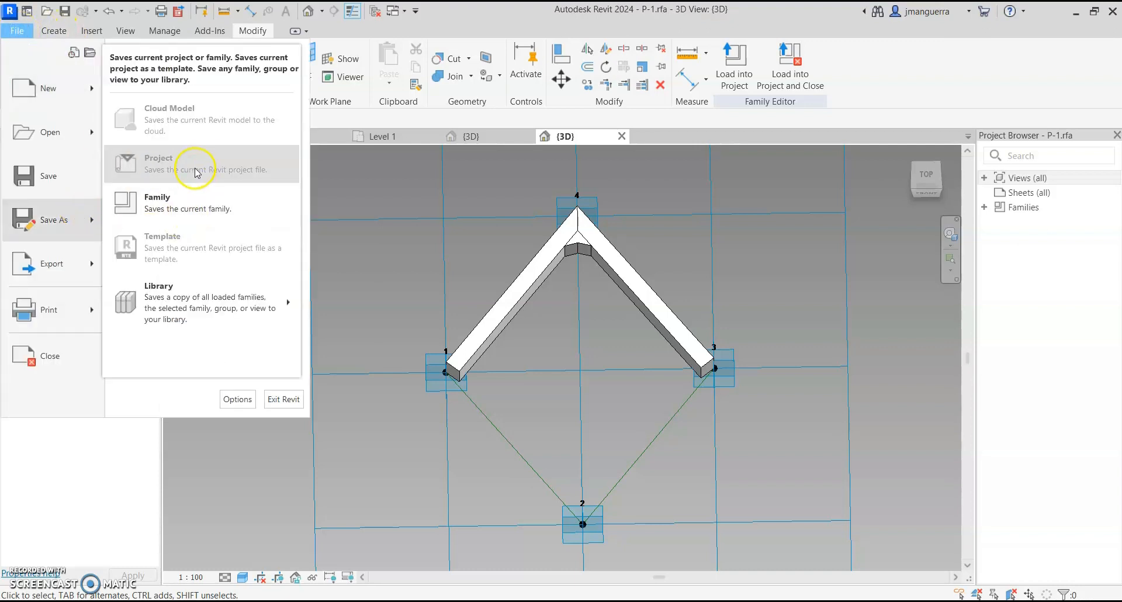
pyautogui.click(195, 208)
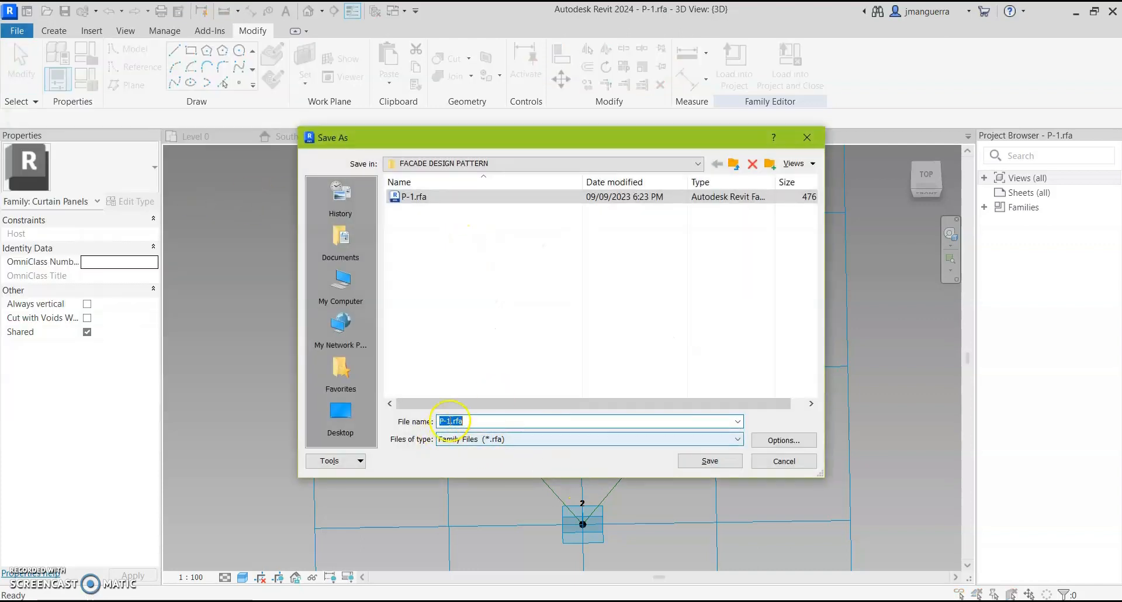
pyautogui.click(704, 460)
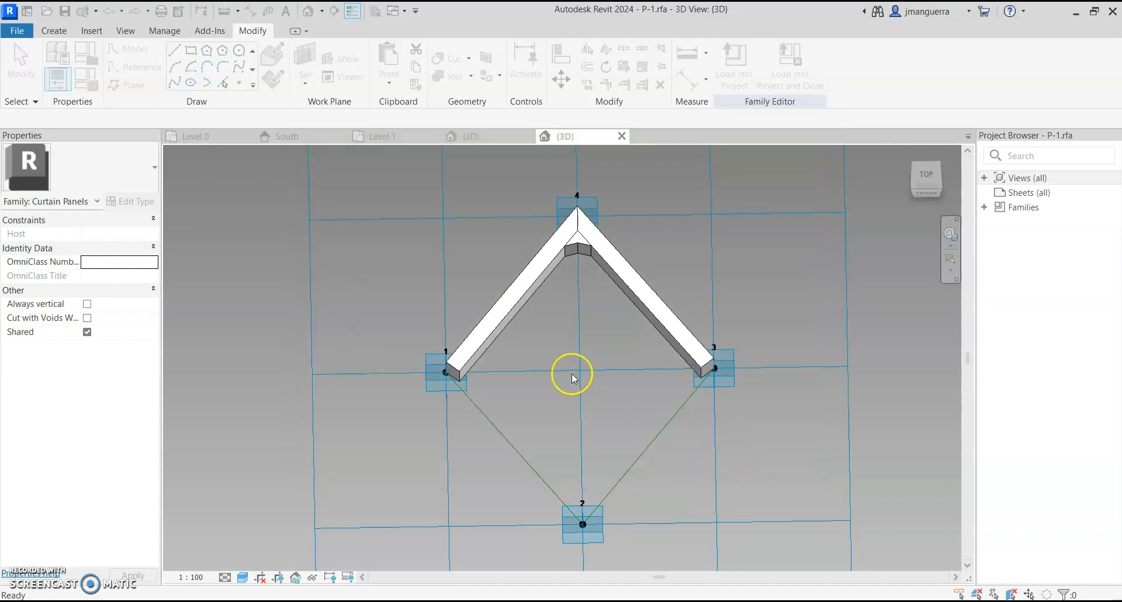
# Delete the wedge-shaped corner piece inside the frame at point 4.
pyautogui.keyDown('shift'); pyautogui.moveTo(626, 376); pyautogui.dragTo(481, 342, button='middle'); pyautogui.keyUp('shift')
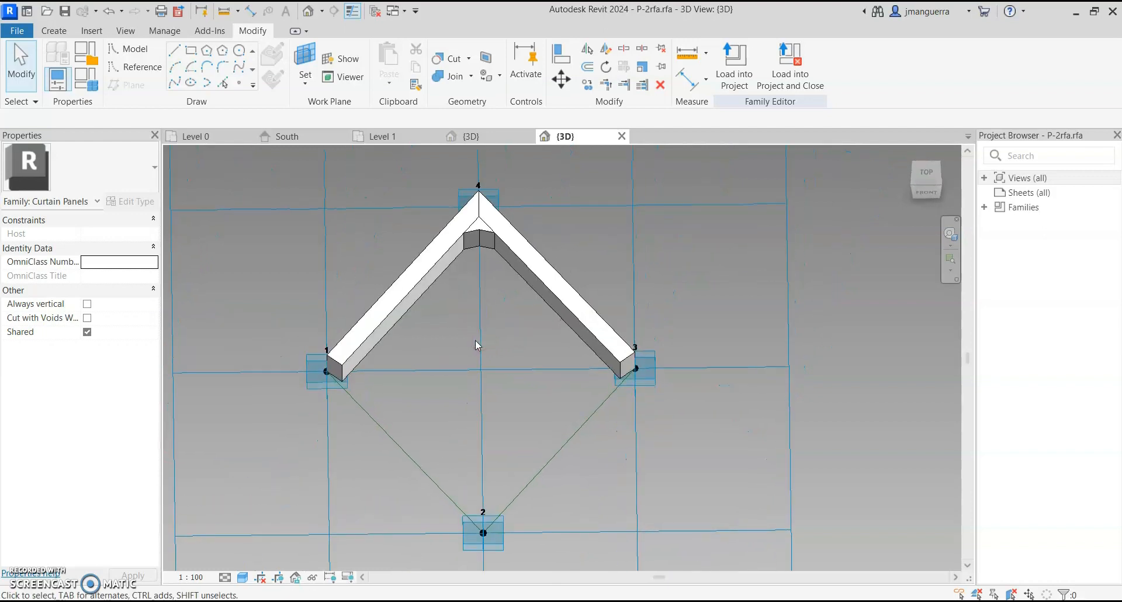
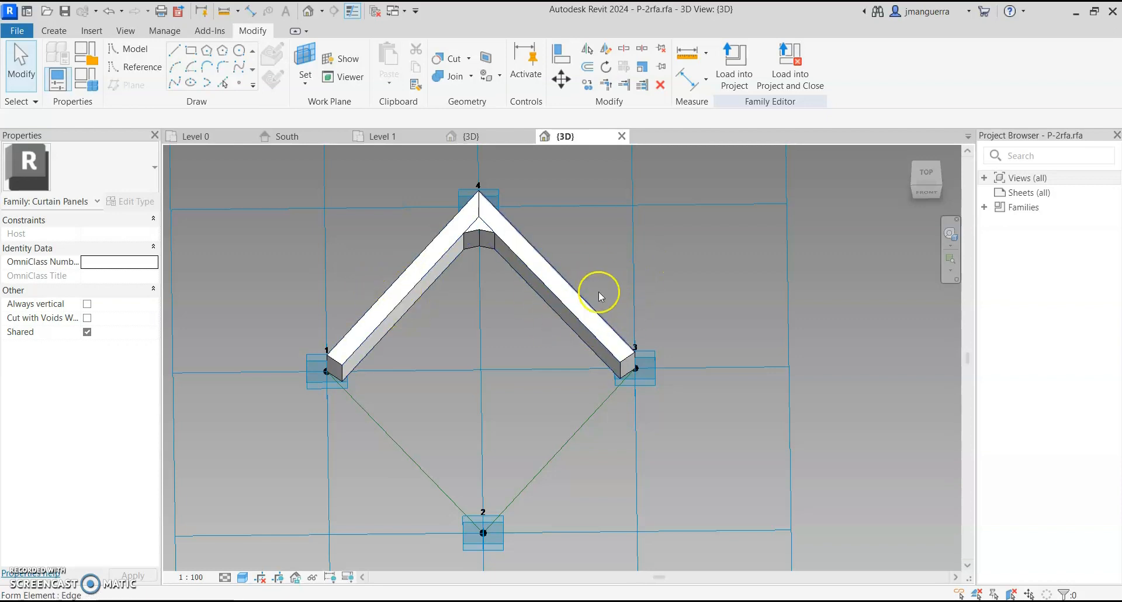
pyautogui.scroll(3, 471, 225)
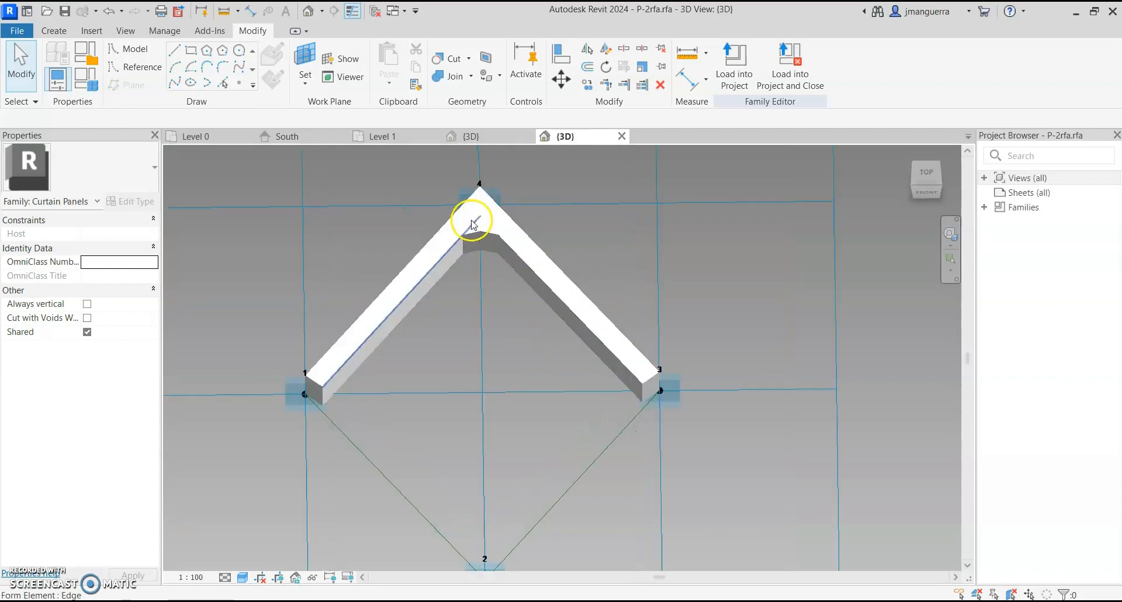
pyautogui.keyDown('shift'); pyautogui.moveTo(465, 324); pyautogui.dragTo(453, 330, button='middle'); pyautogui.keyUp('shift')
pyautogui.scroll(1, 437, 282)
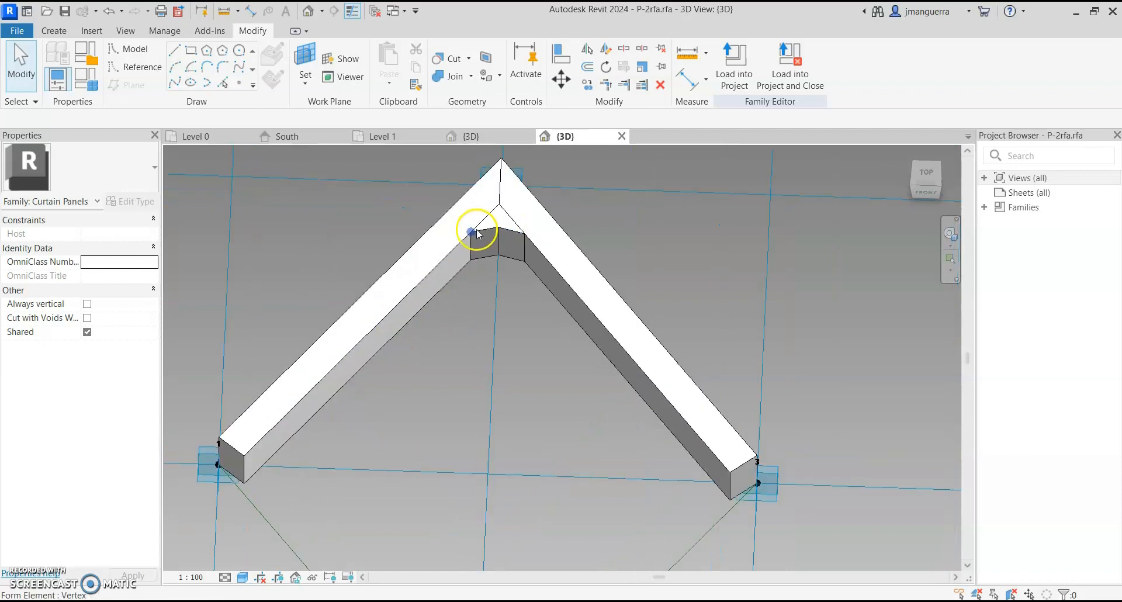
pyautogui.press('Tab')
pyautogui.click(491, 232)
pyautogui.press('Delete')
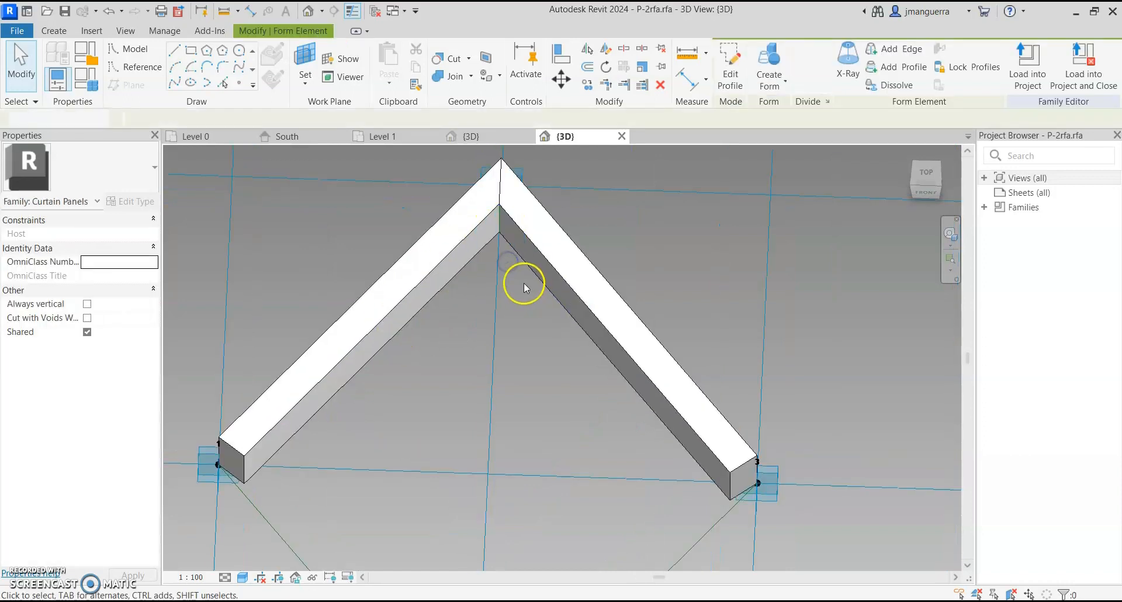
# Delete the remaining V-shaped frame running between points 1, 4 and 3.
pyautogui.scroll(-2, 527, 287)
pyautogui.press('Tab')
pyautogui.click(482, 266)
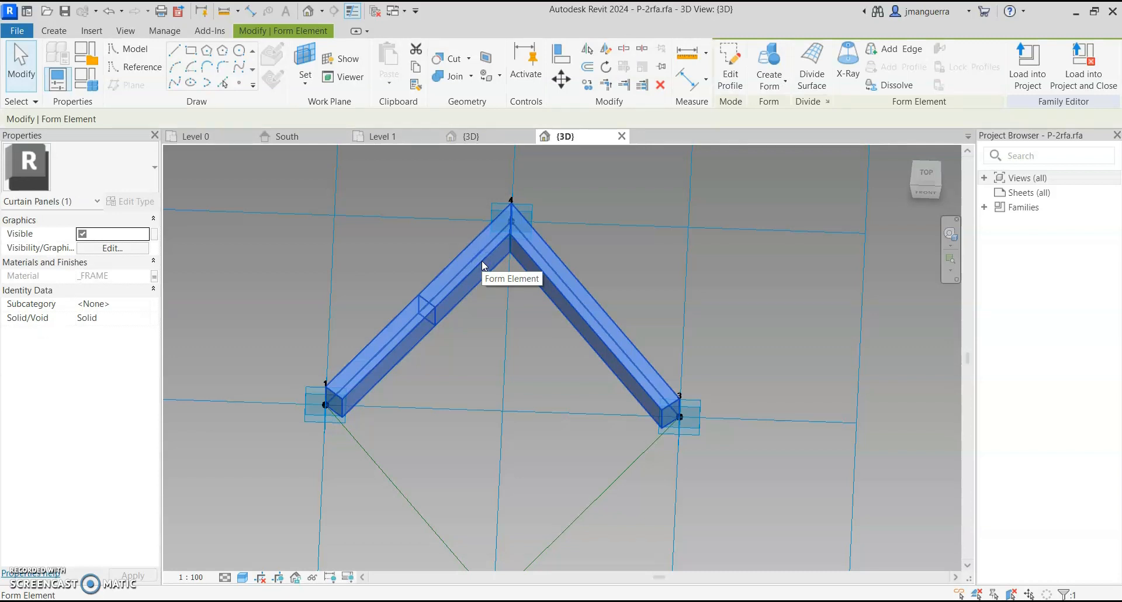
pyautogui.press('Delete')
# Place a reference point at the middle of the reference line between points 1 and 4.
pyautogui.keyDown('shift'); pyautogui.moveTo(473, 289); pyautogui.dragTo(472, 172, button='middle'); pyautogui.keyUp('shift')
pyautogui.scroll(2, 472, 306)
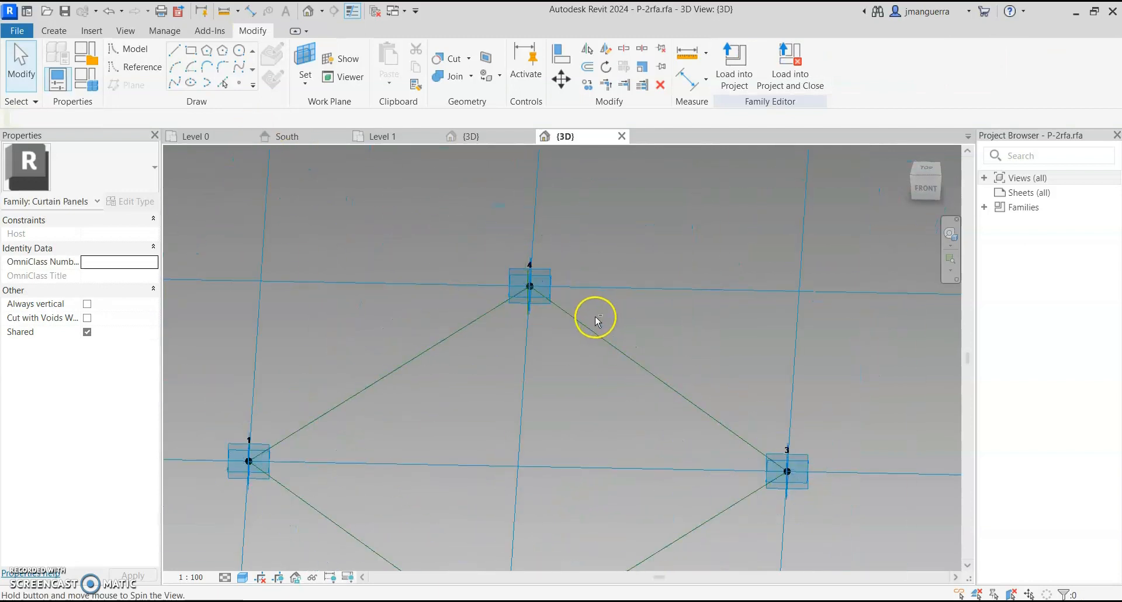
pyautogui.keyDown('shift'); pyautogui.moveTo(593, 315); pyautogui.dragTo(586, 399, button='middle'); pyautogui.keyUp('shift')
pyautogui.keyDown('shift'); pyautogui.moveTo(581, 221); pyautogui.dragTo(702, 176, button='middle'); pyautogui.keyUp('shift')
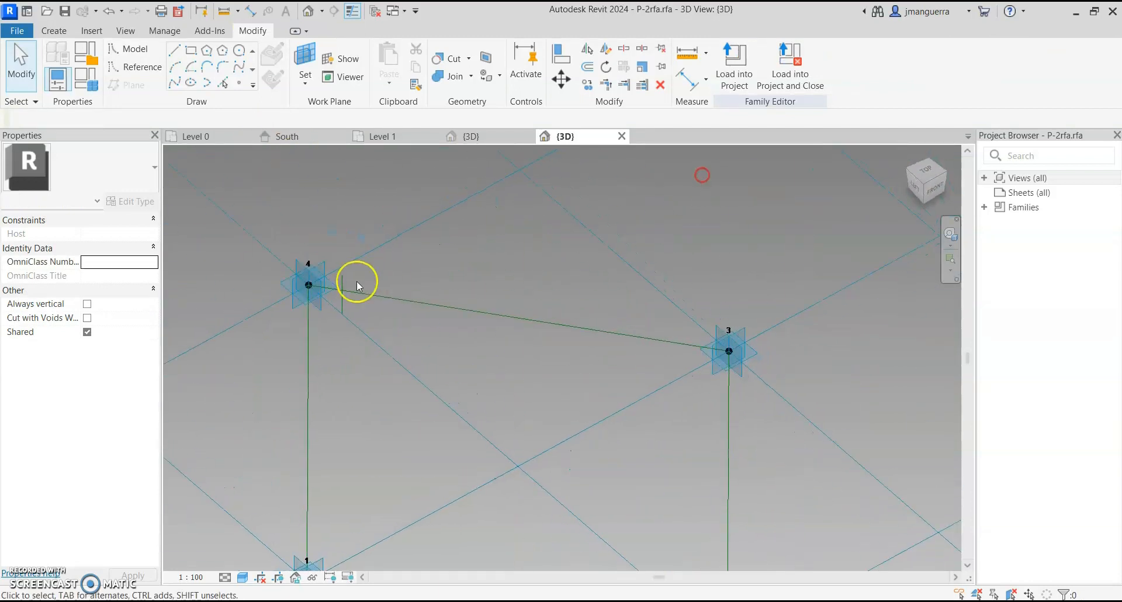
pyautogui.moveTo(397, 306); pyautogui.dragTo(484, 249, button='middle')
pyautogui.keyDown('shift'); pyautogui.moveTo(540, 410); pyautogui.dragTo(436, 268, button='middle'); pyautogui.keyUp('shift')
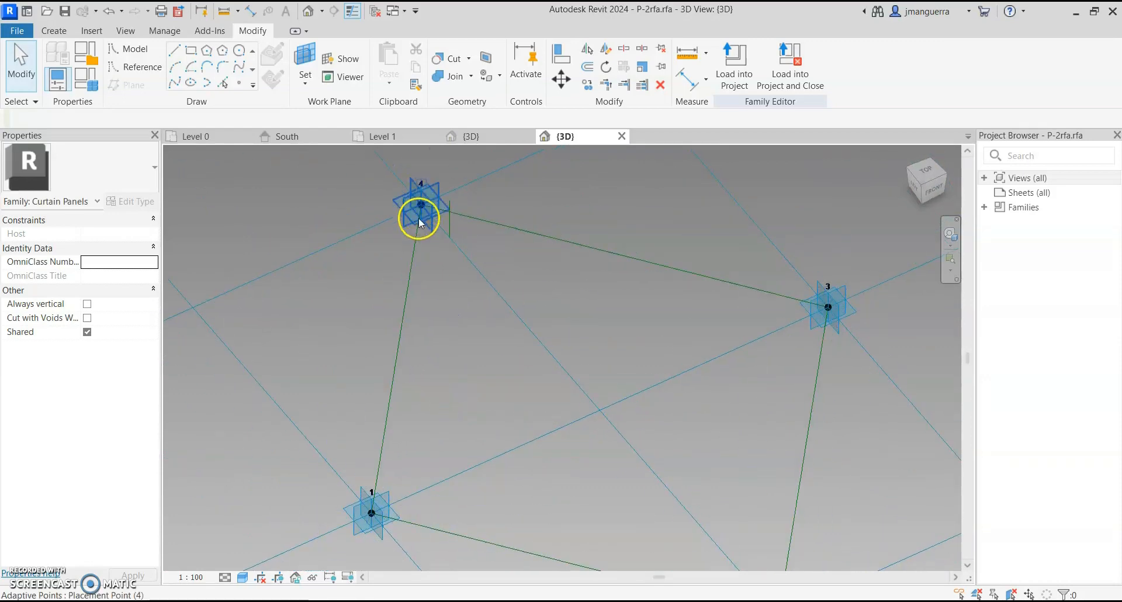
pyautogui.scroll(1, 419, 221)
pyautogui.click(240, 88)
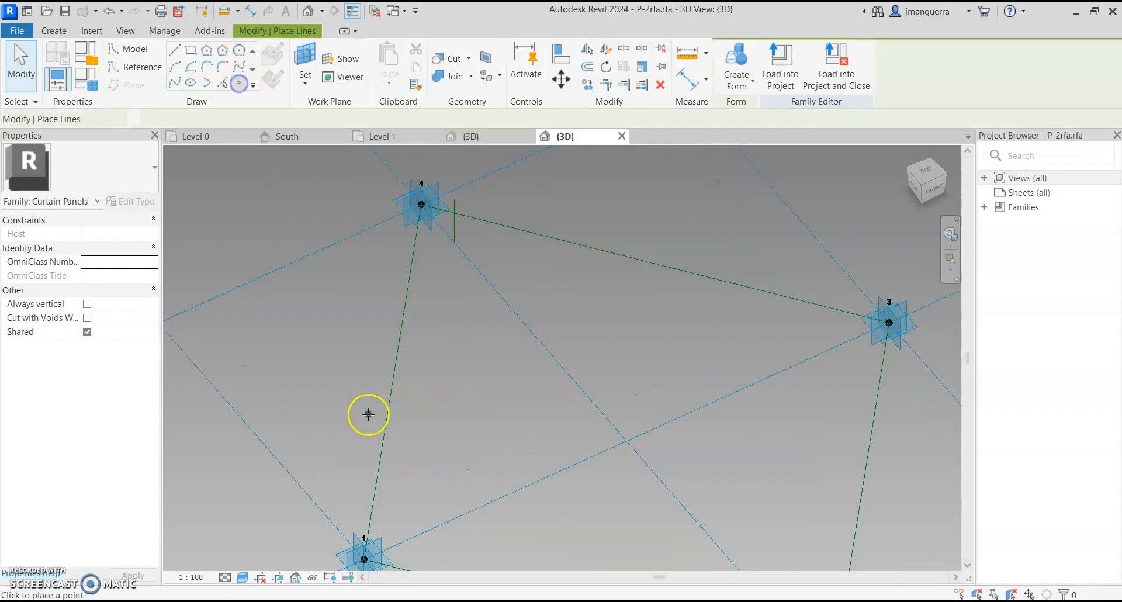
pyautogui.click(388, 381)
pyautogui.keyDown('shift'); pyautogui.moveTo(438, 405); pyautogui.dragTo(442, 352, button='middle'); pyautogui.keyUp('shift')
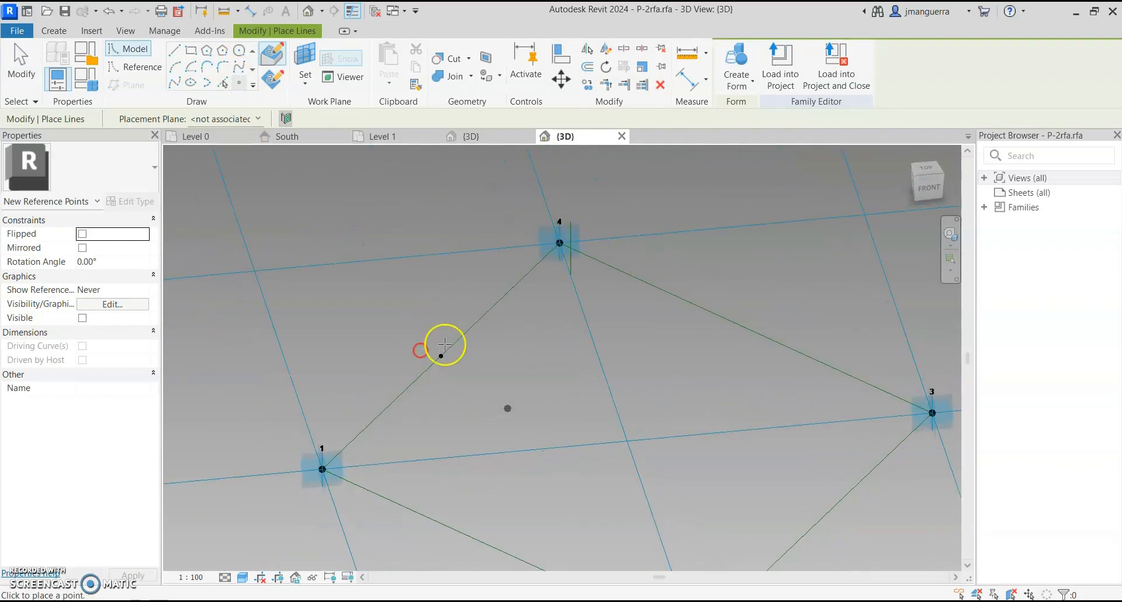
pyautogui.press('Escape')
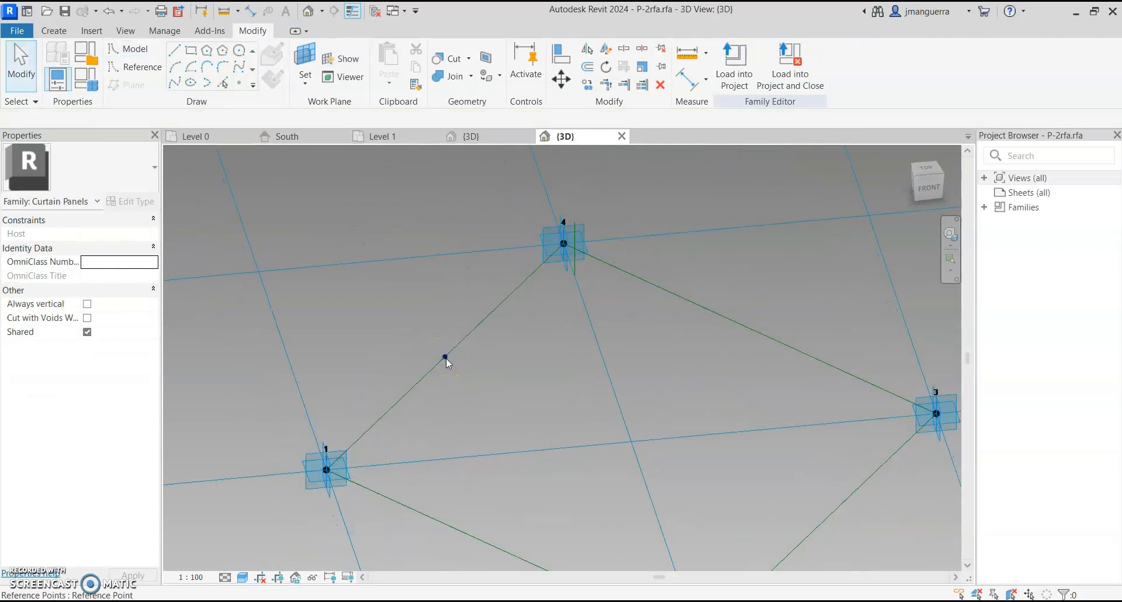
# Draw a rectangle about 500 wide and 1061 high from the new reference point on its work plane.
pyautogui.click(445, 358)
pyautogui.click(190, 52)
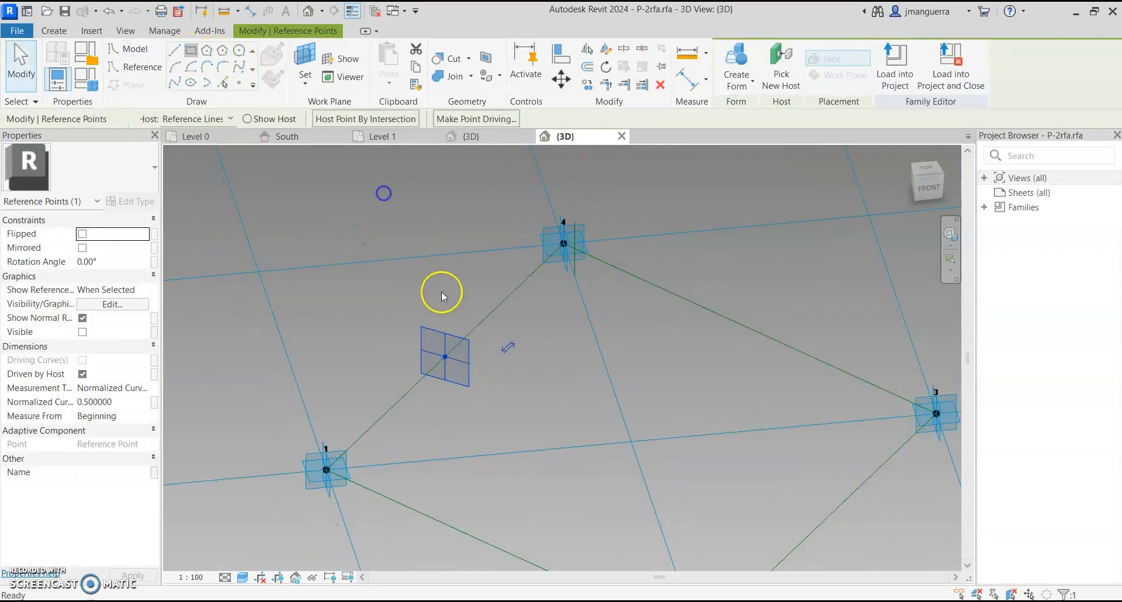
pyautogui.click(446, 355)
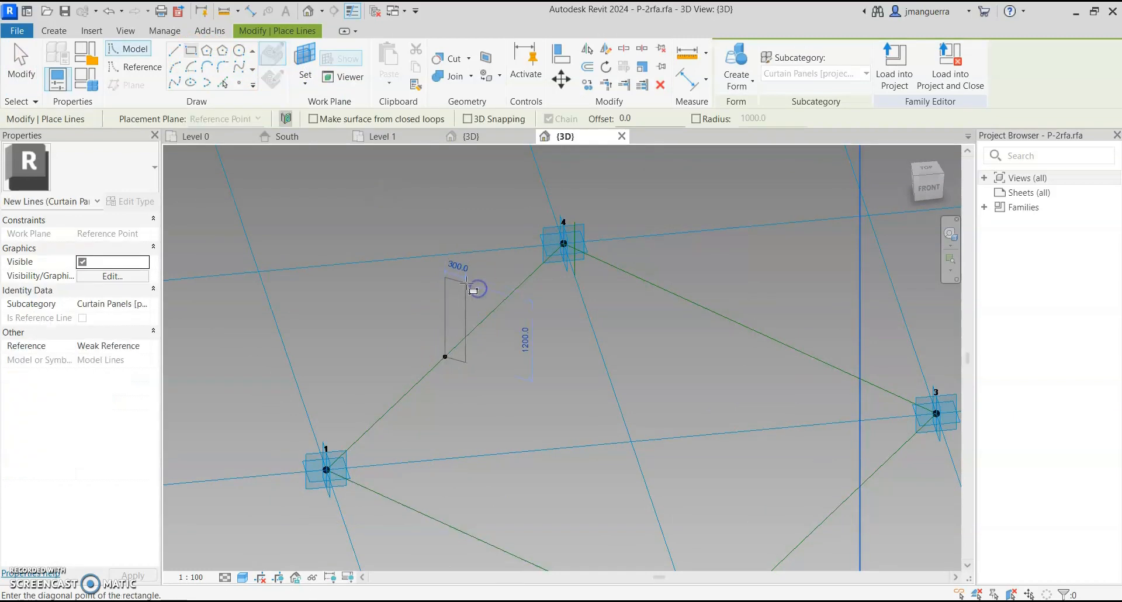
pyautogui.click(479, 295)
pyautogui.press('Escape')
pyautogui.scroll(2, 477, 316)
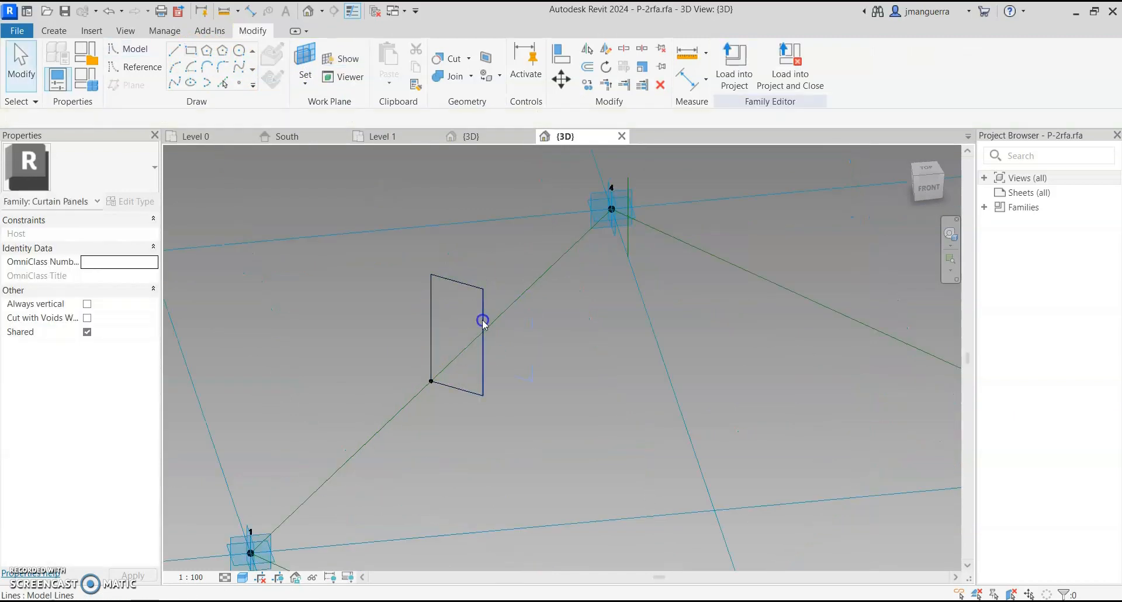
# Set the rectangle's height to 1000.
pyautogui.click(482, 320)
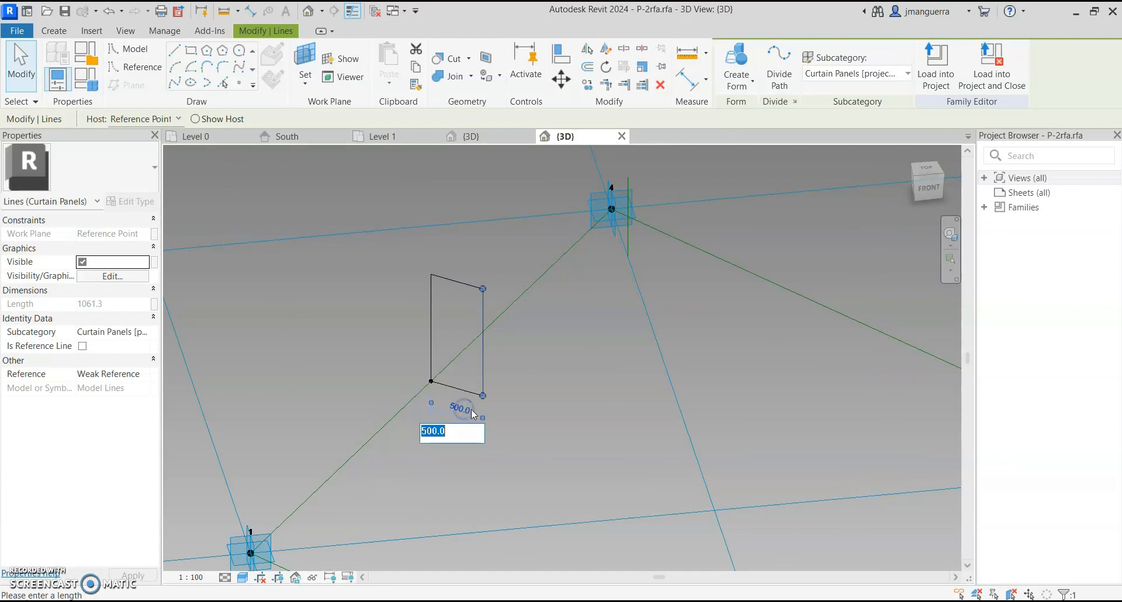
pyautogui.press('Escape')
pyautogui.press('Tab')
pyautogui.press('Tab')
pyautogui.click(458, 292)
pyautogui.click(504, 358)
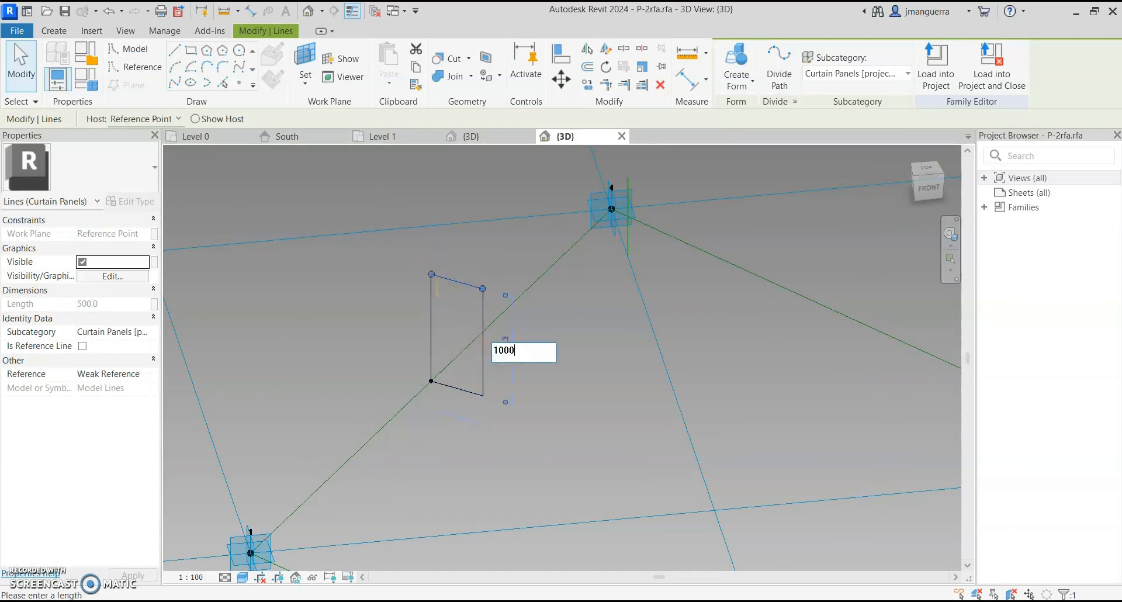
pyautogui.press('Return')
pyautogui.scroll(-5, 473, 234)
pyautogui.press('Escape')
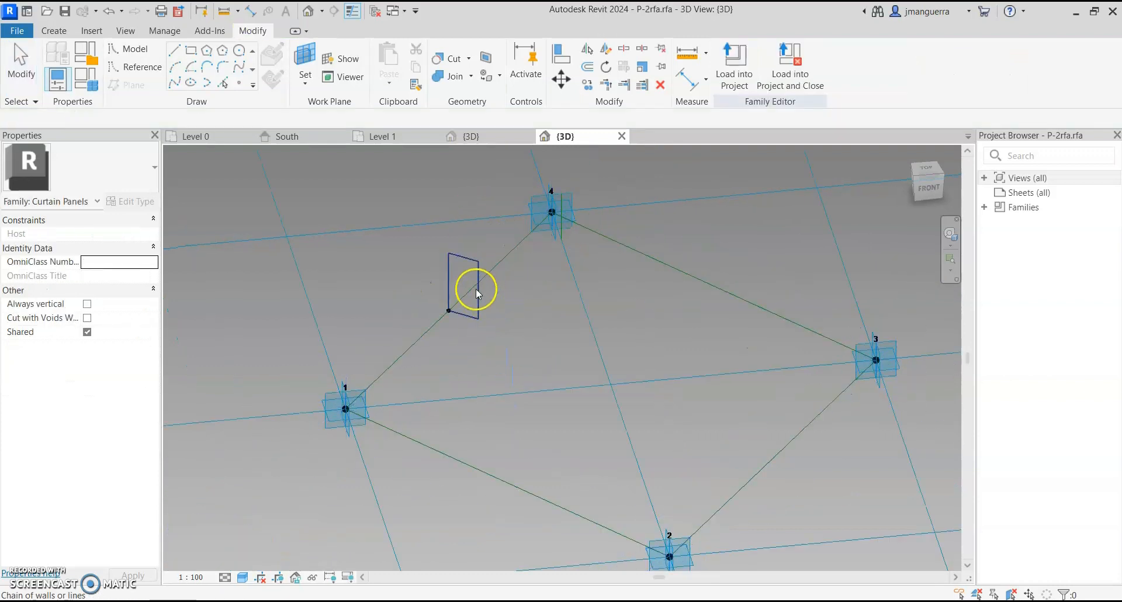
# Create a solid form from the rectangle along the reference line between points 1 and 4.
pyautogui.click(475, 288)
pyautogui.press('Tab')
pyautogui.keyDown('ctrl'); pyautogui.click(509, 254); pyautogui.keyUp('ctrl')
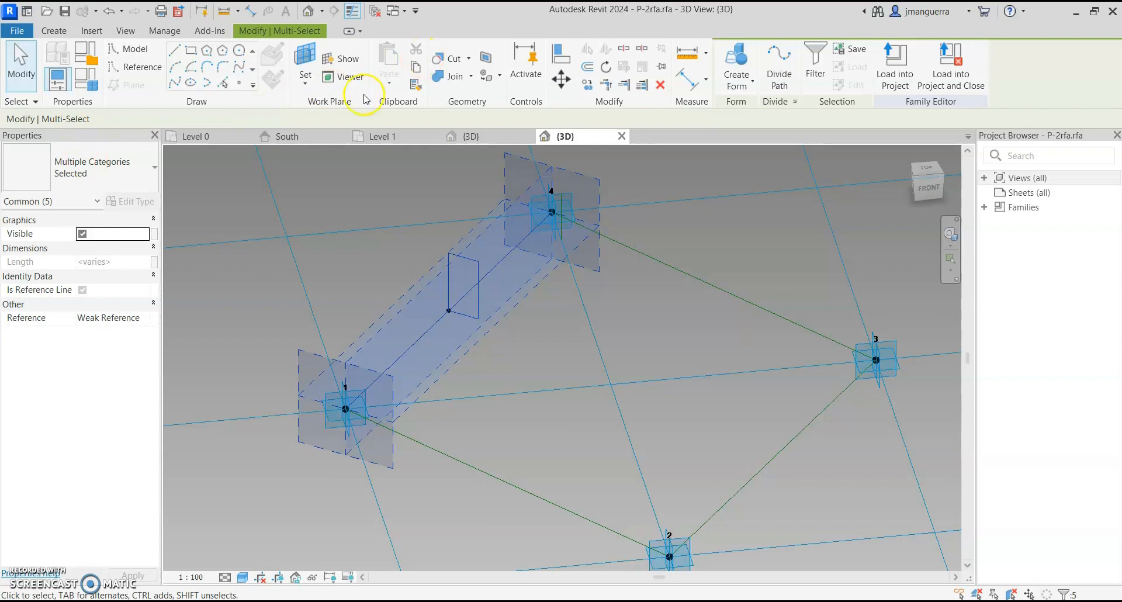
pyautogui.click(753, 73)
pyautogui.click(543, 333)
pyautogui.keyDown('shift'); pyautogui.moveTo(549, 333); pyautogui.dragTo(512, 268, button='middle'); pyautogui.keyUp('shift')
# Associate the new beam's material with the FRAME MATERIAL family parameter.
pyautogui.click(493, 241)
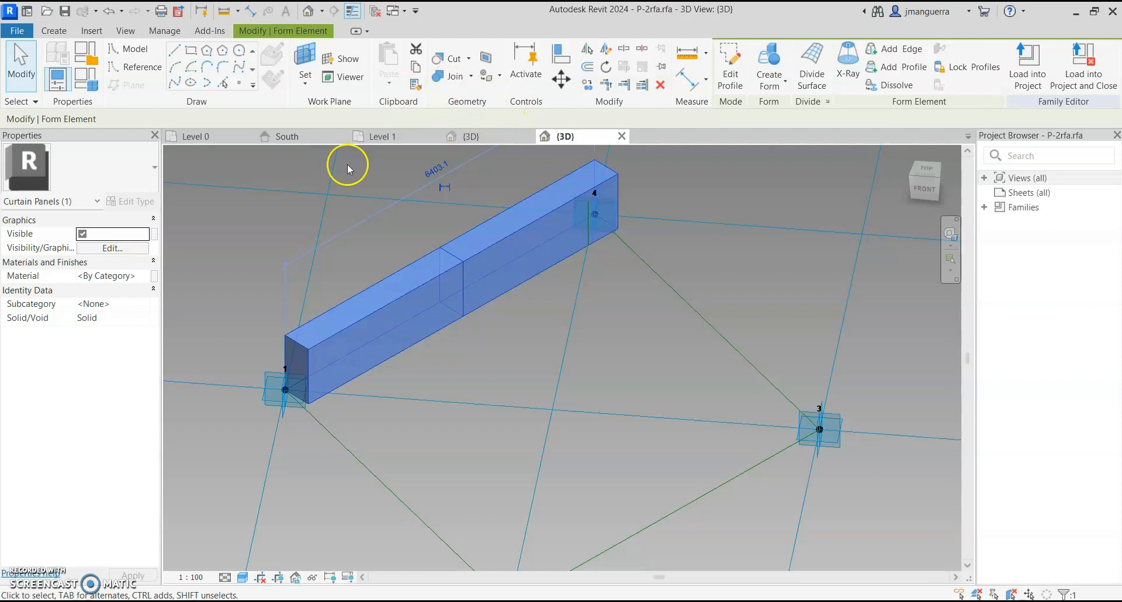
pyautogui.click(155, 276)
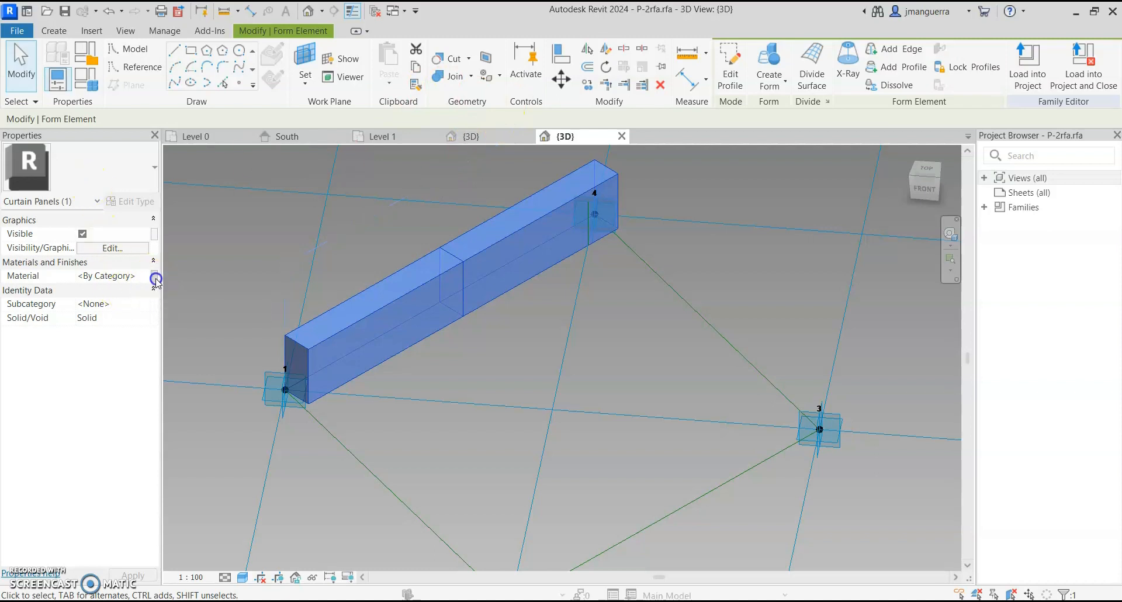
pyautogui.click(533, 266)
pyautogui.click(587, 433)
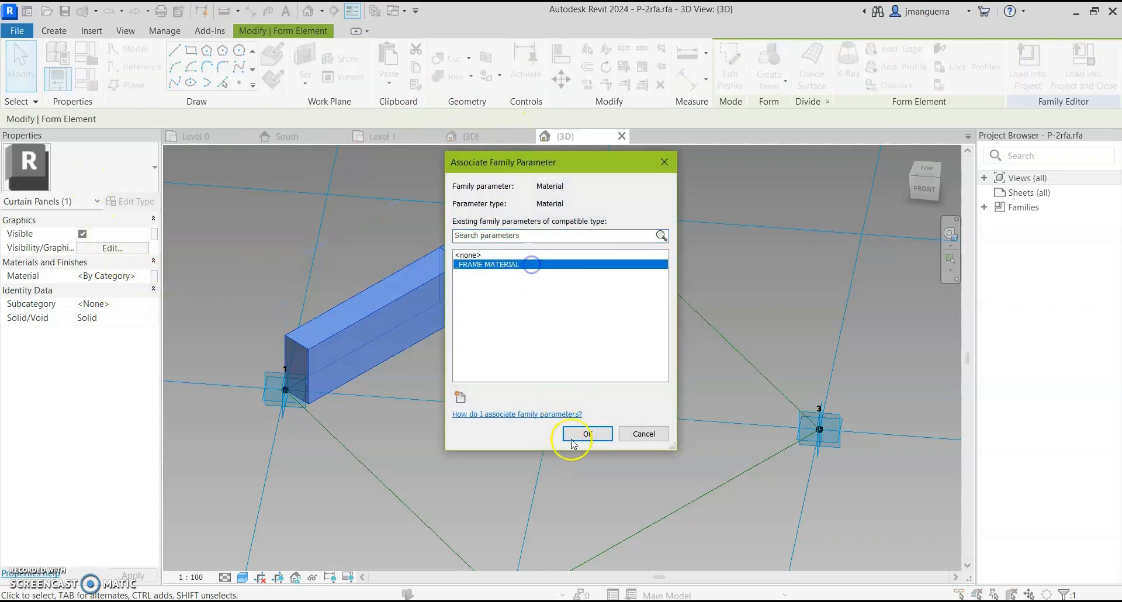
pyautogui.click(622, 391)
# Save the current family as P-3.rfa in the FACADE DESIGN PATTERN folder.
pyautogui.scroll(-3, 613, 362)
pyautogui.keyDown('shift'); pyautogui.moveTo(602, 333); pyautogui.dragTo(648, 379); pyautogui.keyUp('shift')
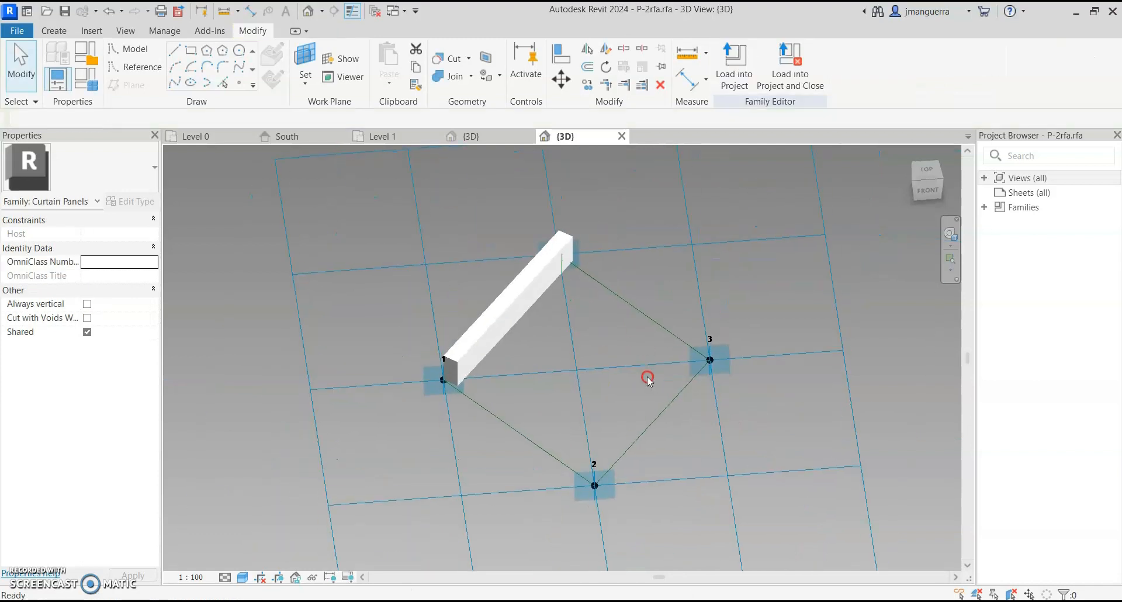
pyautogui.scroll(2, 585, 291)
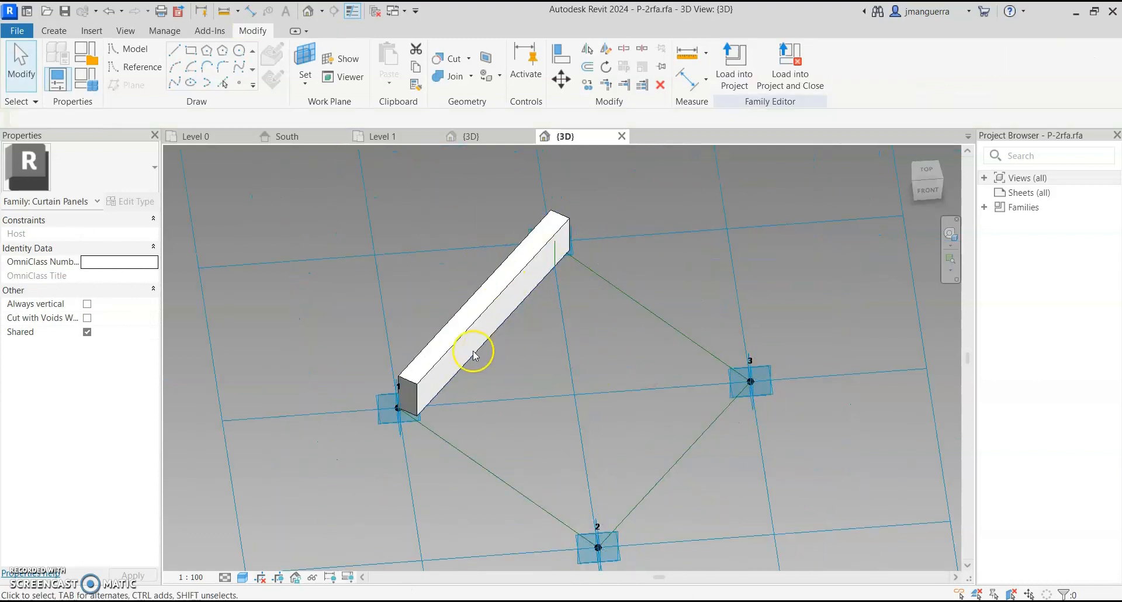
pyautogui.click(16, 30)
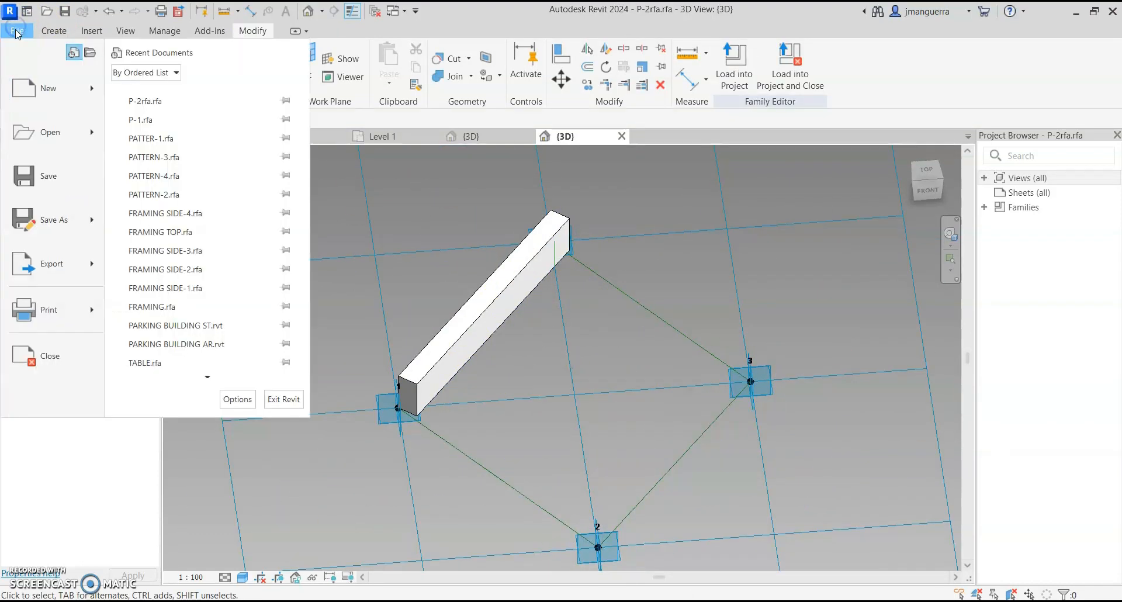
pyautogui.moveTo(87, 220)
pyautogui.click(261, 213)
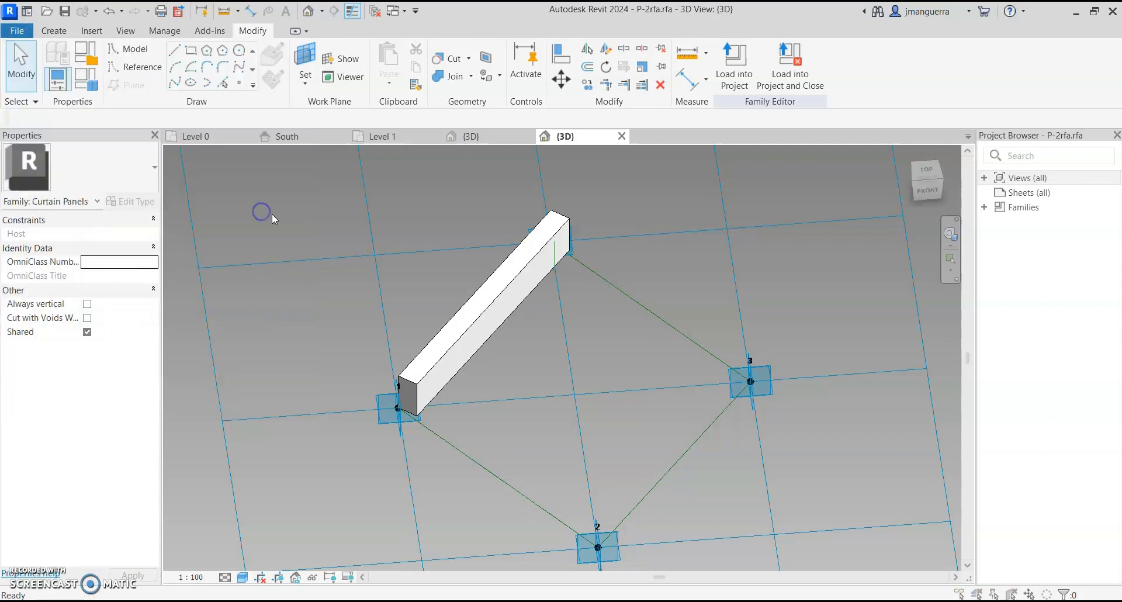
pyautogui.click(459, 210)
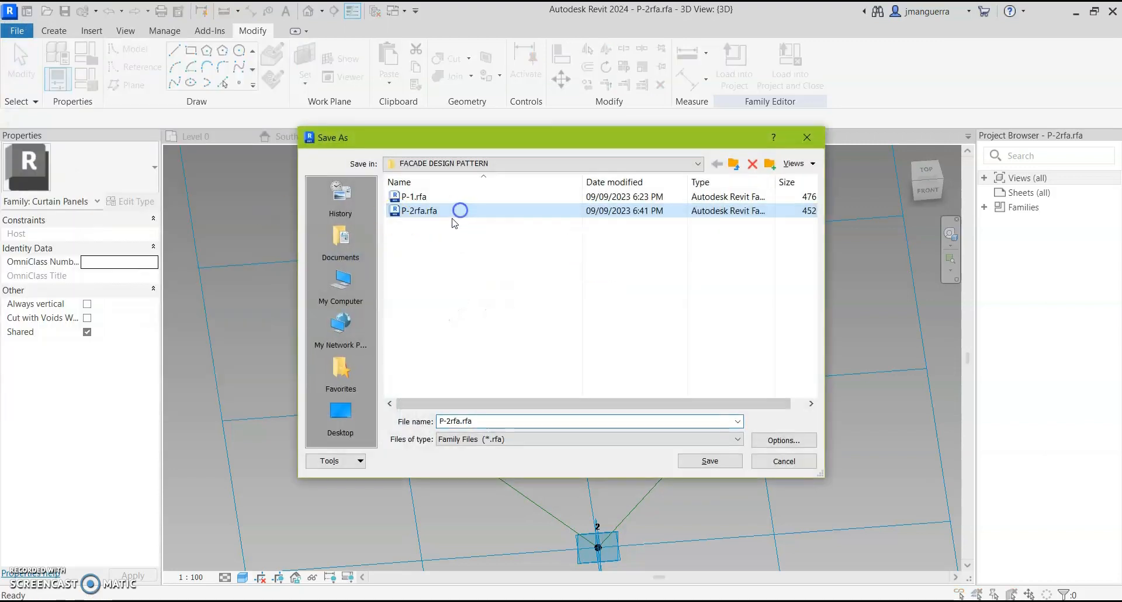
pyautogui.click(447, 421)
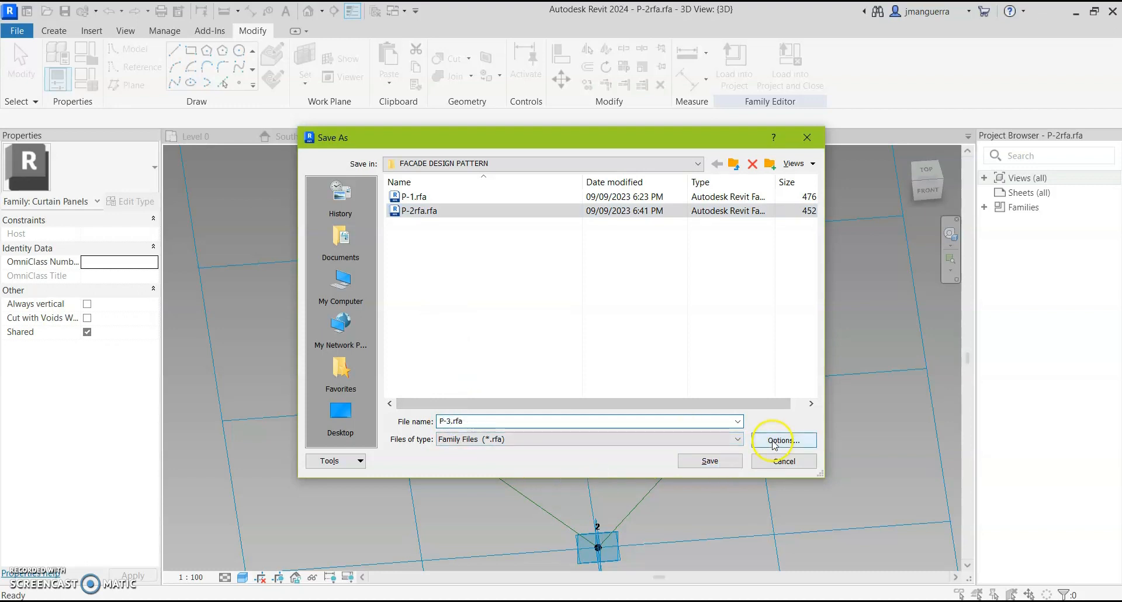
pyautogui.click(714, 461)
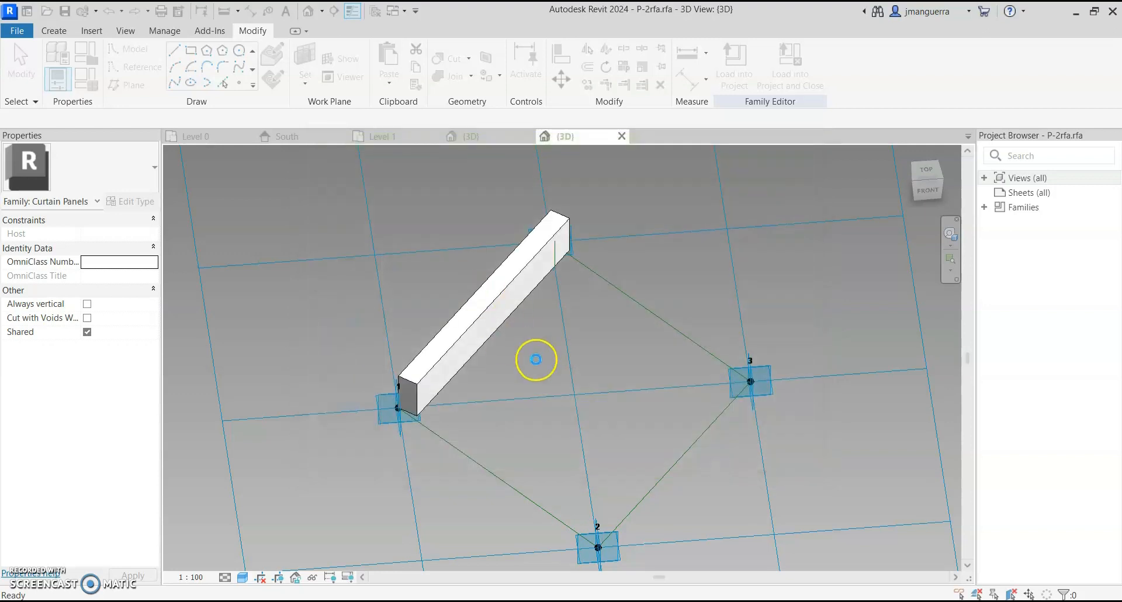
pyautogui.click(524, 278)
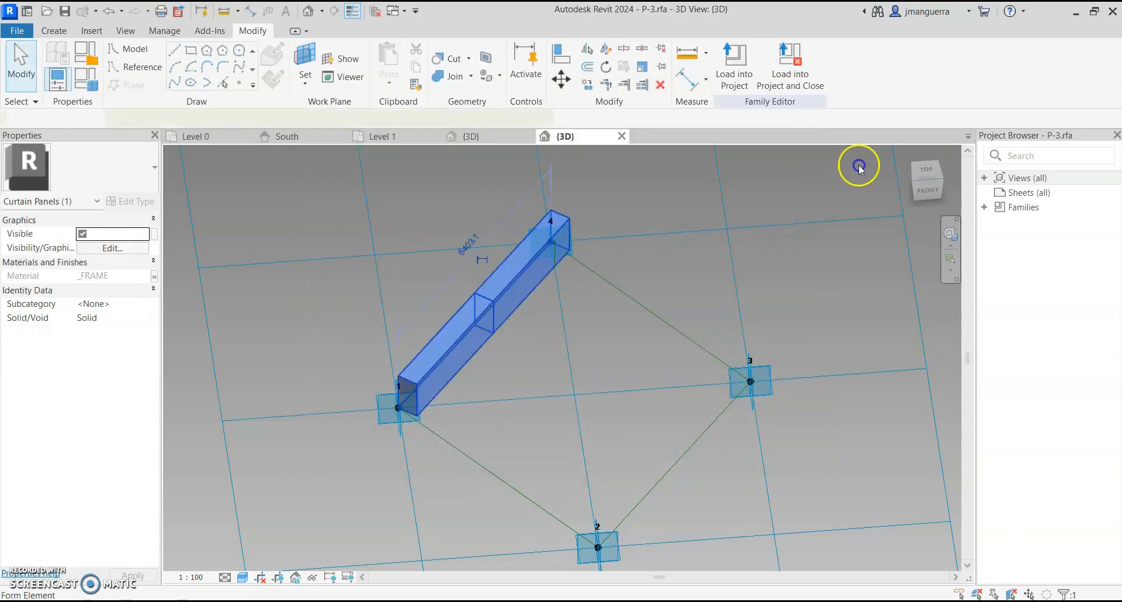
pyautogui.click(928, 177)
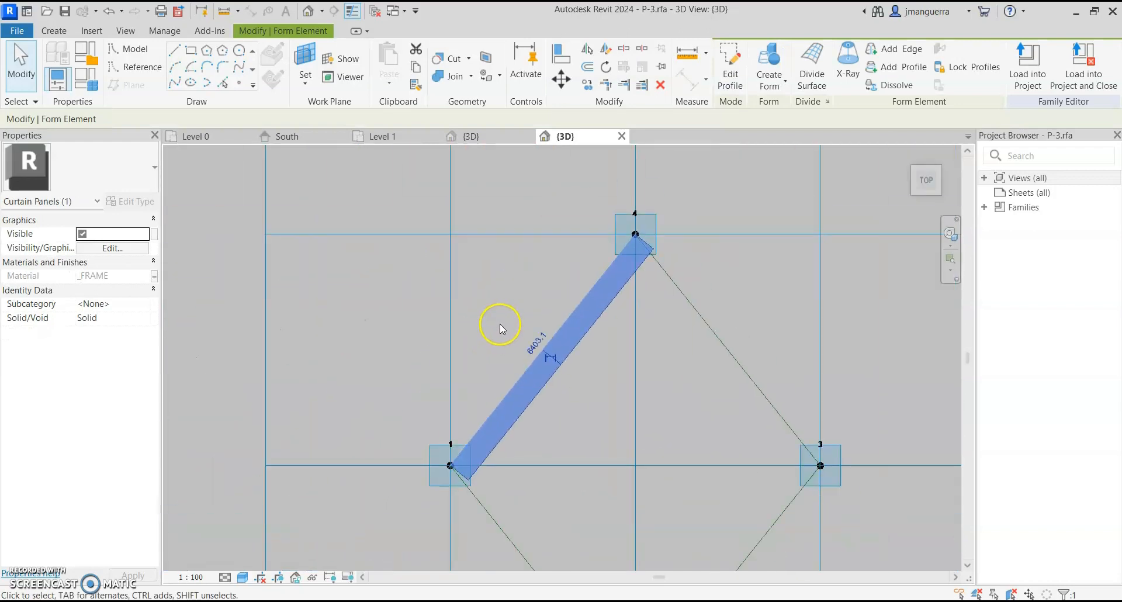
pyautogui.click(602, 246)
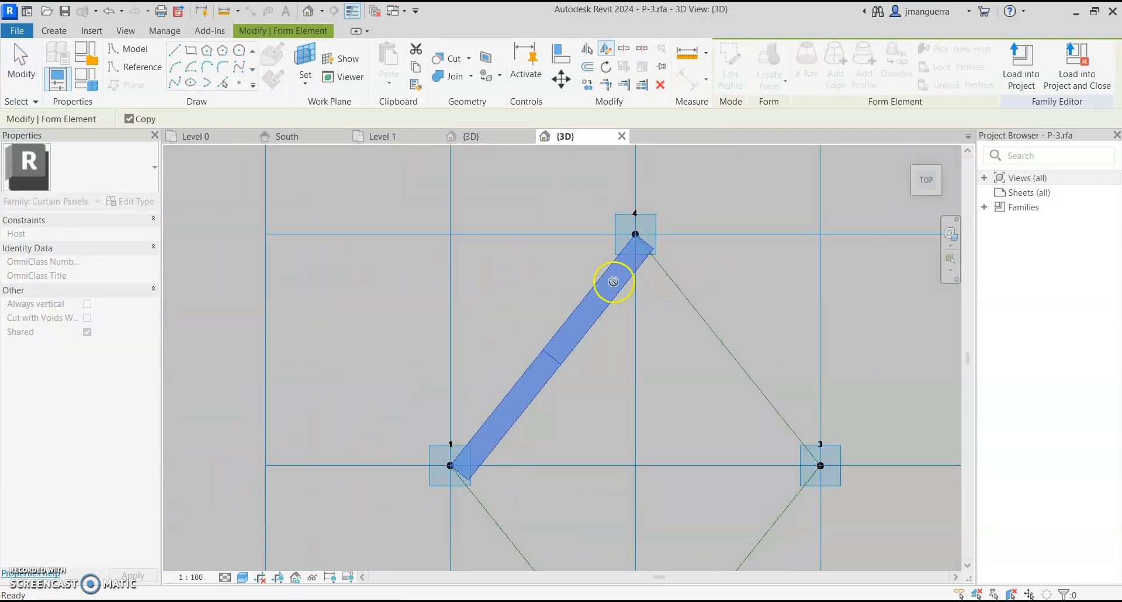
pyautogui.click(601, 320)
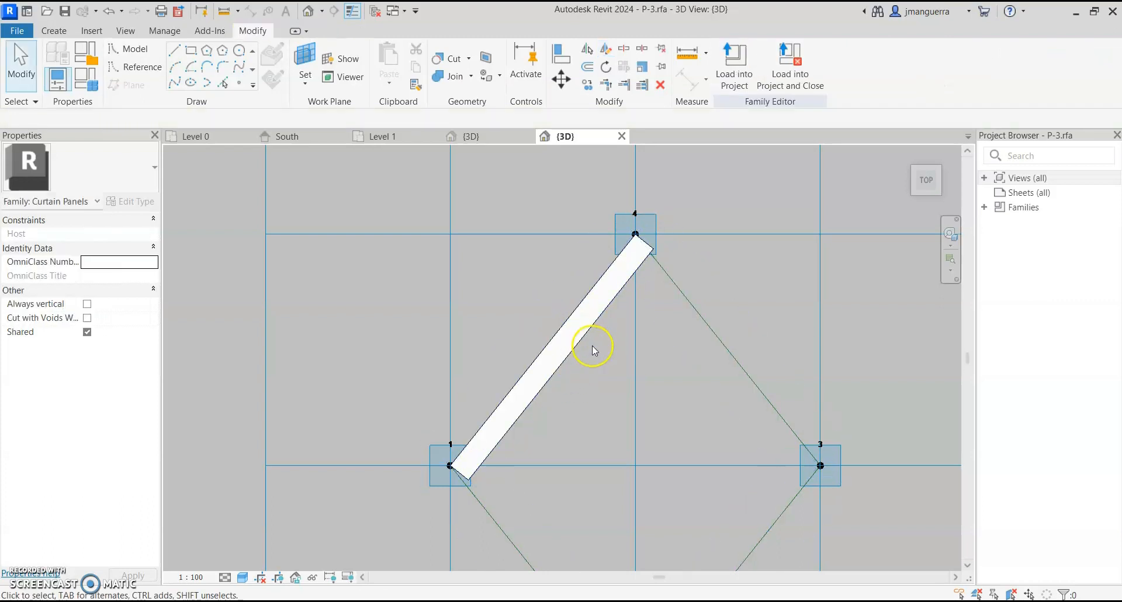
# Delete the beam between points 1 and 4.
pyautogui.click(588, 332)
pyautogui.keyDown('shift'); pyautogui.moveTo(619, 384); pyautogui.dragTo(561, 269, button='middle'); pyautogui.keyUp('shift')
pyautogui.press('Delete')
pyautogui.moveTo(610, 397); pyautogui.dragTo(508, 354, button='middle')
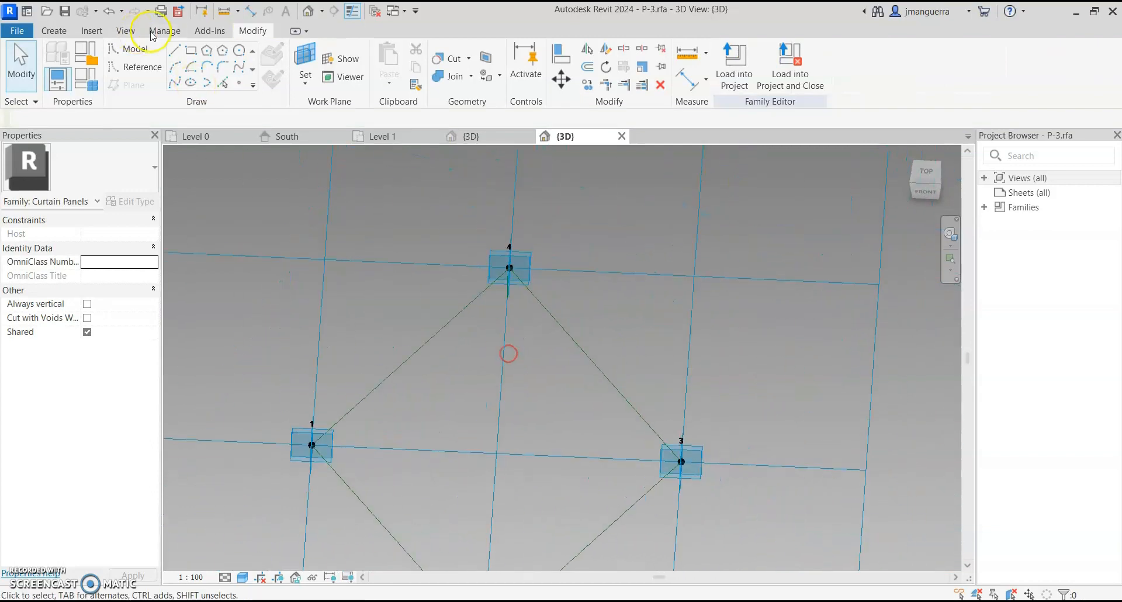
# Place a reference point at the midpoint of the reference line between points 3 and 4.
pyautogui.click(241, 83)
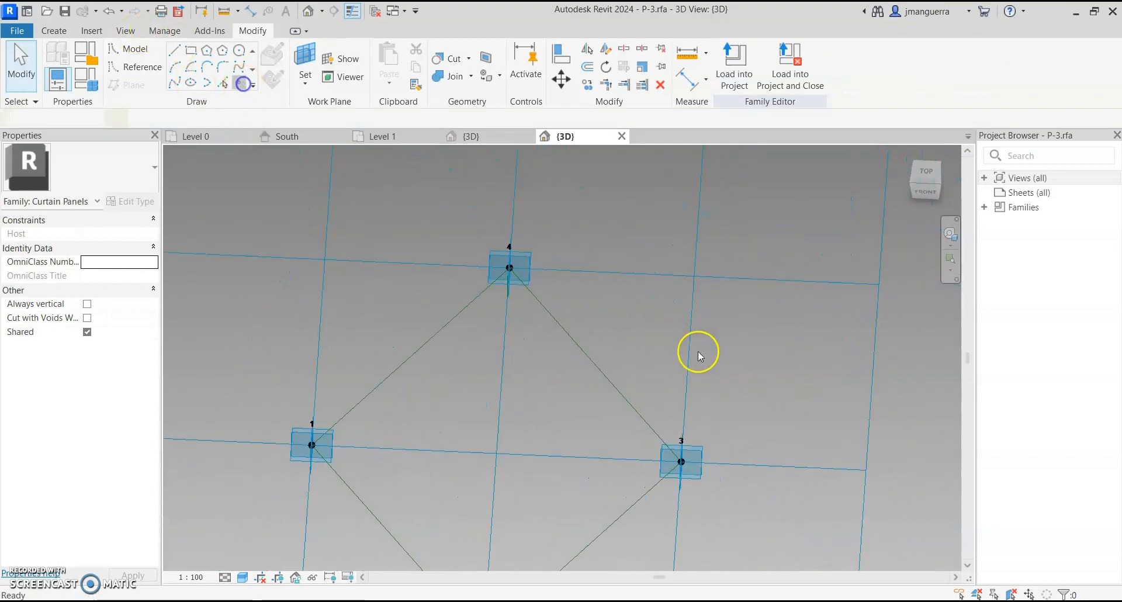
pyautogui.click(591, 366)
pyautogui.press('Escape')
pyautogui.press('Escape')
pyautogui.moveTo(574, 405); pyautogui.dragTo(573, 318, button='middle')
pyautogui.scroll(2, 580, 325)
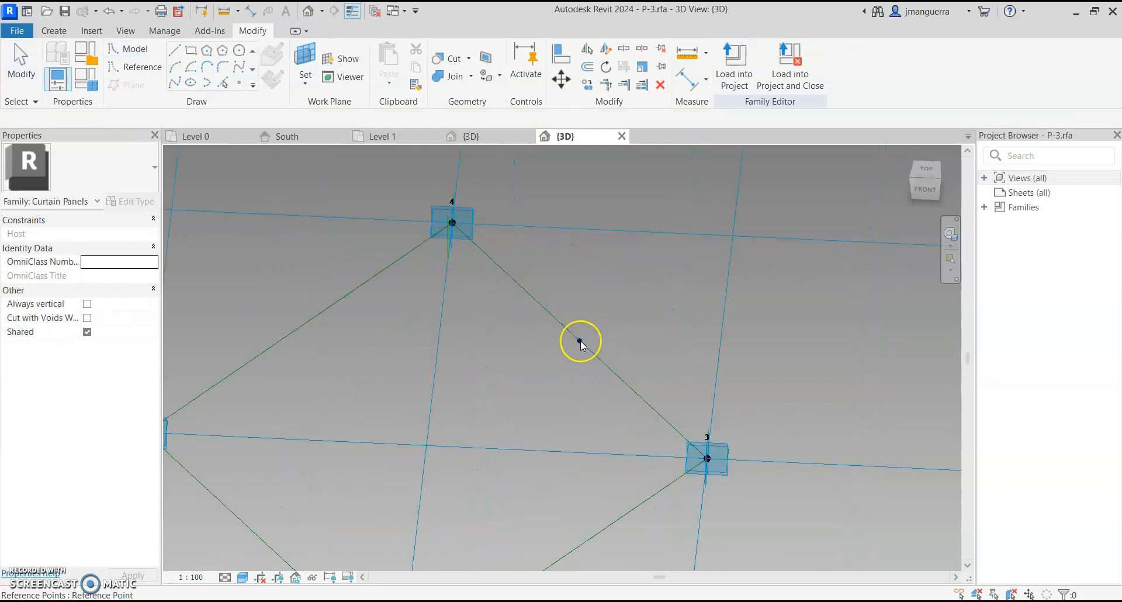
# Draw a rectangle about 500 wide and 1131 high from the midpoint reference point on its work plane.
pyautogui.press('Tab')
pyautogui.press('Tab')
pyautogui.click(580, 341)
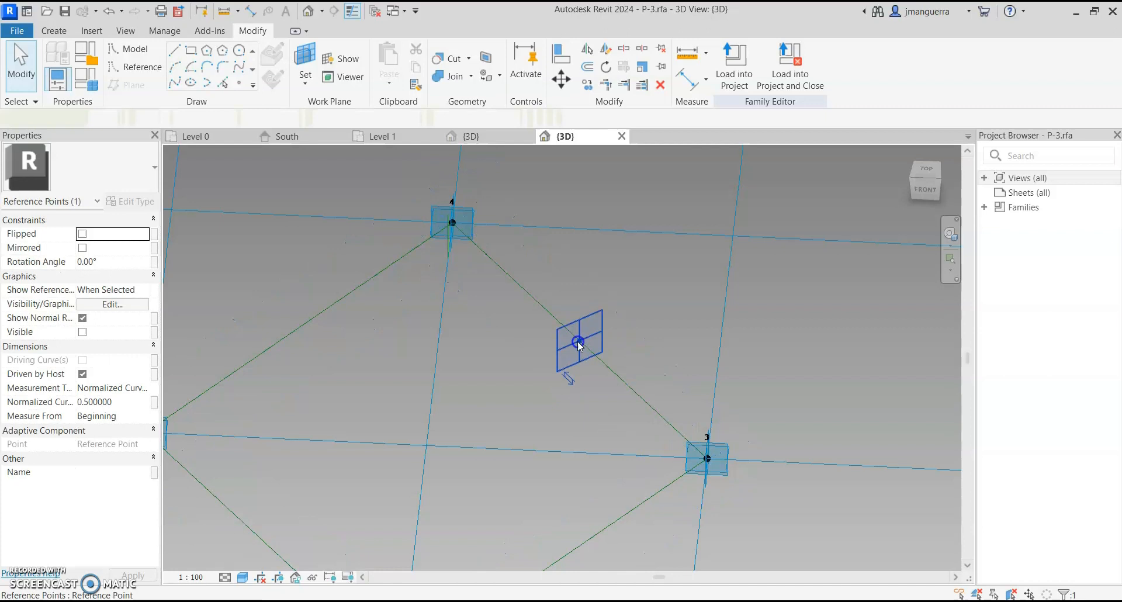
pyautogui.click(188, 52)
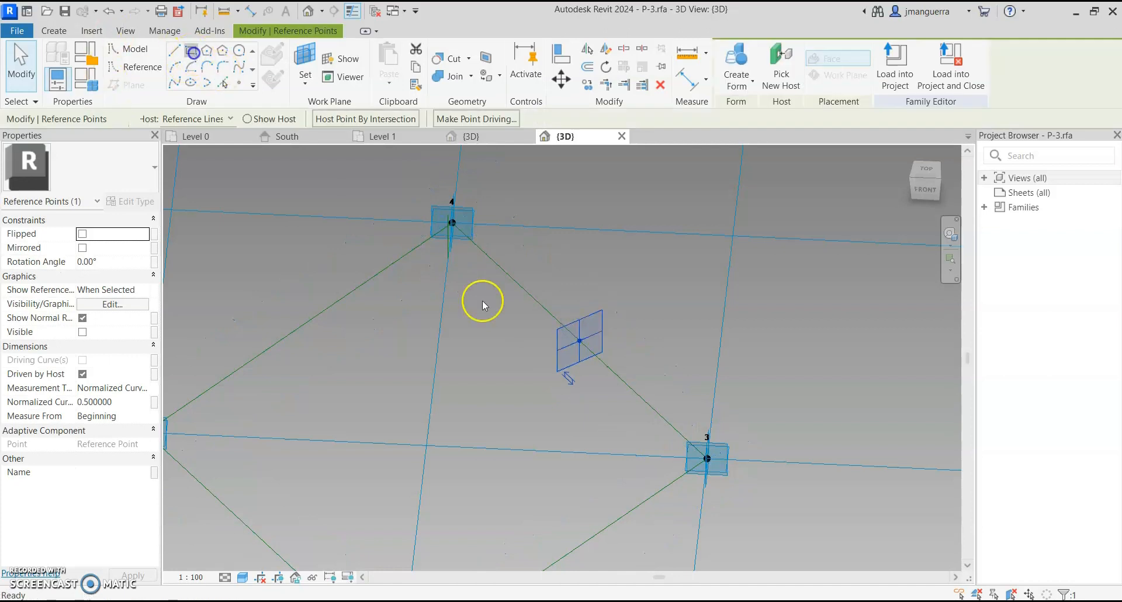
pyautogui.click(578, 340)
pyautogui.click(546, 294)
pyautogui.press('Escape')
pyautogui.scroll(1, 551, 318)
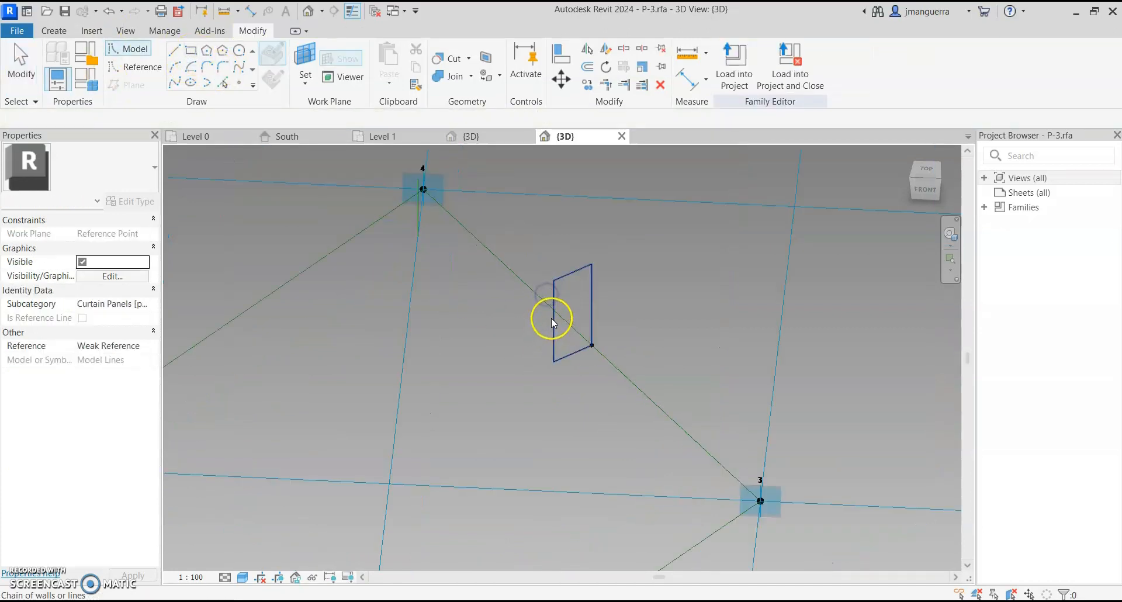
# Set the height of the rectangle at the midpoint to 800.
pyautogui.click(552, 318)
pyautogui.press('Tab')
pyautogui.click(552, 318)
pyautogui.click(552, 318)
pyautogui.click(548, 303)
pyautogui.click(571, 286)
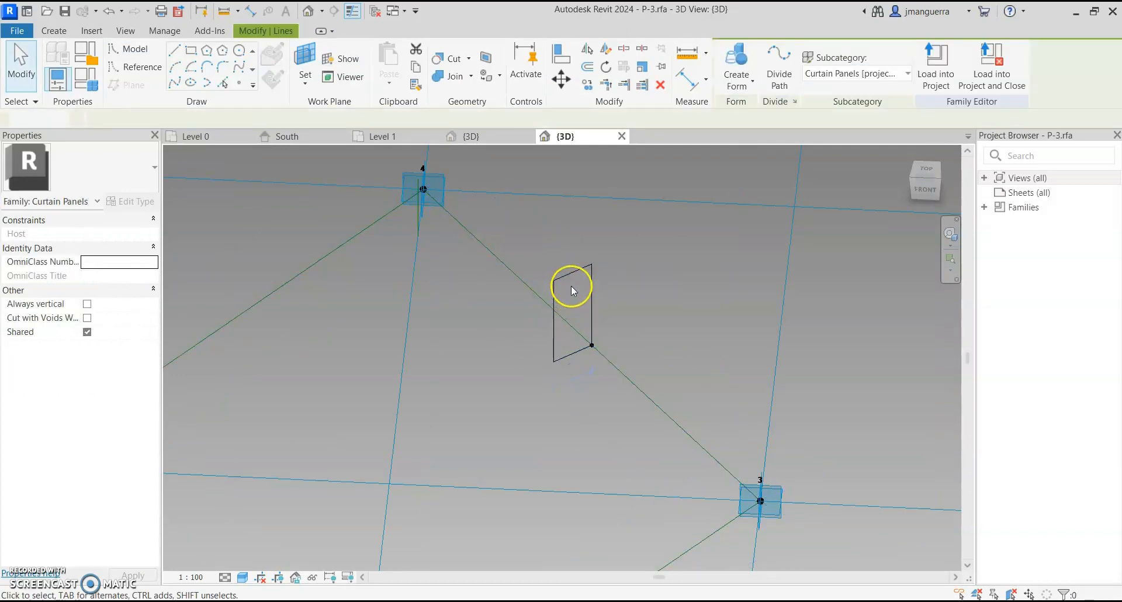
pyautogui.click(572, 279)
pyautogui.click(520, 332)
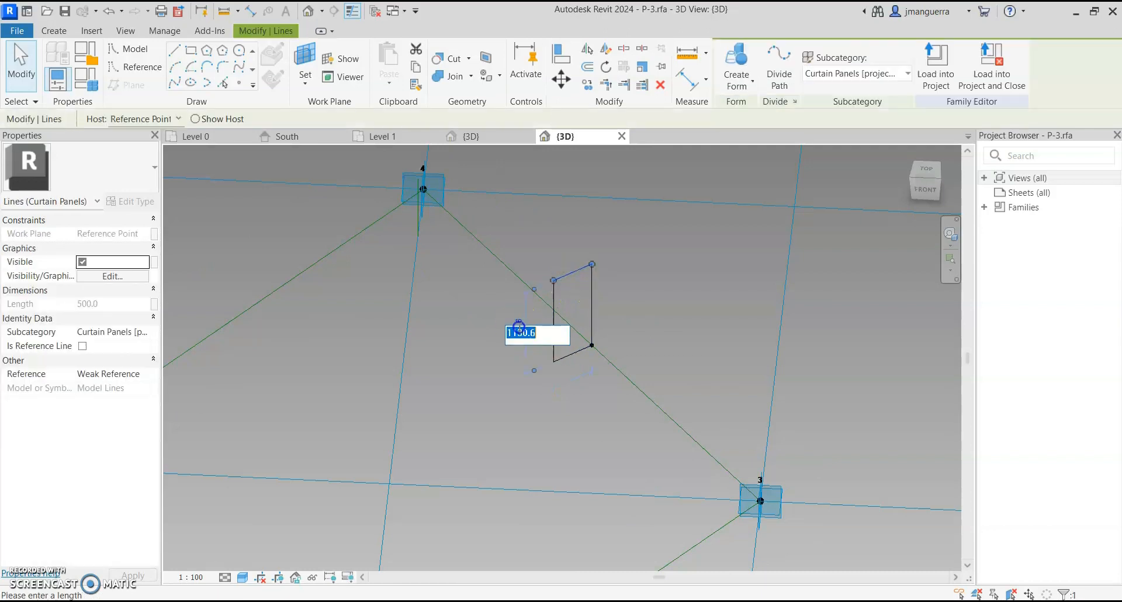
pyautogui.press('Return')
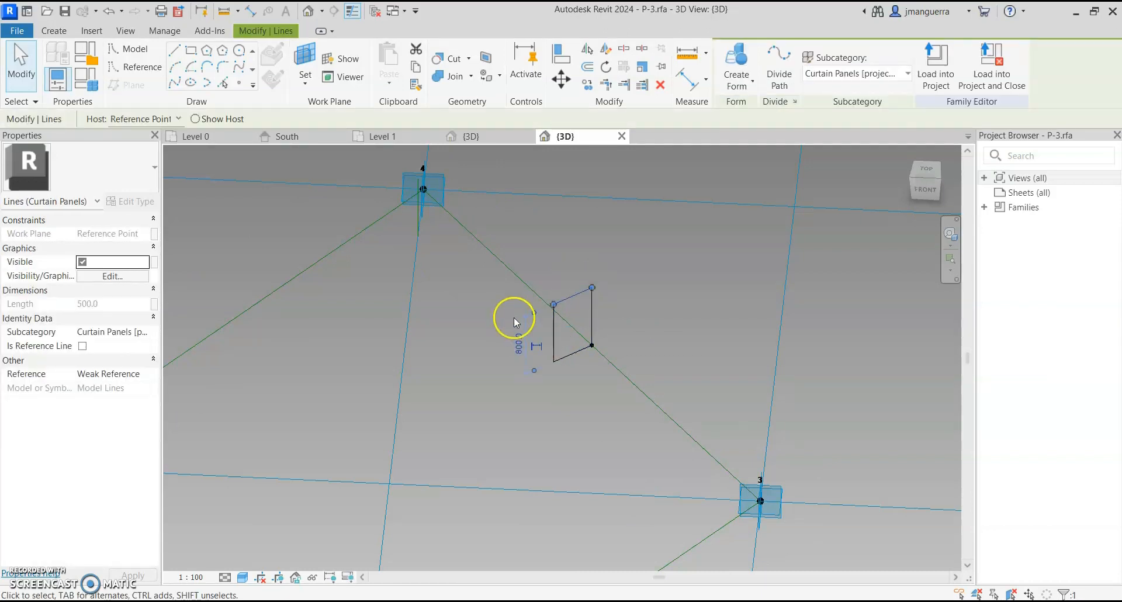
pyautogui.scroll(-2, 513, 317)
pyautogui.press('Escape')
# Create a solid form from the rectangle along the reference line between points 3 and 4.
pyautogui.click(535, 316)
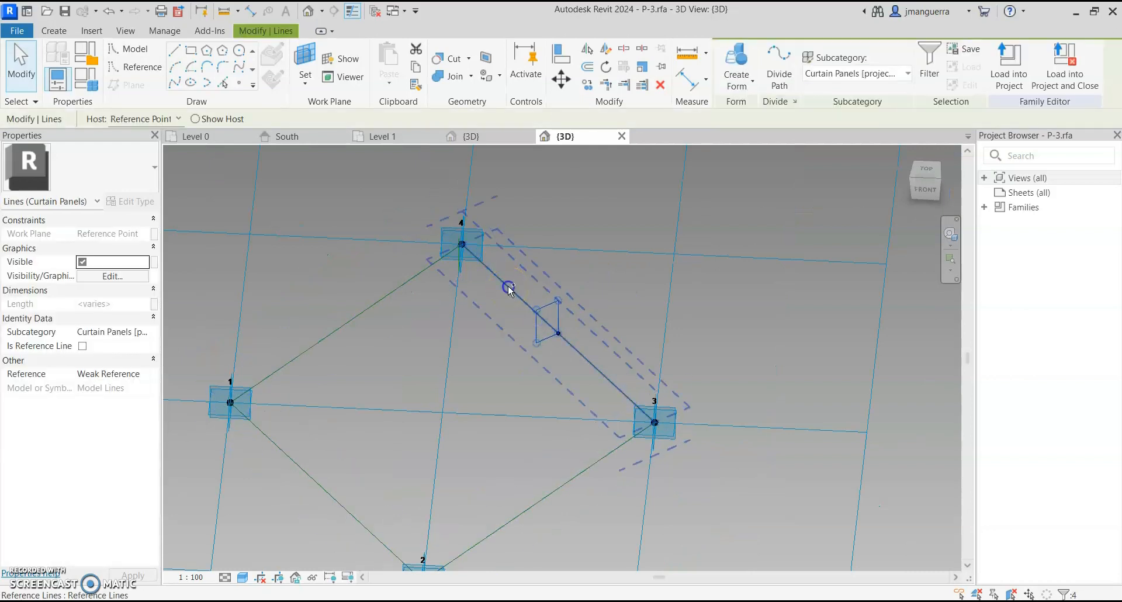
pyautogui.keyDown('ctrl'); pyautogui.click(508, 287); pyautogui.keyUp('ctrl')
pyautogui.click(731, 58)
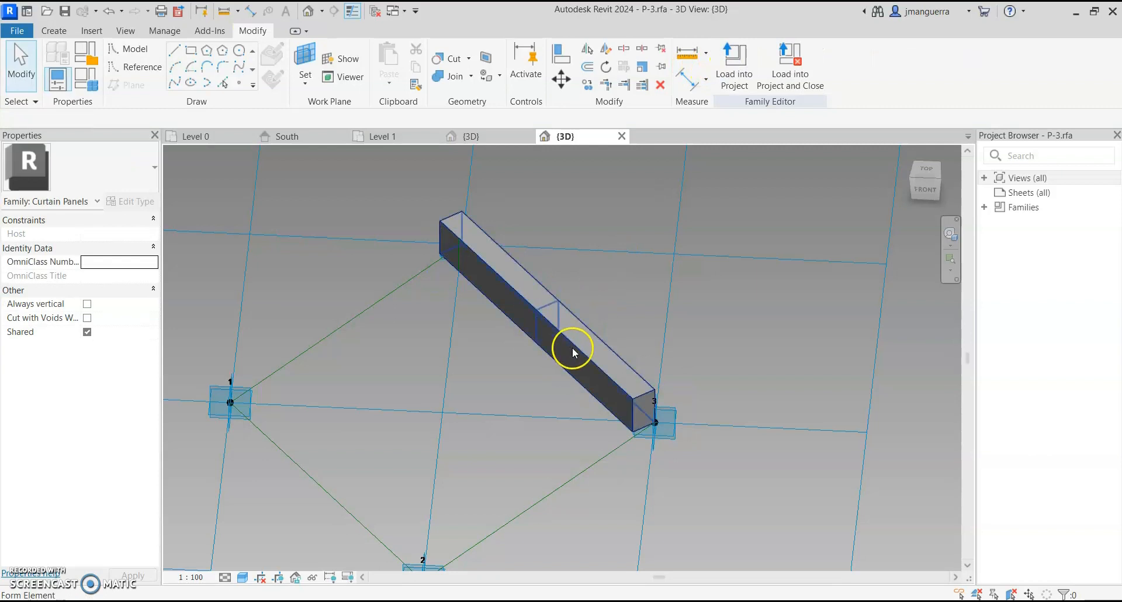
# Associate the material of the beam between points 3 and 4 with the FRAME MATERIAL family parameter.
pyautogui.click(491, 267)
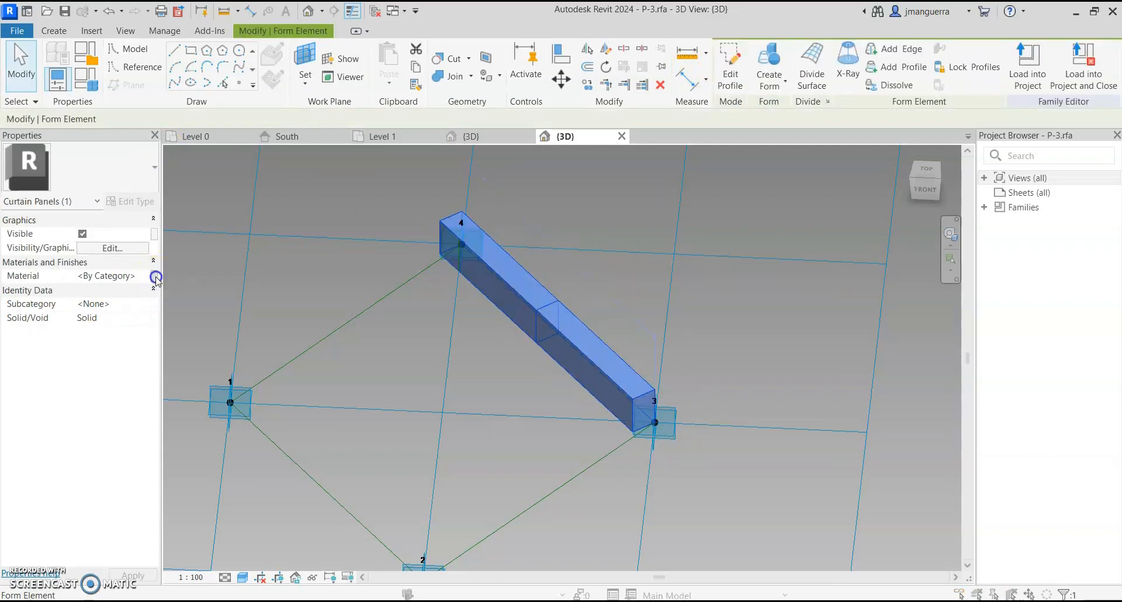
pyautogui.click(154, 275)
pyautogui.click(497, 265)
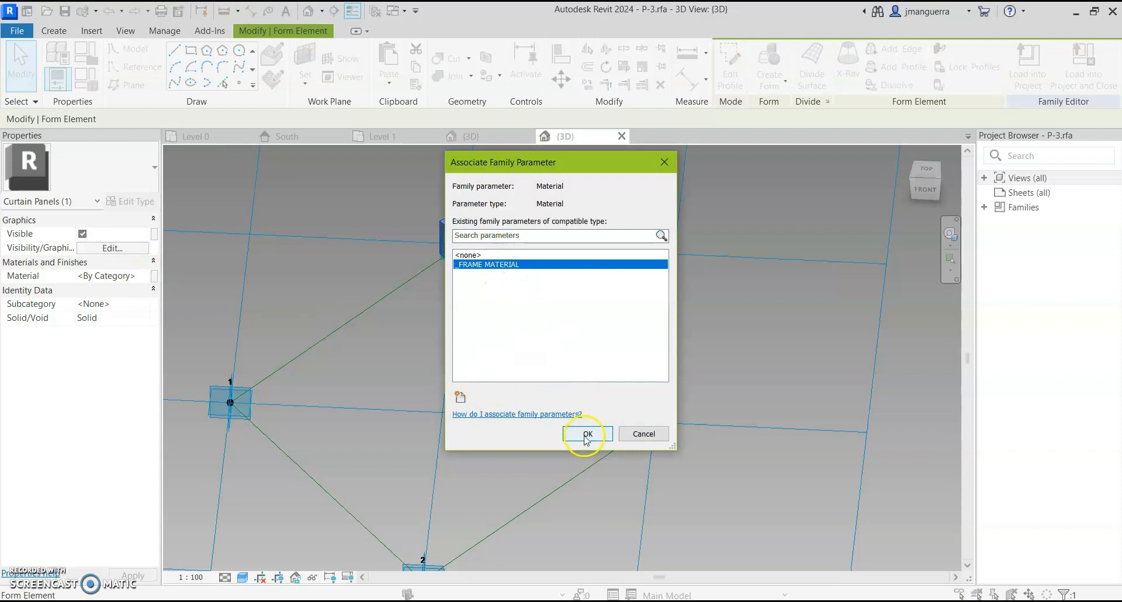
pyautogui.click(586, 435)
# Start saving the family under a new name and rename the existing file P-2rfa.rfa to P-2.rfa in the save dialog.
pyautogui.keyDown('shift'); pyautogui.moveTo(634, 313); pyautogui.dragTo(524, 257, button='middle'); pyautogui.keyUp('shift')
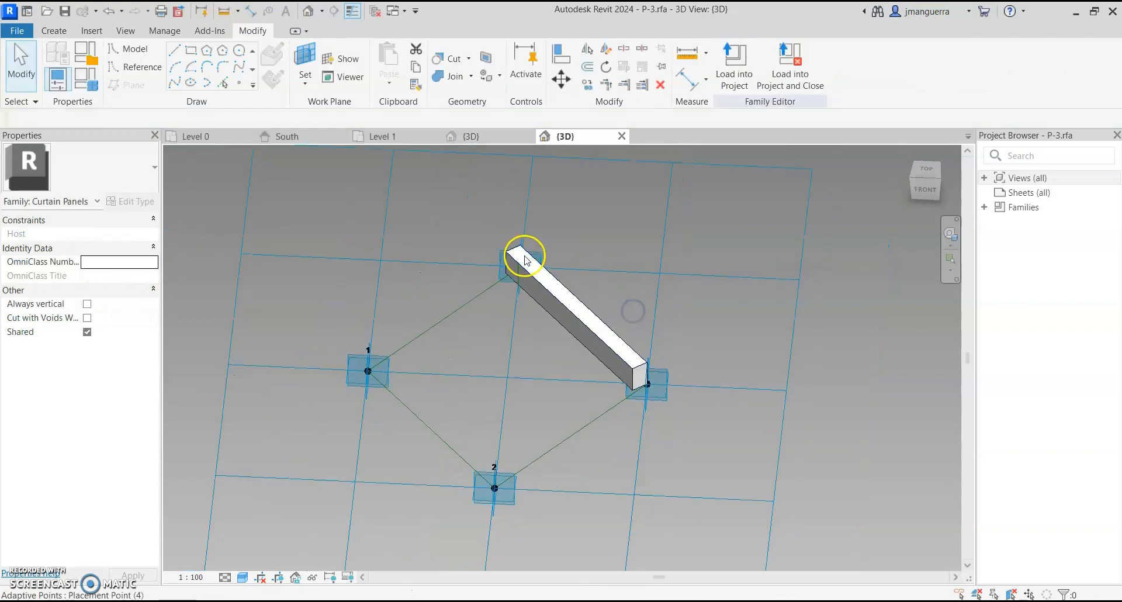
pyautogui.click(18, 33)
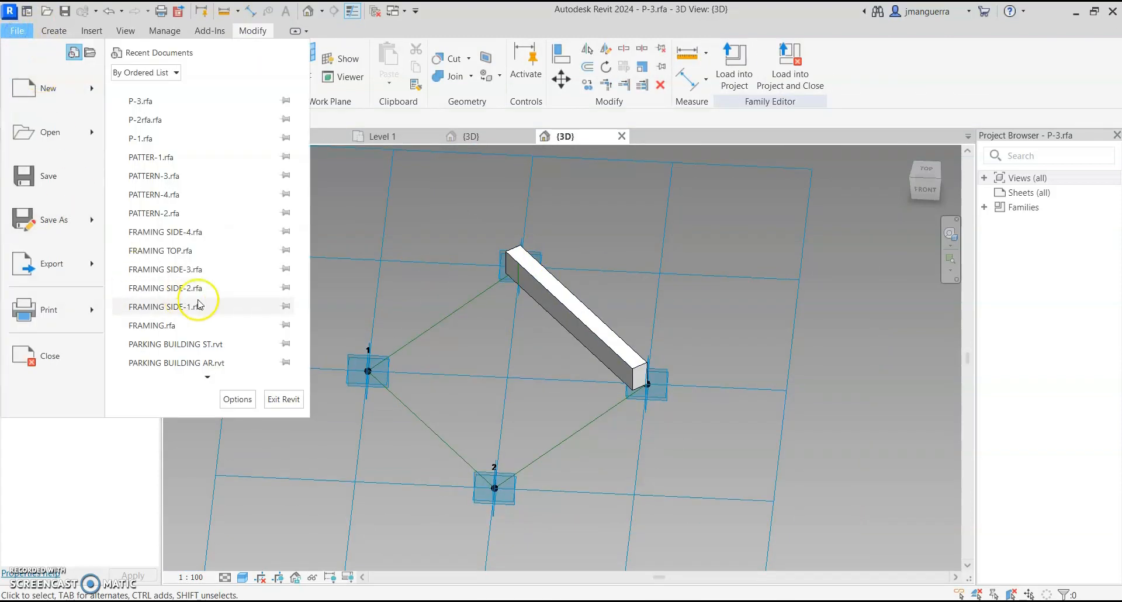
pyautogui.moveTo(85, 229)
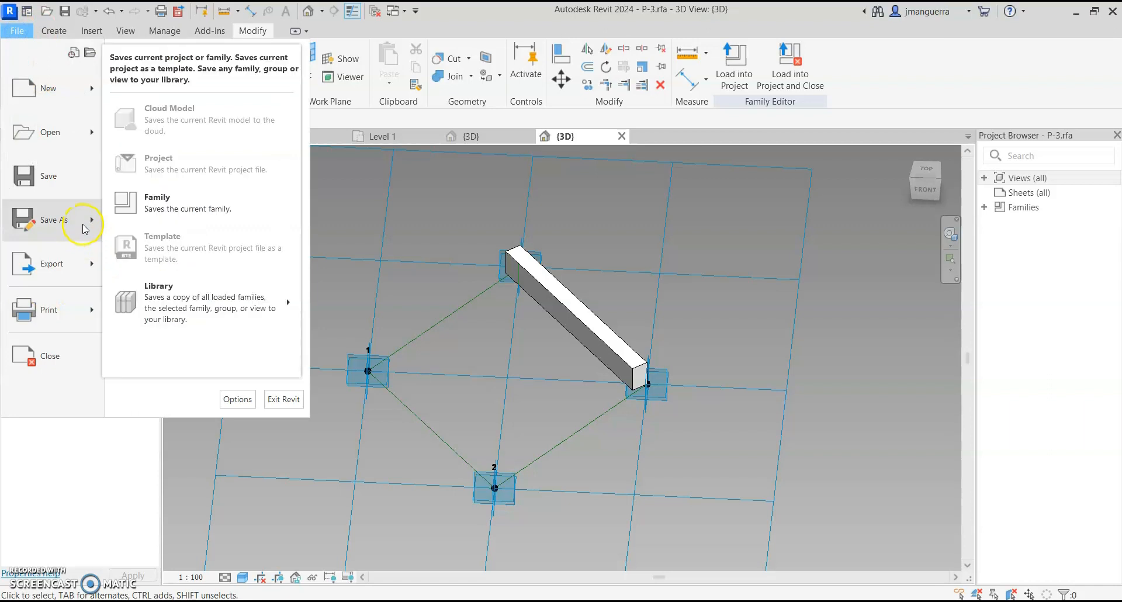
pyautogui.click(187, 216)
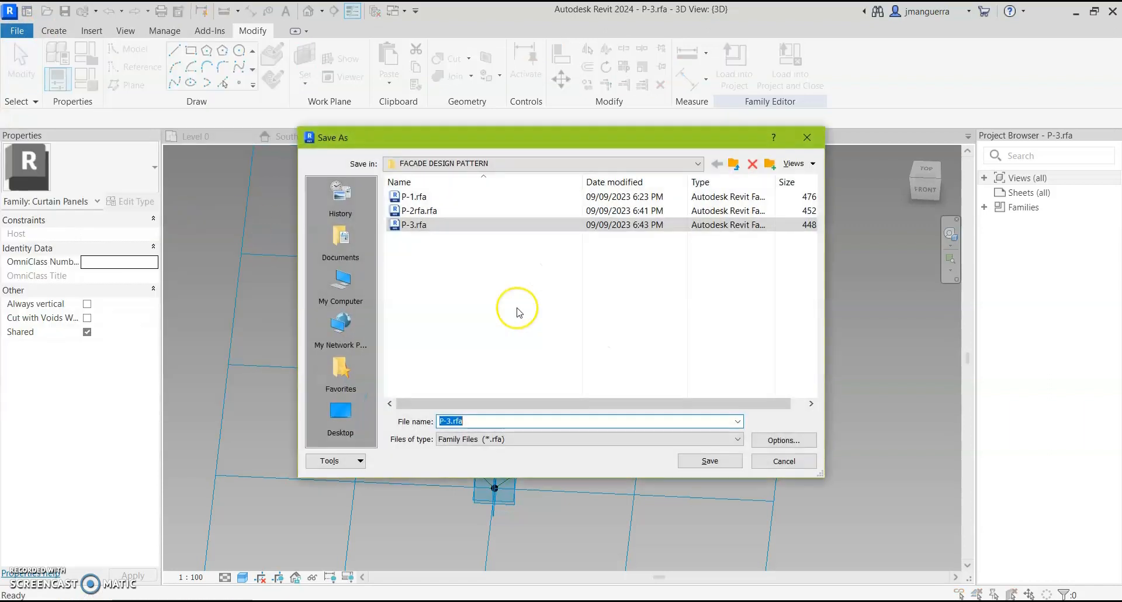
pyautogui.click(418, 211)
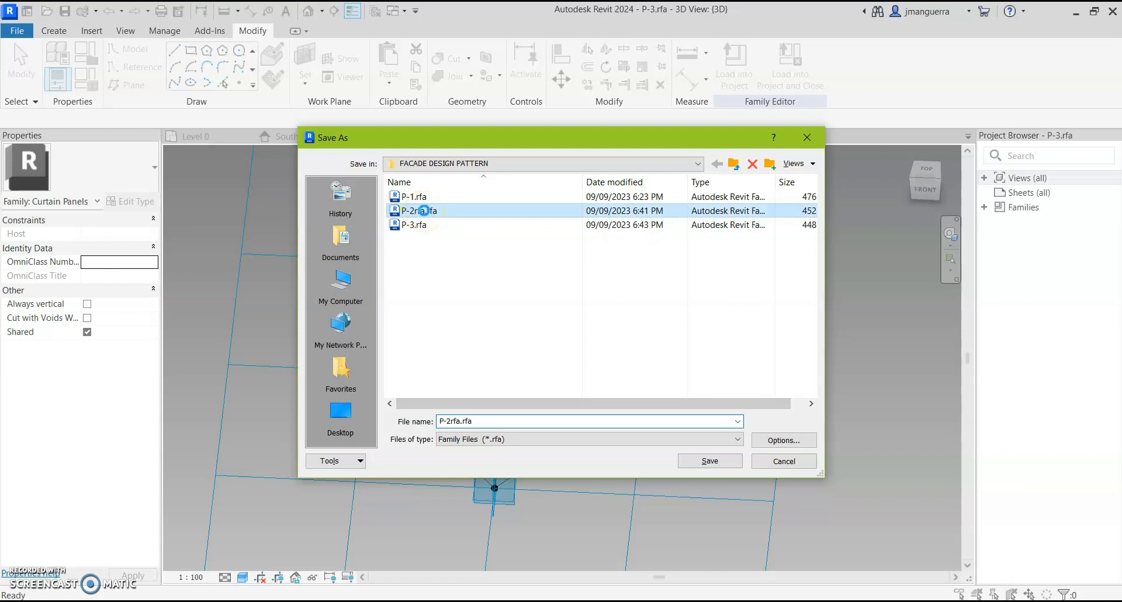
pyautogui.rightClick(423, 211)
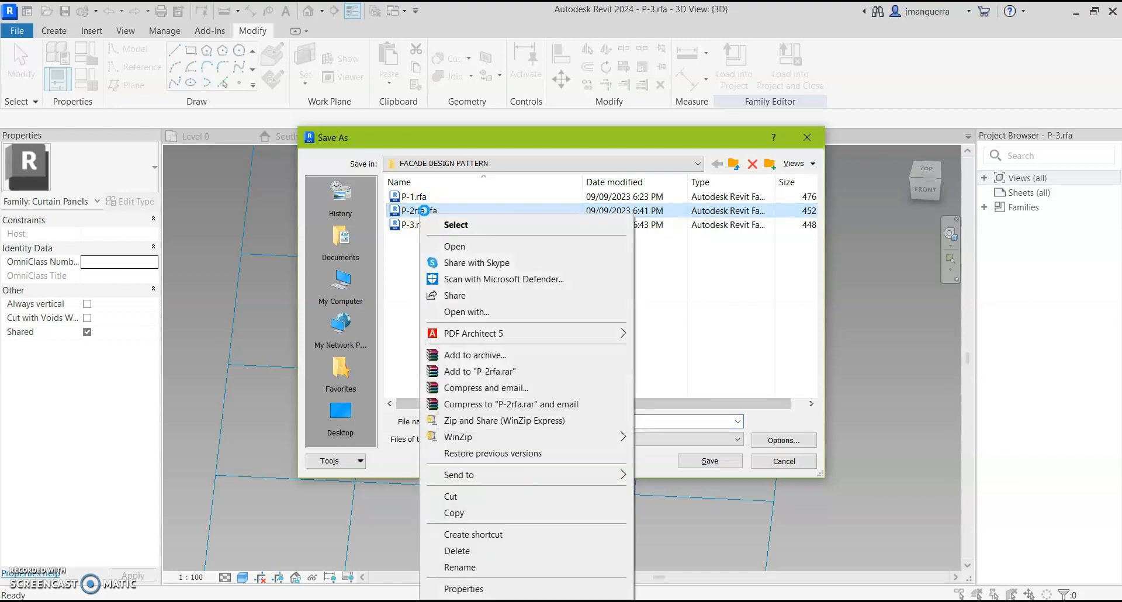
pyautogui.click(465, 564)
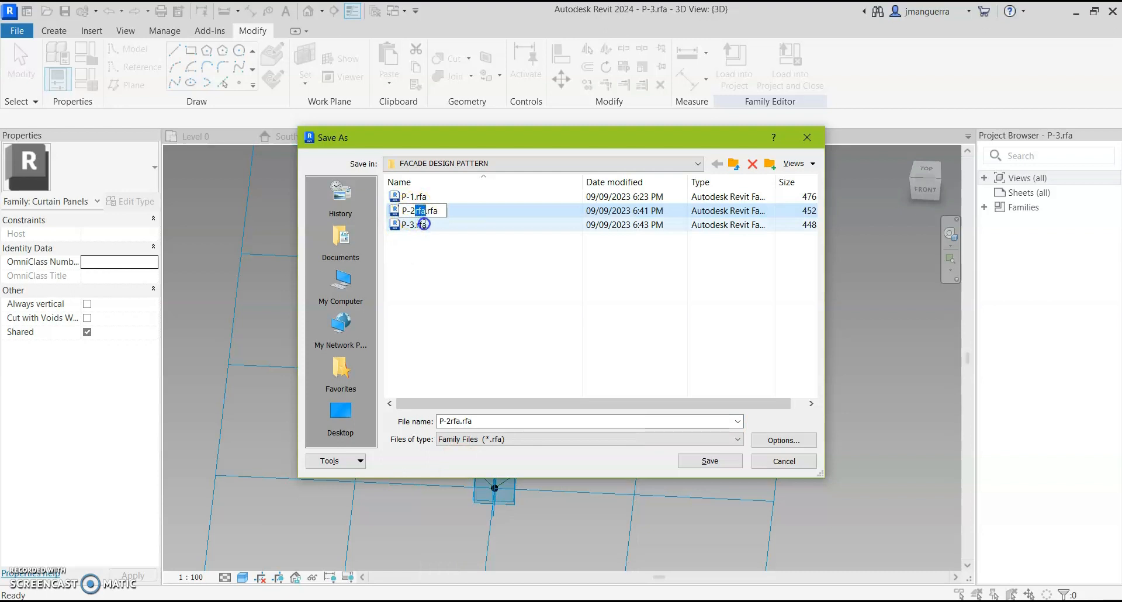
pyautogui.write('.')
pyautogui.click(425, 272)
# Save the current family as P-4.rfa in the FACADE DESIGN PATTERN folder, accepting the file save options.
pyautogui.click(477, 424)
pyautogui.doubleClick(447, 421)
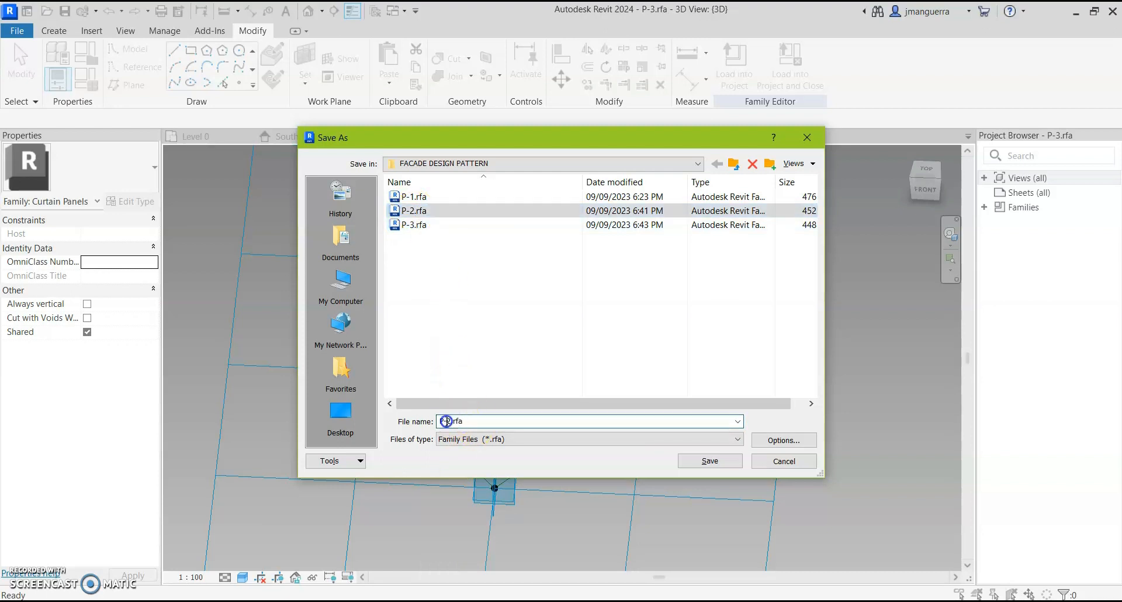
pyautogui.click(478, 316)
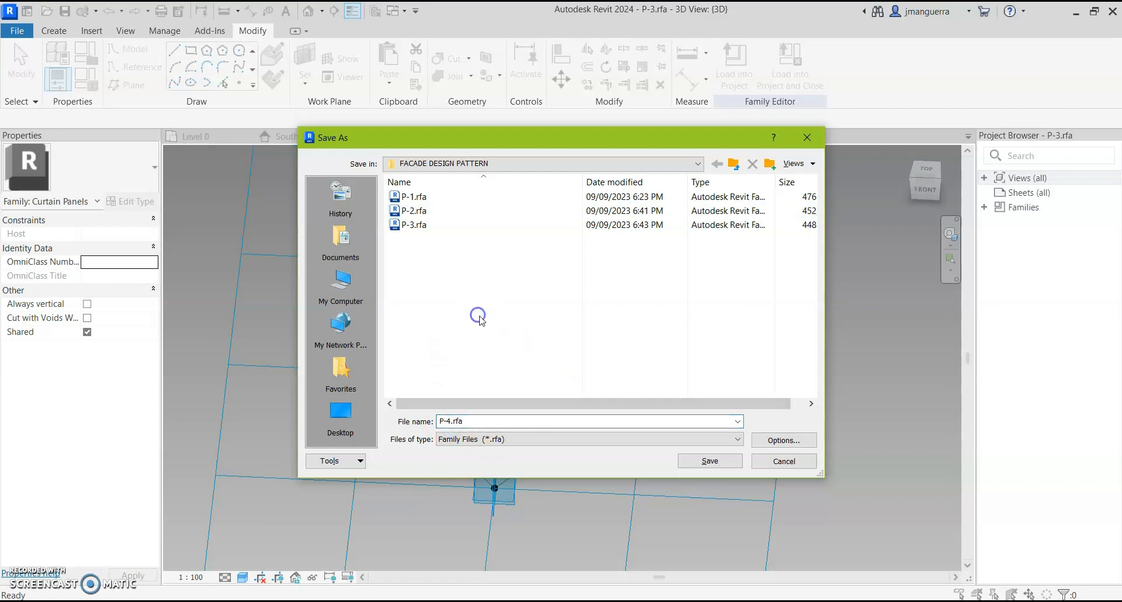
pyautogui.click(782, 442)
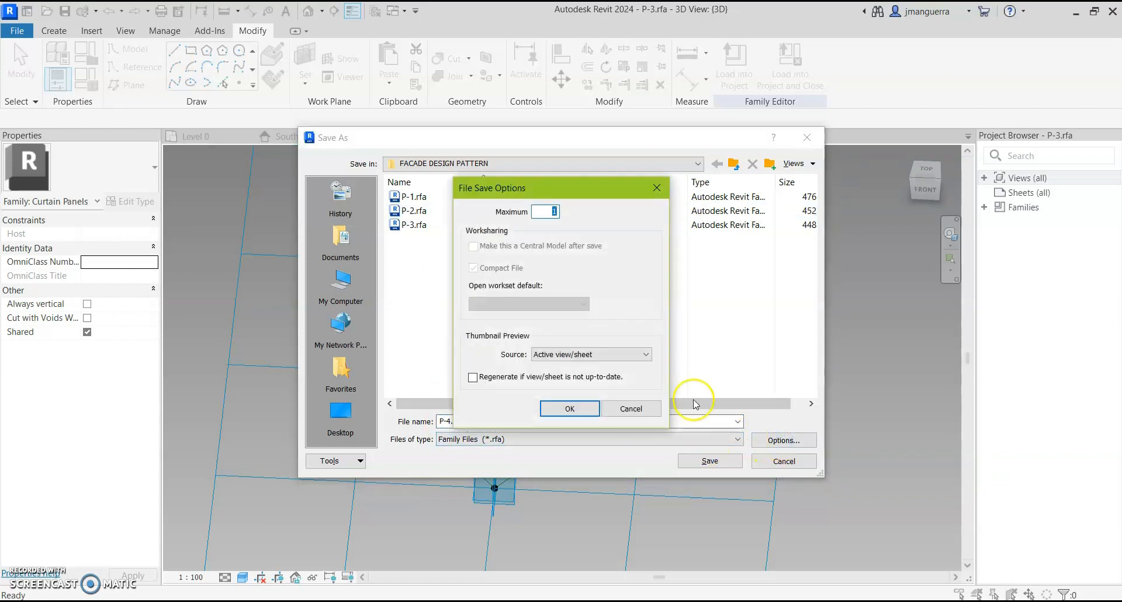
pyautogui.click(568, 409)
pyautogui.click(709, 460)
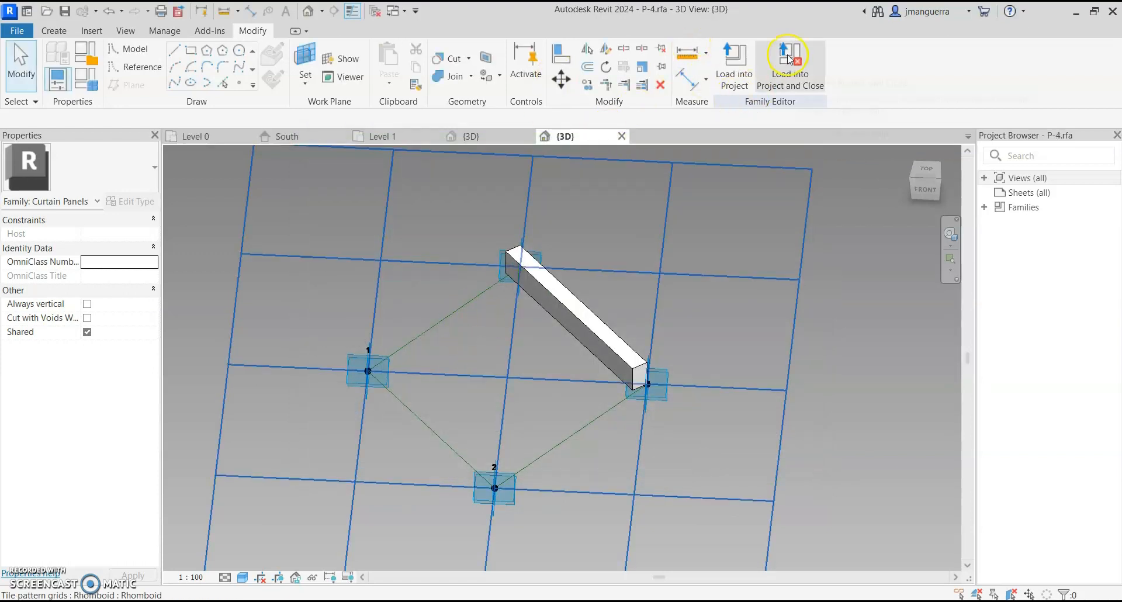
# Load the P-4 family into the project, closing the family file, and finish the in-place mass.
pyautogui.click(791, 59)
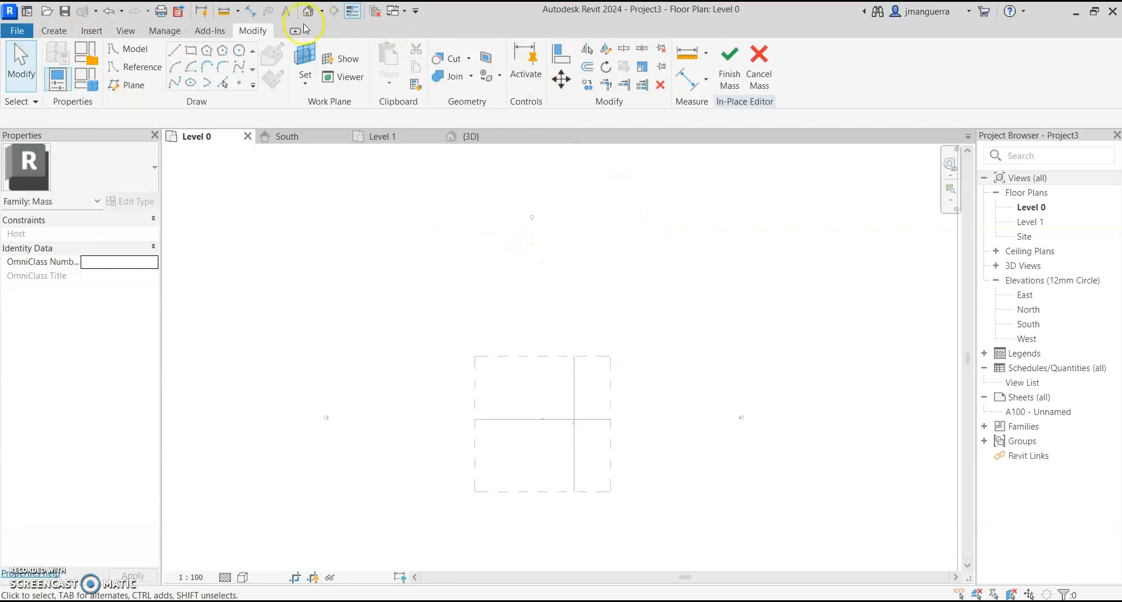
pyautogui.click(728, 78)
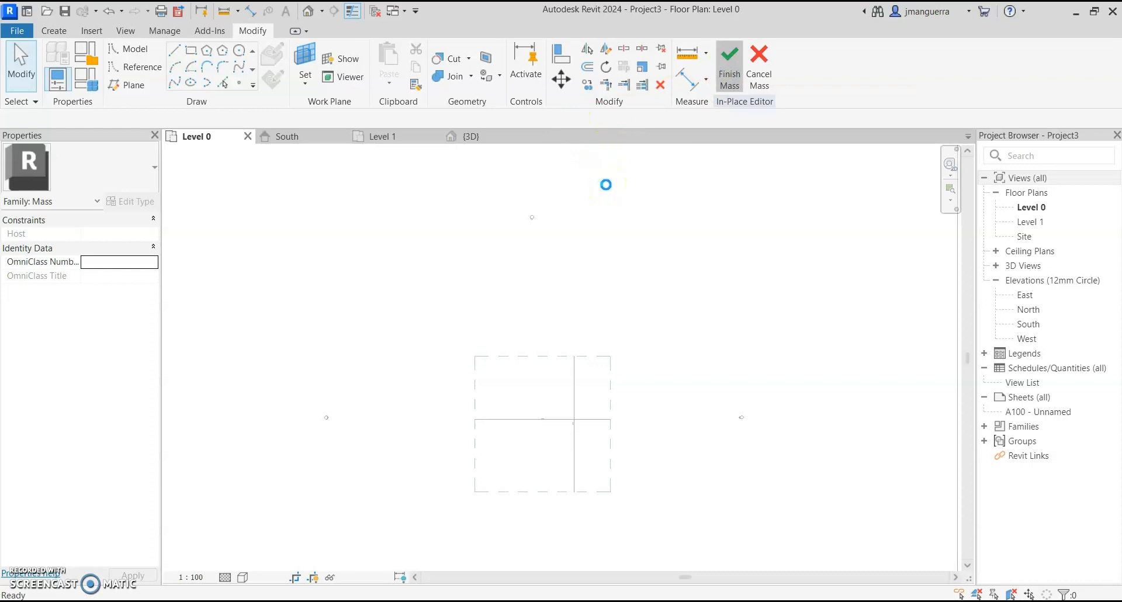
pyautogui.click(653, 376)
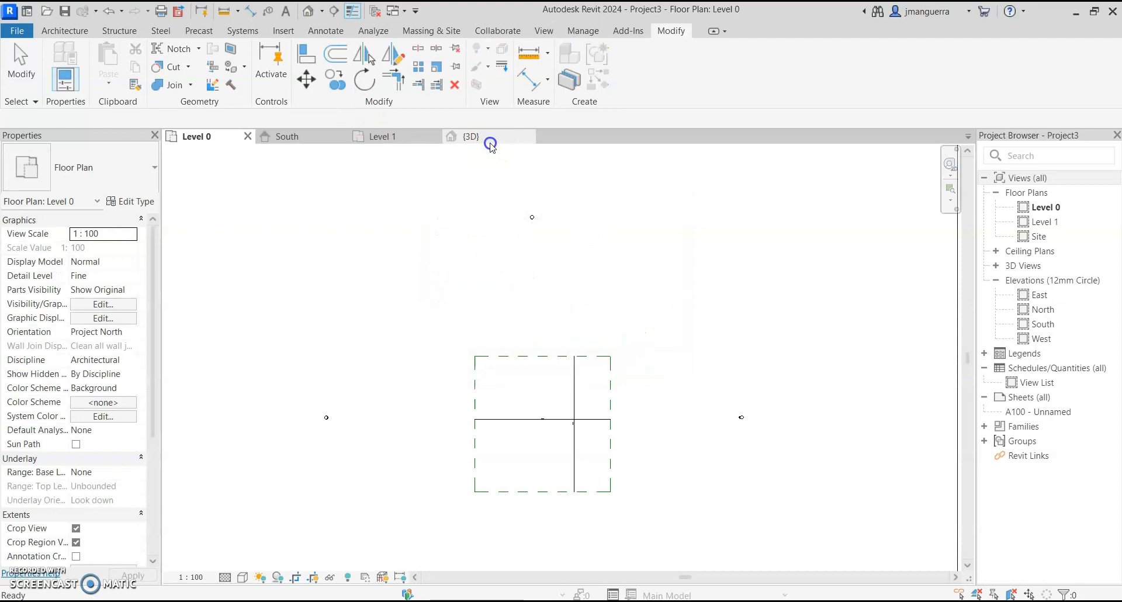
# Load P-2.rfa and P-3.rfa from the FACADE DESIGN PATTERN folder into the project from the 3D view.
pyautogui.click(490, 143)
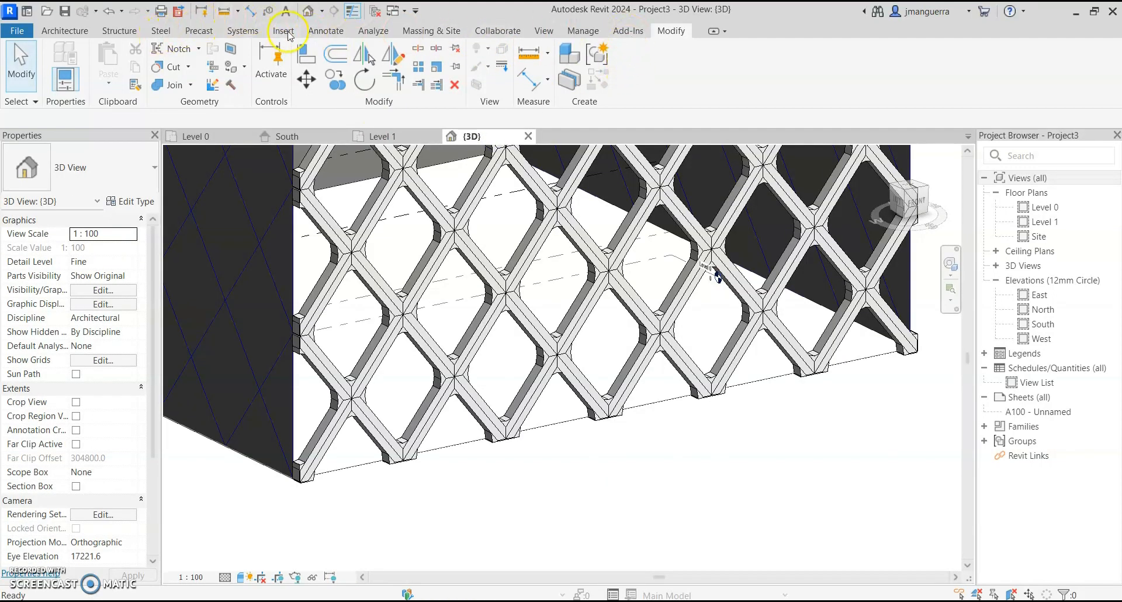
pyautogui.click(286, 33)
pyautogui.click(589, 69)
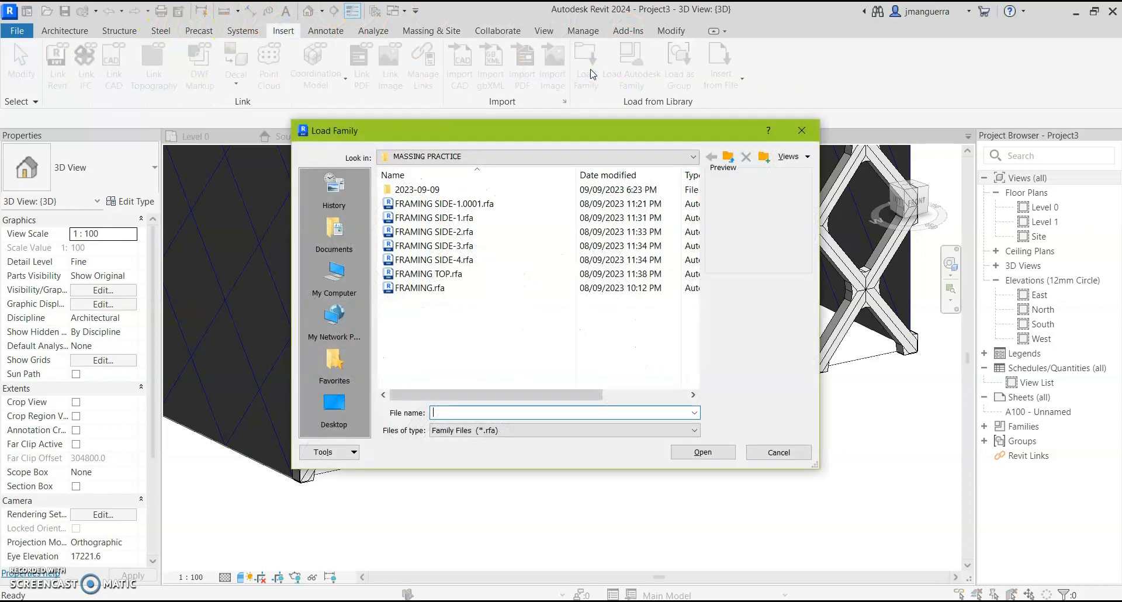
pyautogui.doubleClick(438, 191)
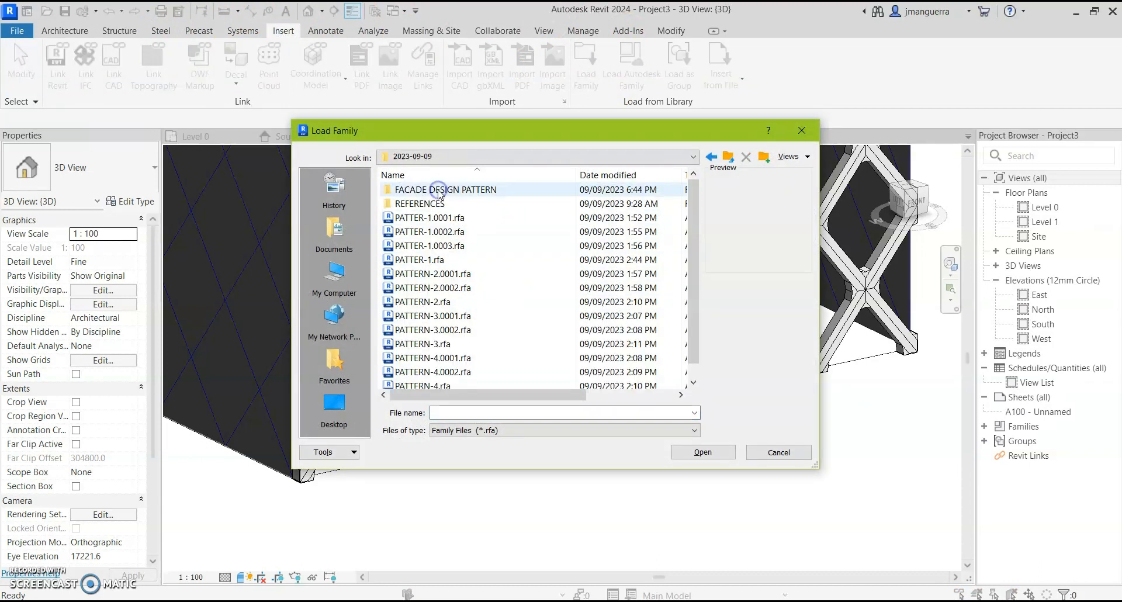
pyautogui.doubleClick(439, 189)
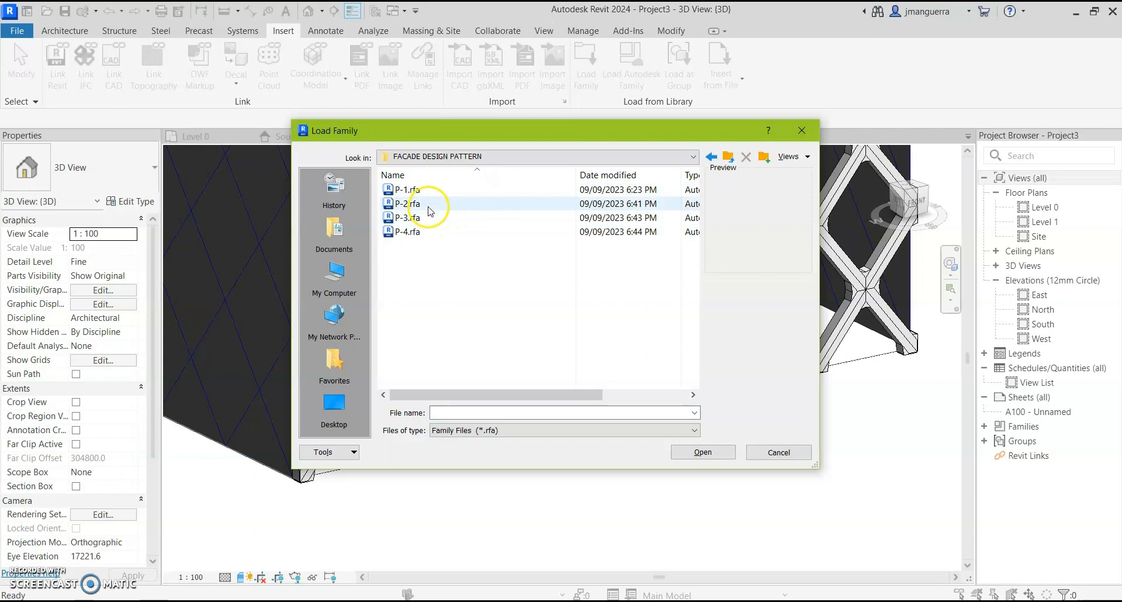
pyautogui.click(428, 203)
pyautogui.click(428, 217)
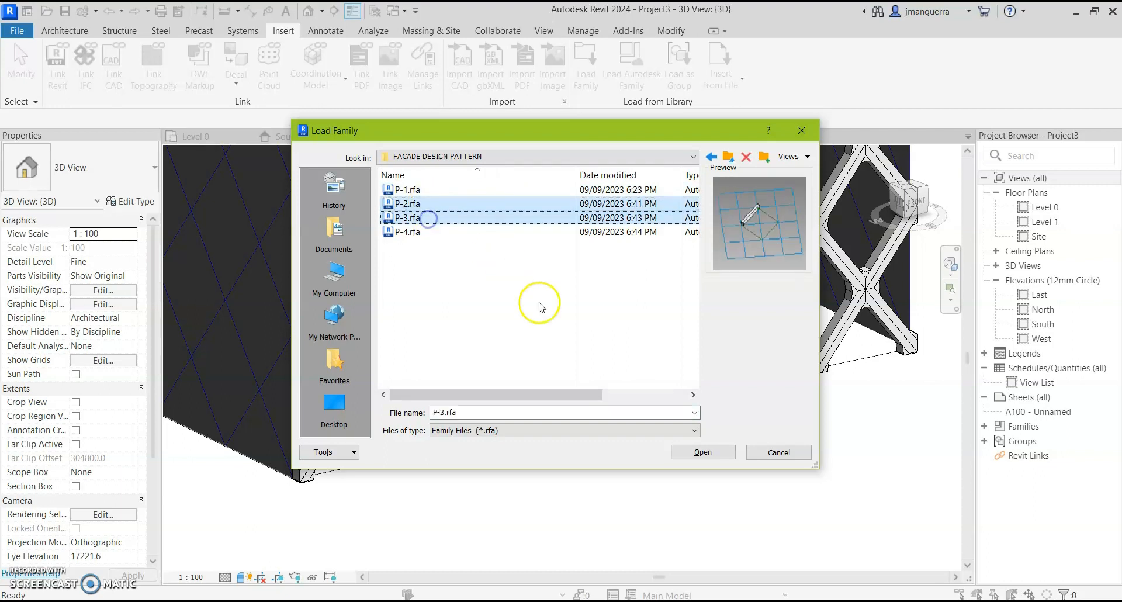
pyautogui.click(703, 453)
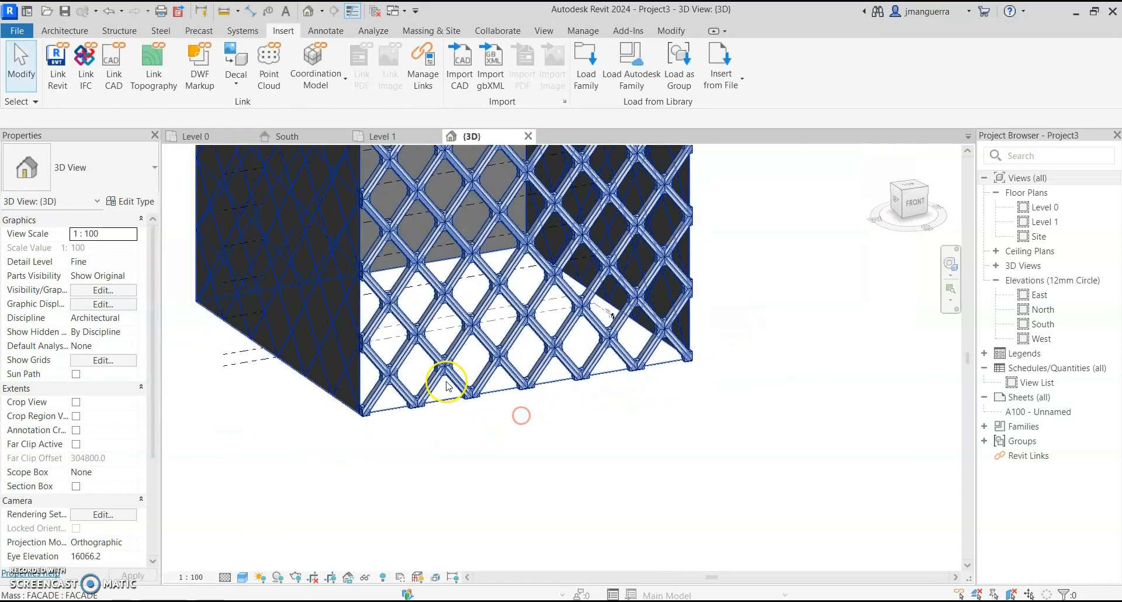
# Open the facade mass for in-place editing.
pyautogui.scroll(4, 394, 380)
pyautogui.scroll(2, 395, 381)
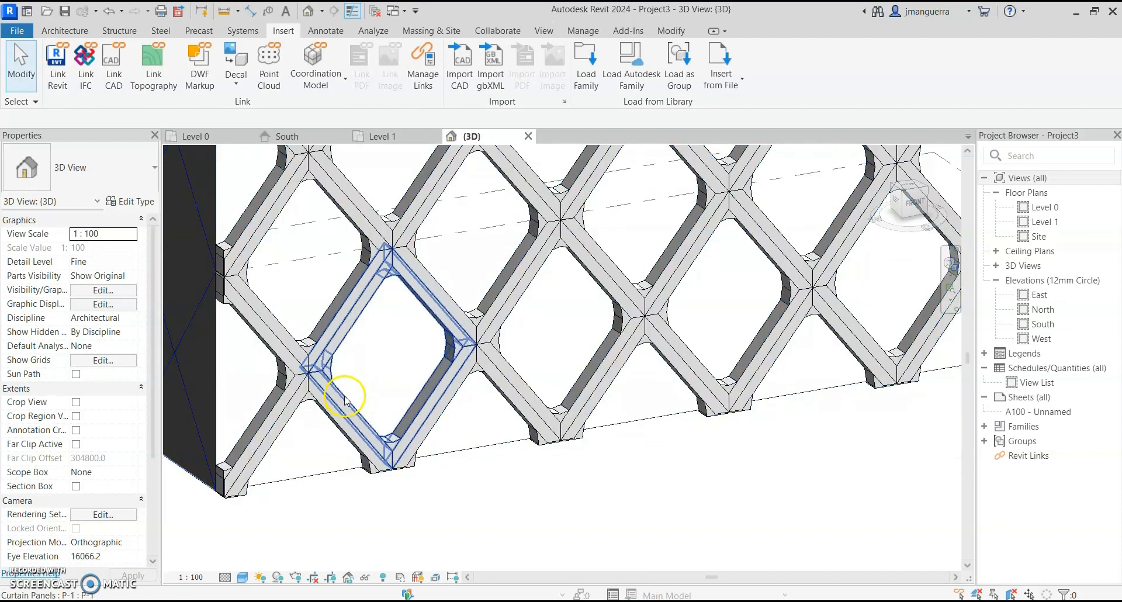
pyautogui.click(345, 397)
pyautogui.click(500, 363)
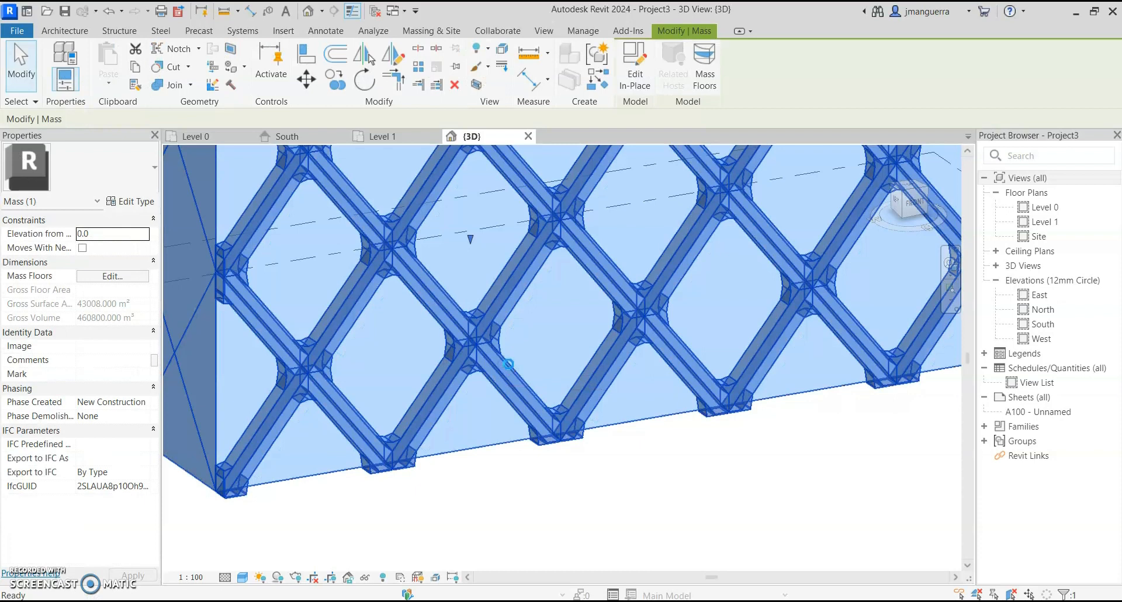
pyautogui.doubleClick(494, 358)
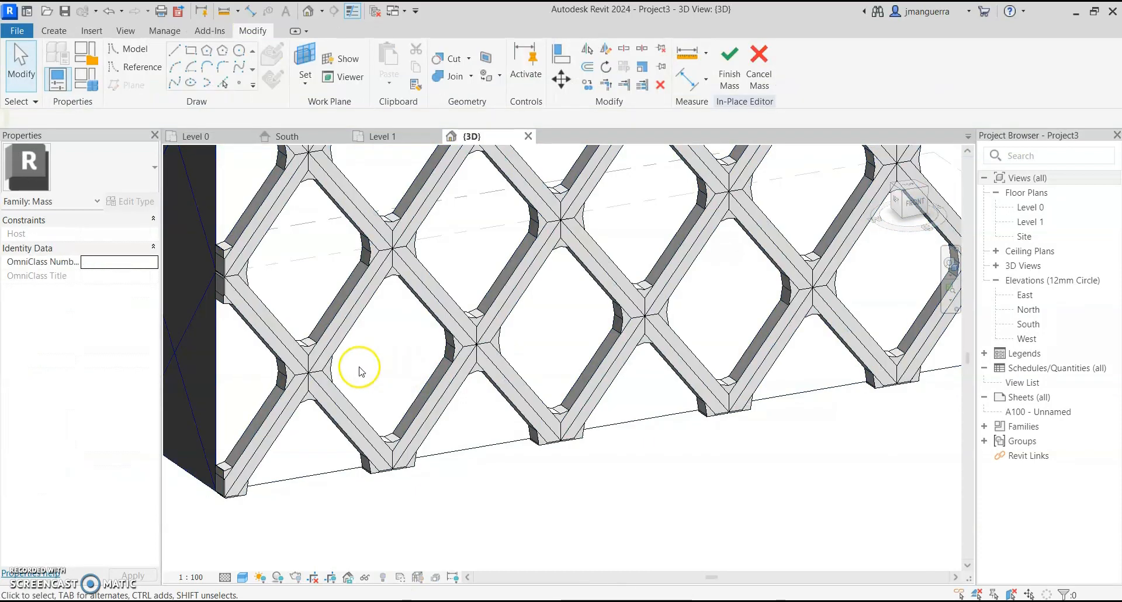
# Change the full rhomboid panel nearest the facade's bottom corner from the P-1 type to P-2.
pyautogui.press('Tab')
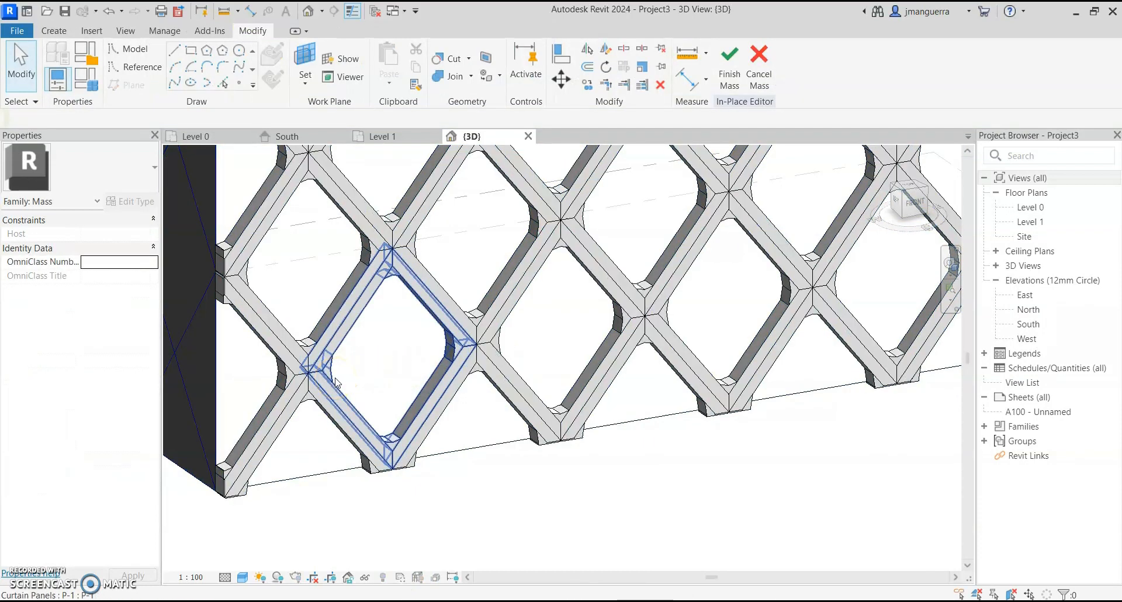
pyautogui.click(336, 383)
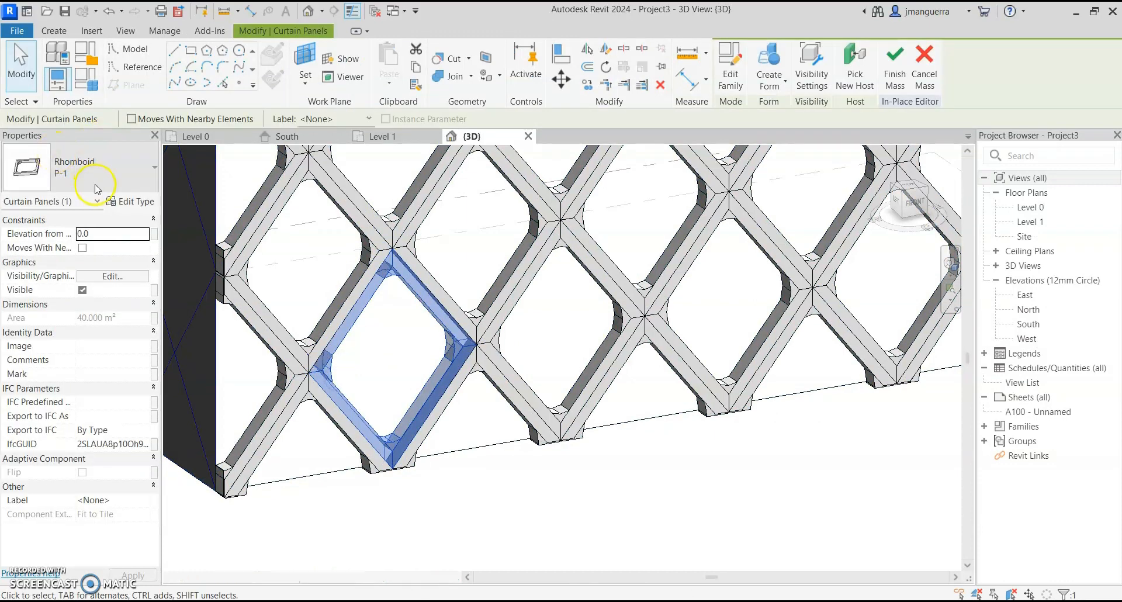
pyautogui.click(95, 186)
pyautogui.click(64, 267)
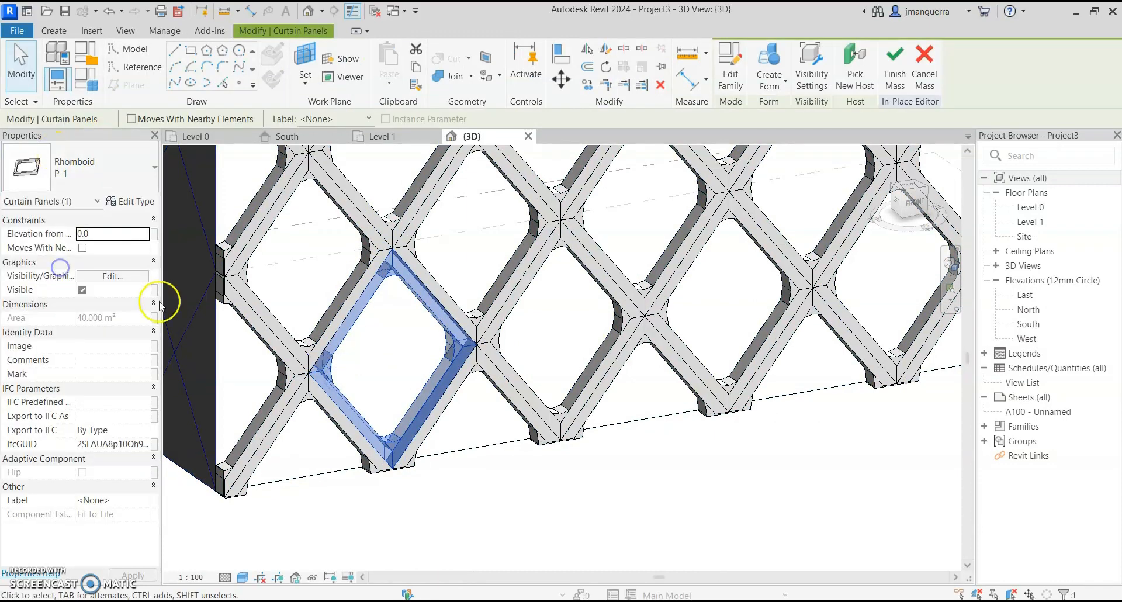
pyautogui.press('Escape')
# Try type P-4 on the triangular half panel at the facade's bottom corner and settle on type P-3.
pyautogui.press('Tab')
pyautogui.click(333, 414)
pyautogui.click(96, 187)
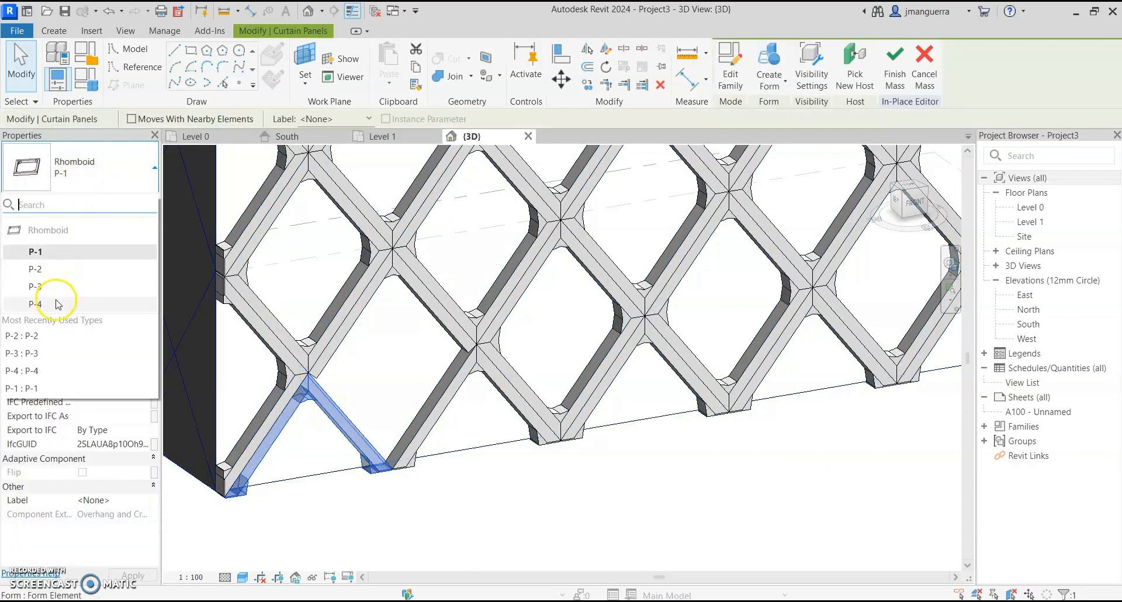
pyautogui.click(57, 303)
pyautogui.click(96, 170)
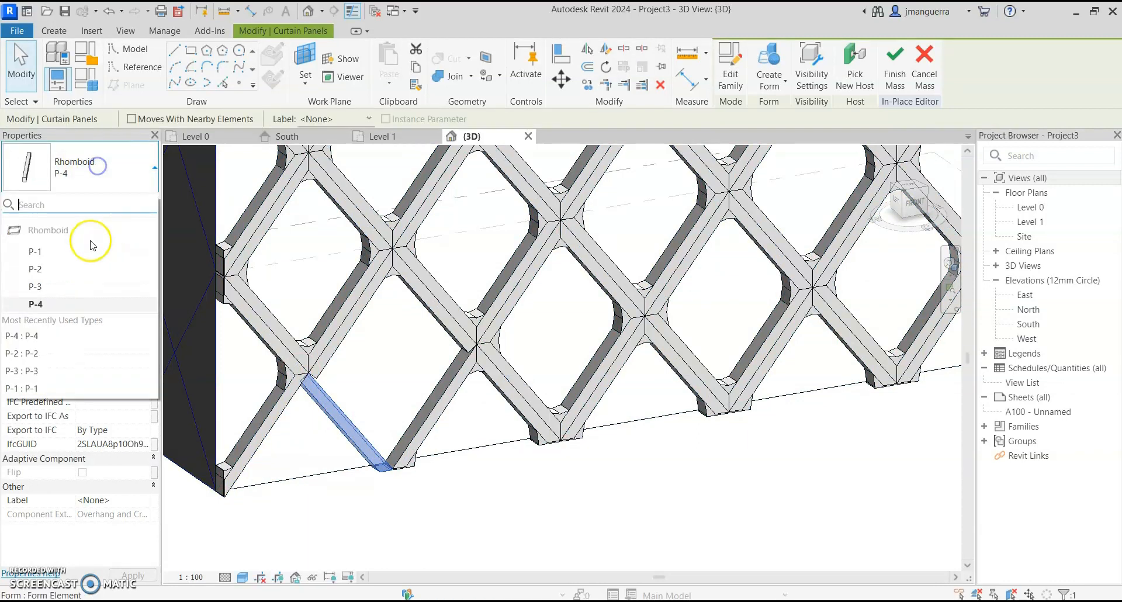
pyautogui.click(48, 289)
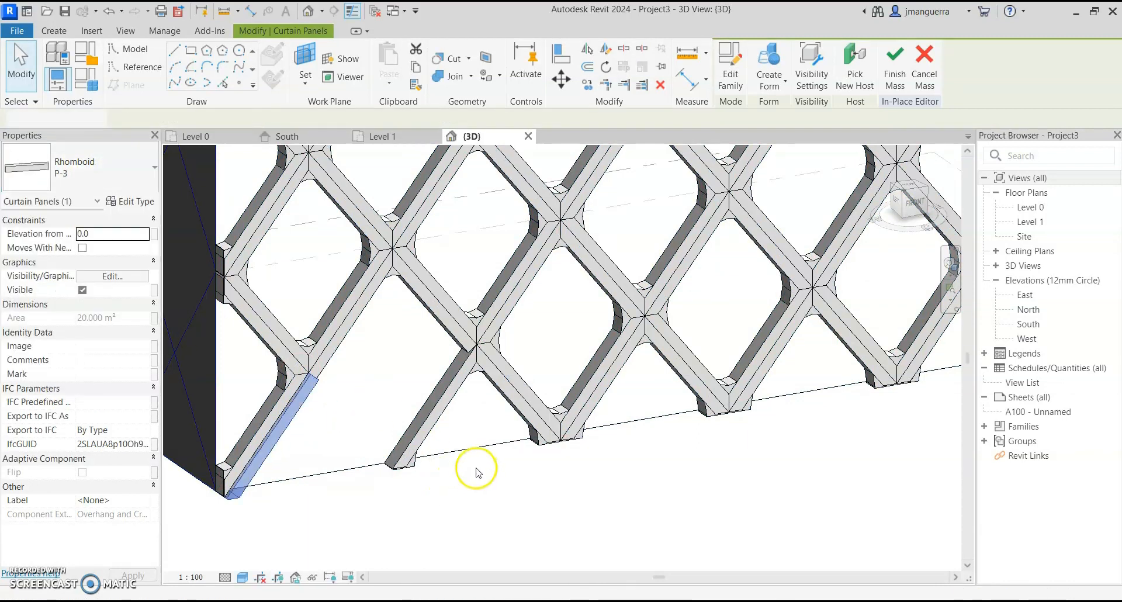
pyautogui.click(475, 468)
# Open the P-3 family of the facade's bottom corner half panel for editing.
pyautogui.keyDown('shift'); pyautogui.moveTo(328, 403); pyautogui.dragTo(244, 349, button='middle'); pyautogui.keyUp('shift')
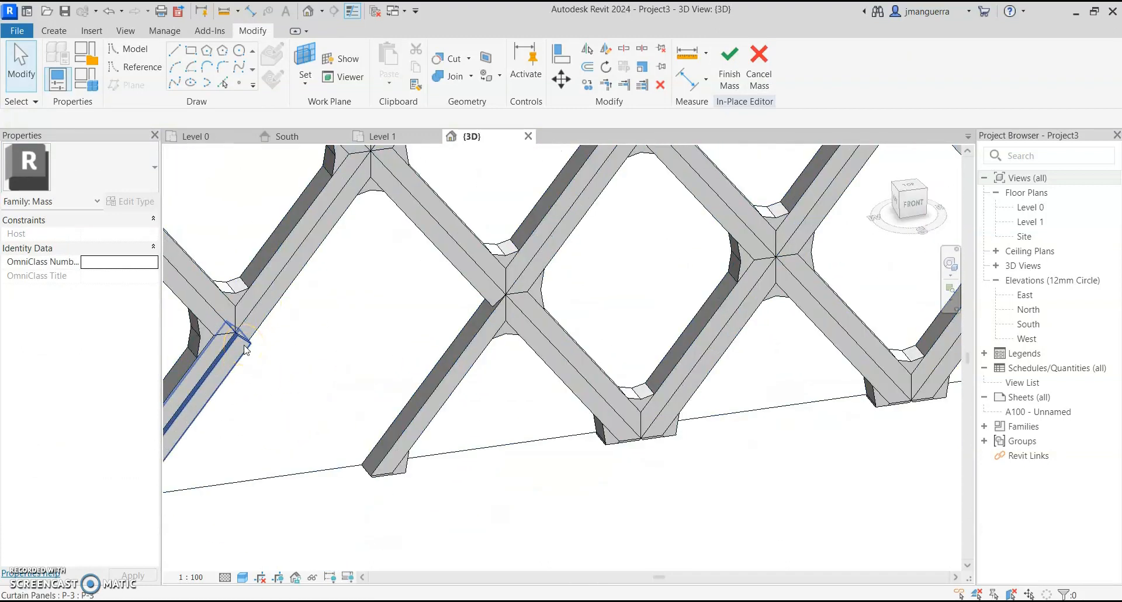
pyautogui.click(249, 347)
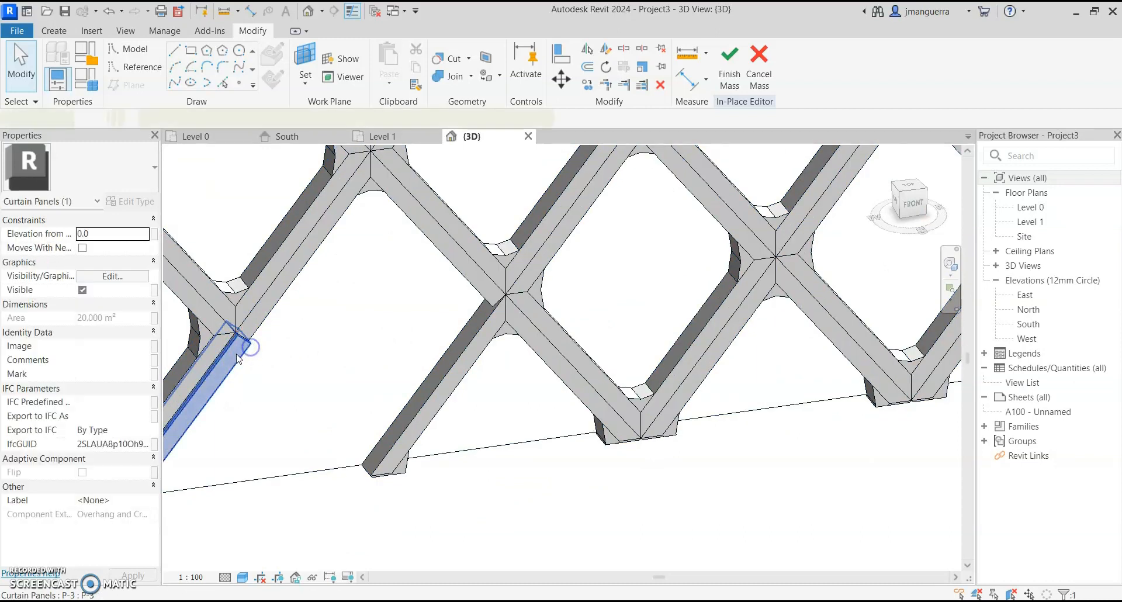
pyautogui.doubleClick(241, 361)
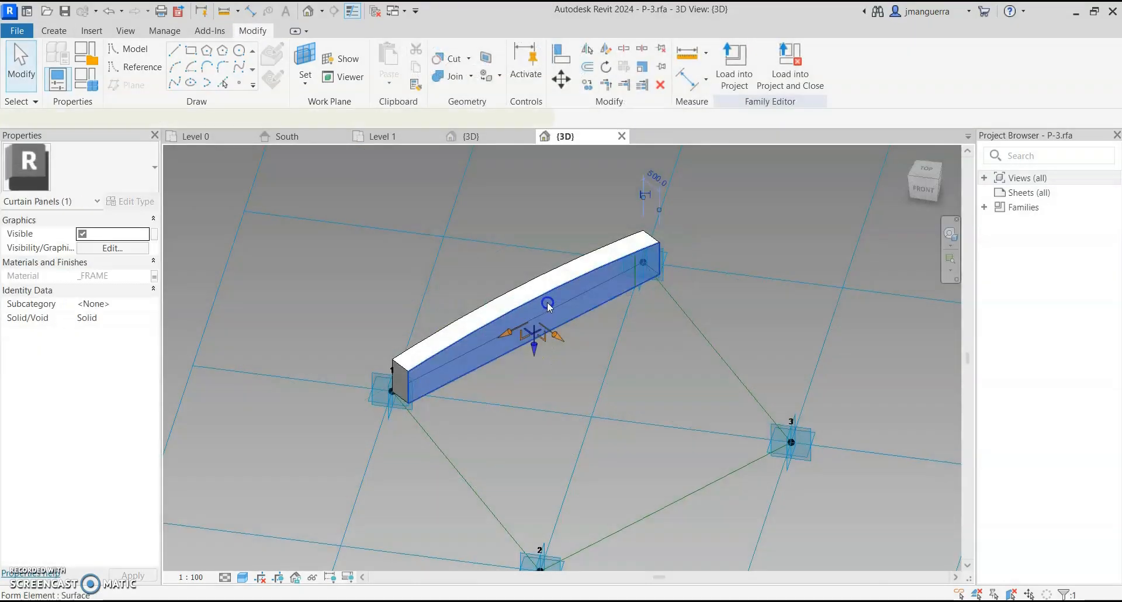
# Delete the curved beam between points 1 and 4, including its leftover surface.
pyautogui.click(547, 301)
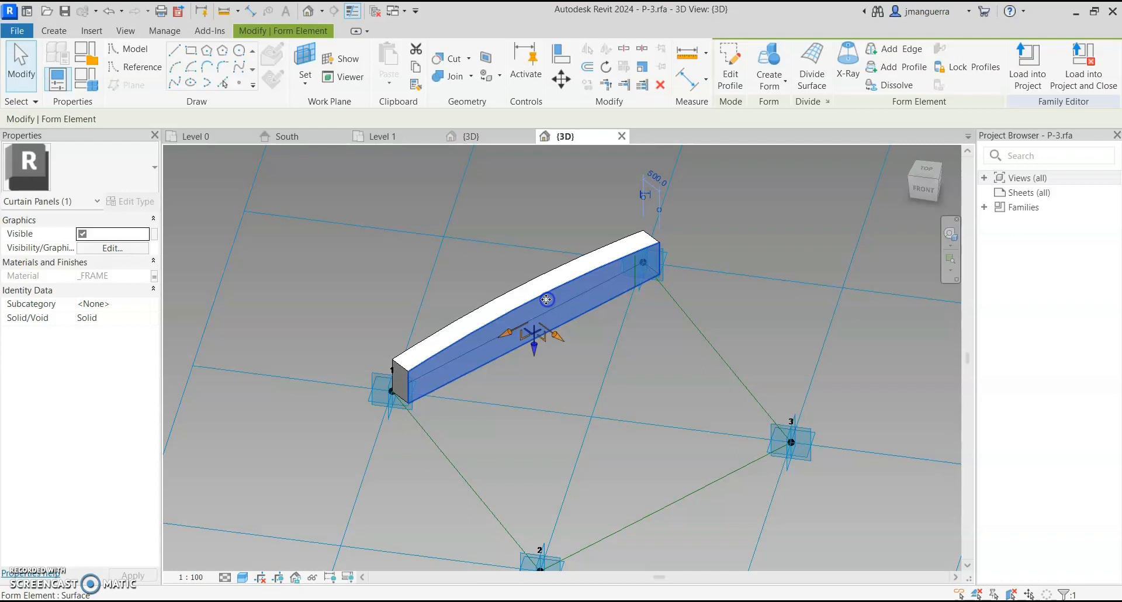
pyautogui.press('e')
pyautogui.click(544, 281)
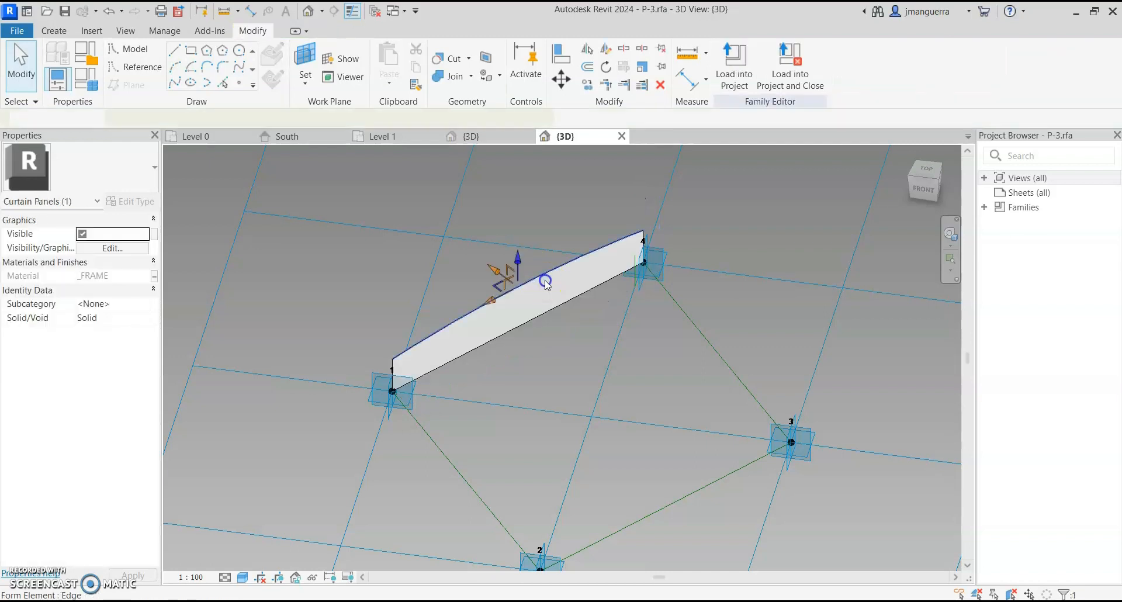
pyautogui.press('d')
pyautogui.press('e')
# Place a reference point at the midpoint of the reference line between points 1 and 4.
pyautogui.moveTo(559, 324)
pyautogui.keyDown('shift'); pyautogui.mouseDown(button='middle')
pyautogui.moveTo(588, 352)
pyautogui.moveTo(557, 325)
pyautogui.mouseUp(button='middle'); pyautogui.keyUp('shift')
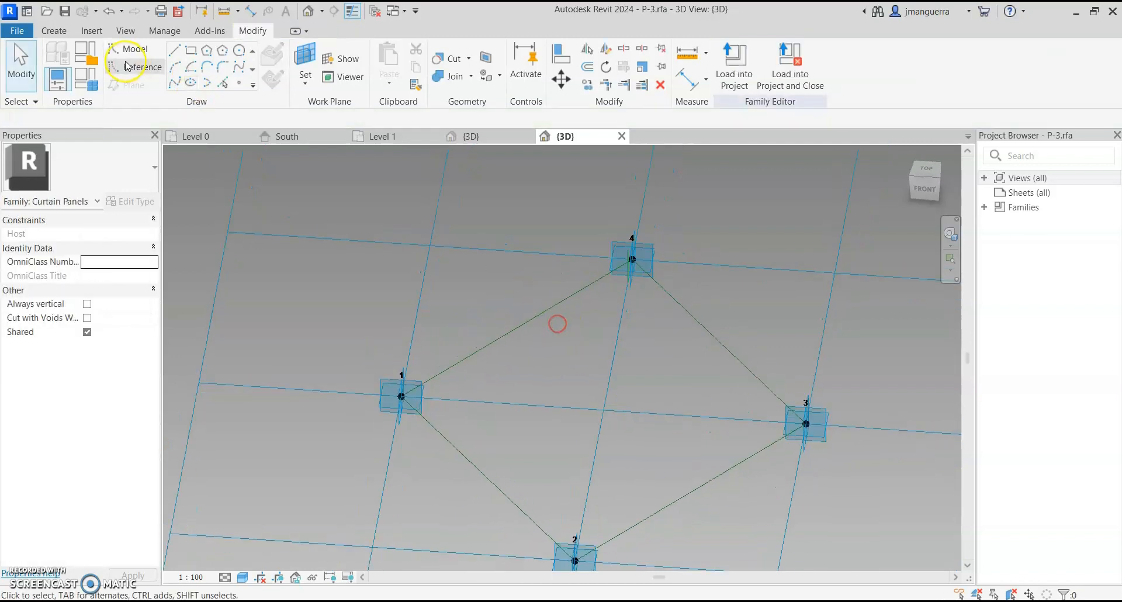
pyautogui.click(241, 84)
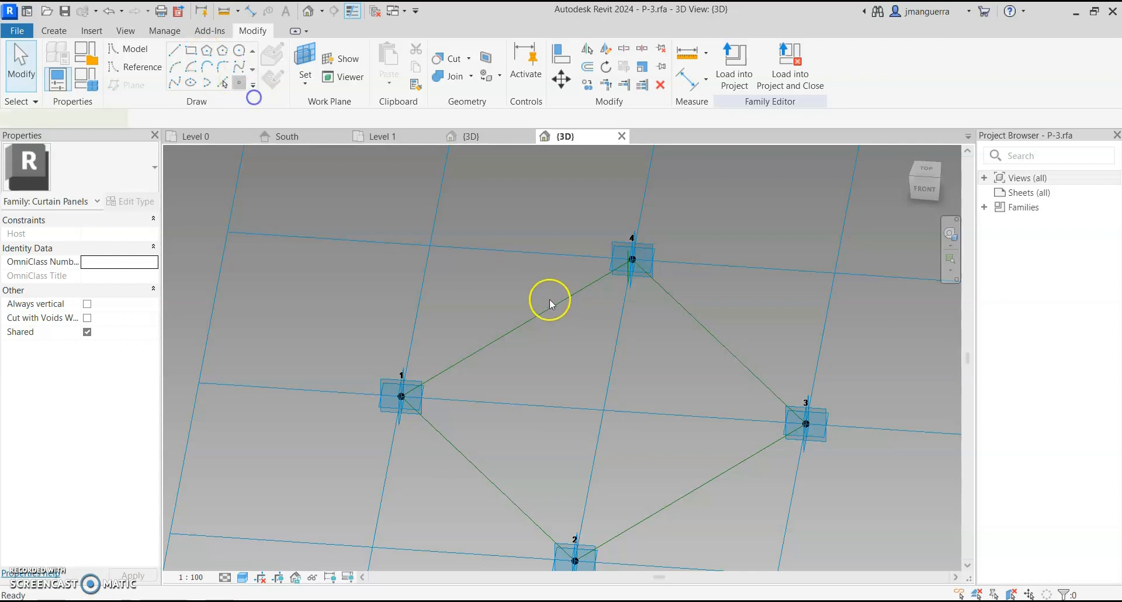
pyautogui.click(516, 329)
pyautogui.press('Escape')
pyautogui.press('Escape')
# Sketch a rectangle about 500 by 1103 mm on the midpoint reference point's work plane, starting at the point.
pyautogui.scroll(2, 514, 326)
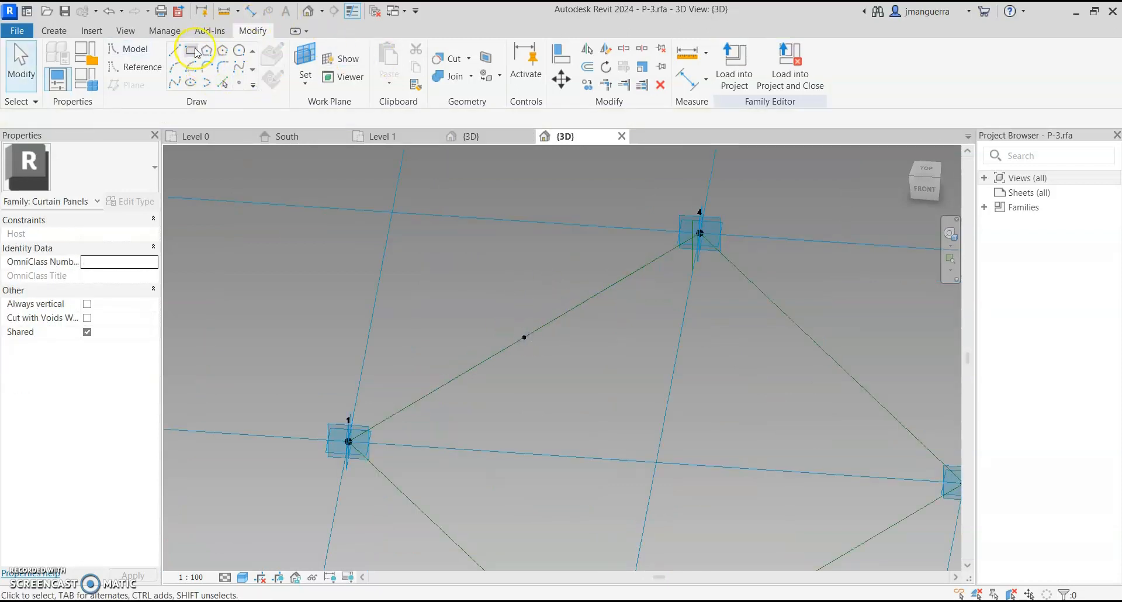
pyautogui.click(196, 54)
pyautogui.press('Escape')
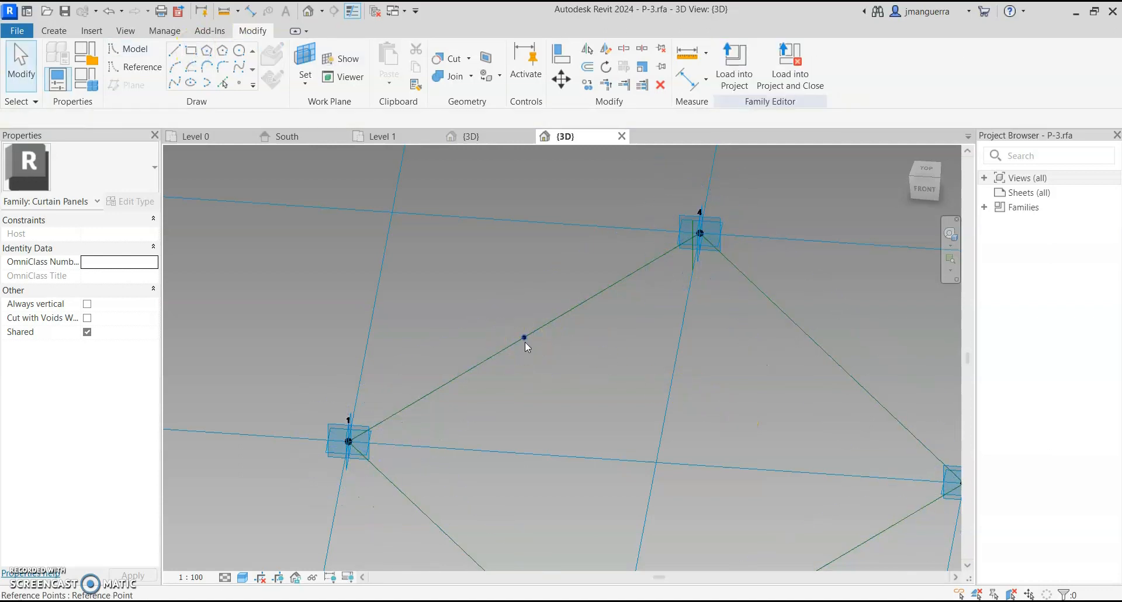
pyautogui.click(525, 342)
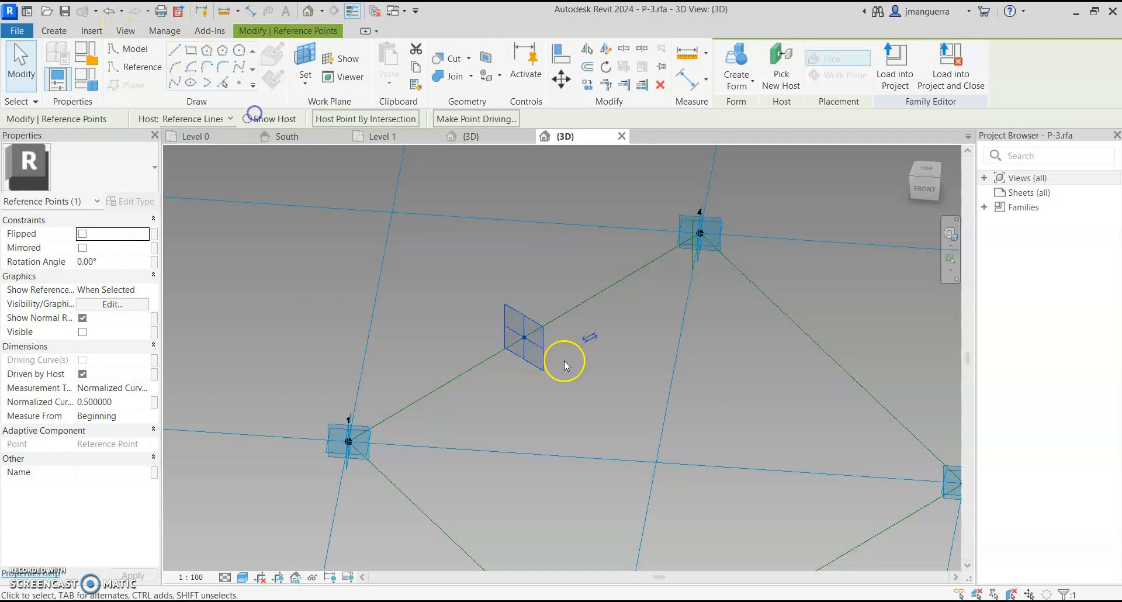
pyautogui.click(191, 52)
pyautogui.click(524, 336)
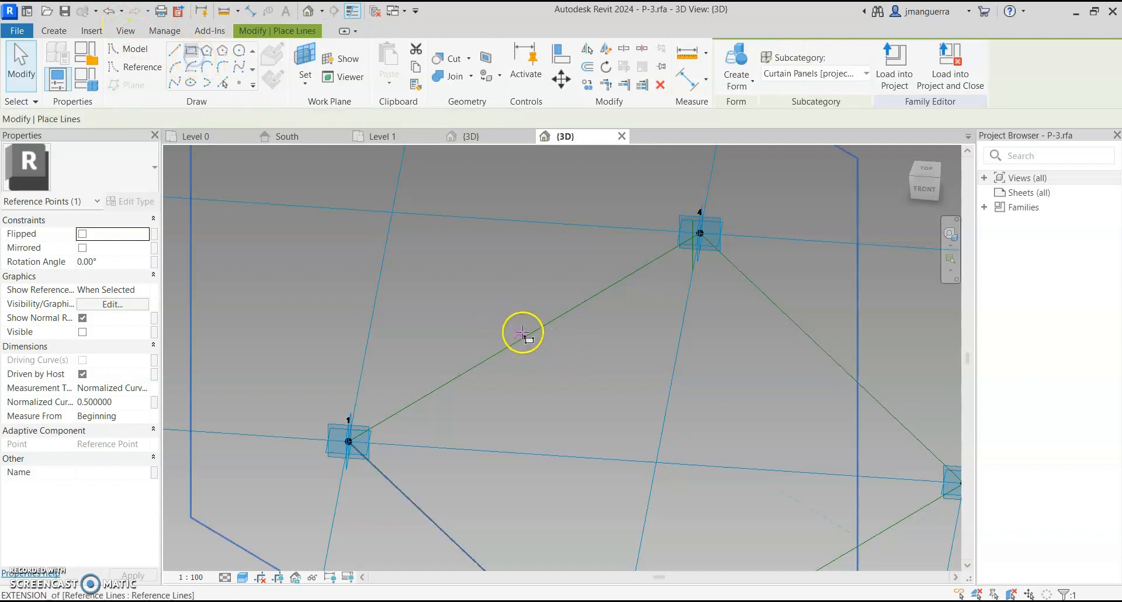
pyautogui.click(552, 287)
pyautogui.press('Escape')
# Set the height of the rectangle on the reference line to 800 mm.
pyautogui.click(553, 323)
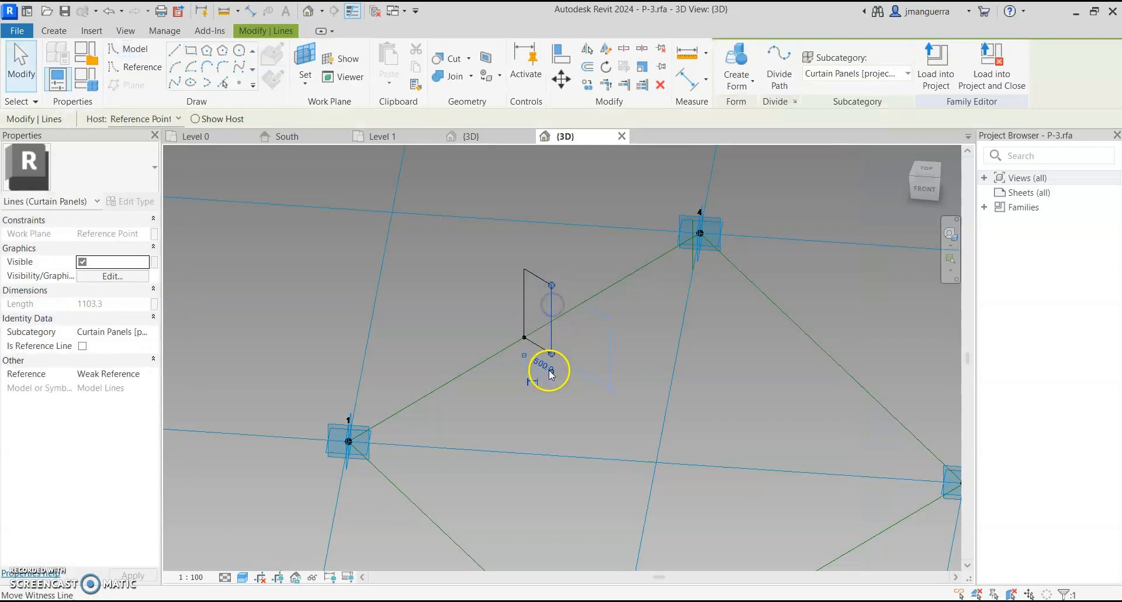
pyautogui.click(542, 288)
pyautogui.click(538, 278)
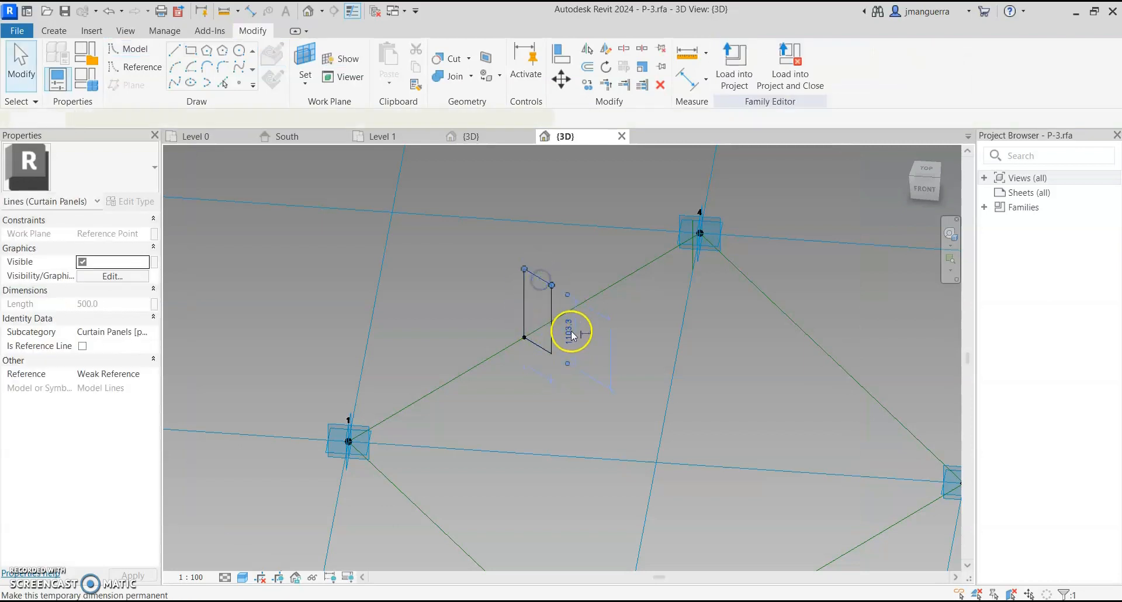
pyautogui.click(570, 332)
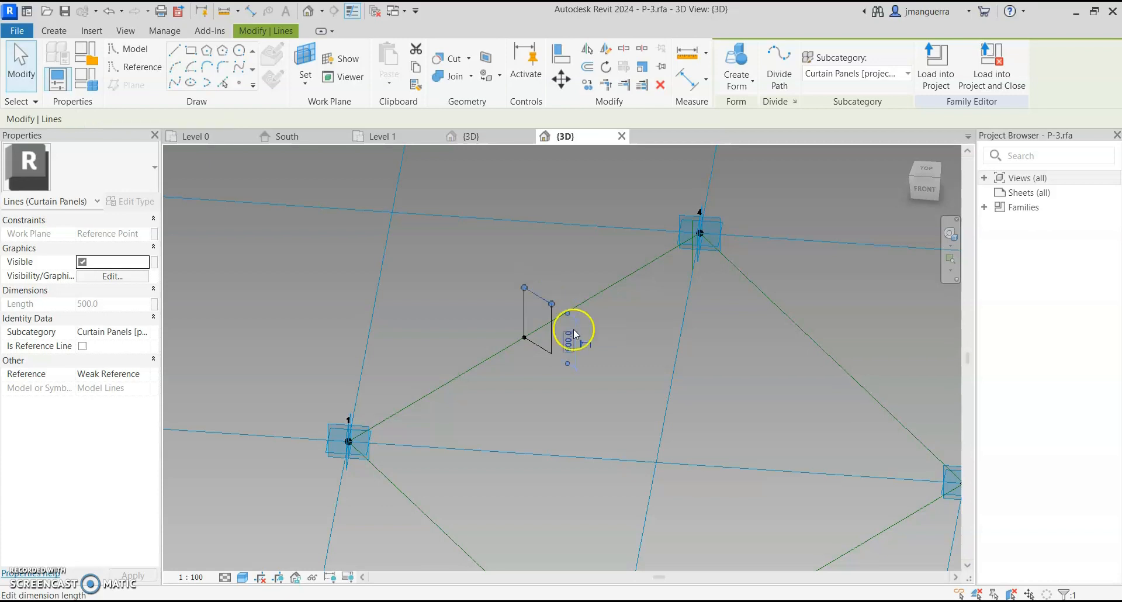
pyautogui.click(590, 228)
# Create a solid form from the rectangle along the reference line between points 1 and 4.
pyautogui.press('Tab')
pyautogui.click(539, 297)
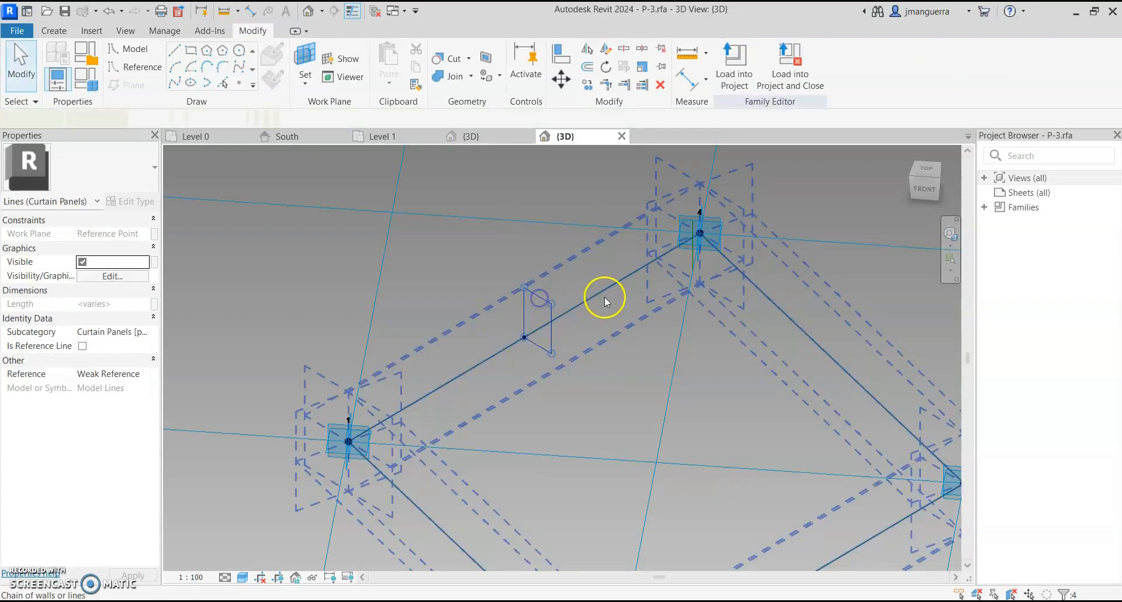
pyautogui.keyDown('ctrl'); pyautogui.click(605, 282); pyautogui.keyUp('ctrl')
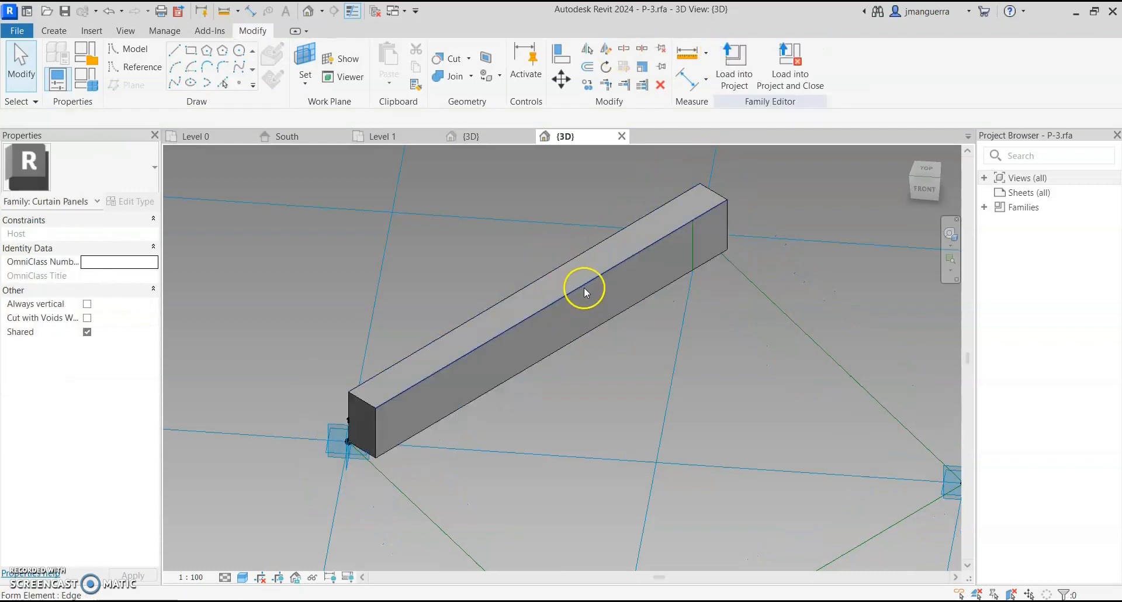
# Associate the solid form's material with the FRAME MATERIAL family parameter.
pyautogui.press('Tab')
pyautogui.click(582, 288)
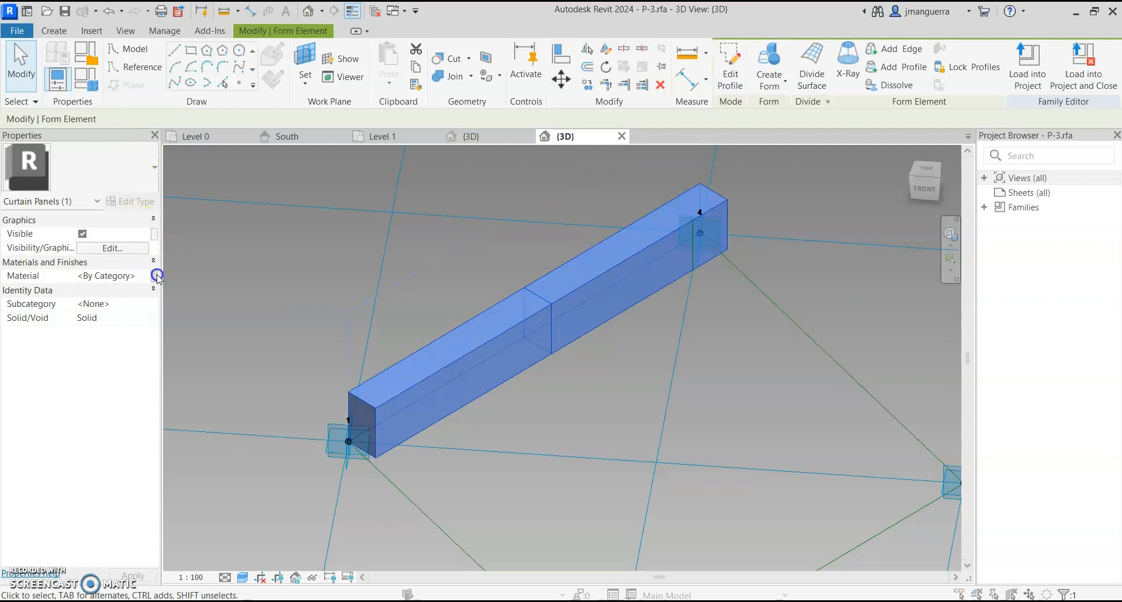
pyautogui.click(155, 275)
pyautogui.click(506, 268)
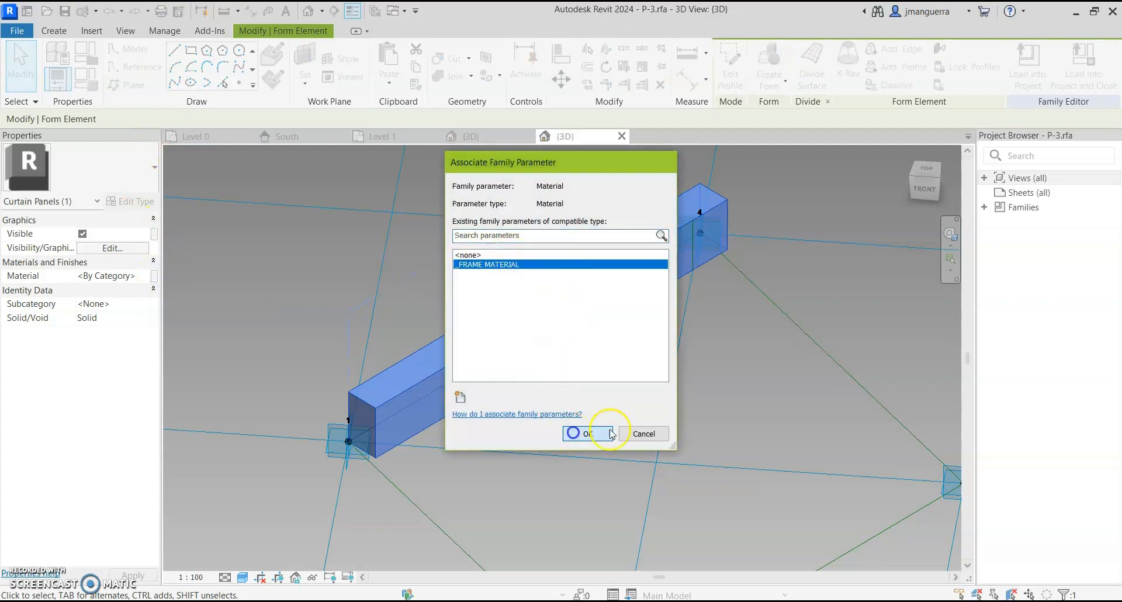
pyautogui.click(612, 434)
# Load the P-3 family into the project and close it, overwriting the existing version and its parameter values.
pyautogui.click(1075, 67)
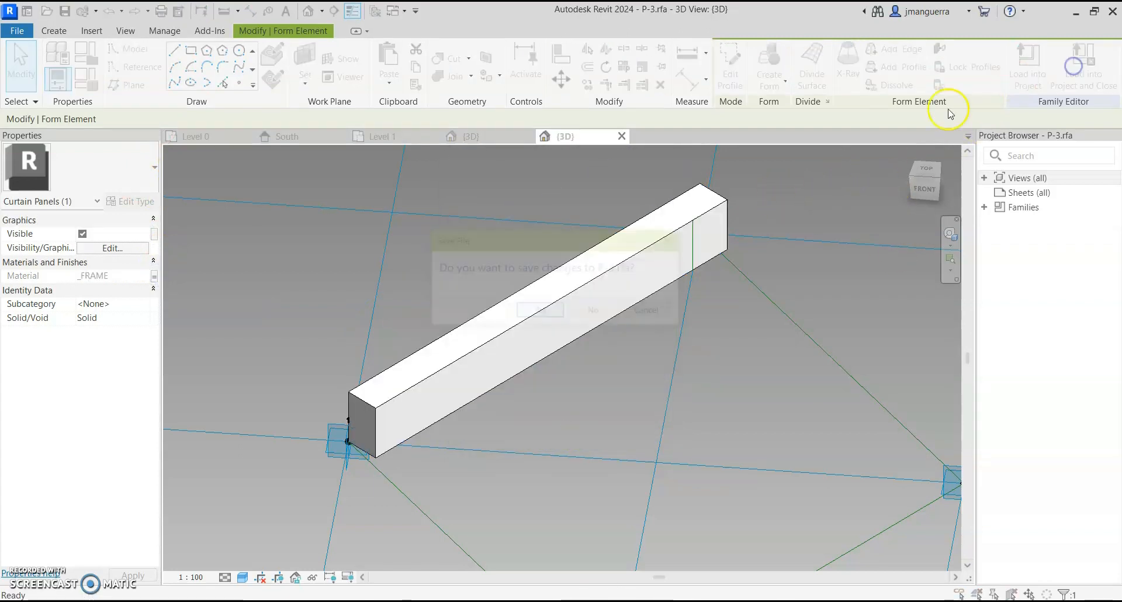
pyautogui.click(539, 319)
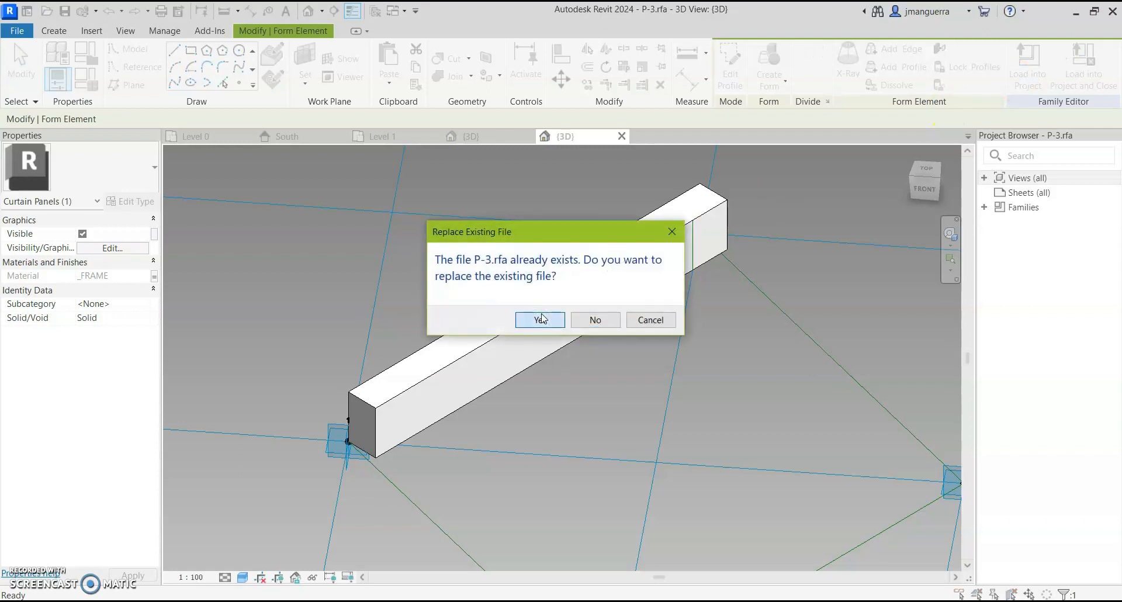
pyautogui.click(599, 318)
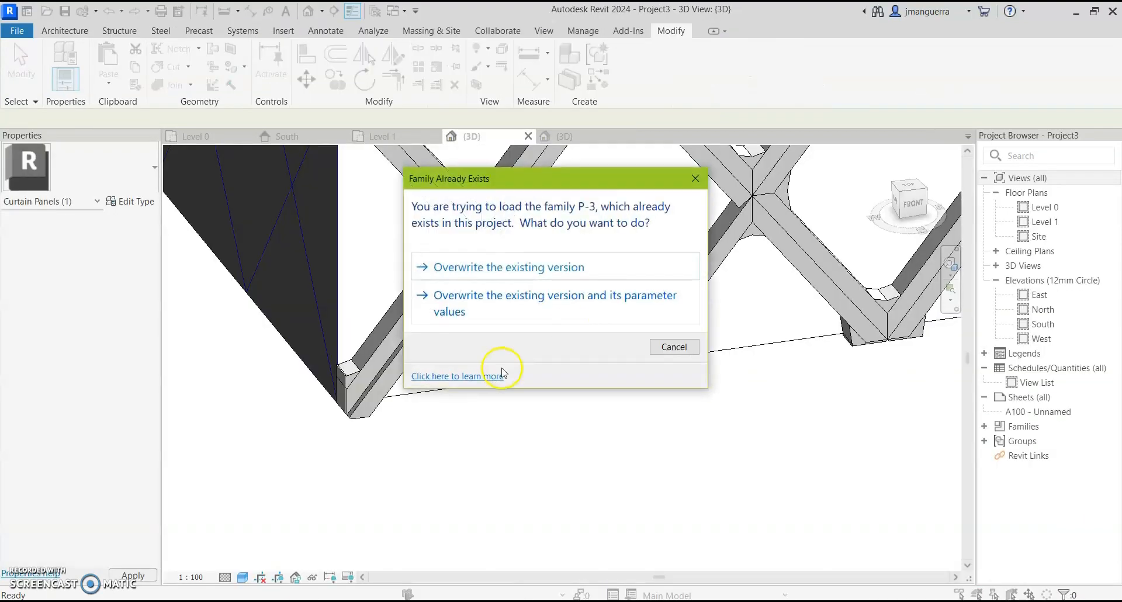
pyautogui.click(502, 311)
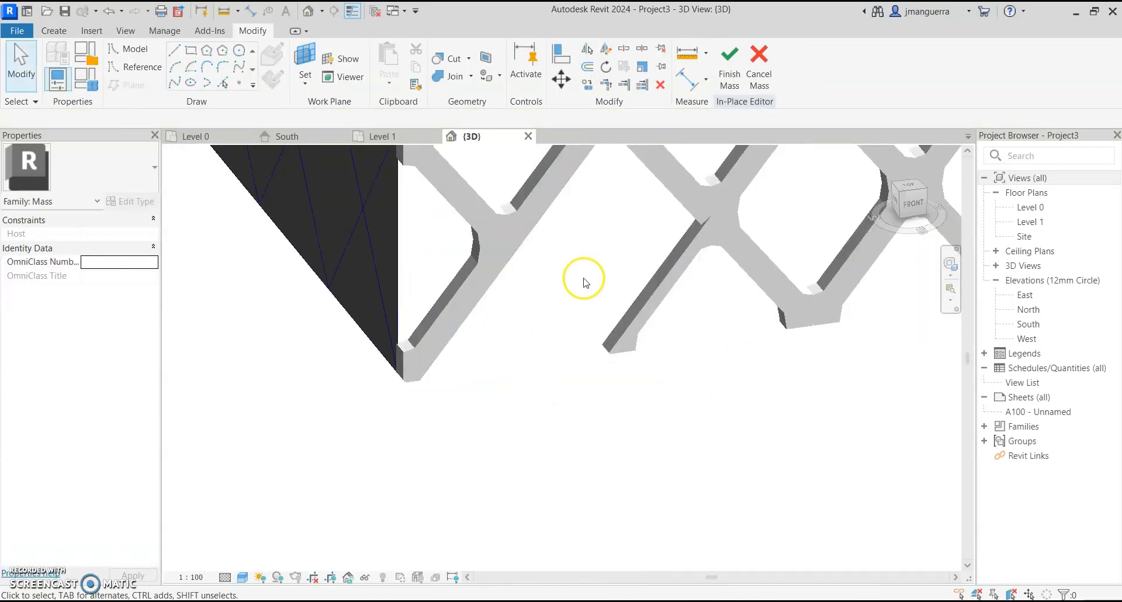
# Change the first P-1 half panel on the facade's bottom edge beside the left corner to type P-4.
pyautogui.scroll(-2, 586, 283)
pyautogui.click(593, 348)
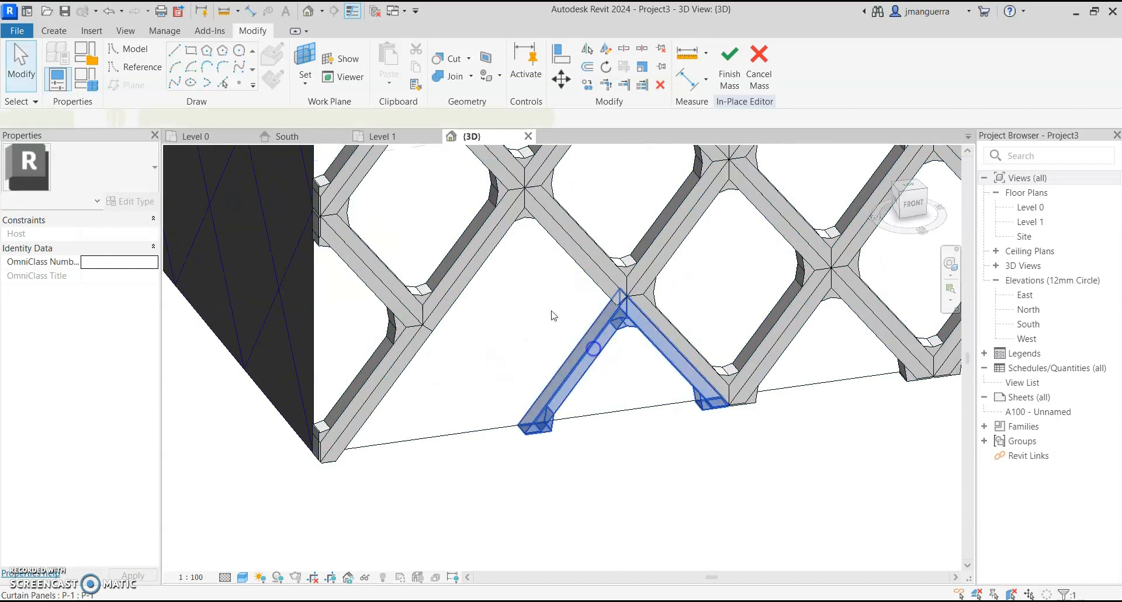
pyautogui.click(123, 164)
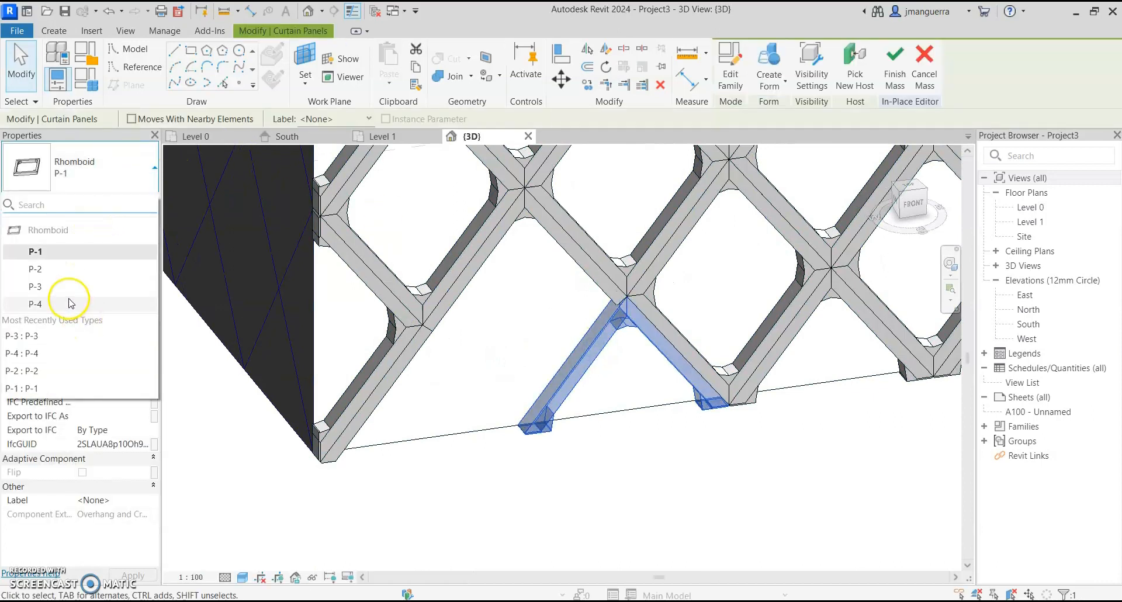
pyautogui.click(69, 303)
pyautogui.click(533, 347)
# Change the next P-1 half panel along the facade's bottom edge to type P-3.
pyautogui.scroll(-2, 636, 380)
pyautogui.keyDown('shift'); pyautogui.moveTo(636, 377); pyautogui.dragTo(576, 306, button='middle'); pyautogui.keyUp('shift')
pyautogui.moveTo(645, 513); pyautogui.dragTo(587, 468, button='middle')
pyautogui.scroll(2, 571, 389)
pyautogui.press('Tab')
pyautogui.click(545, 351)
pyautogui.click(83, 174)
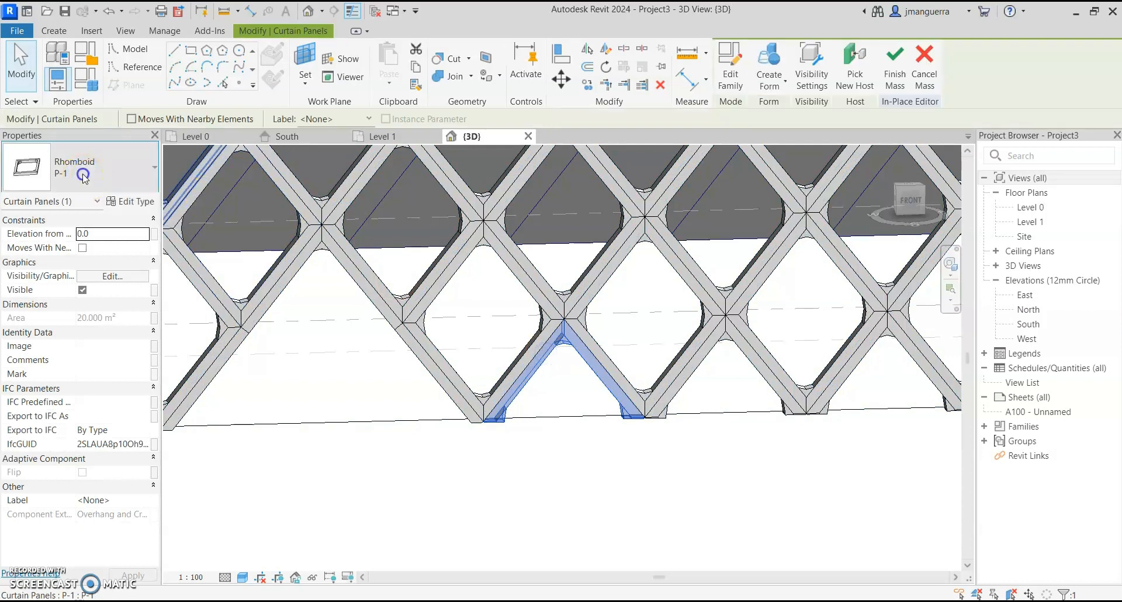
pyautogui.click(58, 279)
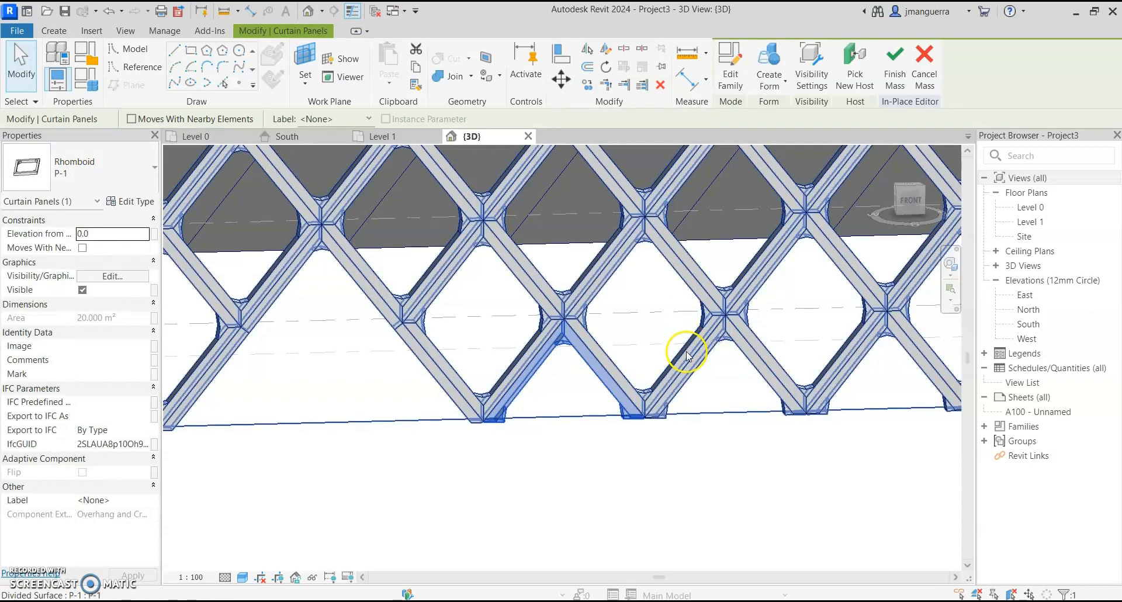
pyautogui.click(123, 186)
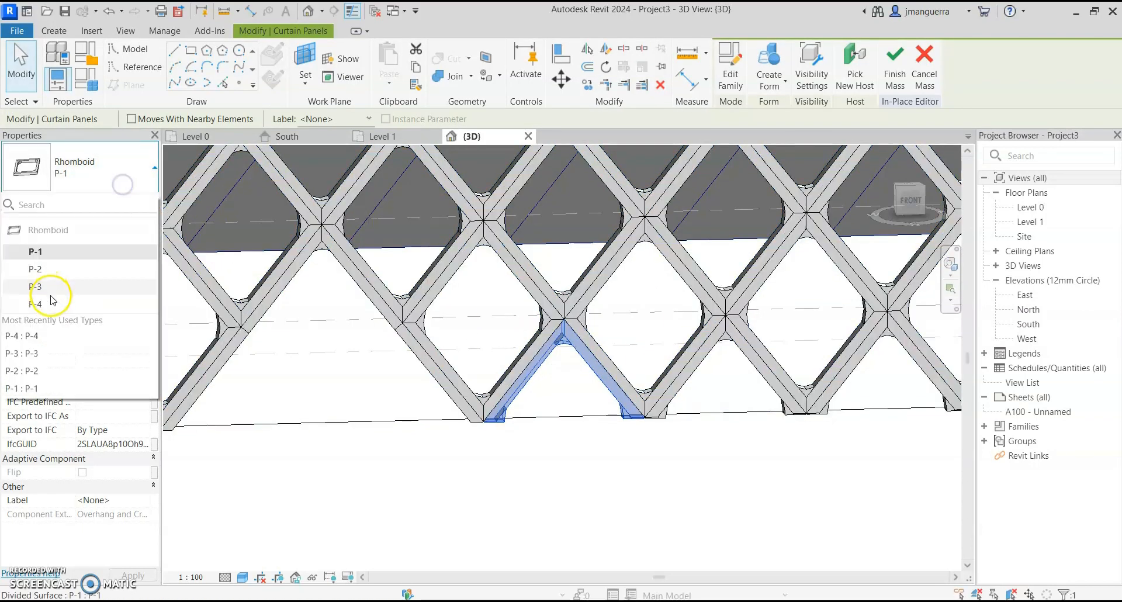
pyautogui.click(52, 283)
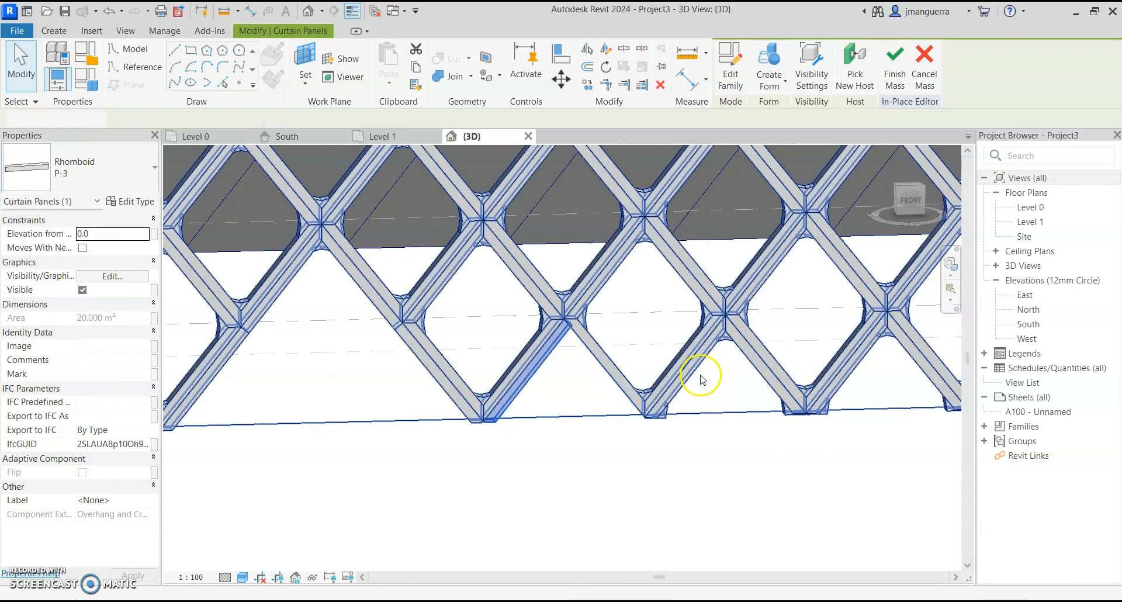
pyautogui.press('Escape')
# Change the half panel beside the P-3 one to P-4 and the full diamond panel between them to P-2.
pyautogui.click(696, 368)
pyautogui.click(75, 175)
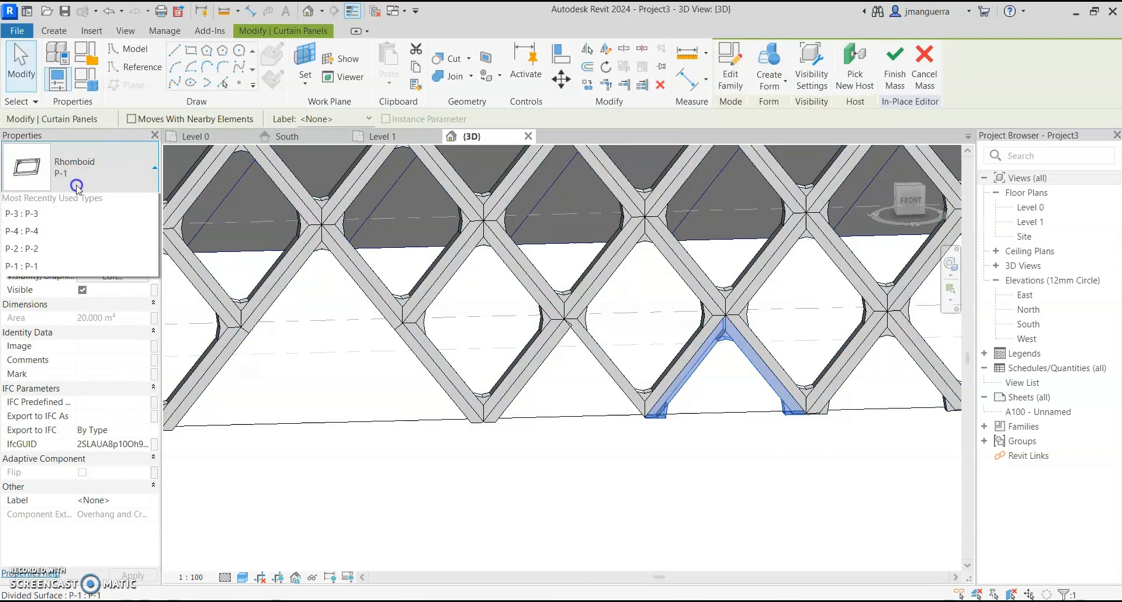
pyautogui.click(51, 303)
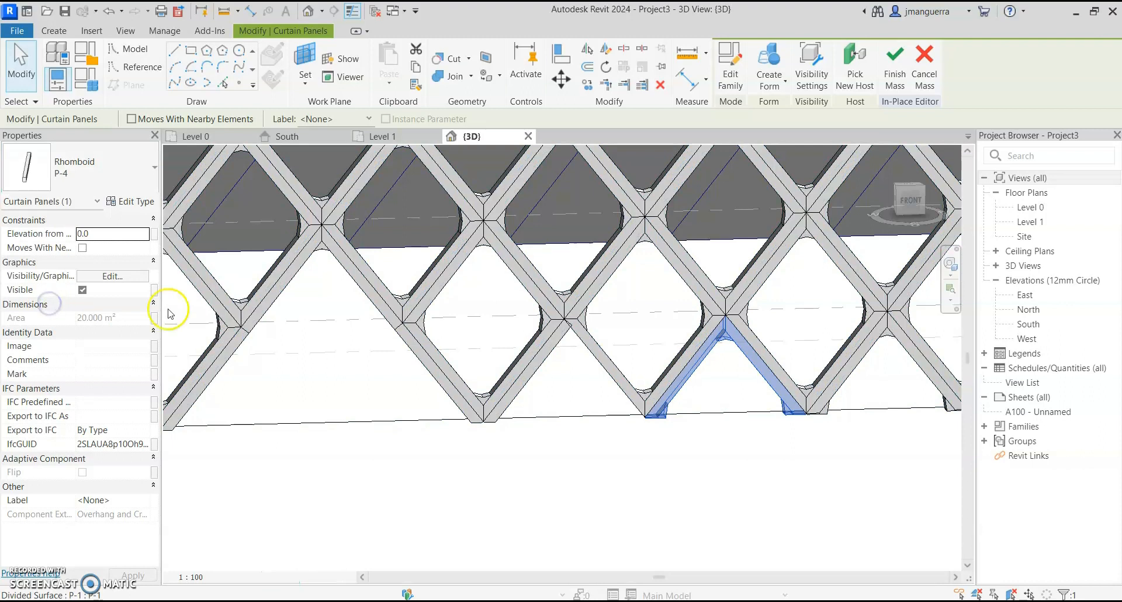
pyautogui.press('Escape')
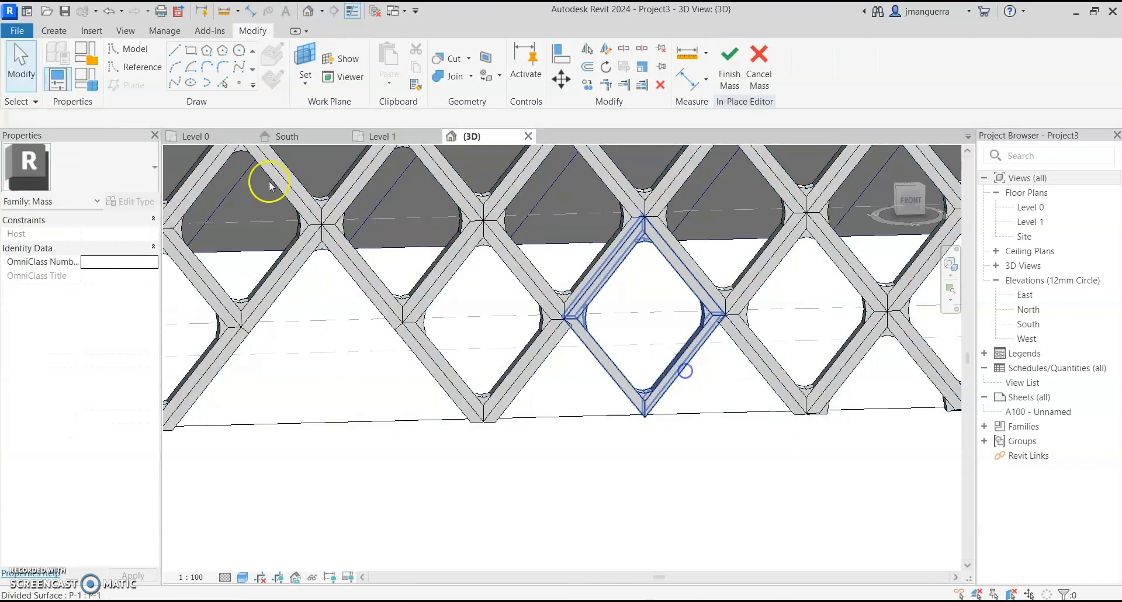
pyautogui.click(96, 168)
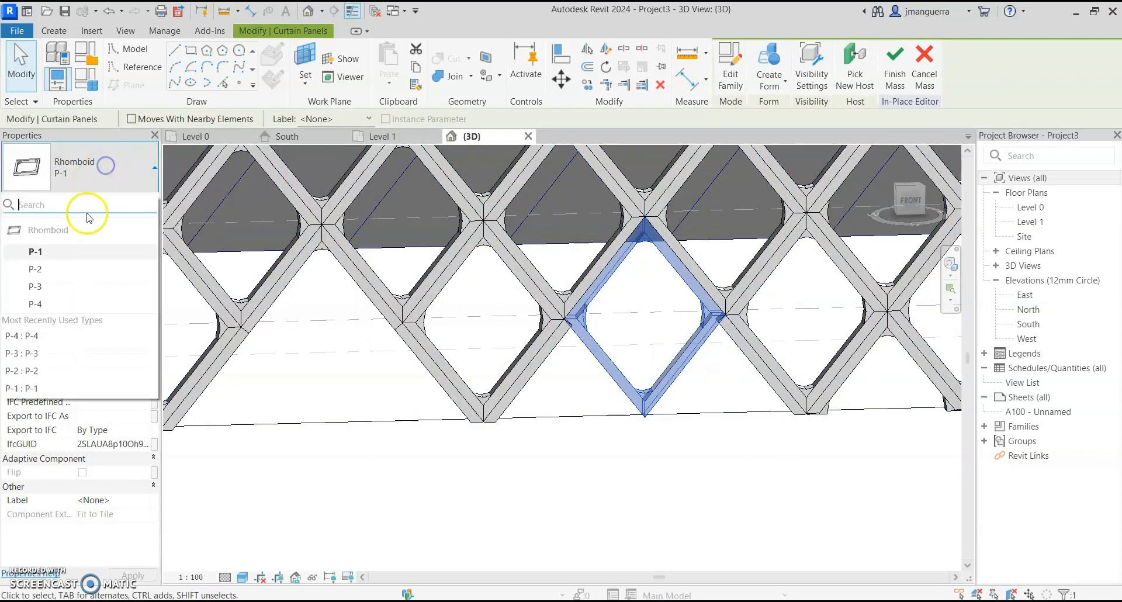
pyautogui.click(36, 269)
pyautogui.press('Escape')
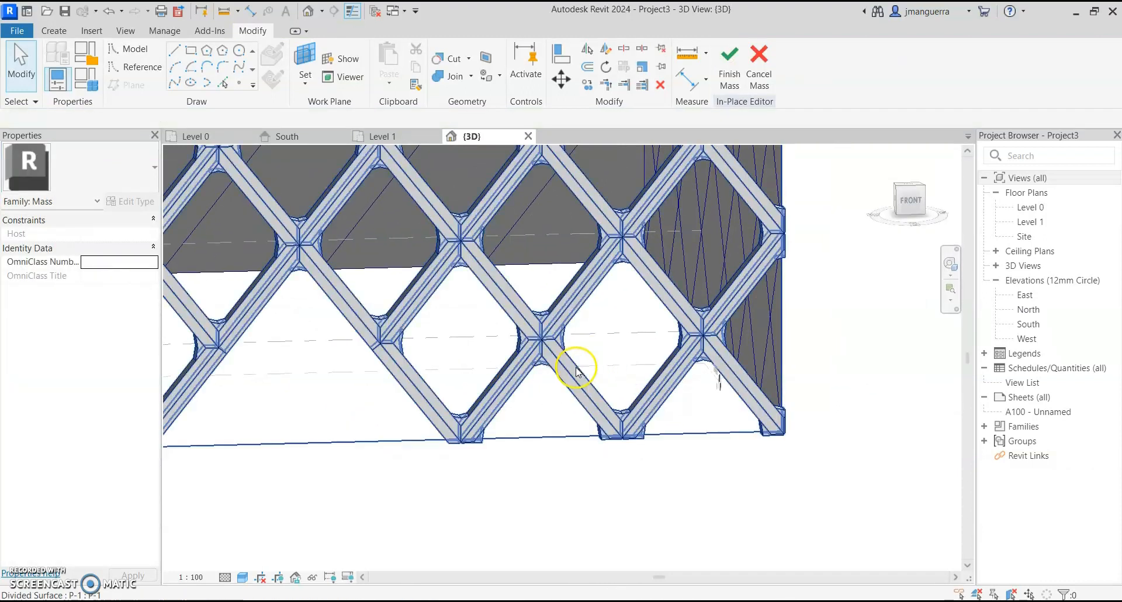
# Change the last full diamond panel above the bottom edge near the facade's right corner to type P-2.
pyautogui.click(576, 369)
pyautogui.click(82, 167)
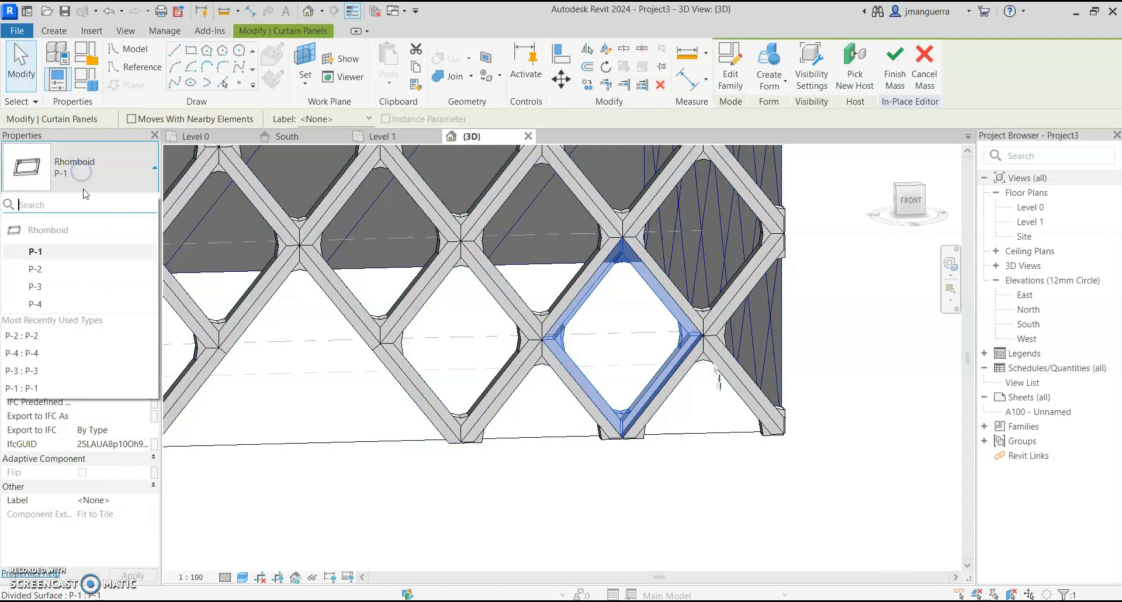
pyautogui.click(54, 277)
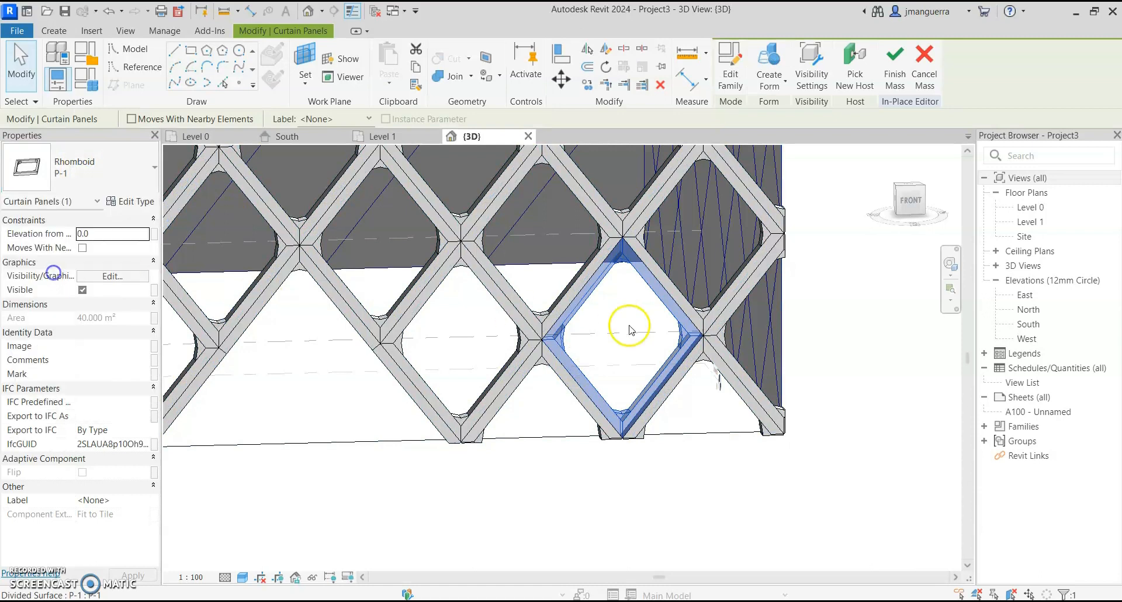
pyautogui.press('Escape')
# Change the two bottom-edge half panels flanking the last diamond to P-3 on its left and P-4 at the corner.
pyautogui.click(575, 395)
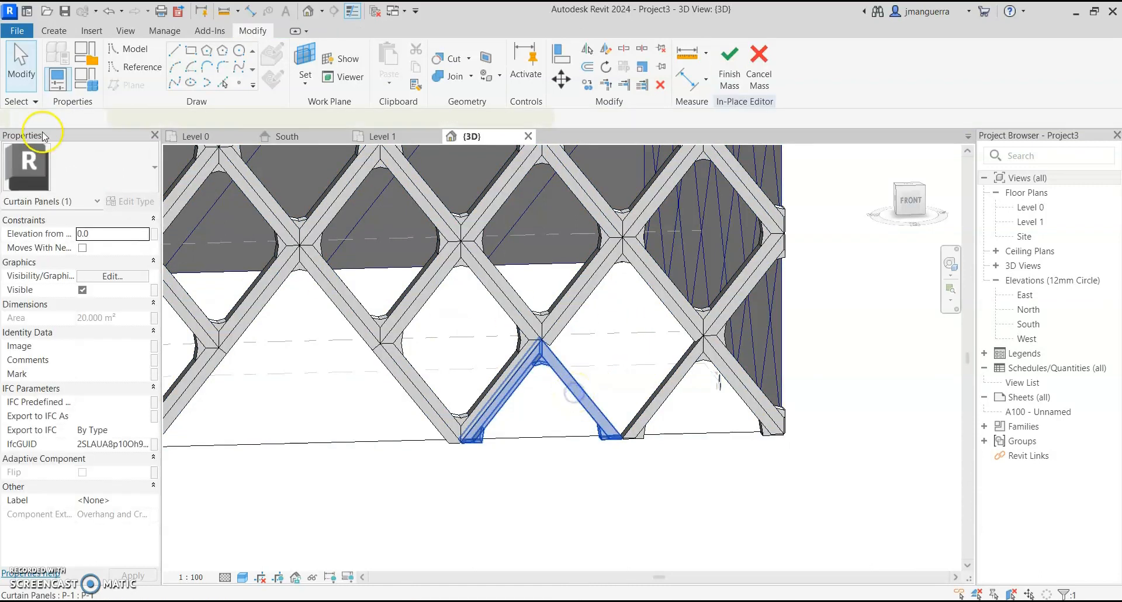
pyautogui.click(114, 178)
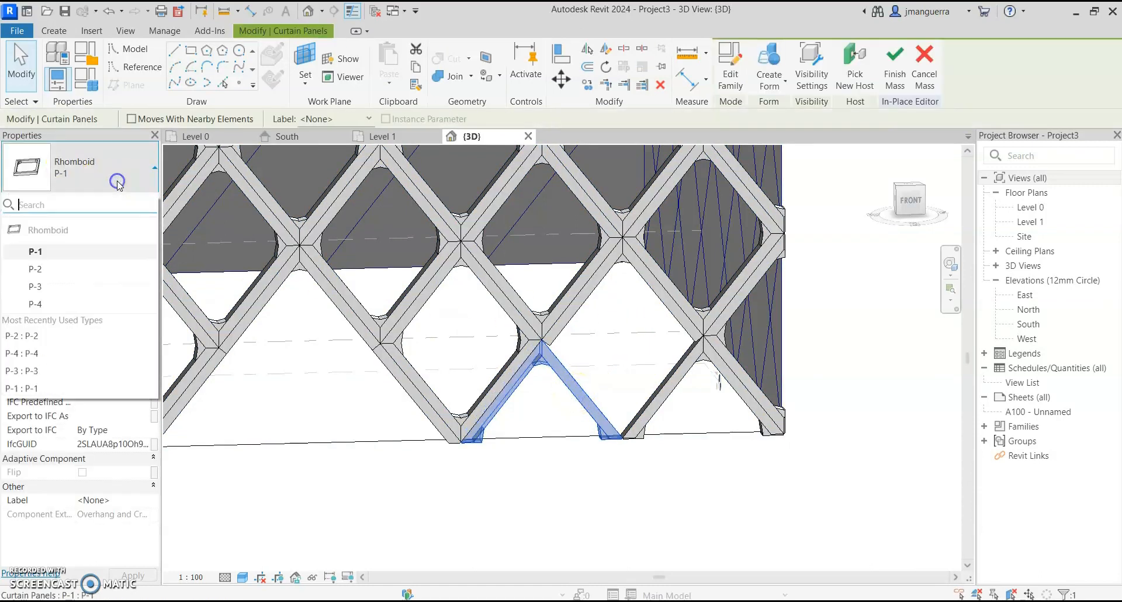
pyautogui.click(69, 286)
pyautogui.press('Escape')
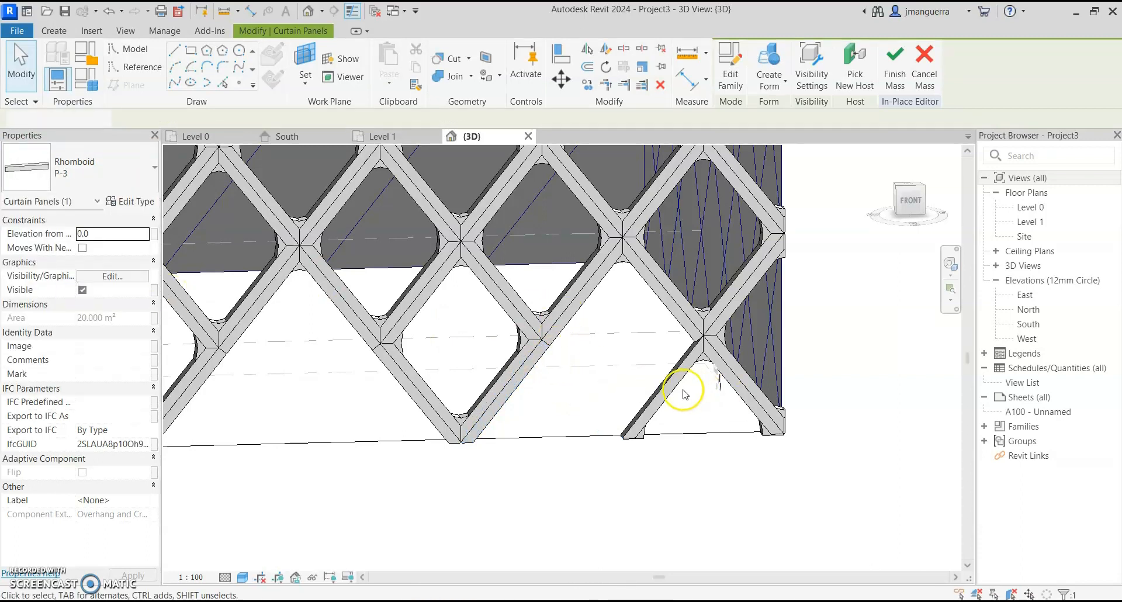
pyautogui.click(678, 388)
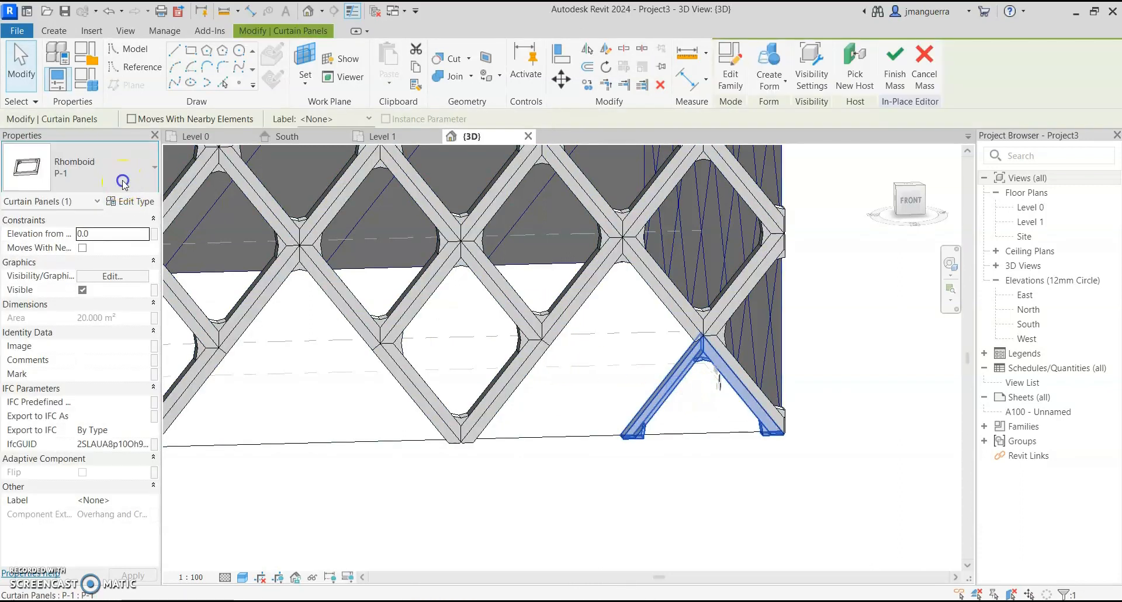
pyautogui.click(122, 173)
pyautogui.click(69, 304)
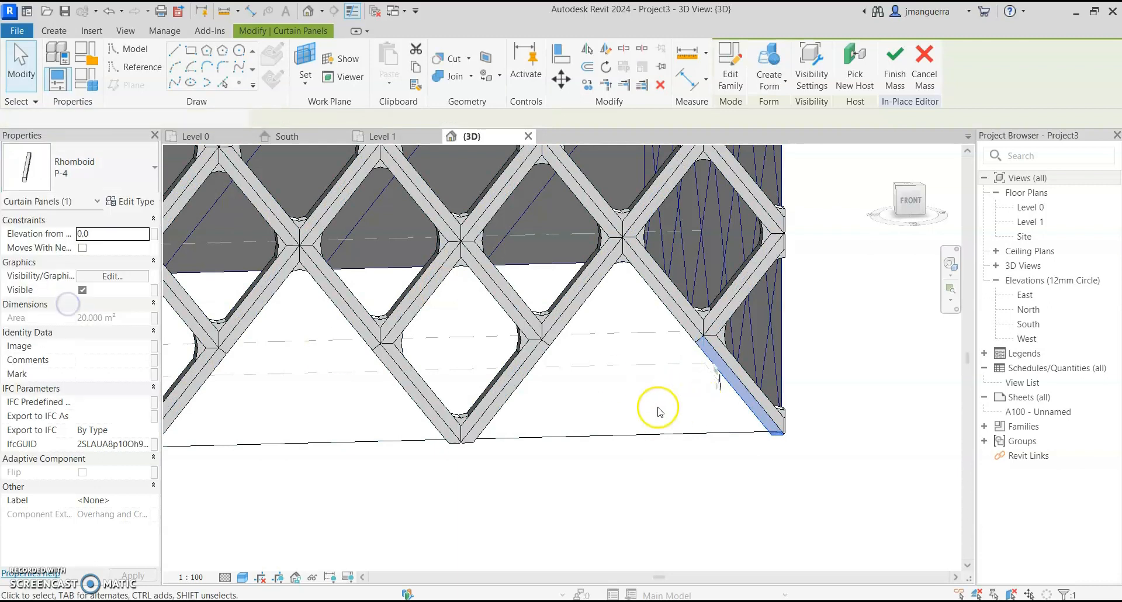
# Apply the Rhomboid P-1 panel type to the tower's three remaining divided surfaces together.
pyautogui.scroll(-3, 659, 357)
pyautogui.keyDown('shift'); pyautogui.moveTo(824, 313); pyautogui.dragTo(741, 349, button='middle'); pyautogui.keyUp('shift')
pyautogui.keyDown('shift'); pyautogui.moveTo(753, 329); pyautogui.dragTo(789, 404, button='middle'); pyautogui.keyUp('shift')
pyautogui.moveTo(777, 306); pyautogui.dragTo(774, 489, button='middle')
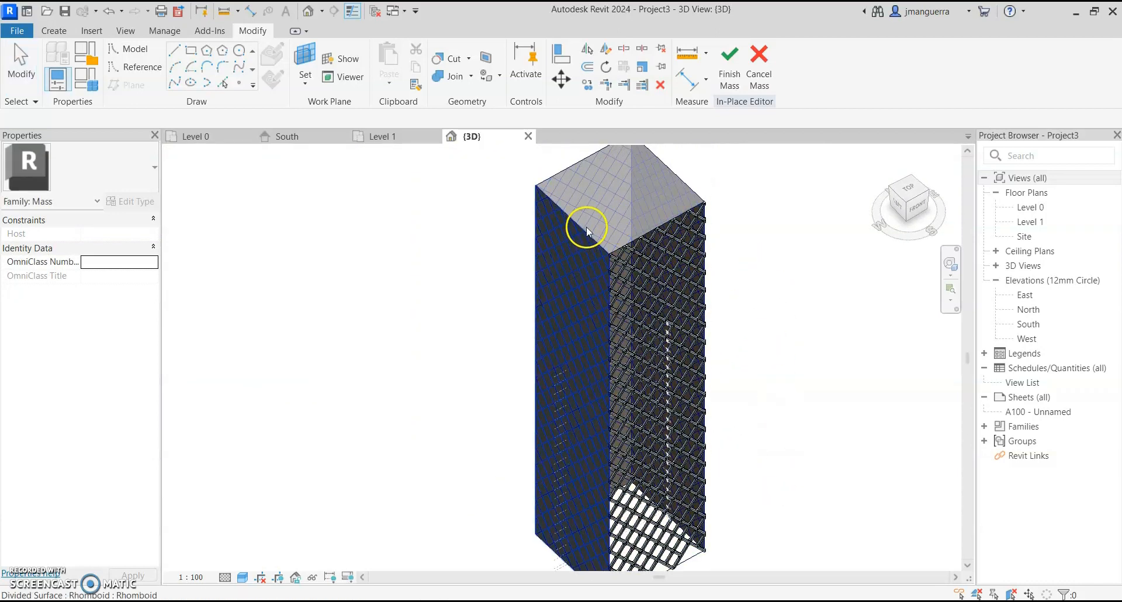
pyautogui.click(577, 172)
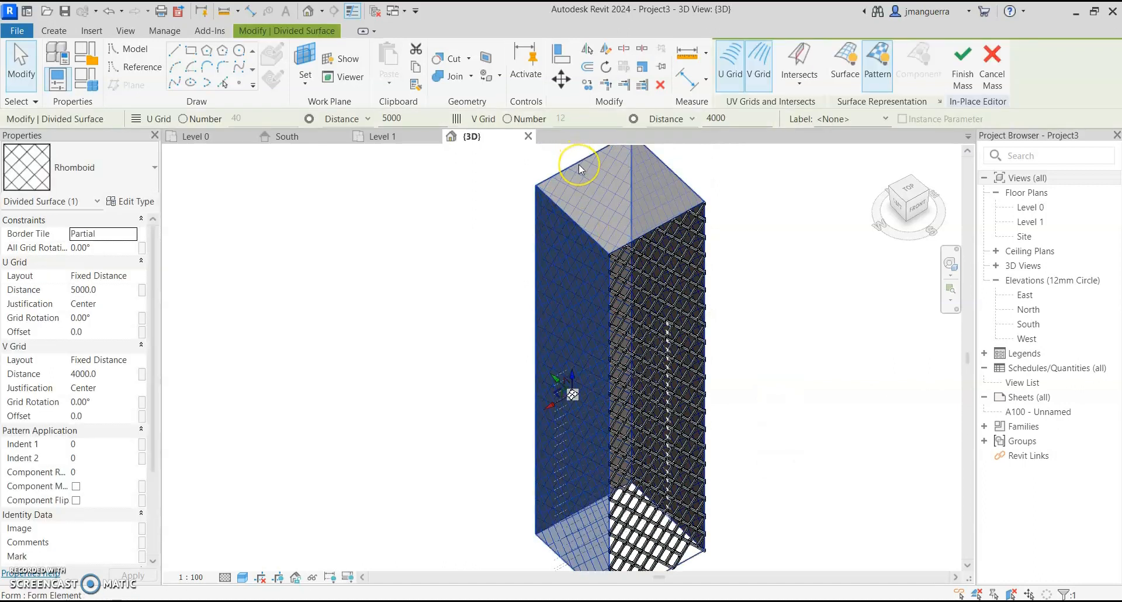
pyautogui.click(669, 173)
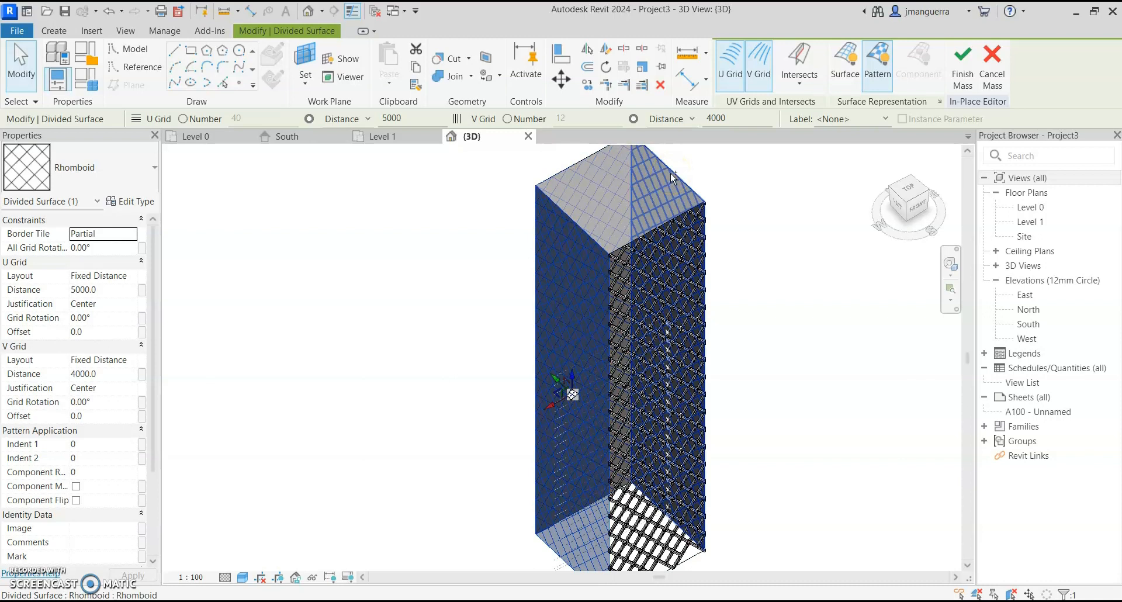
pyautogui.keyDown('ctrl'); pyautogui.click(570, 172); pyautogui.keyUp('ctrl')
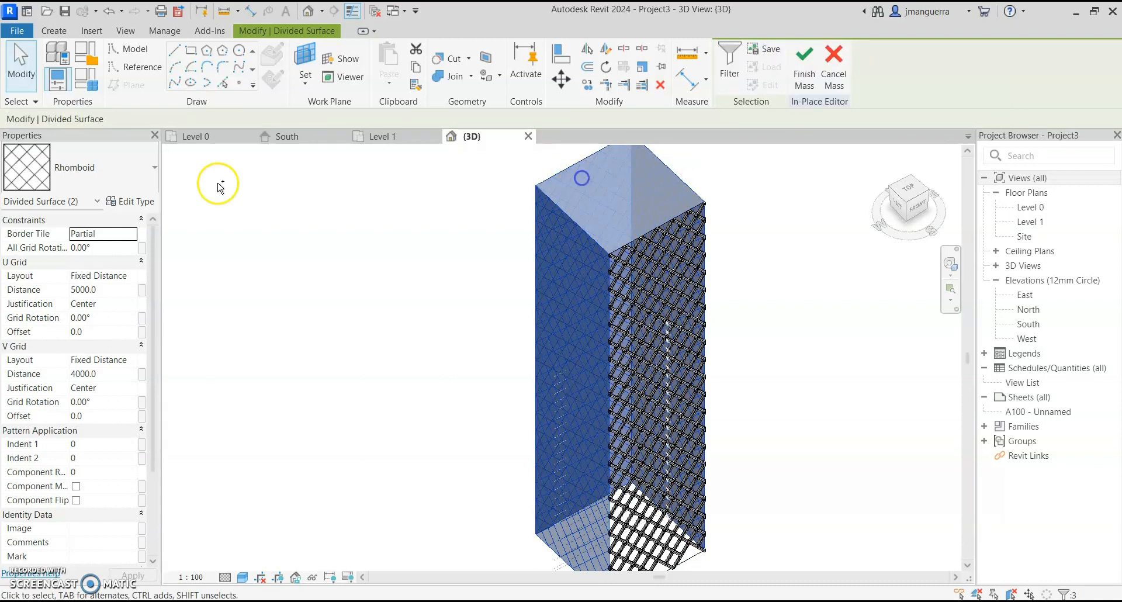
pyautogui.click(129, 169)
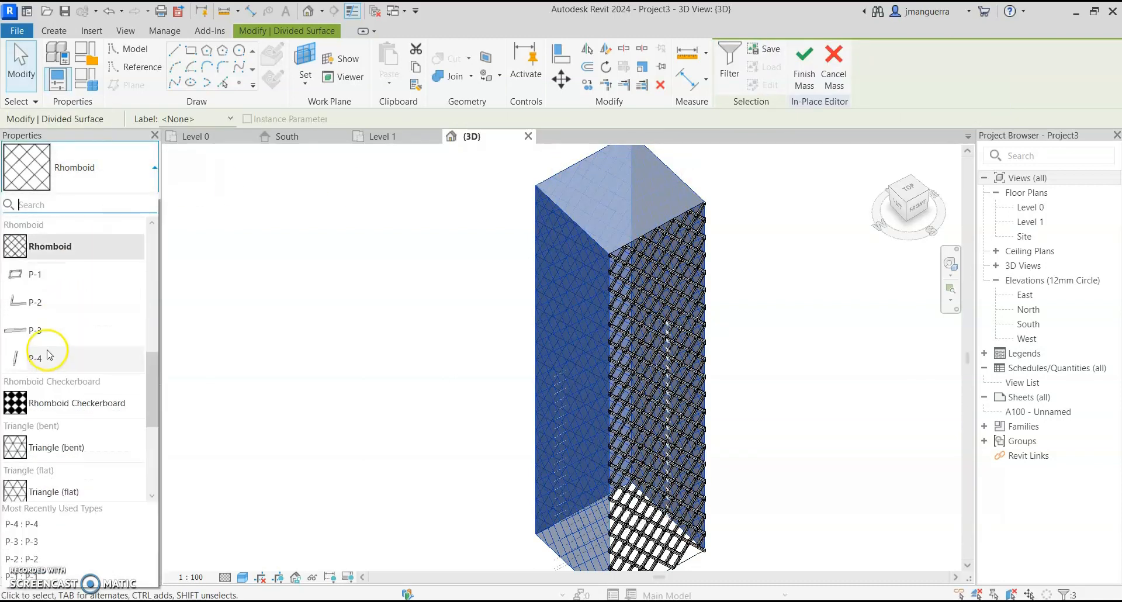
pyautogui.click(57, 279)
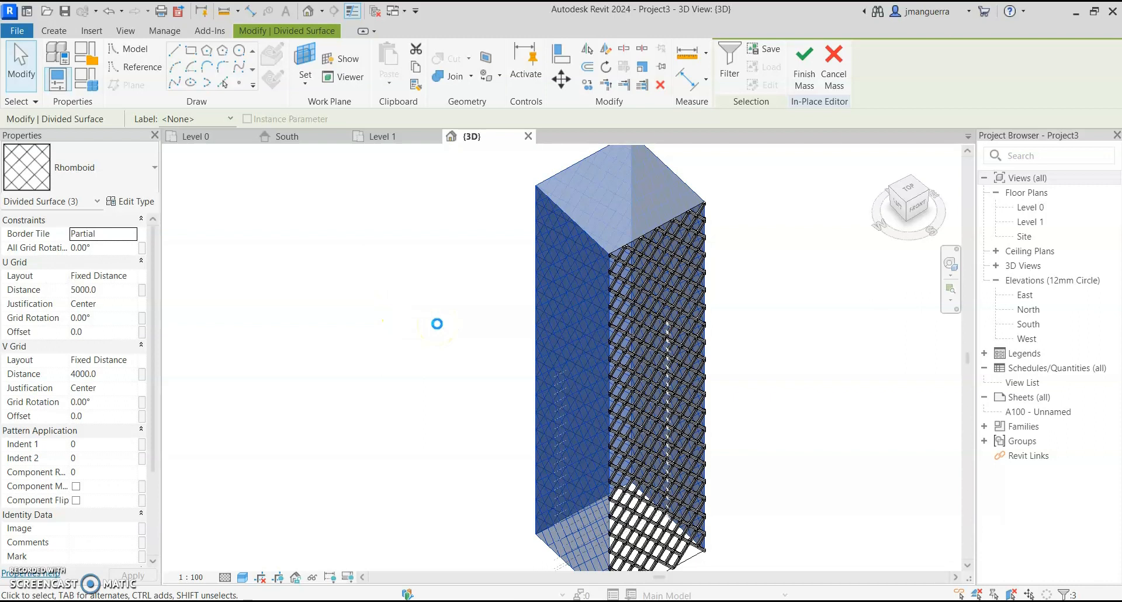
pyautogui.click(439, 325)
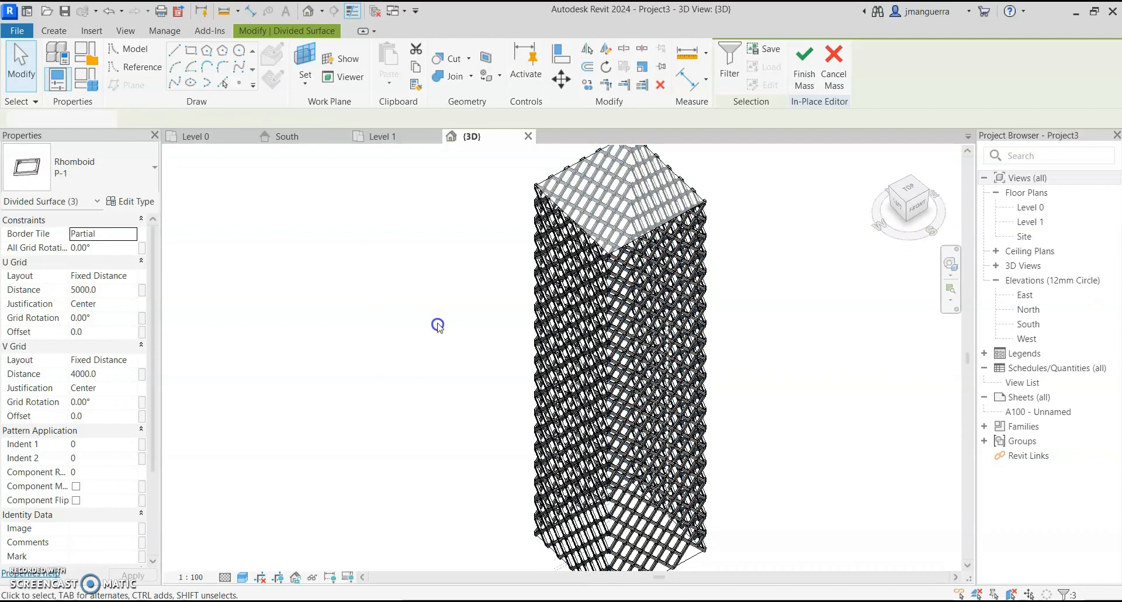
# Turn off the visibility of the tower's solid mass form so that only the panel frames are shown.
pyautogui.scroll(-2, 439, 326)
pyautogui.keyDown('shift'); pyautogui.moveTo(745, 269); pyautogui.dragTo(782, 319, button='middle'); pyautogui.keyUp('shift')
pyautogui.scroll(2, 571, 193)
pyautogui.scroll(2, 521, 212)
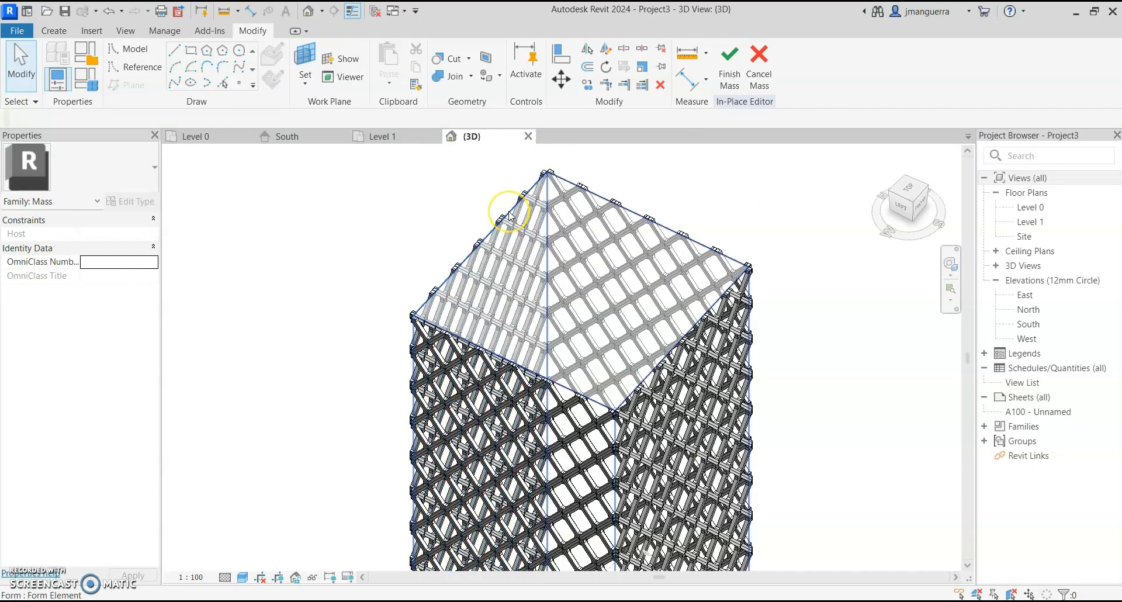
pyautogui.click(509, 215)
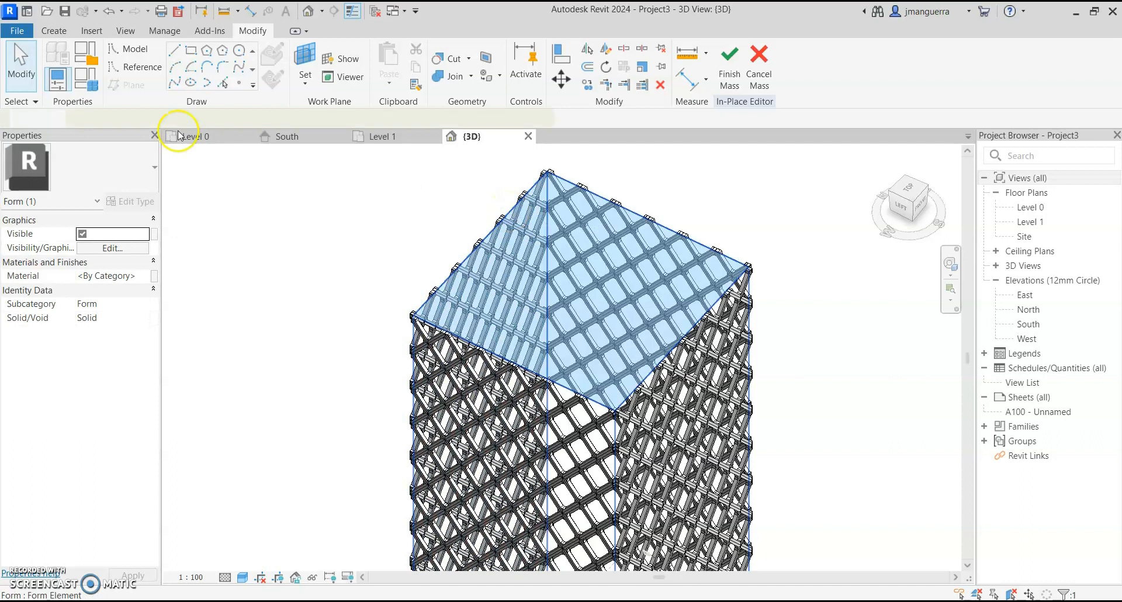
pyautogui.click(85, 234)
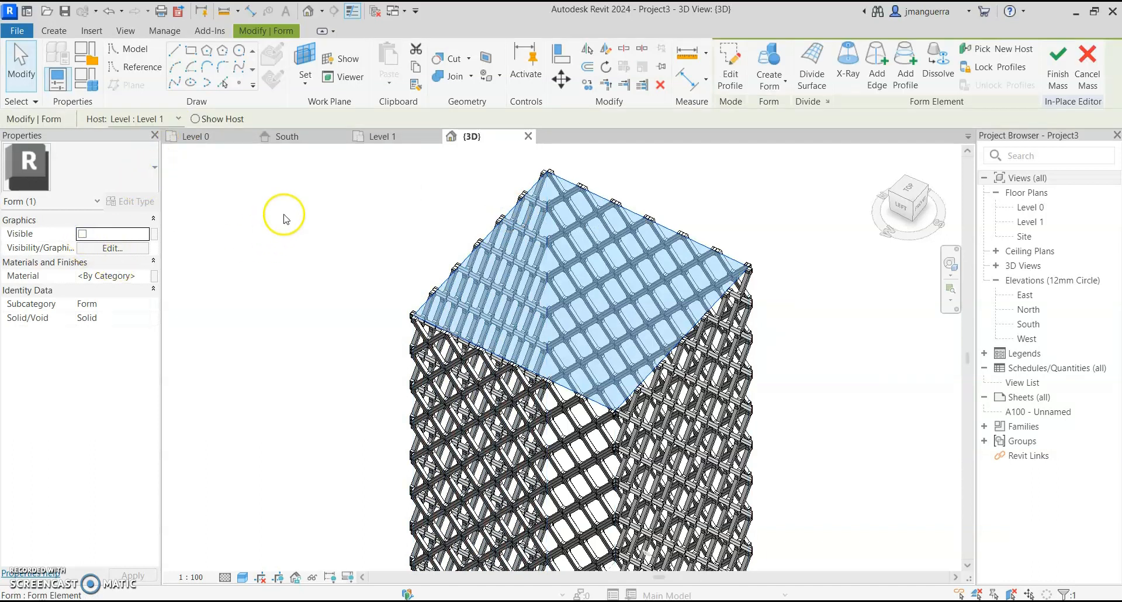
pyautogui.click(285, 217)
pyautogui.scroll(-3, 285, 216)
pyautogui.moveTo(711, 225); pyautogui.dragTo(716, 163, button='middle')
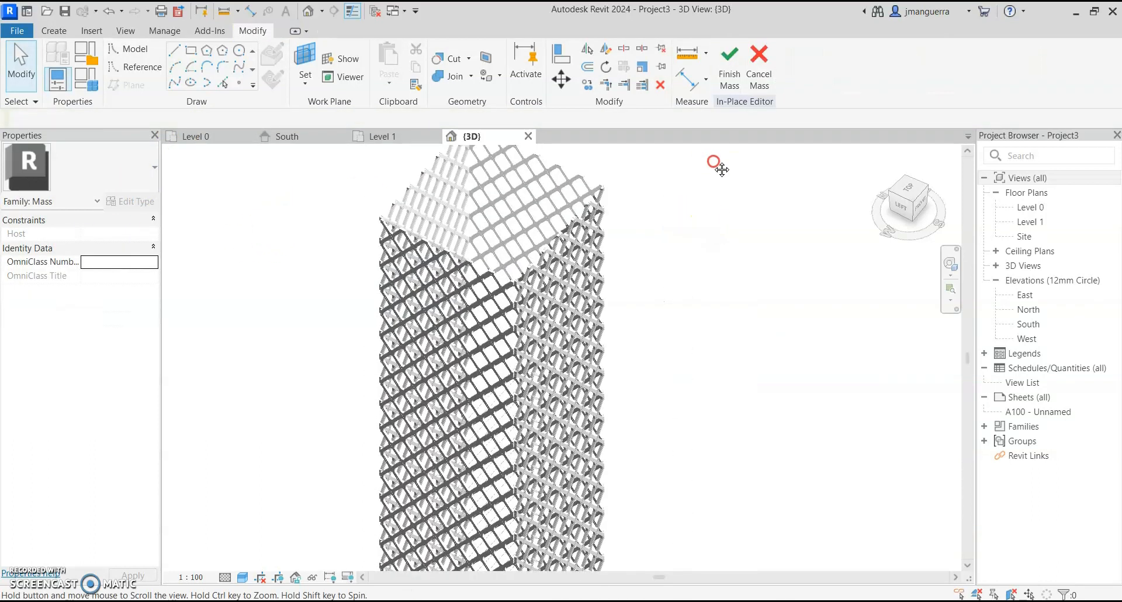
# Finish the in-place mass of the tower's rhomboid facade.
pyautogui.click(733, 57)
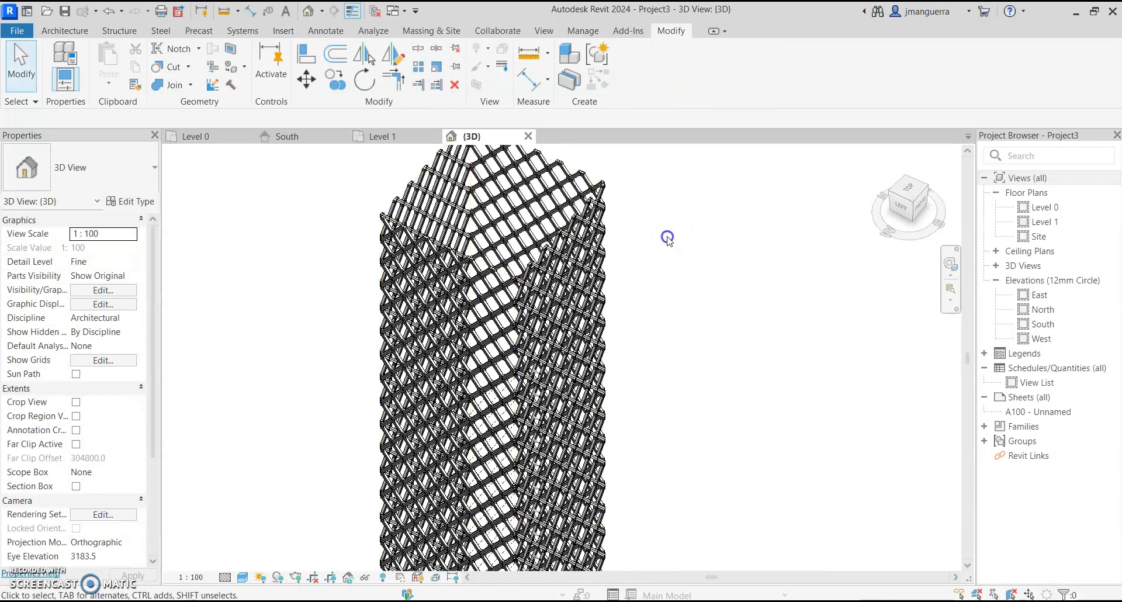
pyautogui.scroll(-2, 659, 220)
pyautogui.keyDown('shift'); pyautogui.moveTo(689, 247); pyautogui.dragTo(621, 146, button='middle'); pyautogui.keyUp('shift')
pyautogui.scroll(2, 647, 312)
pyautogui.scroll(2, 660, 382)
pyautogui.keyDown('shift'); pyautogui.moveTo(708, 356); pyautogui.dragTo(734, 336, button='middle'); pyautogui.keyUp('shift')
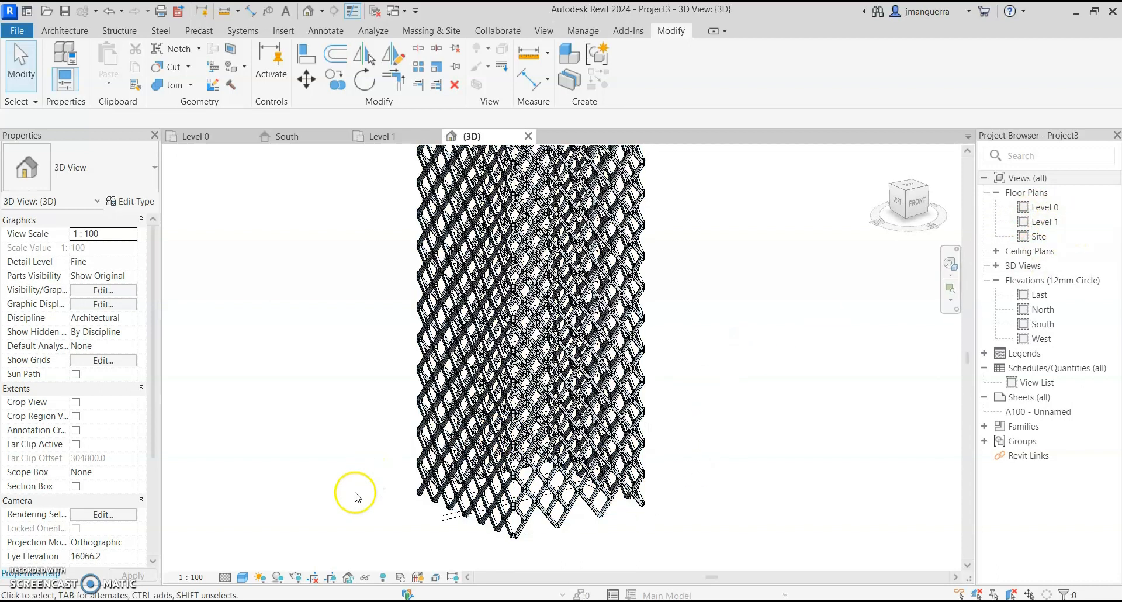
# On the Level 1 plan, copy the reference plane along the tower's left edge 2000 mm inward.
pyautogui.click(1053, 222)
pyautogui.doubleClick(1054, 221)
pyautogui.scroll(3, 432, 409)
pyautogui.scroll(2, 380, 359)
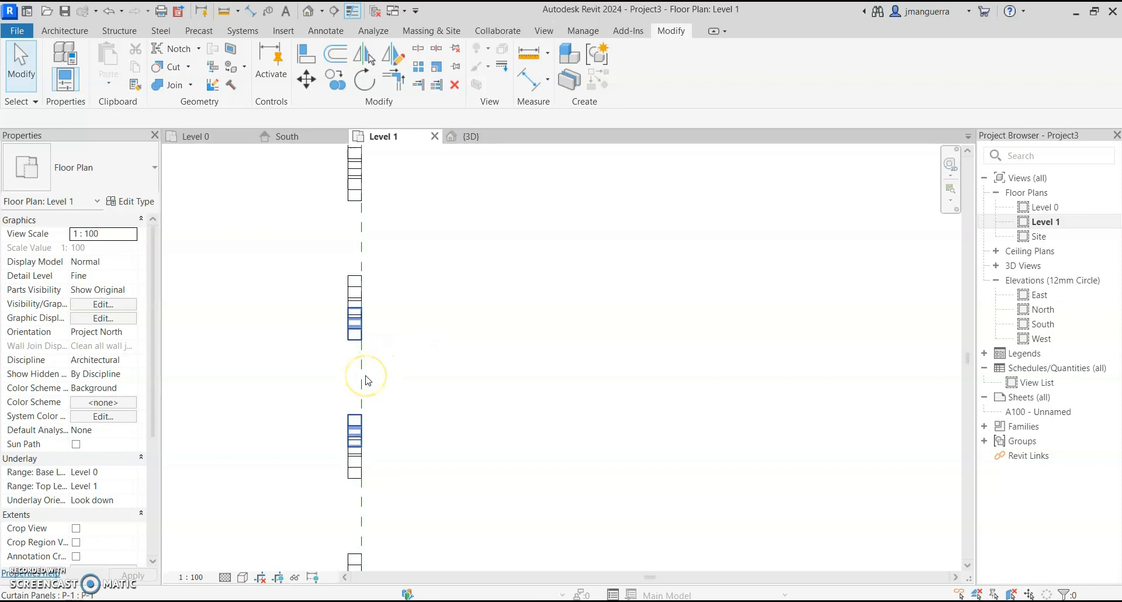
pyautogui.click(366, 378)
pyautogui.press('c')
pyautogui.press('o')
pyautogui.click(366, 377)
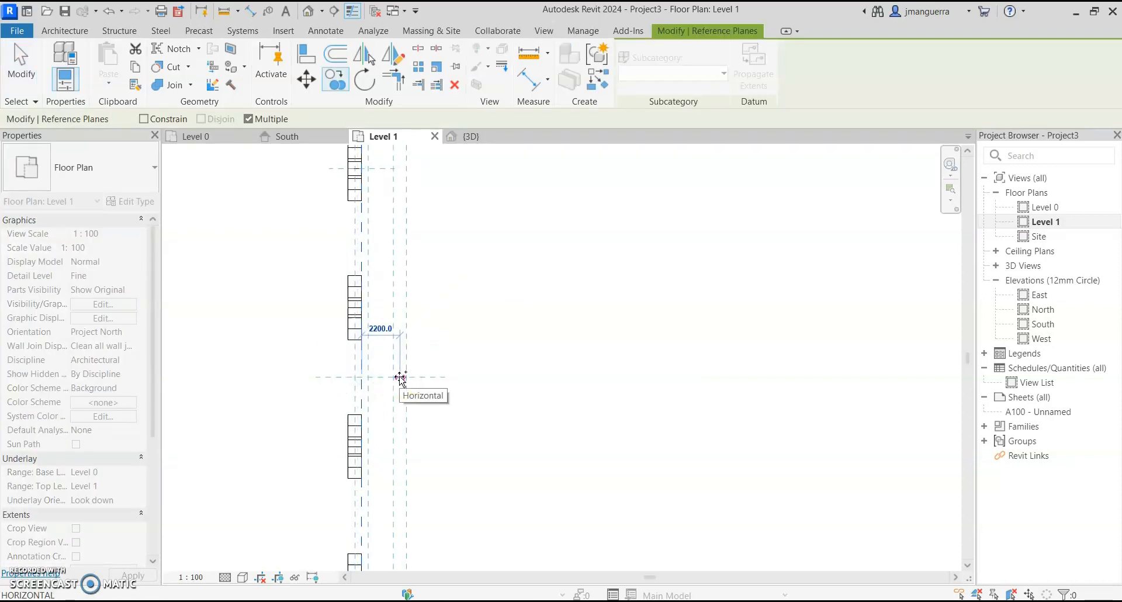
pyautogui.write('2000')
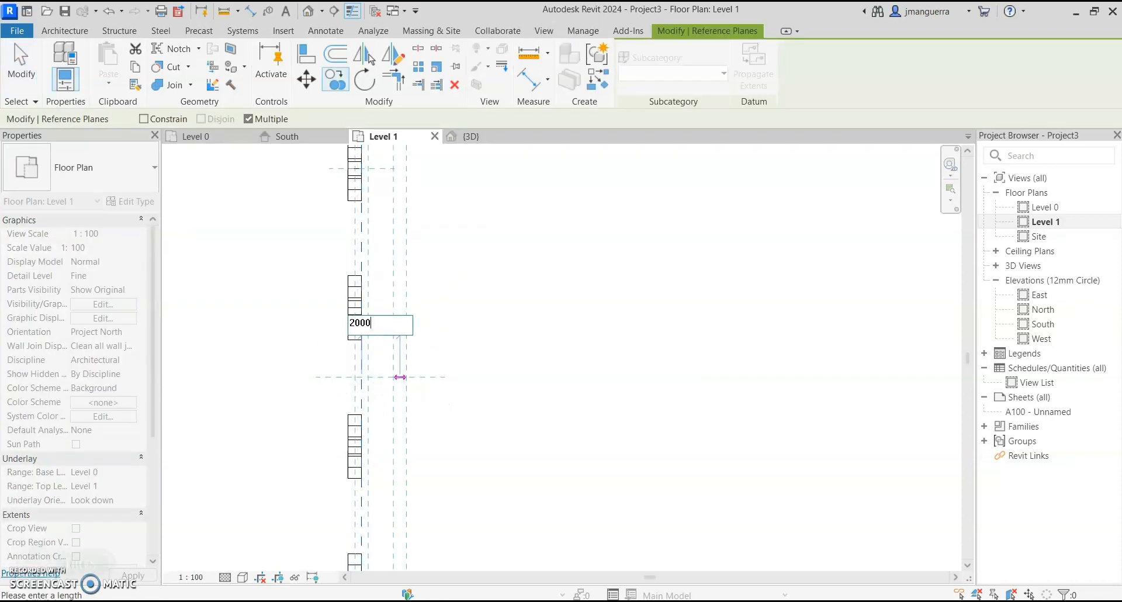
pyautogui.press('Return')
pyautogui.scroll(-2, 403, 378)
pyautogui.press('Escape')
pyautogui.press('Escape')
# Copy the reference plane along the tower's bottom edge in plan 6000 mm inward.
pyautogui.moveTo(464, 483); pyautogui.dragTo(425, 445, button='middle')
pyautogui.click(424, 442)
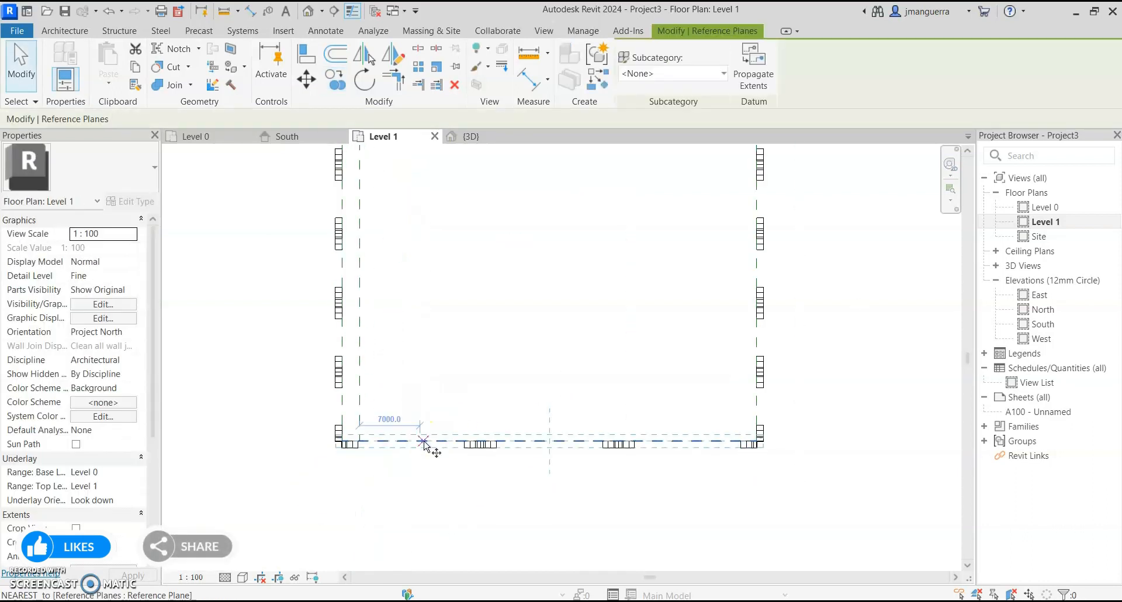
pyautogui.press('c')
pyautogui.press('o')
pyautogui.click(421, 441)
pyautogui.write('6000')
pyautogui.press('Return')
pyautogui.press('Escape')
pyautogui.press('Escape')
# Copy the reference plane along the tower's right edge inward by the same offset as the left one.
pyautogui.moveTo(758, 342); pyautogui.dragTo(753, 446, button='middle')
pyautogui.click(751, 458)
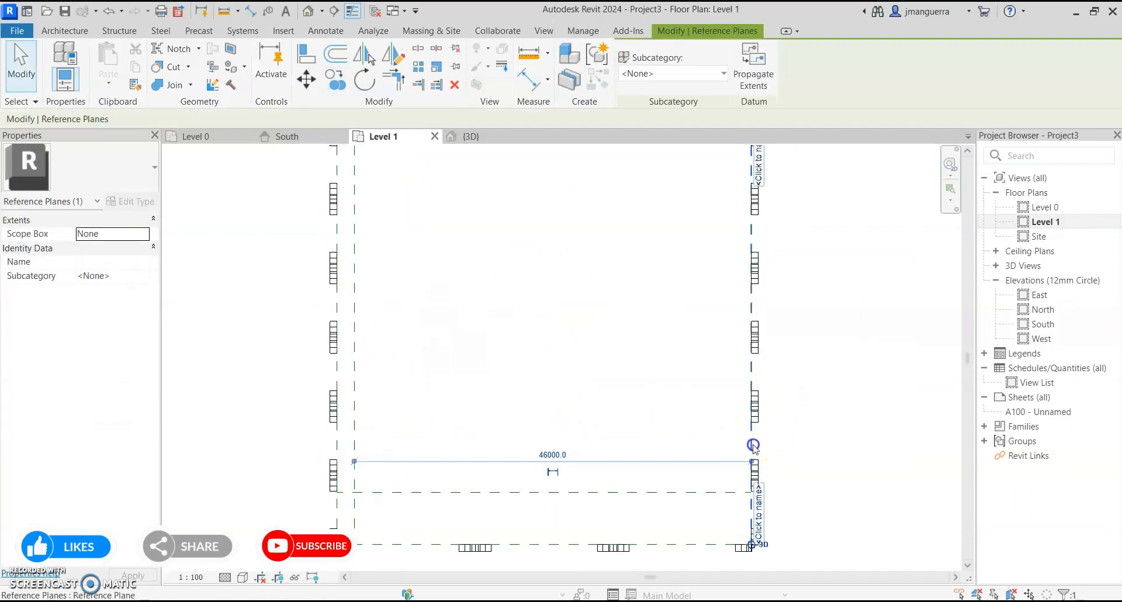
pyautogui.press('c')
pyautogui.press('o')
pyautogui.scroll(-2, 684, 435)
pyautogui.press('Escape')
# Copy the reference plane along the tower's top edge in plan 2000 mm inward.
pyautogui.scroll(4, 528, 245)
pyautogui.click(562, 272)
pyautogui.press('c')
pyautogui.press('o')
pyautogui.click(561, 271)
pyautogui.write('2000')
pyautogui.press('Return')
pyautogui.scroll(-3, 562, 306)
pyautogui.press('Escape')
pyautogui.press('Escape')
pyautogui.scroll(2, 562, 307)
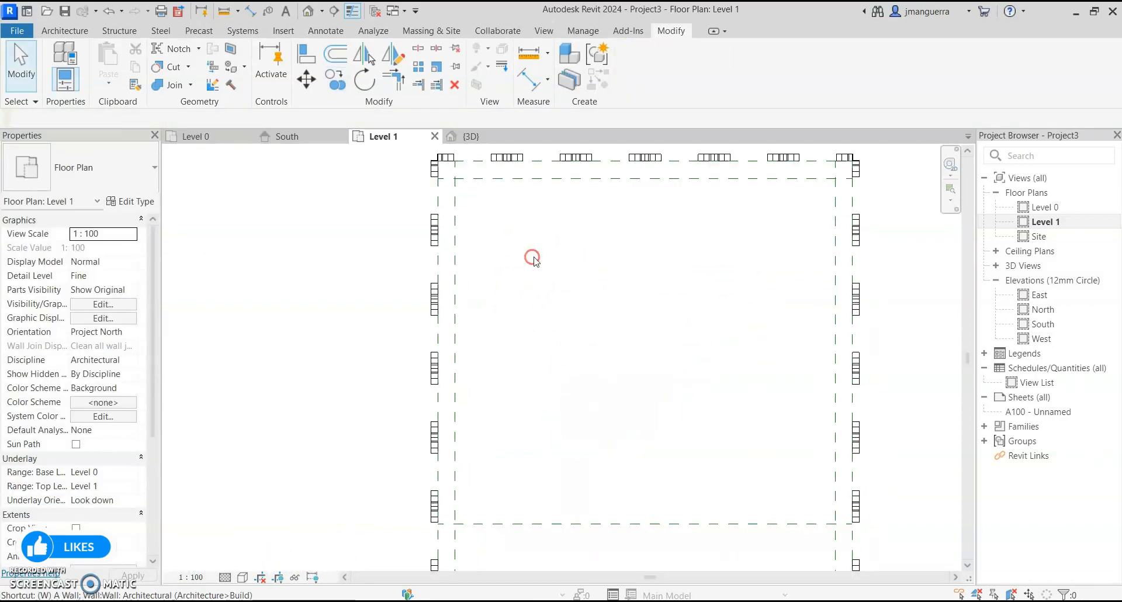
# Draw a Curtain_Wall-Storefront wall along the left inner reference plane, from its upper intersection to its lower one.
pyautogui.press('w')
pyautogui.press('a')
pyautogui.click(132, 173)
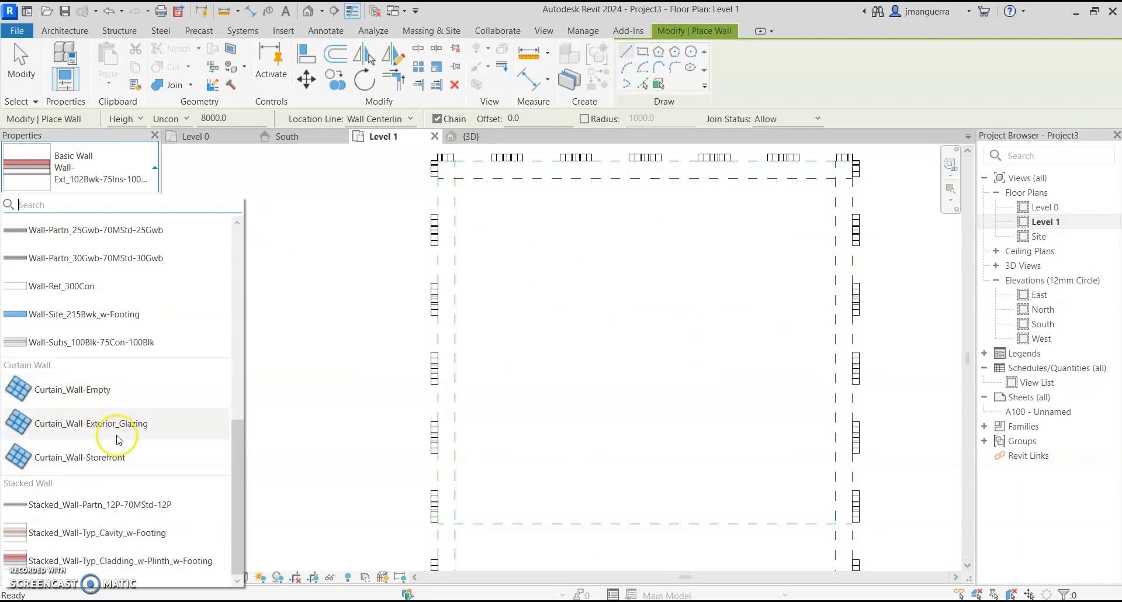
pyautogui.click(111, 460)
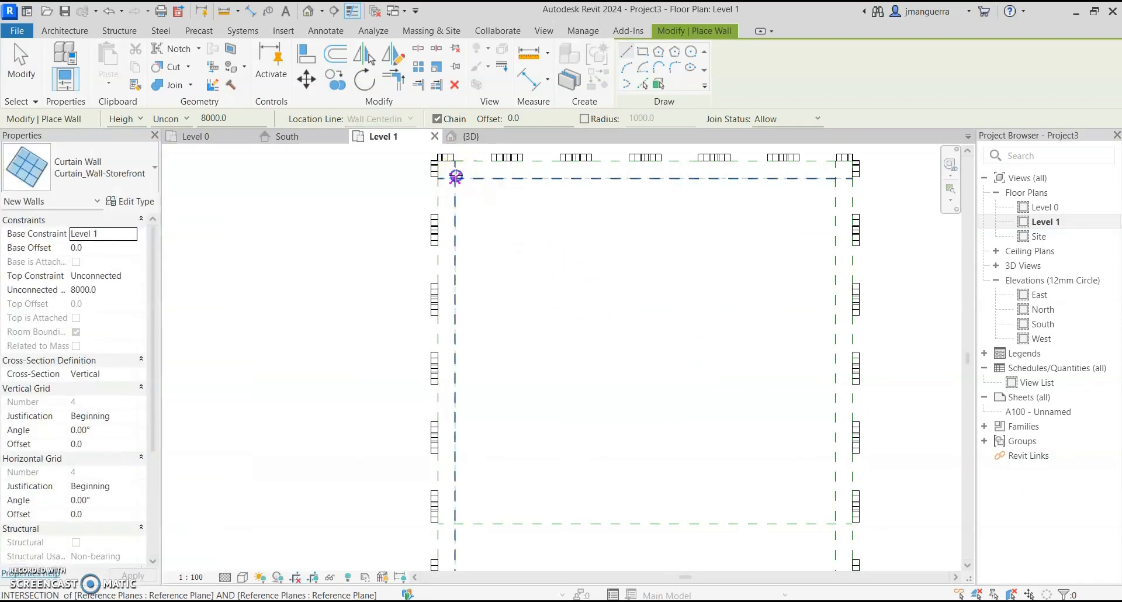
pyautogui.click(455, 180)
pyautogui.scroll(4, 450, 444)
pyautogui.click(426, 448)
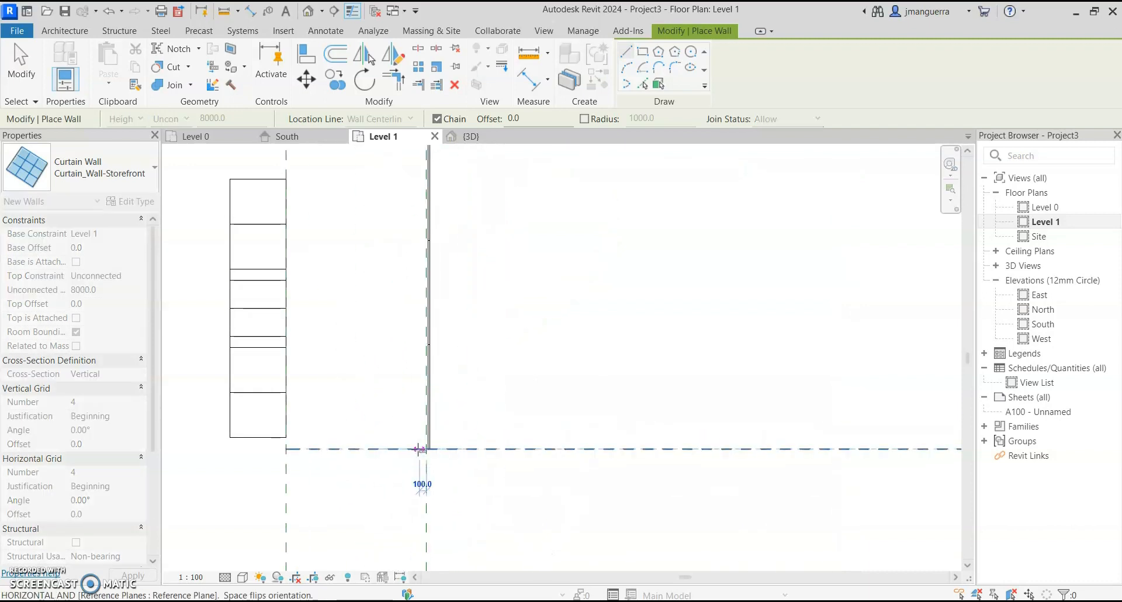
# Continue the curtain wall along the bottom, right and top inner reference planes to close the rectangle.
pyautogui.scroll(-4, 446, 467)
pyautogui.click(875, 453)
pyautogui.moveTo(868, 304); pyautogui.dragTo(803, 595, button='middle')
pyautogui.click(805, 244)
pyautogui.scroll(5, 227, 241)
pyautogui.click(219, 234)
pyautogui.press('Escape')
pyautogui.press('Escape')
# Align the top curtain wall with the inner reference plane below it.
pyautogui.press('a')
pyautogui.press('l')
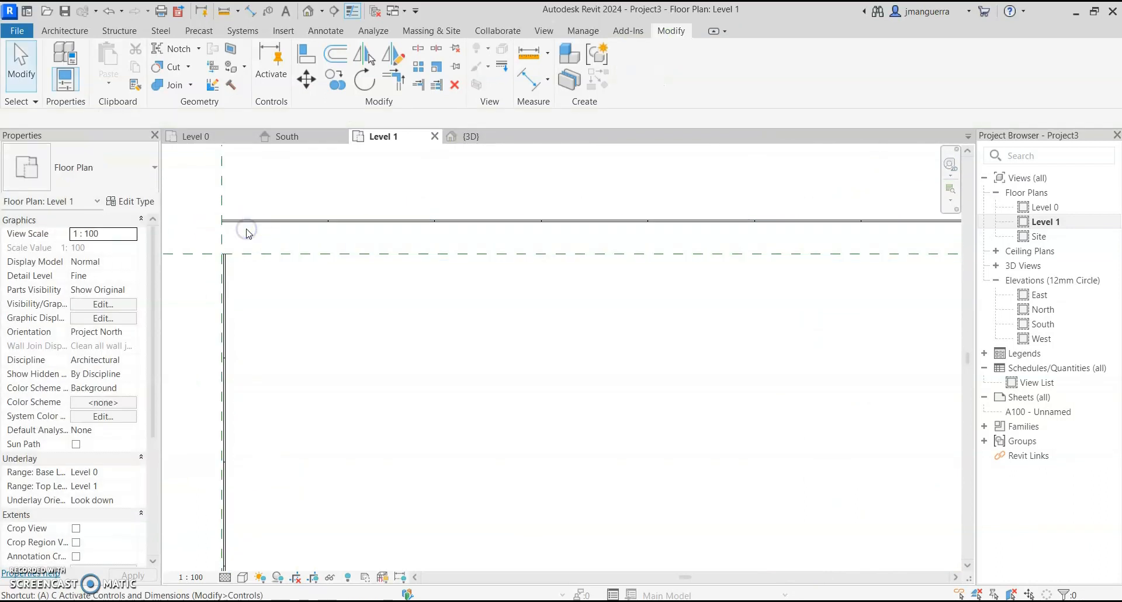
pyautogui.click(307, 255)
pyautogui.scroll(2, 308, 215)
pyautogui.click(283, 221)
pyautogui.scroll(-4, 283, 221)
pyautogui.moveTo(555, 286); pyautogui.dragTo(131, 290, button='middle')
pyautogui.scroll(-4, 557, 283)
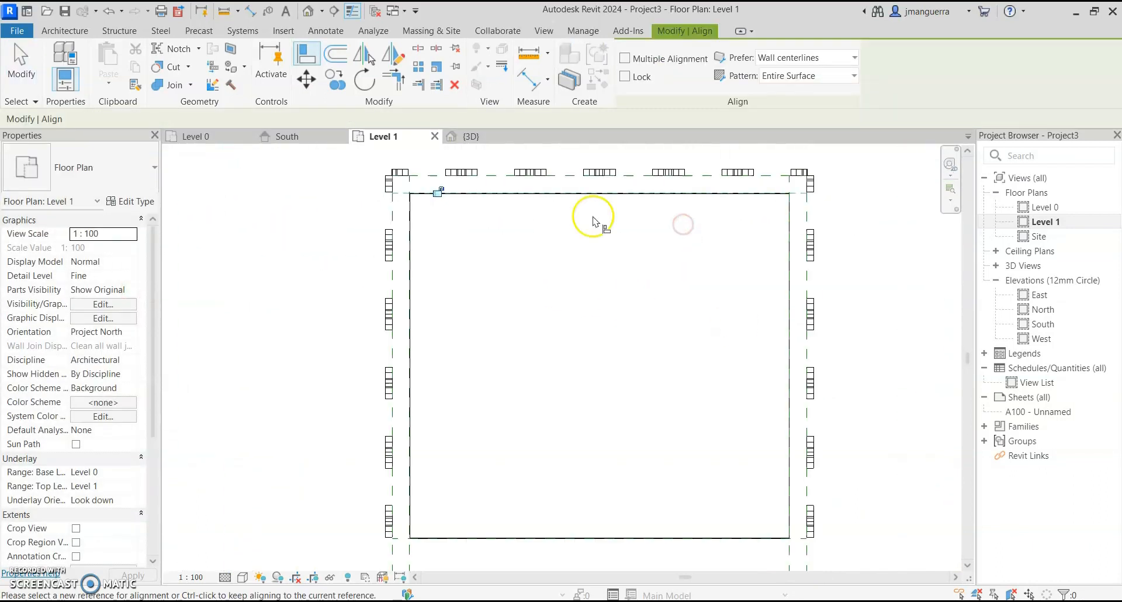
pyautogui.press('Escape')
# Set the unconnected height of all four curtain walls to 190000 mm.
pyautogui.click(549, 204)
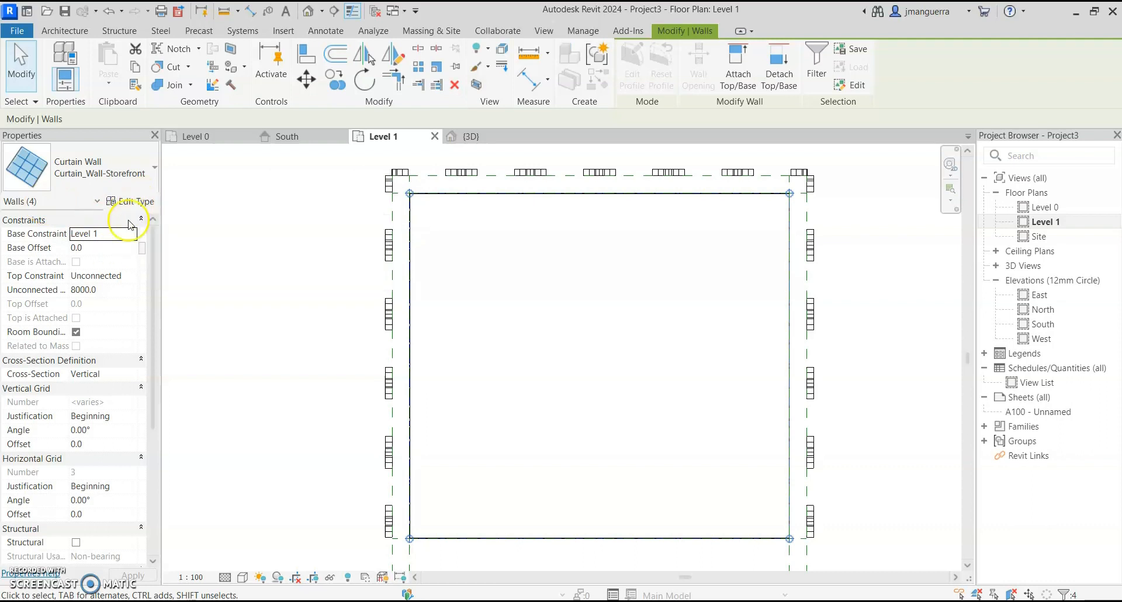
pyautogui.click(122, 293)
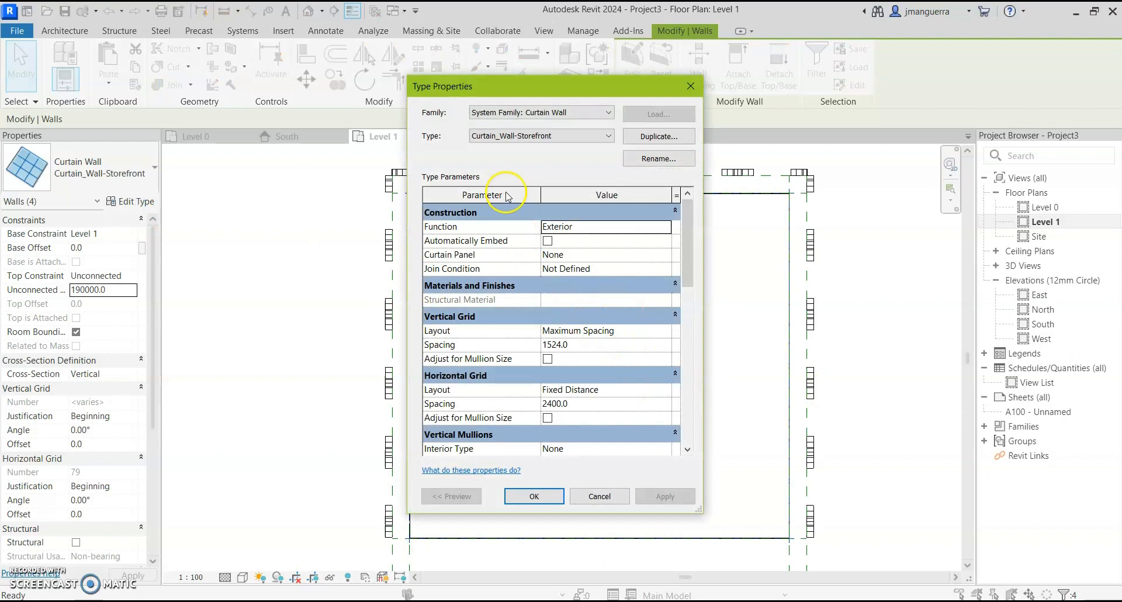
# Set the Curtain_Wall-Storefront type's vertical grid spacing to 5000 mm and its horizontal grid spacing to 2000 mm.
pyautogui.click(596, 347)
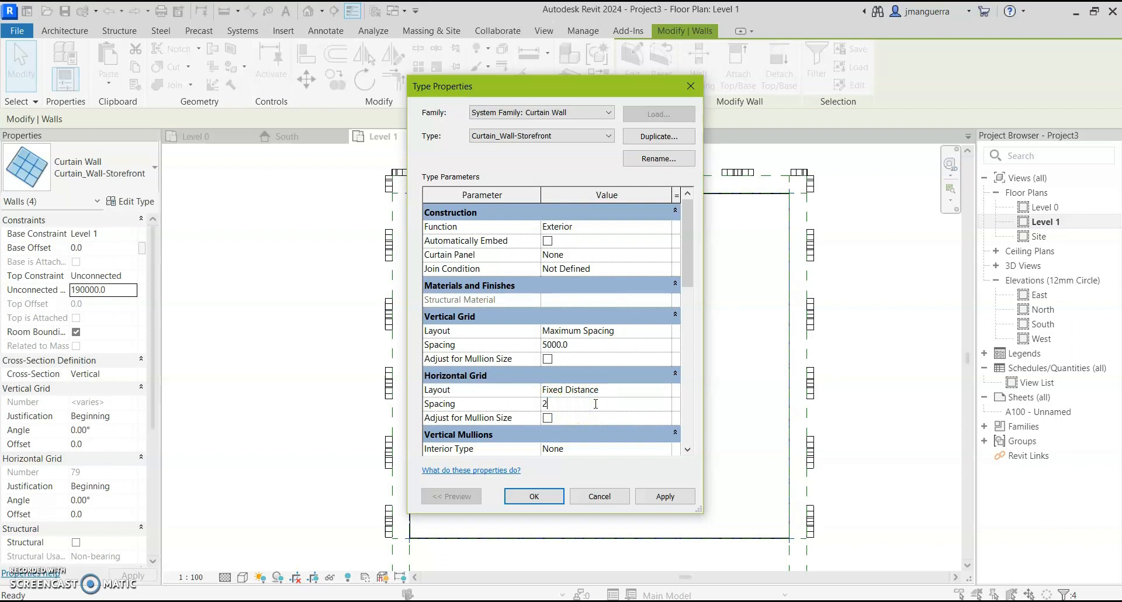
pyautogui.click(535, 497)
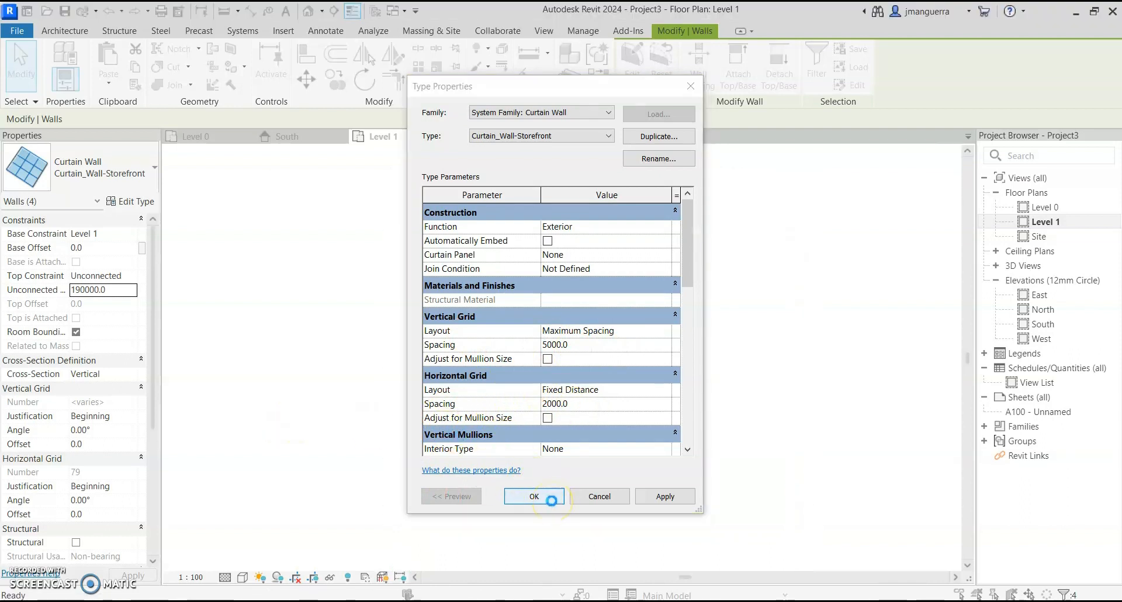
# In the 3D view, set the front curtain wall type's vertical grid spacing to 2000 mm and horizontal grid spacing to 5000 mm.
pyautogui.click(471, 138)
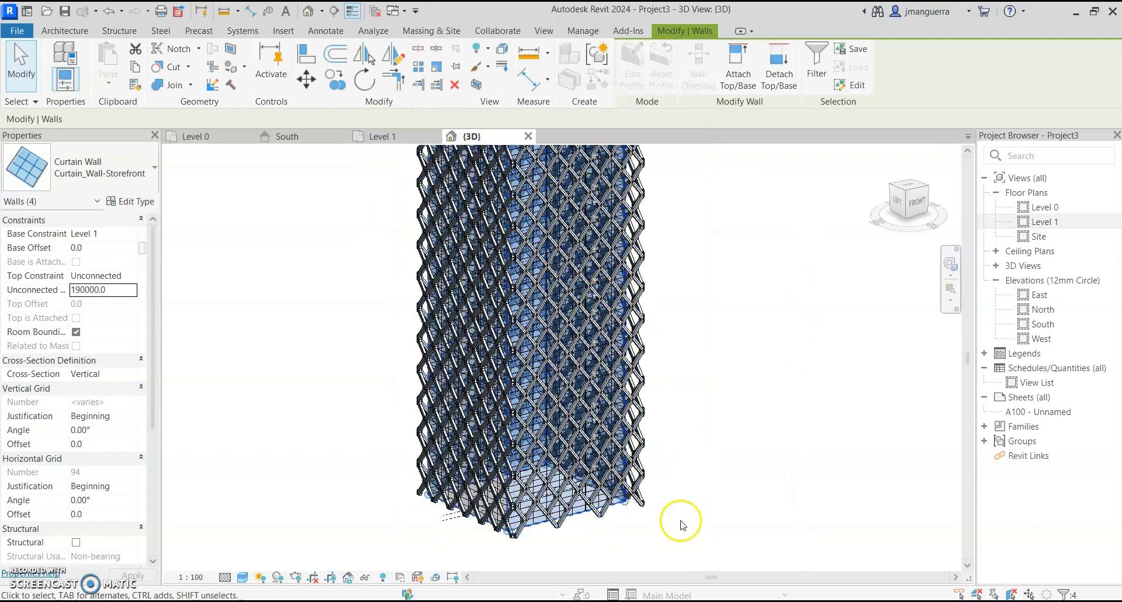
pyautogui.scroll(4, 664, 514)
pyautogui.moveTo(637, 521); pyautogui.dragTo(642, 380, button='middle')
pyautogui.keyDown('shift'); pyautogui.moveTo(726, 463); pyautogui.dragTo(797, 572, button='middle'); pyautogui.keyUp('shift')
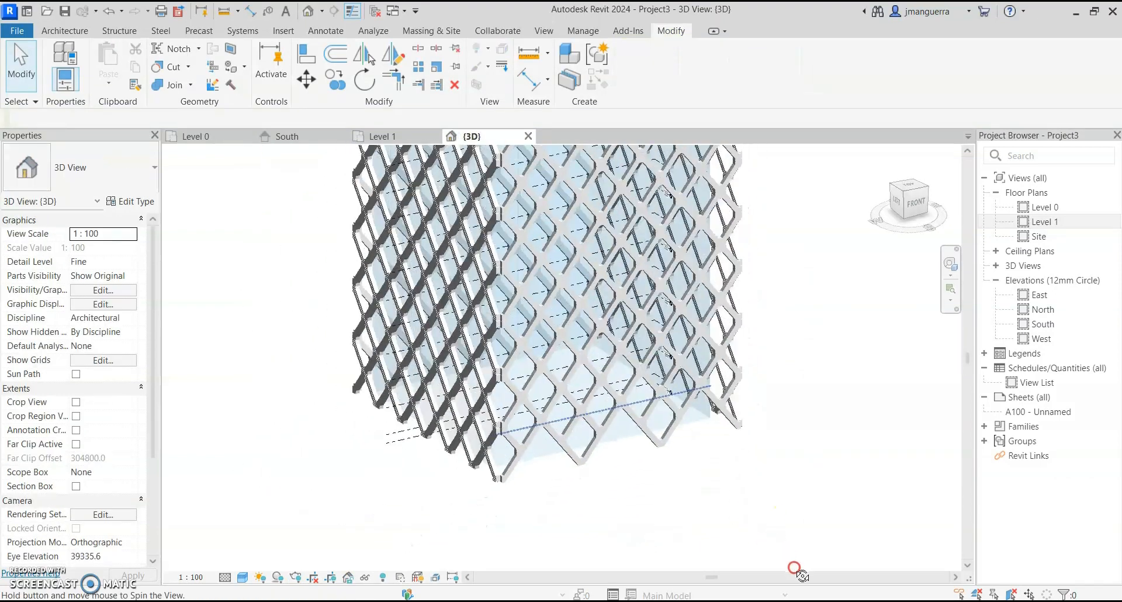
pyautogui.scroll(3, 568, 444)
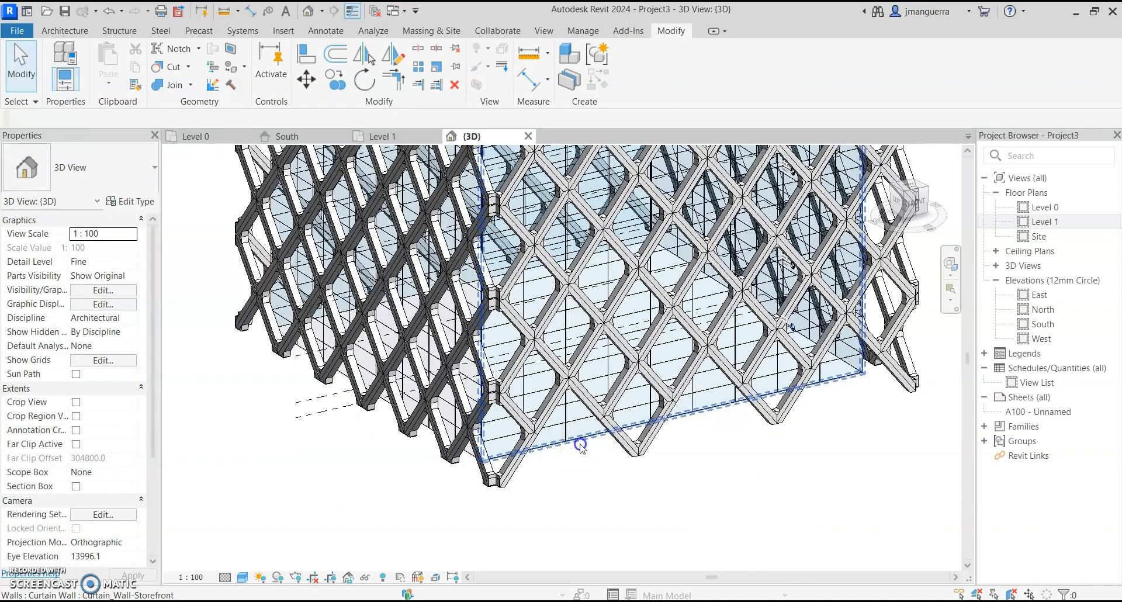
pyautogui.click(580, 446)
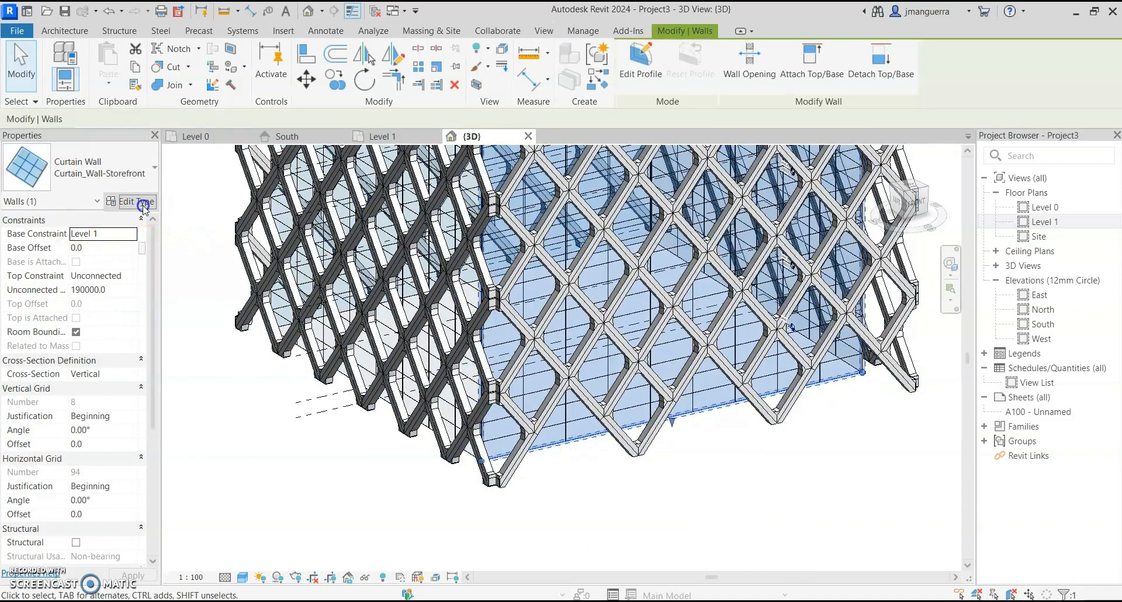
pyautogui.click(143, 204)
pyautogui.click(602, 345)
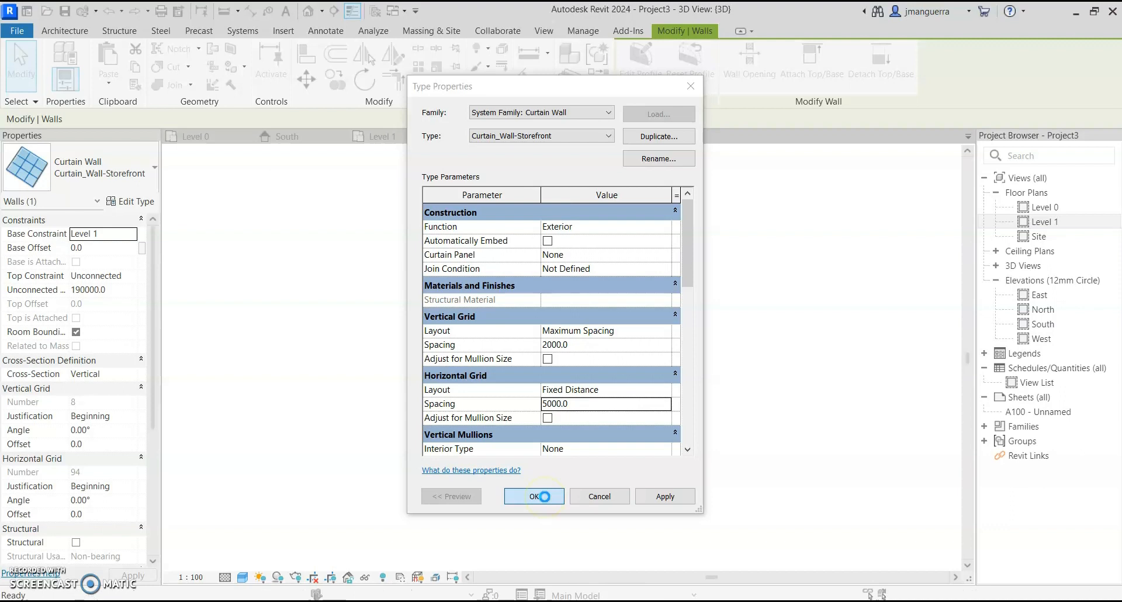
pyautogui.click(584, 514)
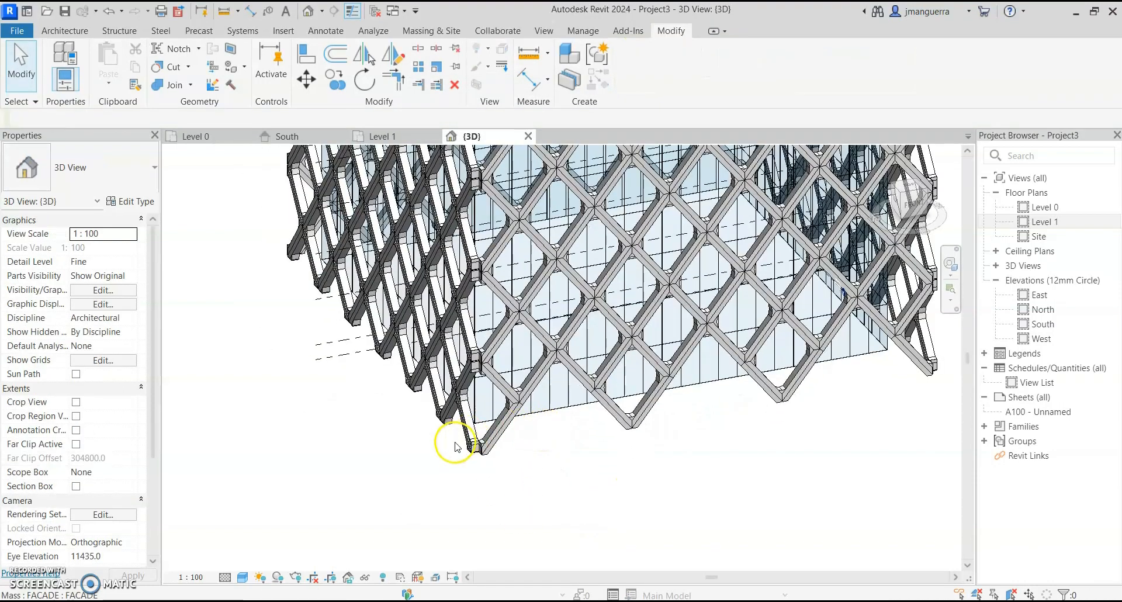
pyautogui.scroll(4, 429, 459)
pyautogui.scroll(4, 428, 458)
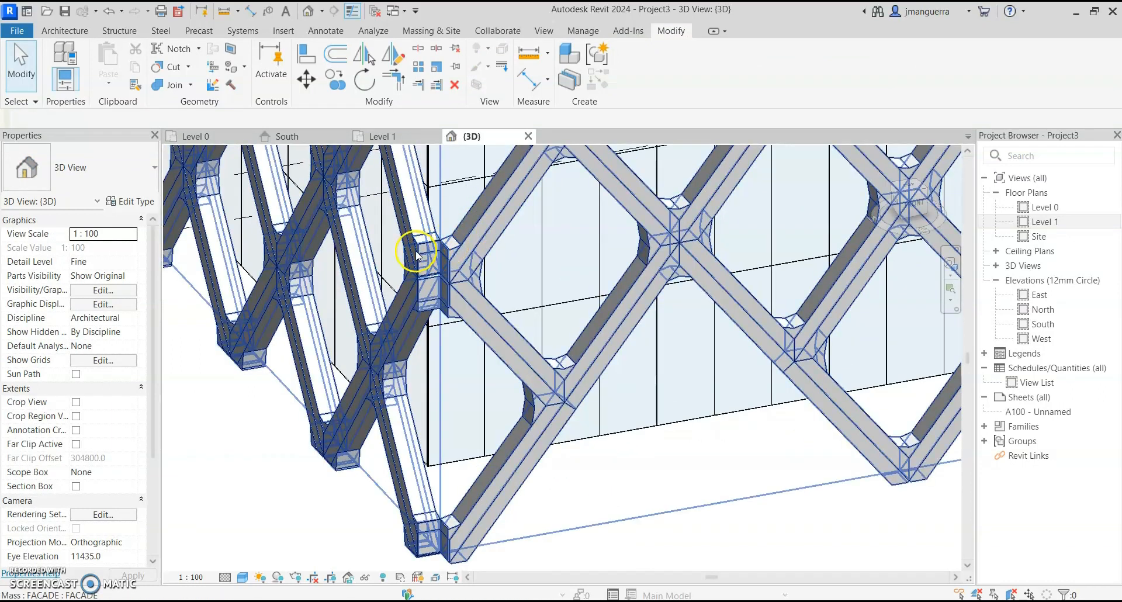
pyautogui.scroll(2, 417, 257)
pyautogui.scroll(-3, 432, 315)
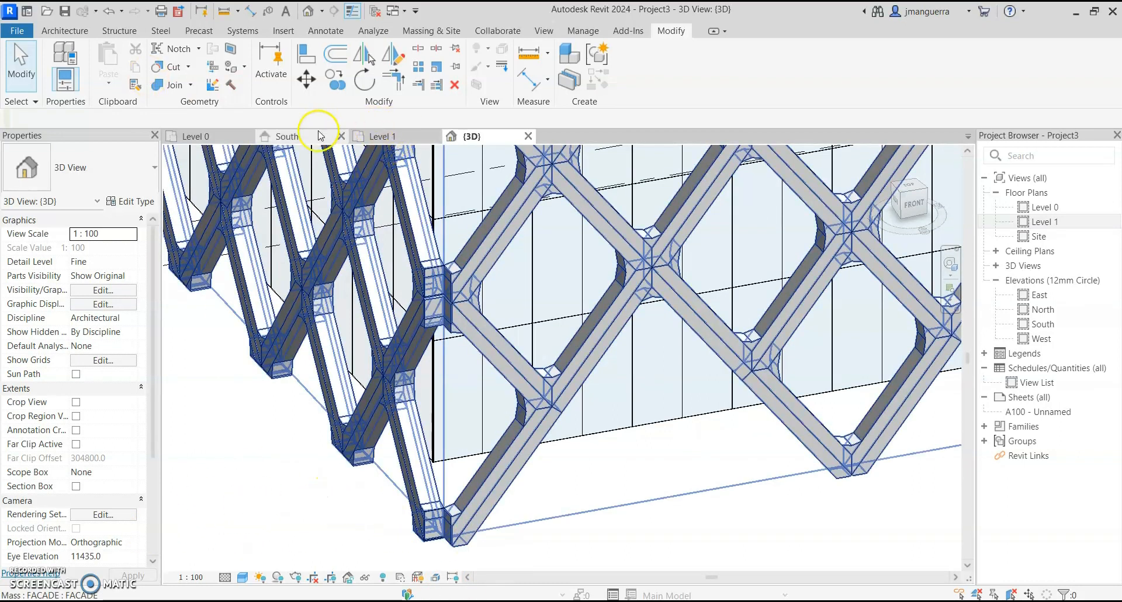
# Return to the Level 1 plan and start a new wall with the basic wall type Wall-Fnd_440Blk.
pyautogui.click(403, 136)
pyautogui.moveTo(345, 409); pyautogui.dragTo(370, 350, button='middle')
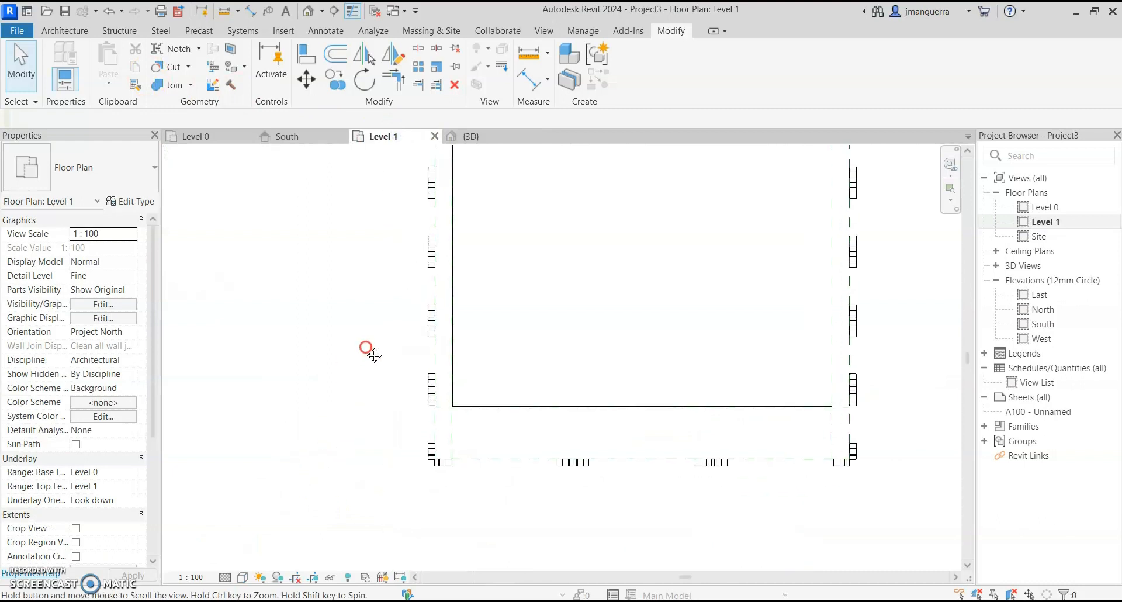
pyautogui.press('w')
pyautogui.press('a')
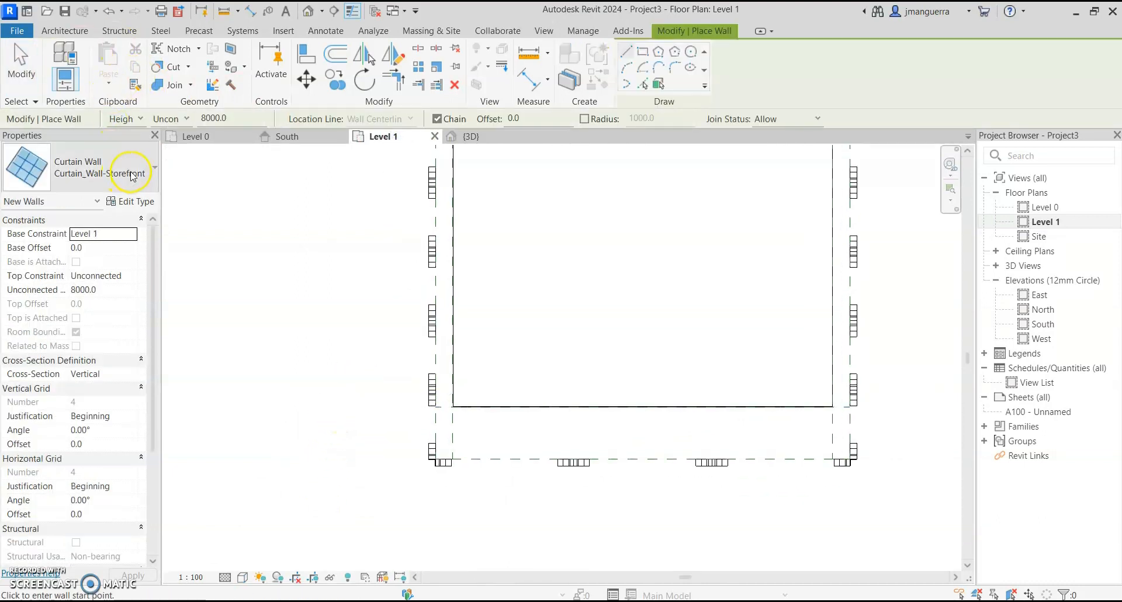
pyautogui.click(132, 174)
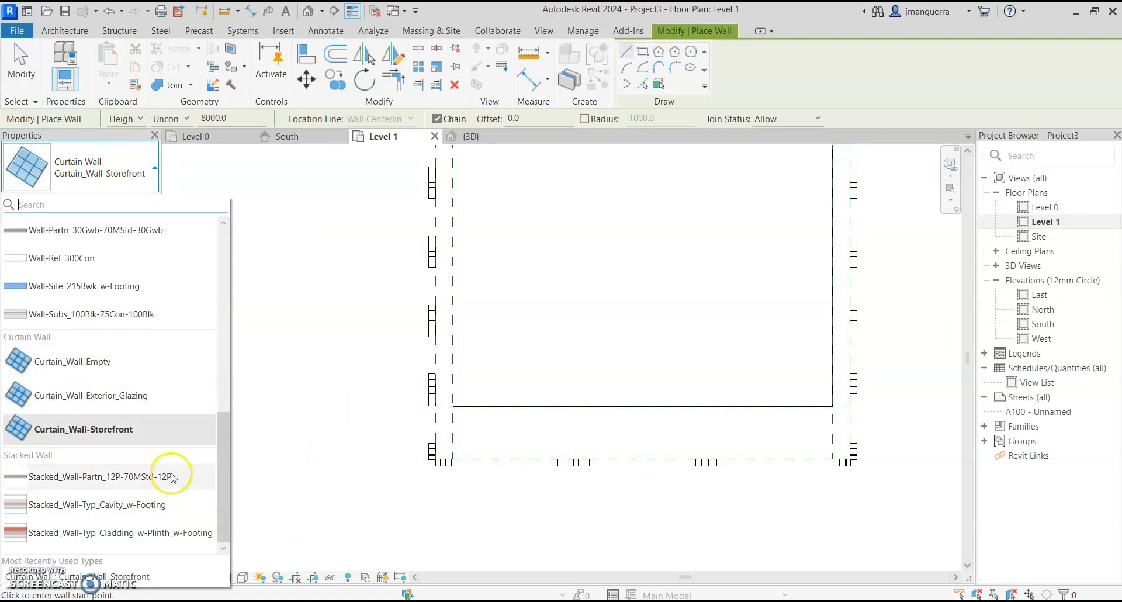
pyautogui.scroll(5, 157, 445)
pyautogui.scroll(-3, 158, 446)
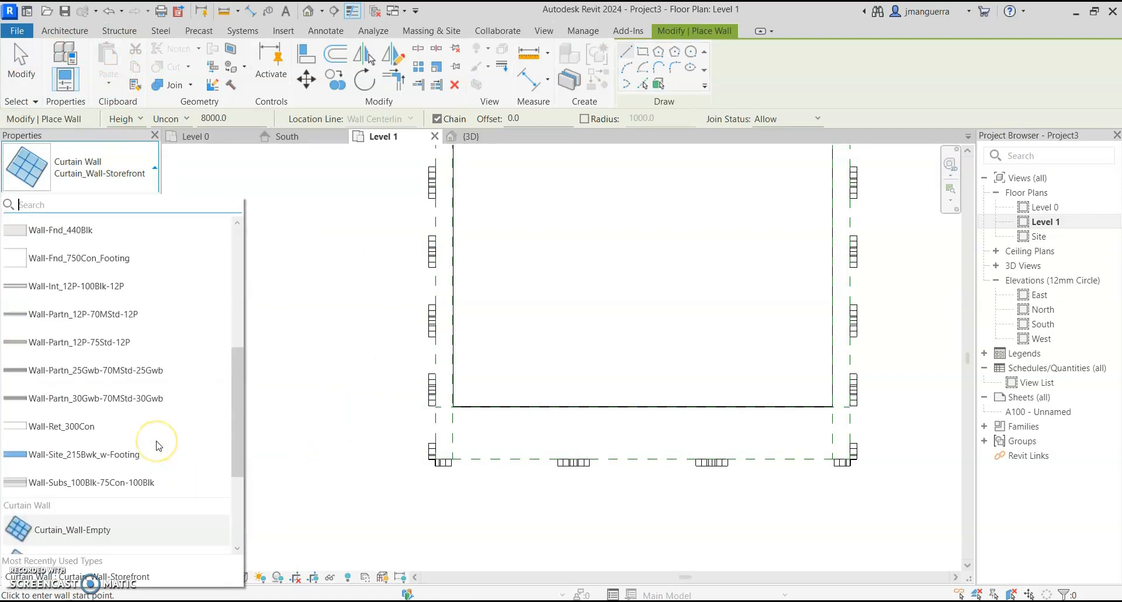
pyautogui.click(104, 233)
# Duplicate the wall type as 500 and set its structural layer thickness to 500 mm.
pyautogui.click(131, 201)
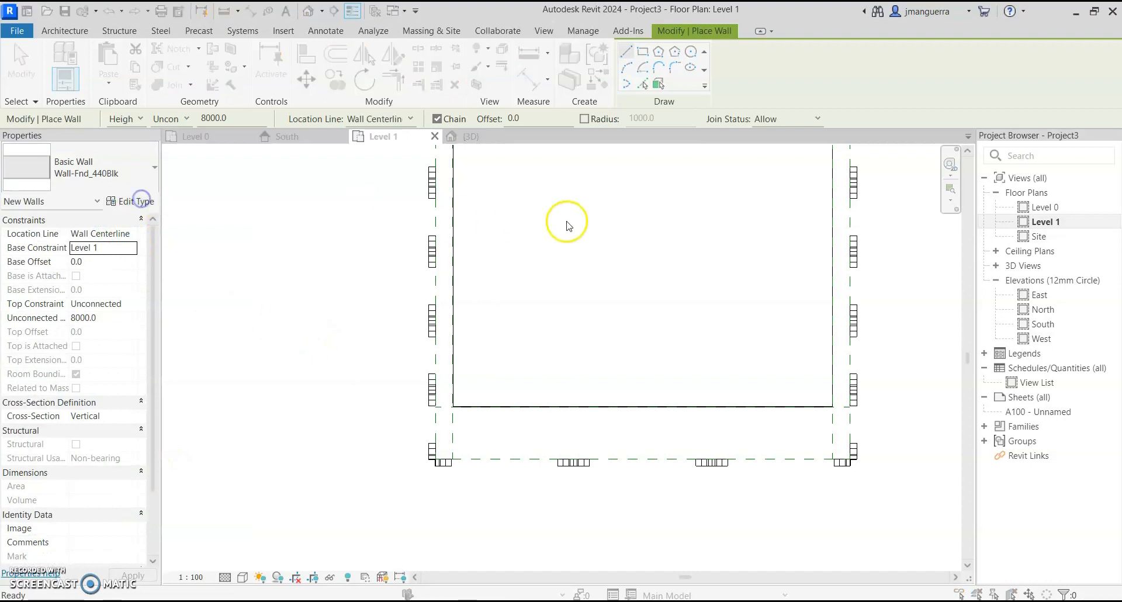
pyautogui.click(672, 138)
pyautogui.write('500')
pyautogui.click(556, 328)
pyautogui.click(557, 227)
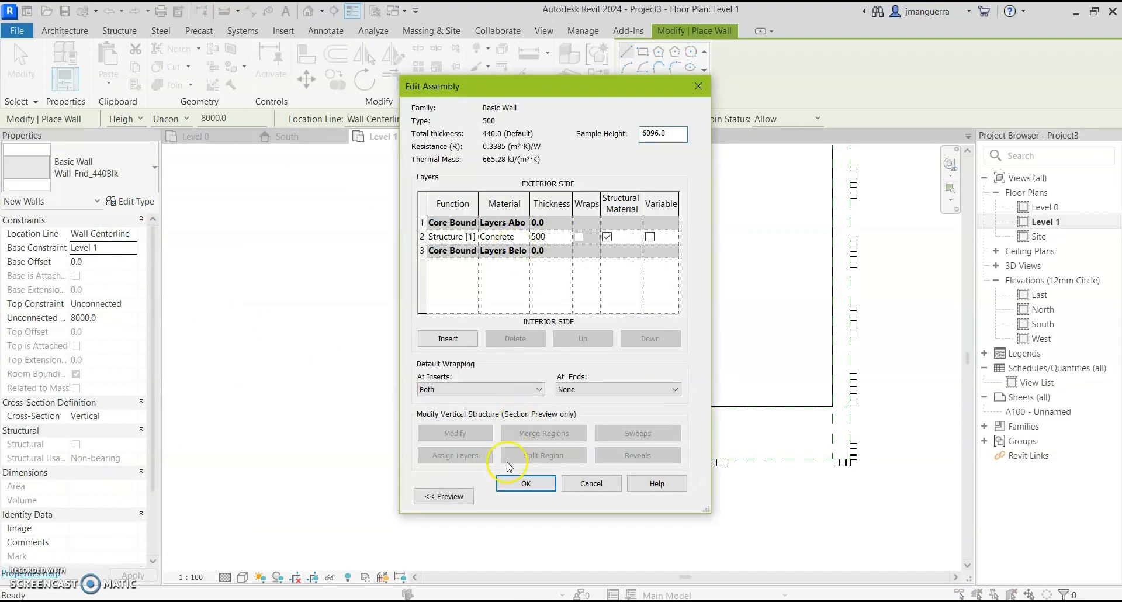
pyautogui.click(527, 491)
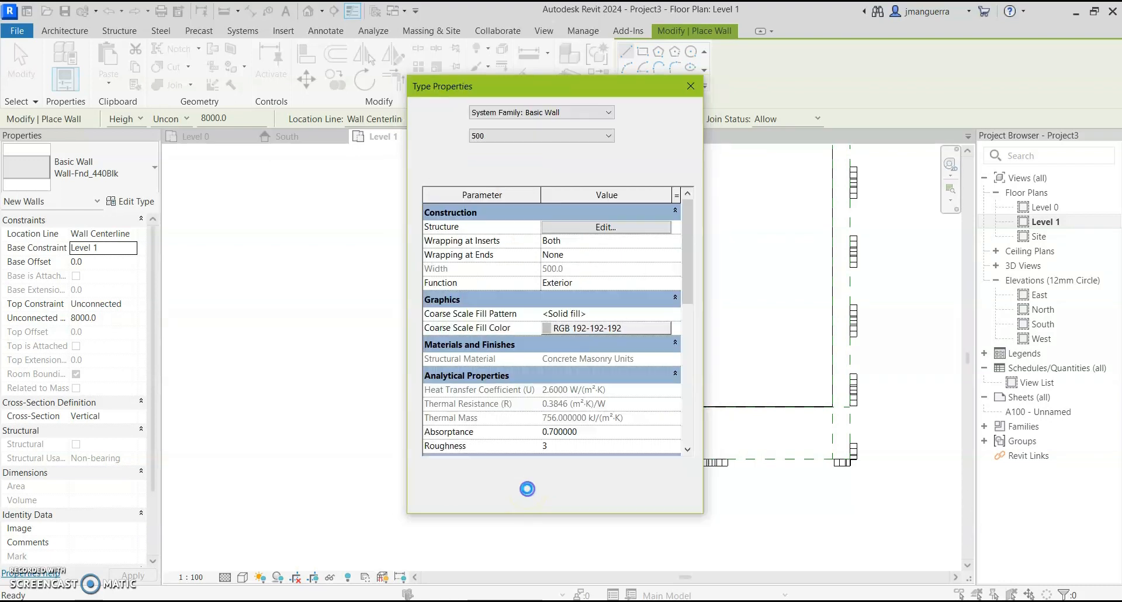
pyautogui.click(534, 496)
# Draw an L-shaped pair of 500 type walls, about 4000 by 3000 mm, outside the plan's lower-left corner with location line Finish Face: Interior.
pyautogui.scroll(4, 391, 445)
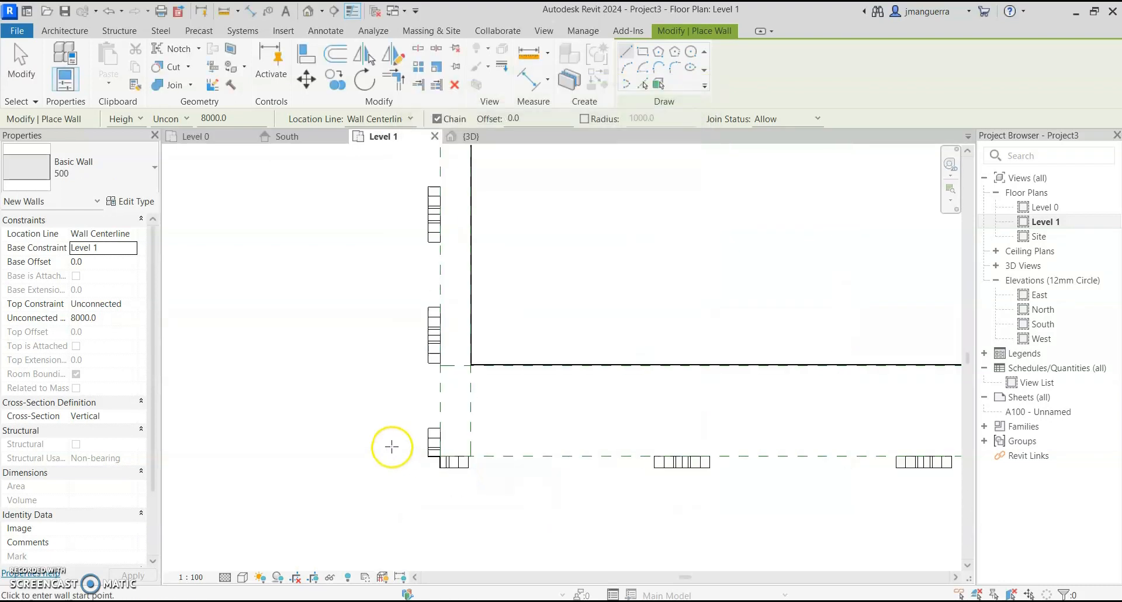
pyautogui.click(396, 400)
pyautogui.press('Escape')
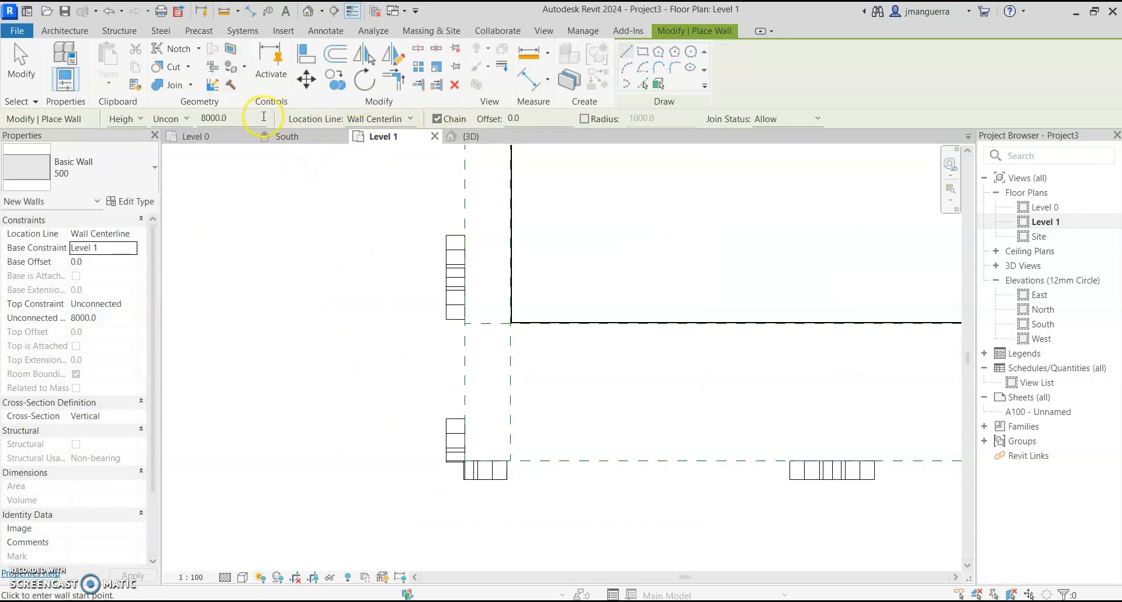
pyautogui.click(408, 121)
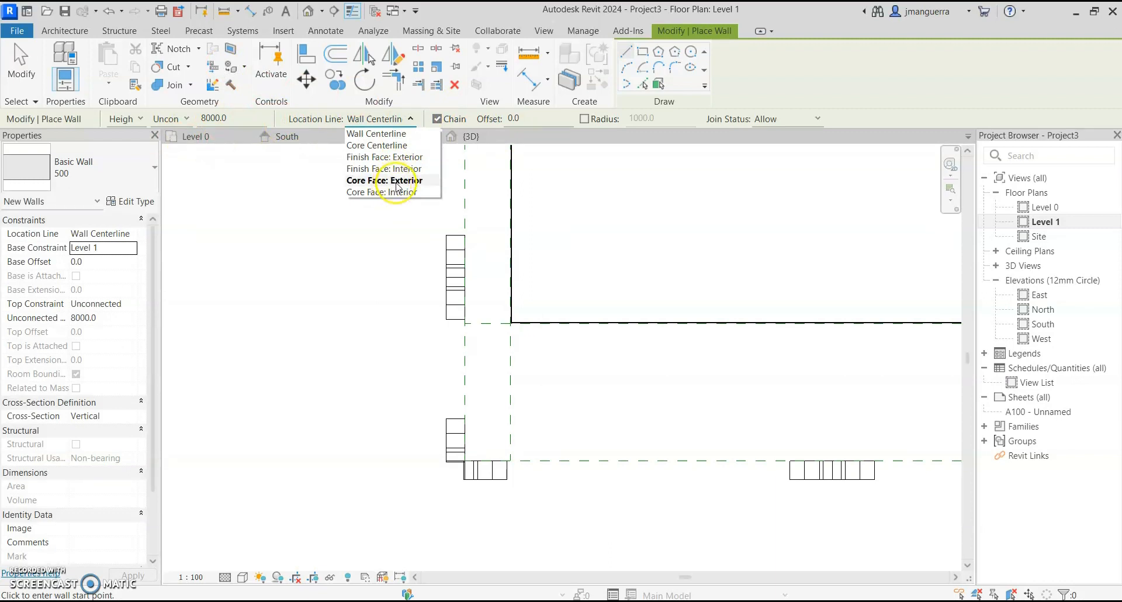
pyautogui.click(383, 169)
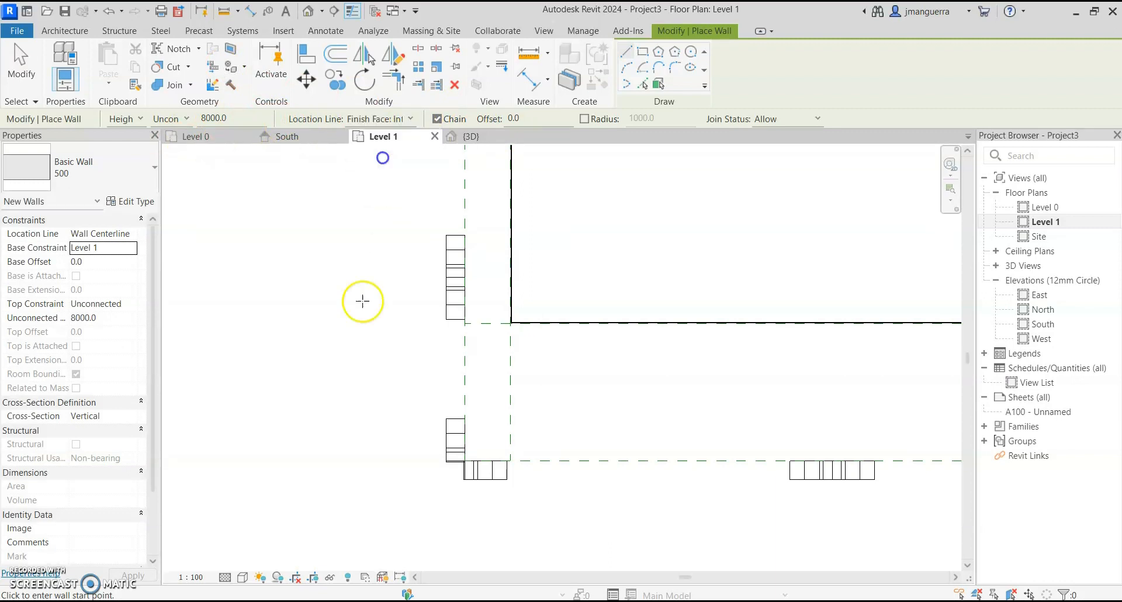
pyautogui.click(364, 390)
pyautogui.click(363, 481)
pyautogui.click(427, 485)
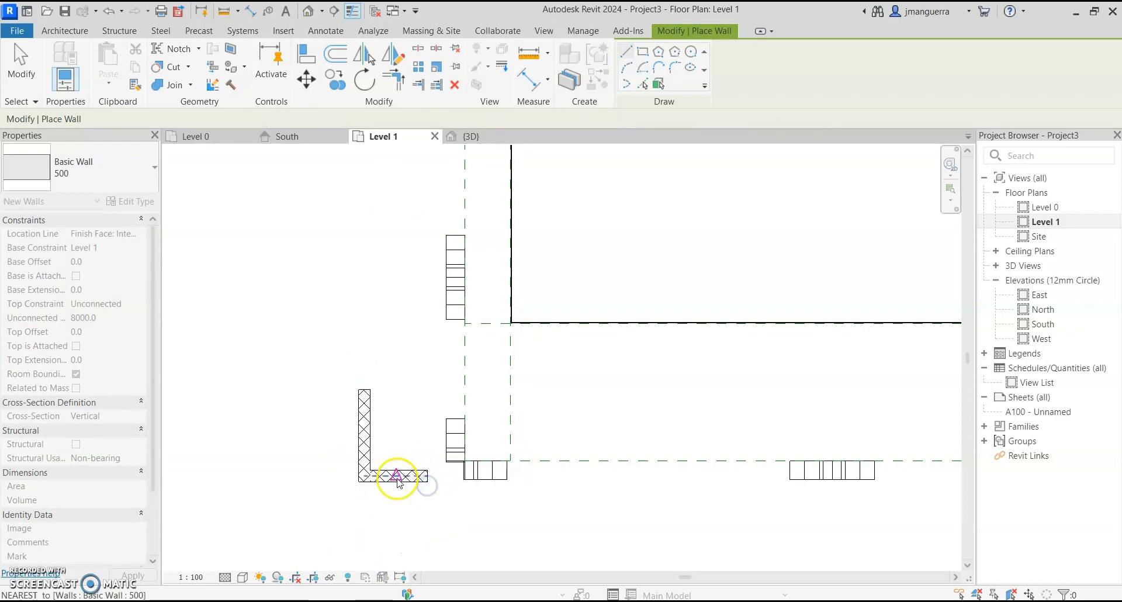
pyautogui.press('Escape')
pyautogui.press('Escape')
# Add aligned dimensions to the horizontal and vertical legs of the L-shaped wall.
pyautogui.scroll(2, 396, 478)
pyautogui.press('d')
pyautogui.press('i')
pyautogui.click(331, 436)
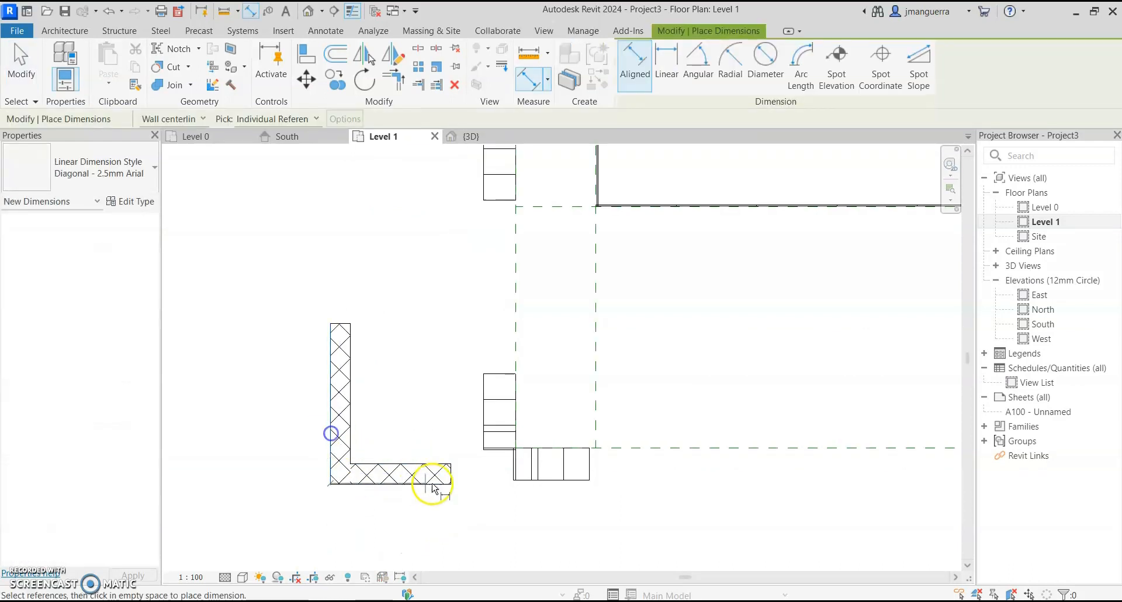
pyautogui.click(447, 474)
pyautogui.click(439, 419)
pyautogui.click(350, 330)
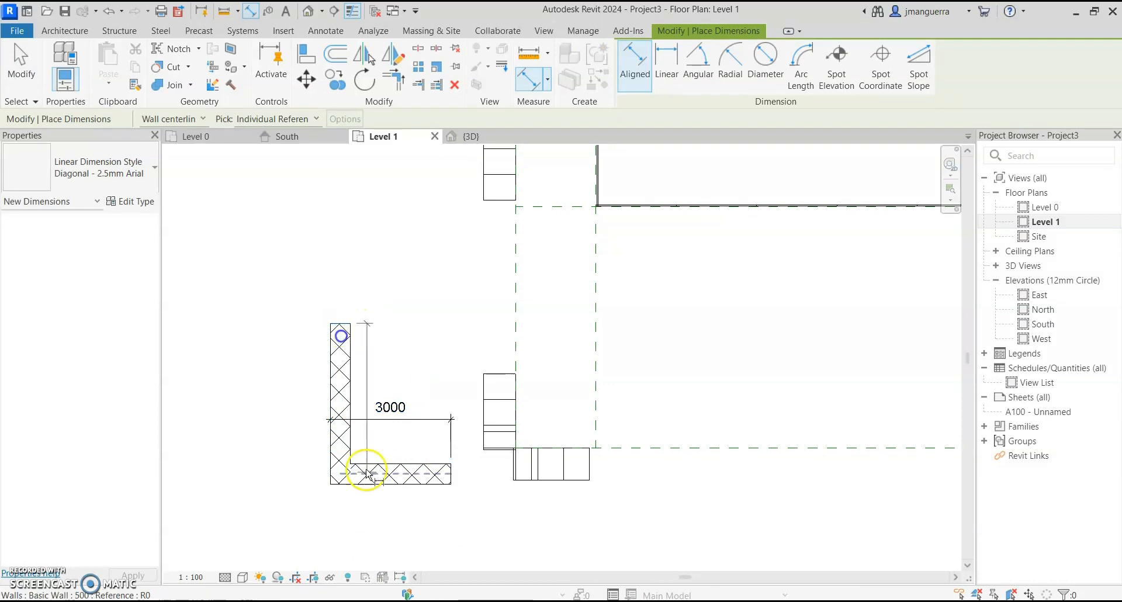
pyautogui.click(348, 479)
pyautogui.click(234, 449)
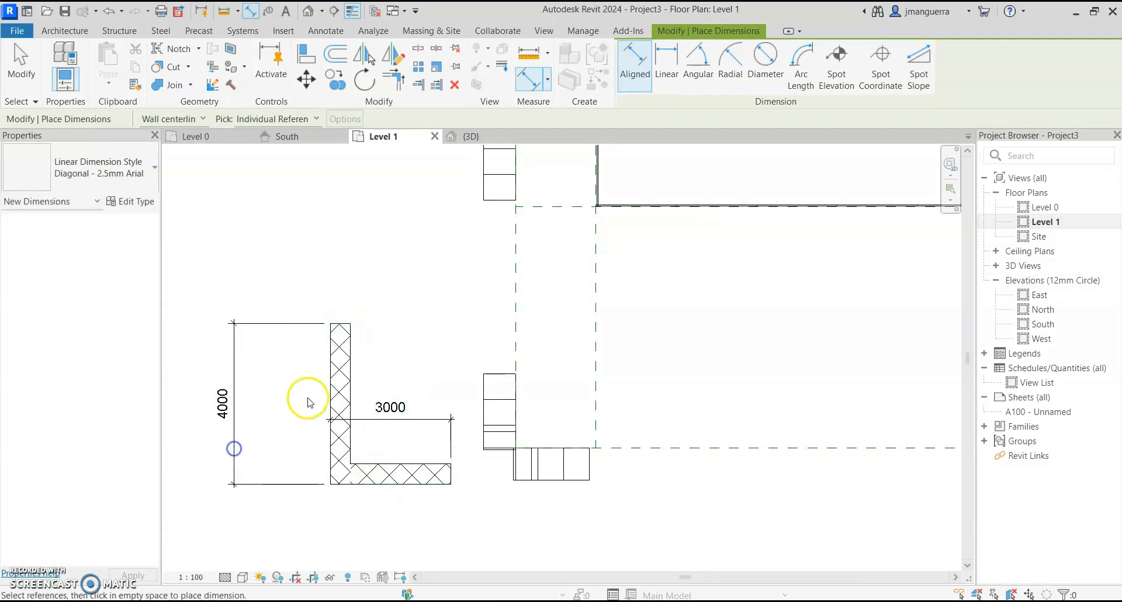
pyautogui.press('Escape')
pyautogui.press('Escape')
# Set the L-shaped wall's vertical leg to 2000 mm and its horizontal leg to 2250 mm overall.
pyautogui.moveTo(336, 338); pyautogui.dragTo(208, 382)
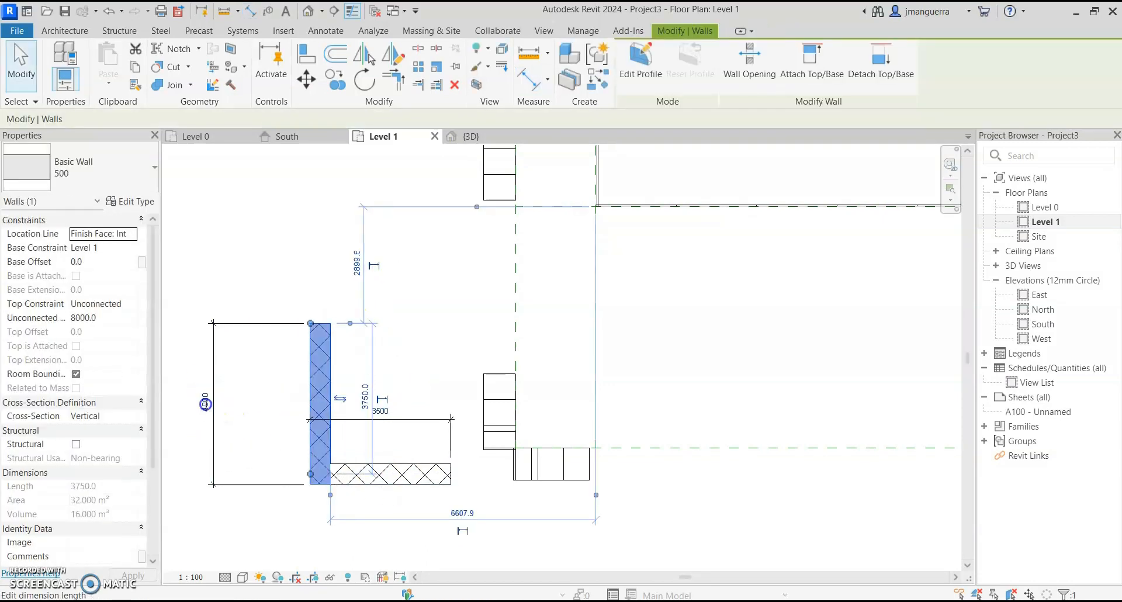
pyautogui.press('Return')
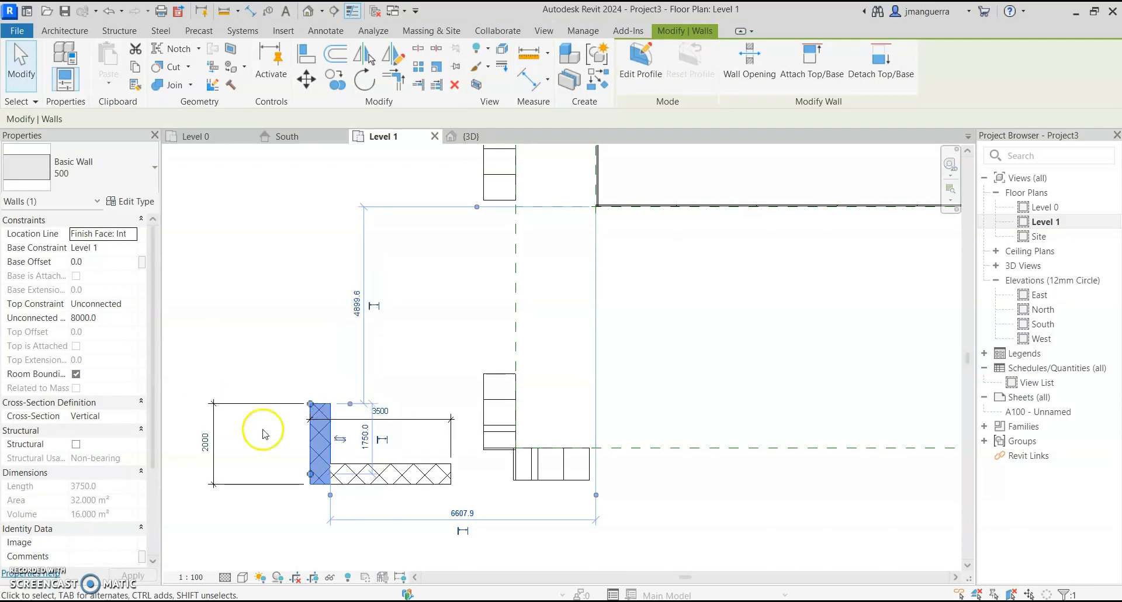
pyautogui.press('Escape')
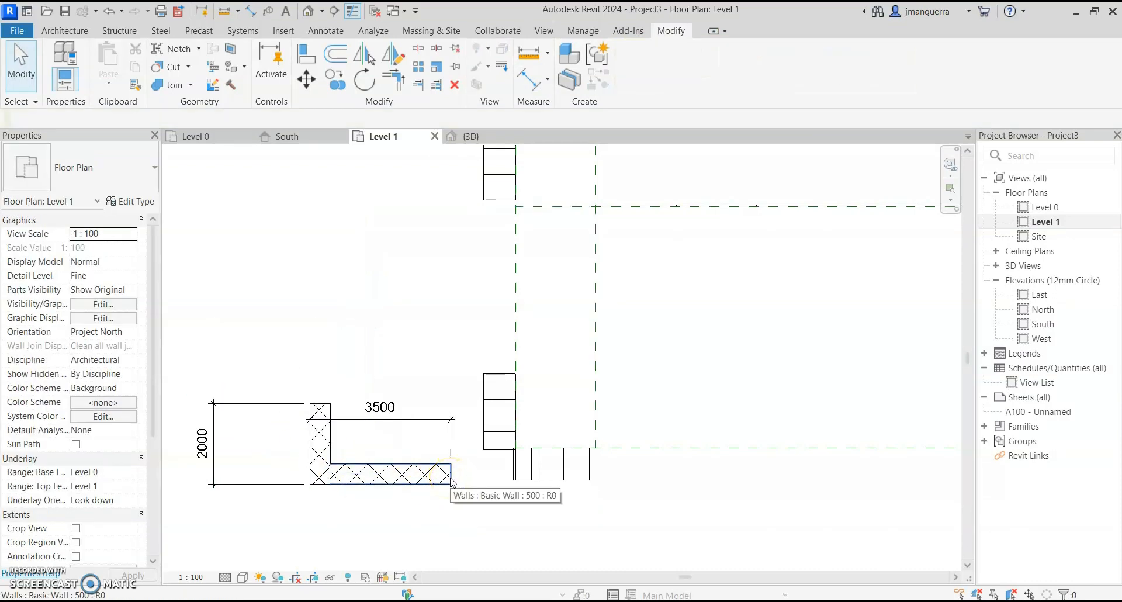
pyautogui.click(450, 481)
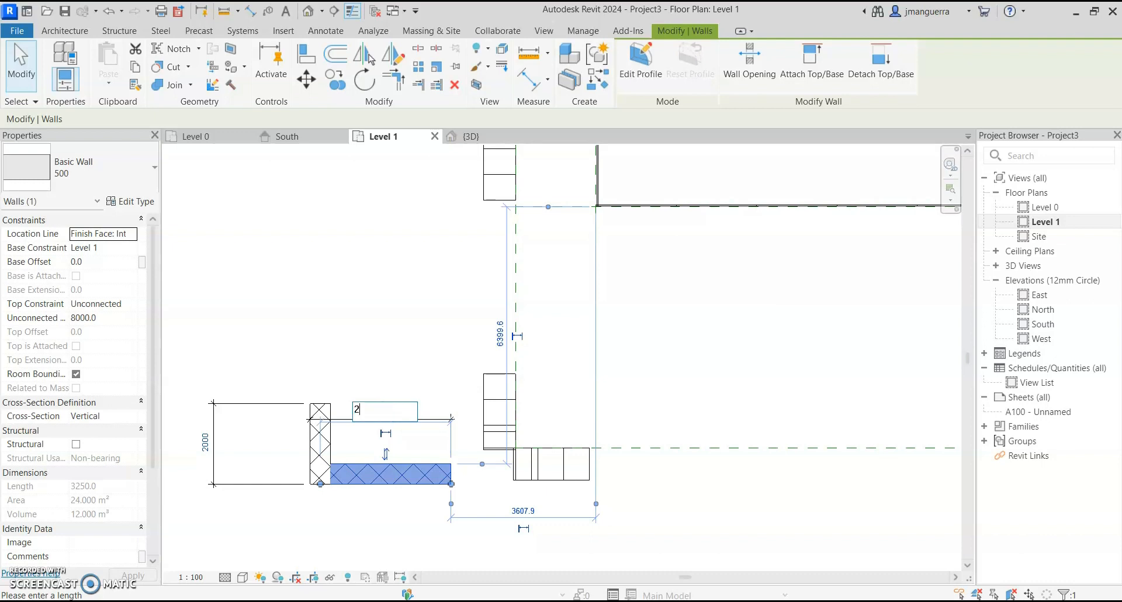
pyautogui.press('Return')
pyautogui.press('Escape')
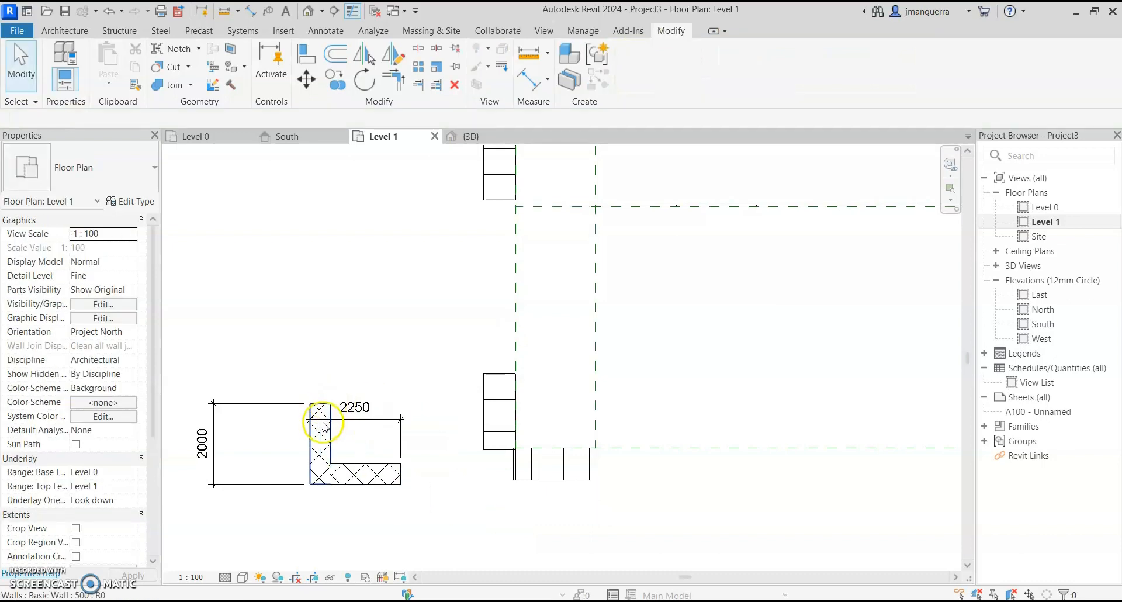
# Select both legs of the L-shaped wall and move them horizontally to the outer left face of the facade's lower-left corner.
pyautogui.press('Tab')
pyautogui.click(324, 429)
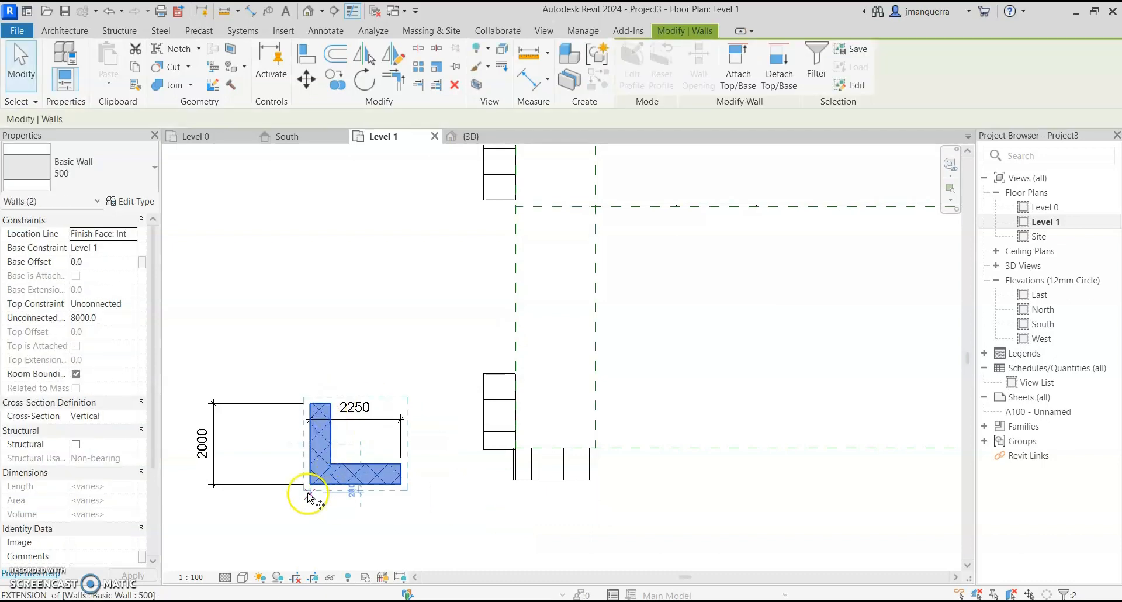
pyautogui.press('v')
pyautogui.click(311, 427)
pyautogui.scroll(4, 498, 447)
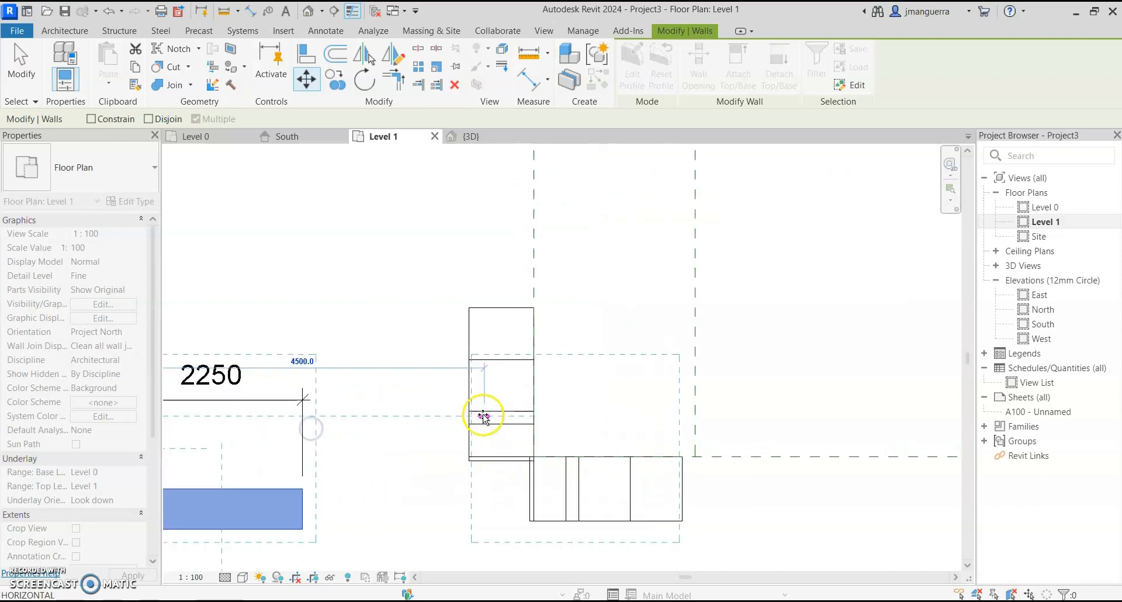
pyautogui.click(466, 416)
pyautogui.scroll(-1, 522, 429)
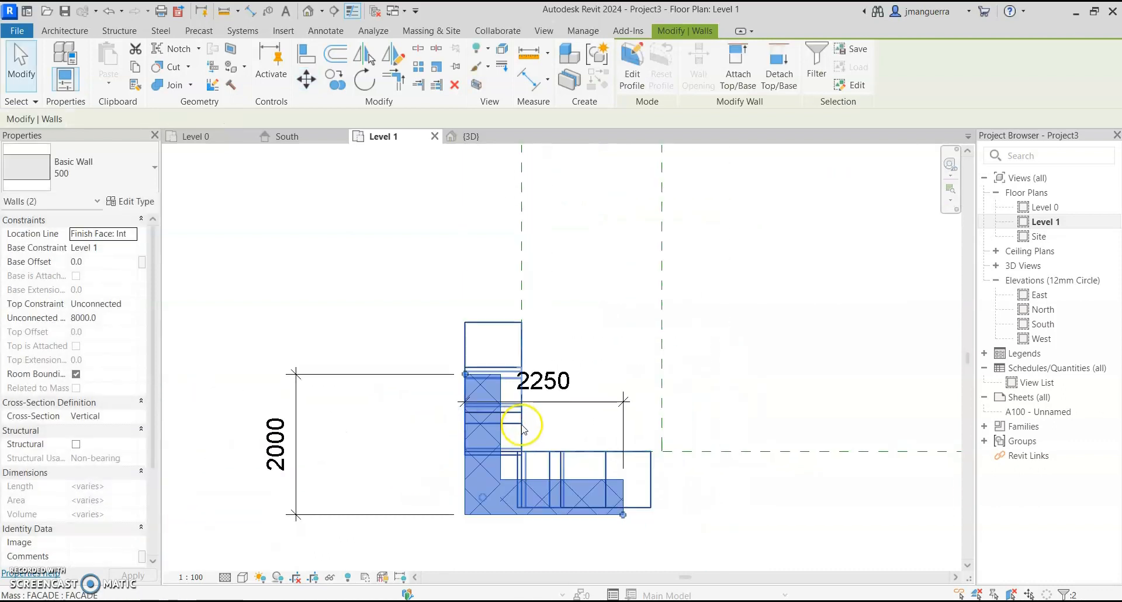
# Move the L-shaped wall vertically so its lower face aligns with the outer edge of the bottom facade panels.
pyautogui.press('m')
pyautogui.press('v')
pyautogui.scroll(4, 671, 552)
pyautogui.click(676, 543)
pyautogui.click(672, 527)
pyautogui.scroll(-3, 638, 463)
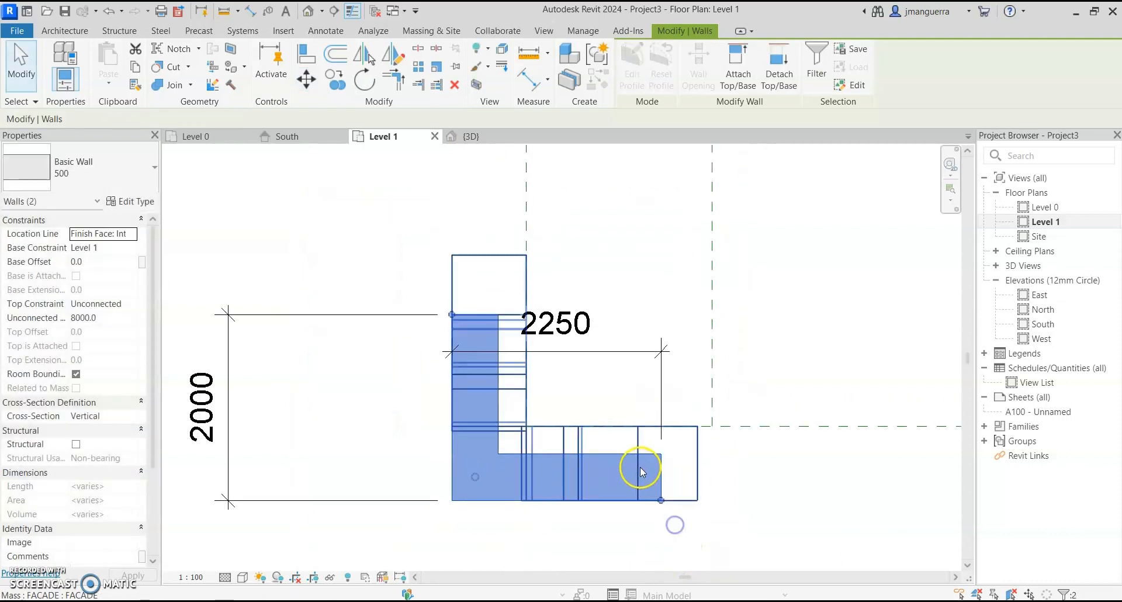
pyautogui.press('Escape')
# Set the structural layer thickness of the corner walls' 500 type to 800 mm.
pyautogui.press('Tab')
pyautogui.click(493, 395)
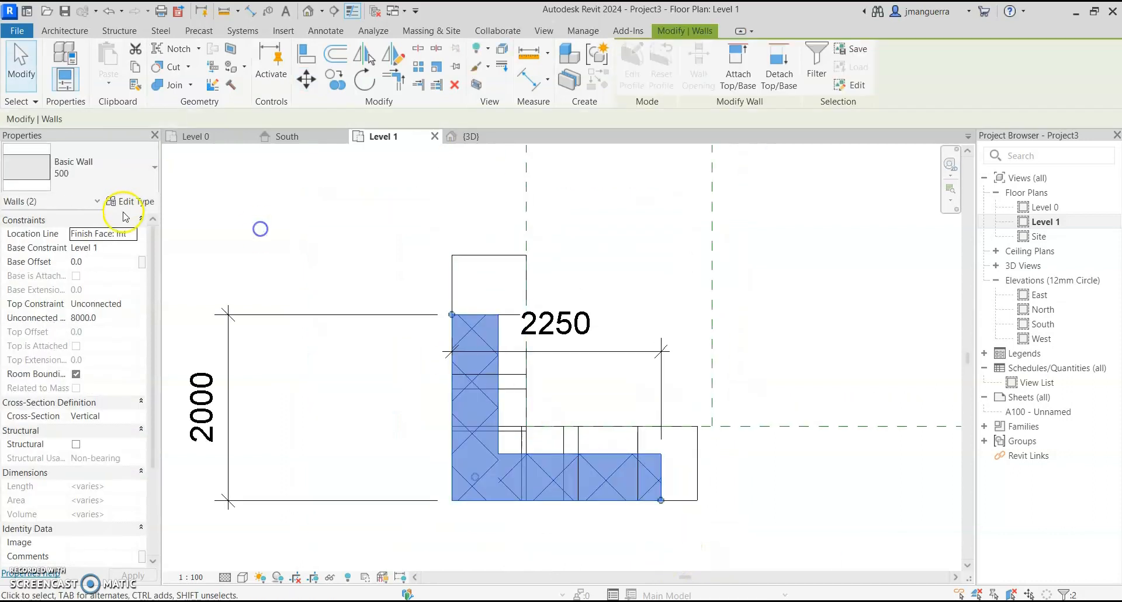
pyautogui.click(588, 230)
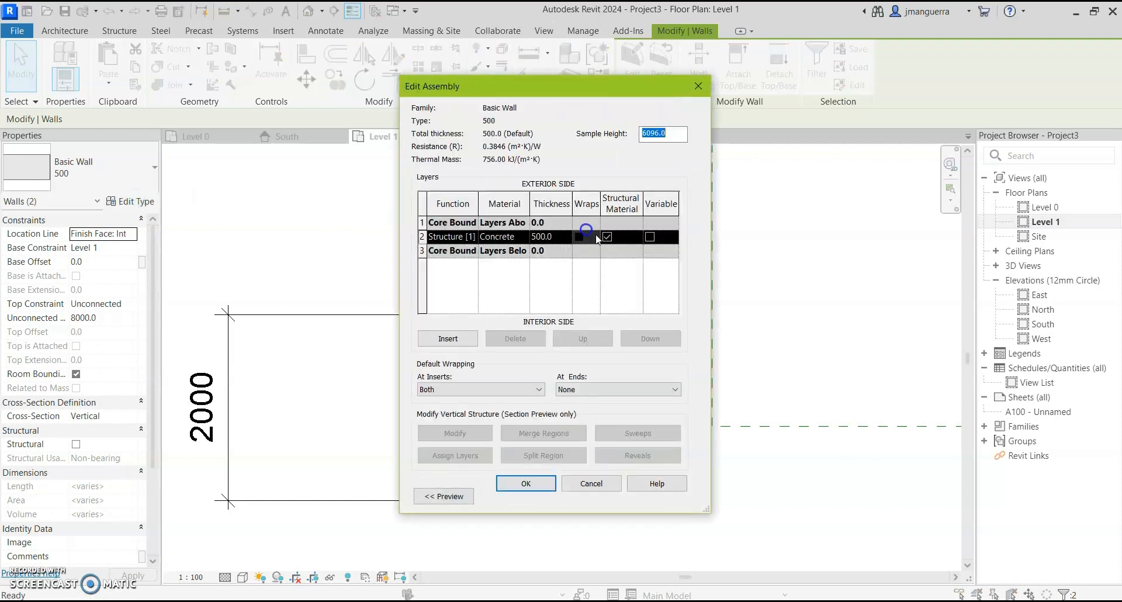
pyautogui.click(568, 236)
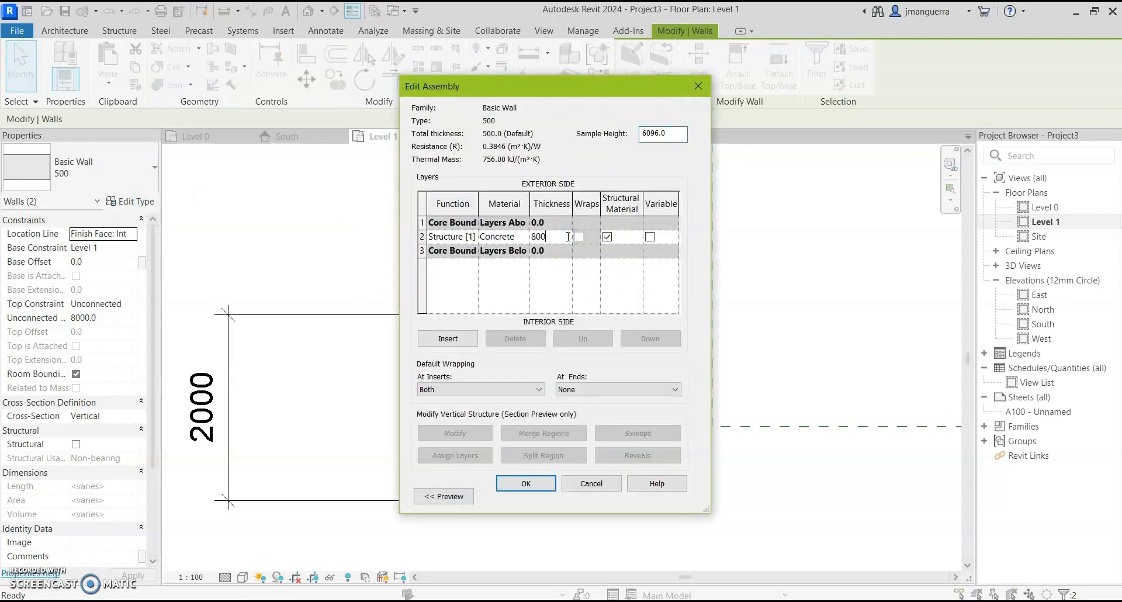
pyautogui.click(530, 486)
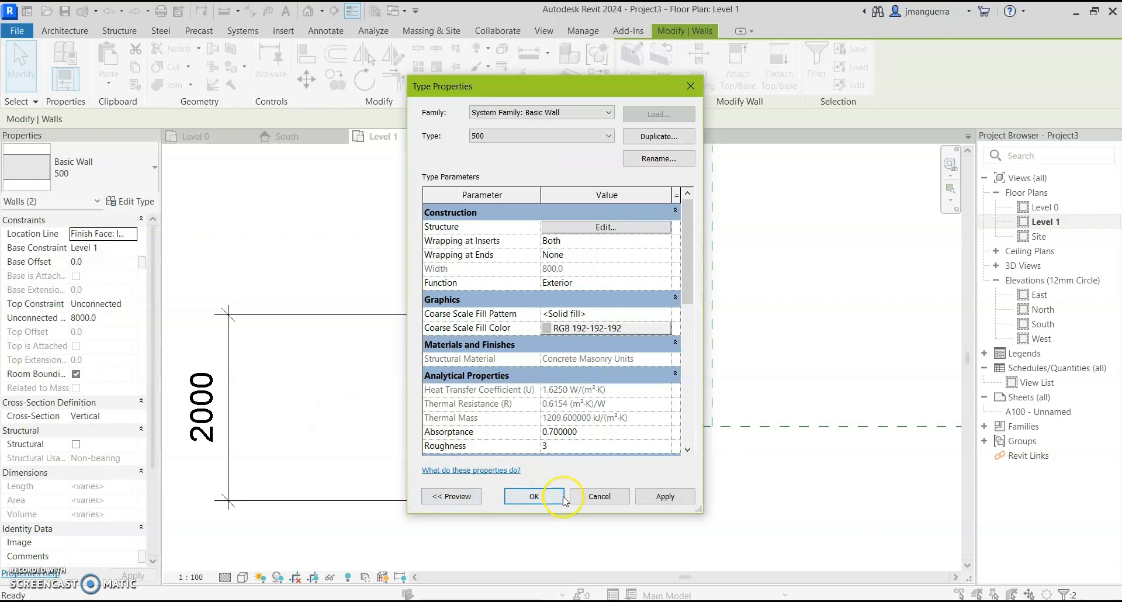
pyautogui.click(562, 496)
pyautogui.click(333, 399)
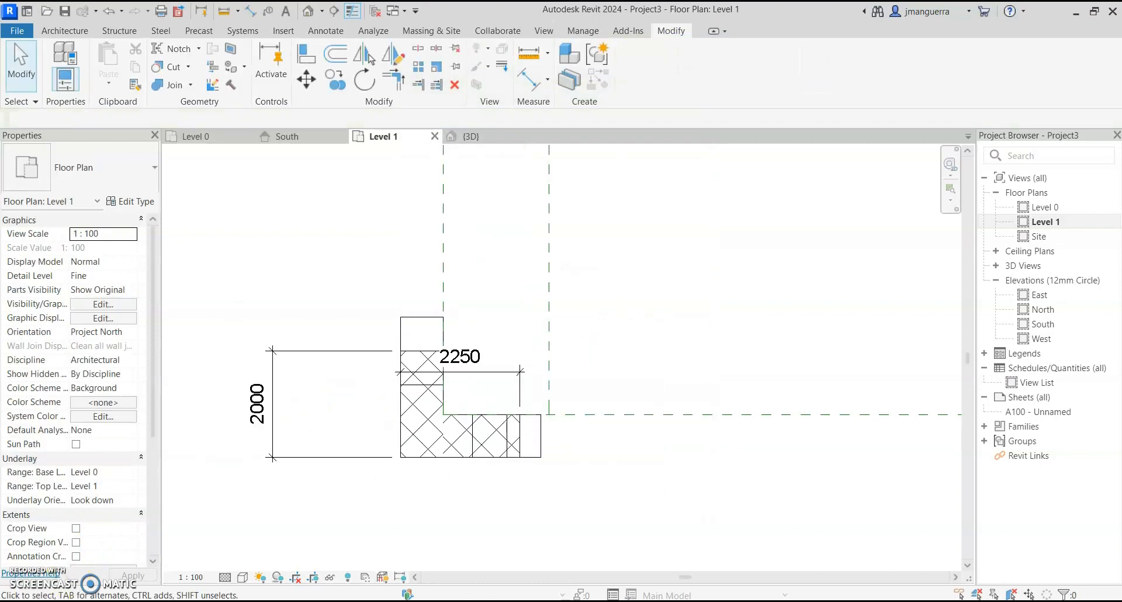
# Mirror a copy of the two corner walls to the lower-right corner about the midpoint of the bottom facade side.
pyautogui.click(397, 406)
pyautogui.keyDown('ctrl'); pyautogui.click(461, 413); pyautogui.keyUp('ctrl')
pyautogui.scroll(-3, 426, 391)
pyautogui.scroll(-4, 525, 397)
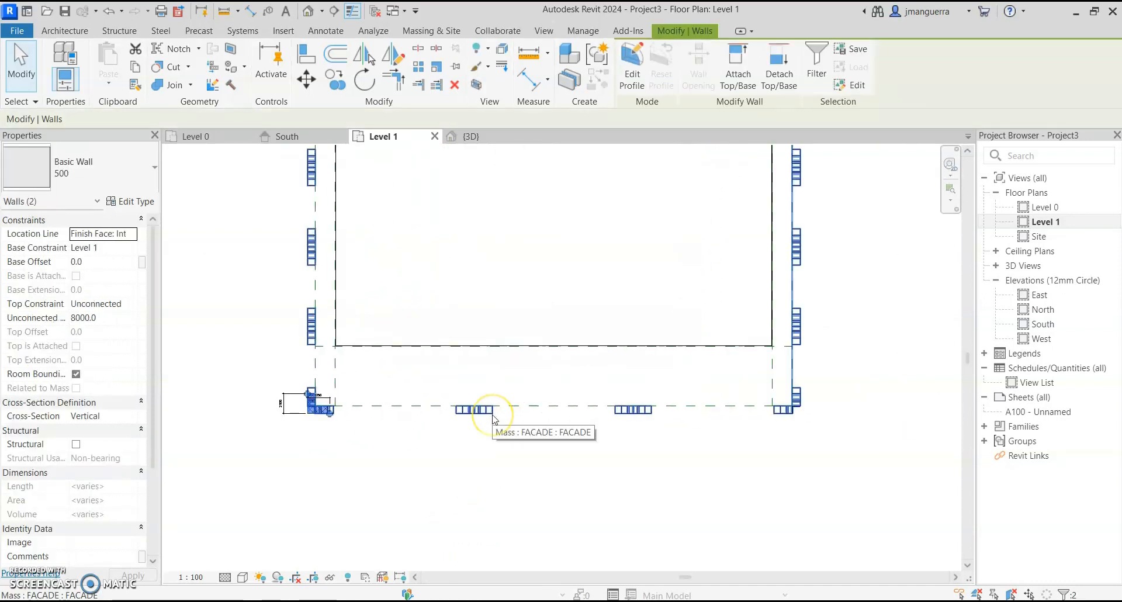
pyautogui.press('d')
pyautogui.press('m')
pyautogui.scroll(1, 520, 409)
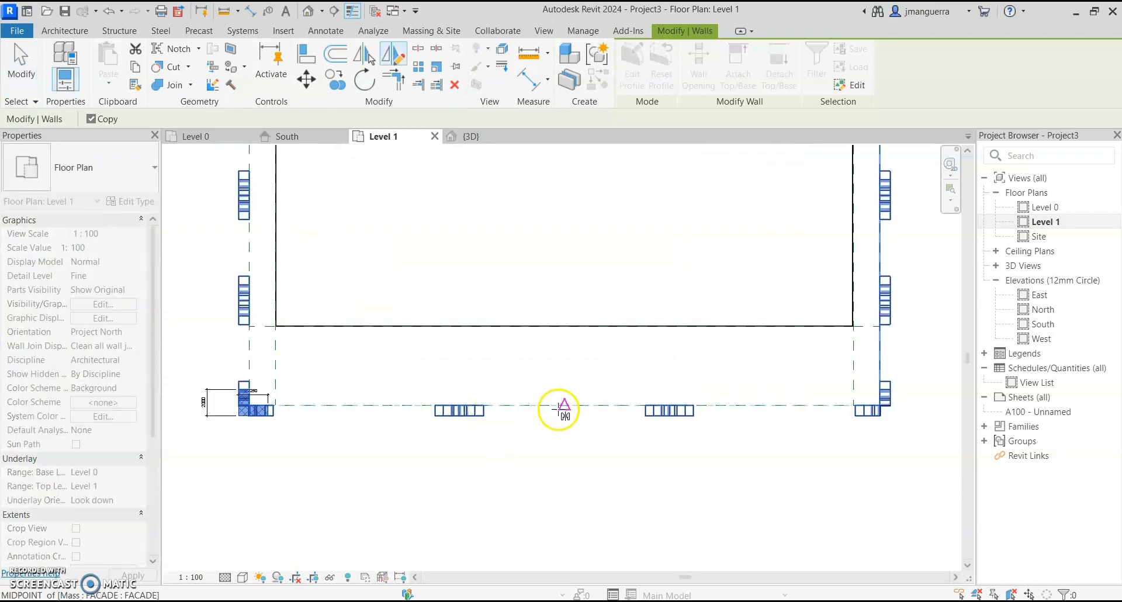
pyautogui.click(561, 410)
pyautogui.click(571, 375)
# Mirror copies of both lower corner wall pairs to the upper corners about the plan's horizontal mid-axis.
pyautogui.scroll(-2, 570, 392)
pyautogui.scroll(2, 376, 376)
pyautogui.press('d')
pyautogui.press('m')
pyautogui.scroll(-2, 370, 359)
pyautogui.scroll(2, 388, 359)
pyautogui.scroll(-2, 394, 370)
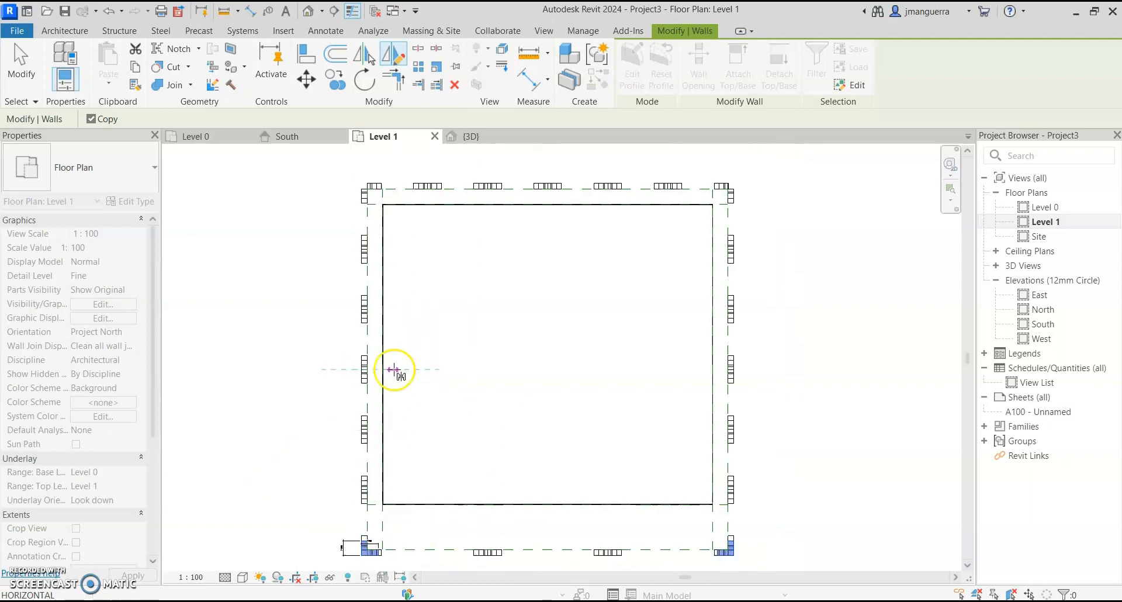
pyautogui.click(394, 369)
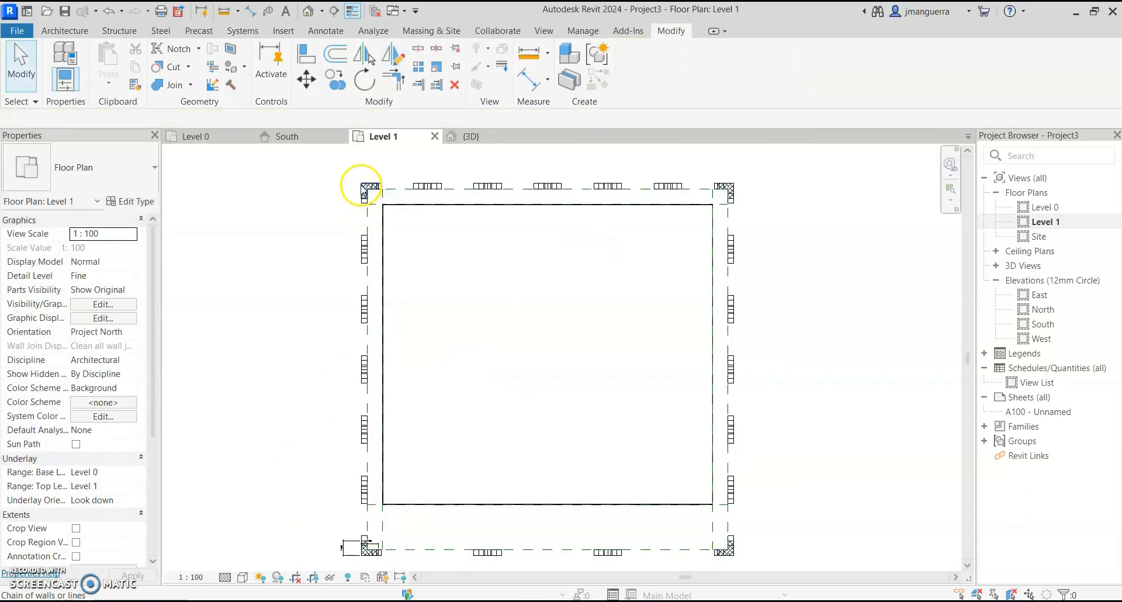
# Select all eight corner walls and set their unconnected height to 200000 mm.
pyautogui.click(362, 190)
pyautogui.keyDown('ctrl'); pyautogui.click(737, 179); pyautogui.keyUp('ctrl')
pyautogui.moveTo(521, 402); pyautogui.dragTo(515, 288, button='middle')
pyautogui.scroll(2, 362, 446)
pyautogui.press('Tab')
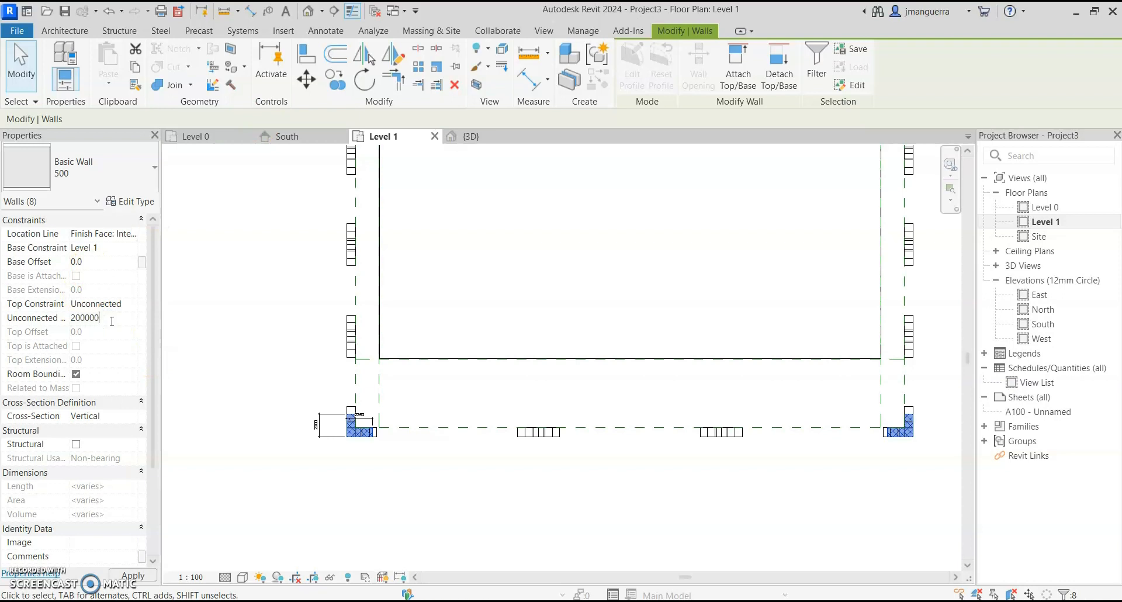
# In the South elevation, copy the left corner wall a short distance inward along the facade.
pyautogui.click(287, 138)
pyautogui.scroll(-3, 529, 408)
pyautogui.click(686, 359)
pyautogui.moveTo(678, 338); pyautogui.dragTo(690, 490, button='middle')
pyautogui.scroll(2, 560, 295)
pyautogui.scroll(2, 466, 320)
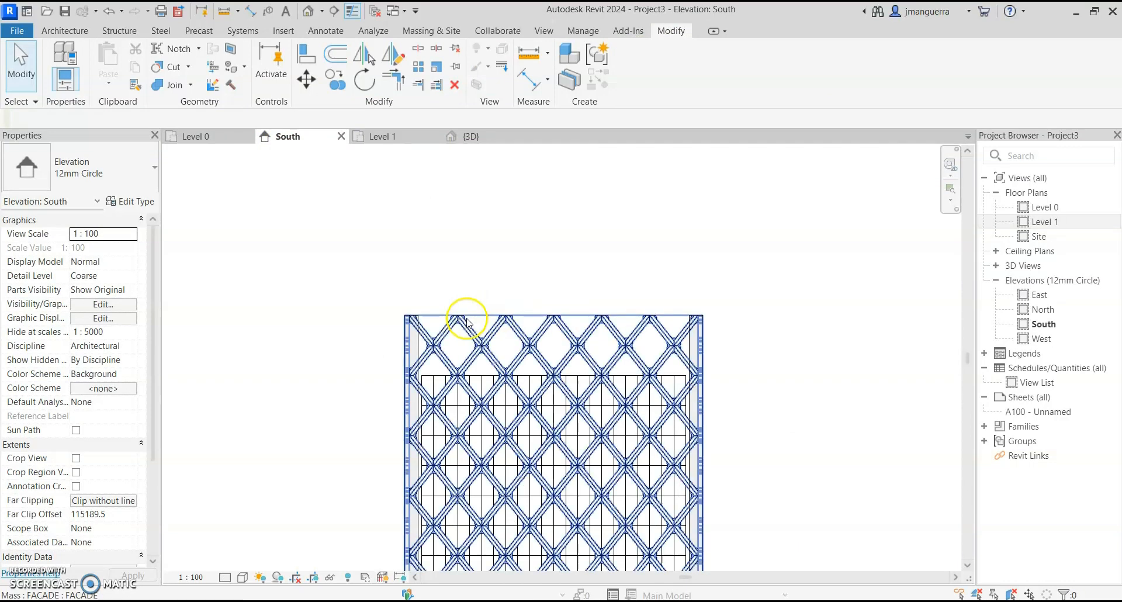
pyautogui.scroll(1, 408, 320)
pyautogui.scroll(2, 344, 320)
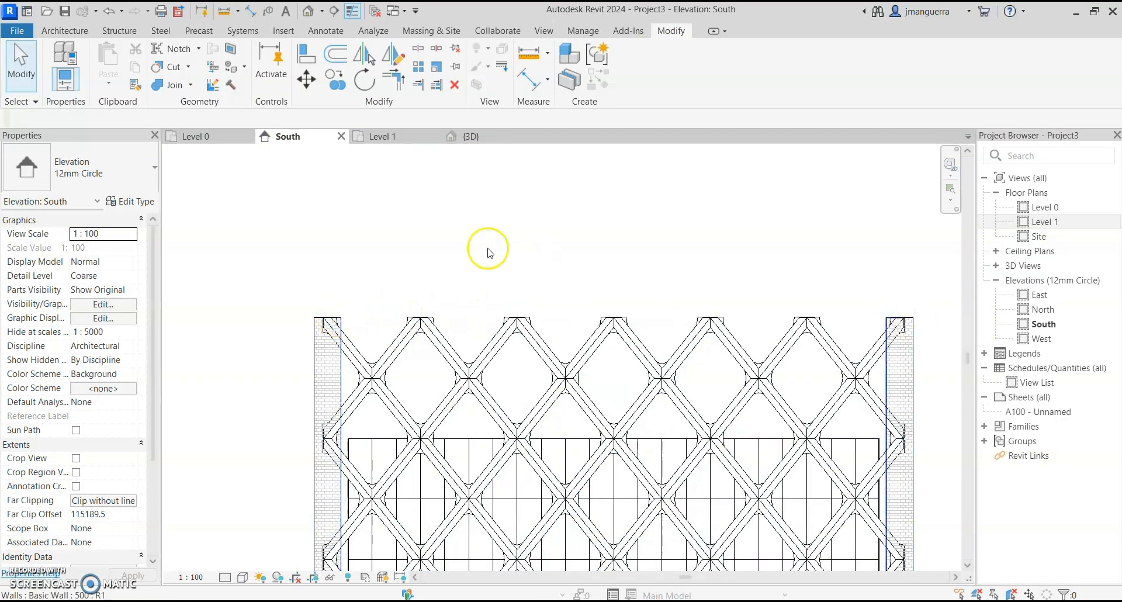
pyautogui.click(336, 348)
pyautogui.scroll(2, 342, 318)
pyautogui.moveTo(340, 319); pyautogui.dragTo(427, 319)
# Draw a horizontal reference plane across the full facade width, slightly below the tower's top edge.
pyautogui.scroll(-4, 426, 319)
pyautogui.press('r')
pyautogui.press('p')
pyautogui.click(353, 334)
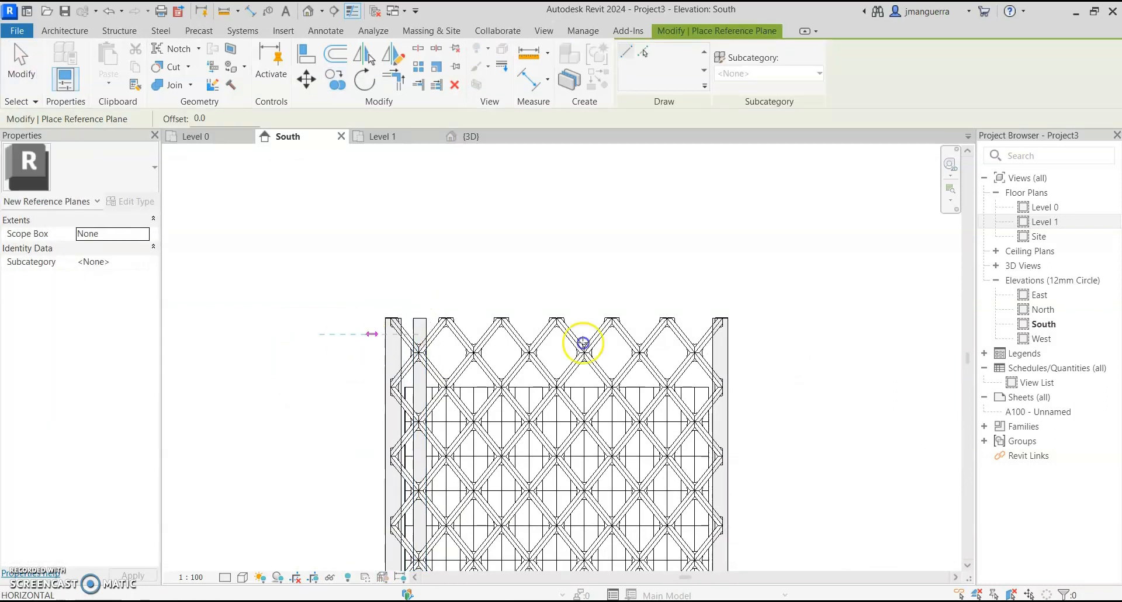
pyautogui.click(750, 340)
pyautogui.press('Escape')
pyautogui.press('Escape')
# Raise the base of the copied wall to the reference plane near the tower's top, leaving only a short upper piece.
pyautogui.scroll(4, 416, 327)
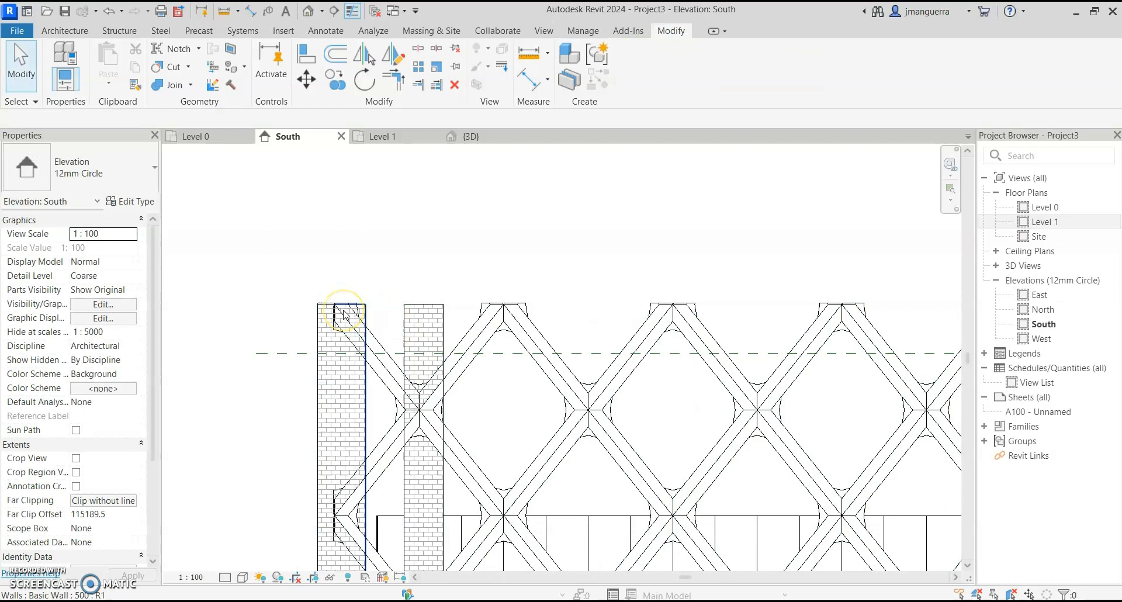
pyautogui.click(442, 305)
pyautogui.scroll(-7, 429, 281)
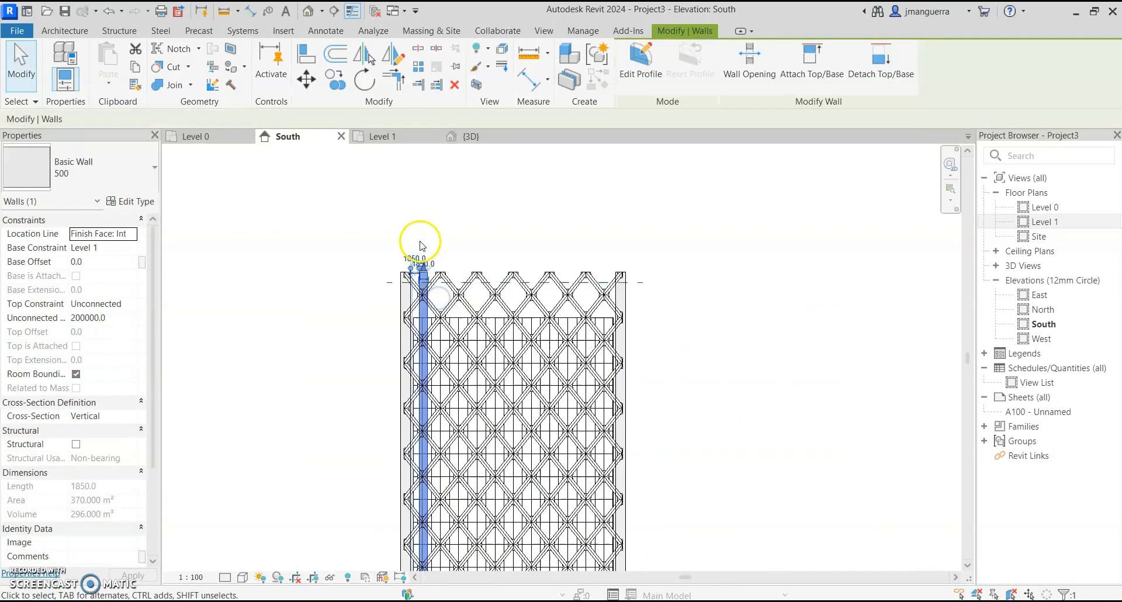
pyautogui.moveTo(684, 393); pyautogui.dragTo(687, 254, button='middle')
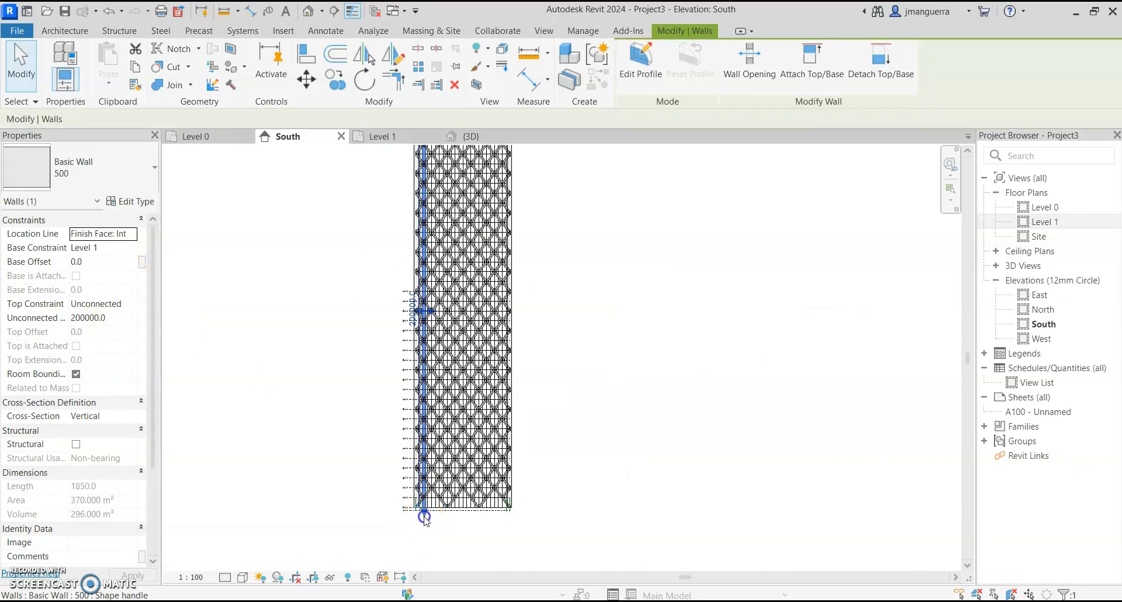
pyautogui.scroll(5, 372, 319)
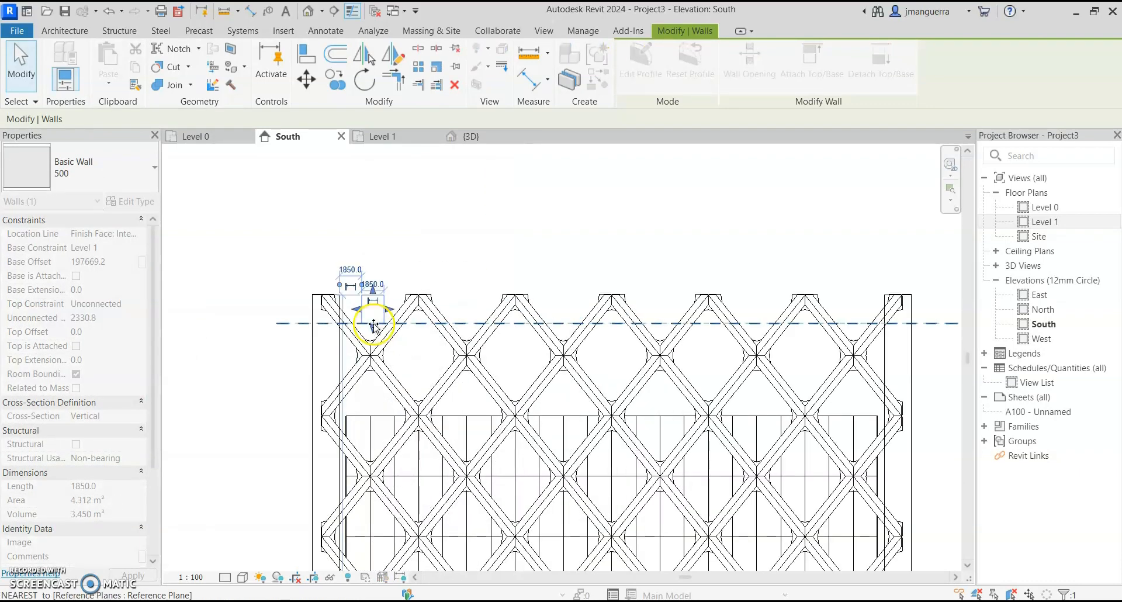
pyautogui.scroll(5, 372, 318)
pyautogui.press('Escape')
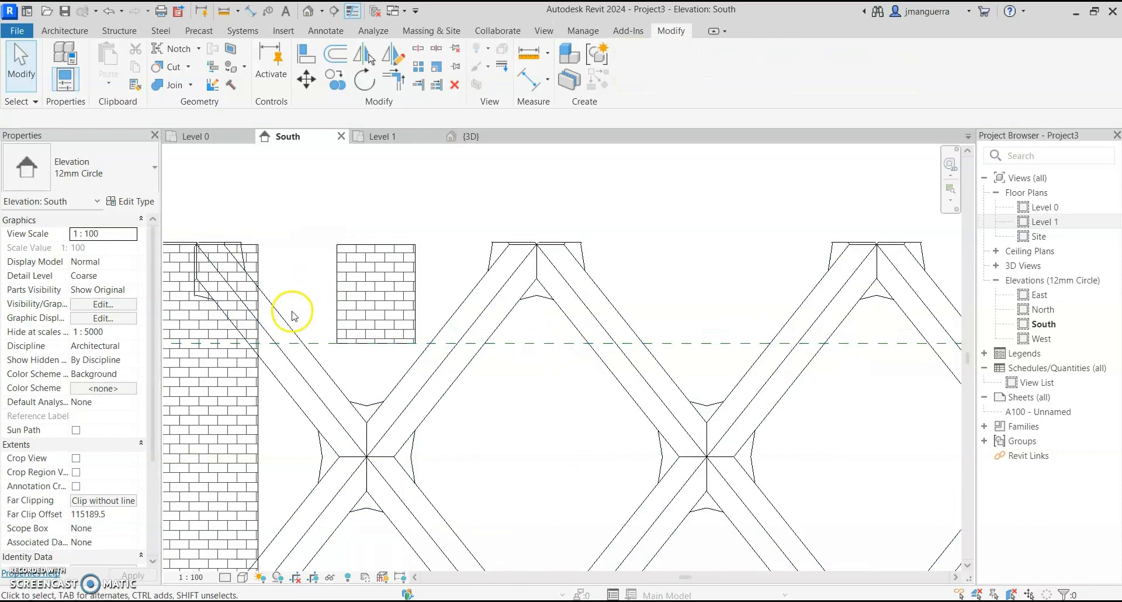
# Copy the horizontal reference plane up to the tower's top edge.
pyautogui.click(289, 344)
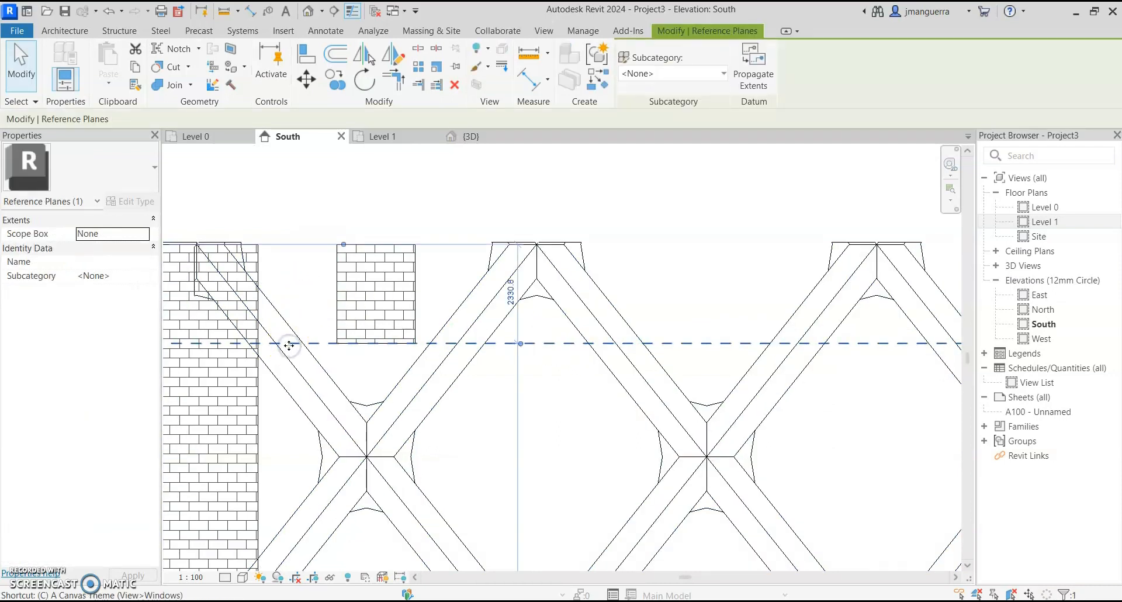
pyautogui.scroll(2, 289, 345)
pyautogui.press('c')
pyautogui.press('o')
pyautogui.click(245, 343)
pyautogui.click(245, 191)
pyautogui.press('Escape')
pyautogui.press('Escape')
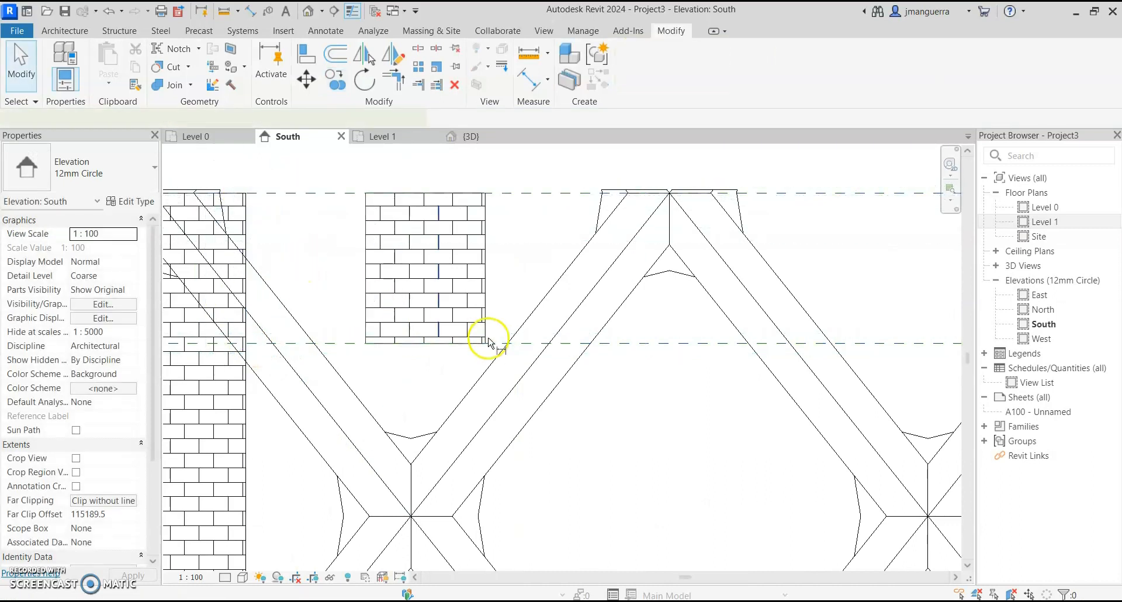
# Add a linear dimension between the lower and upper horizontal reference planes near the tower's top.
pyautogui.press('d')
pyautogui.press('i')
pyautogui.click(606, 343)
pyautogui.click(550, 218)
pyautogui.press('Escape')
pyautogui.press('Escape')
# Try a 1500 mm spacing between the two top reference planes and change it to 1200 mm.
pyautogui.click(653, 339)
pyautogui.click(546, 272)
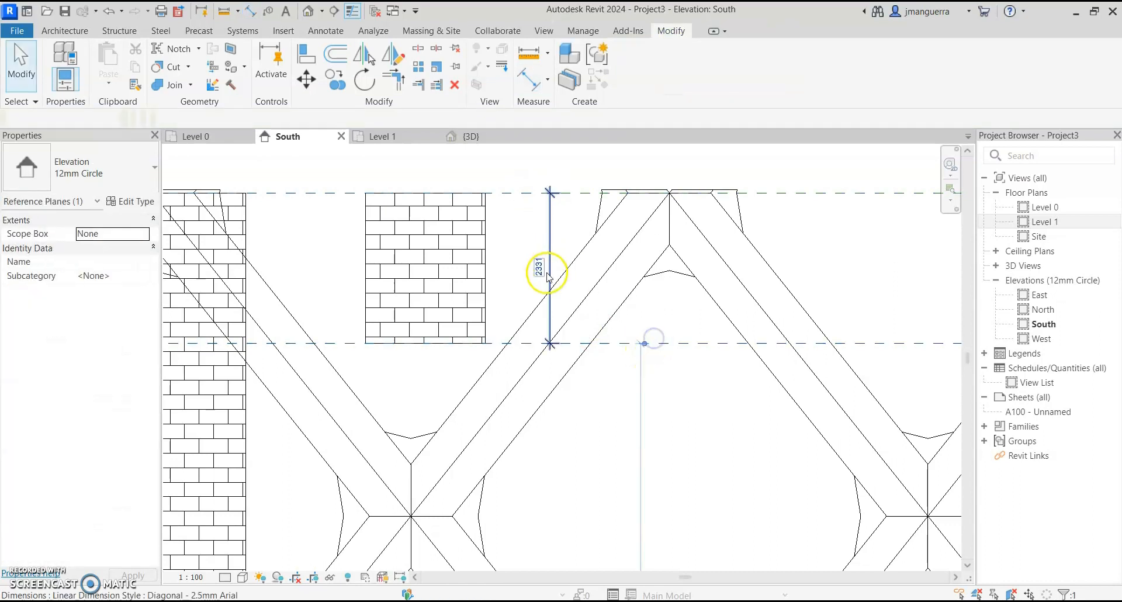
pyautogui.click(547, 272)
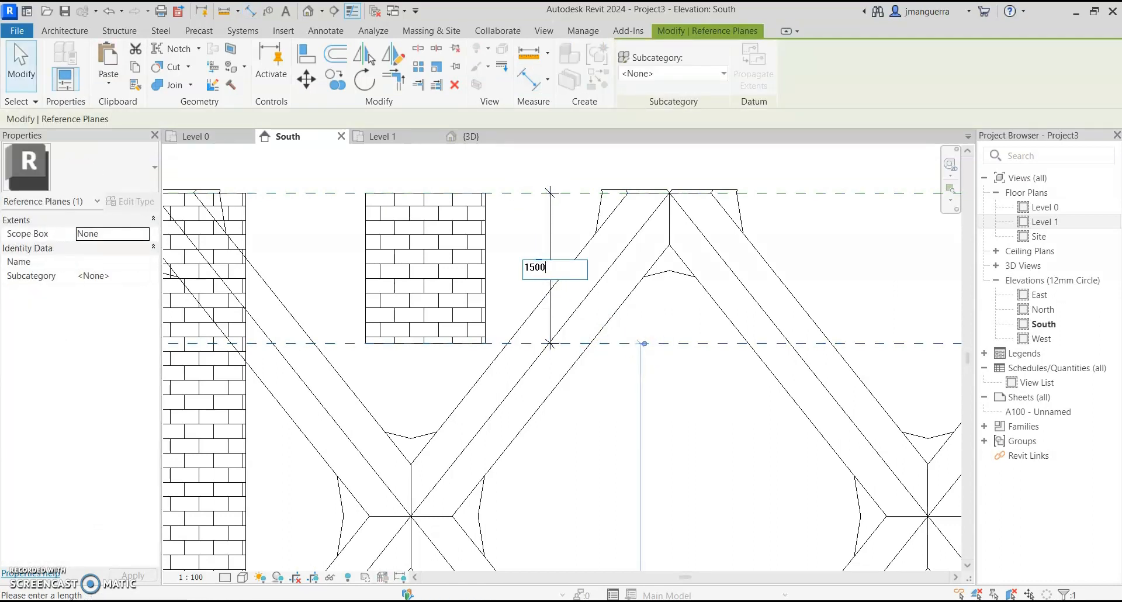
pyautogui.press('Return')
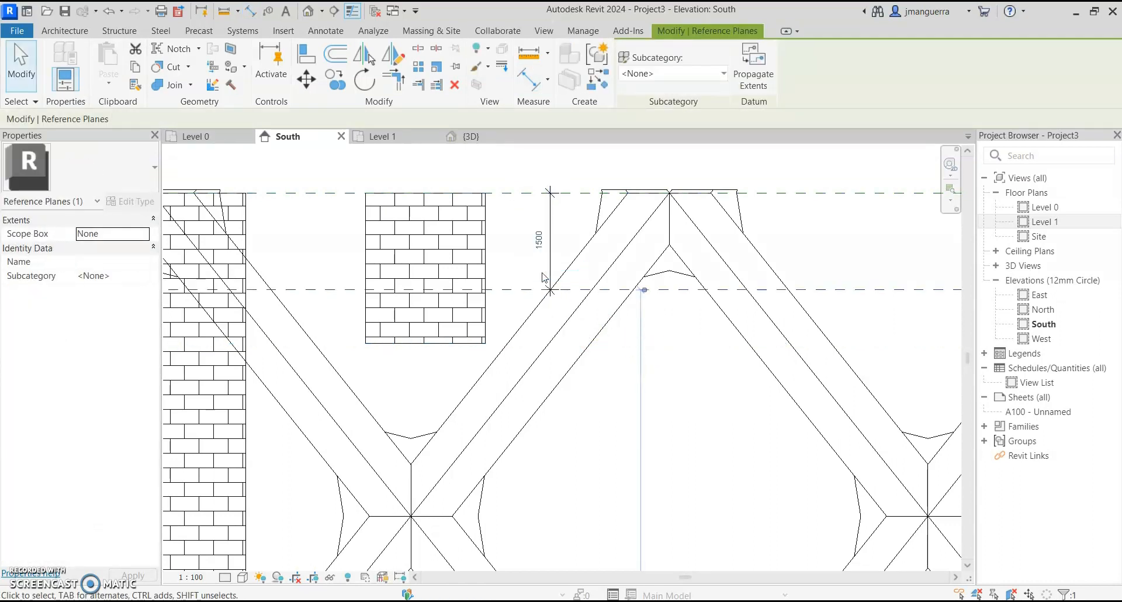
pyautogui.click(534, 240)
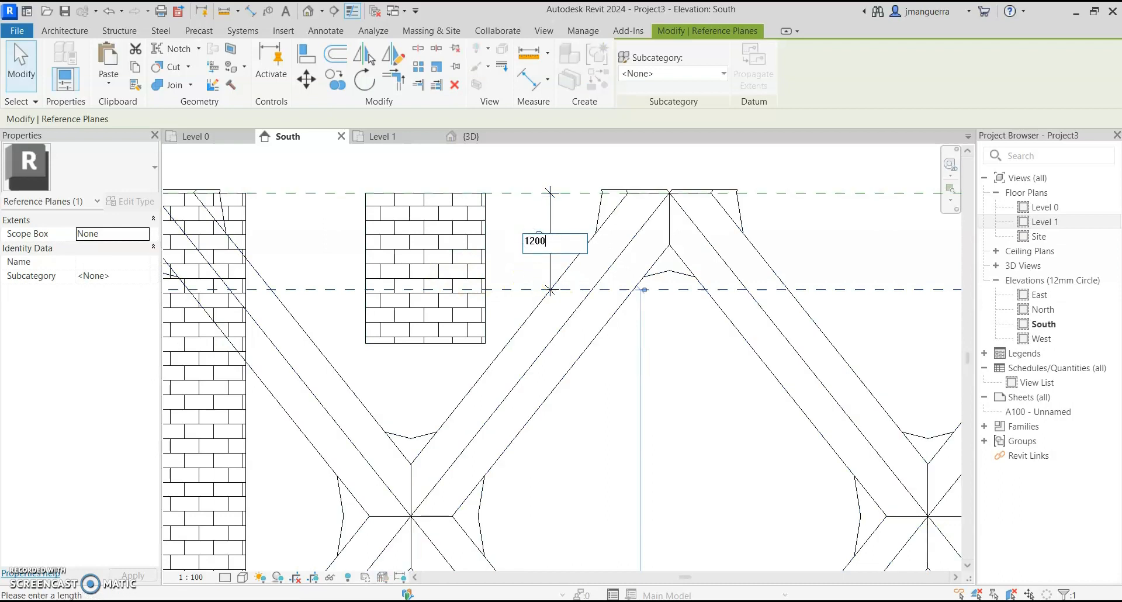
pyautogui.write('1200')
pyautogui.press('Return')
pyautogui.click(493, 273)
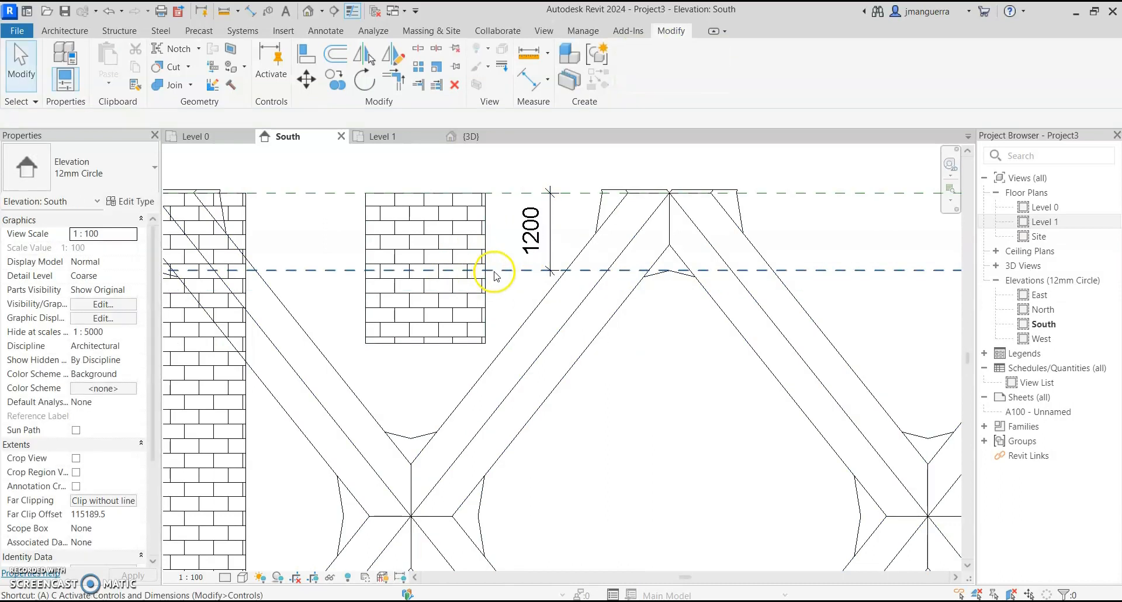
# Align the base of the short upper wall piece with the lower reference plane.
pyautogui.press('a')
pyautogui.press('l')
pyautogui.click(525, 275)
pyautogui.click(450, 343)
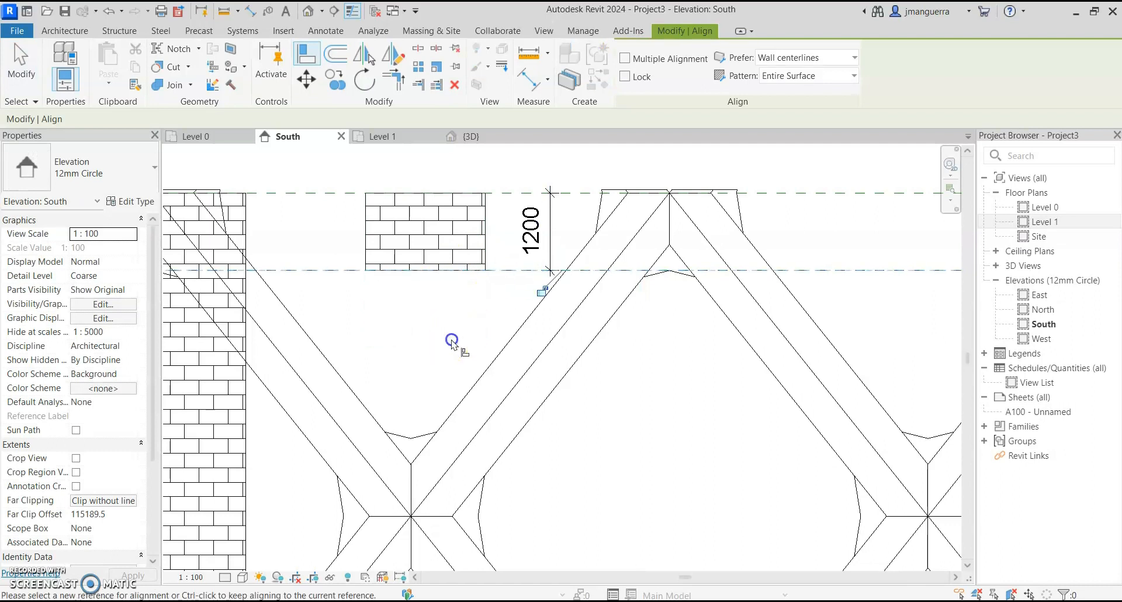
pyautogui.scroll(-3, 438, 304)
pyautogui.press('Escape')
# Stretch both ends of the short upper wall so it spans the south facade between the corner walls.
pyautogui.click(398, 260)
pyautogui.moveTo(398, 260); pyautogui.dragTo(330, 260)
pyautogui.scroll(-2, 330, 262)
pyautogui.moveTo(414, 263); pyautogui.dragTo(931, 243)
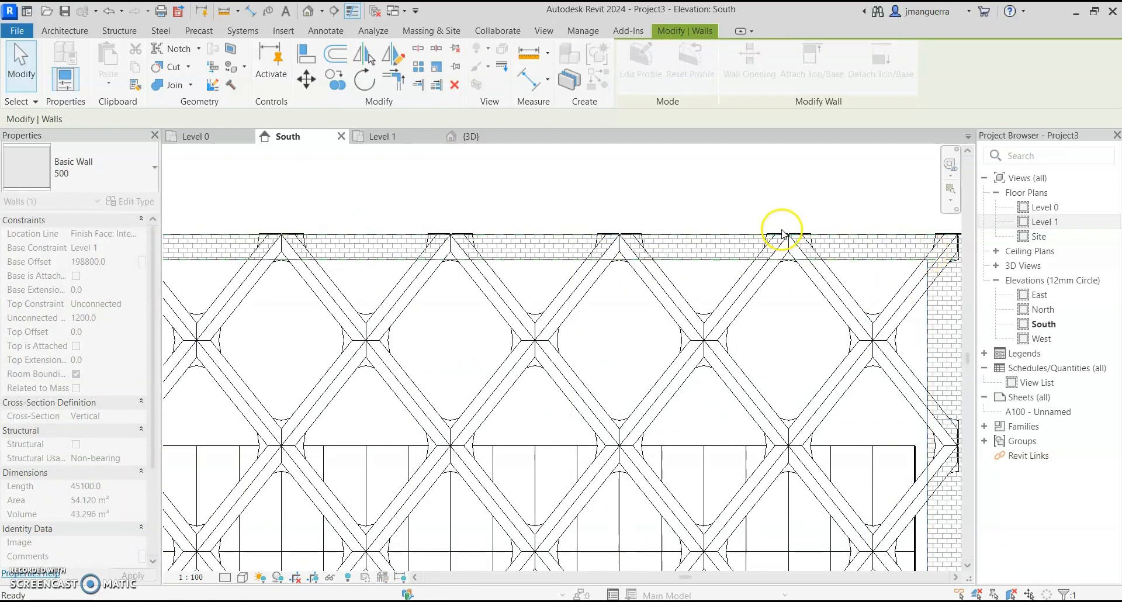
pyautogui.scroll(-2, 782, 232)
pyautogui.press('Escape')
# Examine the depth of the top wall band against the facade in the 3D view and return to the South elevation.
pyautogui.click(485, 136)
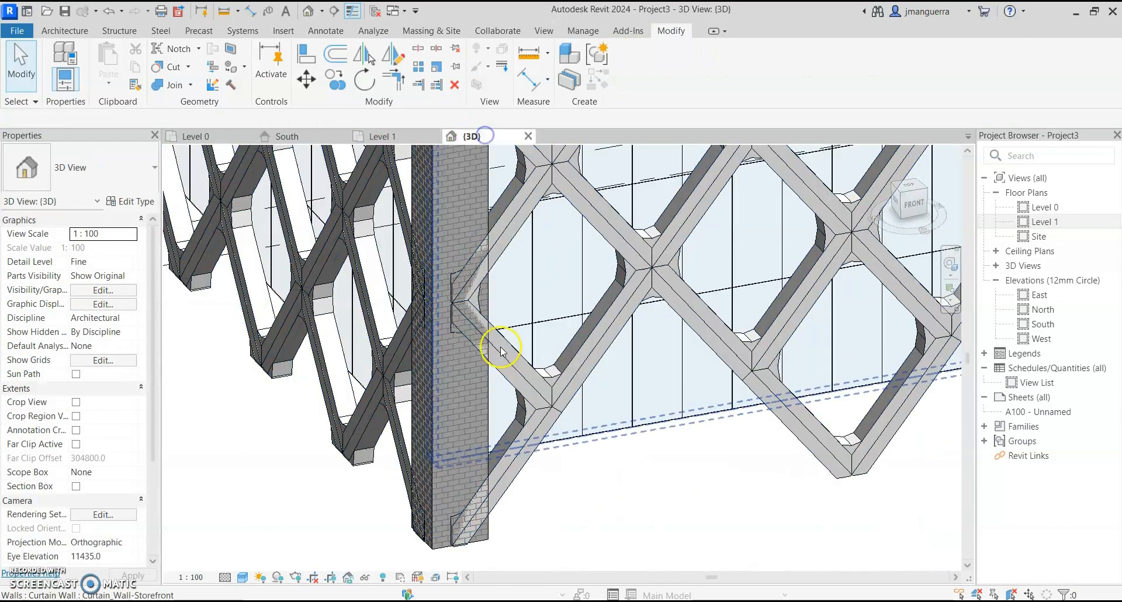
pyautogui.scroll(-8, 507, 481)
pyautogui.moveTo(717, 334); pyautogui.dragTo(738, 401, button='middle')
pyautogui.scroll(10, 501, 343)
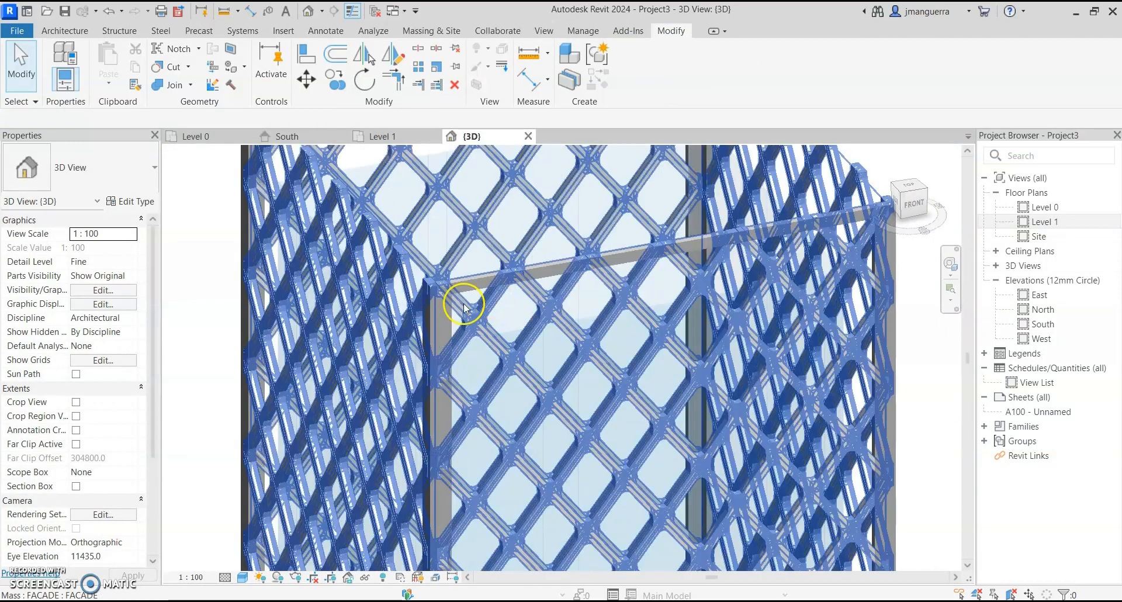
pyautogui.scroll(5, 463, 307)
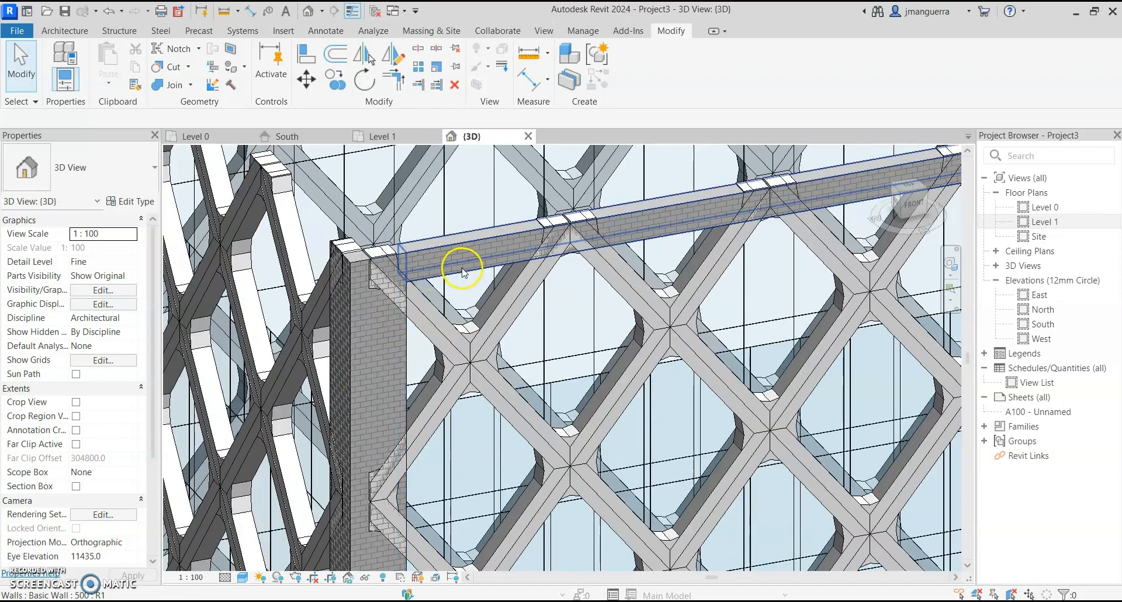
pyautogui.click(461, 268)
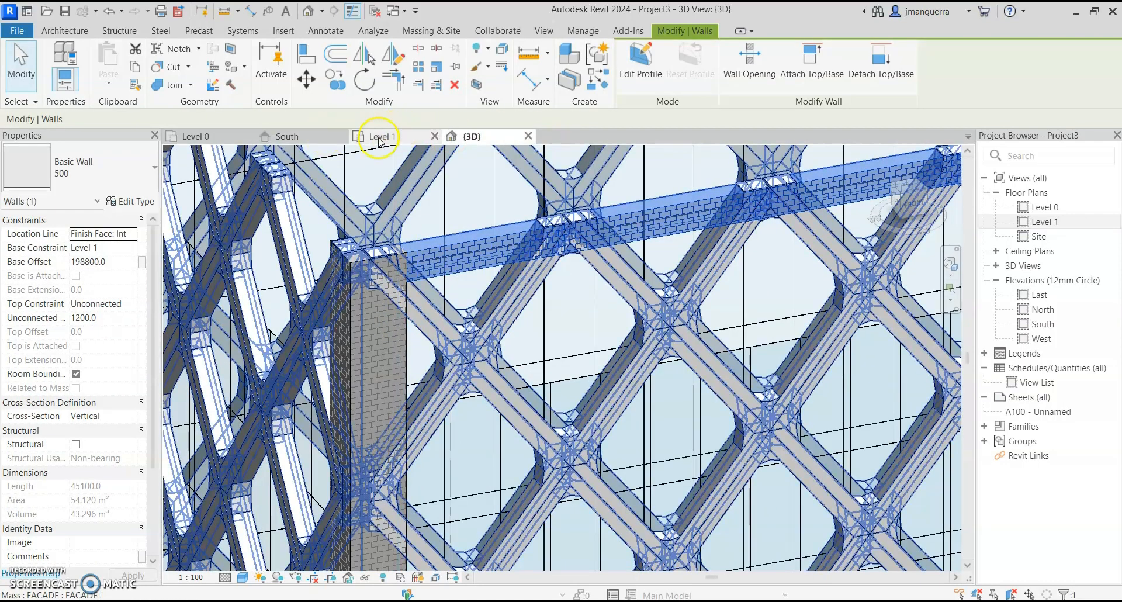
pyautogui.click(317, 136)
pyautogui.scroll(5, 508, 257)
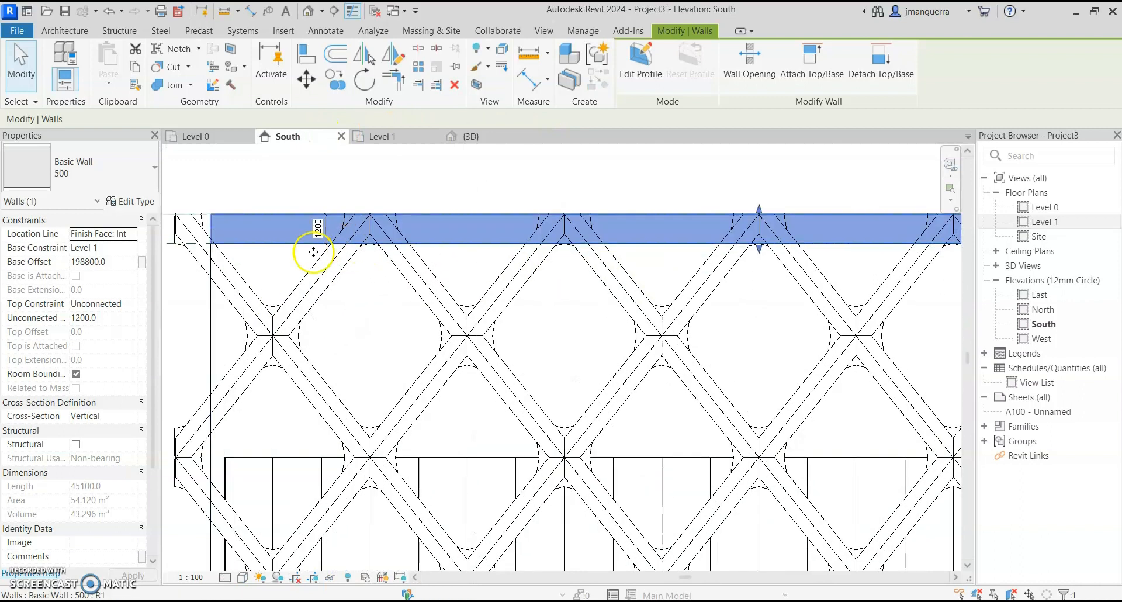
pyautogui.click(275, 276)
# Try a 200 mm spacing between the two top reference planes and undo it.
pyautogui.moveTo(276, 277); pyautogui.dragTo(514, 291, button='middle')
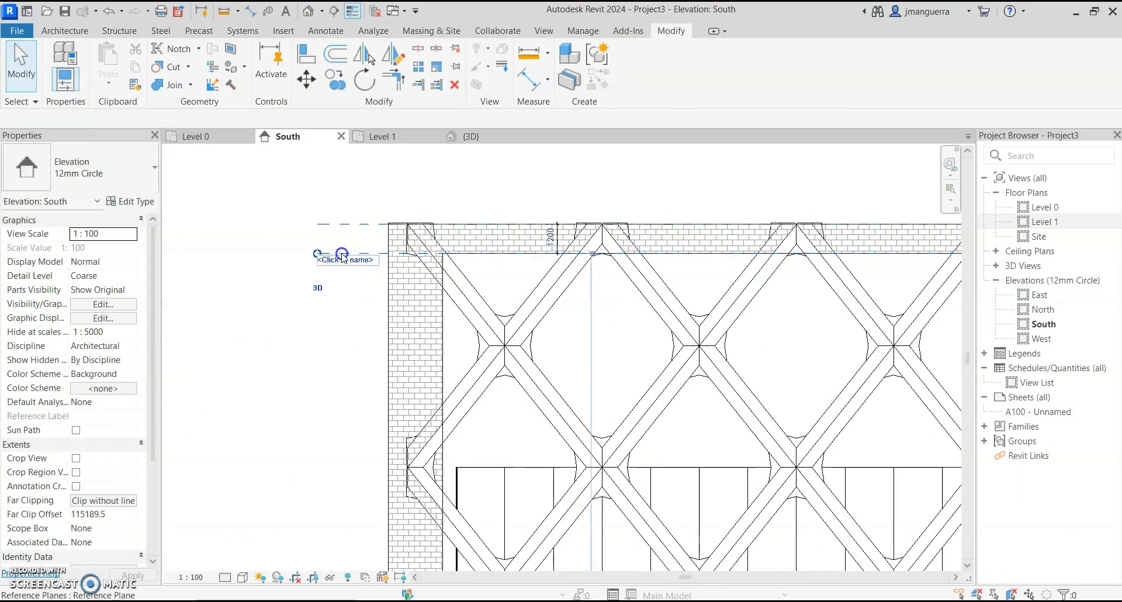
pyautogui.click(343, 257)
pyautogui.click(550, 237)
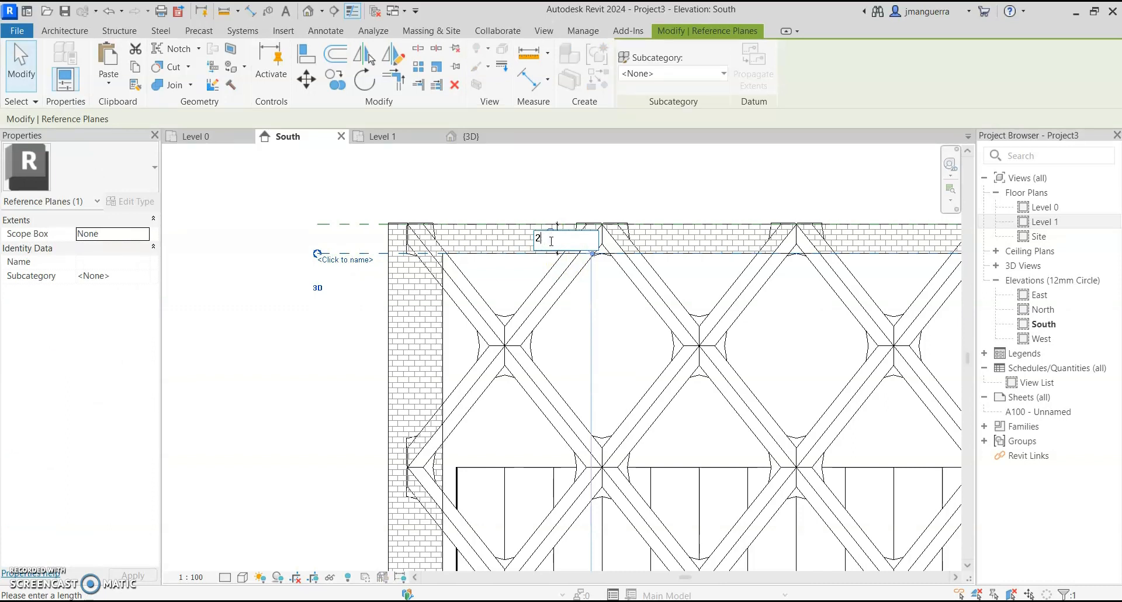
pyautogui.press('Return')
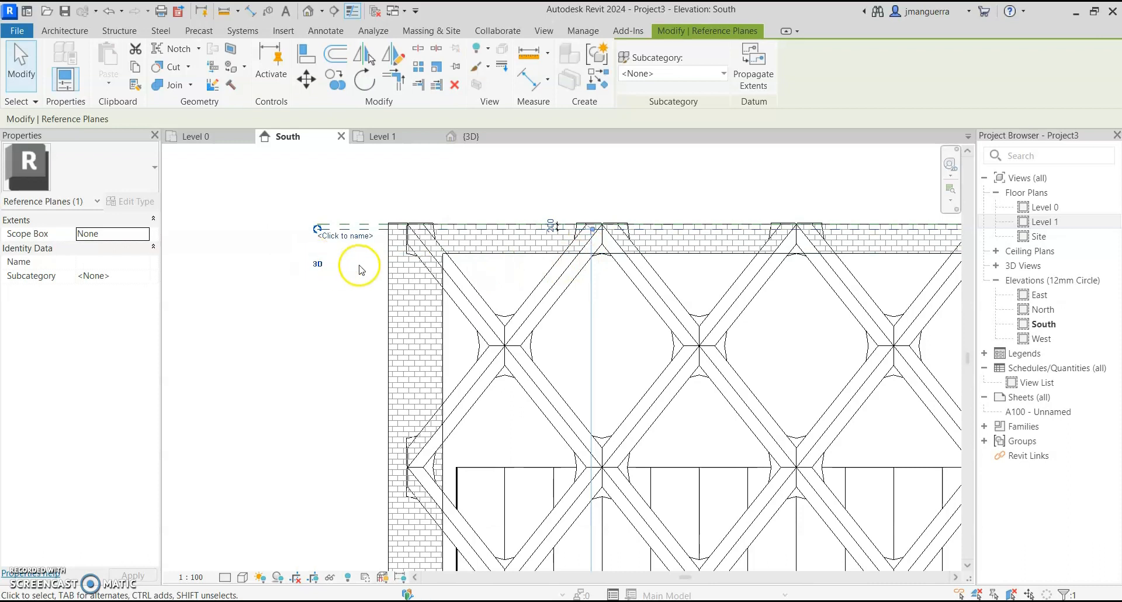
pyautogui.hotkey('ctrl', 'z')
# Set the spacing between the top reference planes to 2000 mm and extend the wall band's base down to the lower plane.
pyautogui.click(339, 252)
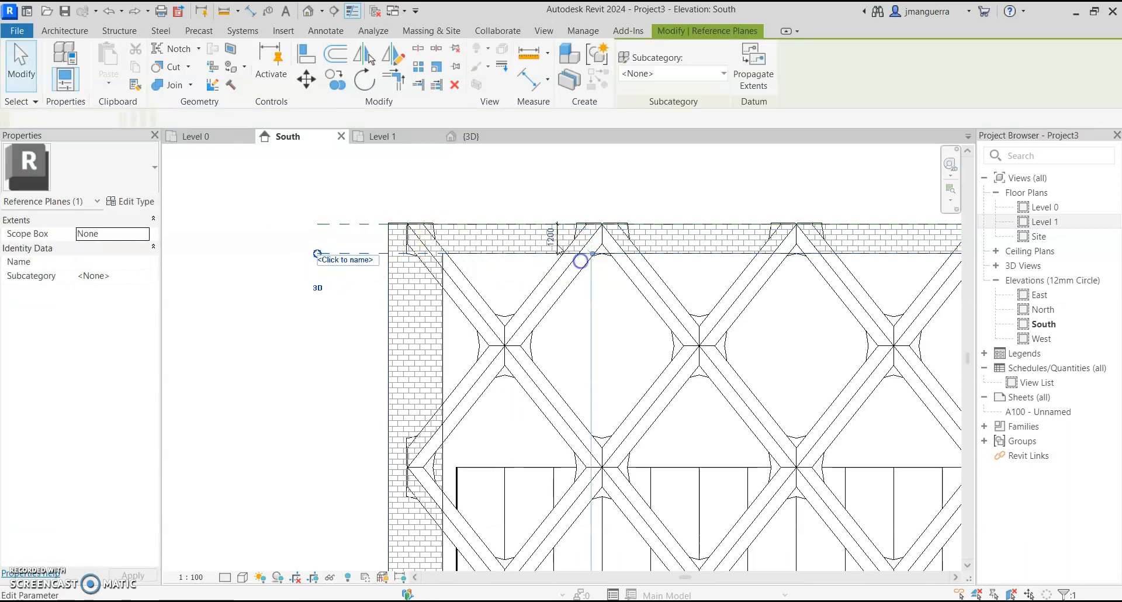
pyautogui.click(549, 234)
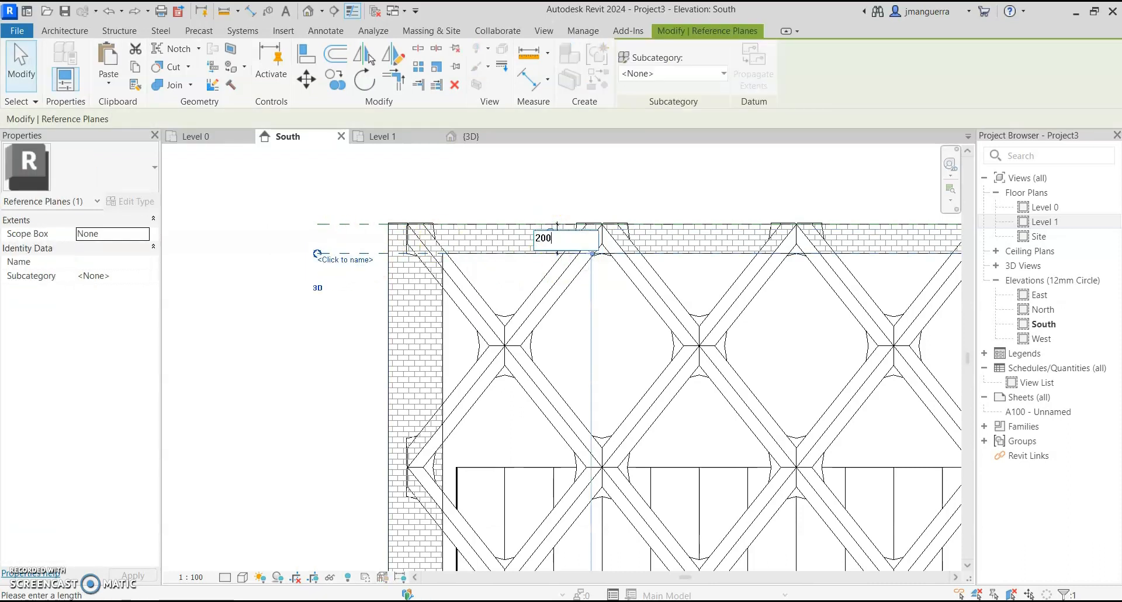
pyautogui.press('Return')
pyautogui.click(508, 255)
pyautogui.moveTo(859, 279); pyautogui.dragTo(545, 285, button='middle')
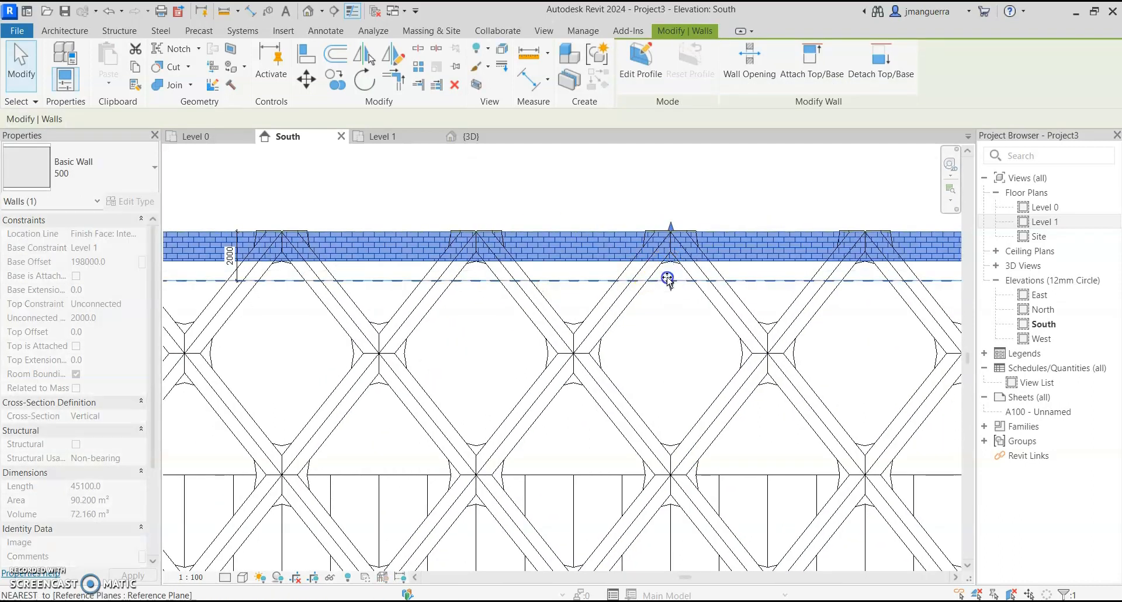
pyautogui.press('Escape')
# In the 3D view seen from above, copy the south top wall band to the opposite side of the tower.
pyautogui.scroll(-3, 626, 202)
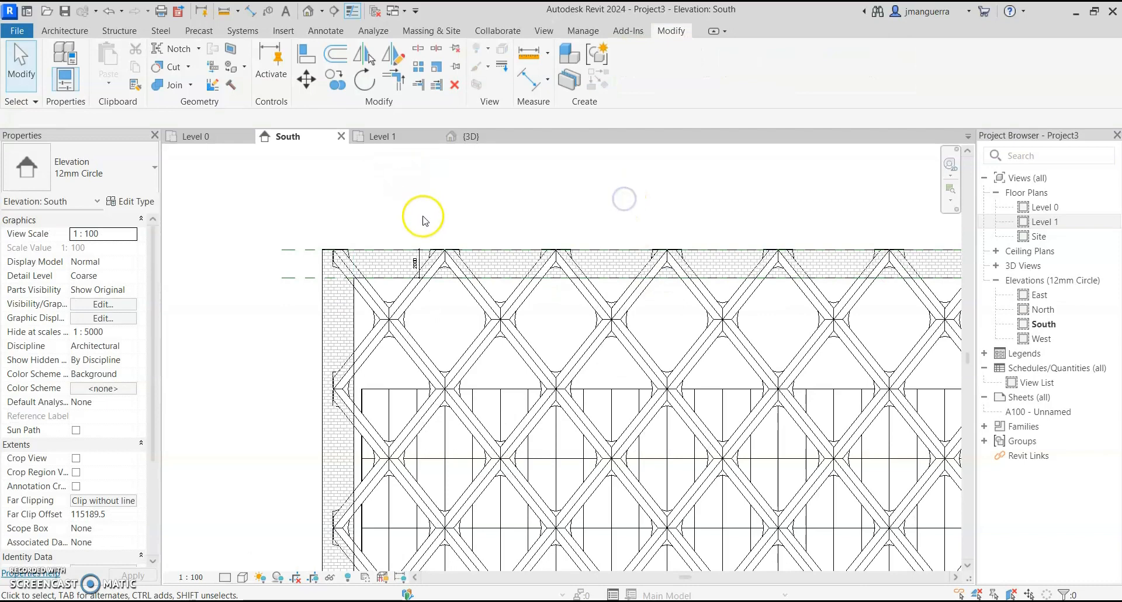
pyautogui.click(468, 136)
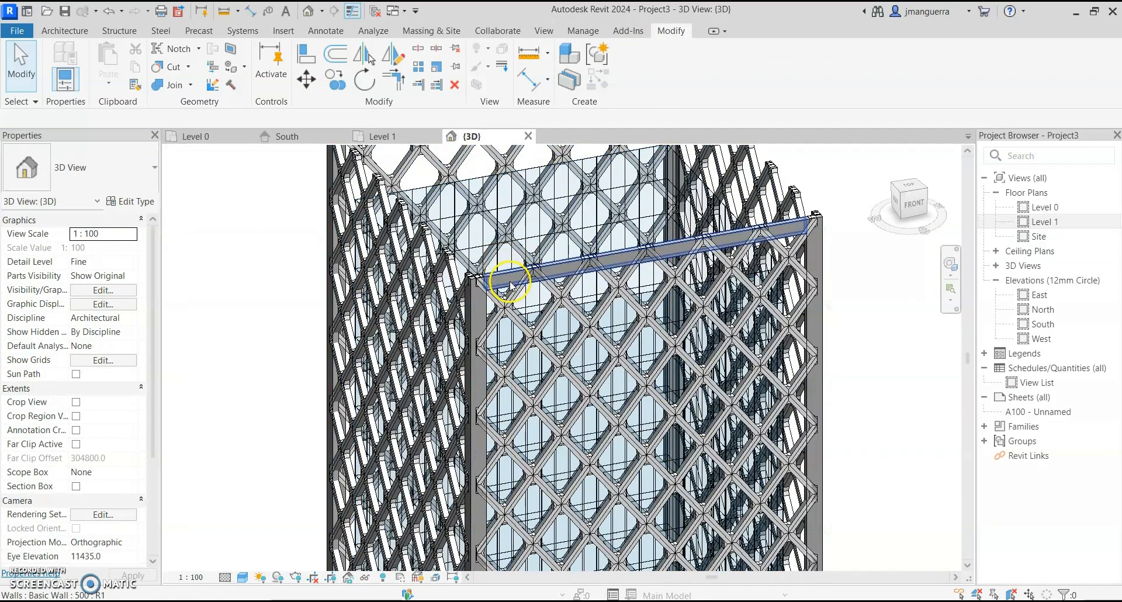
pyautogui.click(502, 276)
pyautogui.click(907, 195)
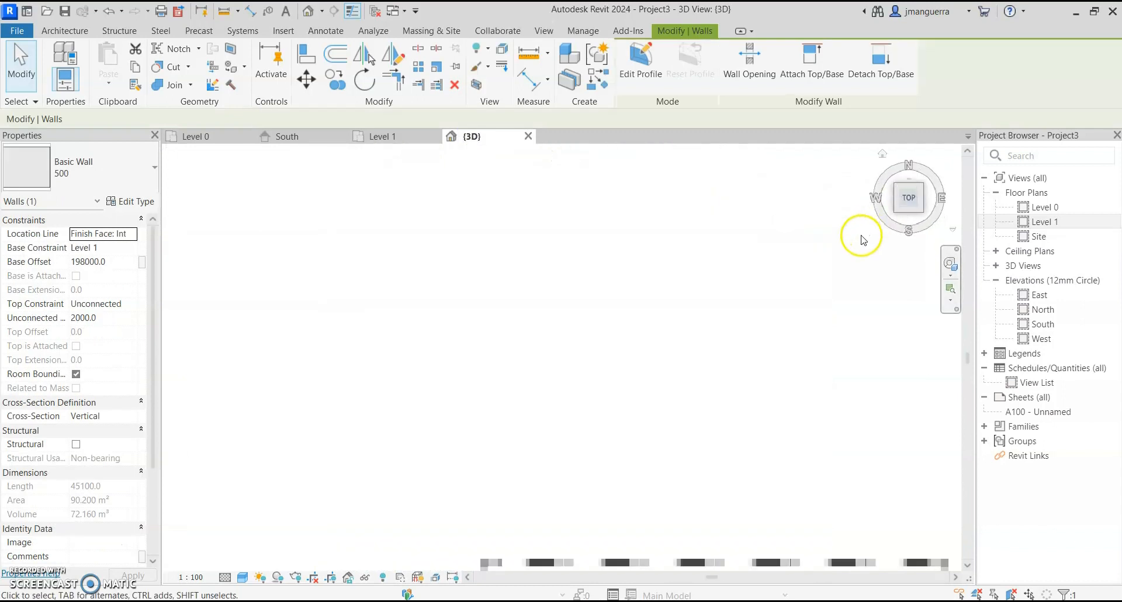
pyautogui.press('c')
pyautogui.press('o')
pyautogui.click(651, 358)
pyautogui.scroll(-3, 642, 357)
pyautogui.click(628, 196)
# Make another copy of the top wall band and rotate it to run along the tower's side facade.
pyautogui.press('c')
pyautogui.press('o')
pyautogui.click(649, 183)
pyautogui.click(586, 355)
pyautogui.press('r')
pyautogui.press('o')
# Move the rotated wall band into position between the corner walls of the side facade.
pyautogui.press('m')
pyautogui.press('v')
pyautogui.click(518, 215)
pyautogui.scroll(5, 356, 175)
pyautogui.click(266, 194)
pyautogui.click(451, 205)
pyautogui.click(368, 239)
# Copy the side wall band to the opposite side facade, completing the band around the tower's top.
pyautogui.press('c')
pyautogui.press('o')
pyautogui.moveTo(409, 409); pyautogui.dragTo(978, 439, button='middle')
pyautogui.scroll(4, 608, 450)
pyautogui.click(689, 368)
pyautogui.click(21, 61)
# Open the layer structure of the west top band's wall type 500 for editing.
pyautogui.scroll(-4, 350, 374)
pyautogui.keyDown('shift'); pyautogui.moveTo(373, 385); pyautogui.dragTo(488, 232, button='middle'); pyautogui.keyUp('shift')
pyautogui.scroll(-3, 796, 426)
pyautogui.keyDown('shift'); pyautogui.moveTo(797, 426); pyautogui.dragTo(756, 208, button='middle'); pyautogui.keyUp('shift')
pyautogui.scroll(-2, 773, 251)
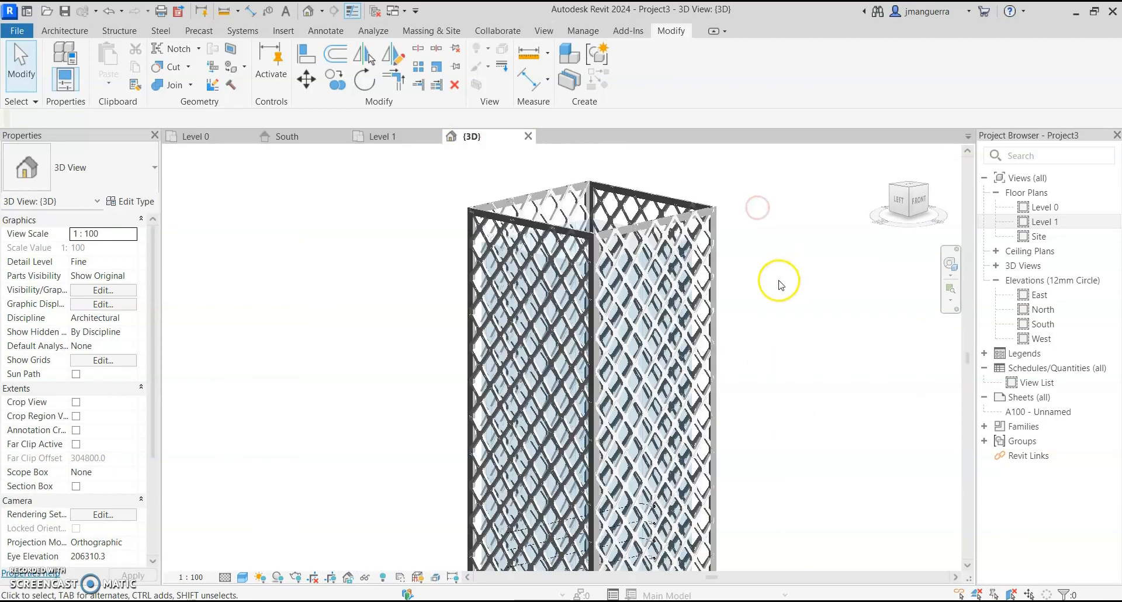
pyautogui.scroll(5, 478, 211)
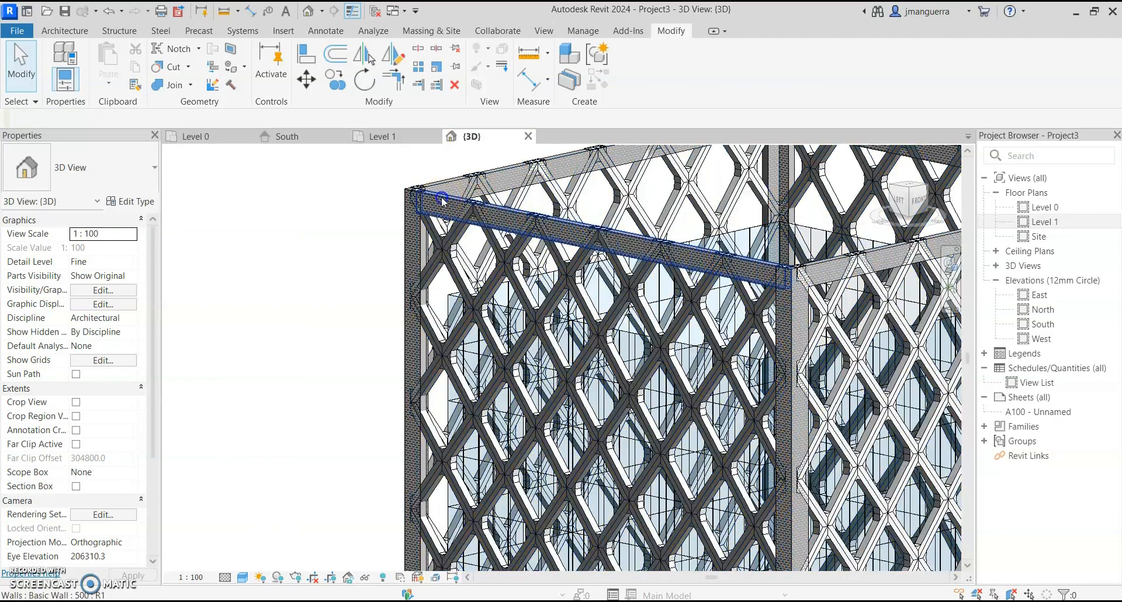
pyautogui.click(443, 200)
pyautogui.click(144, 203)
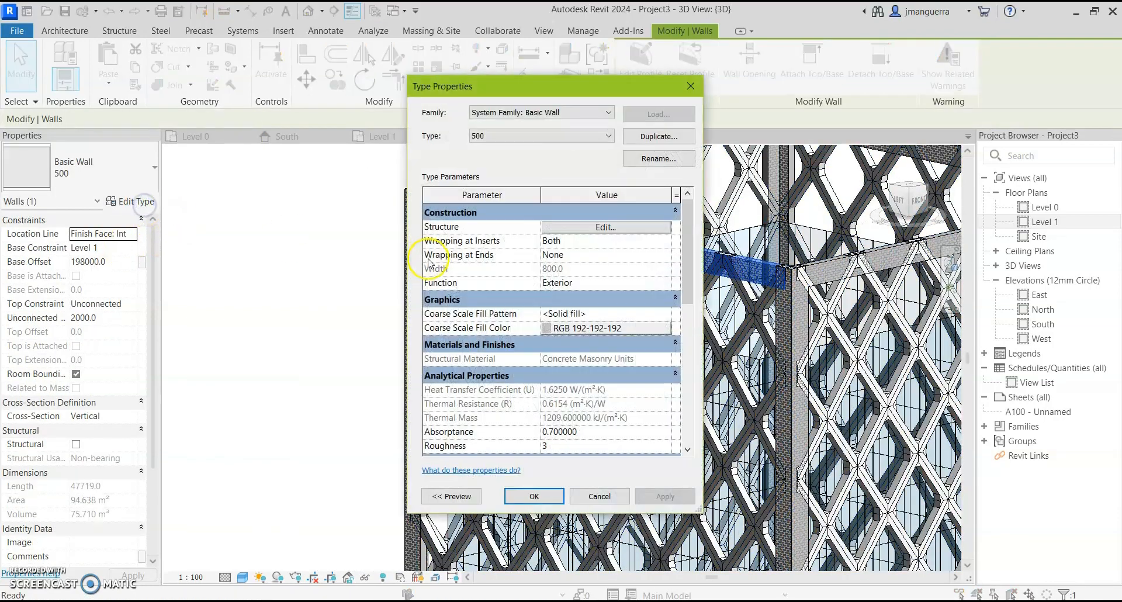
pyautogui.click(645, 230)
# Assign the _FRAME material to the wall type's structure layer and apply the change to all its walls.
pyautogui.click(565, 236)
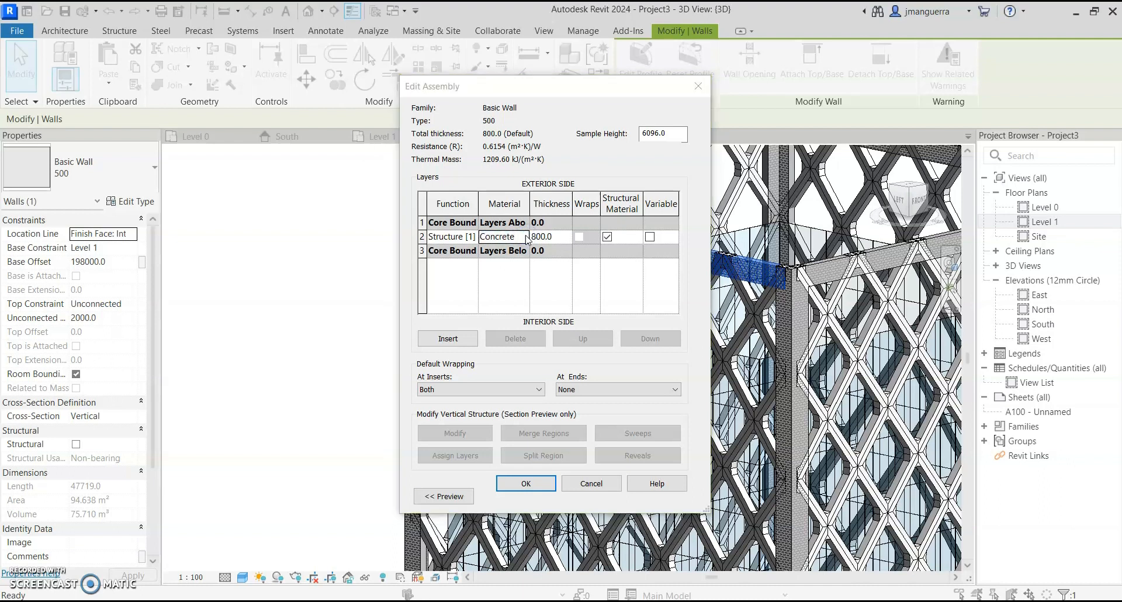
pyautogui.click(527, 237)
pyautogui.scroll(10, 491, 246)
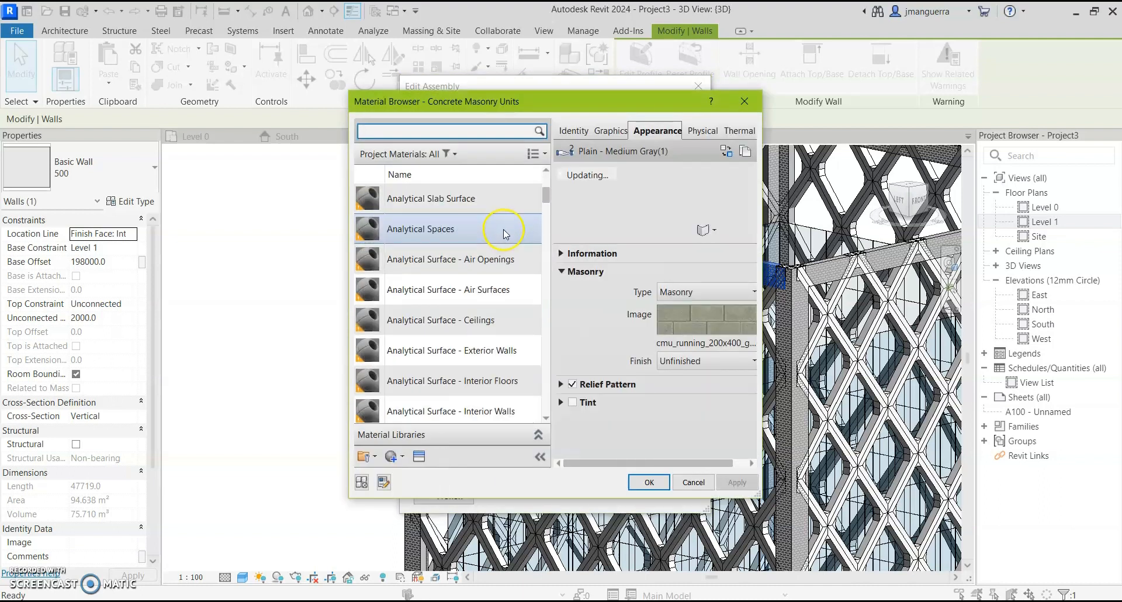
pyautogui.click(428, 200)
pyautogui.click(638, 486)
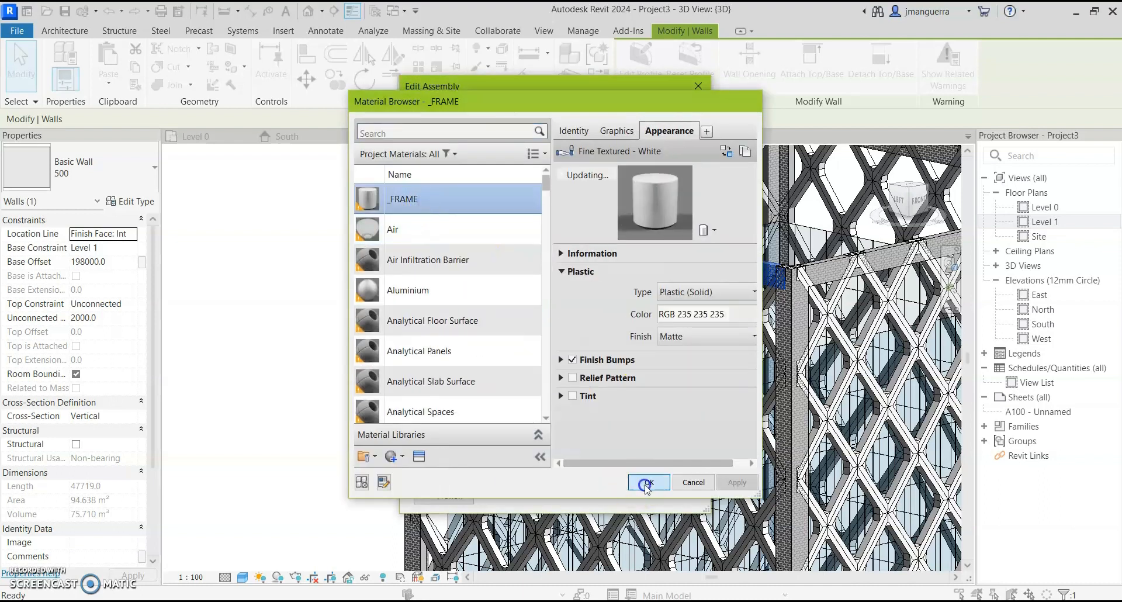
pyautogui.click(524, 484)
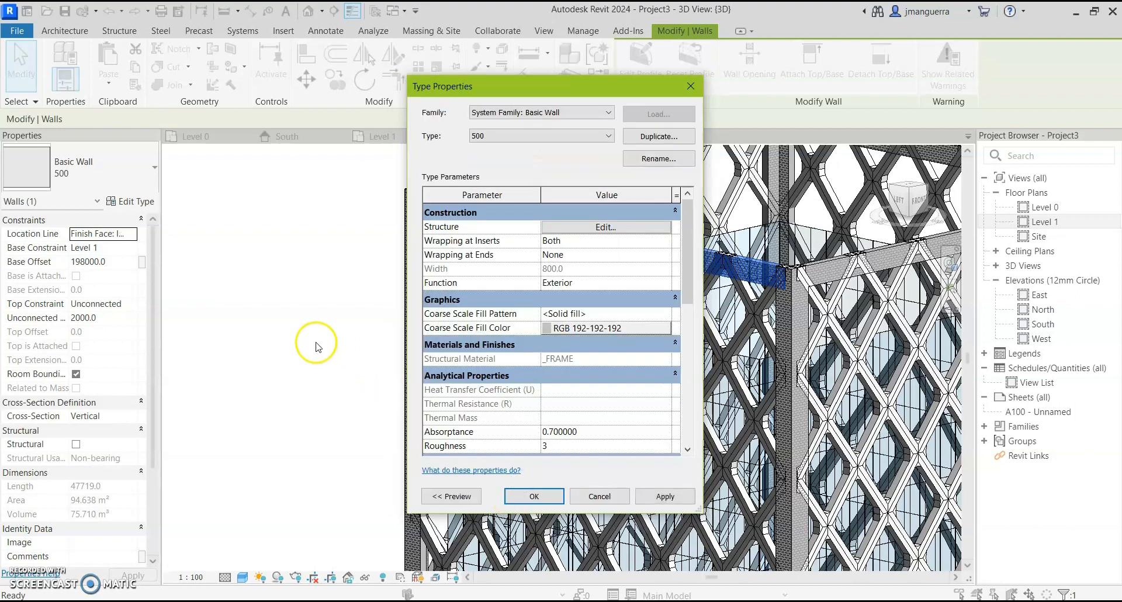
pyautogui.click(517, 496)
pyautogui.scroll(-6, 321, 381)
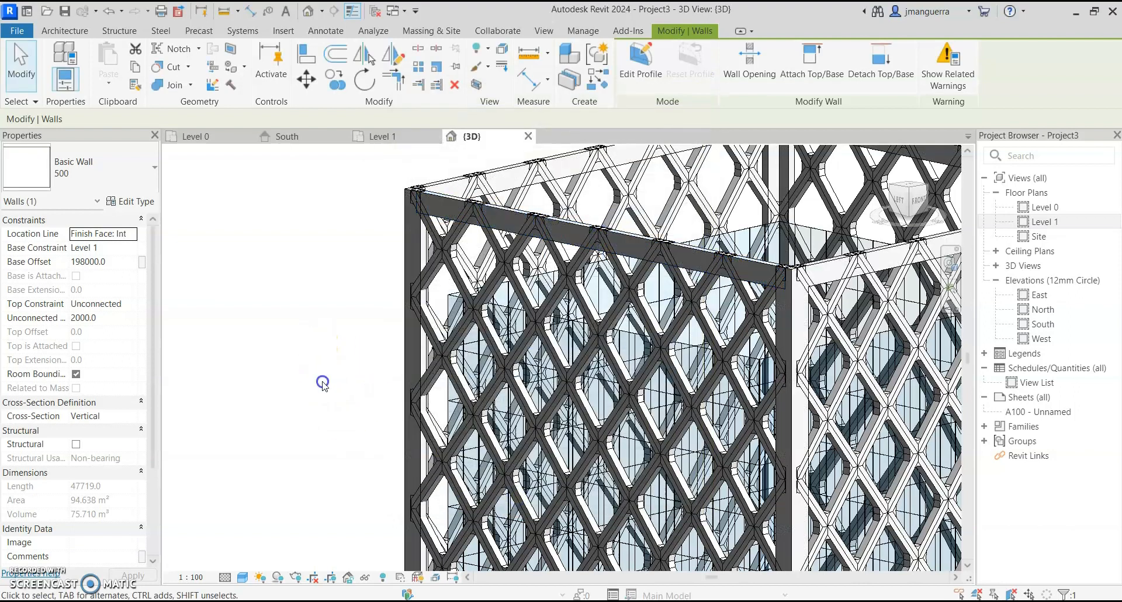
pyautogui.click(321, 377)
# Compare the tower's base with the reference image 1.jpg and open the Level 1 floor plan.
pyautogui.moveTo(652, 383); pyautogui.dragTo(676, 196, button='middle')
pyautogui.moveTo(700, 354); pyautogui.dragTo(719, 216, button='middle')
pyautogui.moveTo(656, 425); pyautogui.dragTo(671, 320, button='middle')
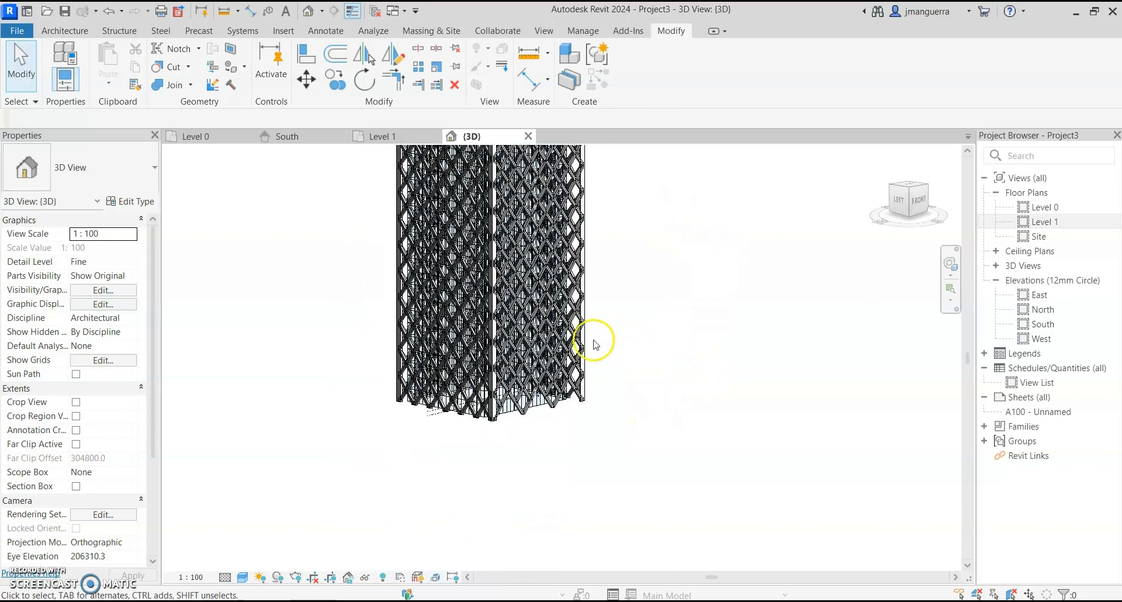
pyautogui.scroll(2, 709, 366)
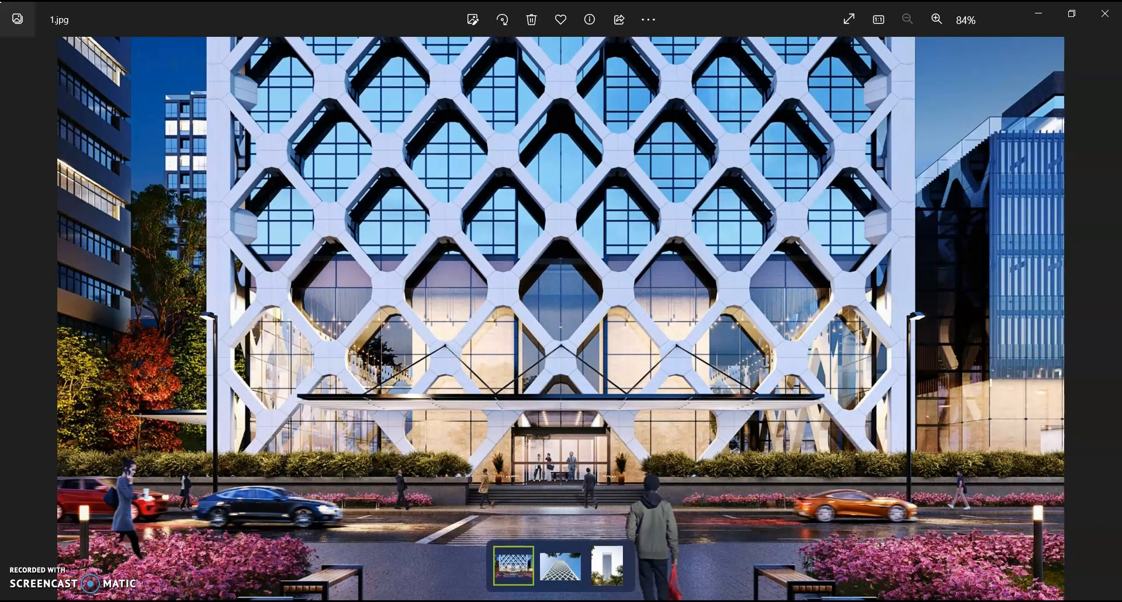
pyautogui.moveTo(662, 600)
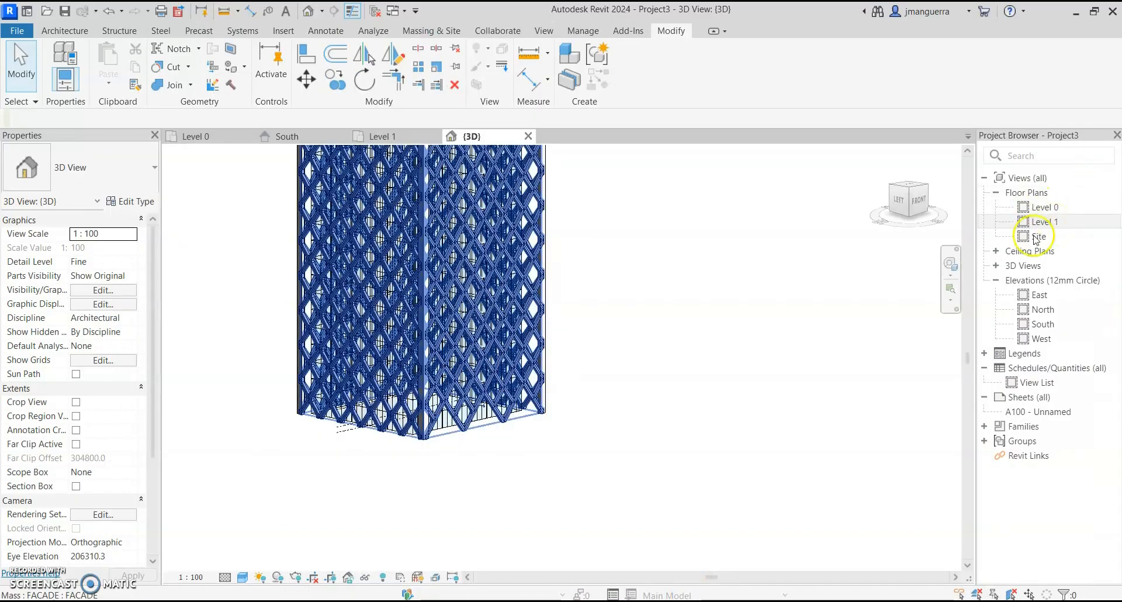
pyautogui.doubleClick(1043, 222)
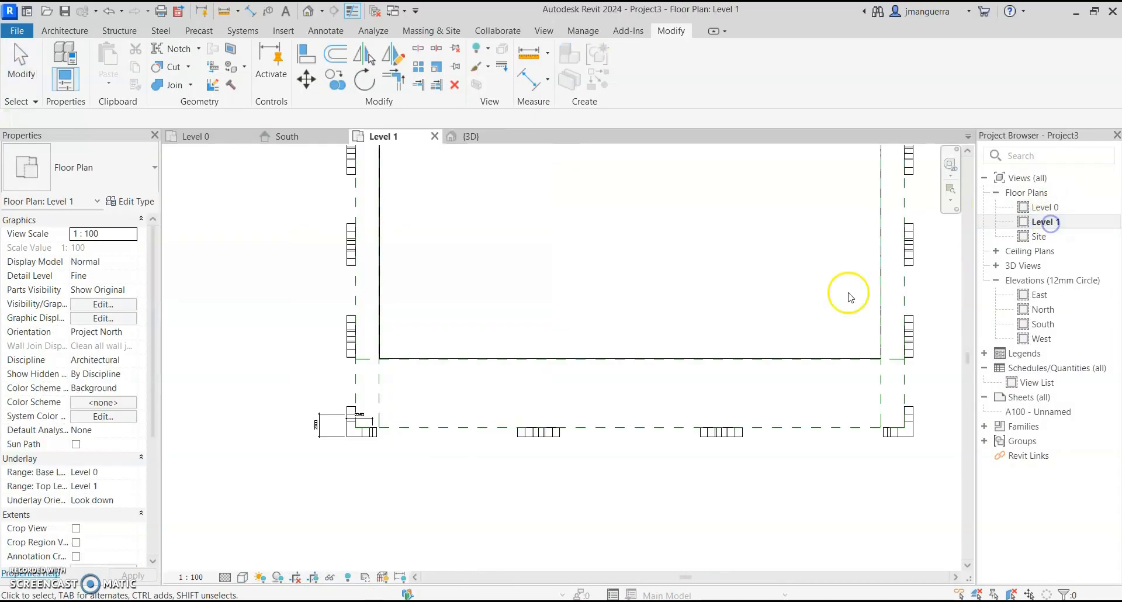
# Copy the south and west facade reference planes 5000 mm outward from the tower.
pyautogui.click(516, 403)
pyautogui.press('c')
pyautogui.press('o')
pyautogui.click(516, 404)
pyautogui.click(429, 368)
pyautogui.write('5000')
pyautogui.press('Return')
# Duplicate the basic wall type 500 as a new wall type named 150.
pyautogui.press('w')
pyautogui.press('a')
pyautogui.click(122, 167)
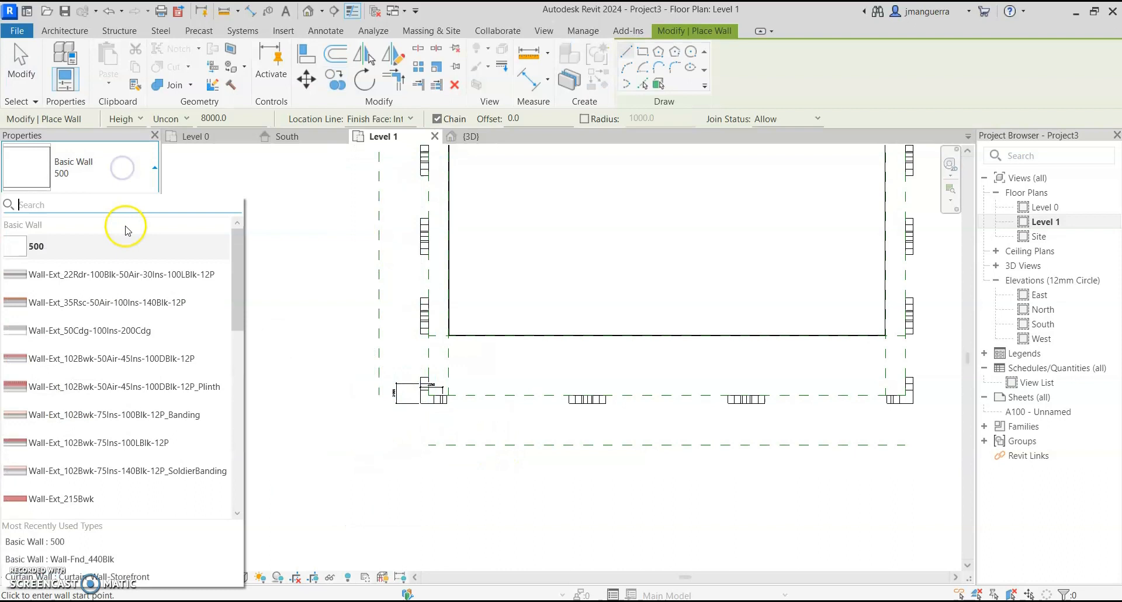
pyautogui.click(131, 202)
pyautogui.click(659, 135)
pyautogui.write('150')
pyautogui.click(555, 328)
# Set the 150 wall type's structure layer to 150 mm thick and assign it a different project material.
pyautogui.click(608, 226)
pyautogui.write('150')
pyautogui.click(525, 236)
pyautogui.scroll(-10, 467, 235)
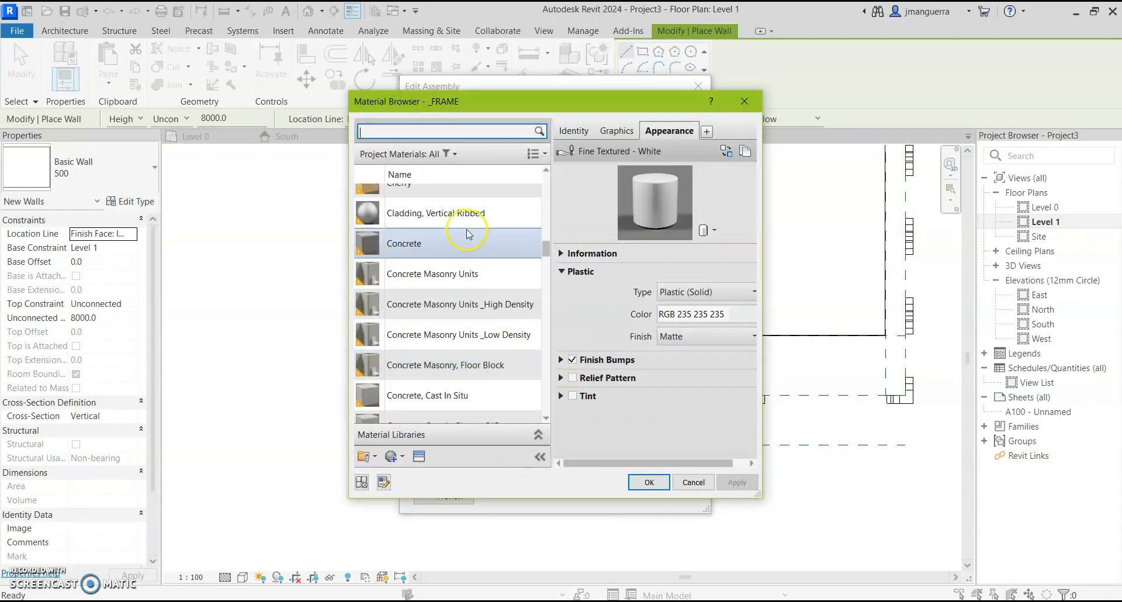
pyautogui.click(468, 235)
pyautogui.click(648, 481)
pyautogui.click(526, 482)
pyautogui.click(366, 451)
pyautogui.press('Escape')
pyautogui.press('Escape')
# Copy the north and east facade reference planes 5000 mm outward from the tower.
pyautogui.click(465, 286)
pyautogui.press('c')
pyautogui.press('o')
pyautogui.click(465, 286)
pyautogui.press('Escape')
pyautogui.press('Escape')
pyautogui.click(503, 259)
pyautogui.press('c')
pyautogui.press('o')
pyautogui.click(503, 258)
pyautogui.write('5000')
pyautogui.press('Return')
# Draw 150 perimeter walls along the offset reference planes and trim them to clean corners.
pyautogui.press('w')
pyautogui.press('a')
pyautogui.click(415, 327)
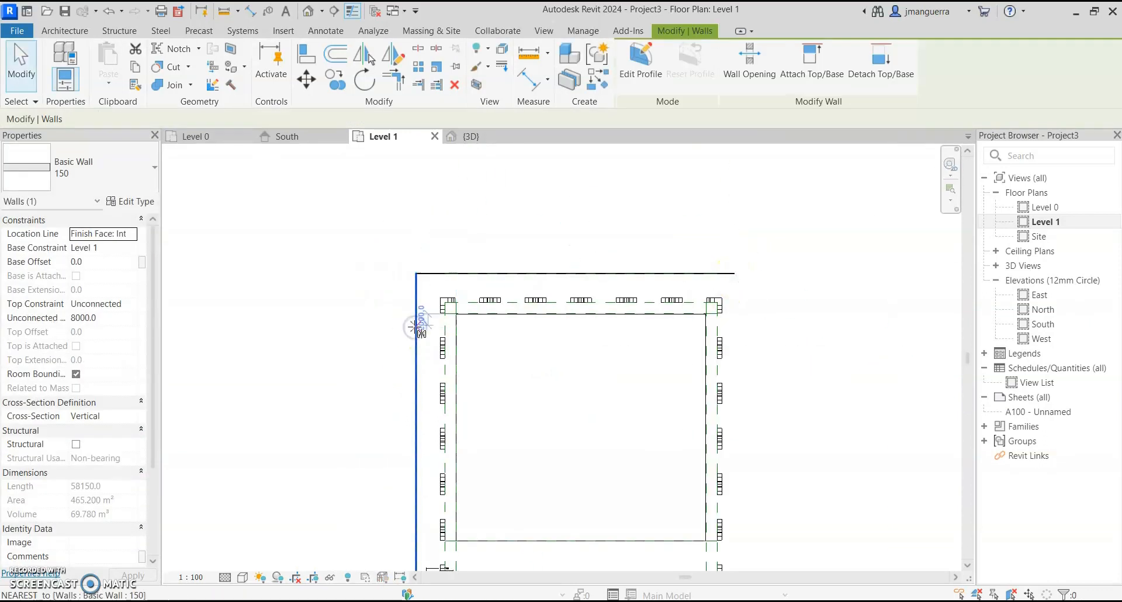
pyautogui.press('t')
pyautogui.press('r')
pyautogui.click(713, 246)
pyautogui.click(748, 292)
# Draw a vertical detail line from the south facade's midpoint and copy it 7500 mm to the west.
pyautogui.press('d')
pyautogui.press('l')
pyautogui.click(576, 325)
pyautogui.click(575, 464)
pyautogui.press('c')
pyautogui.press('o')
pyautogui.click(576, 424)
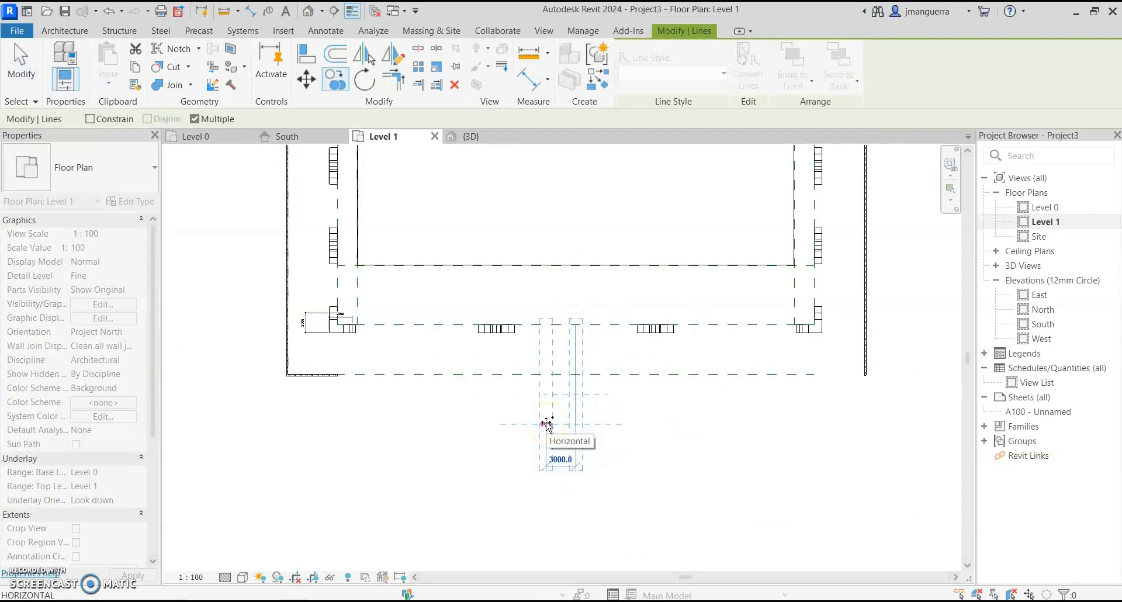
pyautogui.write('7500')
pyautogui.press('Return')
# Mirror the offset detail line about the centre line to mark the entrance opening's other edge.
pyautogui.press('m')
pyautogui.press('m')
pyautogui.click(575, 421)
pyautogui.click(621, 401)
# Draw the western south wall to the entrance line and return it as a parallel 21500 mm front wall.
pyautogui.click(318, 380)
pyautogui.press('w')
pyautogui.press('a')
pyautogui.click(643, 374)
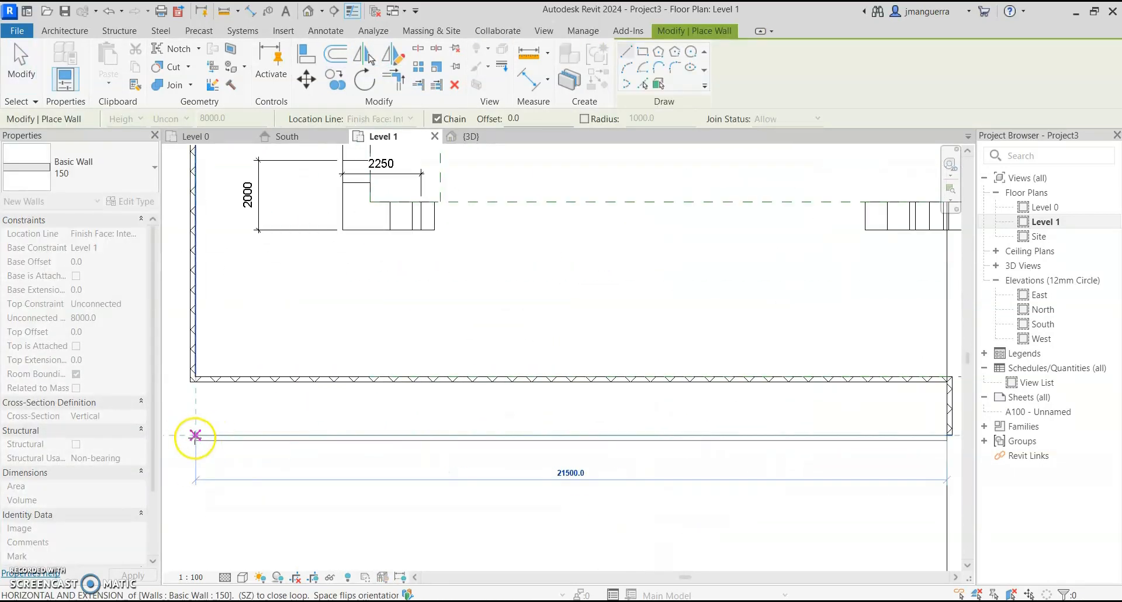
pyautogui.click(195, 436)
pyautogui.press('Escape')
pyautogui.press('Escape')
# Mirror the double south wall about the centre line and extend the east perimeter wall to meet it.
pyautogui.scroll(-3, 217, 388)
pyautogui.press('m')
pyautogui.press('m')
pyautogui.click(588, 432)
pyautogui.moveTo(804, 409); pyautogui.dragTo(804, 436)
# Set all perimeter walls to base constraint Level 0 and unconnected height 2600, and check them in elevation and 3D.
pyautogui.scroll(-4, 777, 424)
pyautogui.click(535, 351)
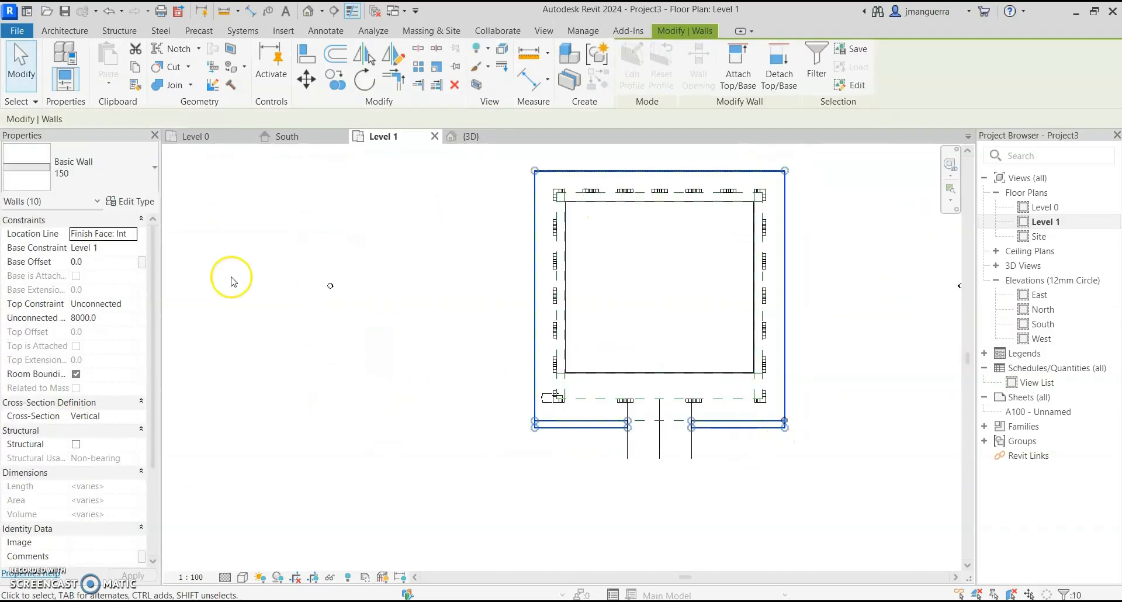
pyautogui.click(471, 137)
pyautogui.click(131, 248)
pyautogui.click(106, 264)
pyautogui.click(107, 321)
pyautogui.write('2000')
pyautogui.click(287, 137)
pyautogui.scroll(5, 483, 409)
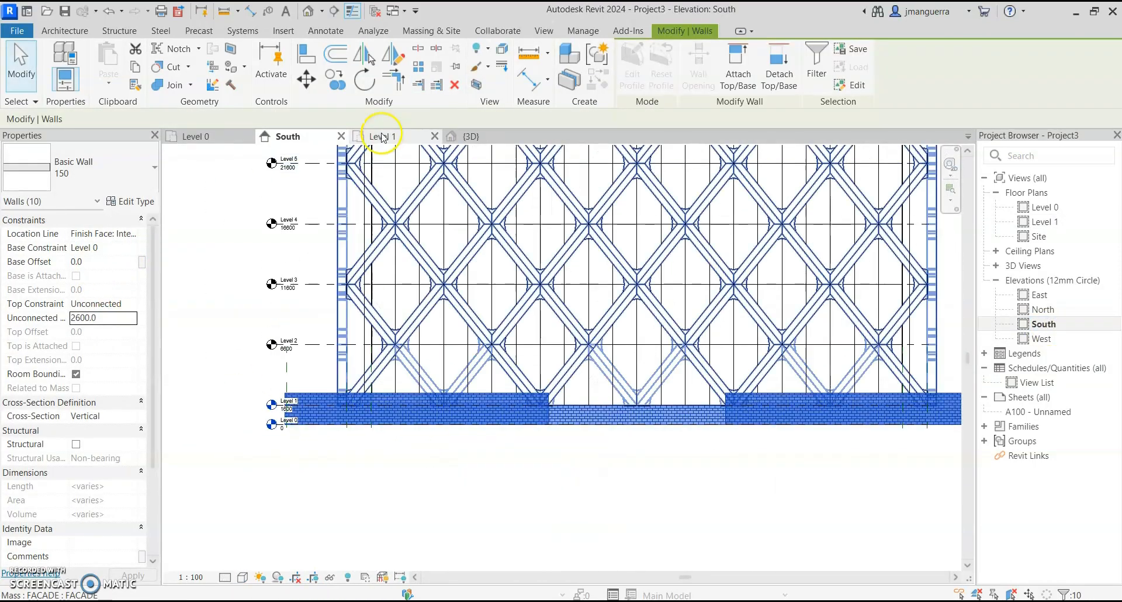
pyautogui.click(471, 137)
# Start a cast-in-place stair of type Insitu_Concrete-150mm_Waist on Level 0 and sketch its run up through the entrance opening.
pyautogui.click(209, 137)
pyautogui.click(65, 31)
pyautogui.click(538, 75)
pyautogui.click(154, 168)
pyautogui.click(68, 312)
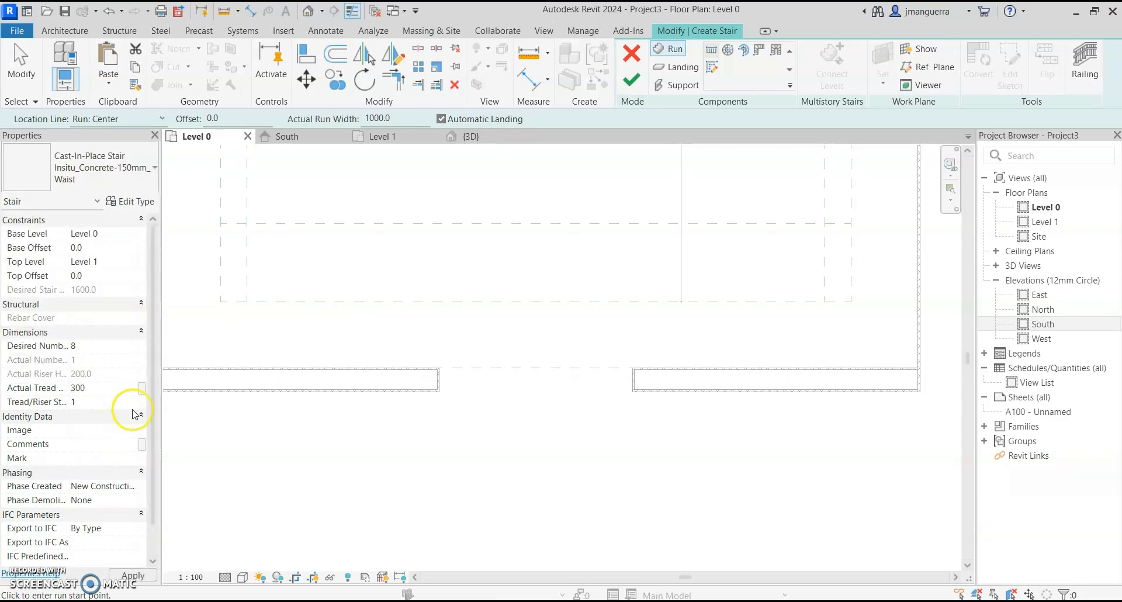
pyautogui.scroll(5, 527, 379)
pyautogui.click(528, 454)
pyautogui.click(528, 370)
# Widen the stair run to the entrance walls on both sides and finish the stair.
pyautogui.moveTo(504, 379); pyautogui.dragTo(251, 379)
pyautogui.moveTo(552, 379); pyautogui.dragTo(842, 388)
pyautogui.click(631, 80)
pyautogui.click(306, 54)
# Create a floor on Level 1 with a rectangular boundary along the perimeter walls.
pyautogui.click(382, 137)
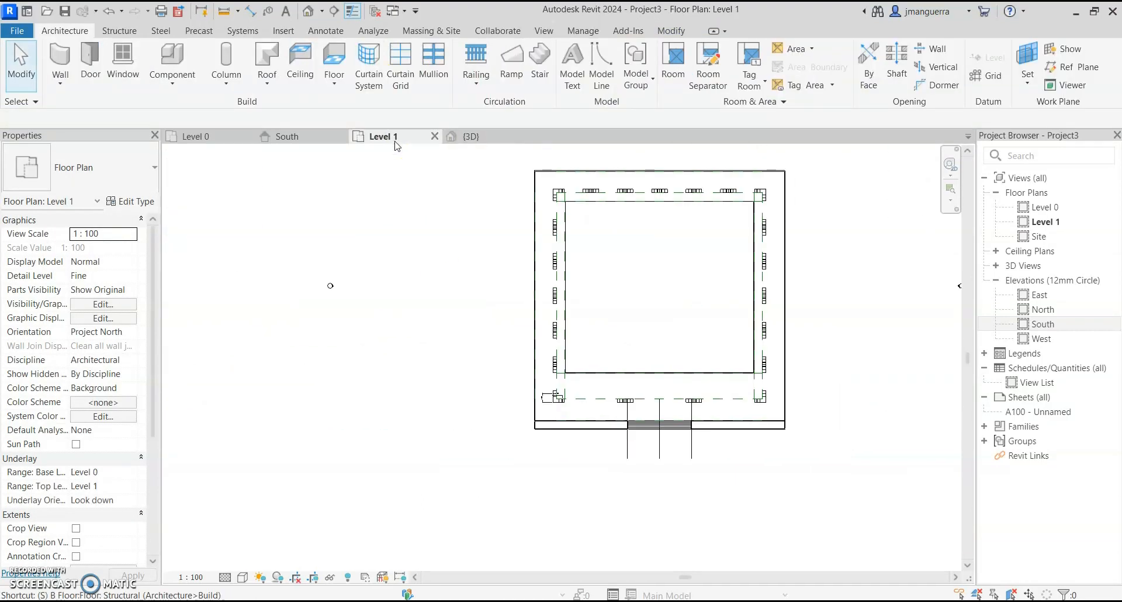
pyautogui.click(318, 62)
pyautogui.click(755, 50)
pyautogui.scroll(5, 526, 172)
pyautogui.click(490, 180)
pyautogui.scroll(-3, 560, 362)
pyautogui.click(630, 82)
# Create the Level 2 floor plan and paste a copy of the Level 1 floor into it.
pyautogui.click(543, 31)
pyautogui.click(590, 50)
pyautogui.click(596, 69)
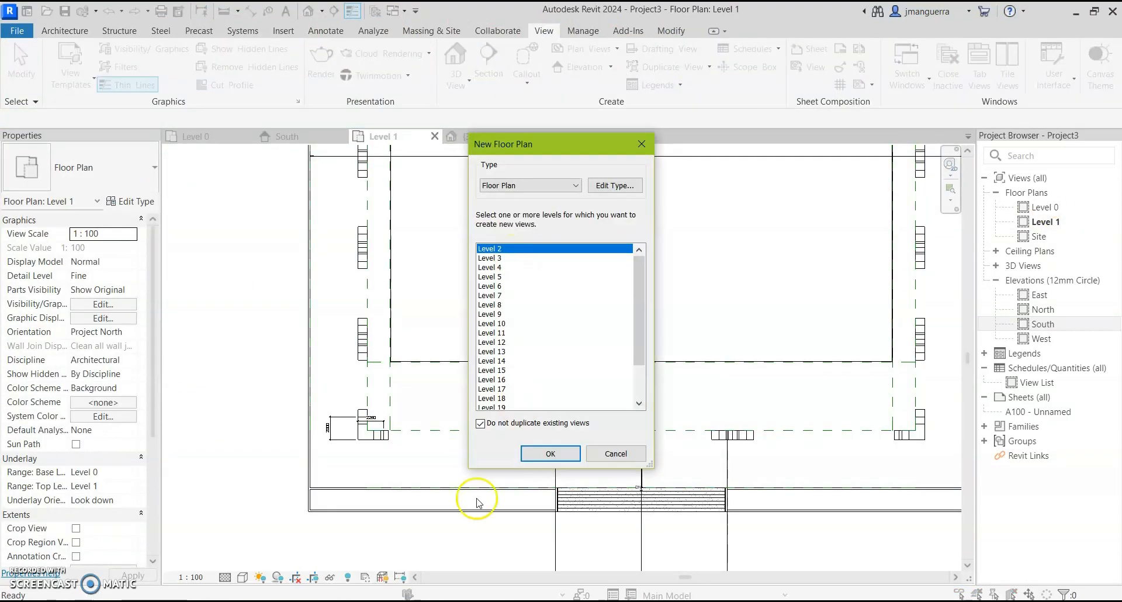
pyautogui.click(551, 454)
pyautogui.click(383, 137)
pyautogui.click(400, 486)
pyautogui.click(570, 137)
pyautogui.click(198, 198)
# Edit the Level 2 floor boundary and align its west, north and east edges to the inner curtain wall.
pyautogui.click(637, 67)
pyautogui.scroll(-3, 526, 363)
pyautogui.click(523, 475)
pyautogui.moveTo(524, 269); pyautogui.dragTo(524, 319)
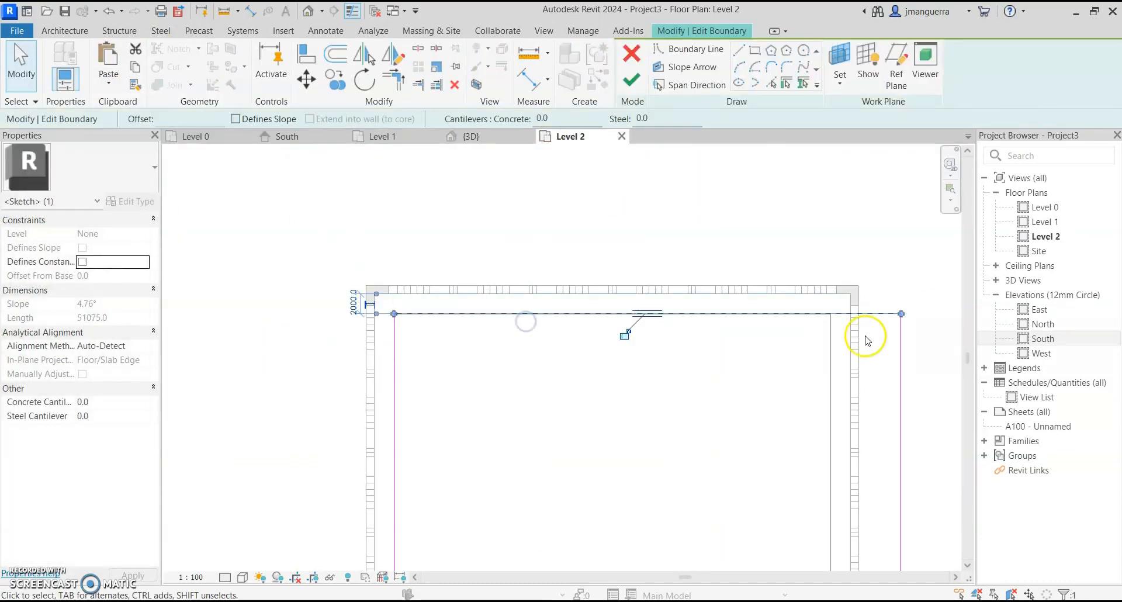
pyautogui.click(306, 54)
pyautogui.scroll(3, 848, 298)
pyautogui.click(799, 324)
pyautogui.click(302, 252)
pyautogui.click(390, 498)
# Place the Level 2 floor's south edge about 10050 mm inside the south curtain wall and finish the boundary.
pyautogui.scroll(-5, 551, 334)
pyautogui.click(551, 309)
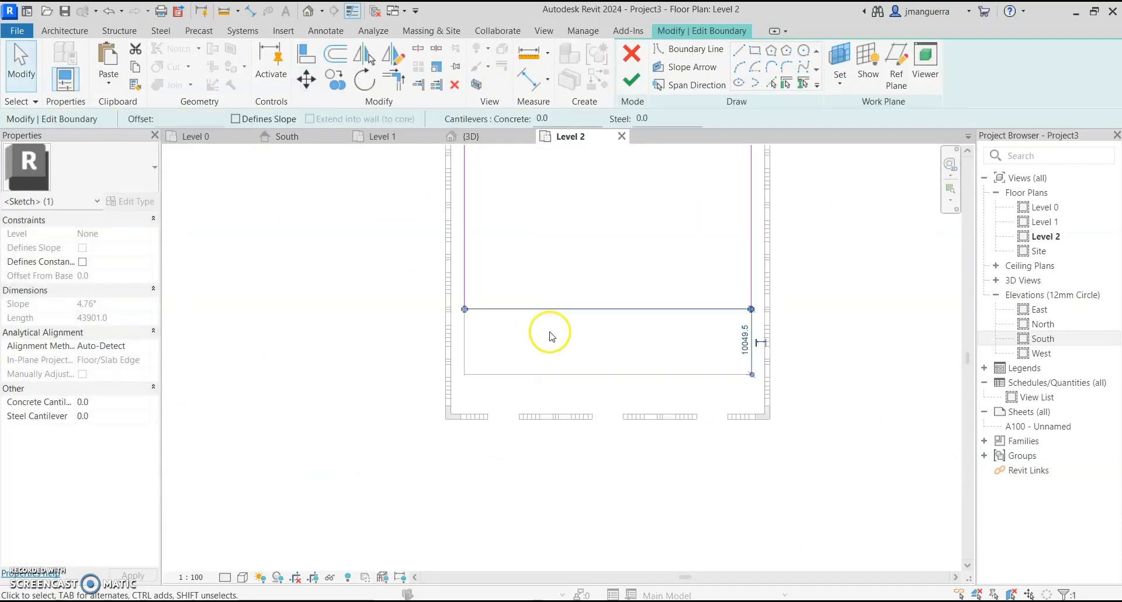
pyautogui.click(703, 80)
# Copy the Level 2 floor and paste it aligned to the selected levels above.
pyautogui.click(135, 67)
pyautogui.click(108, 83)
pyautogui.click(153, 122)
pyautogui.click(108, 83)
pyautogui.click(153, 122)
pyautogui.click(494, 265)
pyautogui.click(547, 416)
# Create the Level 5 floor plan and align its floor's south edge to the inner curtain wall.
pyautogui.click(544, 31)
pyautogui.click(558, 454)
pyautogui.click(638, 67)
pyautogui.click(306, 54)
pyautogui.click(586, 289)
pyautogui.scroll(-5, 586, 292)
pyautogui.click(703, 80)
# Copy the full Level 5 floor and paste it aligned to the remaining upper levels.
pyautogui.click(135, 67)
pyautogui.click(108, 83)
pyautogui.click(153, 122)
pyautogui.click(752, 331)
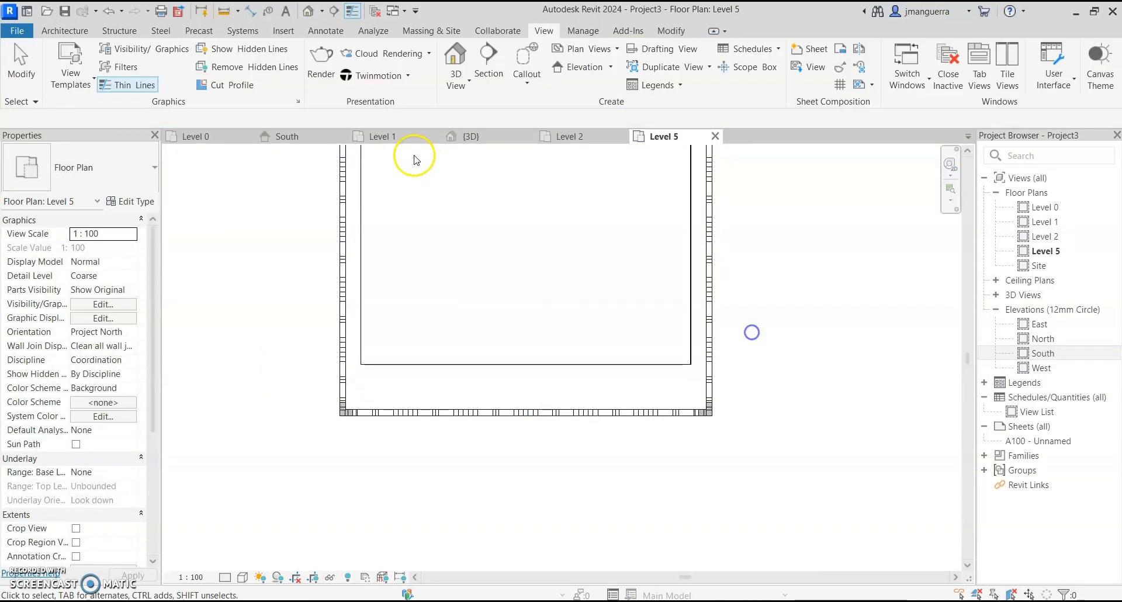
# Examine in the 3D view and the South elevation how far the floors and levels reach up the tower.
pyautogui.click(471, 136)
pyautogui.scroll(-5, 602, 300)
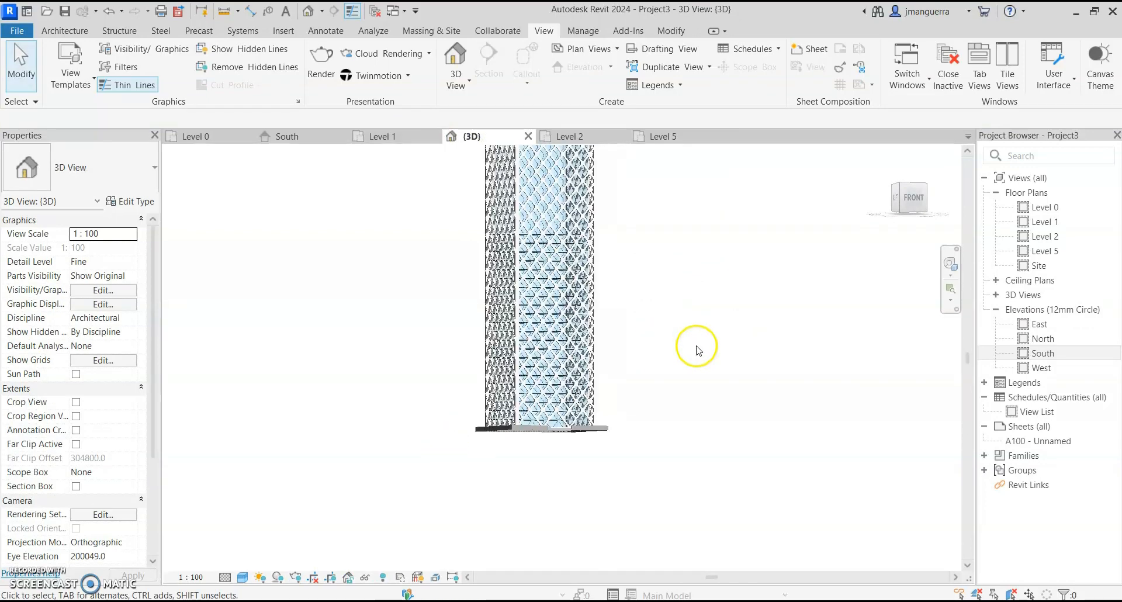
pyautogui.keyDown('shift'); pyautogui.moveTo(692, 358); pyautogui.dragTo(776, 272, button='middle'); pyautogui.keyUp('shift')
pyautogui.scroll(-4, 757, 319)
pyautogui.scroll(5, 783, 316)
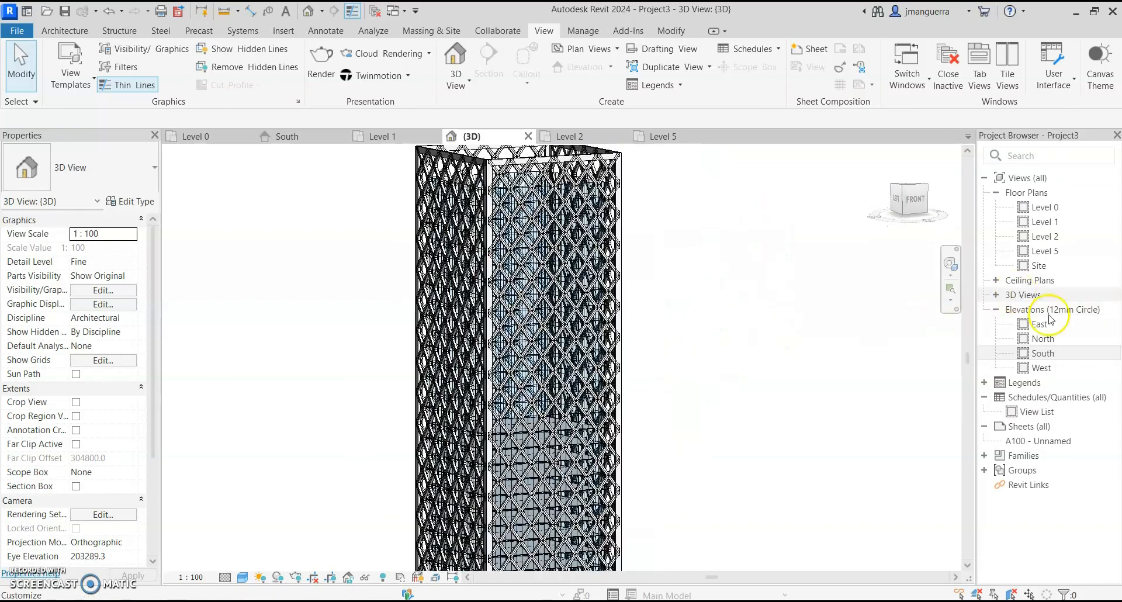
pyautogui.doubleClick(1042, 354)
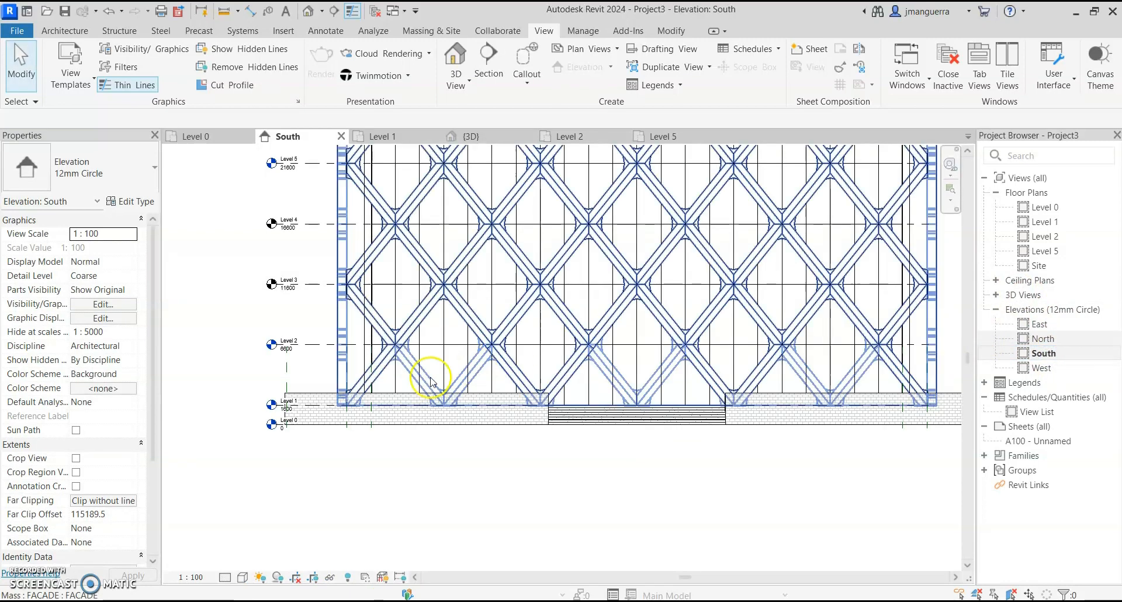
pyautogui.scroll(-3, 411, 435)
pyautogui.moveTo(713, 331); pyautogui.dragTo(727, 534, button='middle')
pyautogui.scroll(5, 402, 371)
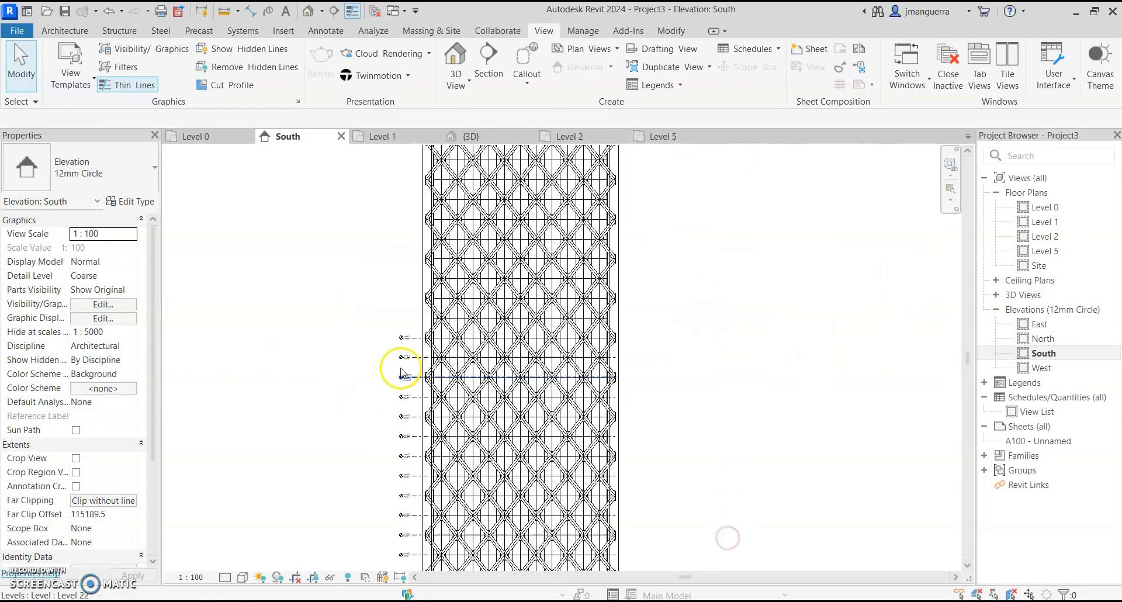
# Copy Level 23 upward repeatedly at 5000 mm spacing until the levels reach near the top of the inner curtain wall.
pyautogui.scroll(2, 416, 321)
pyautogui.click(439, 326)
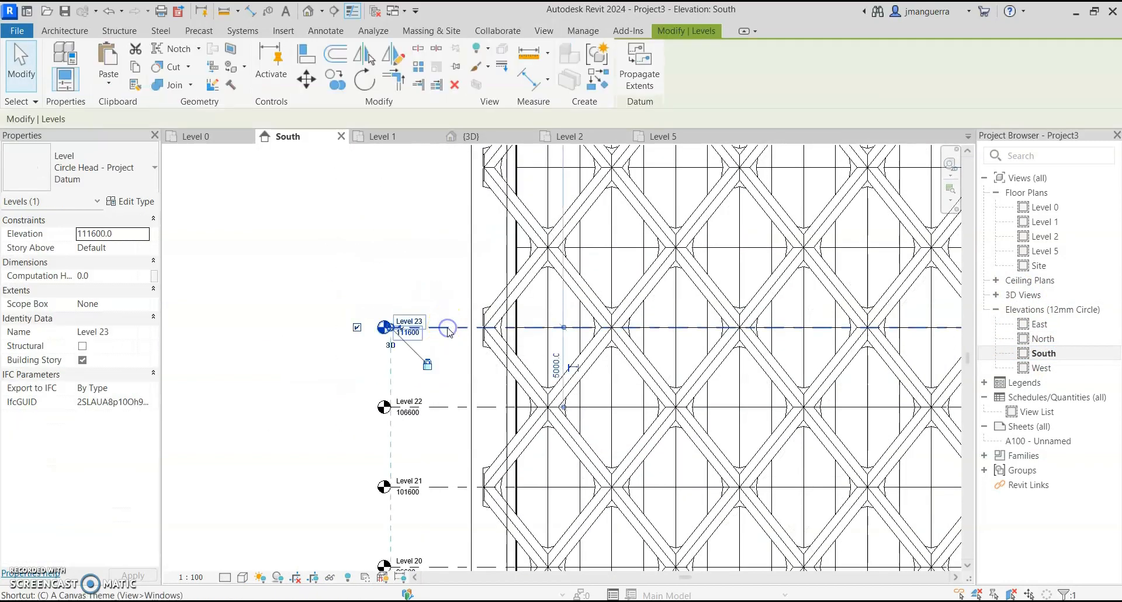
pyautogui.click(446, 408)
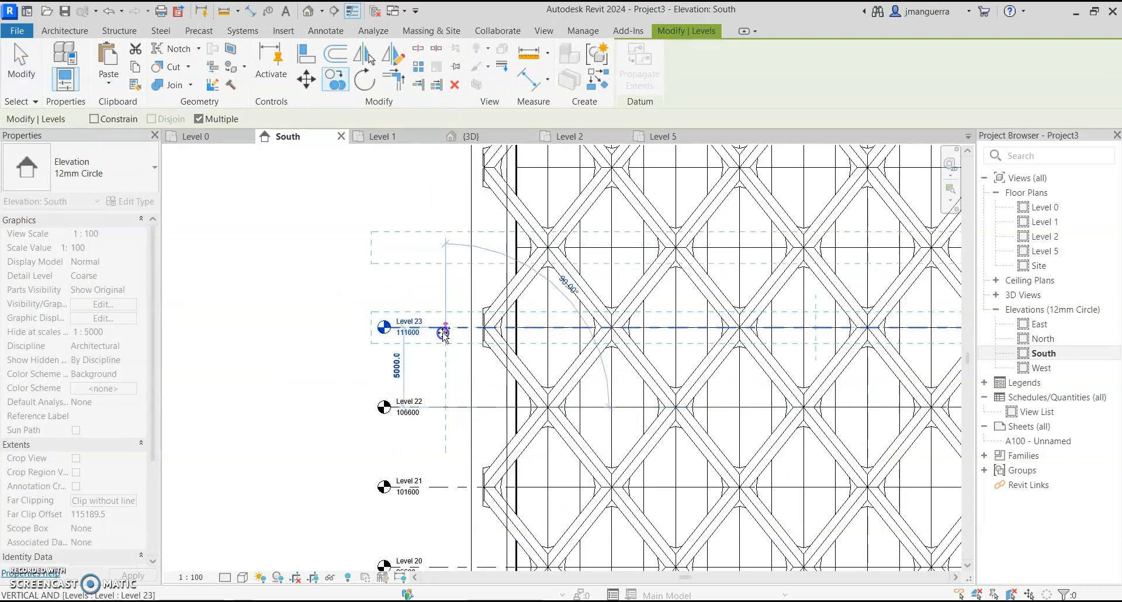
pyautogui.click(446, 247)
pyautogui.moveTo(446, 169); pyautogui.dragTo(446, 385, button='middle')
pyautogui.click(443, 230)
pyautogui.scroll(-3, 446, 233)
pyautogui.moveTo(448, 218); pyautogui.dragTo(433, 446, button='middle')
pyautogui.click(434, 367)
pyautogui.click(432, 442)
pyautogui.click(431, 400)
pyautogui.click(432, 354)
pyautogui.click(431, 309)
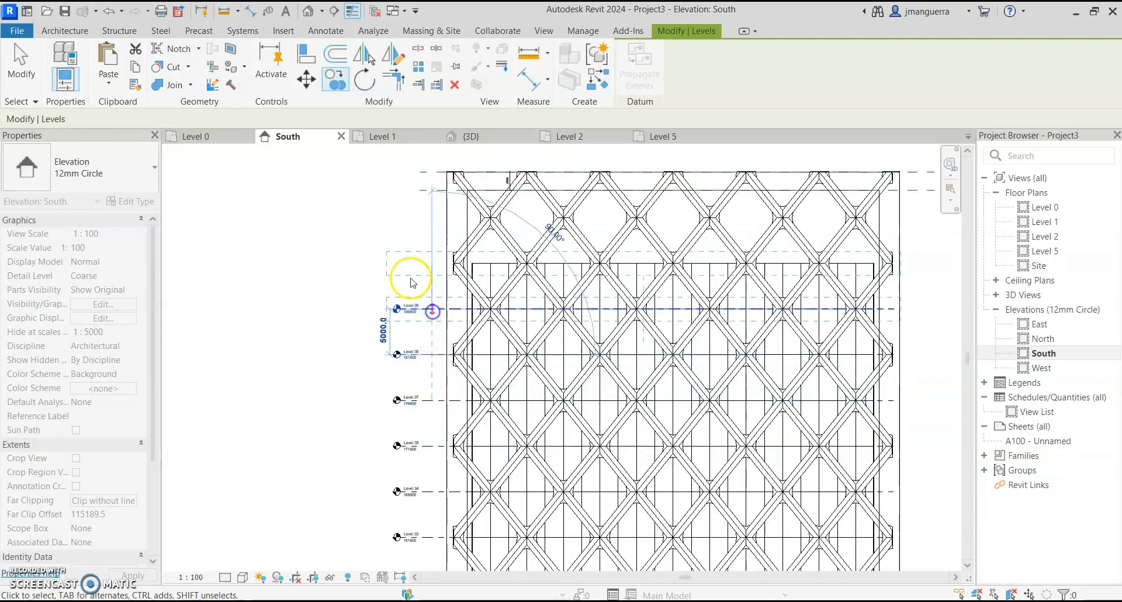
pyautogui.press('Escape')
pyautogui.press('Escape')
pyautogui.scroll(-2, 413, 280)
# Copy the Level 5 floor, paste it aligned to the new upper levels, and check the tower in the 3D view.
pyautogui.click(471, 137)
pyautogui.scroll(6, 633, 351)
pyautogui.scroll(-6, 633, 351)
pyautogui.doubleClick(1048, 250)
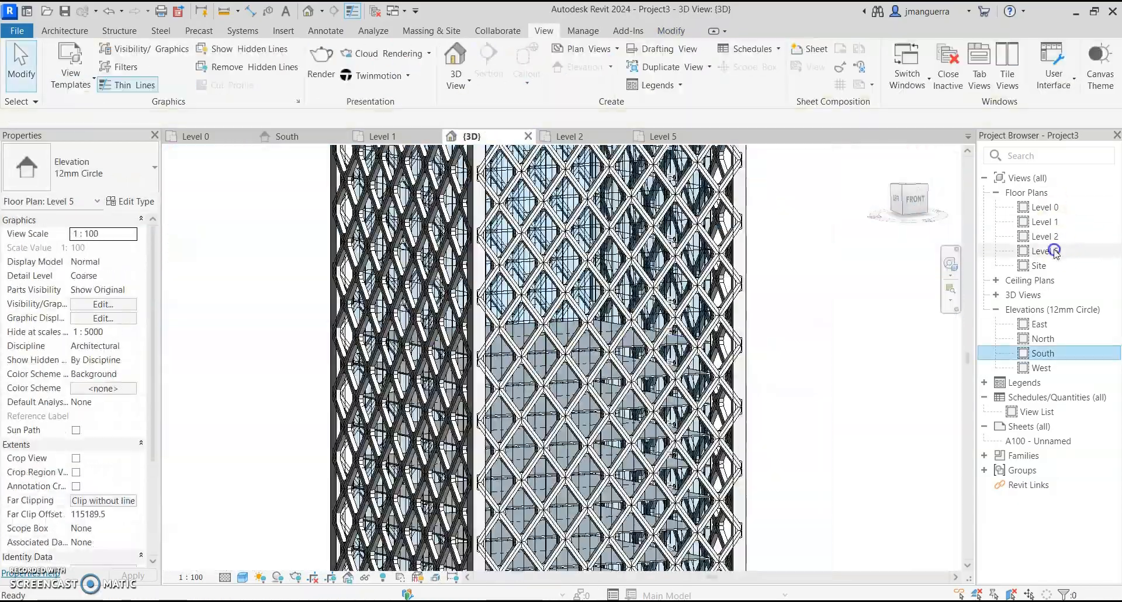
pyautogui.click(668, 365)
pyautogui.click(135, 67)
pyautogui.click(108, 82)
pyautogui.click(173, 139)
pyautogui.keyDown('shift'); pyautogui.click(504, 374); pyautogui.keyUp('shift')
pyautogui.click(545, 419)
pyautogui.click(803, 301)
pyautogui.click(471, 136)
pyautogui.scroll(-5, 646, 328)
pyautogui.moveTo(713, 294); pyautogui.dragTo(731, 311, button='middle')
pyautogui.moveTo(709, 358); pyautogui.dragTo(671, 177, button='middle')
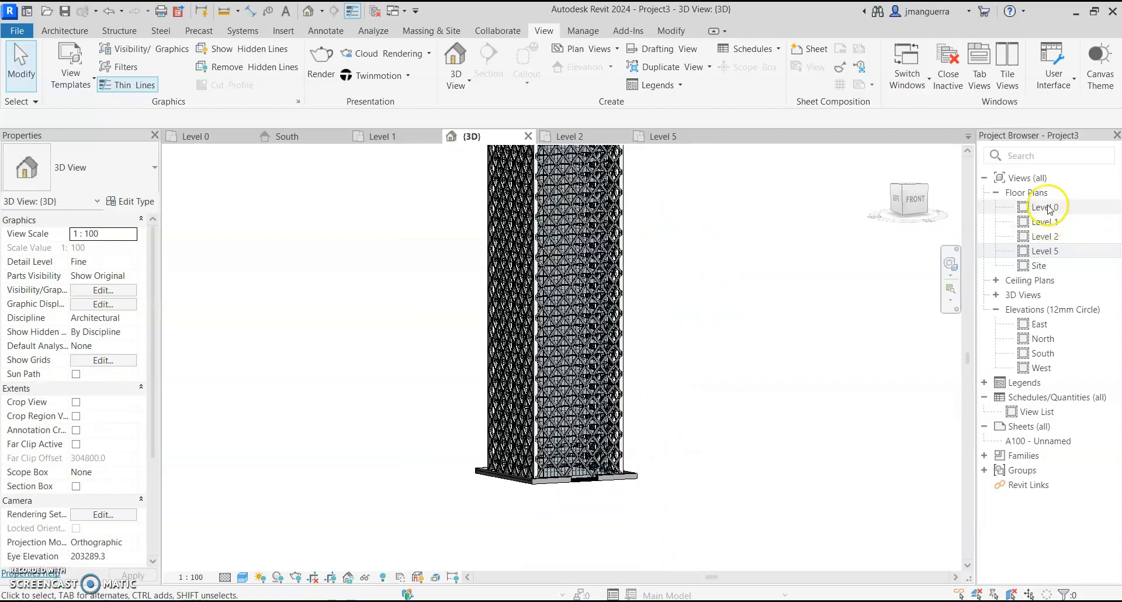
# Place a perspective camera in the Level 0 plan southwest of the tower, aimed at its northeast corner.
pyautogui.doubleClick(1045, 207)
pyautogui.scroll(-5, 676, 281)
pyautogui.moveTo(651, 333); pyautogui.dragTo(609, 456, button='middle')
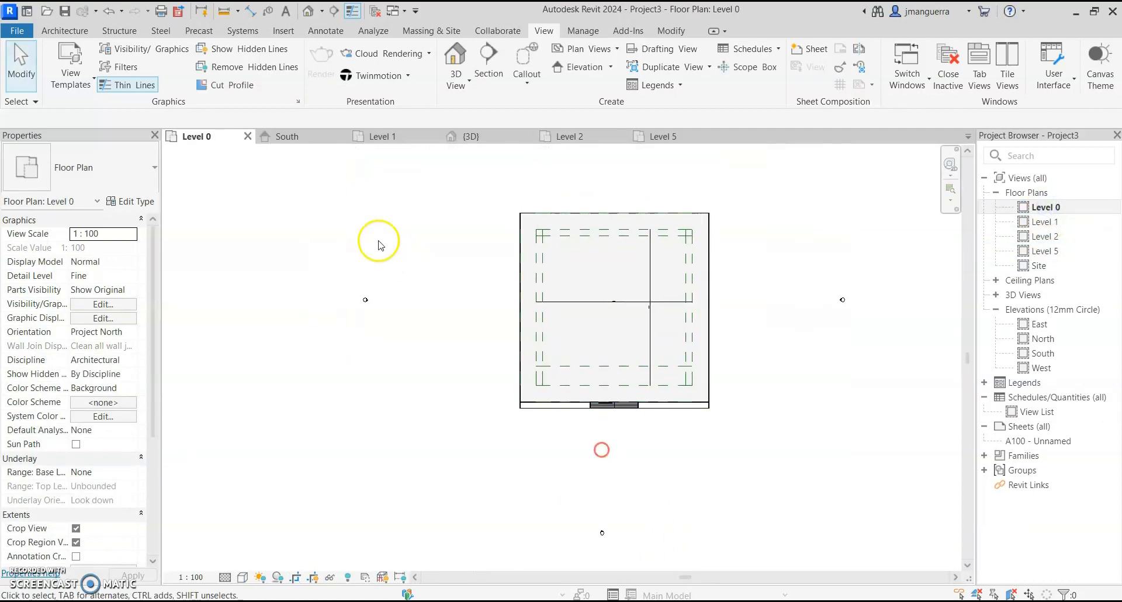
pyautogui.click(321, 11)
pyautogui.click(337, 53)
pyautogui.scroll(-2, 511, 320)
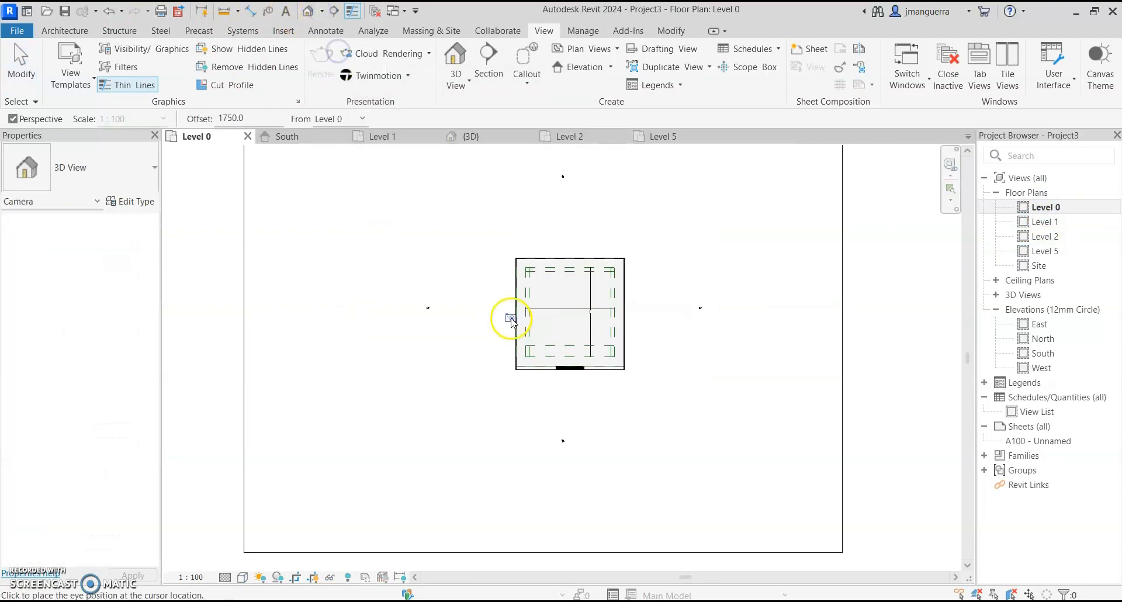
pyautogui.scroll(2, 504, 454)
pyautogui.click(459, 462)
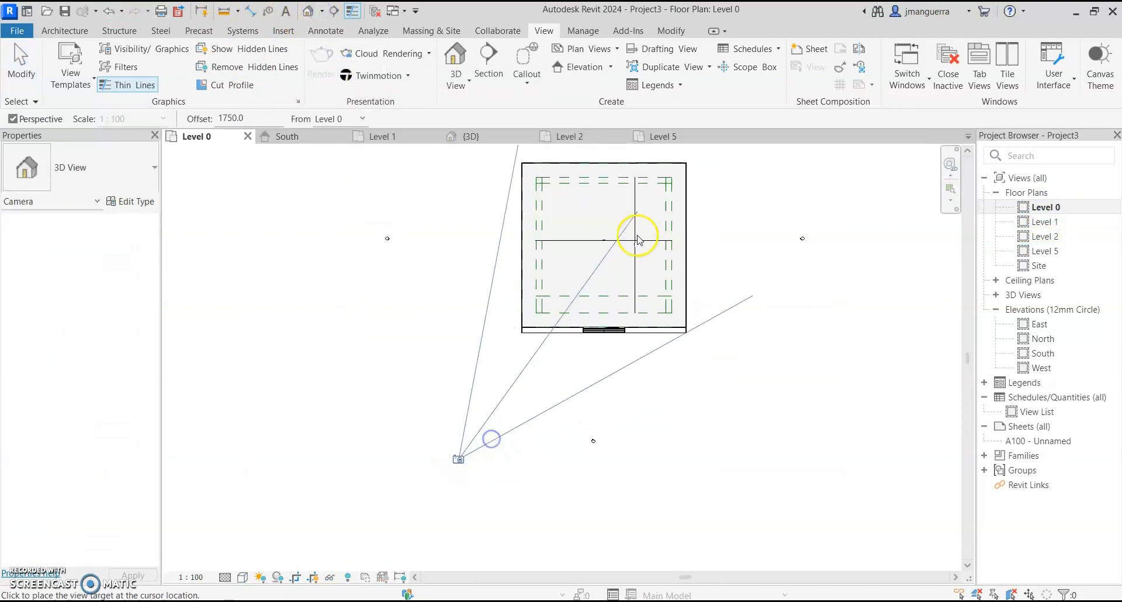
pyautogui.click(665, 182)
# Enlarge the perspective view's crop region upward and sideways to frame the whole tower.
pyautogui.scroll(-4, 572, 409)
pyautogui.moveTo(571, 343); pyautogui.dragTo(576, 190)
pyautogui.scroll(-2, 576, 181)
pyautogui.moveTo(530, 344); pyautogui.dragTo(509, 346)
pyautogui.moveTo(616, 344); pyautogui.dragTo(638, 344)
pyautogui.scroll(5, 620, 491)
pyautogui.moveTo(605, 480); pyautogui.dragTo(669, 493, button='middle')
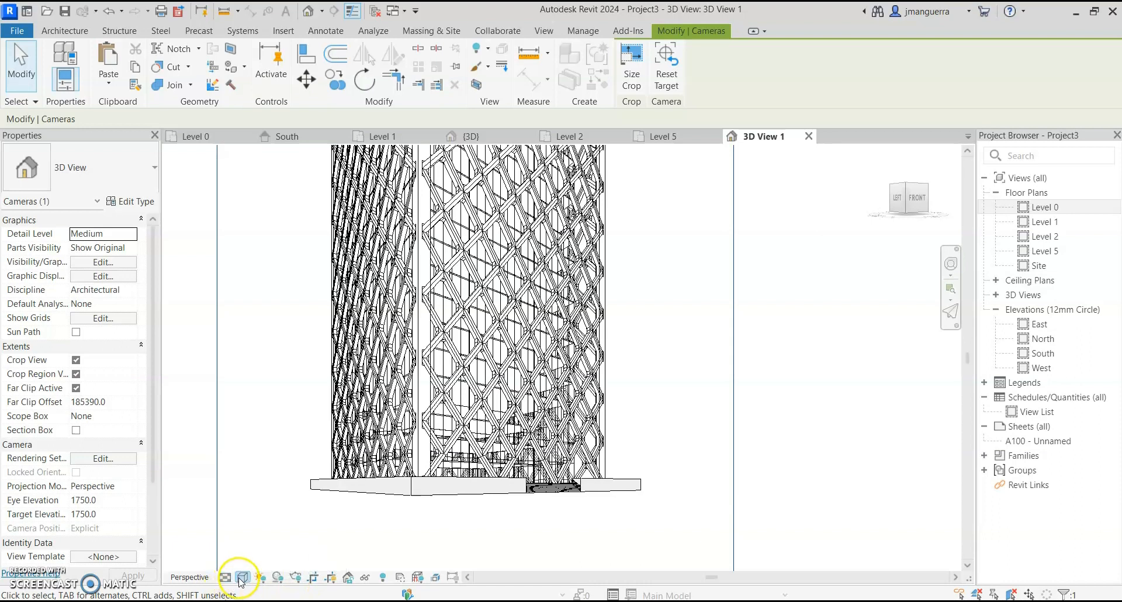
# Set the southwest perspective view to the Shaded visual style and Fine detail level.
pyautogui.click(241, 578)
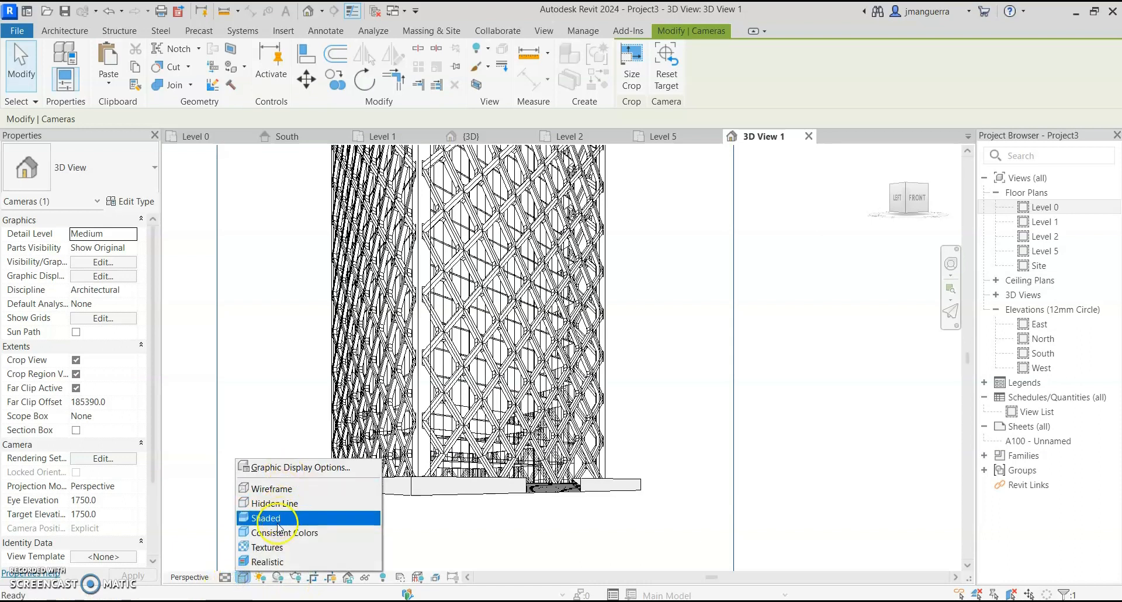
pyautogui.click(278, 518)
pyautogui.click(223, 578)
pyautogui.click(250, 559)
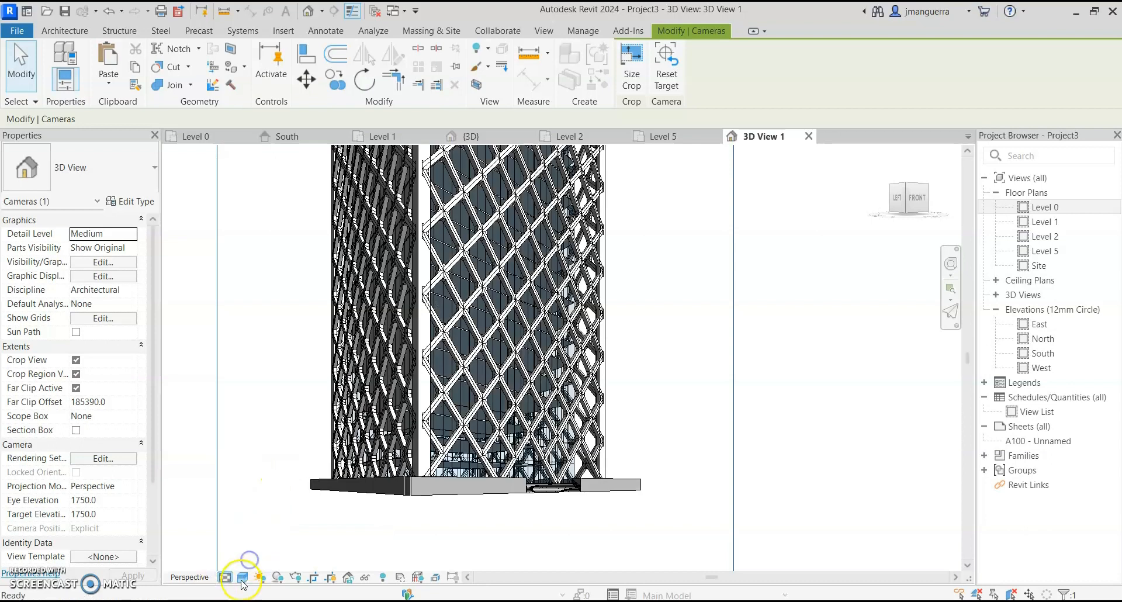
# Turn on smooth lines with anti-aliasing and shadows in the southwest perspective's graphic display options.
pyautogui.click(241, 577)
pyautogui.click(282, 468)
pyautogui.click(529, 232)
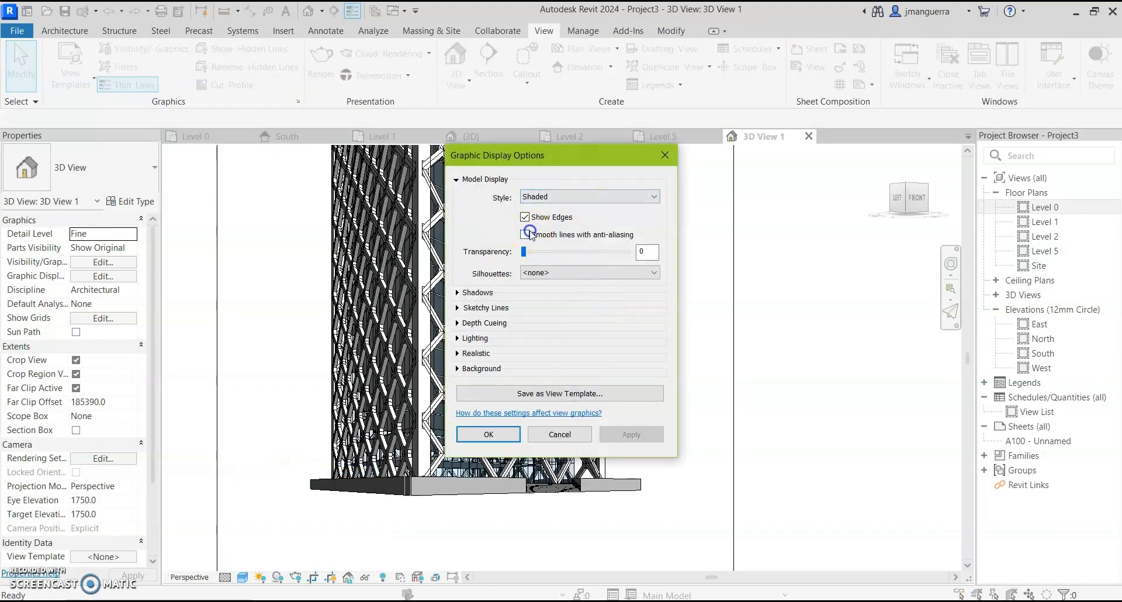
pyautogui.click(458, 293)
pyautogui.click(480, 462)
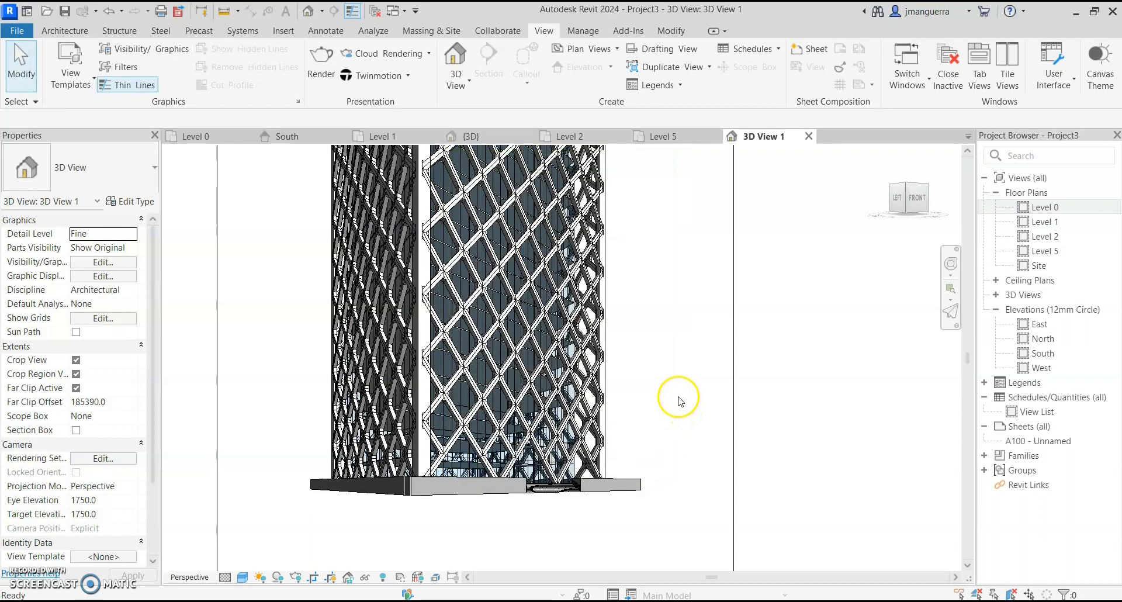
# Examine the tower's base, facade and sloped top in the southwest perspective view.
pyautogui.scroll(6, 658, 401)
pyautogui.scroll(-5, 640, 417)
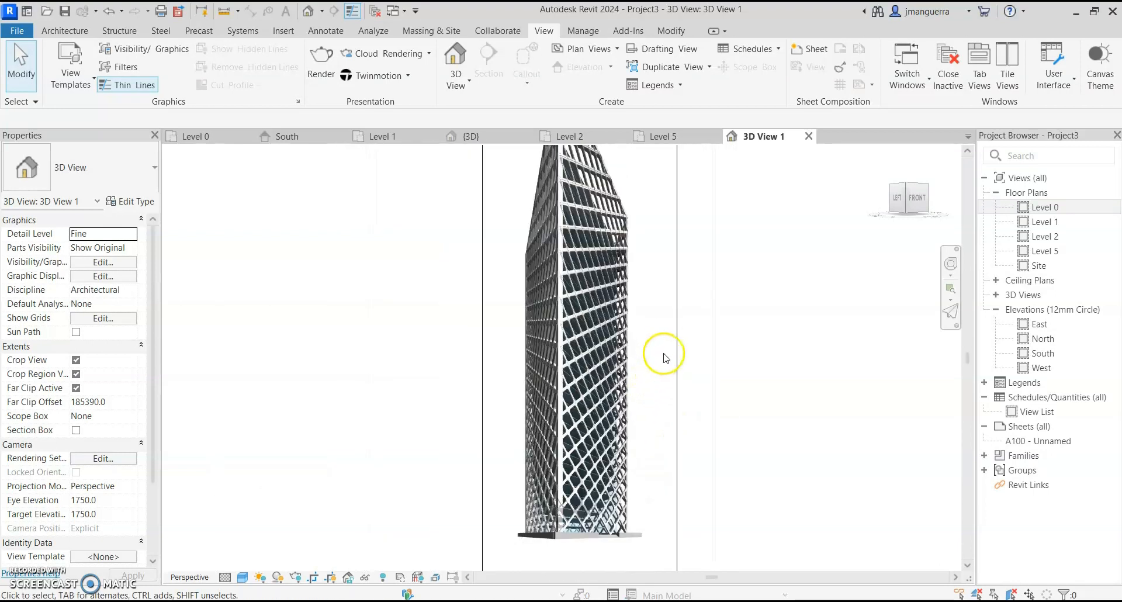
pyautogui.moveTo(671, 370); pyautogui.dragTo(655, 407, button='middle')
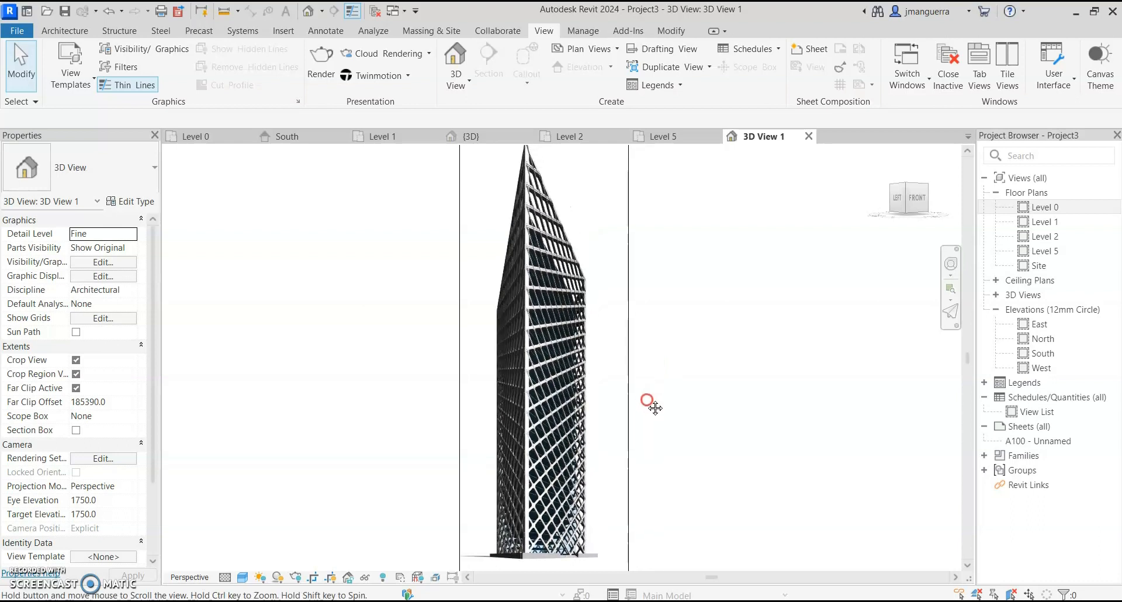
pyautogui.scroll(-1, 646, 399)
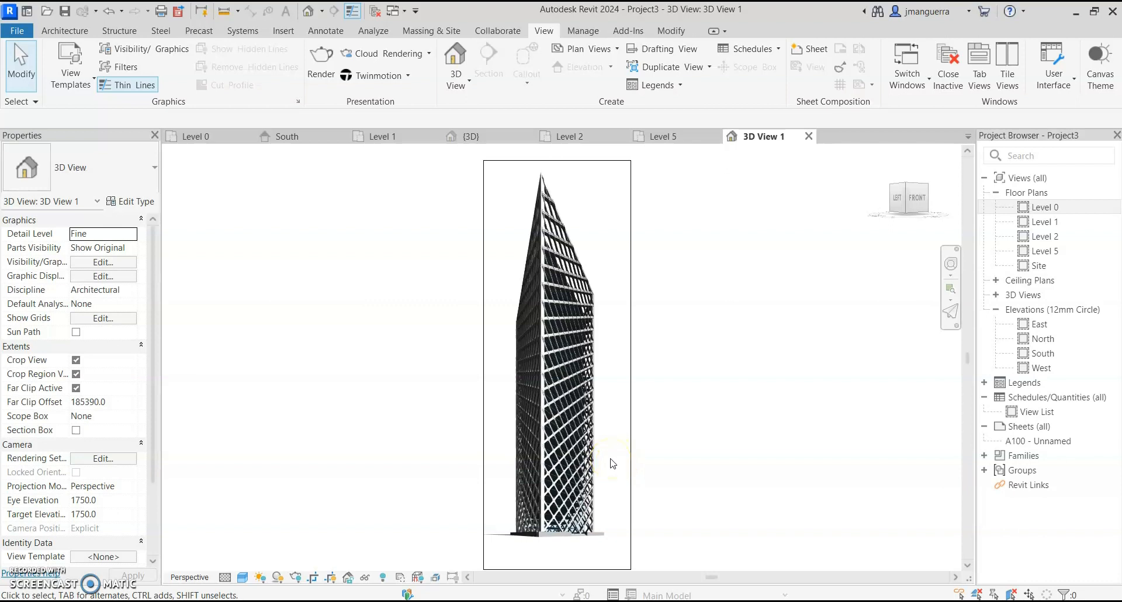
pyautogui.scroll(4, 613, 463)
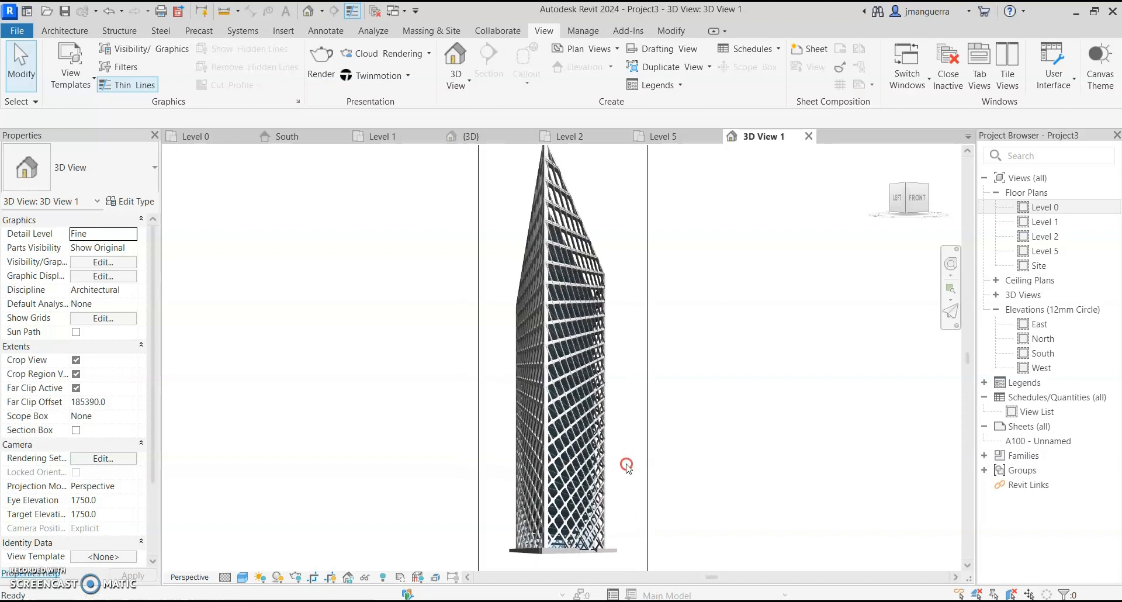
pyautogui.moveTo(627, 461); pyautogui.dragTo(628, 464, button='middle')
pyautogui.scroll(-1, 629, 467)
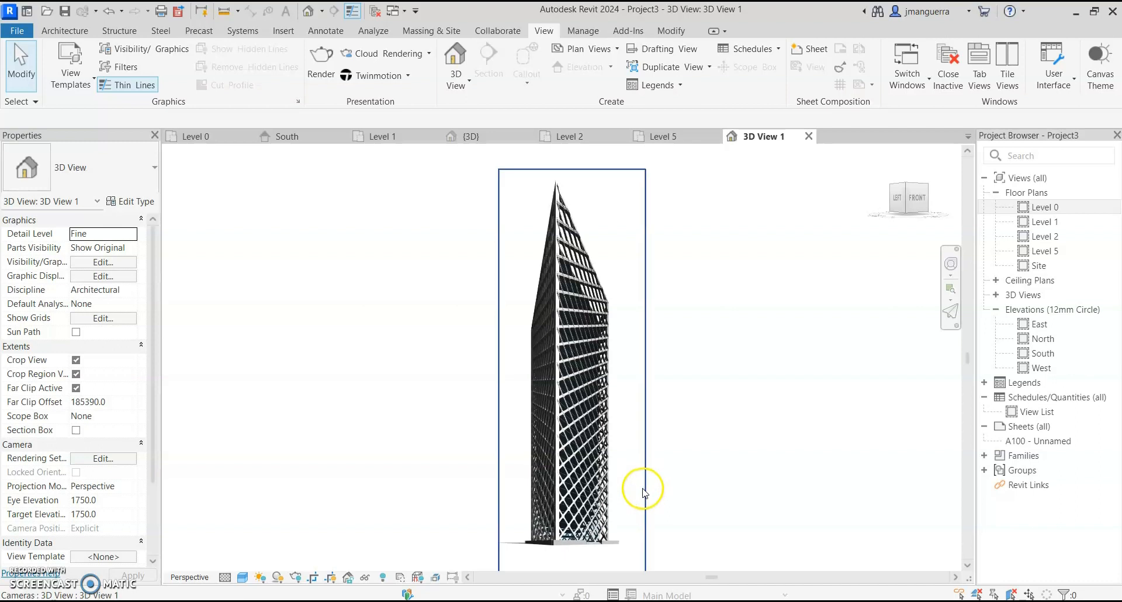
pyautogui.scroll(1, 642, 493)
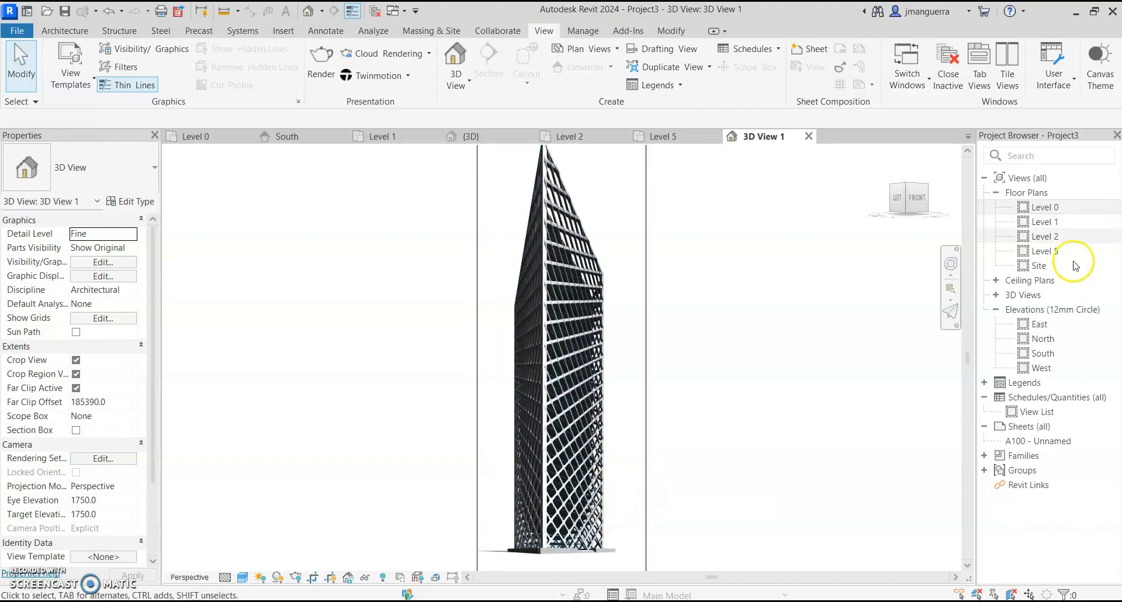
# Place a second camera in the Level 0 plan directly south of the tower, looking straight north at its front.
pyautogui.doubleClick(1052, 209)
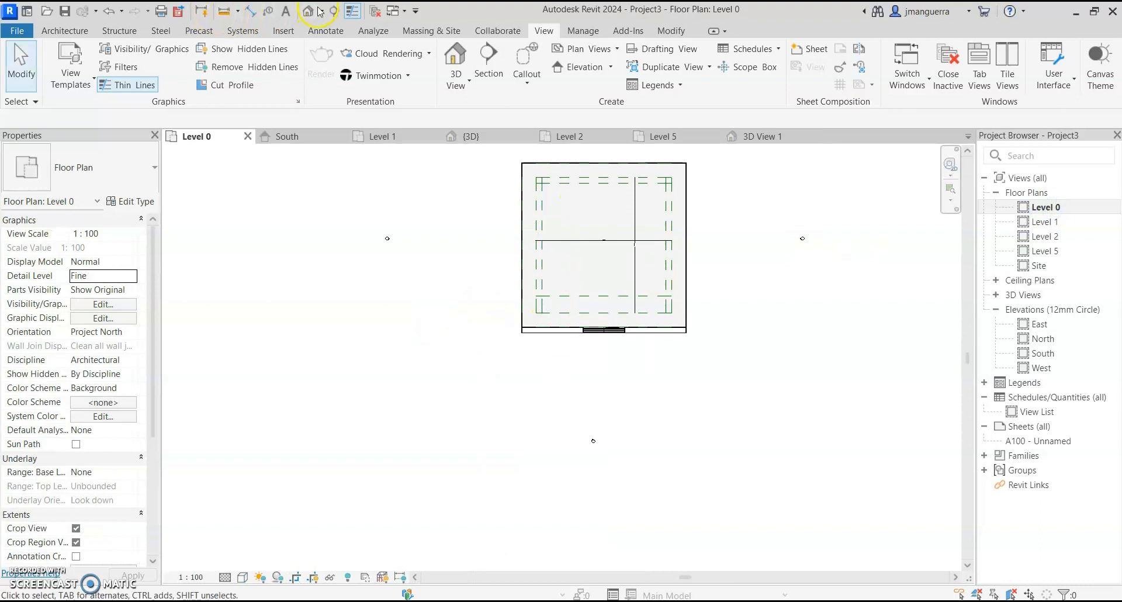
pyautogui.click(322, 11)
pyautogui.click(338, 45)
pyautogui.click(604, 504)
pyautogui.click(604, 245)
# Extend the front perspective view's crop region upward to take in the tower's full height.
pyautogui.scroll(-3, 574, 403)
pyautogui.moveTo(582, 458); pyautogui.dragTo(582, 192)
pyautogui.scroll(-3, 648, 514)
pyautogui.moveTo(718, 355)
pyautogui.mouseDown(button='middle')
pyautogui.moveTo(718, 383)
pyautogui.moveTo(736, 317)
pyautogui.mouseUp(button='middle')
pyautogui.scroll(4, 653, 491)
# Set the front perspective view to Fine detail and Shaded style, and adjust its crop region.
pyautogui.click(225, 577)
pyautogui.click(248, 561)
pyautogui.click(243, 577)
pyautogui.click(269, 515)
pyautogui.moveTo(493, 505); pyautogui.dragTo(493, 463)
pyautogui.scroll(2, 499, 278)
pyautogui.scroll(-2, 229, 386)
# Hide the front perspective's crop region and give the view a sky-and-ground background in its graphic display options.
pyautogui.click(75, 374)
pyautogui.click(242, 577)
pyautogui.click(293, 469)
pyautogui.click(76, 374)
pyautogui.moveTo(393, 318); pyautogui.dragTo(423, 193)
pyautogui.scroll(-4, 666, 544)
pyautogui.click(475, 502)
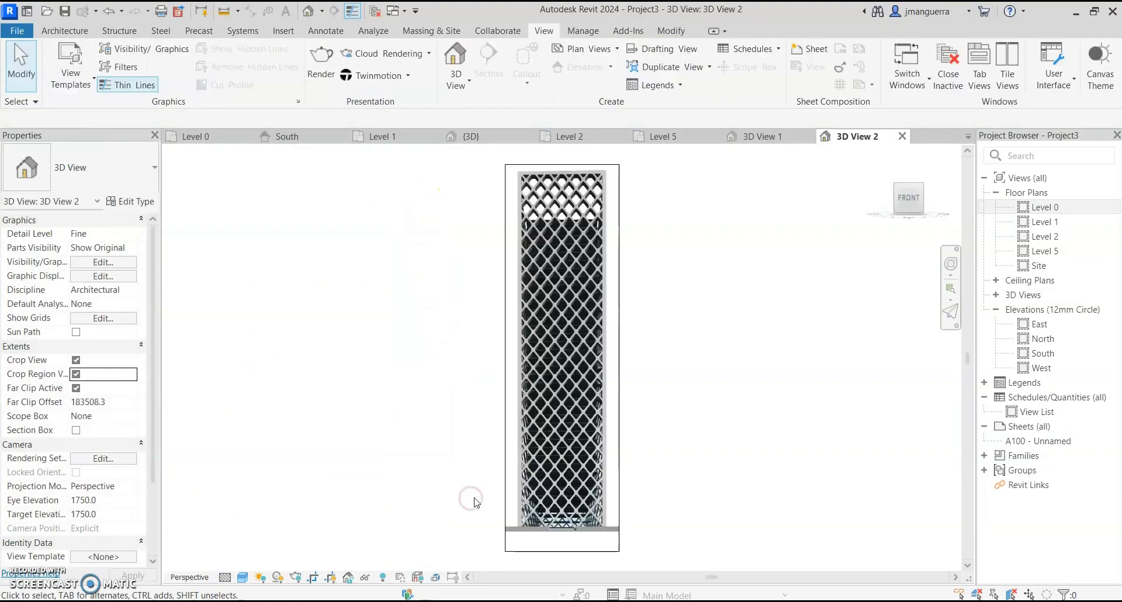
pyautogui.click(242, 578)
pyautogui.click(292, 468)
pyautogui.click(546, 387)
pyautogui.click(540, 411)
pyautogui.click(488, 523)
# Apply the same sky-and-ground background to the southwest perspective view, 3D View 1.
pyautogui.click(762, 136)
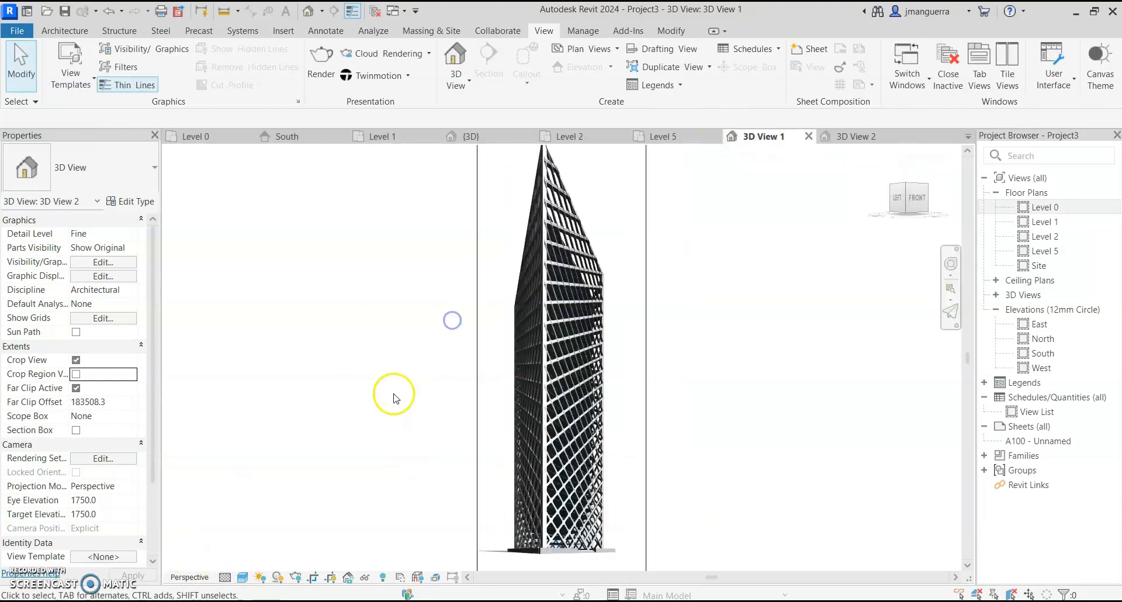
pyautogui.click(243, 578)
pyautogui.click(532, 387)
pyautogui.click(541, 411)
pyautogui.click(488, 523)
# Place a camera in the Level 1 plan at the base's southwest corner, aimed northeast across the tower.
pyautogui.click(383, 136)
pyautogui.click(322, 11)
pyautogui.click(339, 41)
pyautogui.click(320, 479)
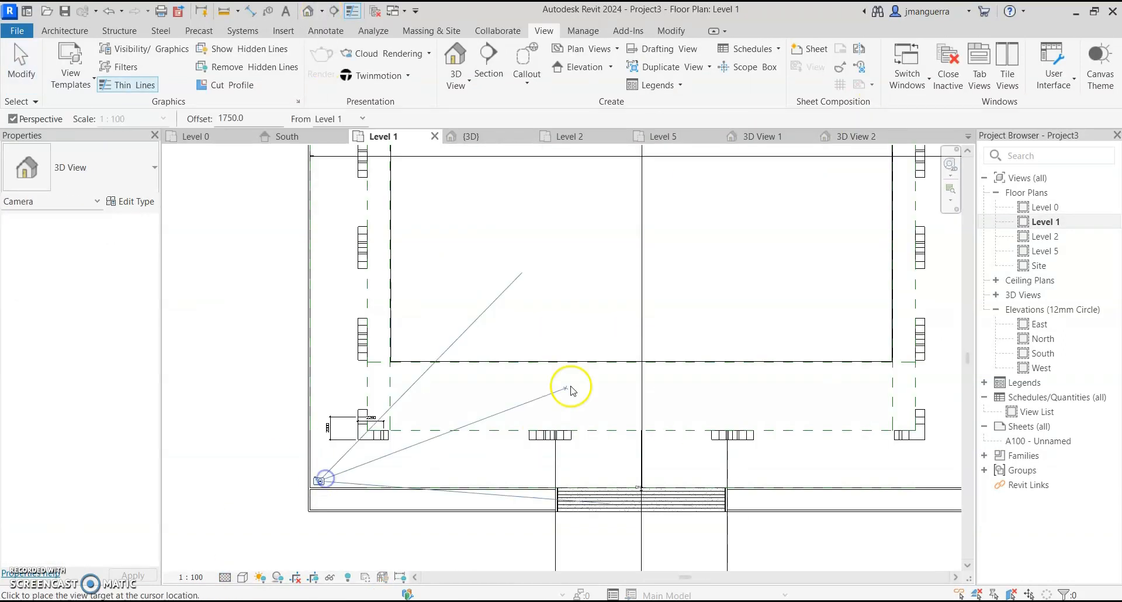
pyautogui.click(914, 213)
# Set the new corner perspective to Fine detail with shaded graphics, and enlarge its crop region sideways and downward.
pyautogui.click(225, 577)
pyautogui.click(240, 560)
pyautogui.click(242, 577)
pyautogui.click(293, 468)
pyautogui.click(489, 523)
pyautogui.moveTo(712, 302); pyautogui.dragTo(786, 304)
pyautogui.moveTo(652, 436); pyautogui.dragTo(652, 544)
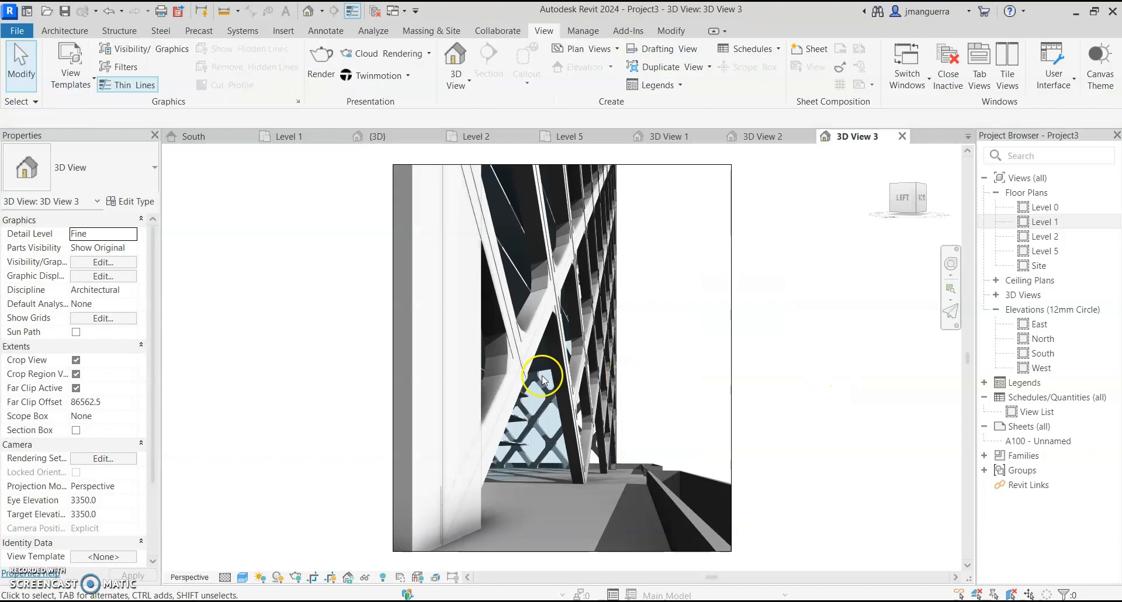
pyautogui.doubleClick(1045, 207)
pyautogui.click(322, 11)
pyautogui.click(334, 46)
pyautogui.scroll(2, 388, 388)
# Place a camera in the Level 1 plan inside the tower's west curtain wall, aimed southeast through the facade.
pyautogui.click(382, 136)
pyautogui.click(321, 11)
pyautogui.click(334, 47)
pyautogui.click(383, 269)
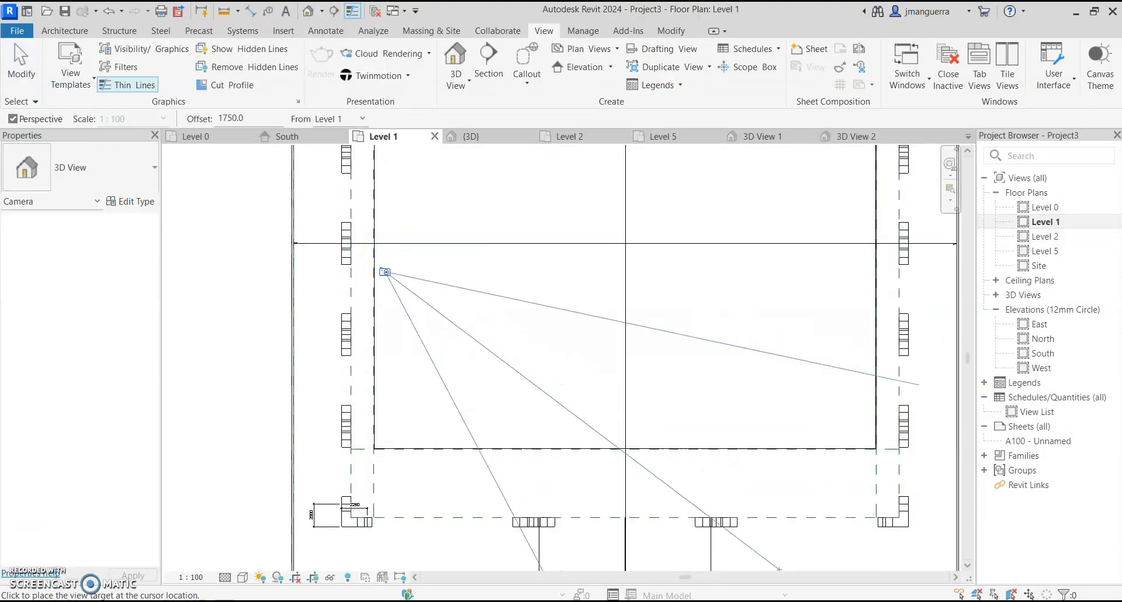
pyautogui.click(777, 563)
# Give the interior perspective view shaded graphics with shadows and widen its crop region.
pyautogui.click(243, 577)
pyautogui.click(293, 469)
pyautogui.click(458, 290)
pyautogui.click(489, 470)
pyautogui.moveTo(561, 350); pyautogui.dragTo(781, 350)
pyautogui.scroll(2, 597, 337)
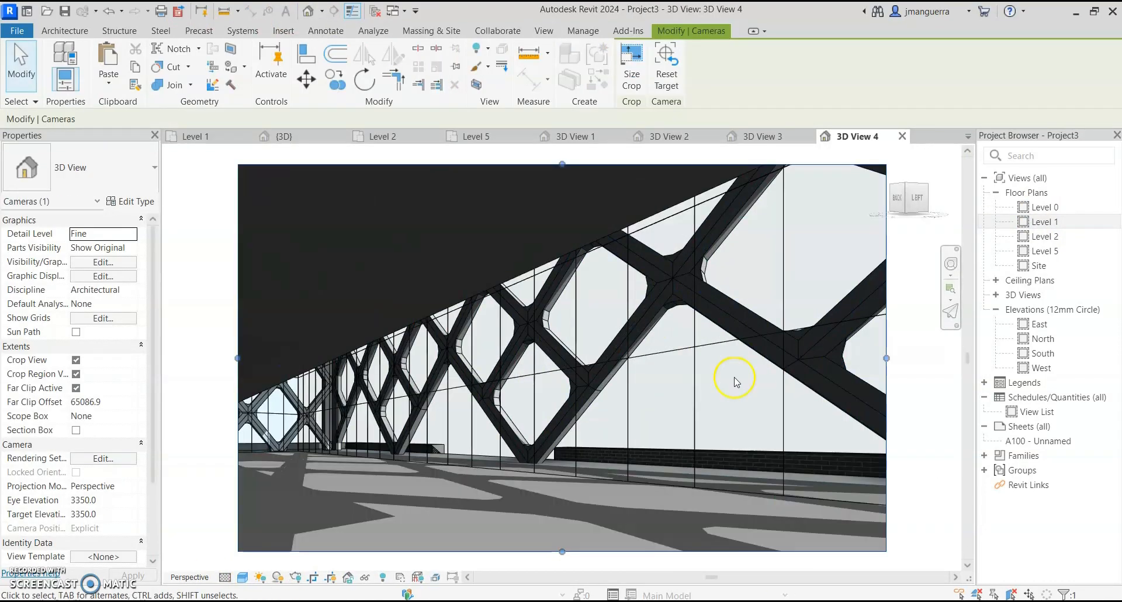
pyautogui.click(243, 577)
pyautogui.click(919, 395)
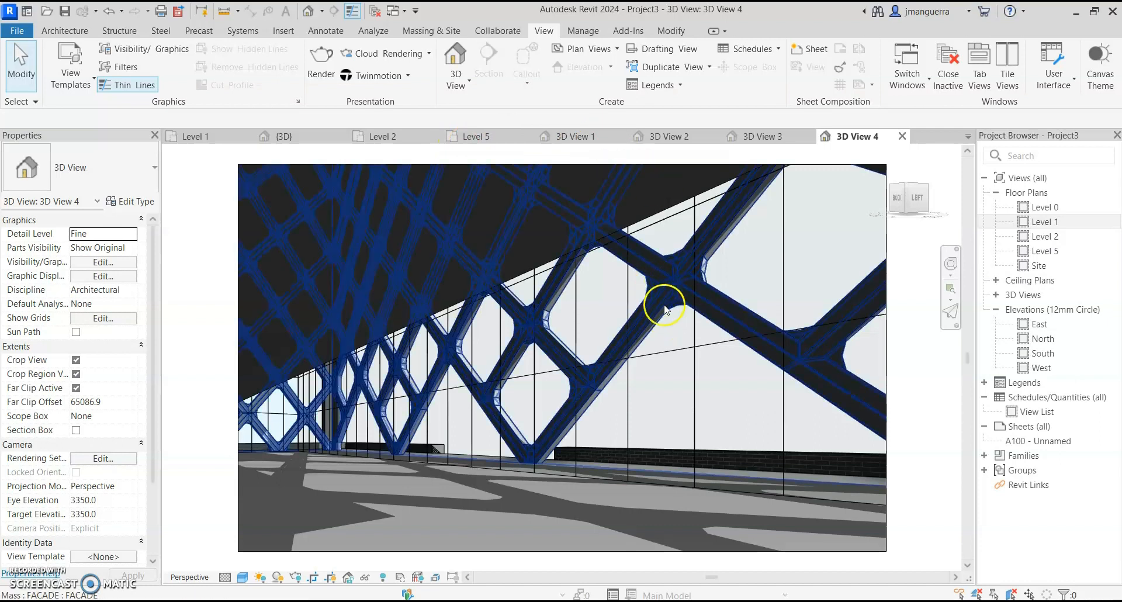
# Review the corner, front and southwest perspective views of the tower in turn.
pyautogui.click(774, 135)
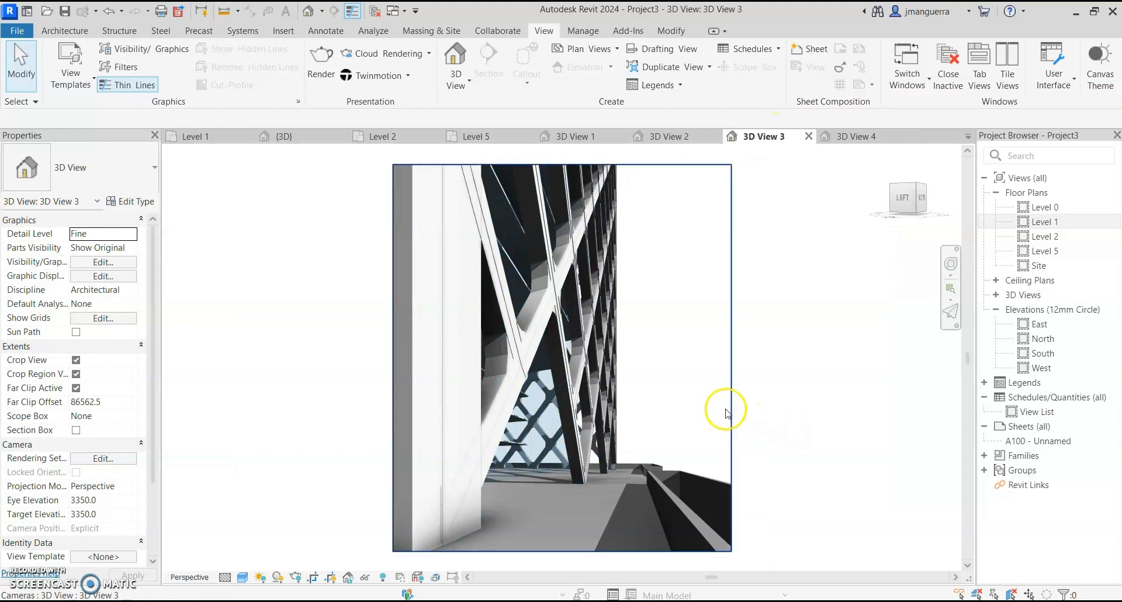
pyautogui.click(678, 138)
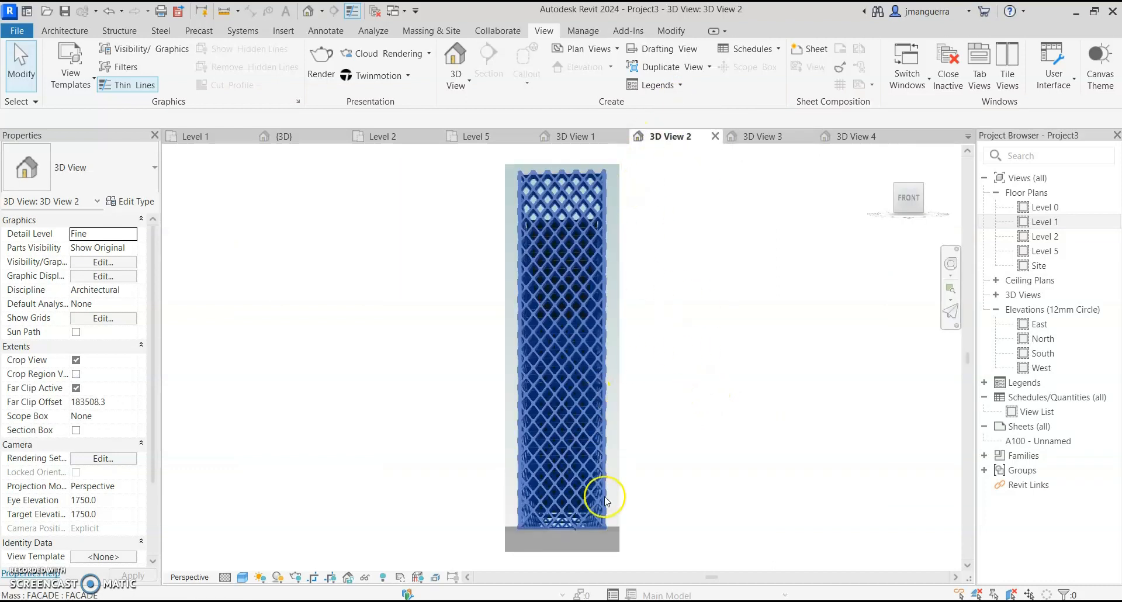
pyautogui.click(575, 138)
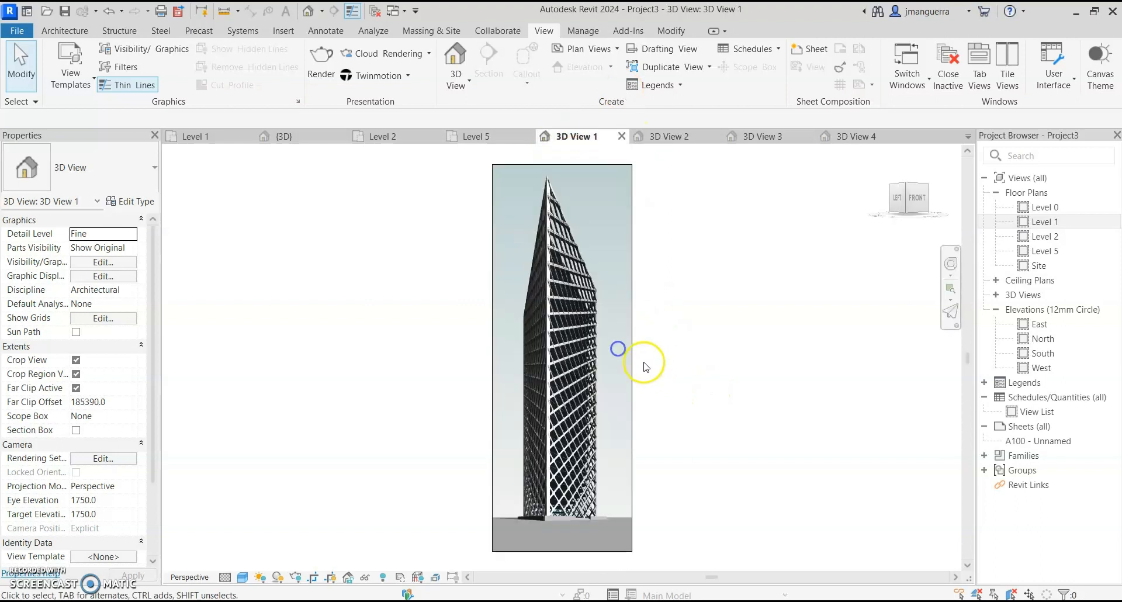